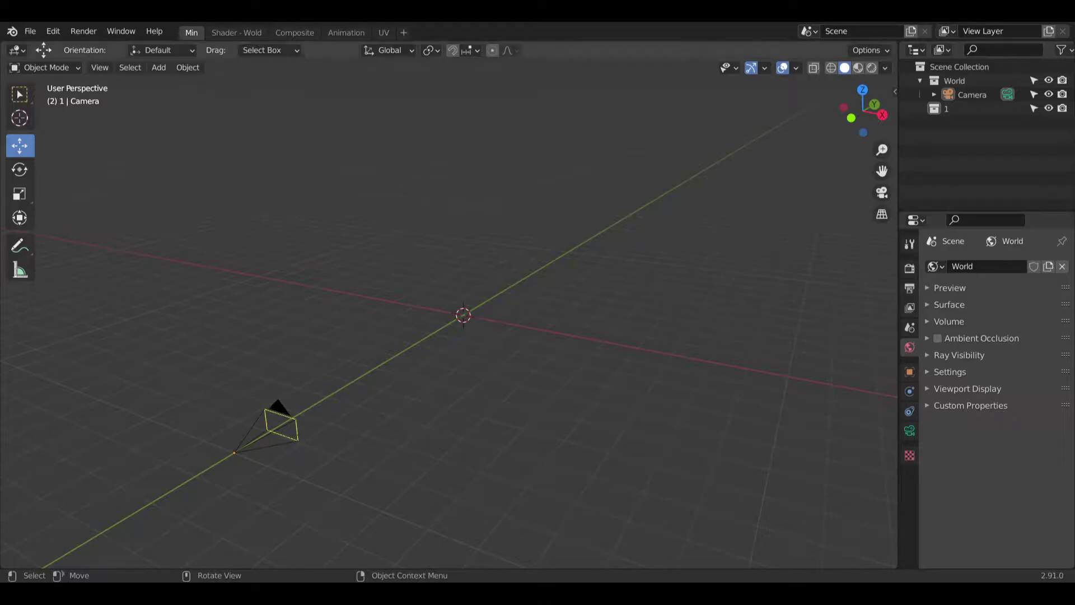
middle_click_drag(386, 264, 502, 324)
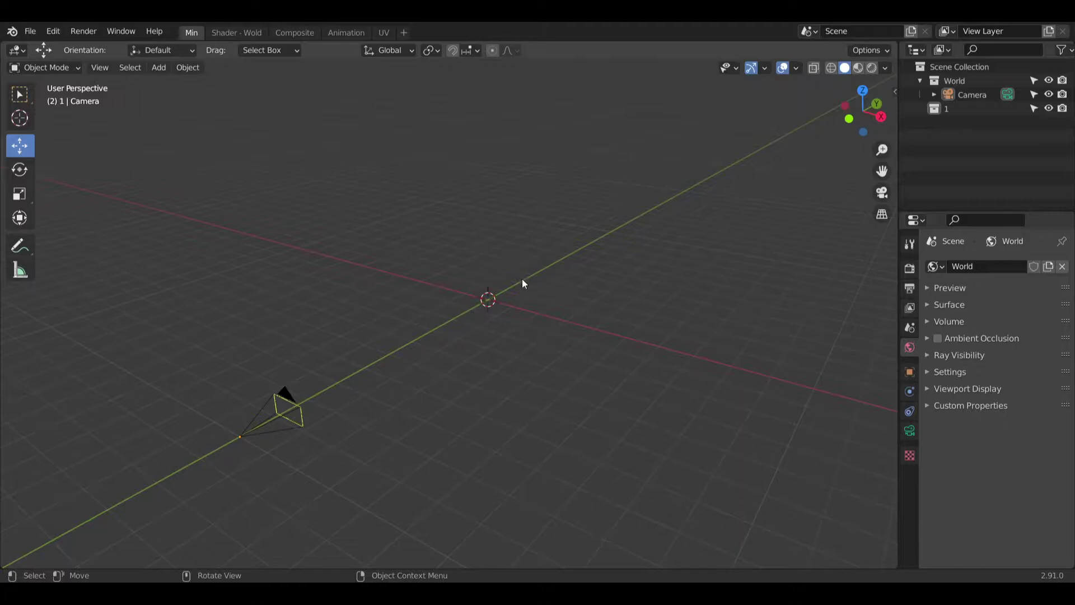
scroll(524, 292, "up", 2)
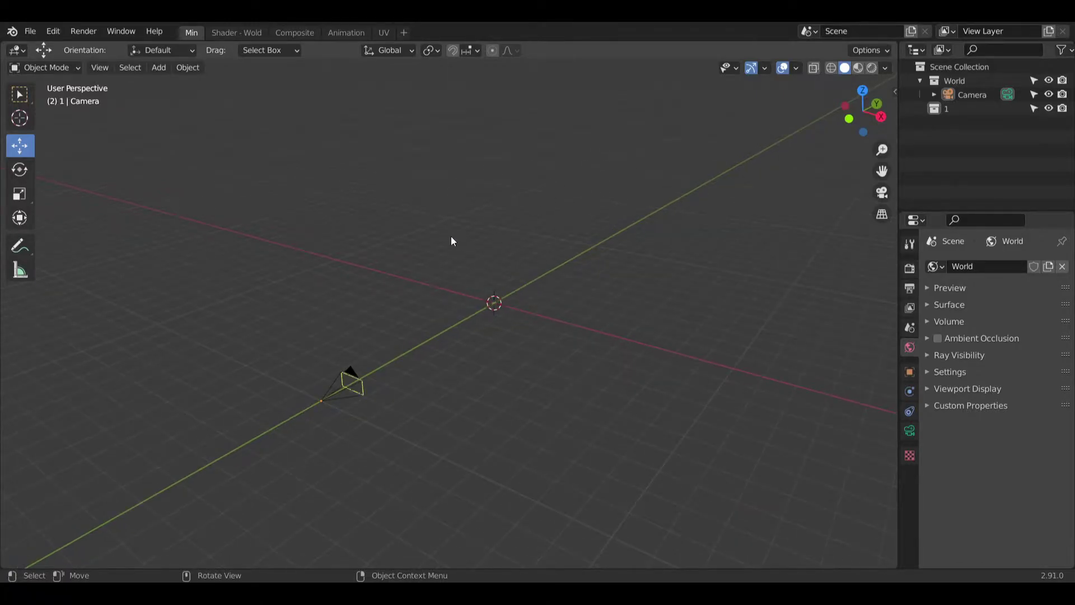
middle_click_drag(466, 333, 516, 327)
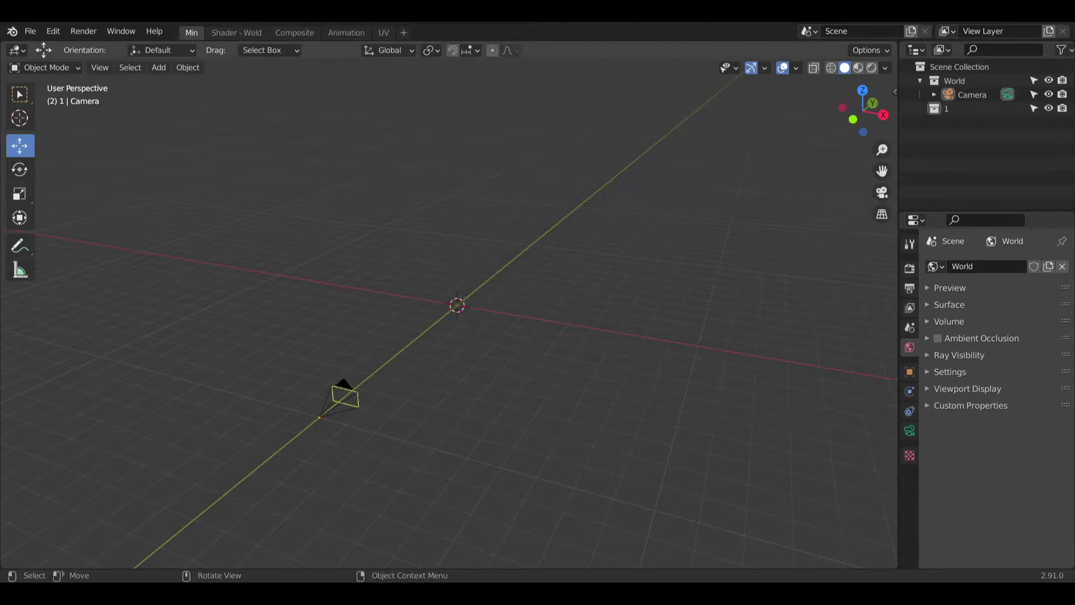
middle_click_drag(408, 192, 470, 291)
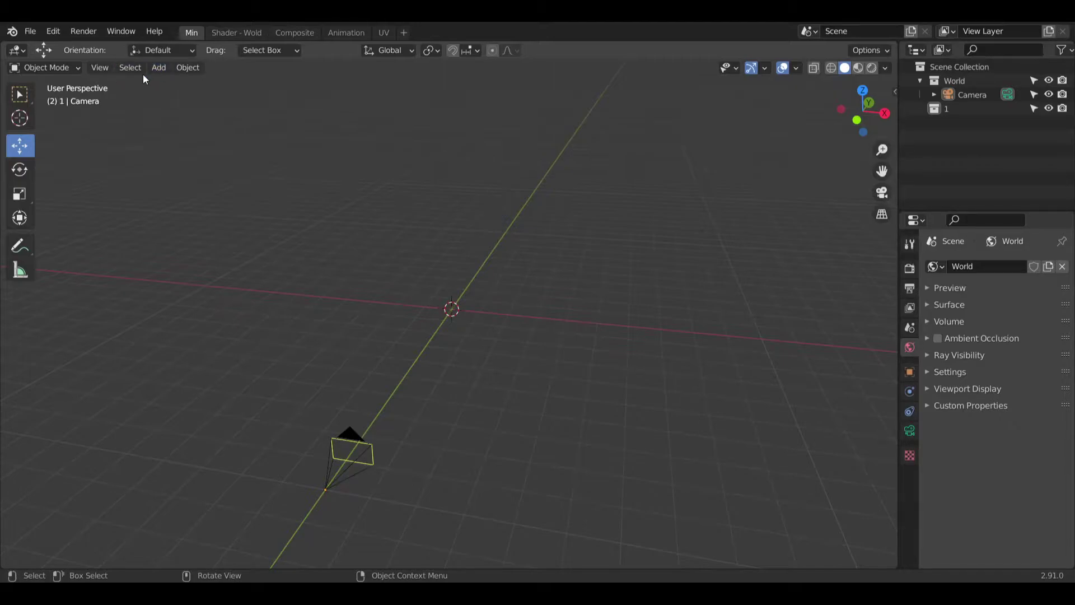
Step: Add a plane mesh at the world origin
left_click(159, 67)
left_click(157, 69)
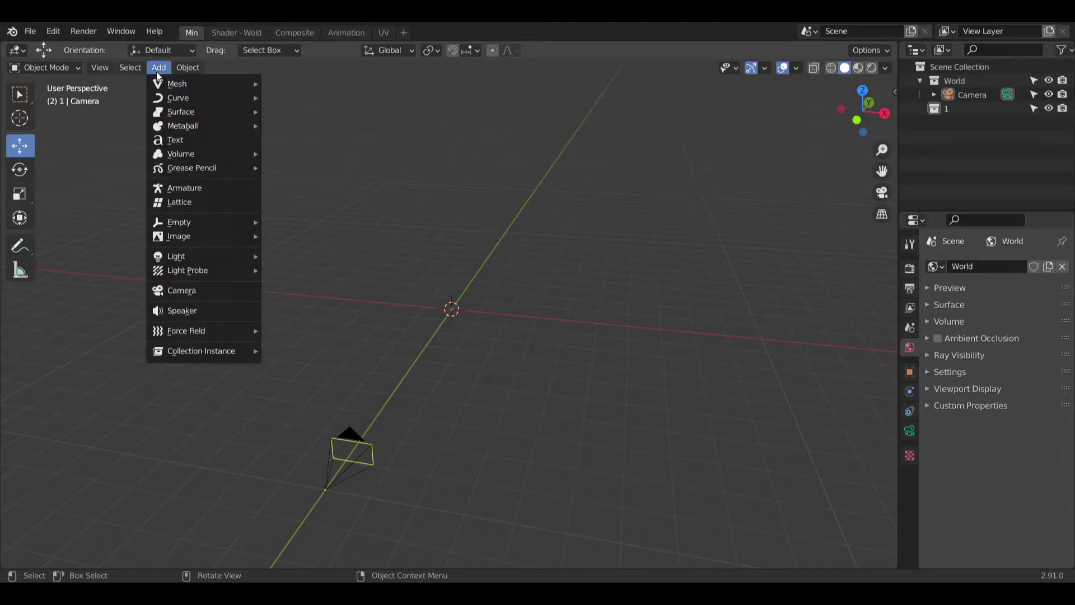
mouse_move(194, 89)
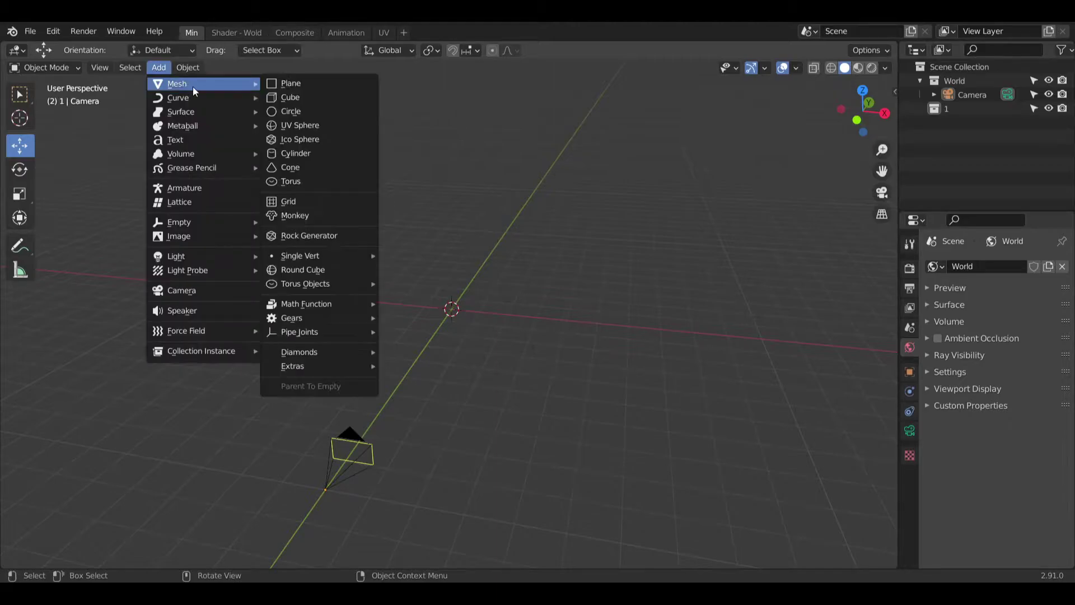
left_click(315, 84)
middle_click_drag(484, 173, 534, 150)
Step: Enlarge the plane in X and Y with the Scale tool, finishing with a factor of about 3.92
left_click(19, 194)
left_click_drag(513, 185, 750, 178)
middle_click_drag(751, 178, 403, 224)
left_click_drag(397, 223, 503, 213)
scroll(502, 213, "down", 5)
scroll(503, 214, "down", 3)
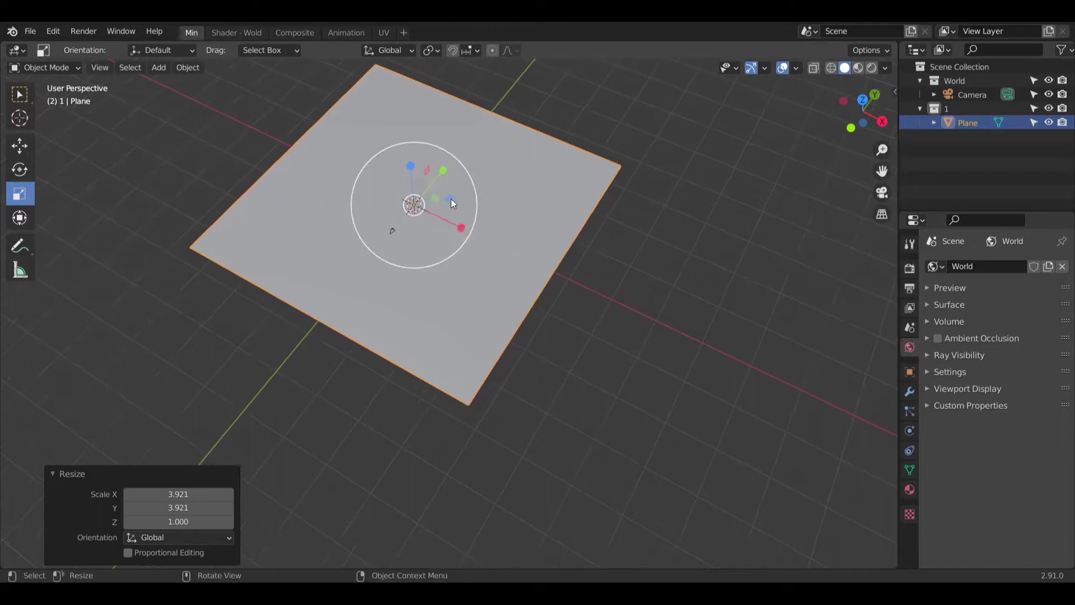
Step: Scale the plane by a further 1.3 in X and Y
key("s")
type("1.3")
key("Return")
mouse_move(459, 197)
middle_mouse_down()
mouse_move(510, 216)
mouse_move(546, 180)
mouse_move(464, 199)
middle_mouse_up()
scroll(470, 221, "up", 5)
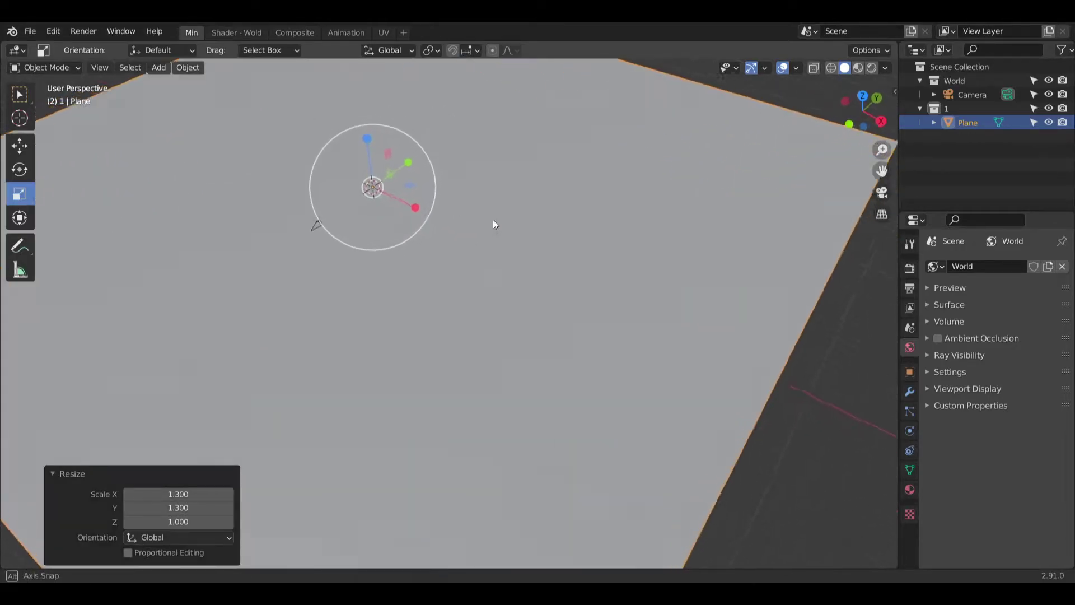
Step: Delete the plane from the scene
scroll(579, 175, "down", 5)
middle_click_drag(570, 182, 650, 398)
middle_click_drag(602, 208, 607, 226)
left_click(737, 151)
left_click(608, 197)
key("Delete")
Step: Add an ico sphere mesh at the world origin and set its subdivisions to 5
middle_click_drag(596, 190, 543, 106)
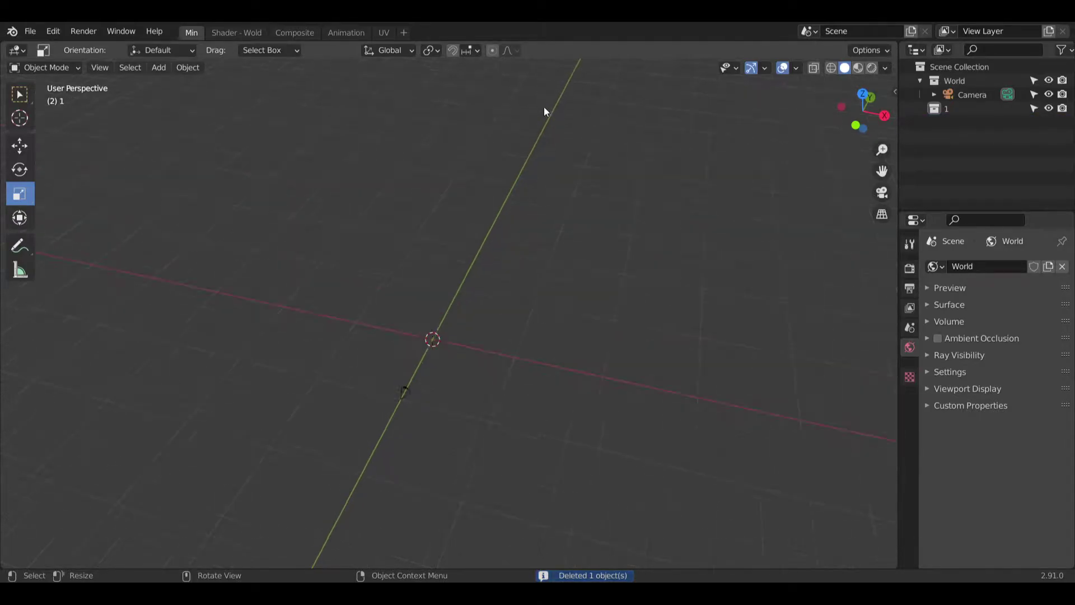
middle_click_drag(473, 259, 430, 270)
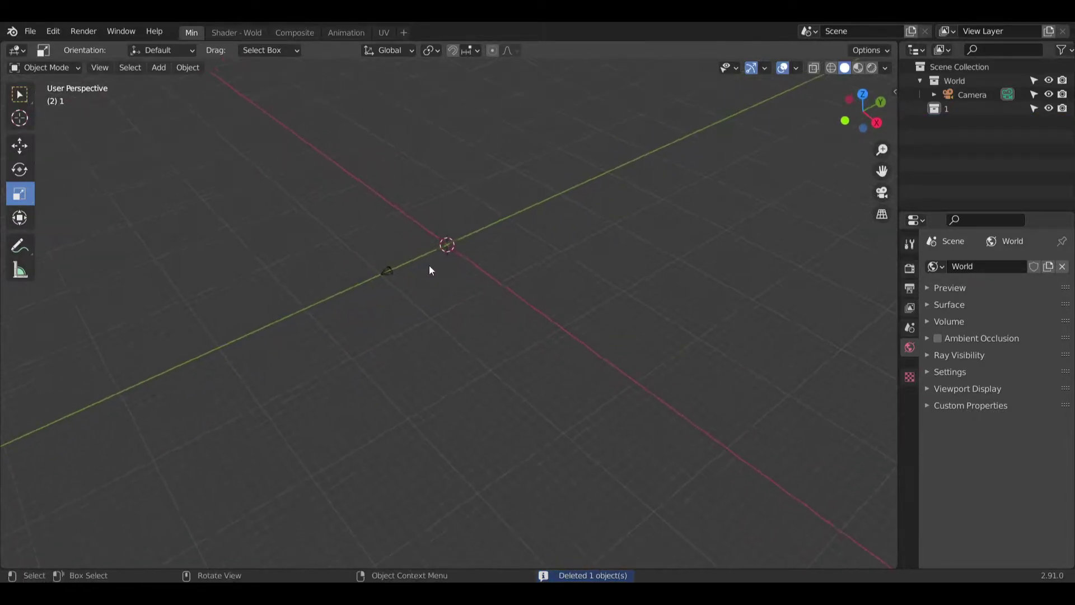
left_click(158, 67)
left_click(150, 66)
left_click(160, 69)
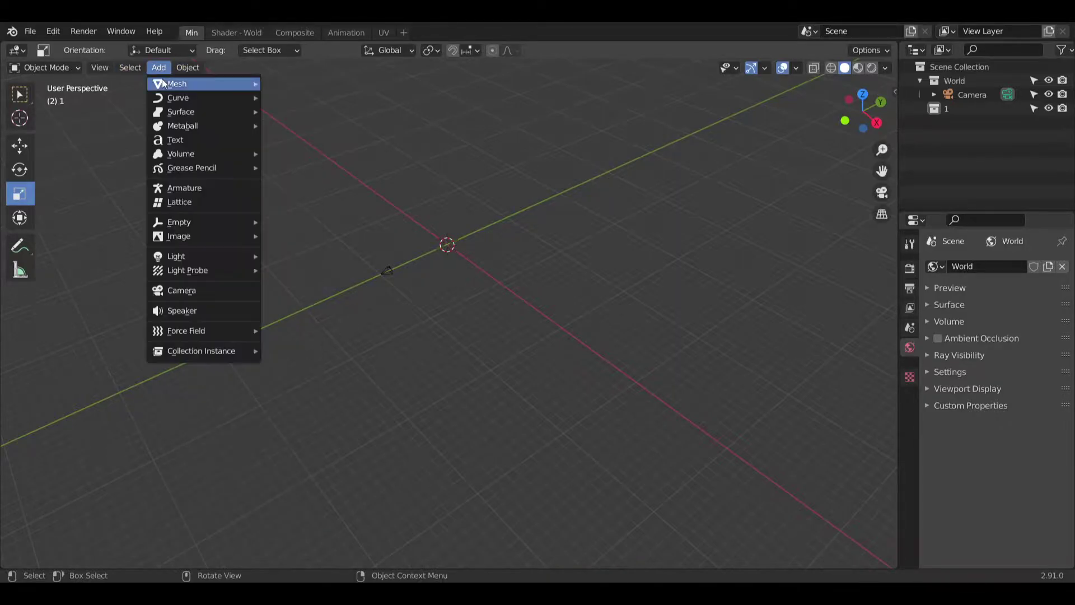
mouse_move(163, 82)
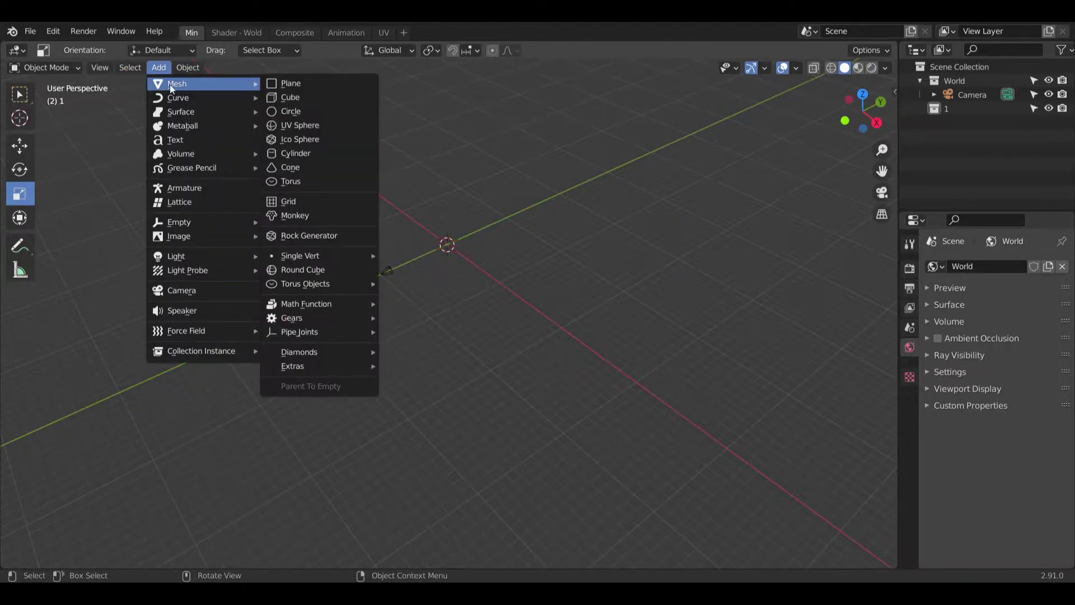
left_click(306, 140)
left_click(196, 414)
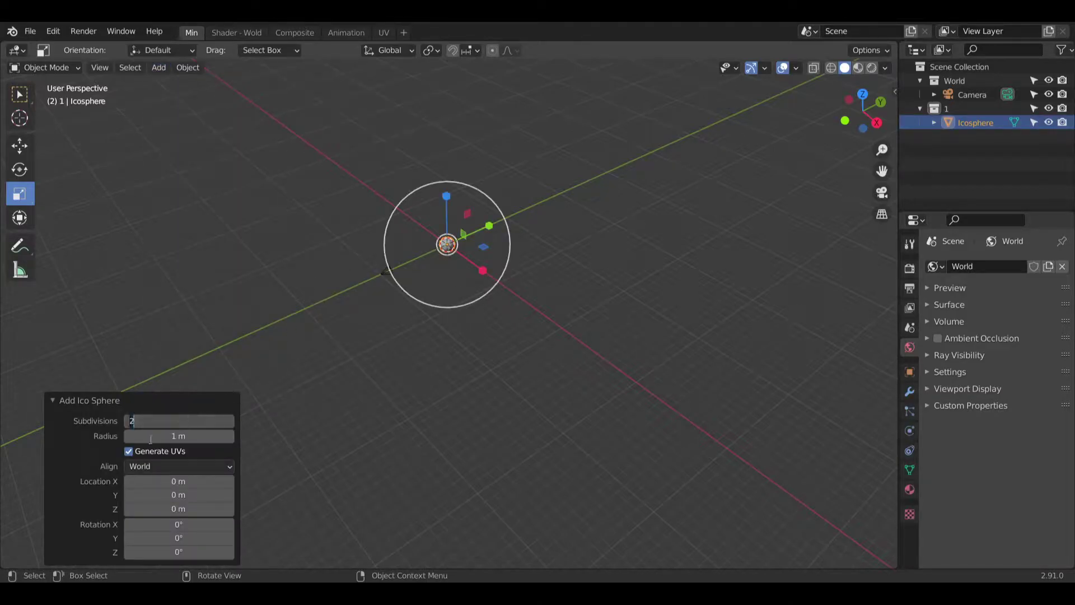
type("5")
key("Return")
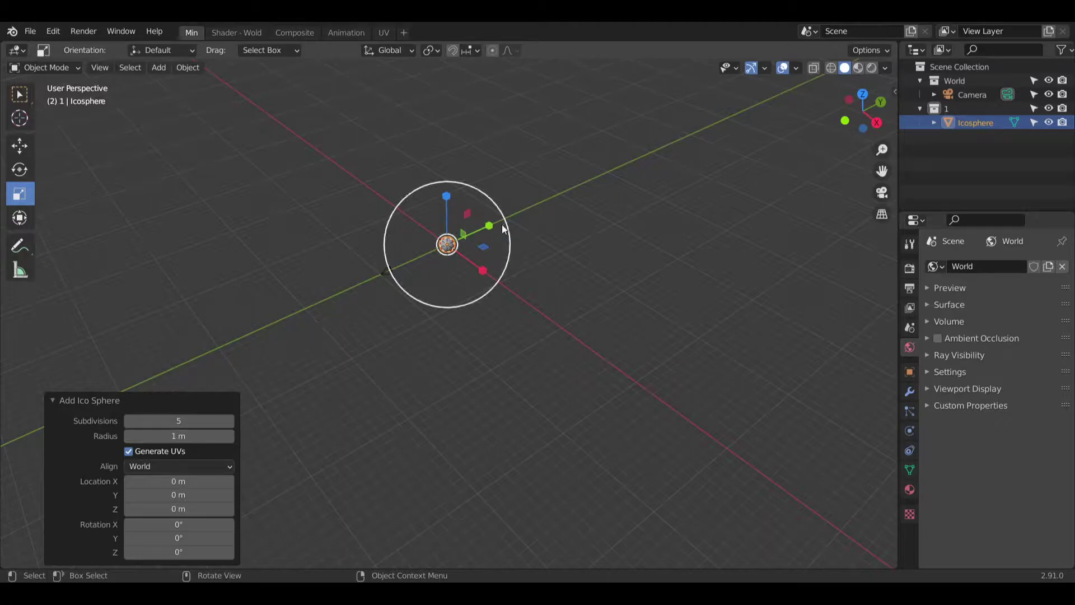
Step: Scale the ico sphere up uniformly in successive passes of about 10.4, 5.6, 2.3 and 1.8
left_click_drag(506, 224, 145, 159)
scroll(563, 220, "down", 4)
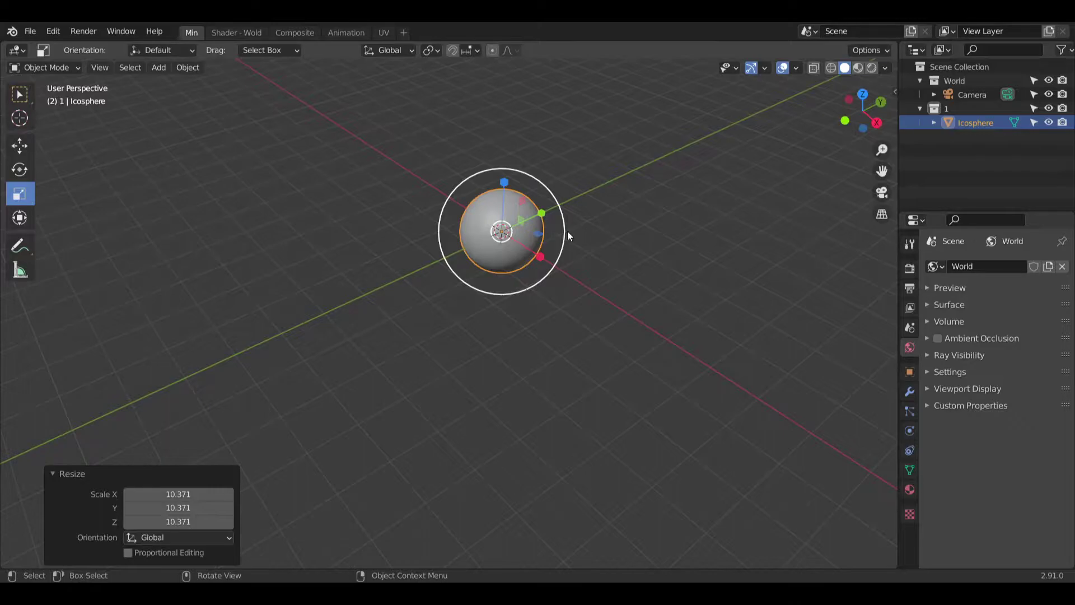
left_click_drag(566, 230, 855, 148)
scroll(855, 148, "down", 2)
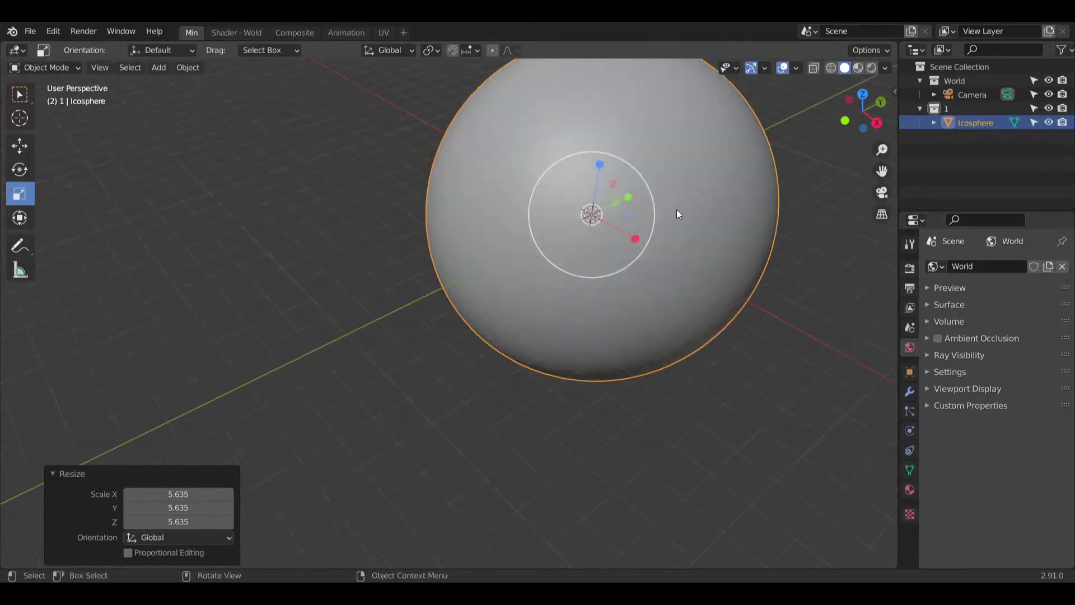
left_click_drag(657, 221, 737, 204)
scroll(586, 218, "down", 1)
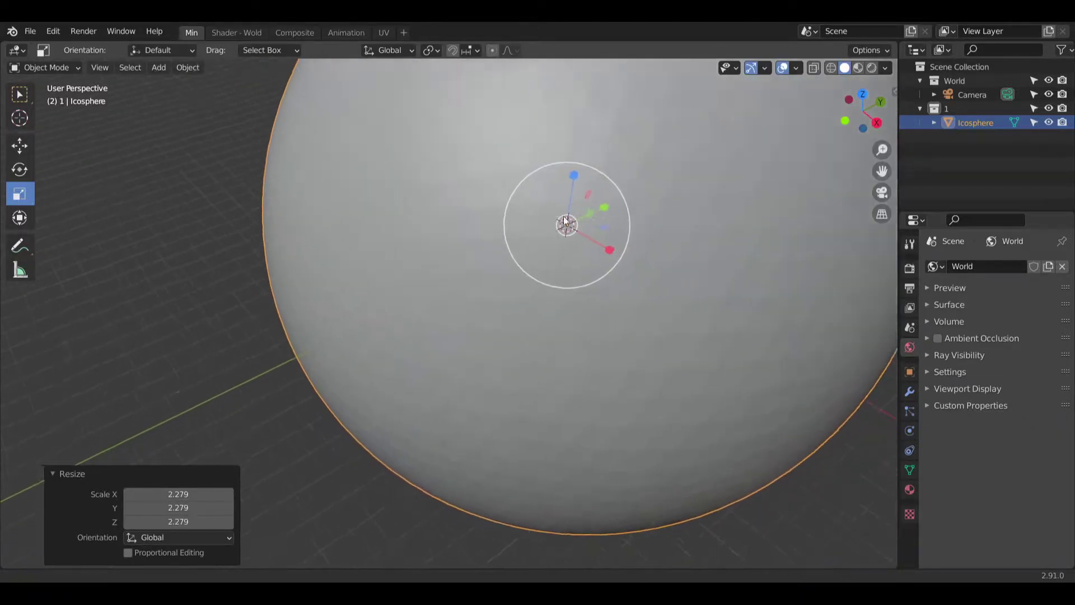
scroll(586, 213, "down", 3)
left_click_drag(547, 224, 603, 203)
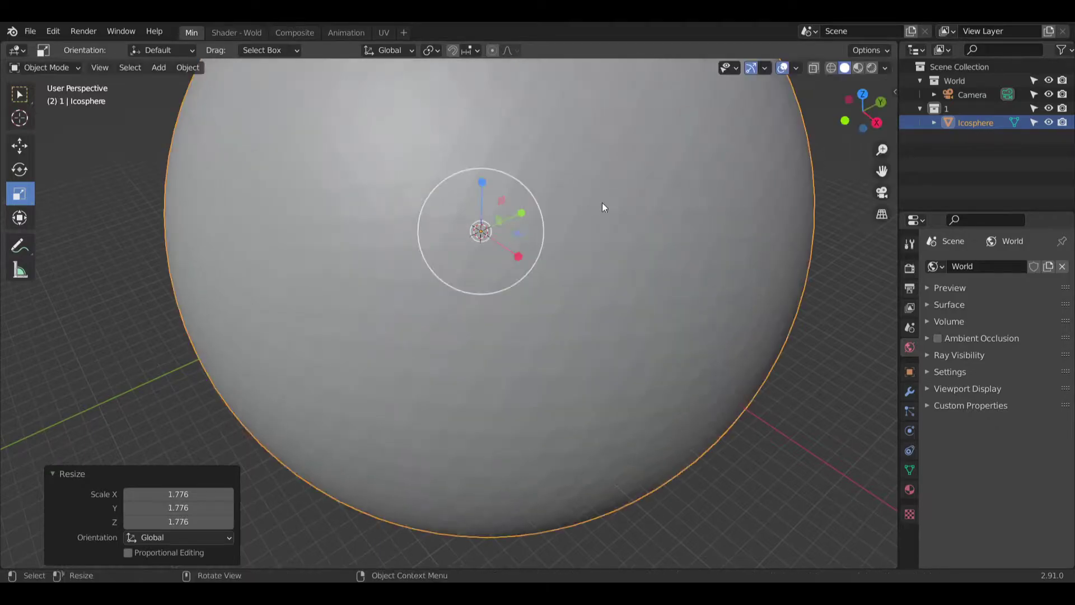
Step: Flatten the ico sphere into a thin disc by scaling it along Z by about 0.19, 0.63 and 0.41 in turn
scroll(573, 200, "down", 5)
scroll(486, 206, "up", 1)
left_click_drag(465, 199, 467, 244)
middle_click_drag(453, 327, 485, 247)
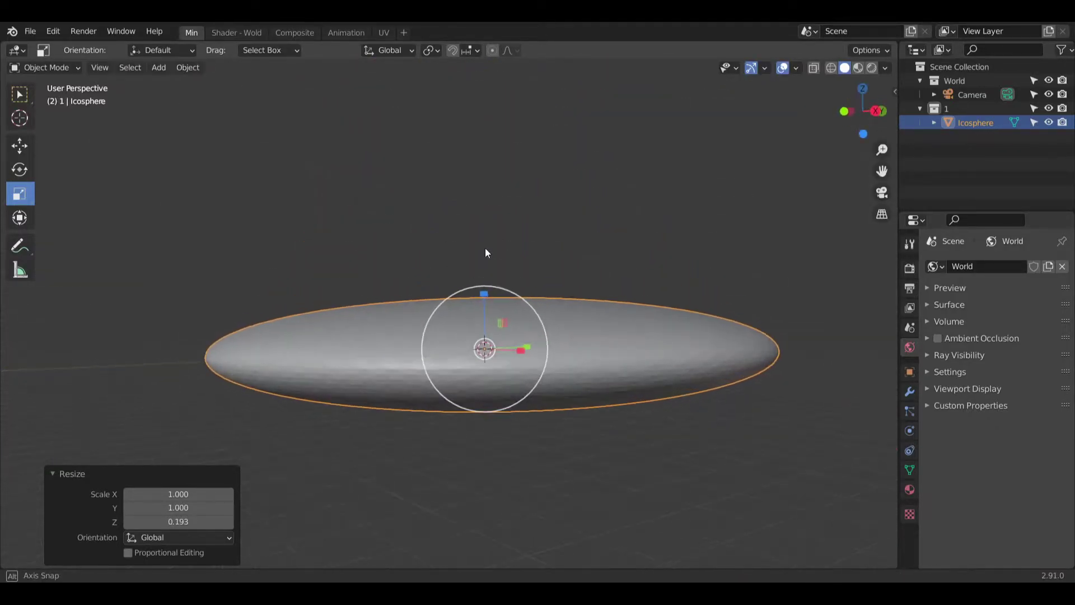
left_click_drag(483, 293, 475, 316)
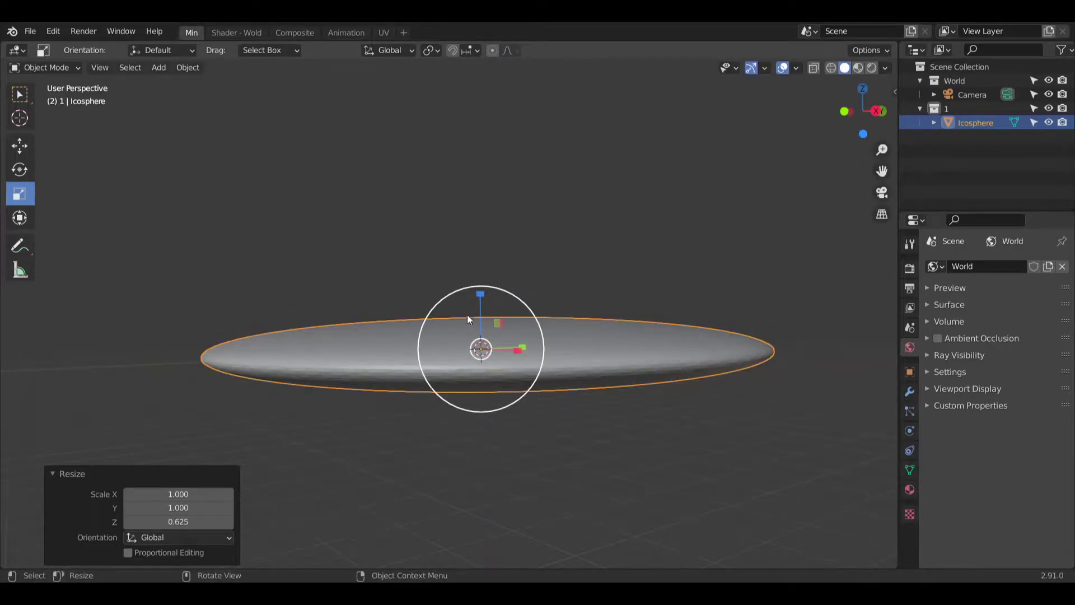
scroll(491, 349, "up", 4)
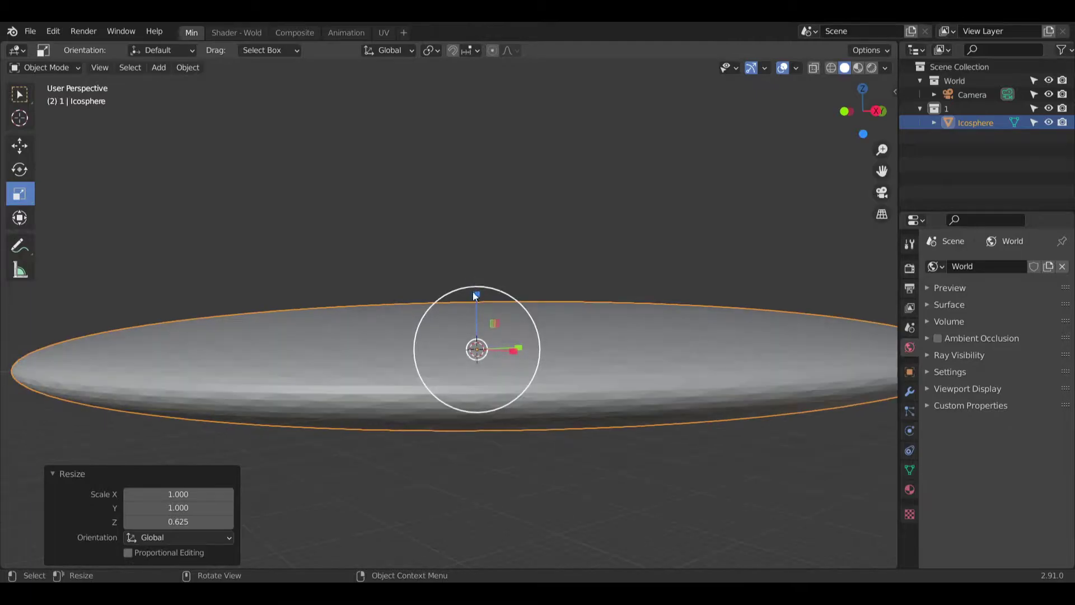
left_click_drag(478, 297, 466, 328)
Step: Tilt the flattened disc about -2.7° around the X axis in the right orthographic view
middle_click_drag(486, 388, 368, 290)
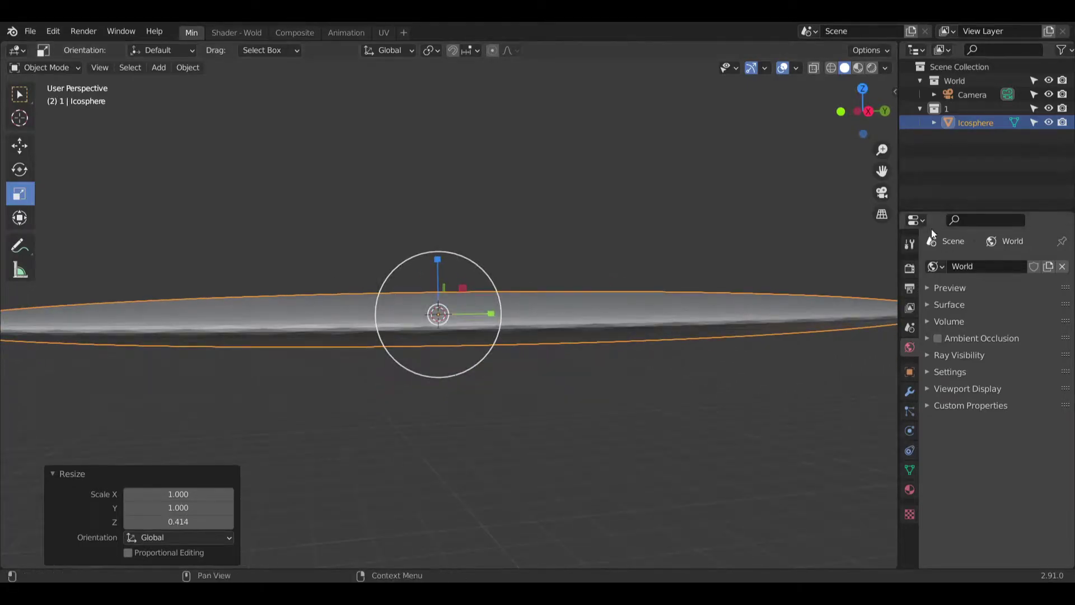
left_click(869, 111)
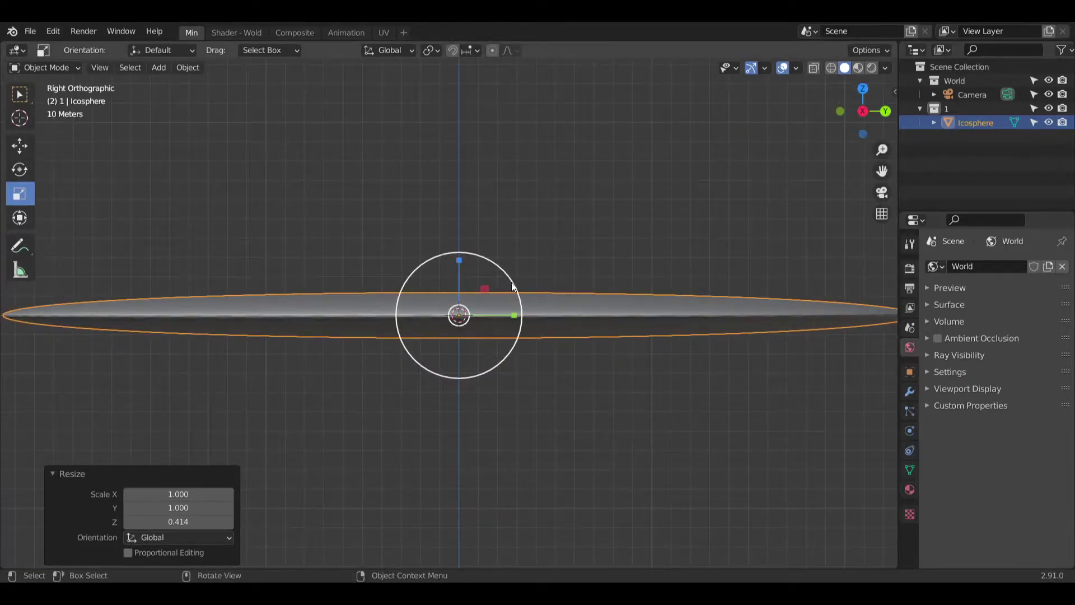
middle_click_drag(413, 217, 452, 217, "shift")
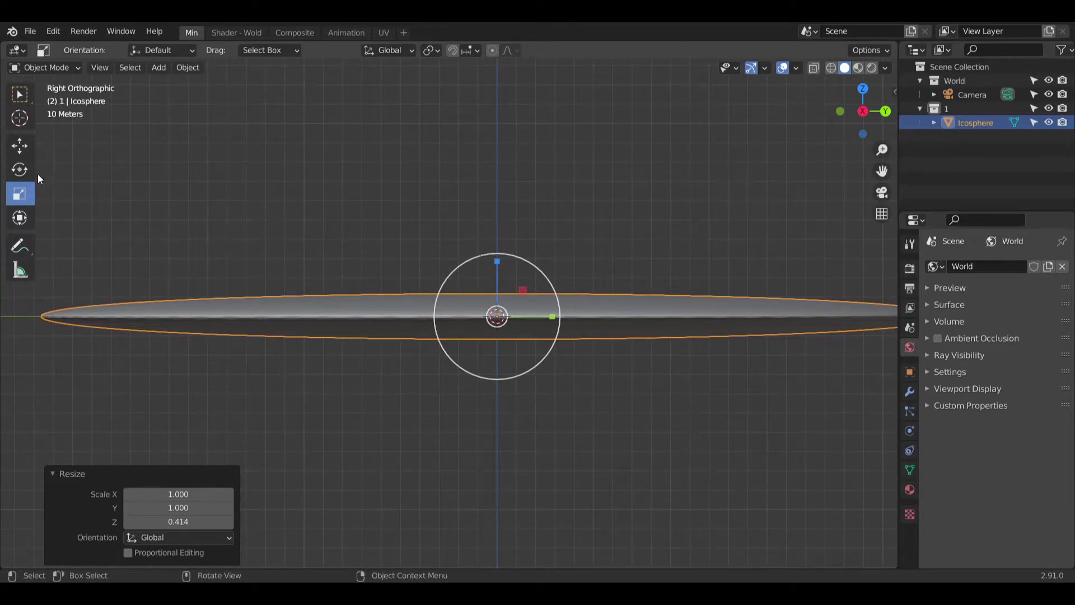
left_click(19, 170)
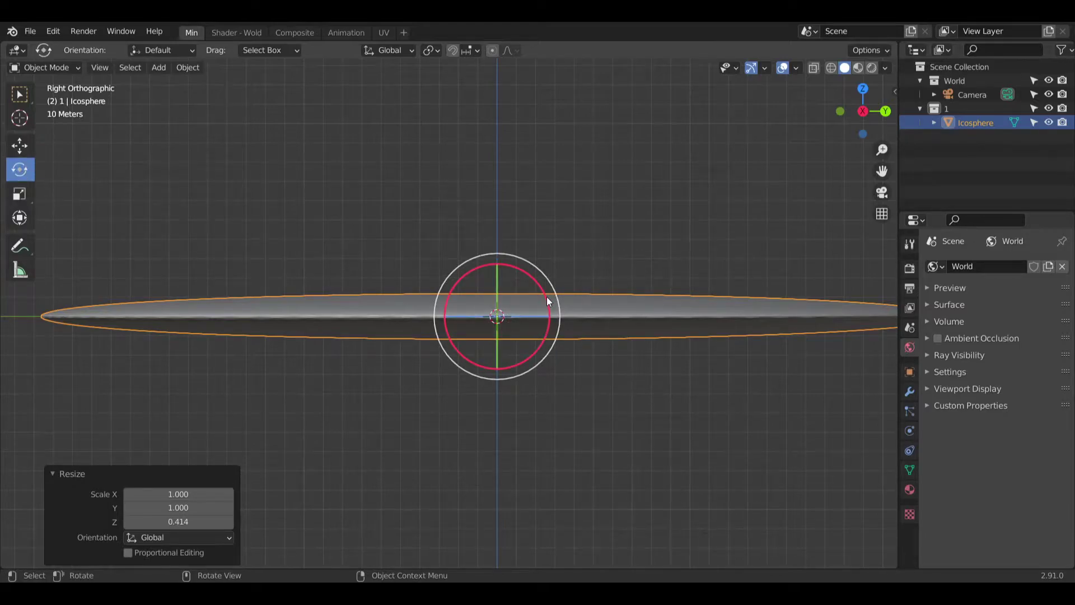
mouse_move(542, 297)
left_mouse_down()
mouse_move(553, 300)
mouse_move(541, 287)
left_mouse_up()
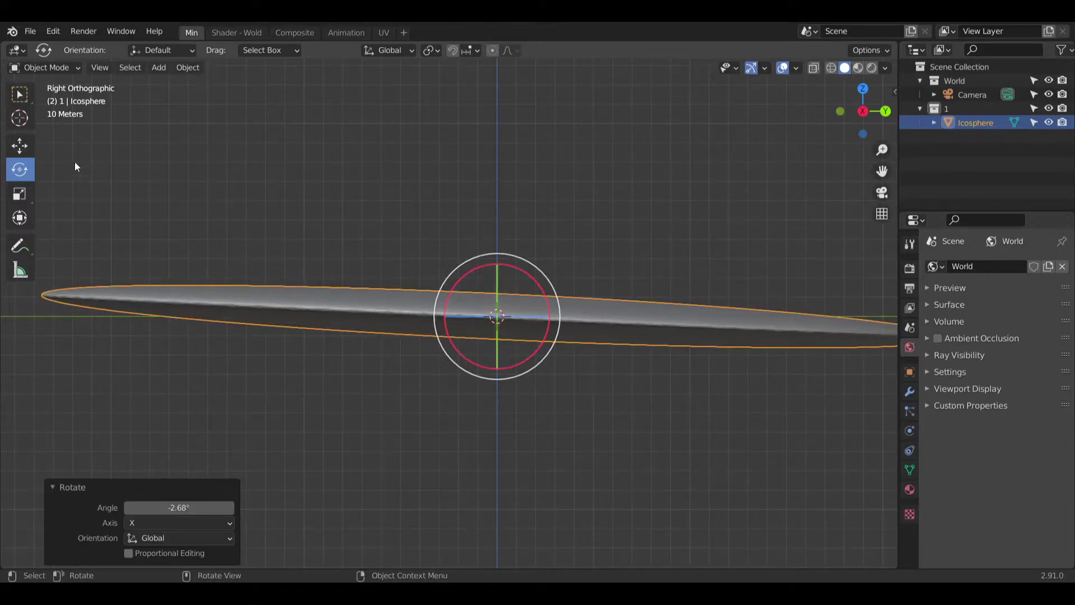
Step: Move the tilted disc down along the Z axis so it lies below the world origin
left_click(19, 145)
left_click_drag(492, 268, 496, 388)
left_click(418, 309)
Step: Shift the disc along the Y axis, away from the camera, and deselect it
middle_click_drag(417, 309, 511, 362)
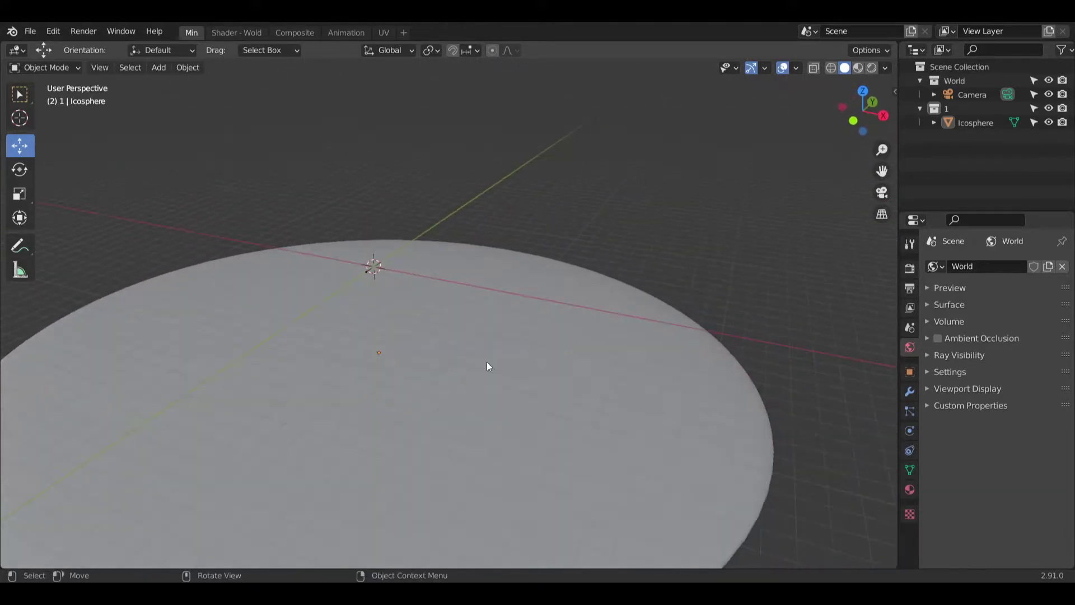
middle_click_drag(469, 311, 367, 299)
left_click(343, 348)
left_click_drag(435, 310, 564, 308)
left_click(314, 160)
middle_click_drag(314, 165, 444, 392)
scroll(444, 392, "down", 2)
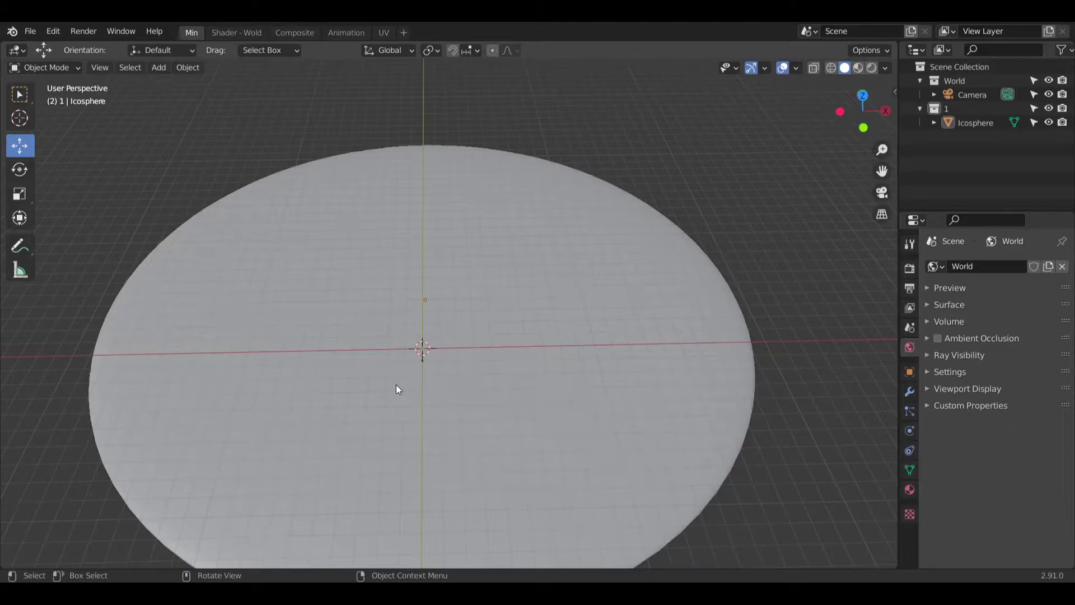
middle_click_drag(392, 369, 420, 367, "shift")
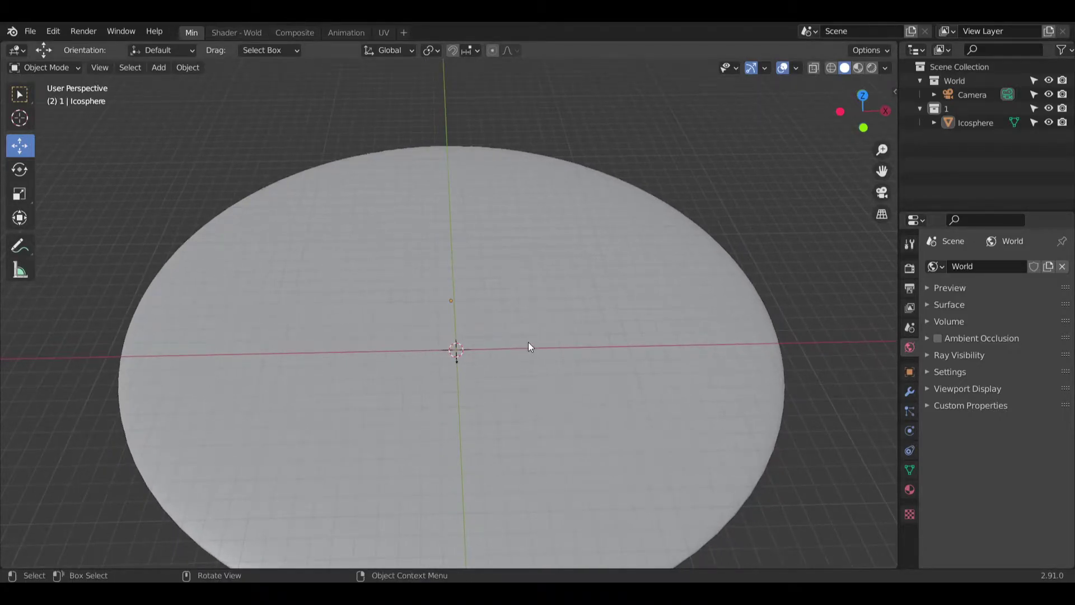
middle_click_drag(543, 276, 452, 295)
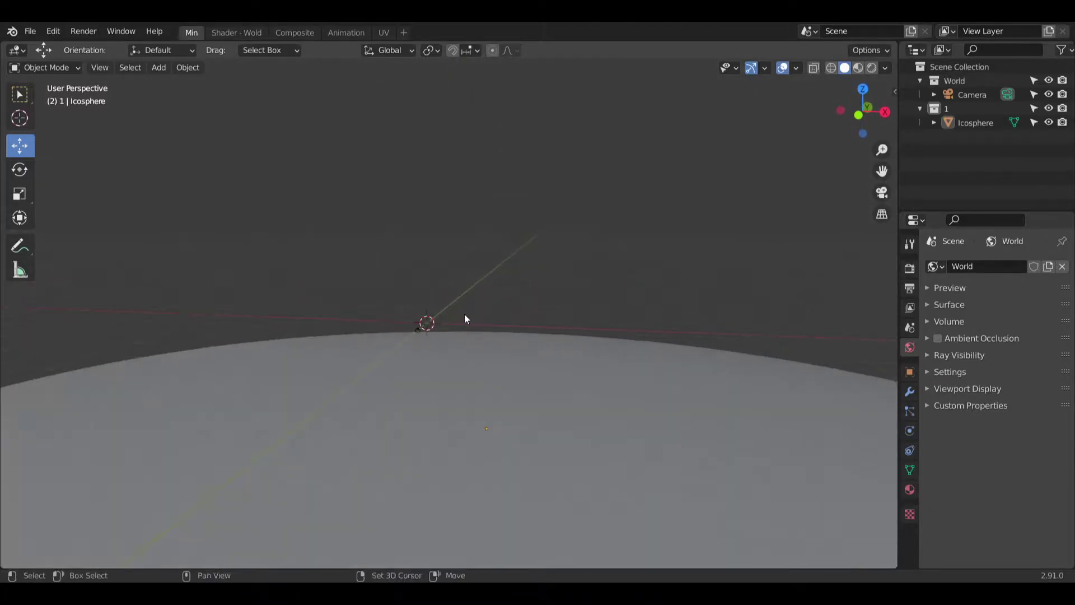
middle_click_drag(565, 339, 644, 336)
Step: Move the ico sphere into the World collection and rename it Ocean Floor
left_click_drag(972, 124, 967, 100)
double_click(968, 101)
type("Ocean Floor")
key("Return")
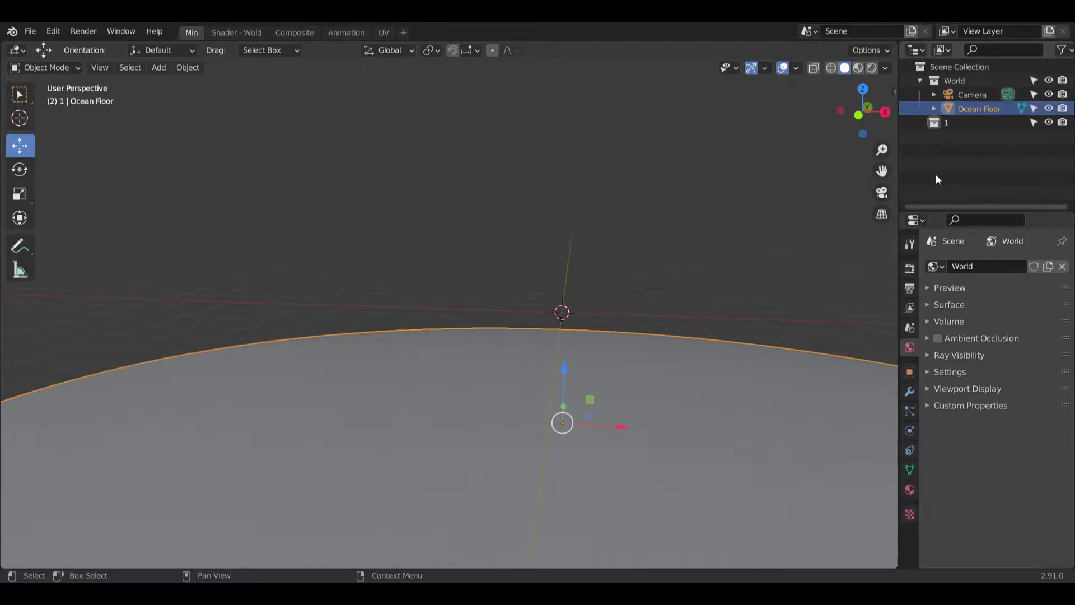
Step: Make collection 1 active and add a cube mesh to it at the world origin
left_click(965, 123)
middle_click_drag(700, 224, 341, 277)
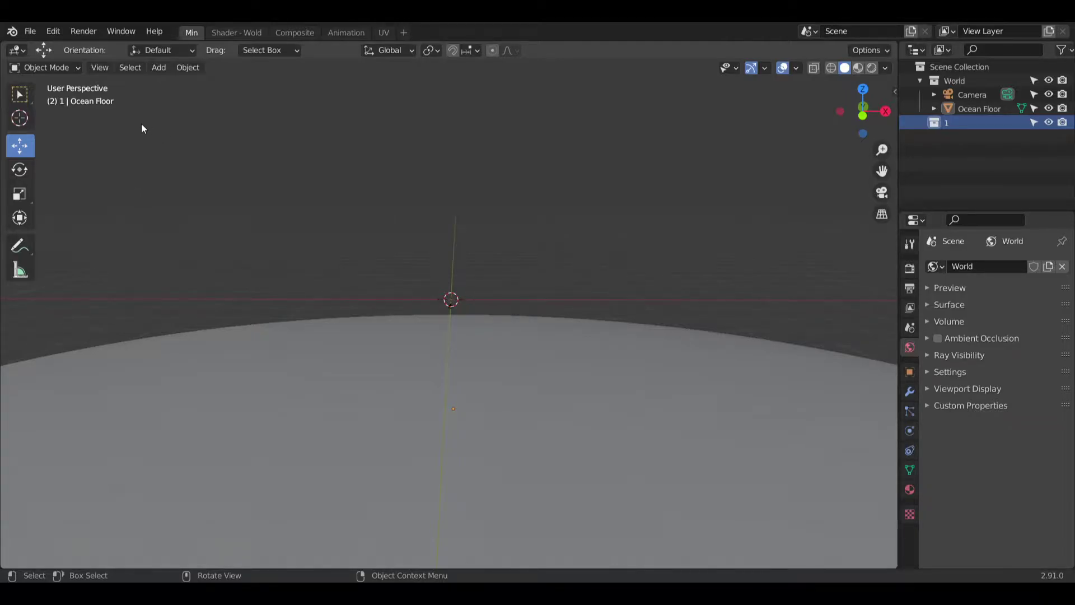
left_click(155, 69)
mouse_move(180, 67)
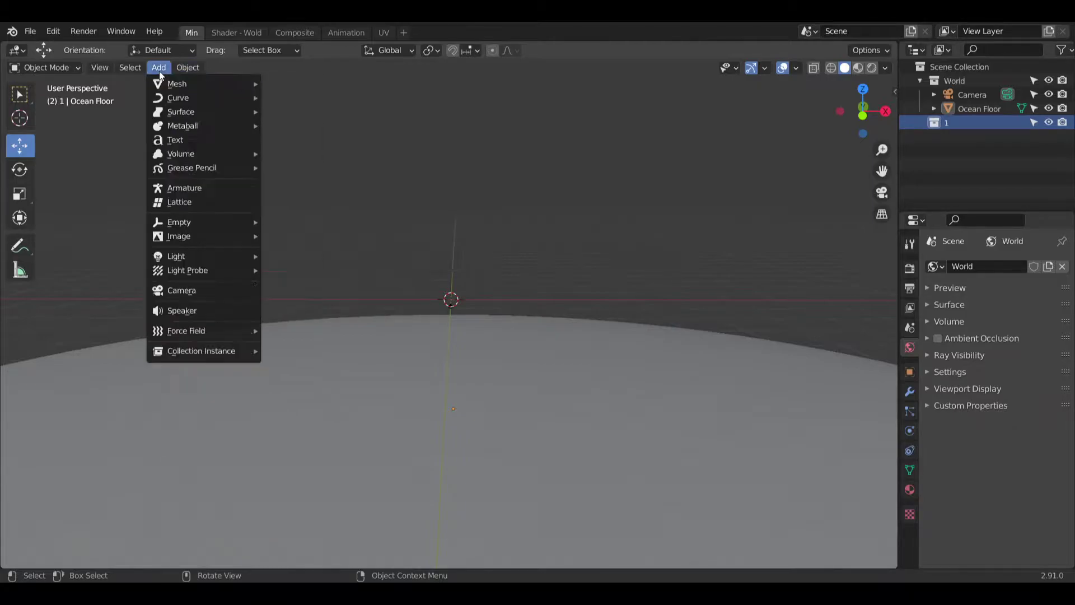
left_click(299, 97)
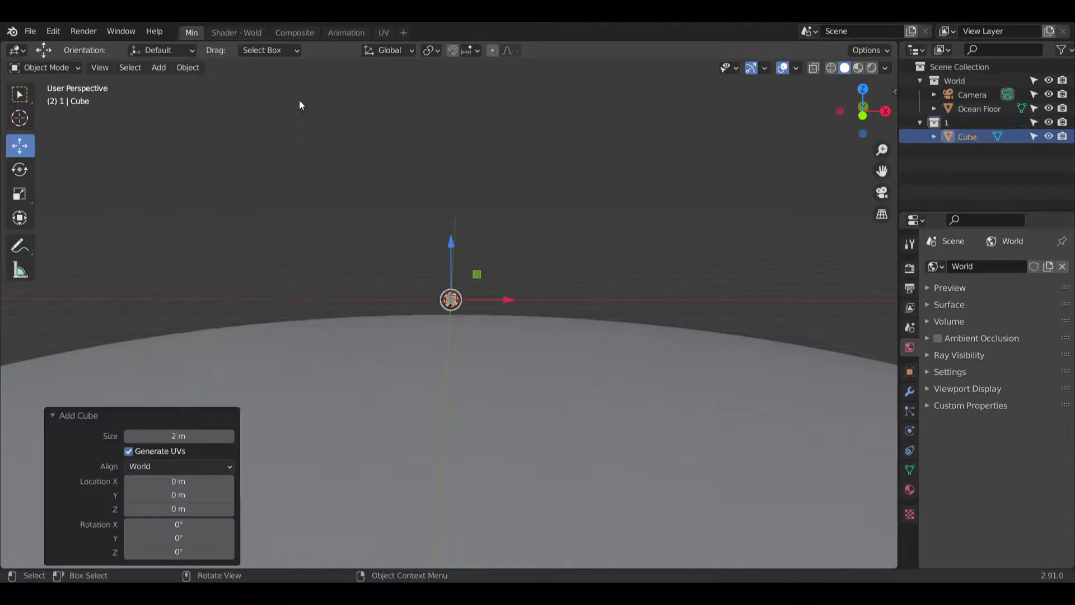
Step: Scale the cube up uniformly by a factor of about 4.644
middle_click_drag(453, 172, 461, 268, "shift")
left_click(13, 196)
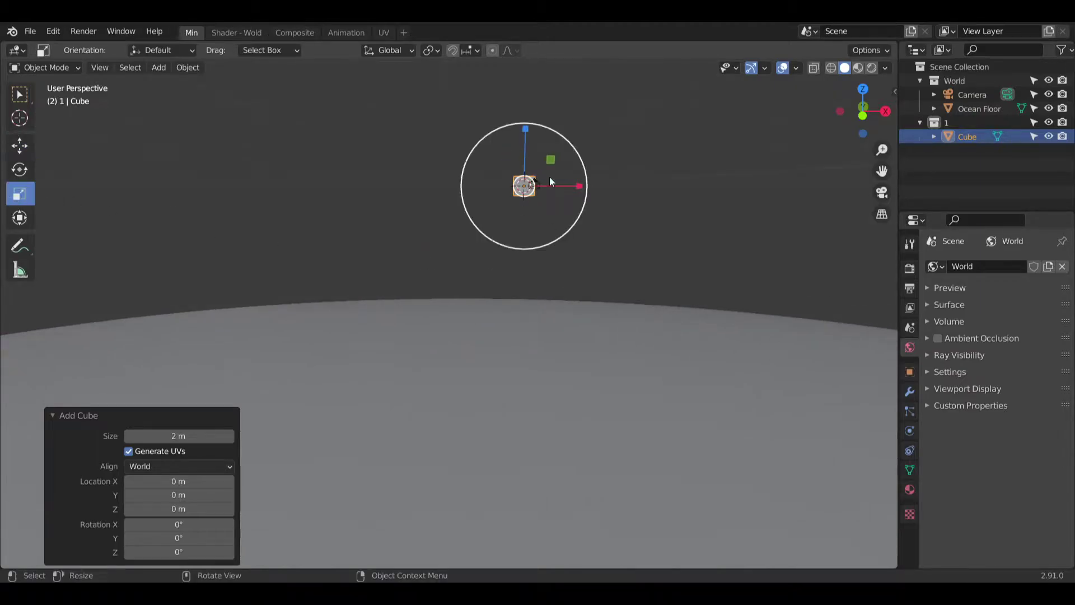
middle_click_drag(506, 173, 548, 207, "shift")
left_click_drag(434, 287, 626, 258)
middle_click_drag(626, 257, 390, 300)
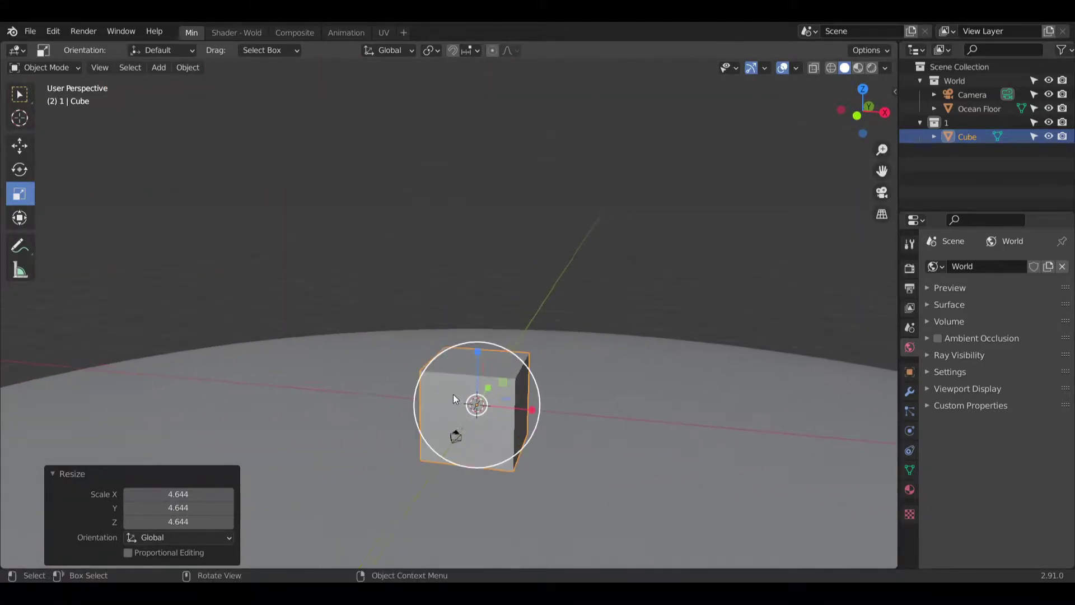
Step: Hide the Ocean Floor and stretch the cube along X by a factor of about 3.516 into a long slab
left_click(1049, 108)
middle_click_drag(737, 340, 504, 386)
left_click_drag(335, 292, 529, 344)
middle_click_drag(302, 325, 500, 291)
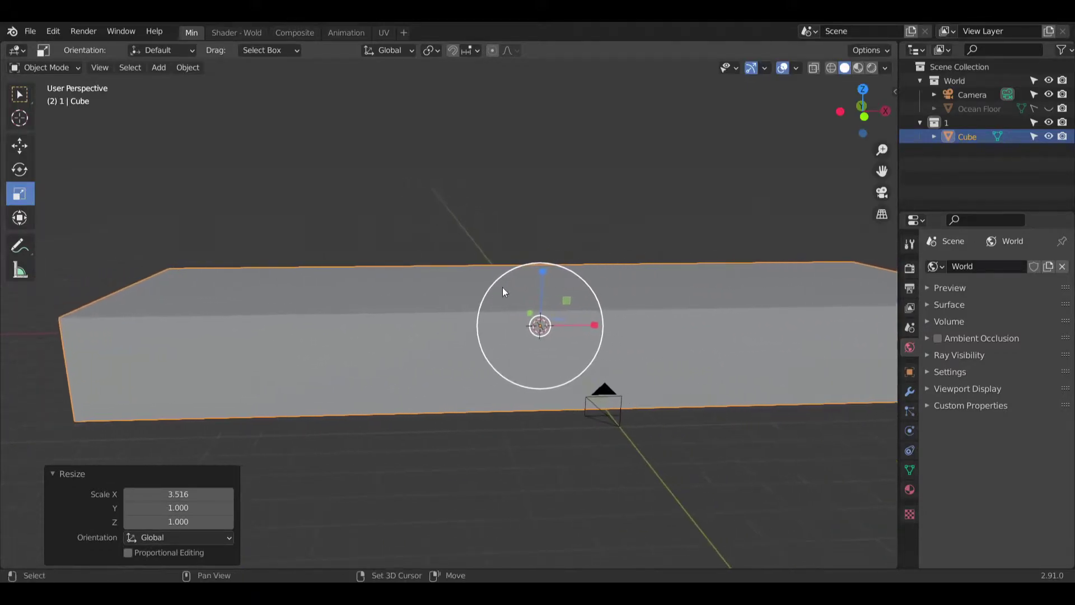
Step: Enter Edit Mode on the slab and add one loop cut across the middle of its length
left_click(72, 68)
left_click(65, 96)
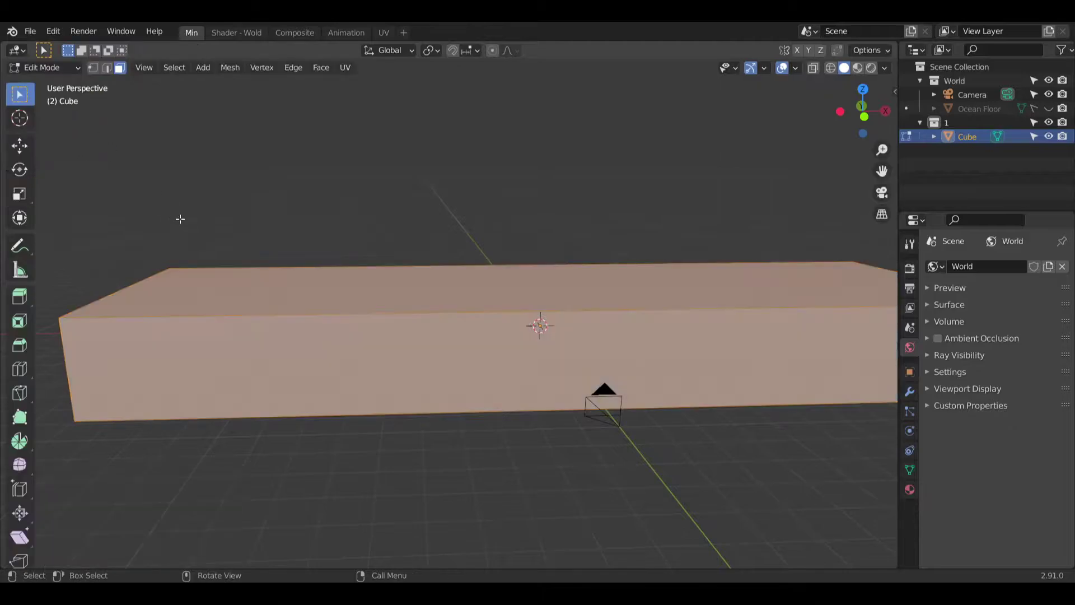
left_click(20, 369)
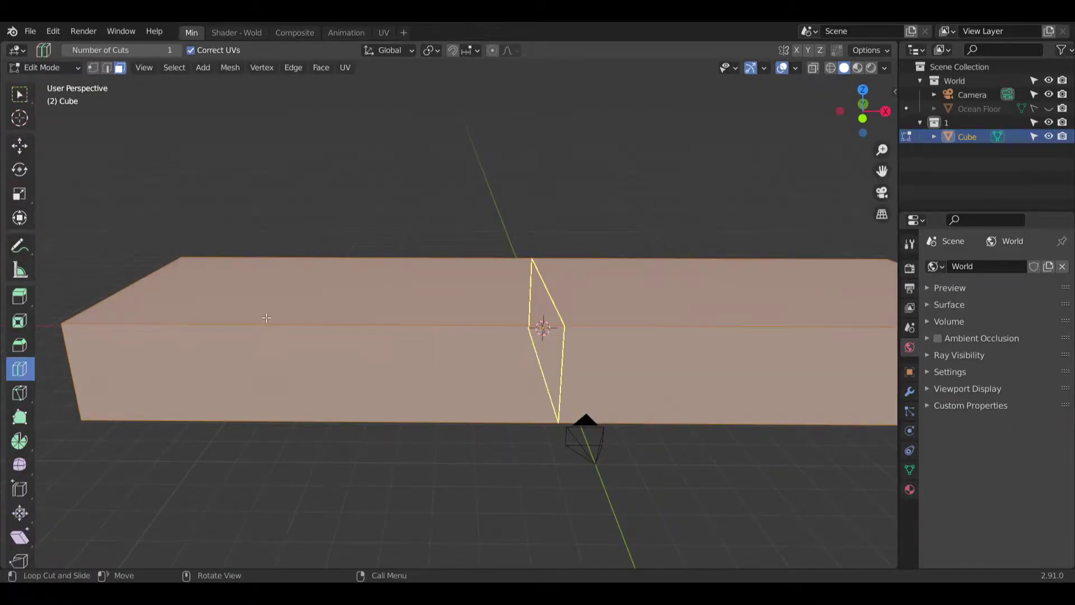
left_click(566, 316)
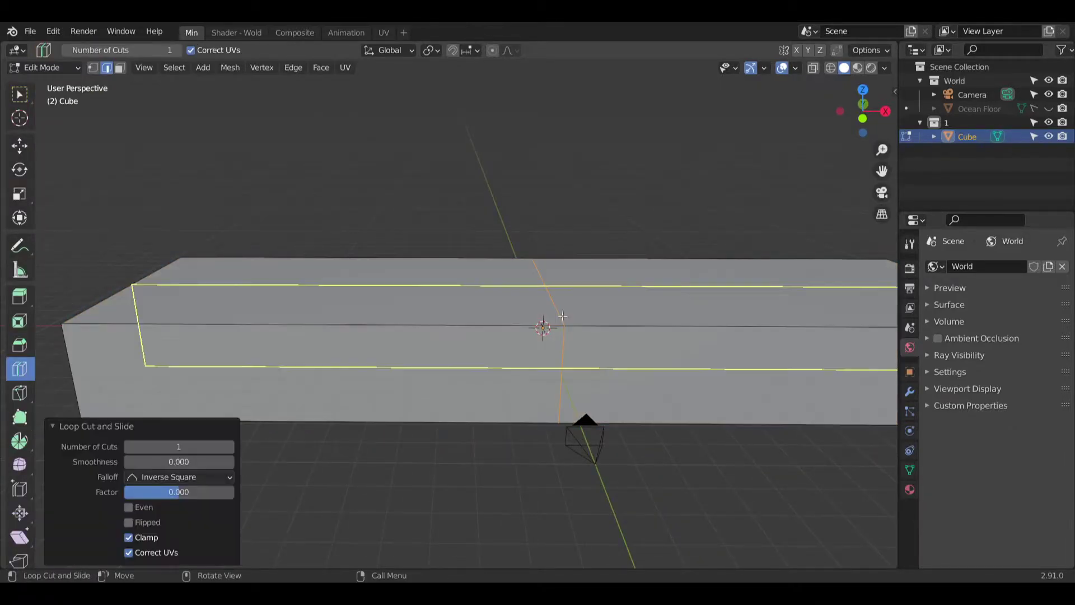
Step: Add further crosswise loop cuts midway through each section, dividing the slab into eight equal segments along its length
left_click(344, 319)
left_click(738, 323)
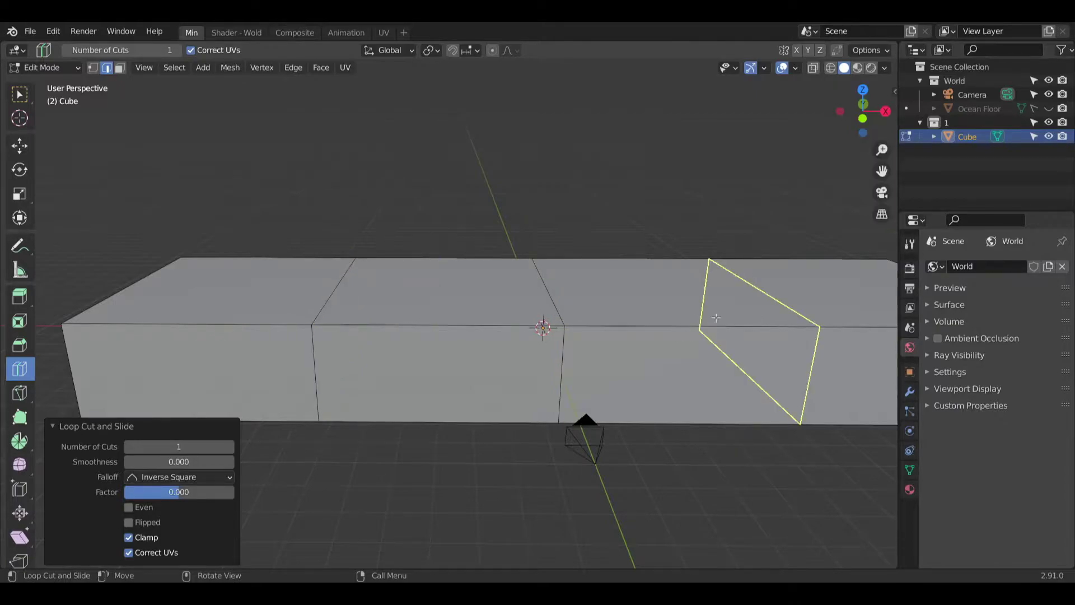
left_click(299, 323)
left_click(482, 329)
left_click(700, 325)
mouse_move(701, 324)
middle_mouse_down()
mouse_move(667, 321)
mouse_move(707, 310)
middle_mouse_up()
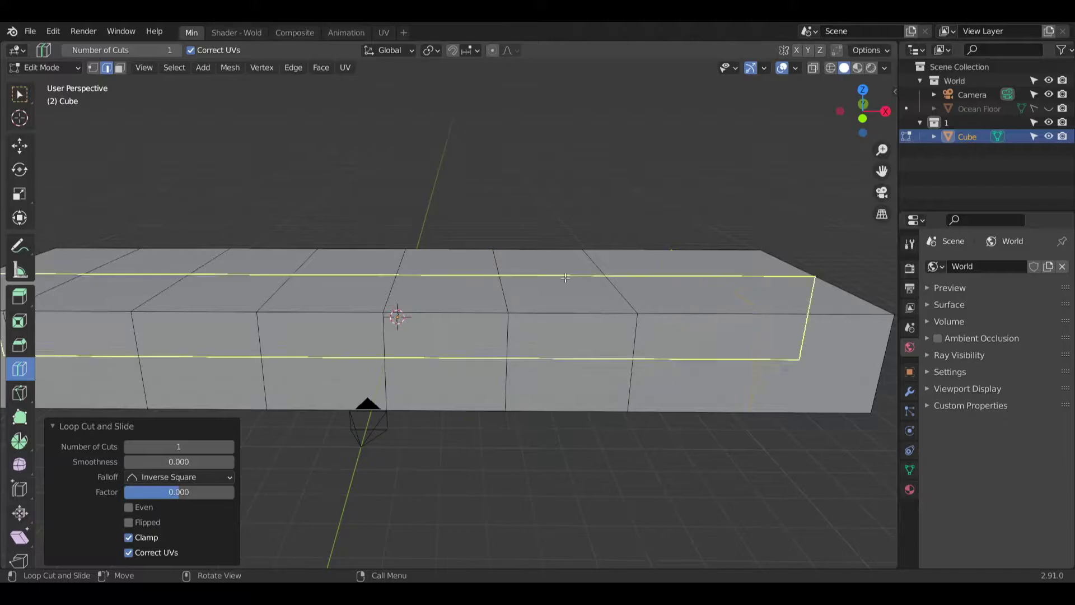
middle_click_drag(300, 192, 461, 192)
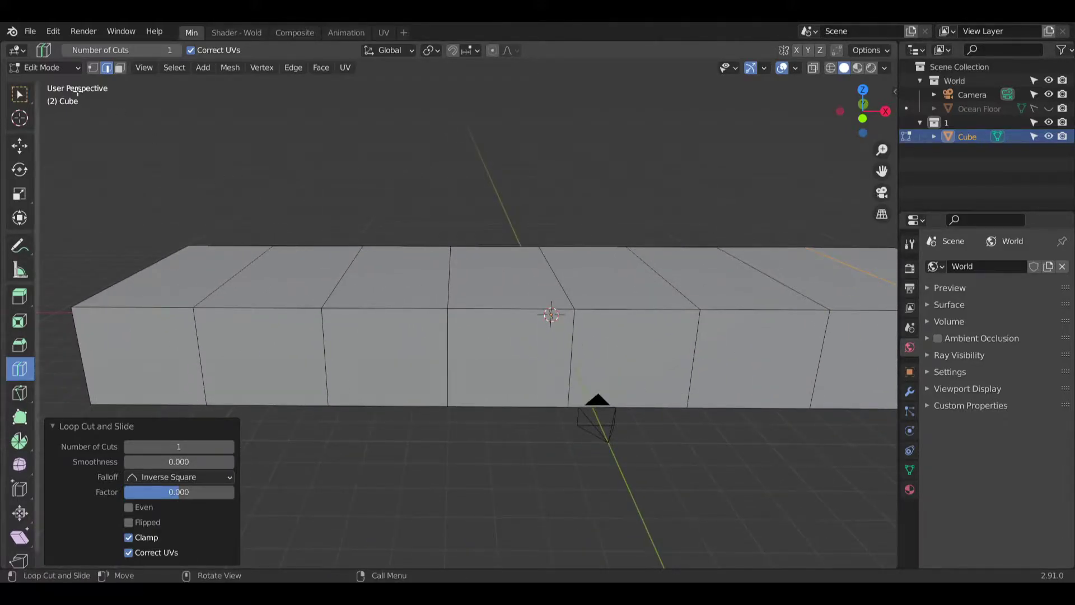
Step: Add a lengthwise loop cut down the centre of the slab, splitting its width in half
middle_click_drag(185, 149, 321, 231)
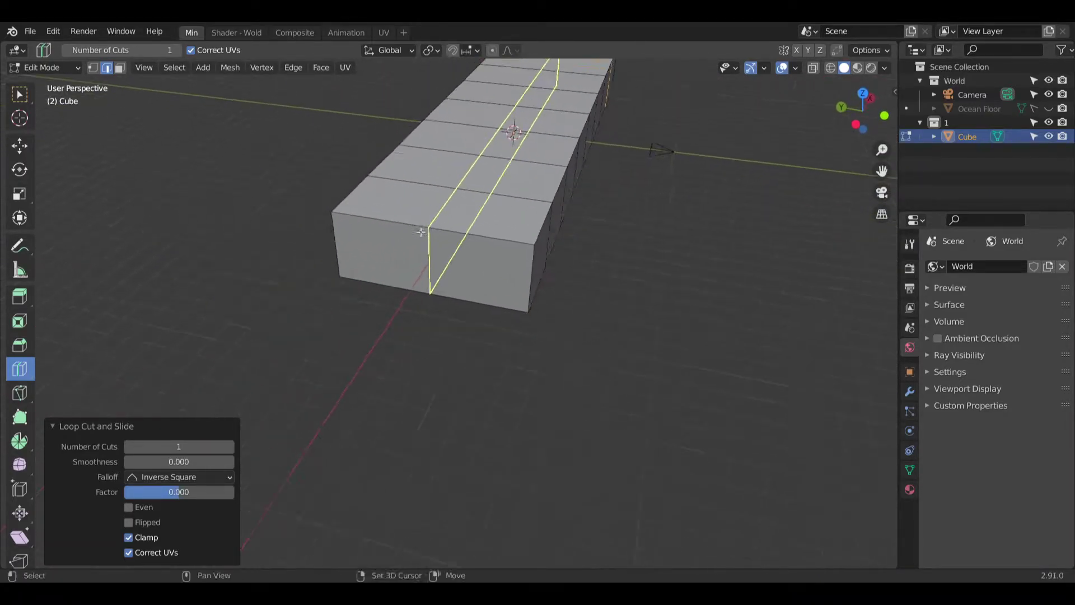
scroll(431, 256, "up", 5)
middle_click_drag(431, 257, 473, 245)
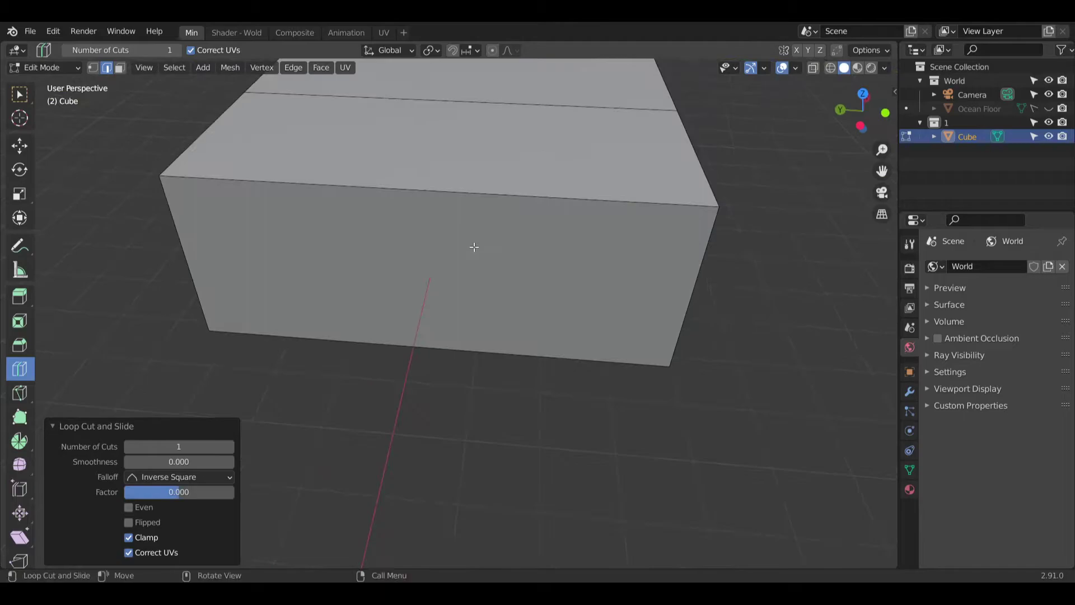
left_click(93, 68)
middle_click_drag(481, 196, 390, 185)
scroll(483, 193, "down", 3)
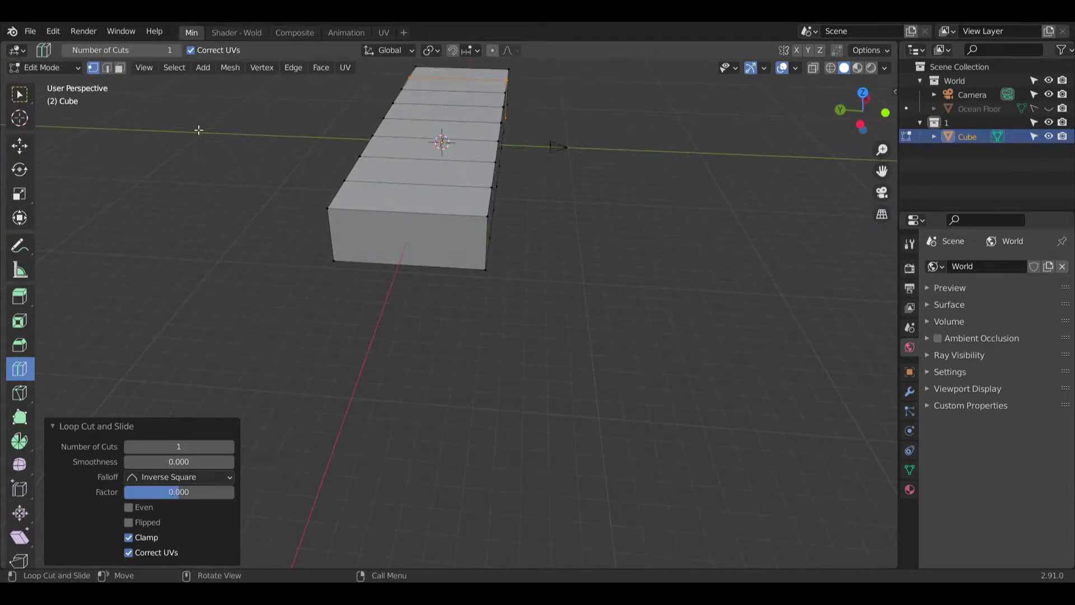
middle_click_drag(312, 160, 350, 238)
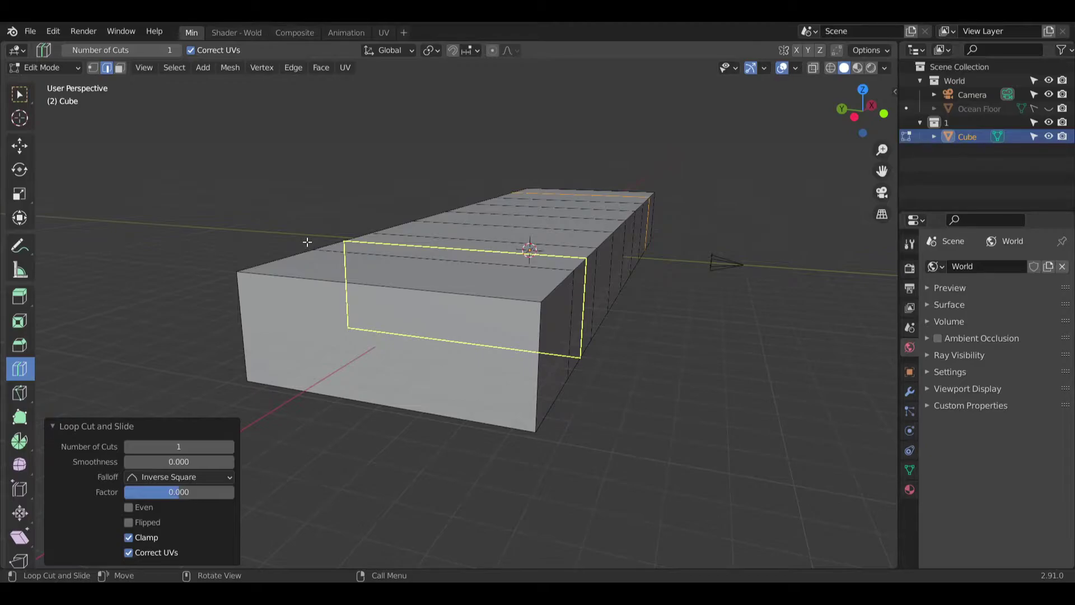
left_click(383, 304)
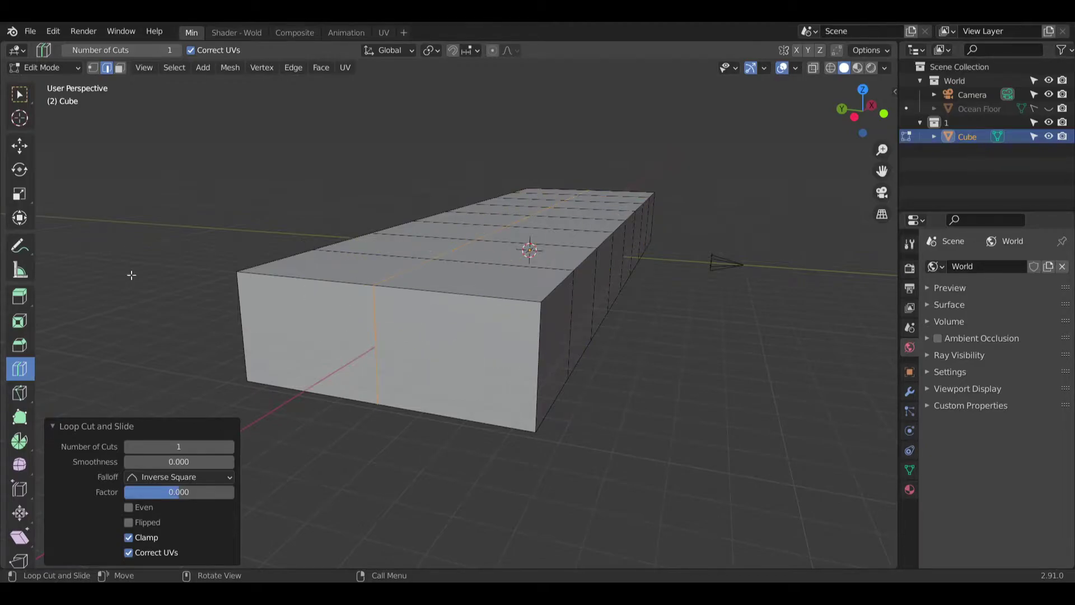
Step: In a see-through left orthographic view, select the half of the slab on the negative Y side and delete its faces
left_click(93, 68)
middle_click_drag(159, 196, 181, 199)
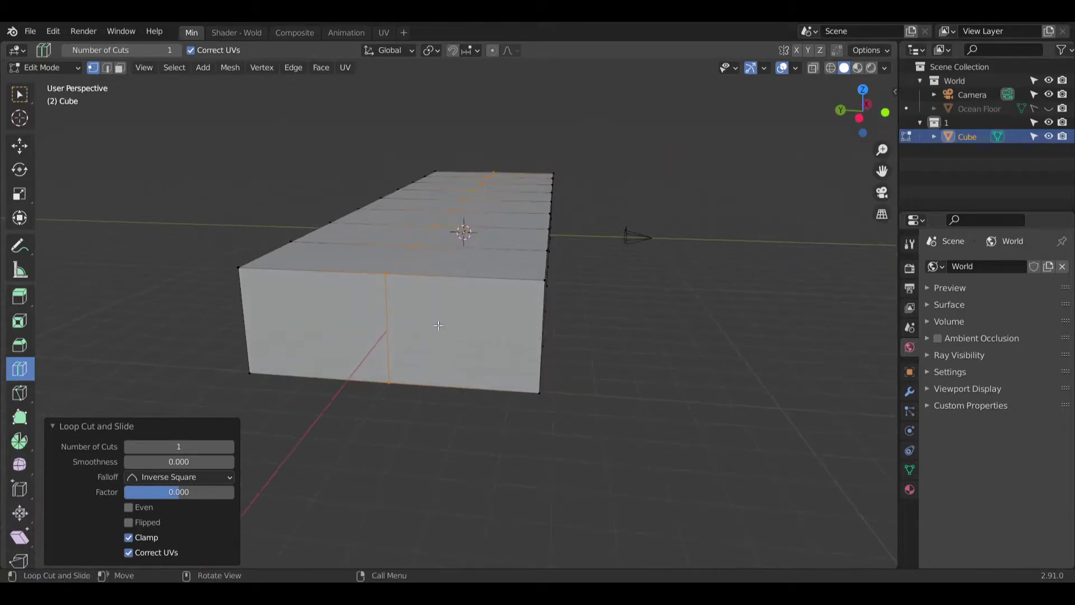
middle_click_drag(446, 326, 463, 314)
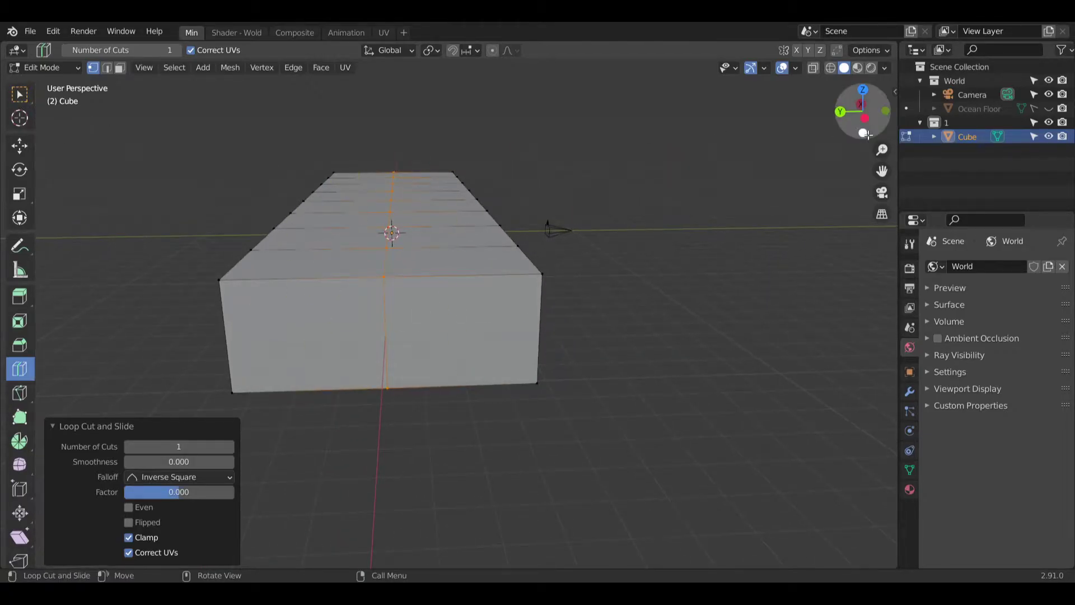
left_click(863, 118)
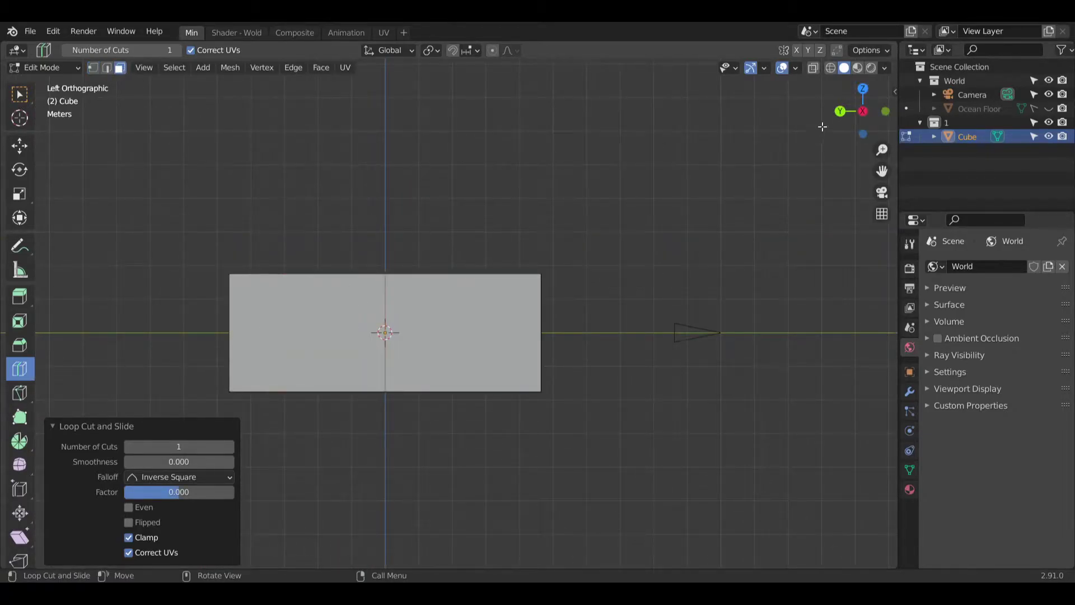
key("alt+z")
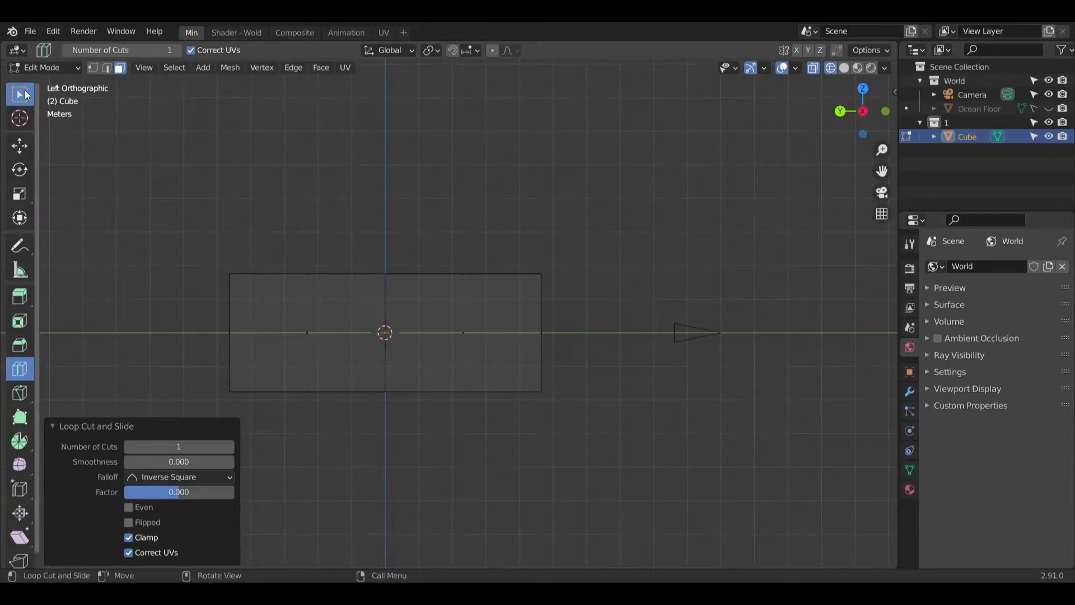
key("w")
left_click_drag(417, 239, 588, 415)
key("x")
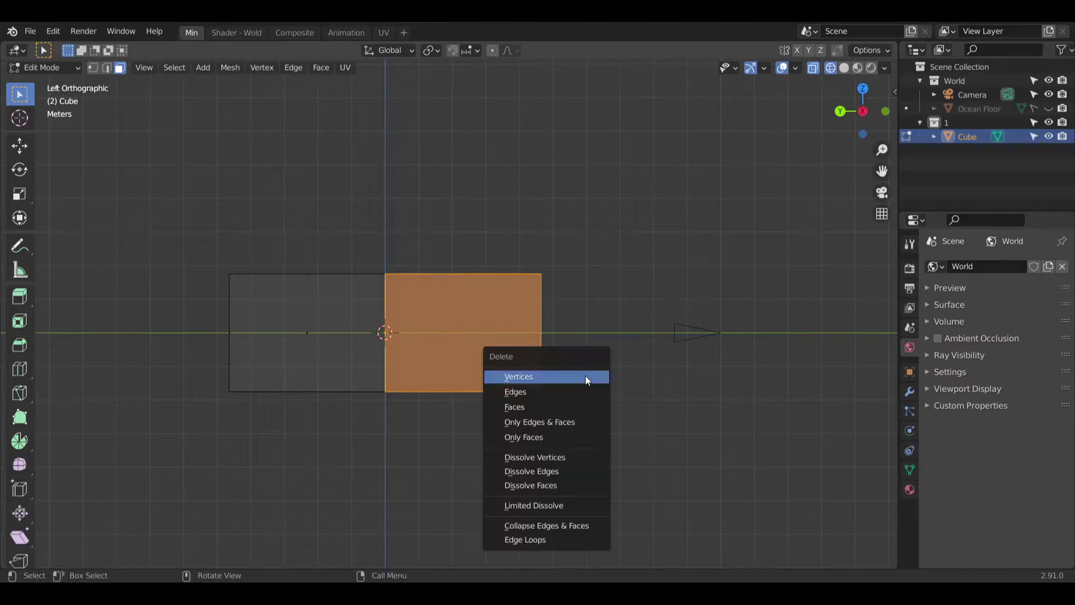
key("Escape")
key("x")
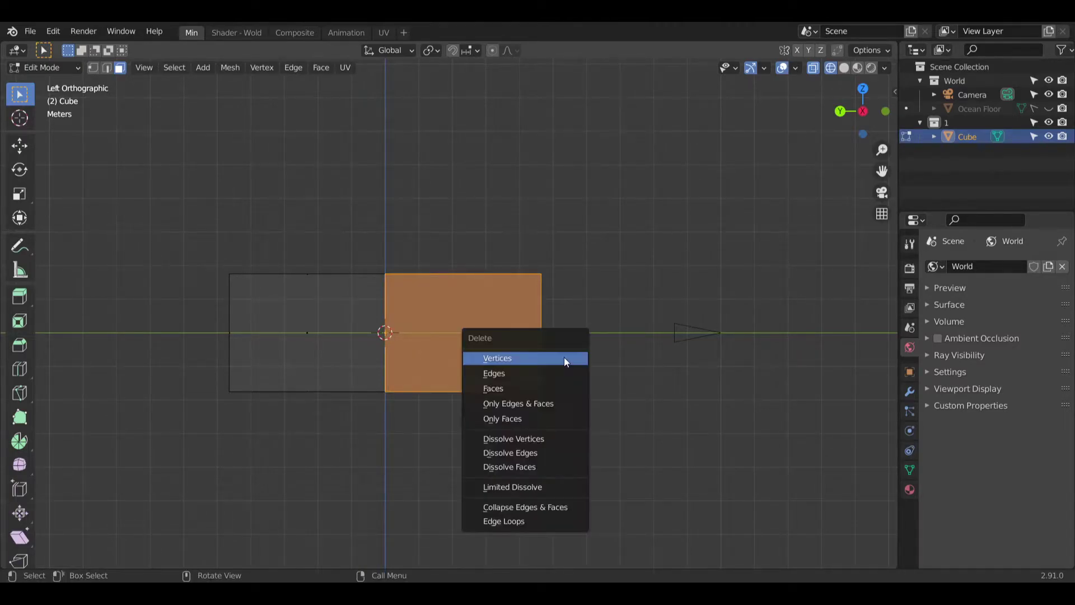
left_click(502, 390)
middle_click_drag(437, 308, 432, 356)
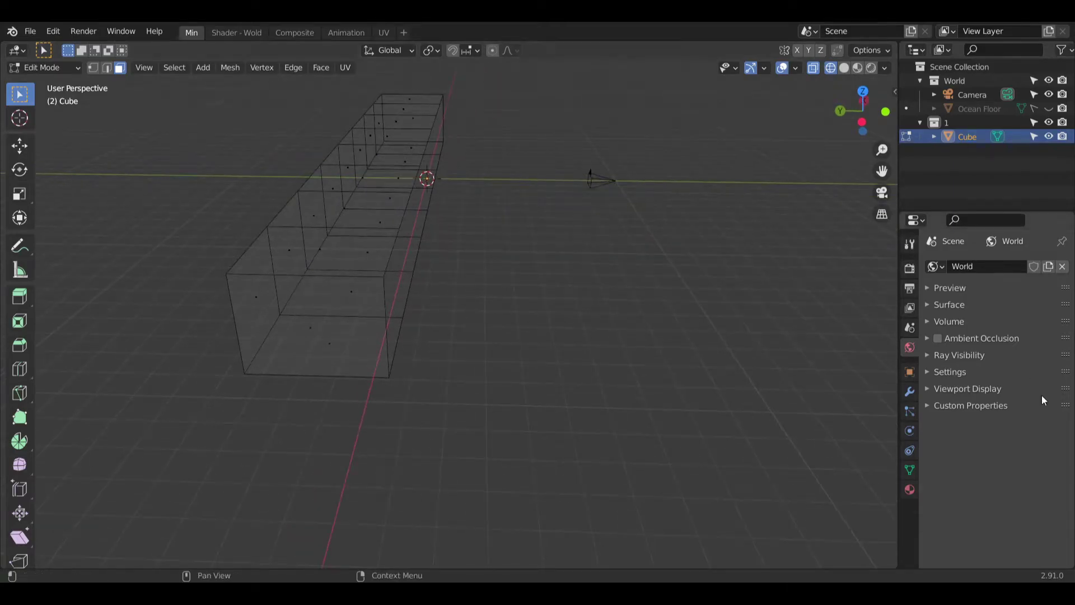
Step: Add a Mirror modifier to the half slab, mirror it on the Y axis instead of X, and return to solid shading
left_click(911, 392)
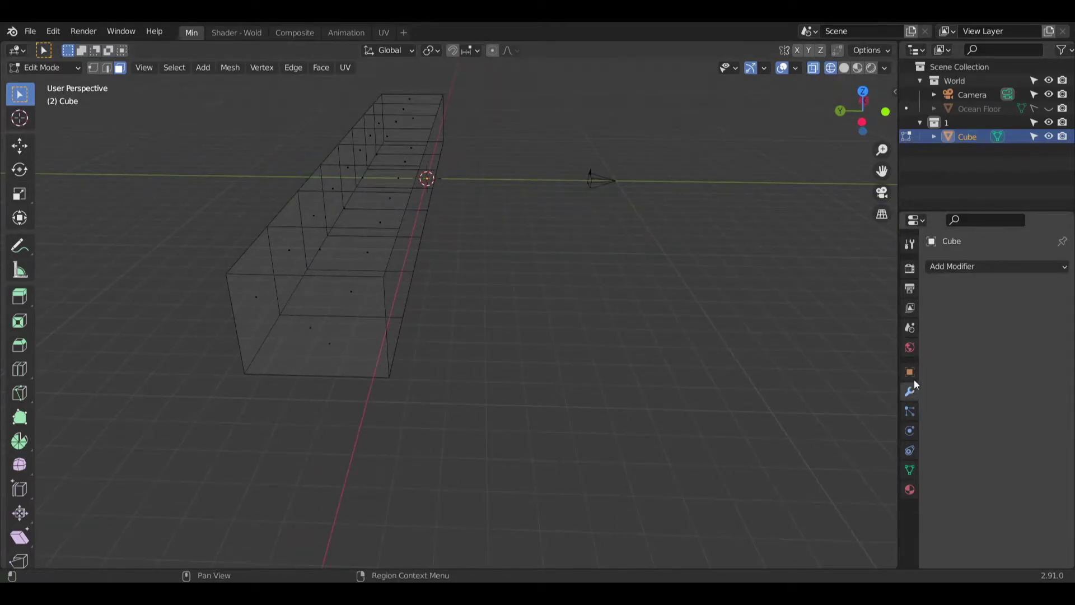
left_click(969, 266)
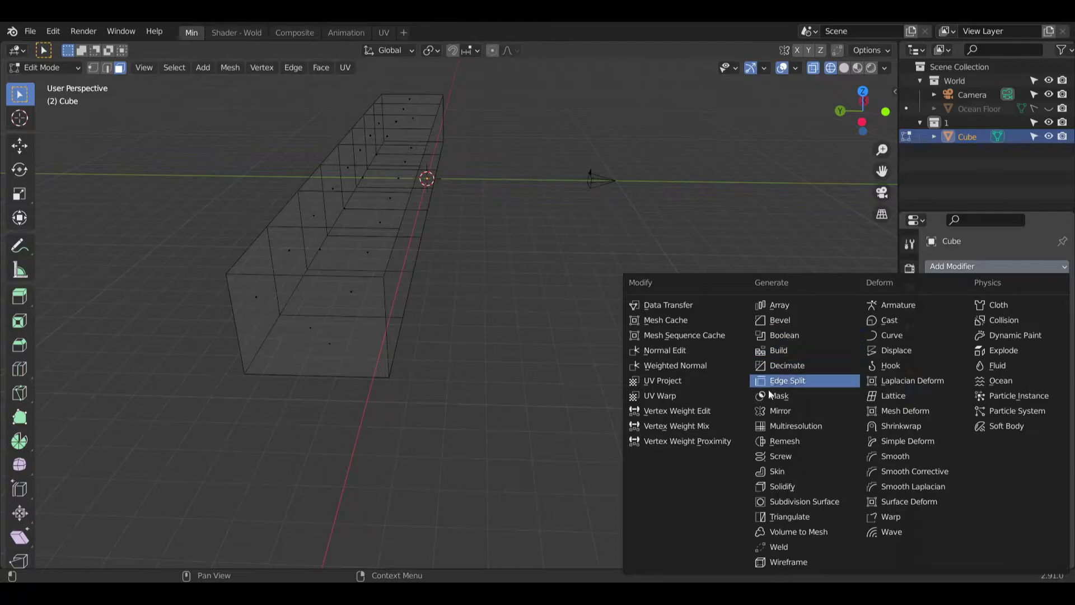
left_click(774, 416)
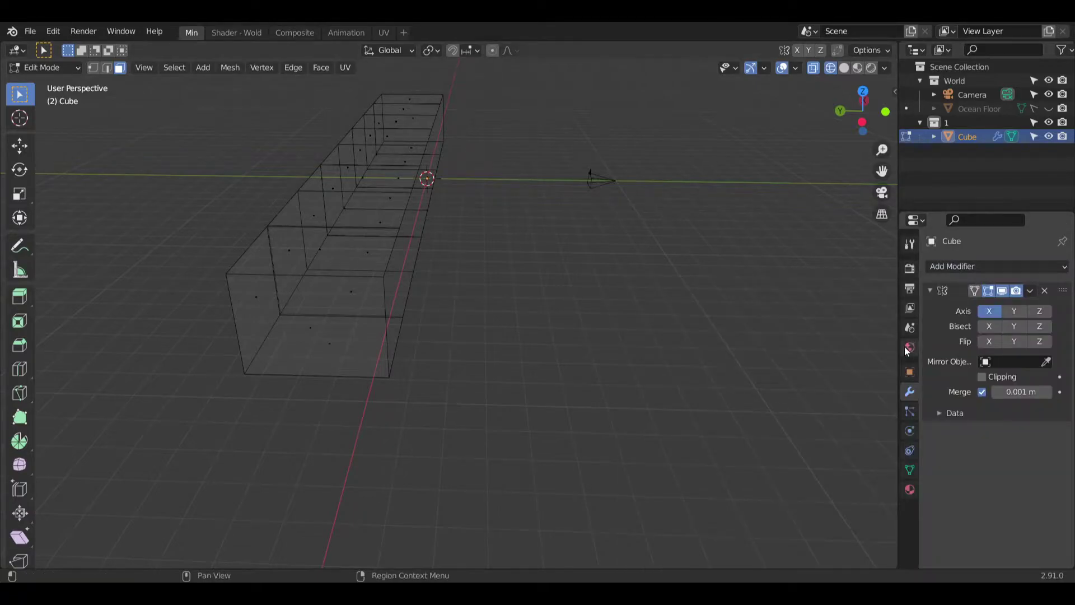
left_click(1013, 312)
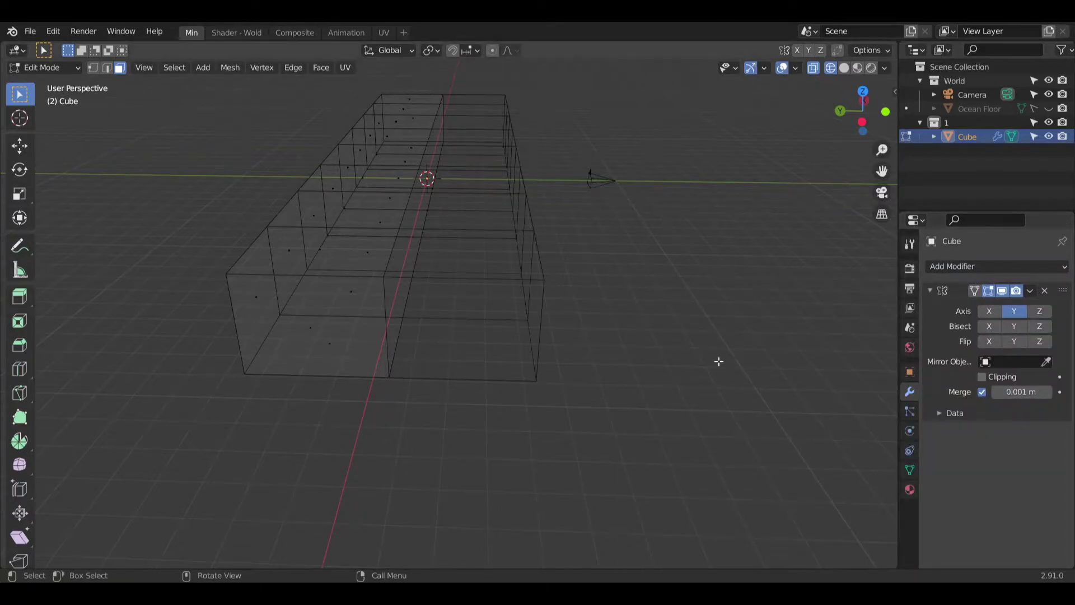
left_click(845, 68)
Step: Move the top outer corner vertex at the slab's negative X end inward along Y by about -3.985 m
middle_click_drag(660, 179, 436, 222)
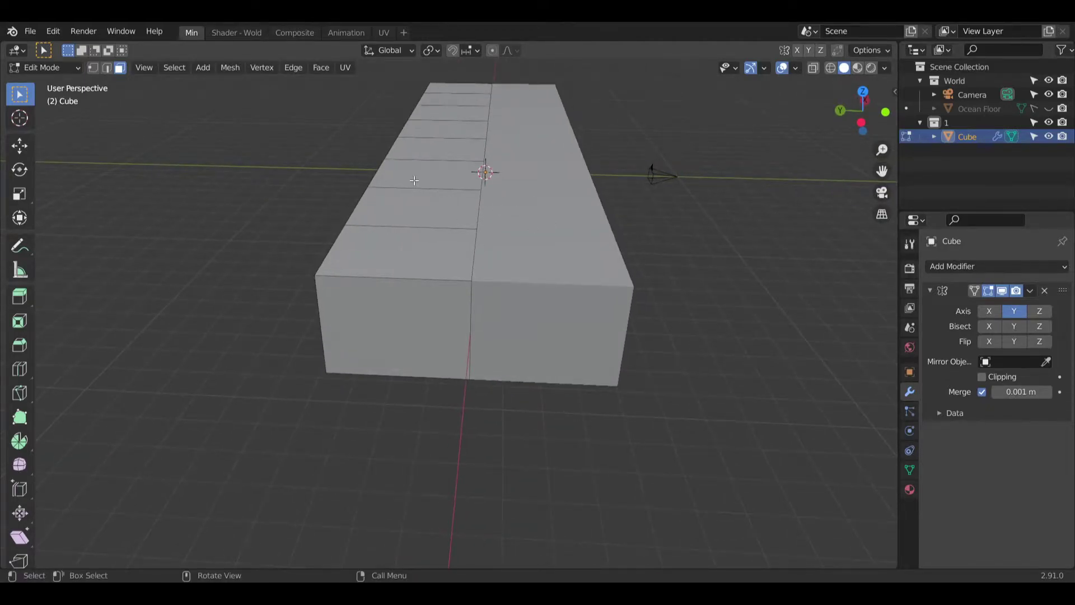
middle_click_drag(437, 199, 392, 208, "shift")
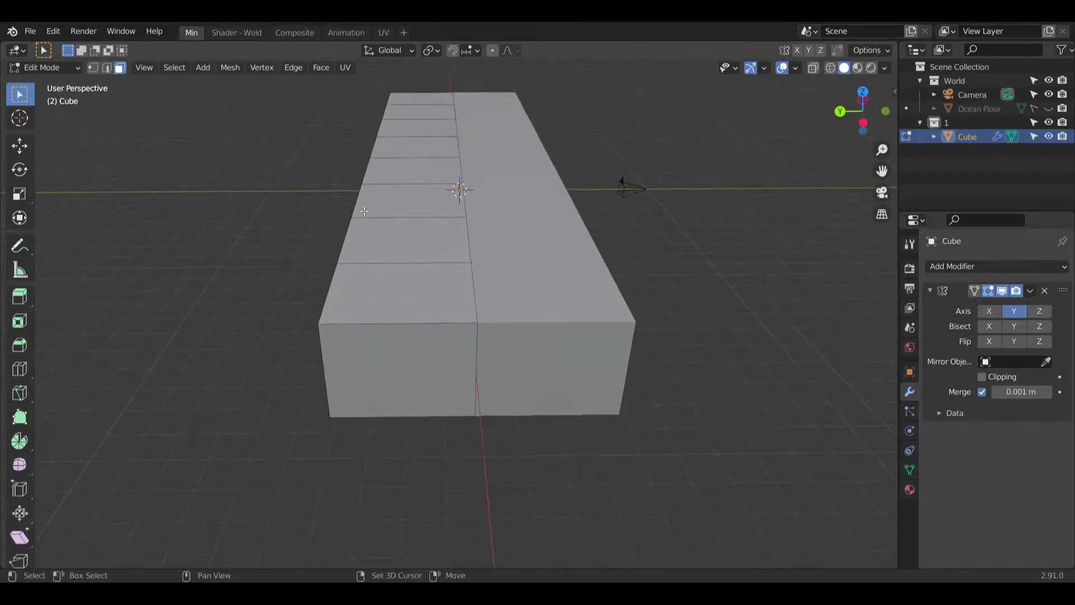
middle_click_drag(369, 325, 423, 312)
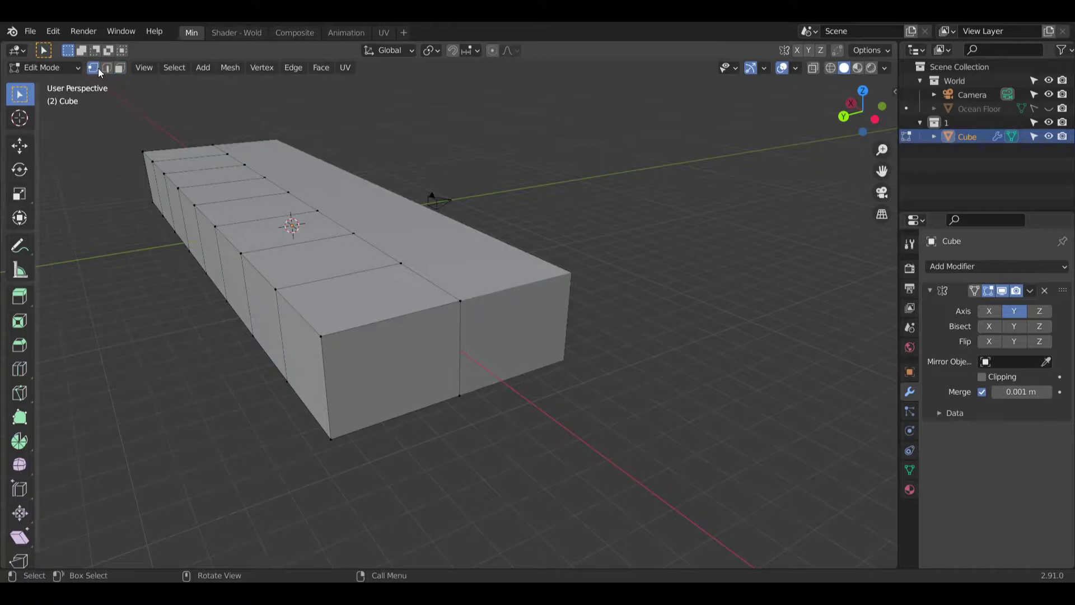
middle_click_drag(324, 355, 378, 245)
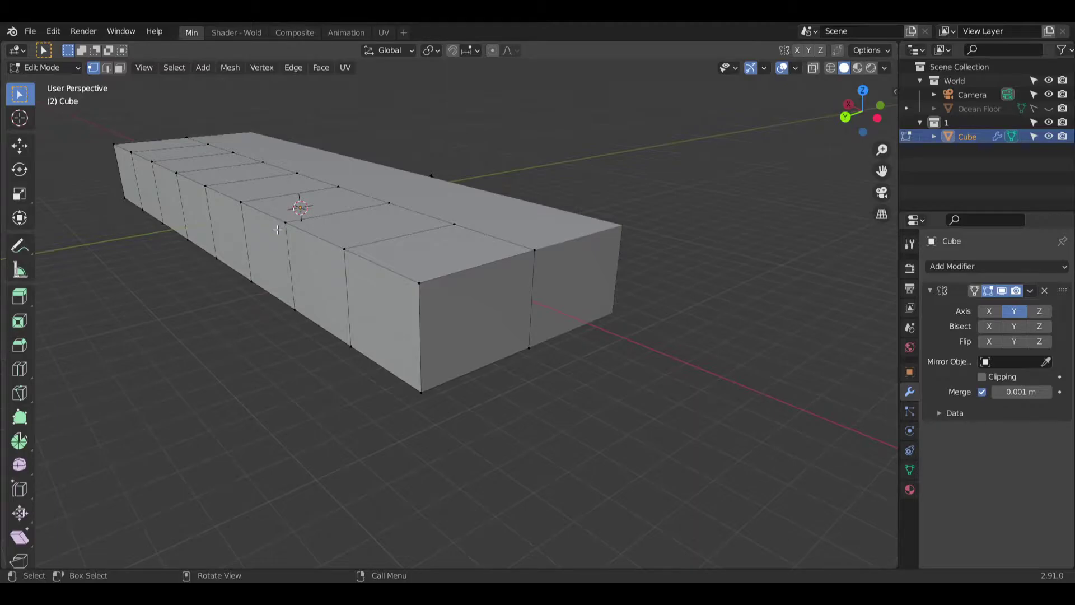
scroll(439, 299, "up", 3)
middle_click_drag(389, 263, 356, 263)
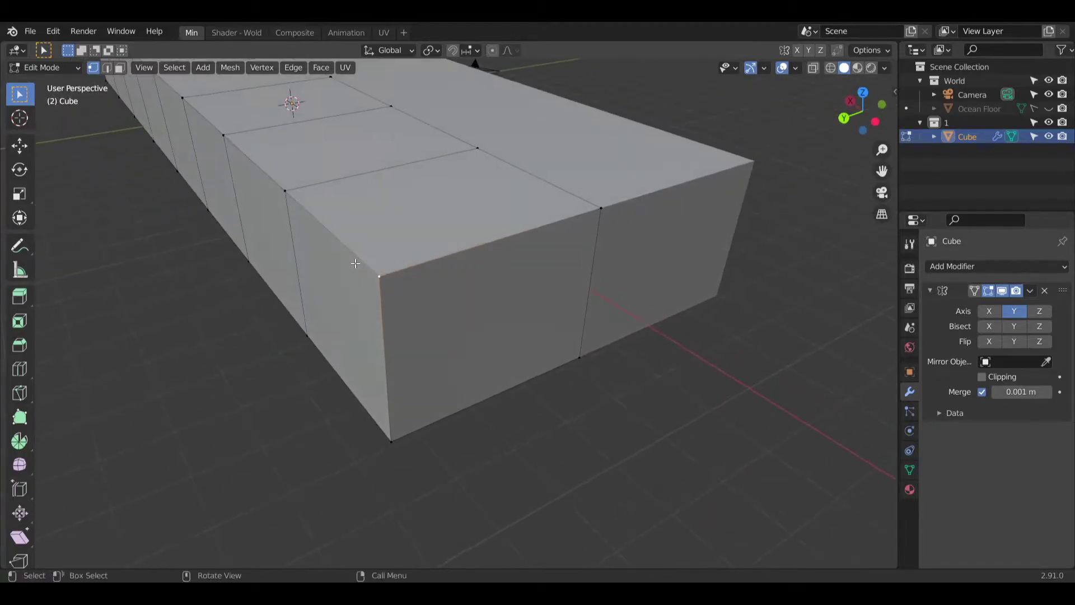
left_click(20, 146)
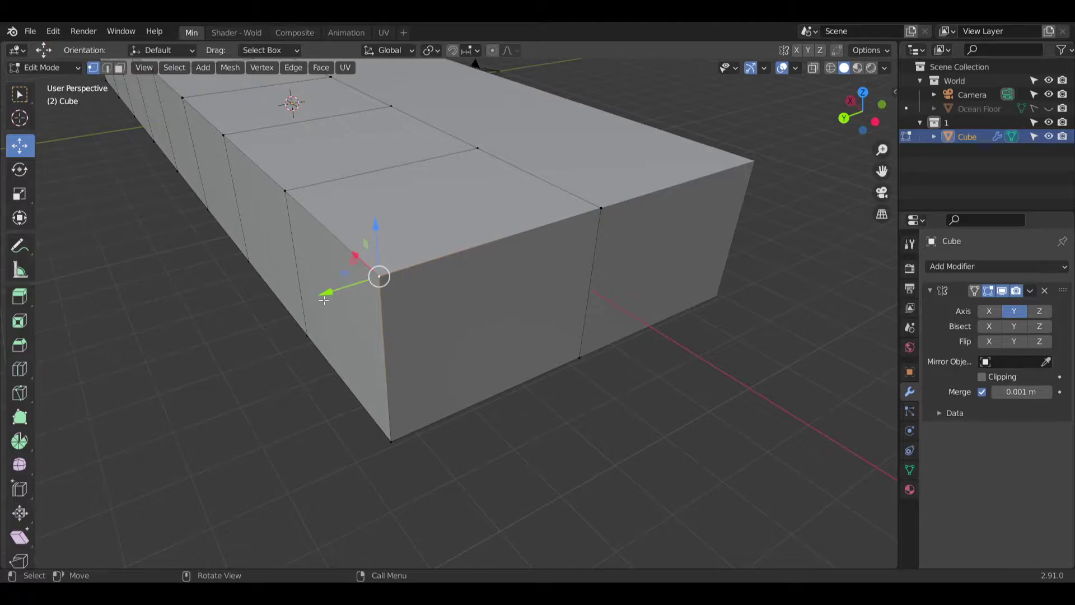
left_click_drag(325, 293, 528, 257)
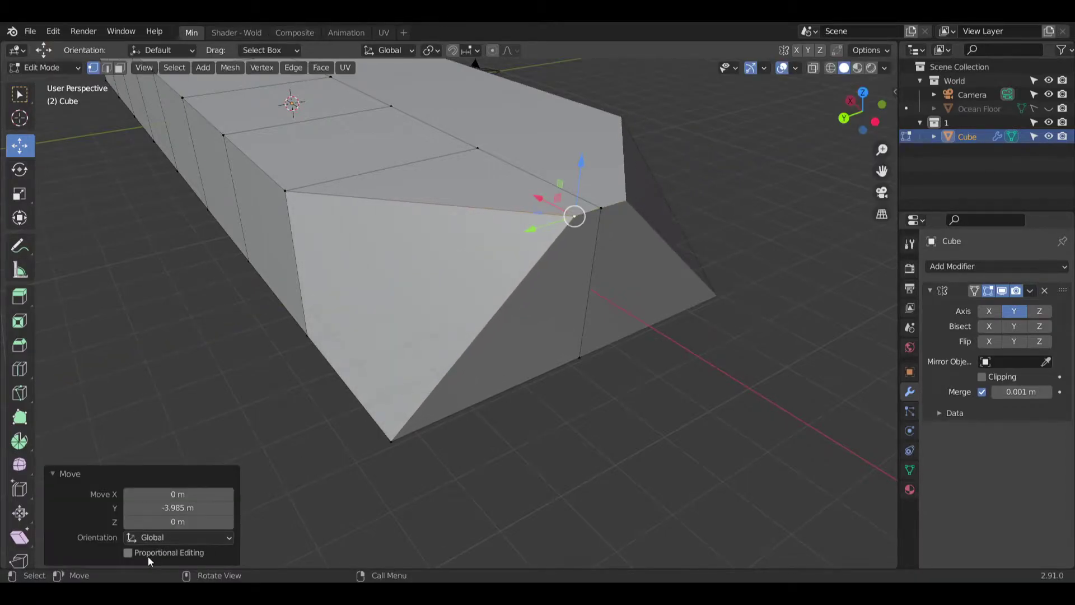
Step: Try moving the corner vertex with proportional editing, and undo the trial move
left_click(129, 553)
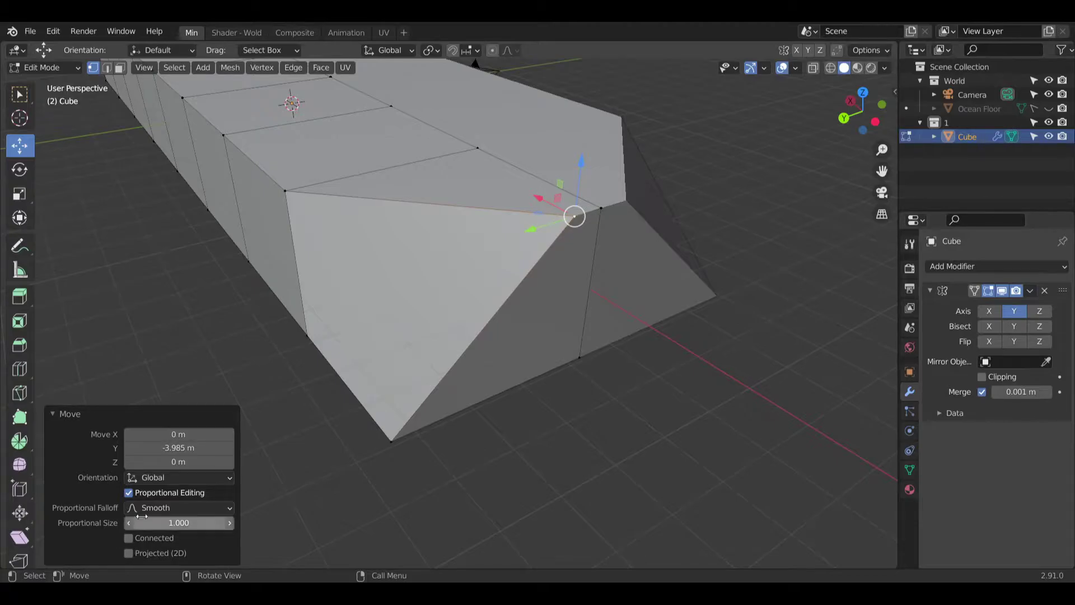
scroll(415, 228, "down", 1)
left_click_drag(465, 235, 427, 274)
middle_click_drag(255, 419, 217, 425)
left_click(128, 552)
middle_click_drag(354, 361, 465, 386)
key("ctrl+z")
middle_click_drag(309, 340, 529, 278, "shift")
scroll(529, 278, "down", 5)
middle_click_drag(569, 228, 487, 237)
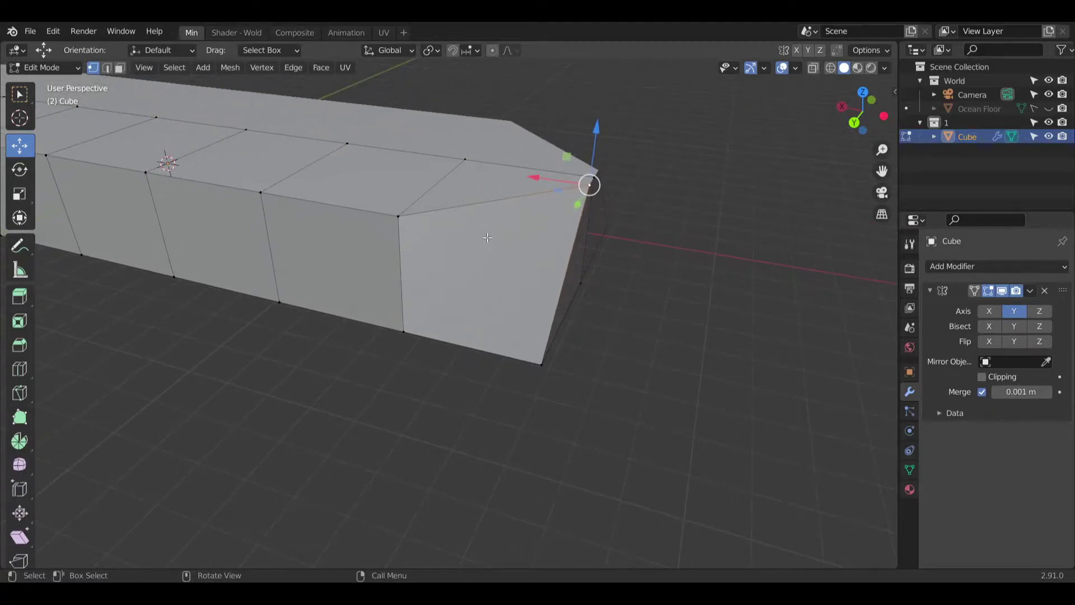
middle_click_drag(374, 248, 391, 224)
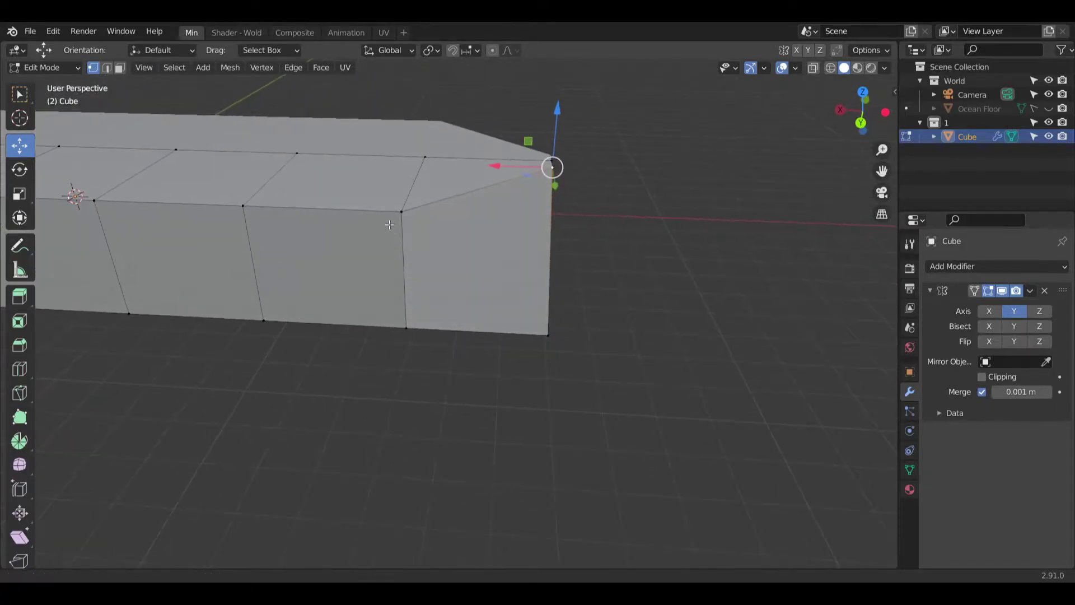
scroll(392, 224, "up", 4)
middle_click_drag(488, 234, 611, 215)
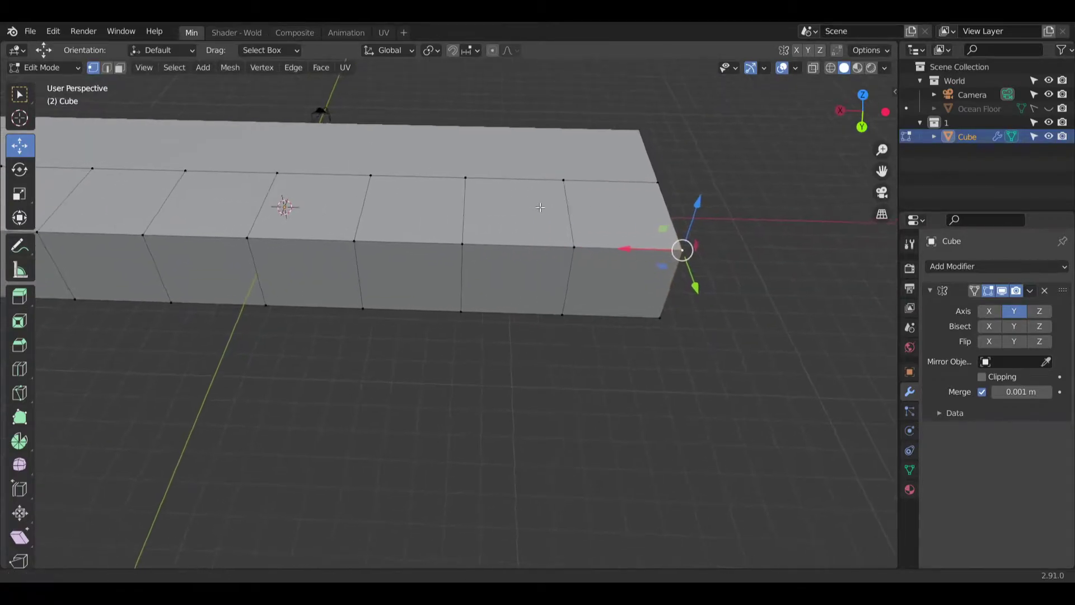
left_click(107, 68)
left_click(626, 249, "ctrl")
left_click(419, 244, "ctrl")
middle_click_drag(576, 221, 426, 238)
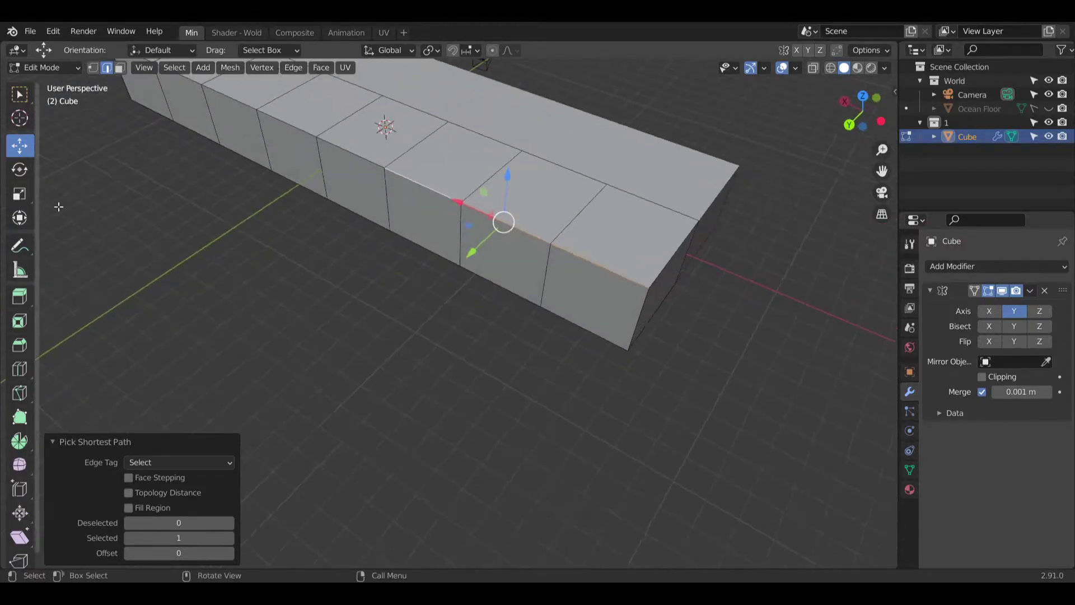
key("alt+a")
Step: Move the slab's top outer corner vertex at the negative X end inward along Y, close to the centre line
middle_click_drag(481, 346, 408, 255)
key("1")
middle_click_drag(524, 407, 448, 277)
scroll(538, 336, "up", 3)
left_click(546, 303)
left_click_drag(448, 278, 682, 265)
middle_click_drag(682, 265, 633, 308)
Step: Move the top outer vertex next to the tapered negative X corner inward along Y by about -1.121 m
left_click(681, 309)
left_click_drag(640, 327, 683, 306)
middle_click_drag(660, 324, 554, 354, "shift")
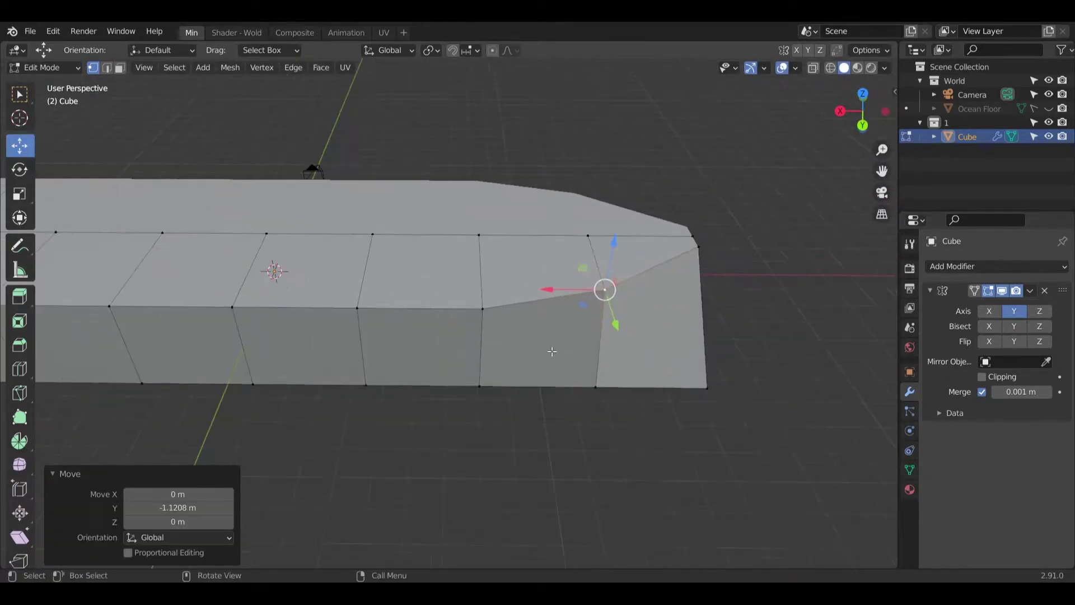
scroll(585, 286, "up", 2)
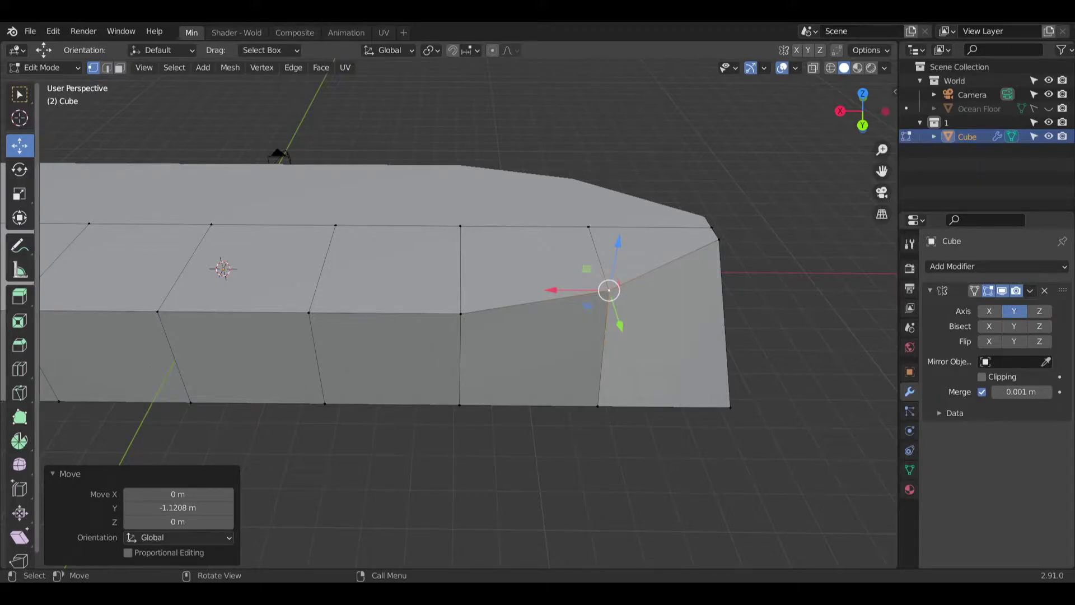
middle_click_drag(560, 313, 672, 308)
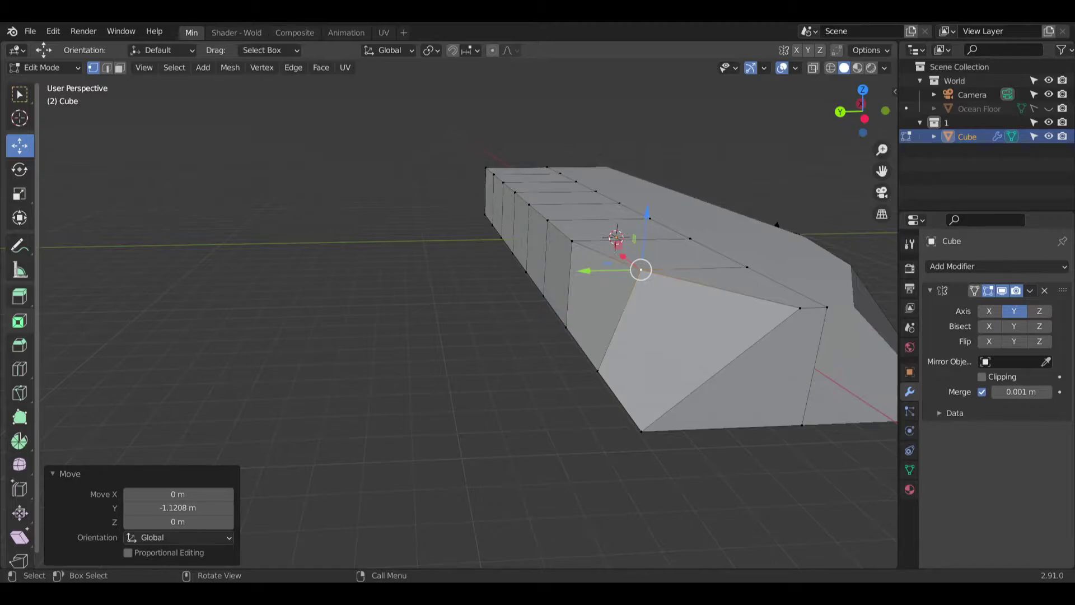
middle_click_drag(640, 269, 481, 314)
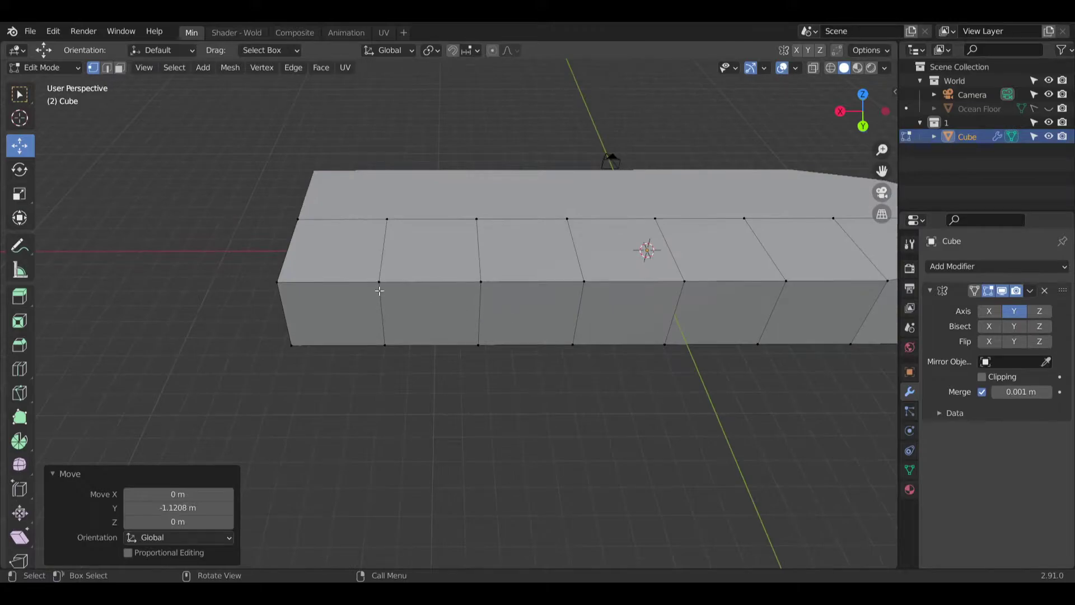
Step: Move the top outer corner vertex at the slab's positive X end inward along Y by about -1.078 m
left_click(287, 280)
left_click_drag(266, 319, 270, 297)
middle_click_drag(270, 297, 672, 157)
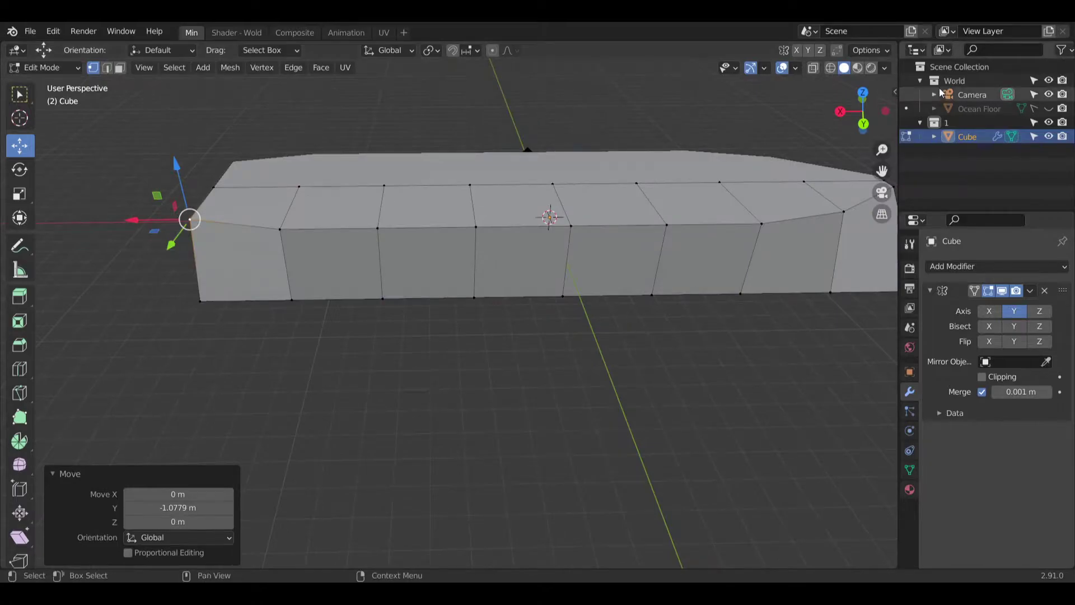
Step: In wireframe shading, delete the faces of the two end segments at the positive X end, and return to solid shading
left_click(831, 68)
middle_click_drag(504, 168, 420, 192)
left_click_drag(221, 150, 379, 362)
left_click(120, 67)
left_click_drag(212, 156, 409, 369)
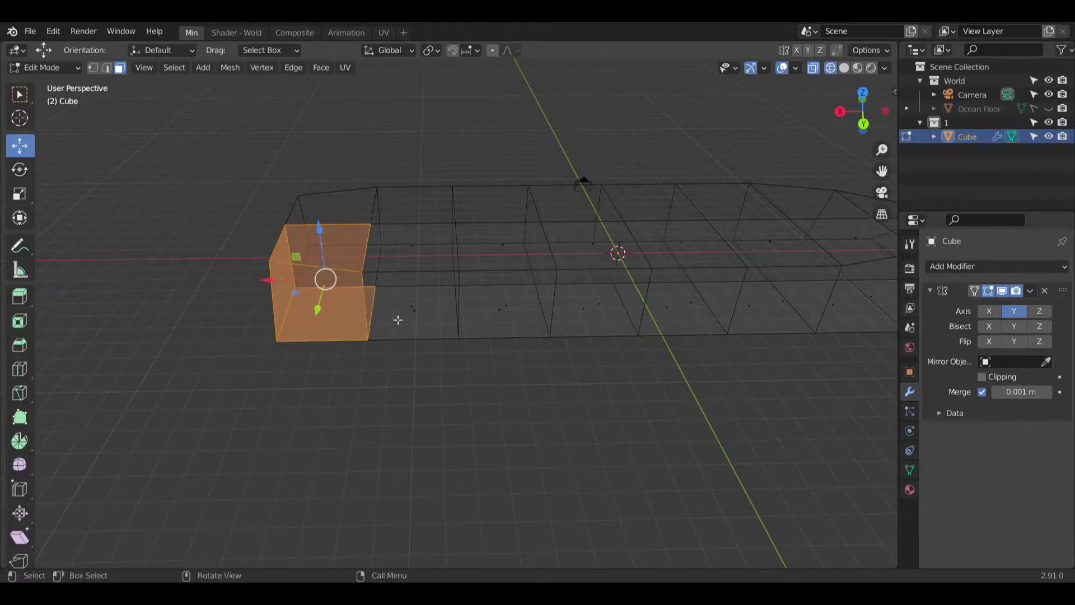
left_click(384, 294)
left_click_drag(263, 140, 431, 393)
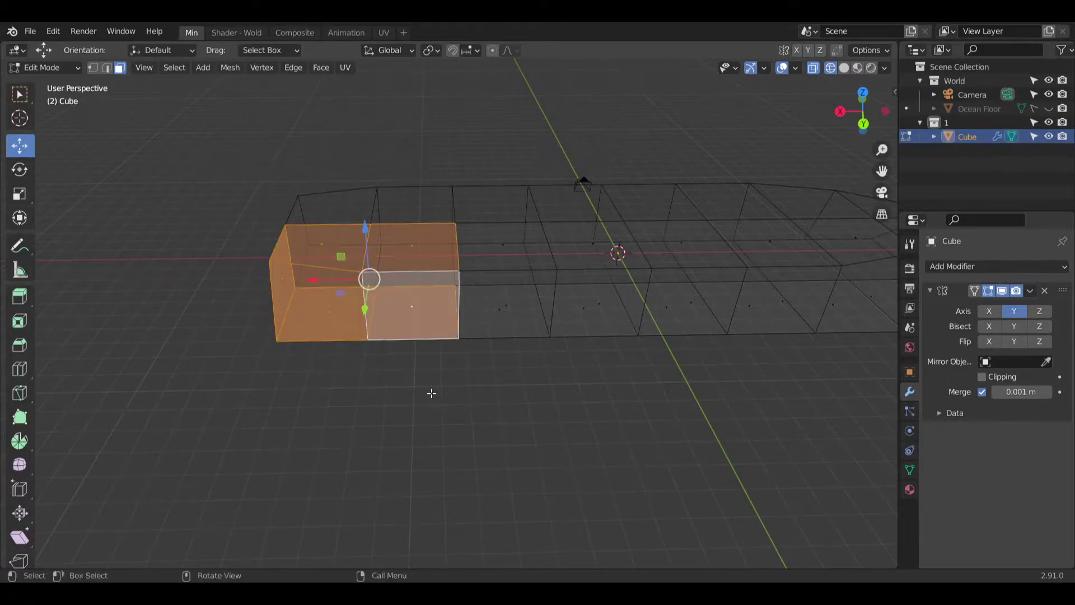
key("x")
left_click(402, 368)
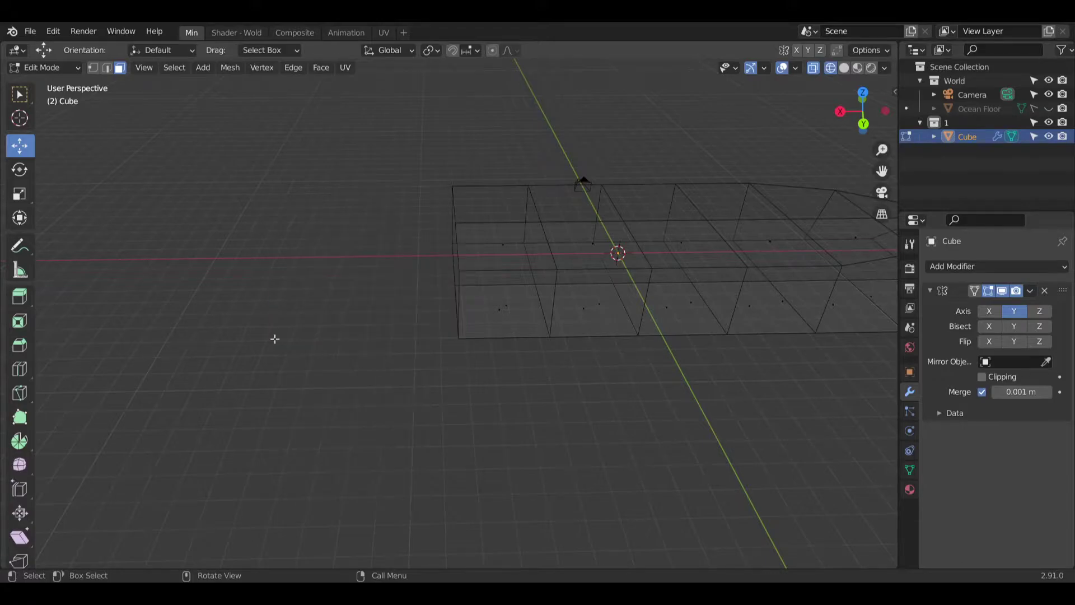
left_click(93, 69)
left_click(844, 67)
Step: Fill the open positive X end and move its top outer corner vertex inward along Y by about -0.827 m
middle_click_drag(627, 257, 542, 249)
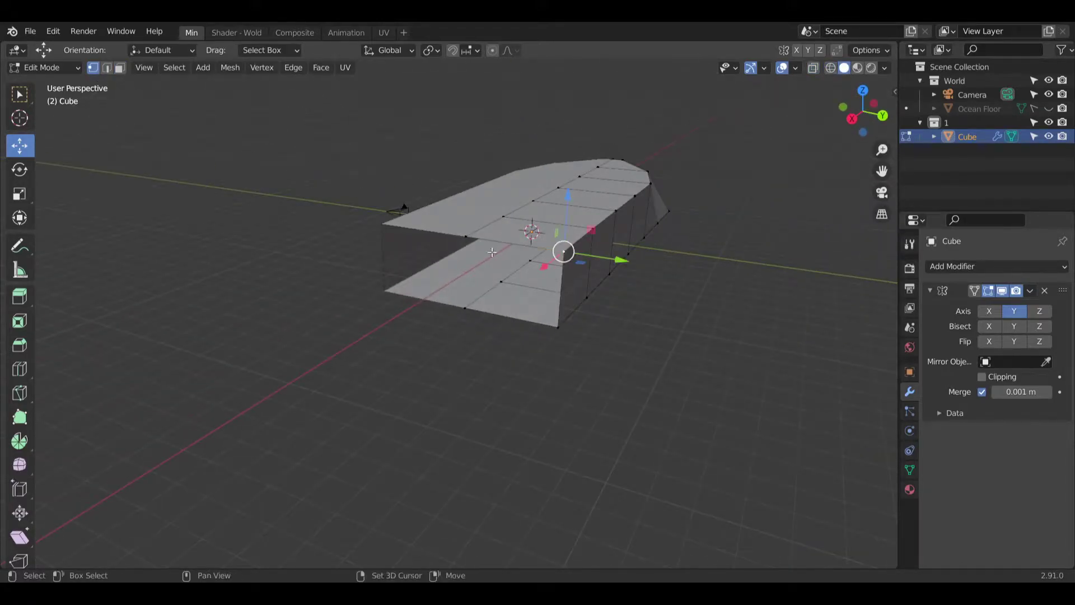
left_click(580, 340)
middle_click_drag(596, 384, 346, 375)
left_click_drag(346, 408, 346, 395)
middle_click_drag(445, 424, 528, 375)
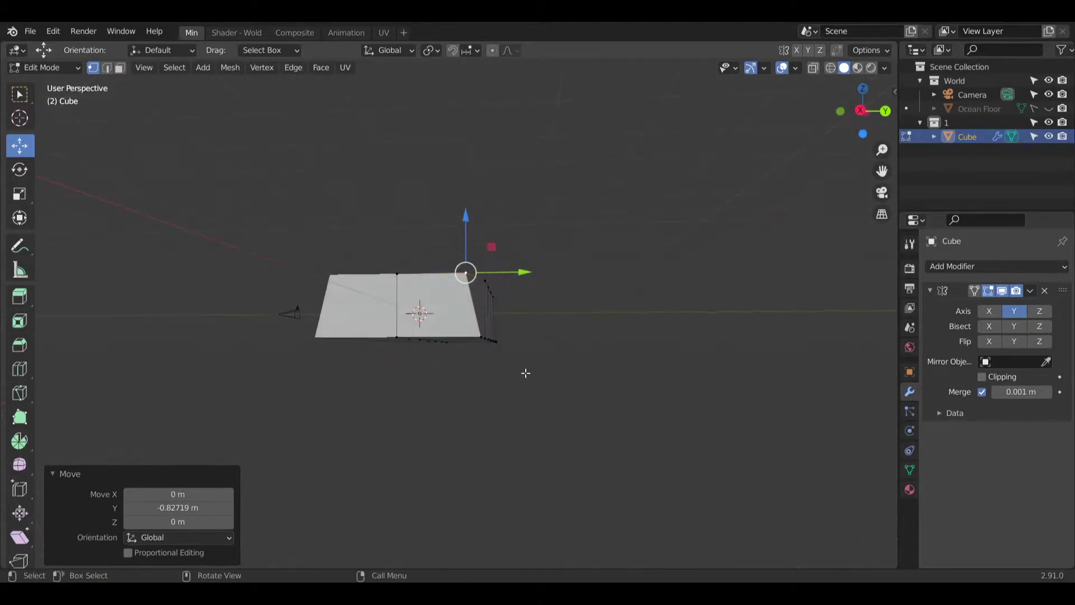
Step: Move the bottom outer corner vertex at the positive X end inward along Y by about -4.244 m
left_click(480, 335)
middle_click_drag(480, 336, 541, 341)
left_click_drag(541, 341, 457, 345)
middle_click_drag(457, 345, 331, 386)
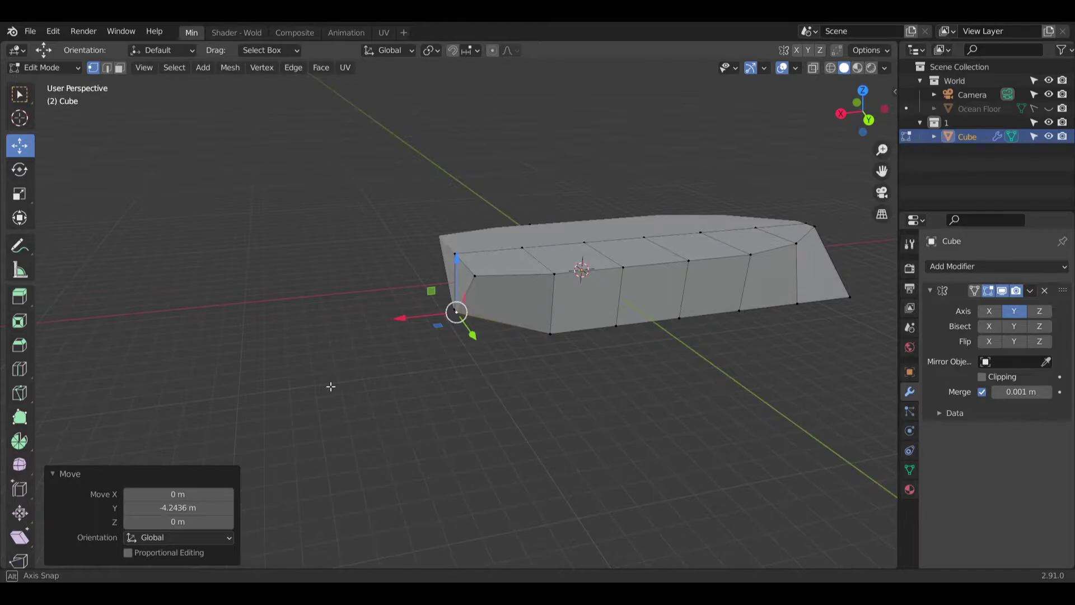
Step: Merge the bottom outer corner vertex at the positive X end into the adjacent bottom centre-line vertex with At Last
middle_click_drag(330, 387, 420, 236)
left_click(425, 224)
right_click(427, 227)
left_click(518, 241)
left_click(420, 227, "shift")
right_click(423, 212)
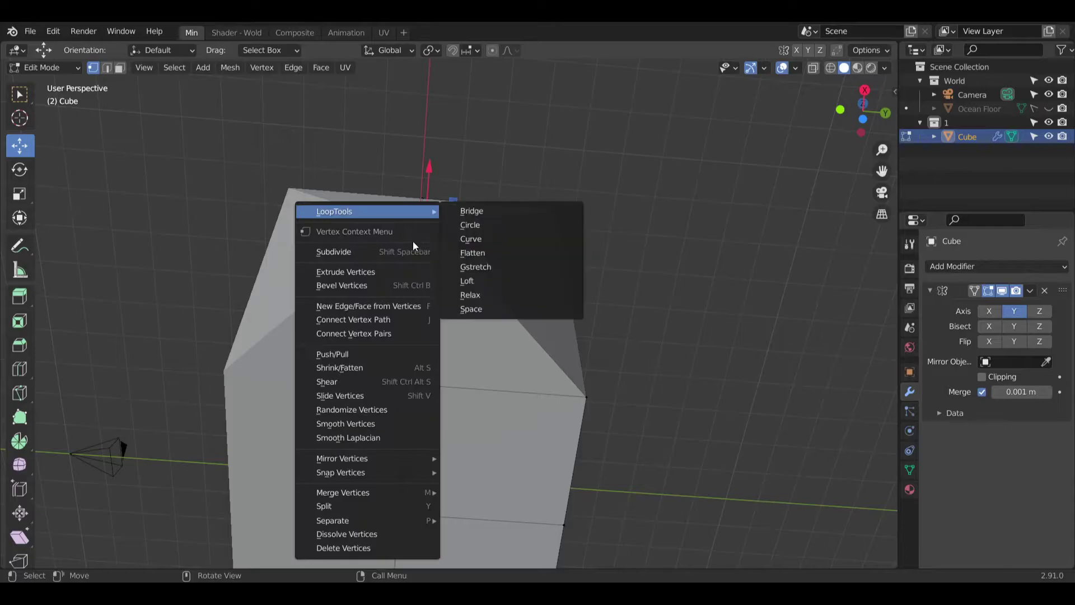
mouse_move(407, 492)
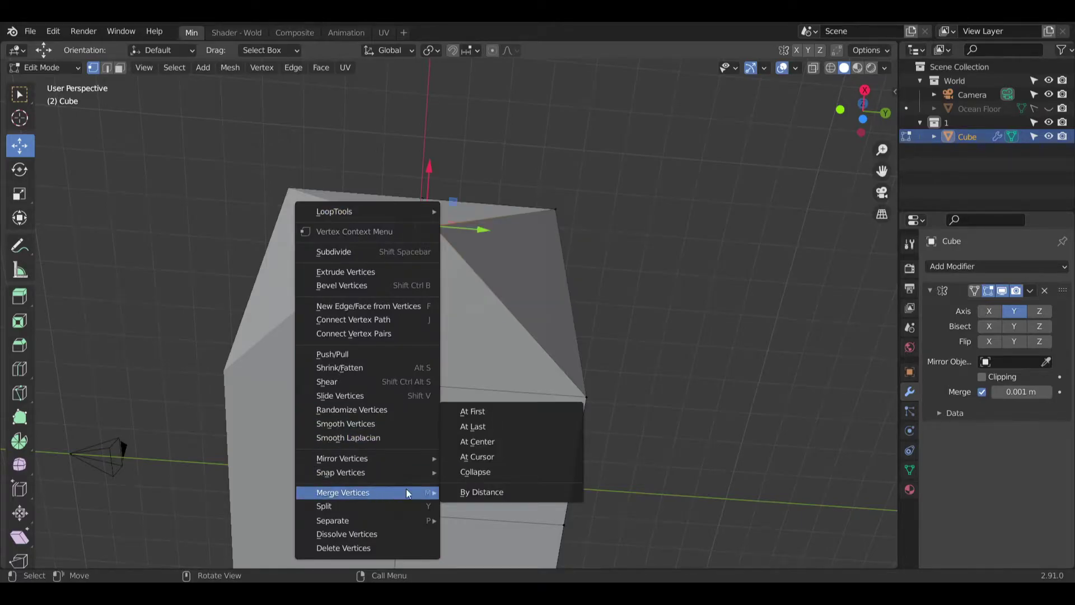
left_click(473, 426)
Step: Merge the second and third bottom outer vertices from the positive X end into their centre-line neighbours with At Last
middle_click_drag(553, 387, 554, 326, "shift")
right_click(403, 317)
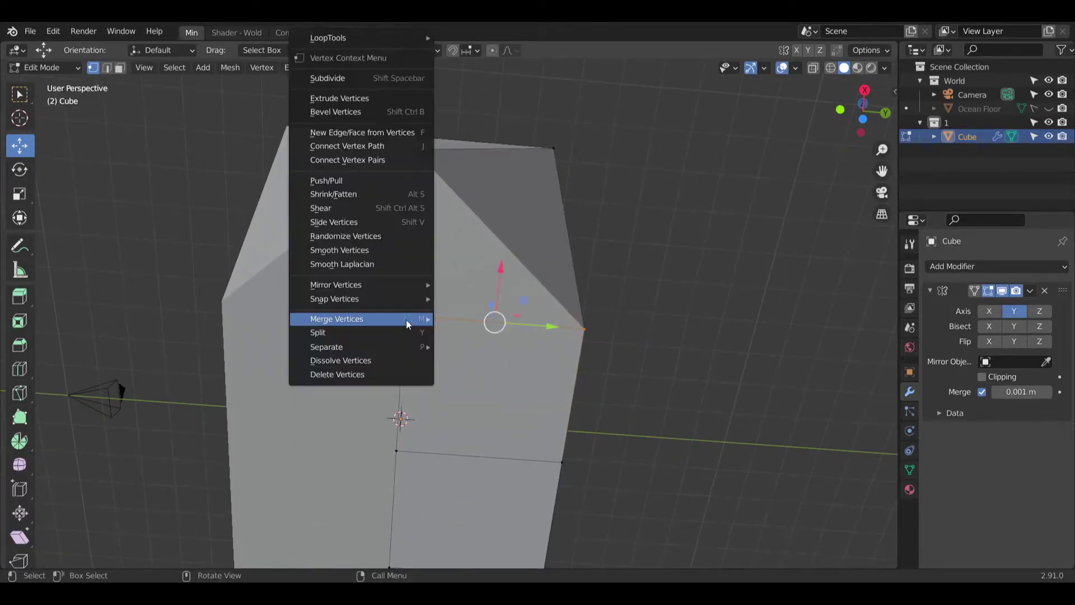
left_click(404, 316, "shift")
right_click(404, 315)
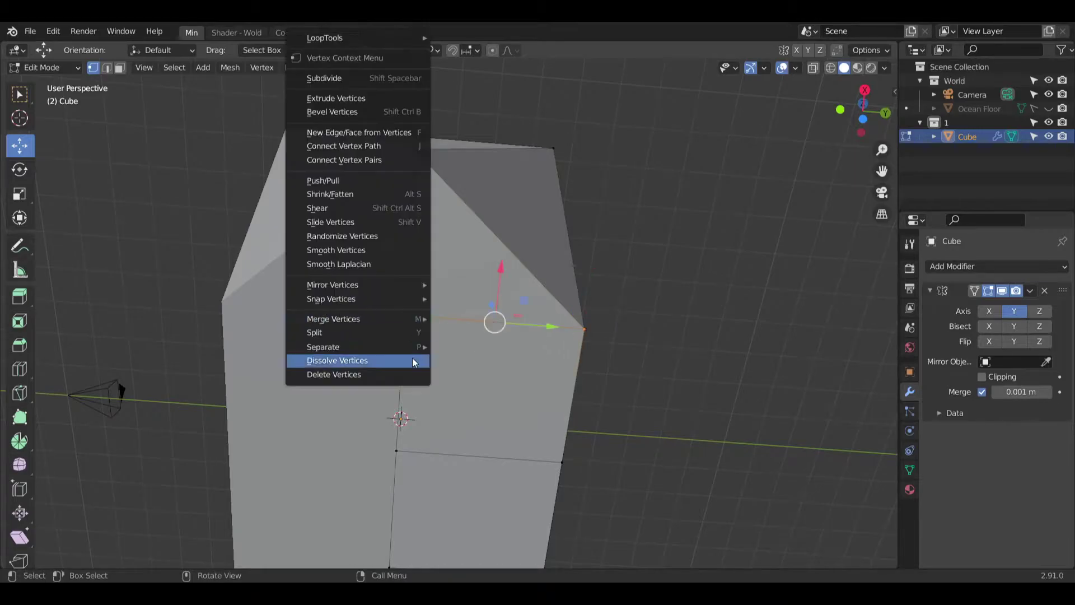
mouse_move(411, 319)
left_click(459, 334)
left_click(560, 461)
left_click(397, 451, "shift")
right_click(402, 453)
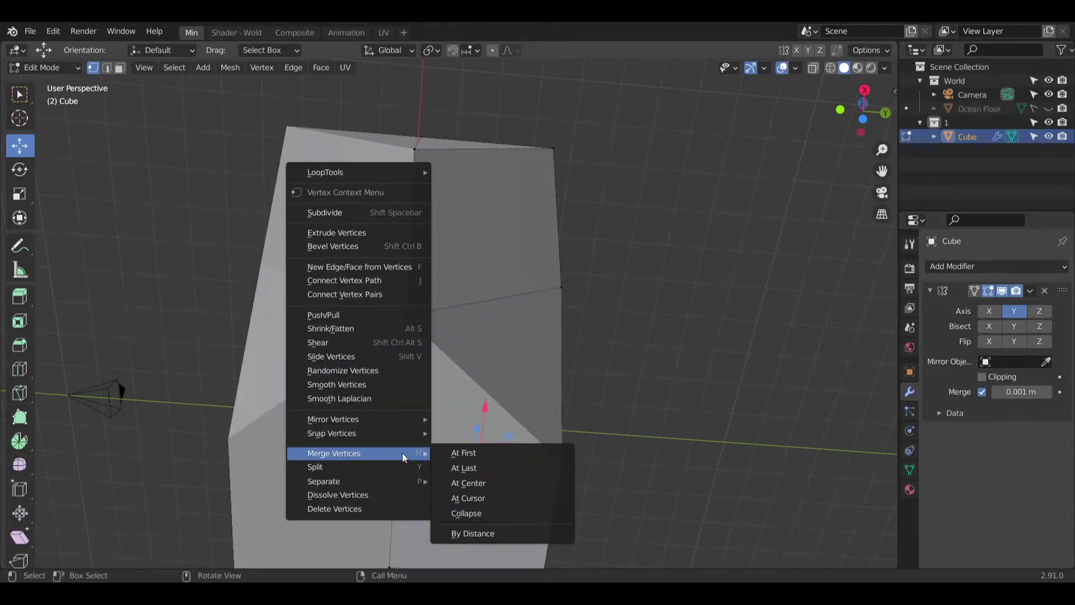
left_click(452, 469)
Step: Merge the fourth and fifth bottom outer vertices from the positive X end into their centre-line neighbours with At Last
scroll(488, 242, "down", 5, "shift")
left_click(491, 391)
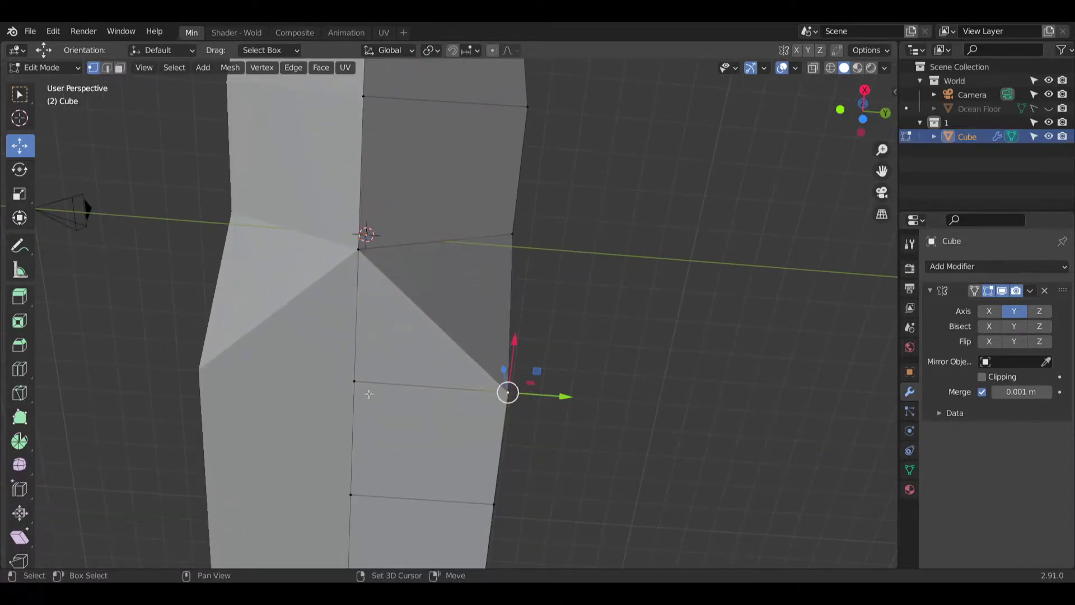
right_click(353, 380)
mouse_move(353, 381)
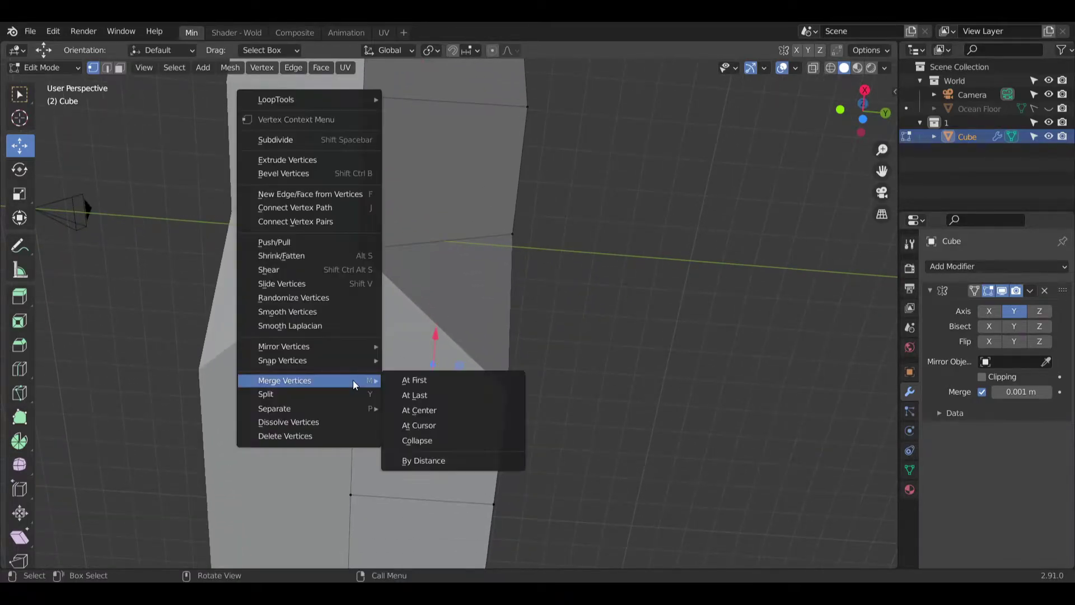
left_click(433, 395)
scroll(433, 395, "down", 5, "shift")
left_click(531, 383)
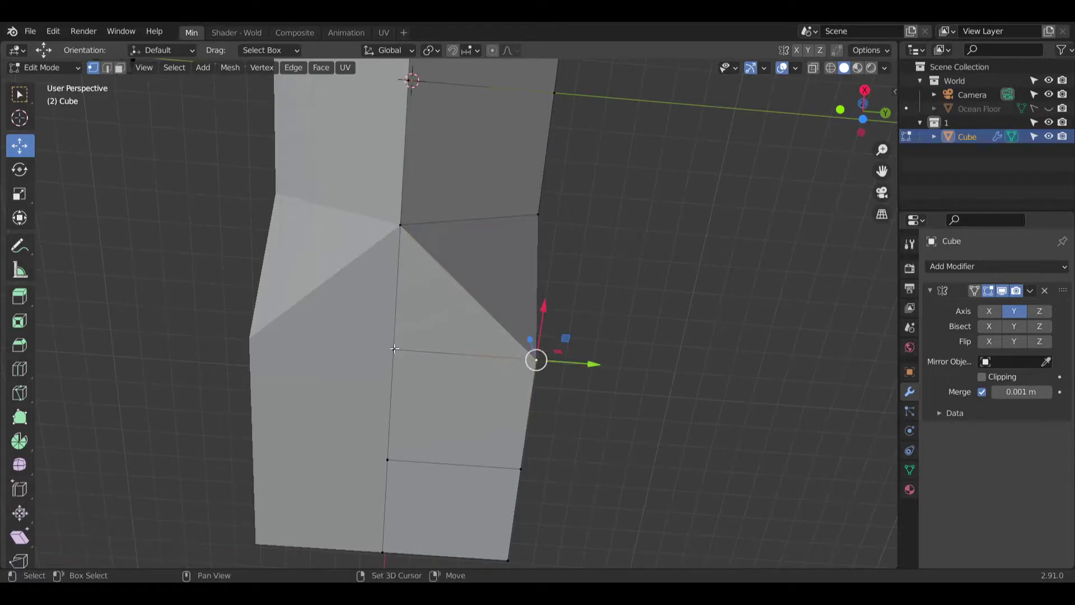
left_click(395, 348, "shift")
right_click(395, 349)
mouse_move(401, 348)
left_click(448, 363)
Step: Merge the bottom outer vertex just before the negative X end into its centre-line neighbour with At Last
scroll(503, 331, "down", 5, "shift")
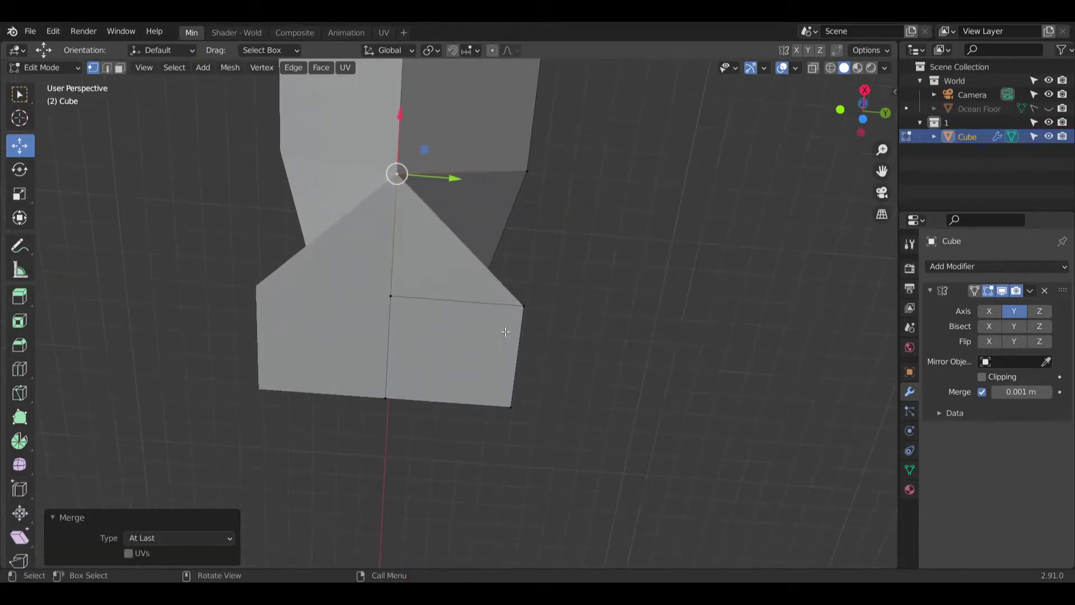
left_click(517, 310)
left_click(392, 297, "shift")
right_click(394, 298)
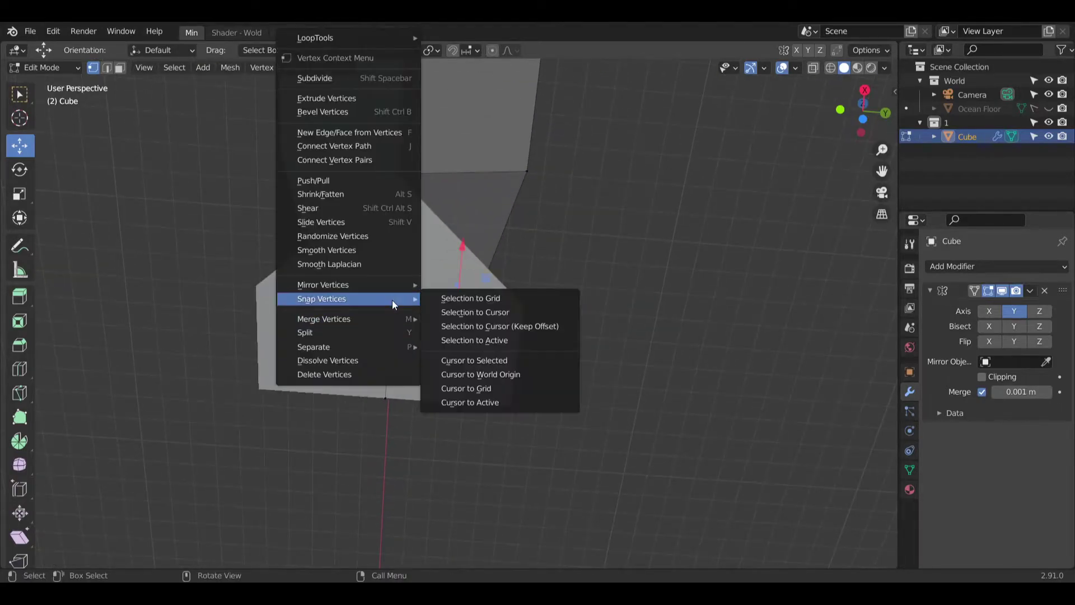
mouse_move(395, 319)
left_click(454, 333)
Step: Merge the bottom outer corner vertex at the negative X end into the top outer corner vertex above it with At Last
middle_click_drag(448, 331, 306, 432)
middle_click_drag(489, 386, 463, 423)
left_click(469, 398)
right_click(540, 305)
mouse_move(536, 319)
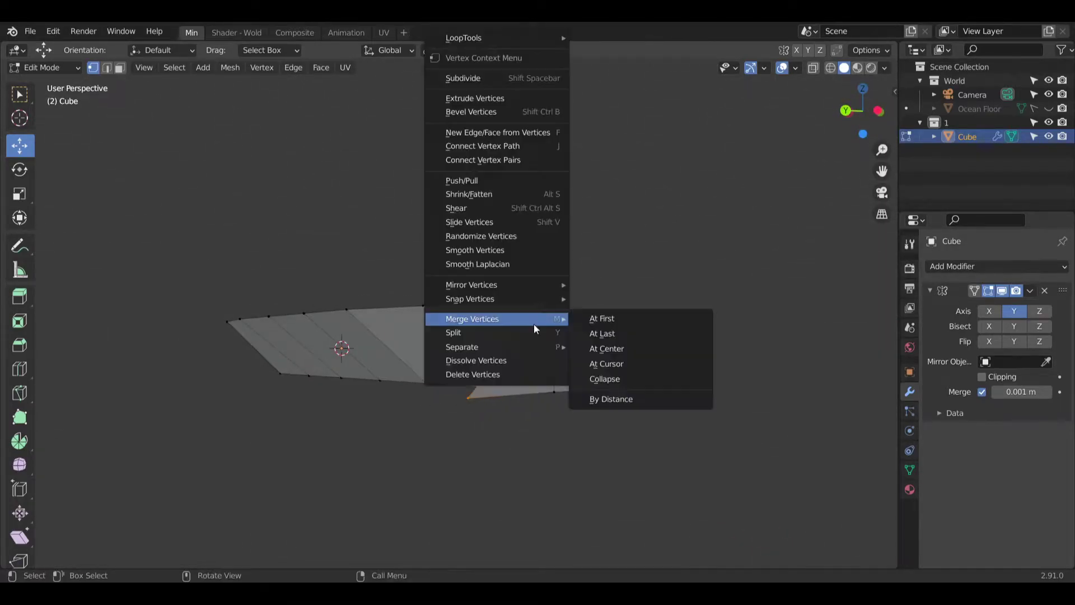
left_click(600, 332)
Step: Merge the bottom centre vertex at the negative X end into the top centre vertex with At Last, and clear the selection
middle_click_drag(629, 353, 554, 426)
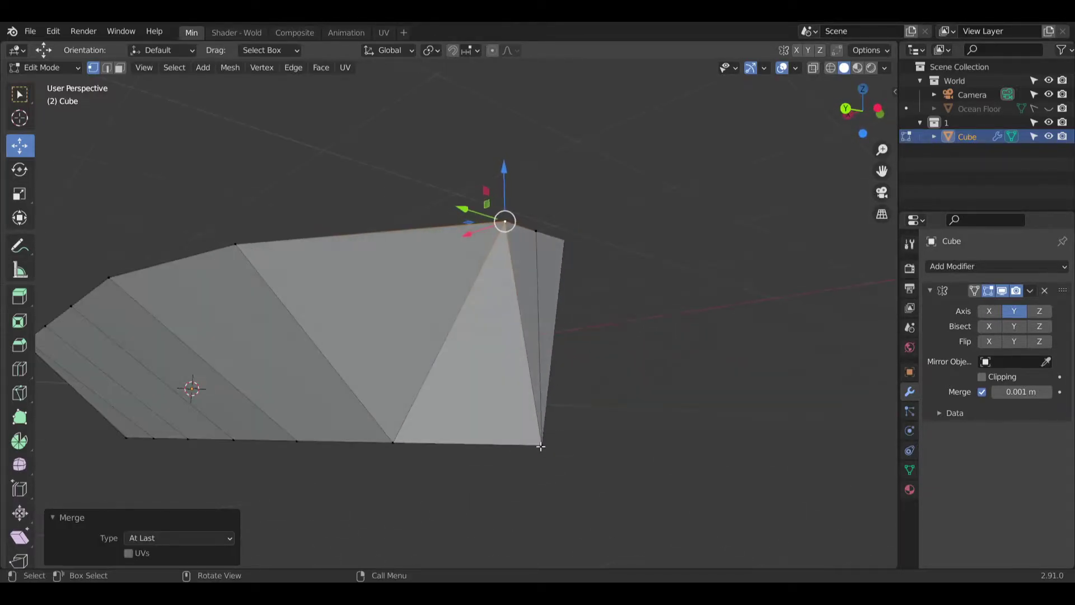
left_click(541, 445)
left_click(536, 236, "shift")
right_click(533, 236)
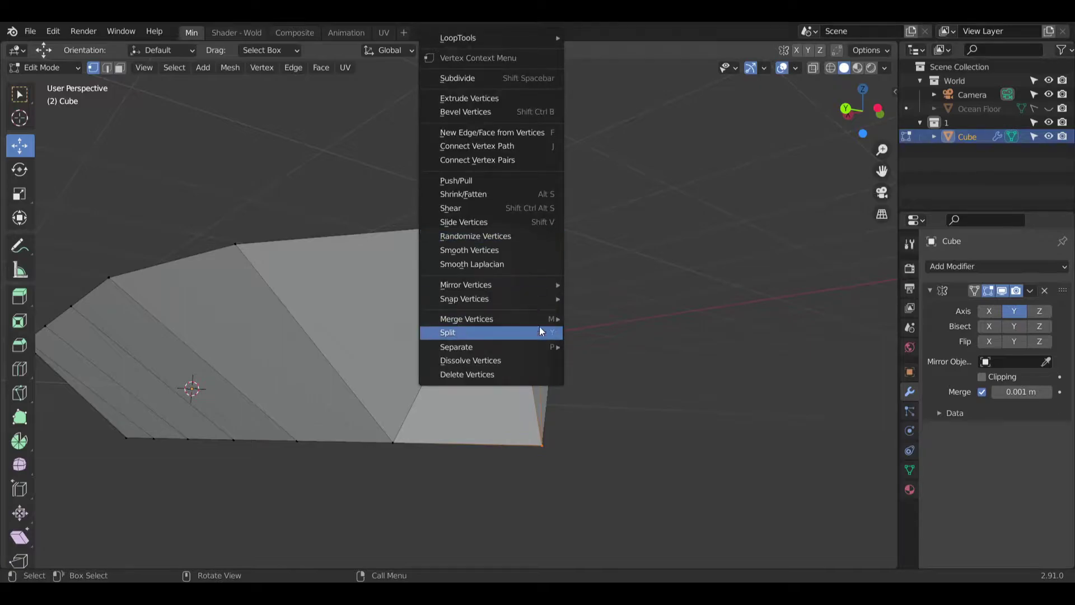
mouse_move(549, 319)
left_click(583, 334)
left_click(593, 320)
Step: Examine the pointed end and the slanted side of the hull from above and below
middle_click_drag(593, 319, 384, 396)
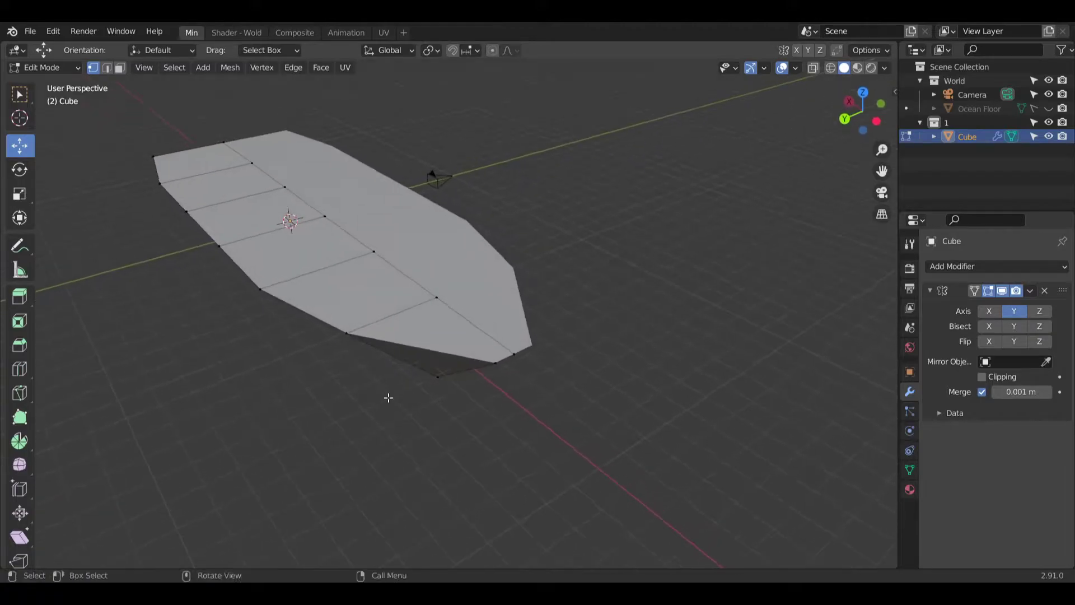
scroll(532, 359, "up", 4)
left_click_drag(460, 298, 472, 311)
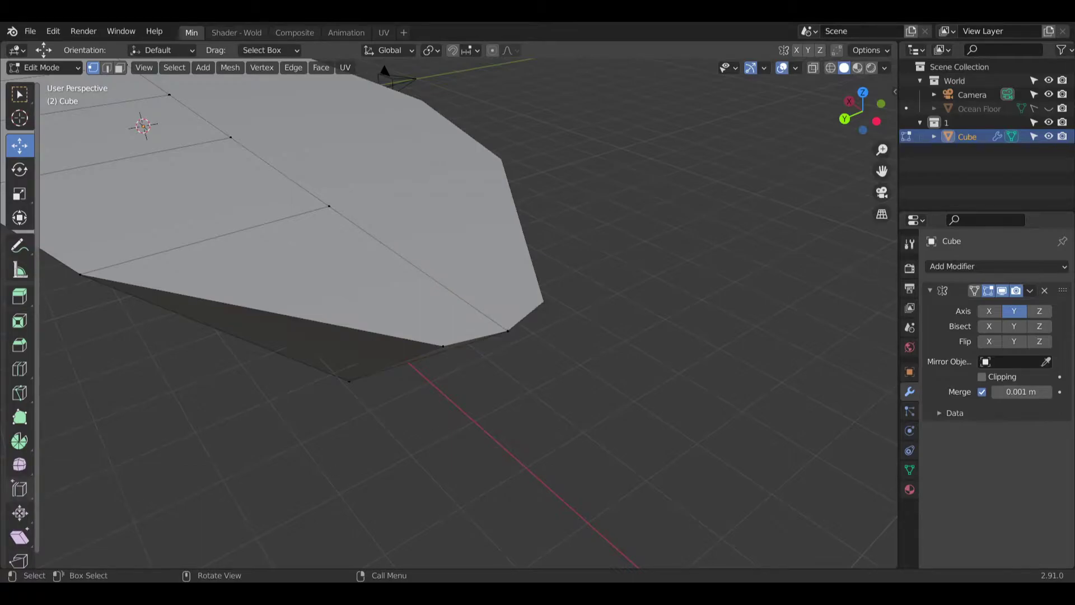
middle_click_drag(199, 367, 394, 262)
middle_click_drag(202, 215, 387, 300)
middle_click_drag(360, 263, 324, 256)
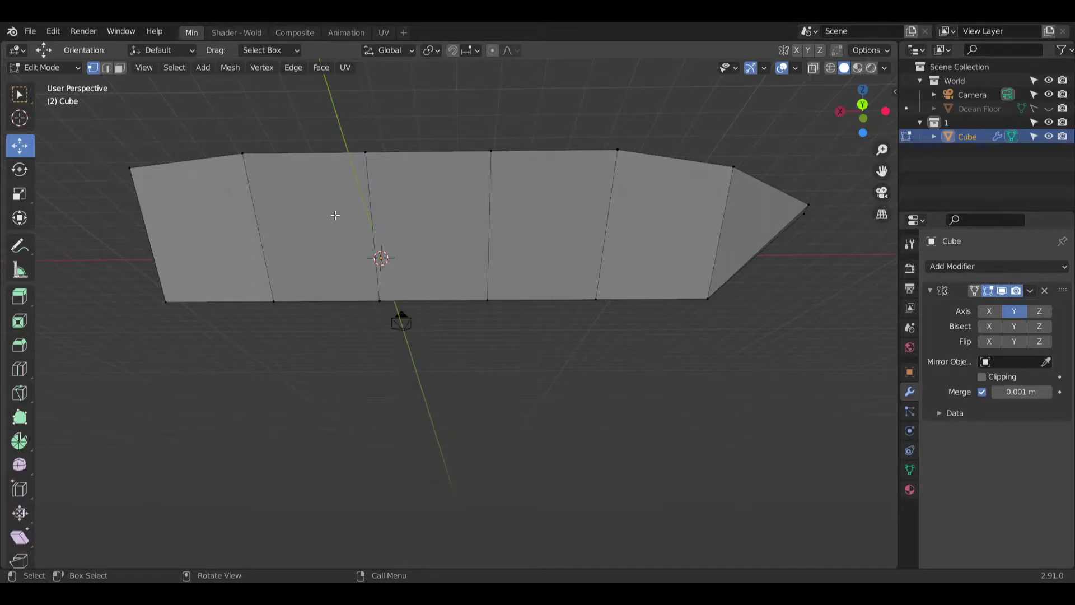
Step: Try beveling the slanted side edges along the hull up to its pointed end, and undo the bevel
middle_click_drag(426, 310, 396, 260)
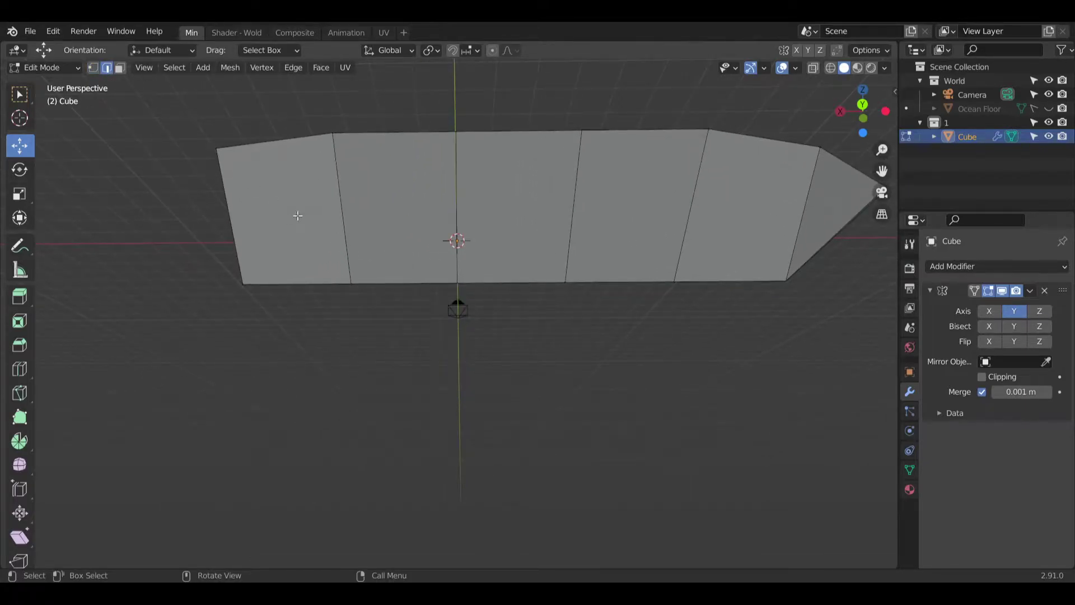
middle_click_drag(297, 215, 248, 217)
left_click(342, 229, "shift")
left_click(427, 242, "shift")
left_click(486, 265, "shift")
left_click(555, 277, "shift")
middle_click_drag(557, 276, 448, 319)
scroll(646, 266, "up", 4)
left_click(625, 274, "shift")
left_click(651, 274, "shift")
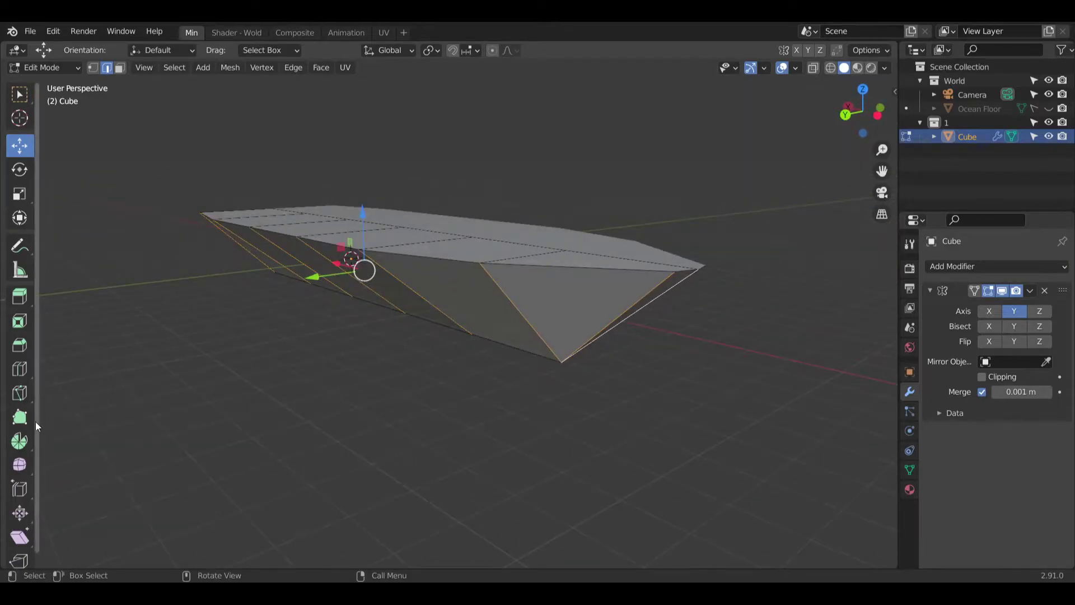
key("ctrl+b")
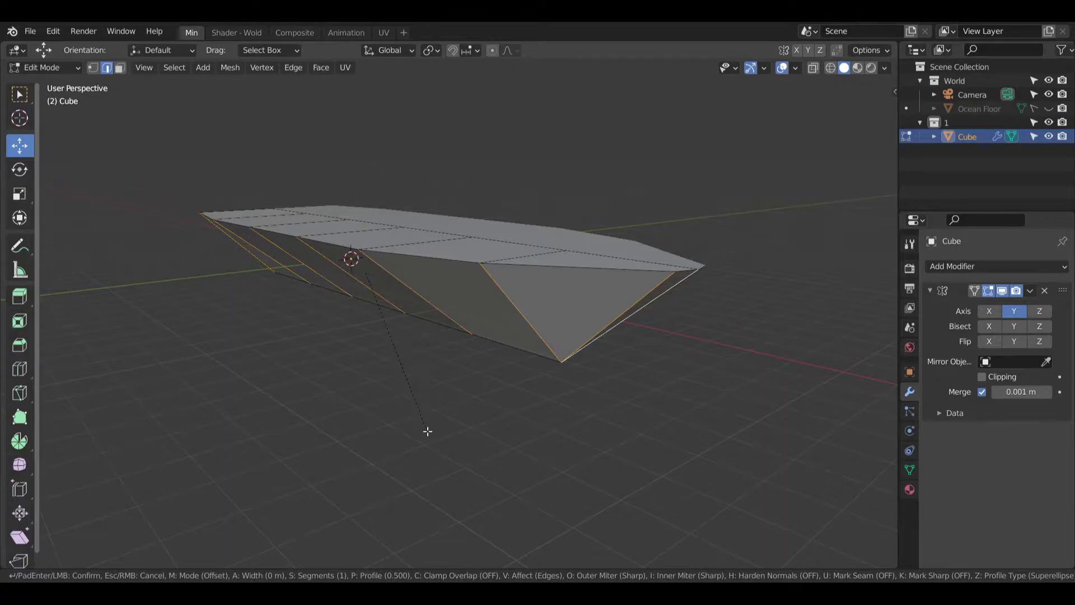
left_click(425, 430)
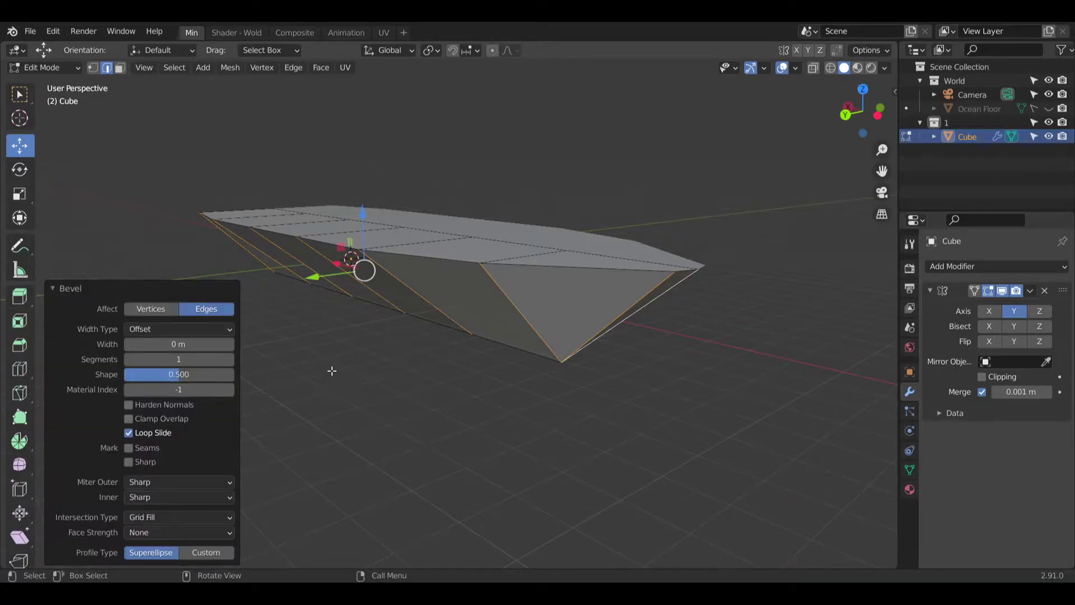
left_click_drag(168, 344, 203, 343)
middle_click_drag(426, 358, 504, 379)
key("ctrl+z")
middle_click_drag(382, 389, 314, 387)
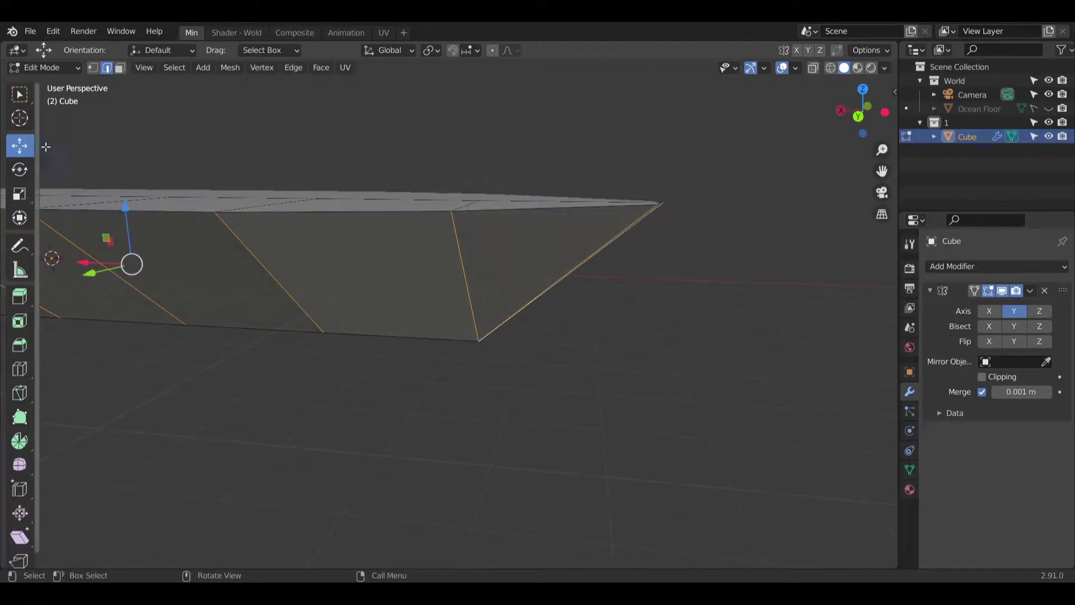
Step: Try beveling the slanted side edges along the whole hull with a width of 0.102 m
key("w")
key("alt+a")
left_click(414, 261)
middle_click_drag(415, 261, 497, 287, "shift")
middle_click_drag(382, 300, 528, 268, "shift")
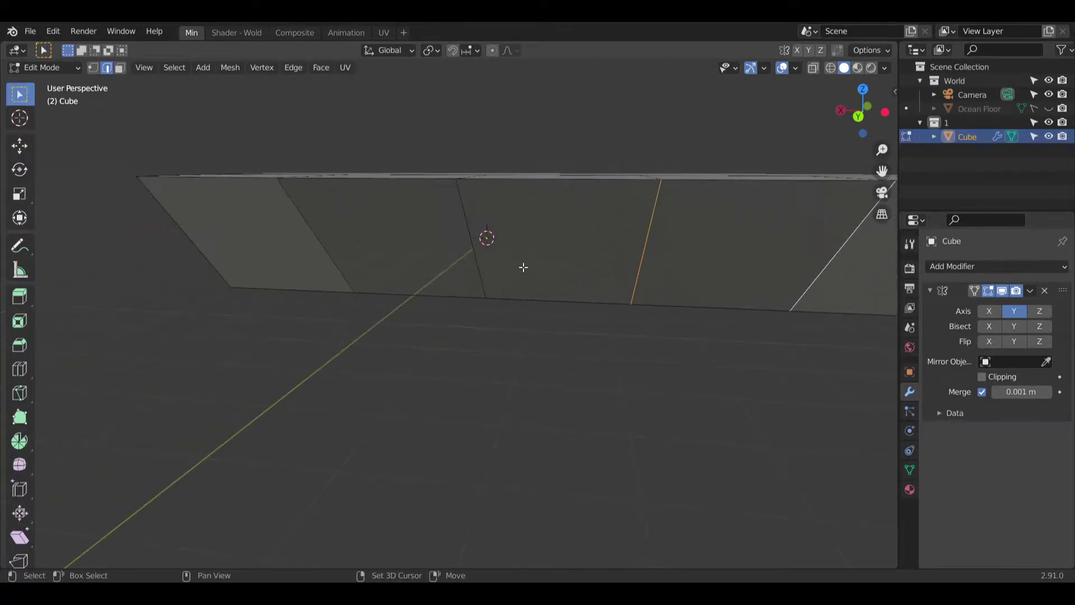
left_click(196, 245, "shift")
middle_click_drag(196, 245, 304, 297)
key("ctrl+b")
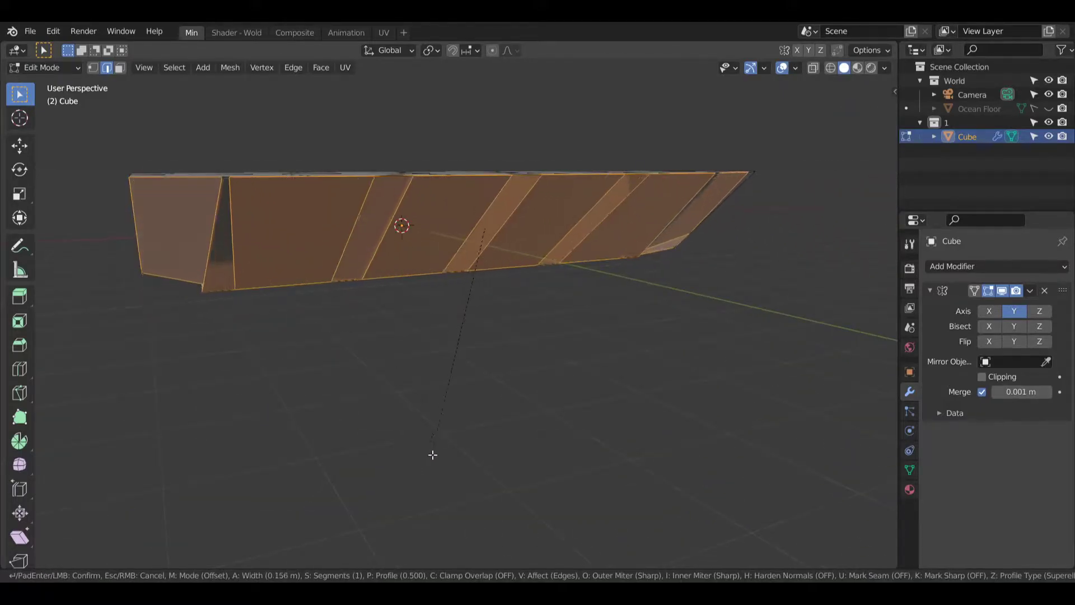
left_click(433, 438)
middle_click_drag(255, 273, 459, 263)
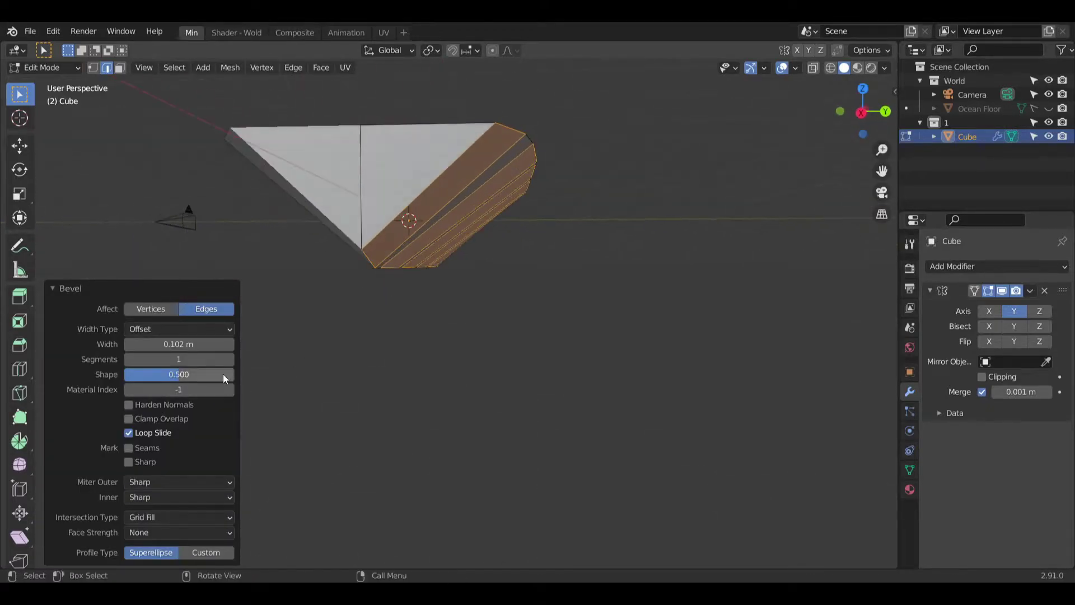
Step: Raise the side-edge bevel to 5 segments, check it from the hull's end, and undo the bevel
left_click(230, 359)
left_click(230, 359)
left_click(230, 359)
left_click(230, 359)
middle_click_drag(536, 233, 470, 252)
scroll(562, 230, "down", 6)
key("alt+a")
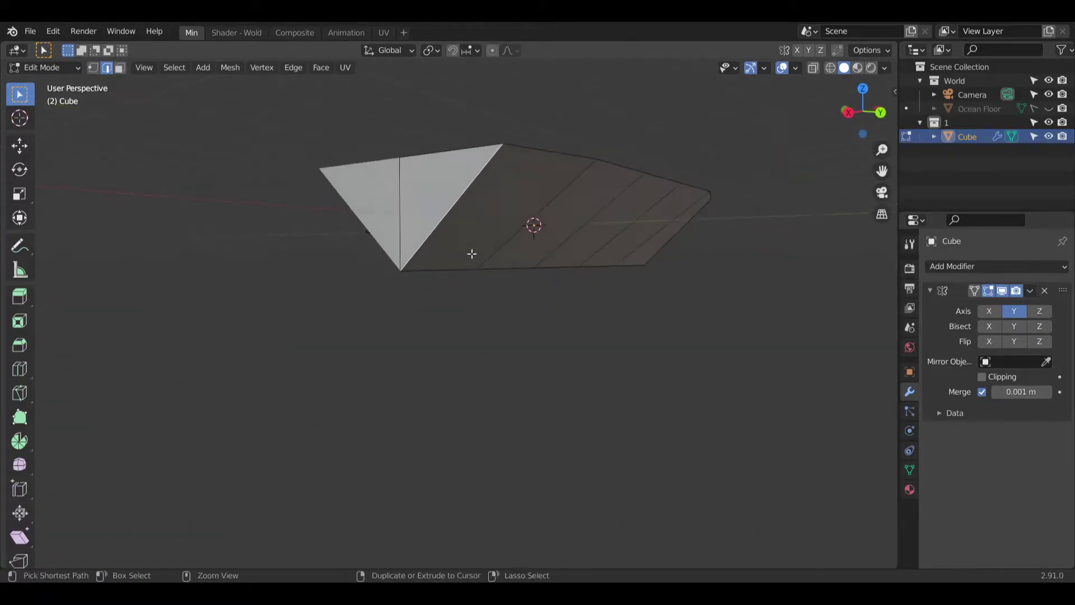
Step: Try beveling the slanted corner edge at the hull's positive X end with 5 segments, and undo the bevel
left_click(471, 257)
key("ctrl+b")
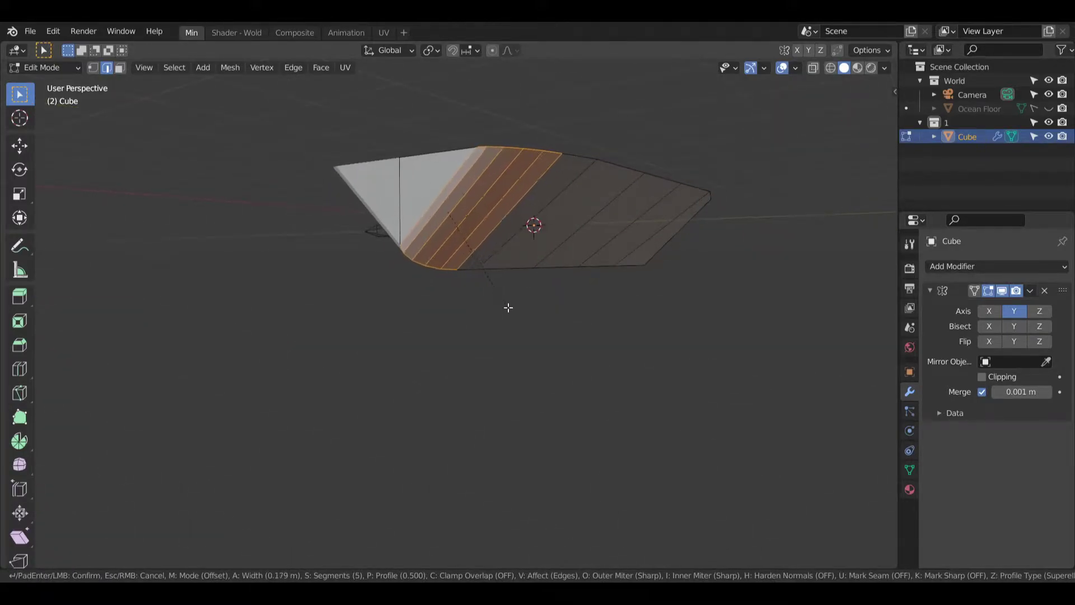
left_click(523, 314)
middle_click_drag(523, 314, 521, 185)
key("ctrl+z")
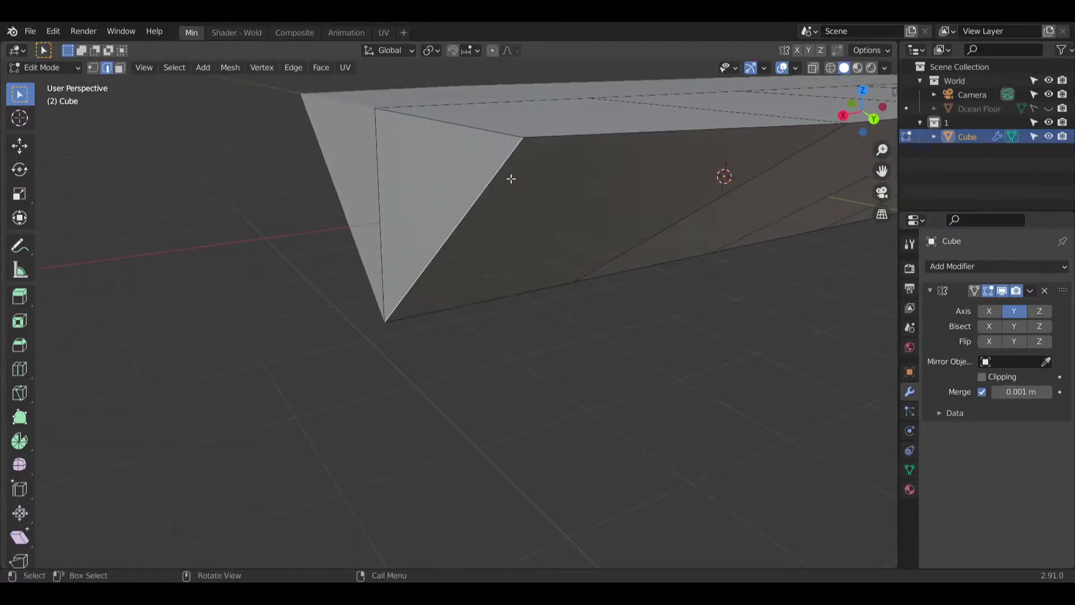
Step: Try beveling the hull's side face nearest the positive X end, and undo the bevel
left_click(591, 216)
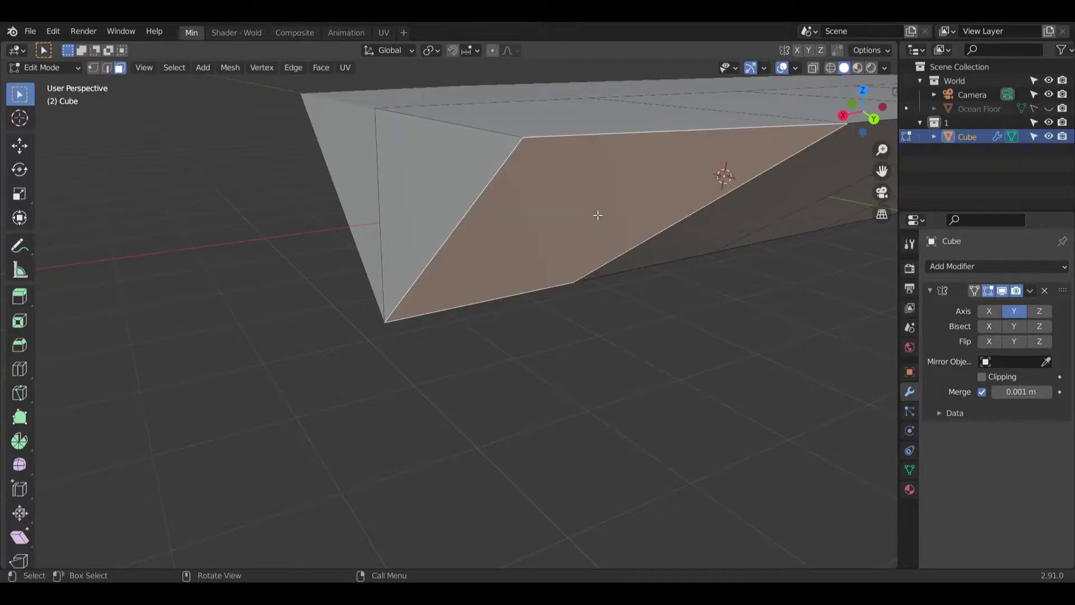
key("ctrl+b")
left_click(651, 341)
middle_click_drag(650, 341, 379, 269)
key("ctrl+z")
Step: Try beveling all the side faces along the length of the hull together
middle_click_drag(455, 255, 480, 223)
left_click(488, 225, "shift")
left_click_drag(582, 229, 621, 234, "shift")
middle_click_drag(799, 255, 605, 247)
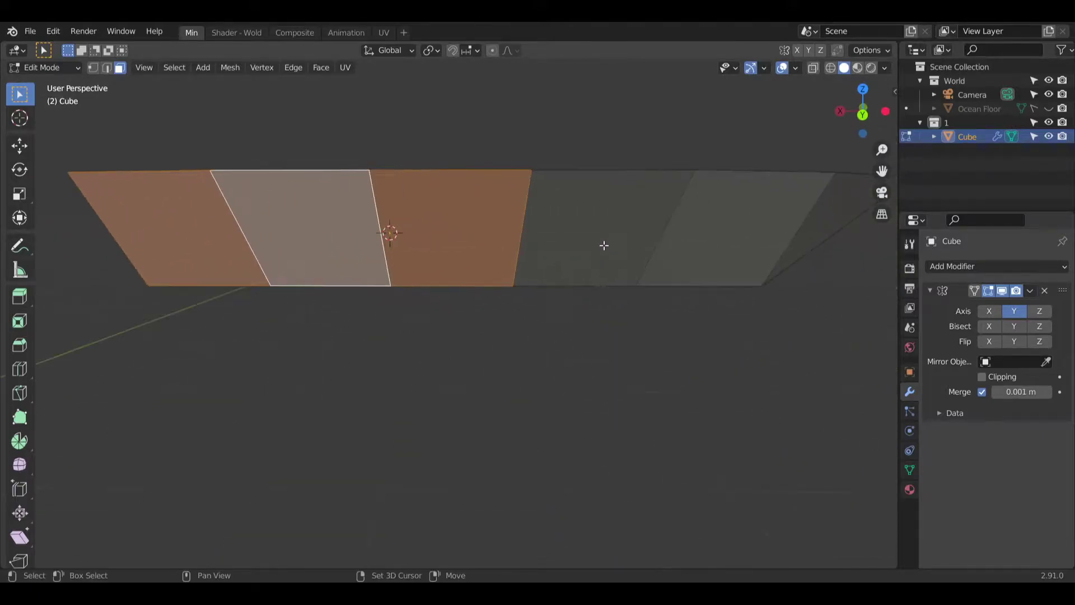
left_click(742, 242, "shift")
left_click(623, 222, "ctrl")
key("ctrl+b")
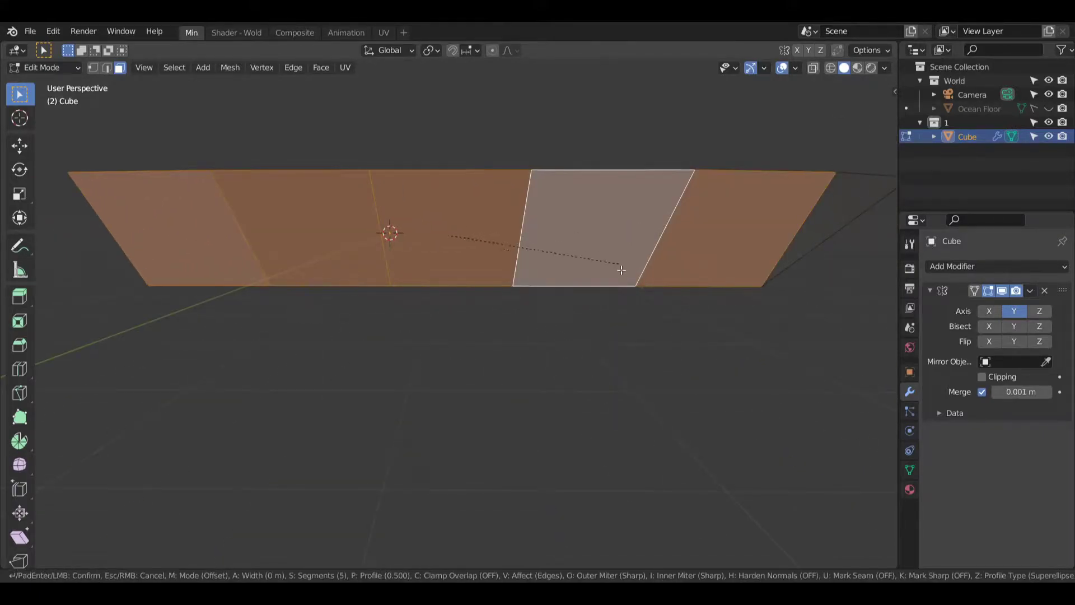
left_click(567, 420)
middle_click_drag(566, 420, 477, 294)
middle_click_drag(521, 221, 394, 320)
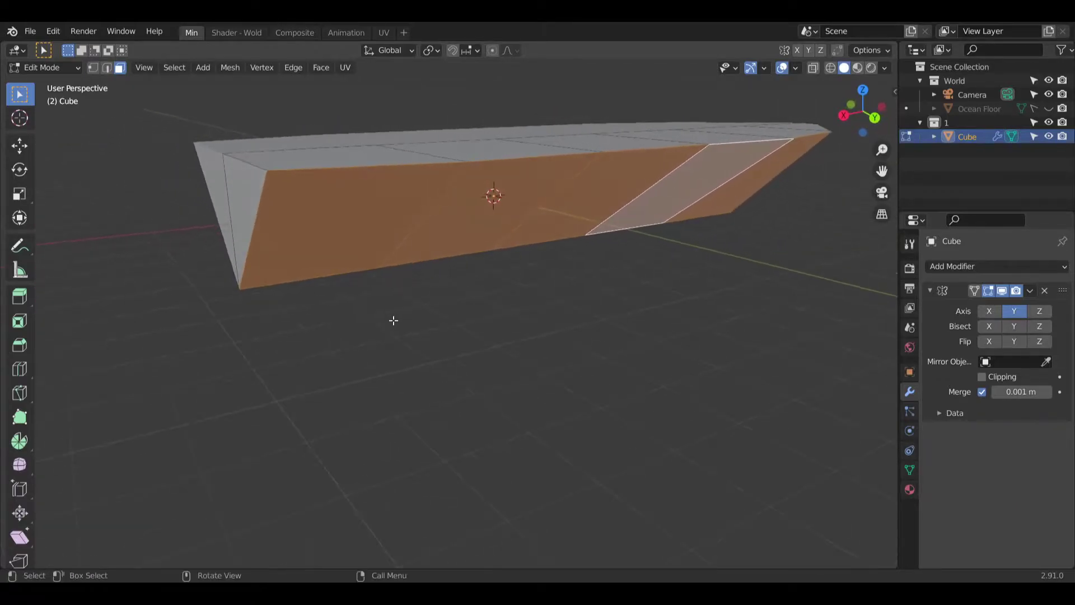
Step: Try beveling the hull's centre-line edges, including the keel, with a width of 1.77 m and 5 segments
middle_click_drag(339, 299, 401, 319)
middle_click_drag(165, 174, 146, 168)
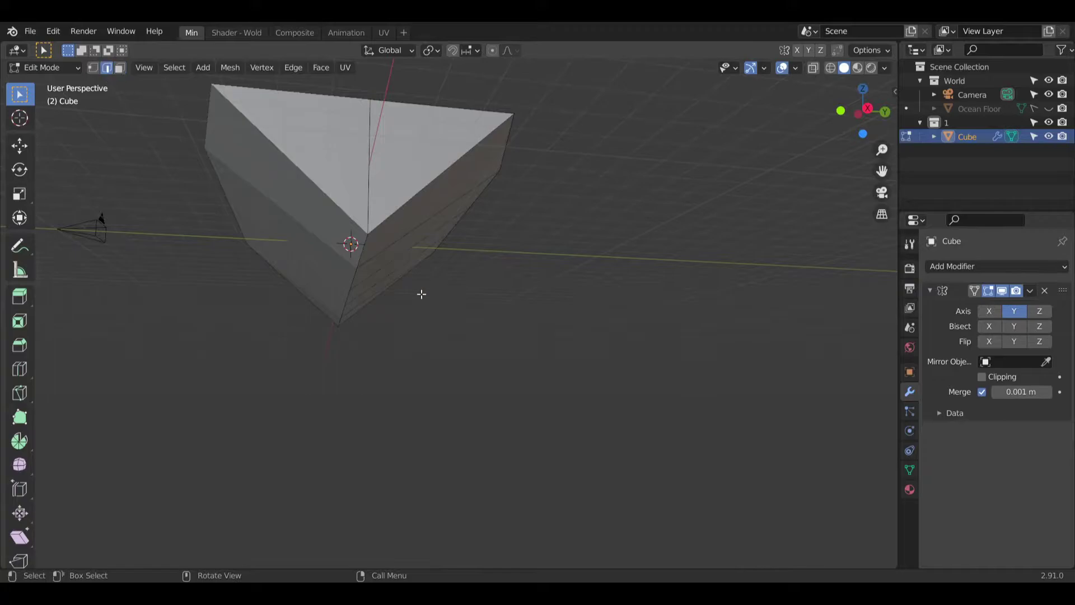
left_click(376, 259, "ctrl")
middle_click_drag(376, 259, 443, 316)
left_click(491, 300, "alt")
middle_click_drag(701, 304, 244, 264)
left_click(244, 264, "alt+shift")
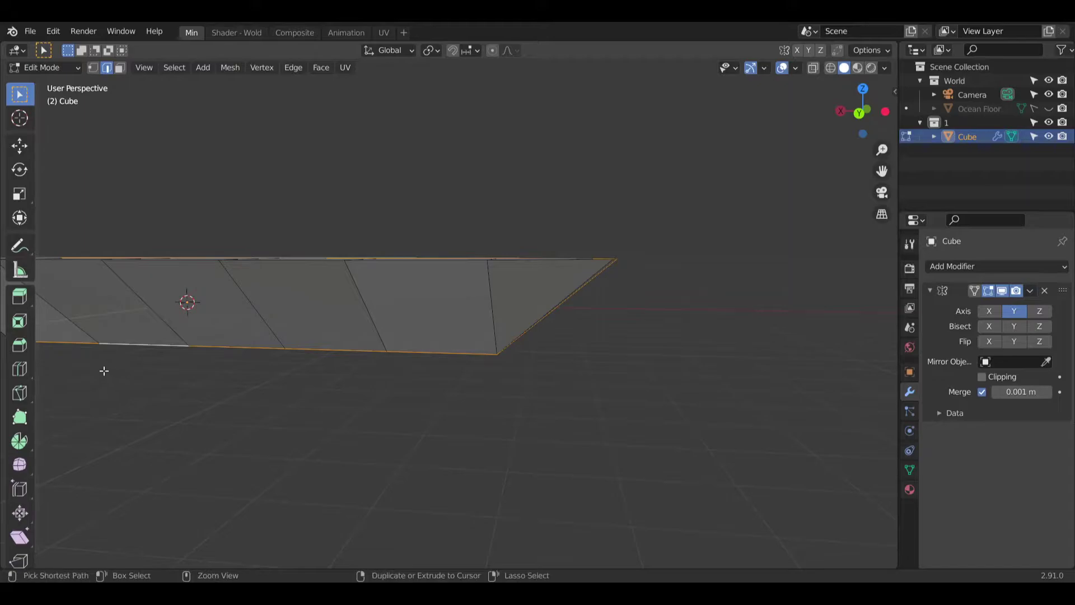
key("ctrl+b")
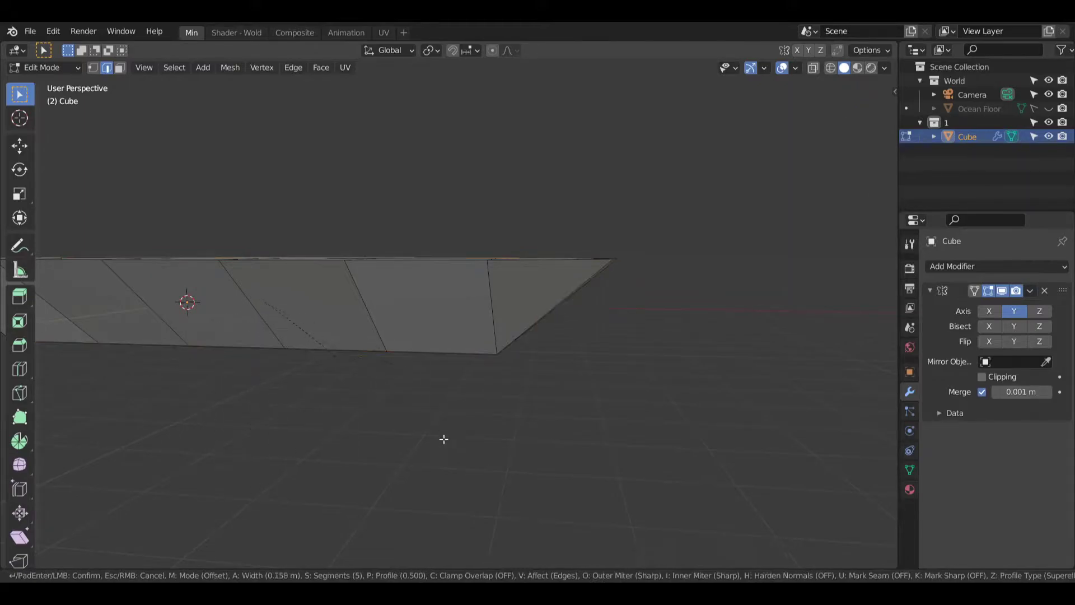
left_click(454, 470)
middle_click_drag(454, 470, 489, 370)
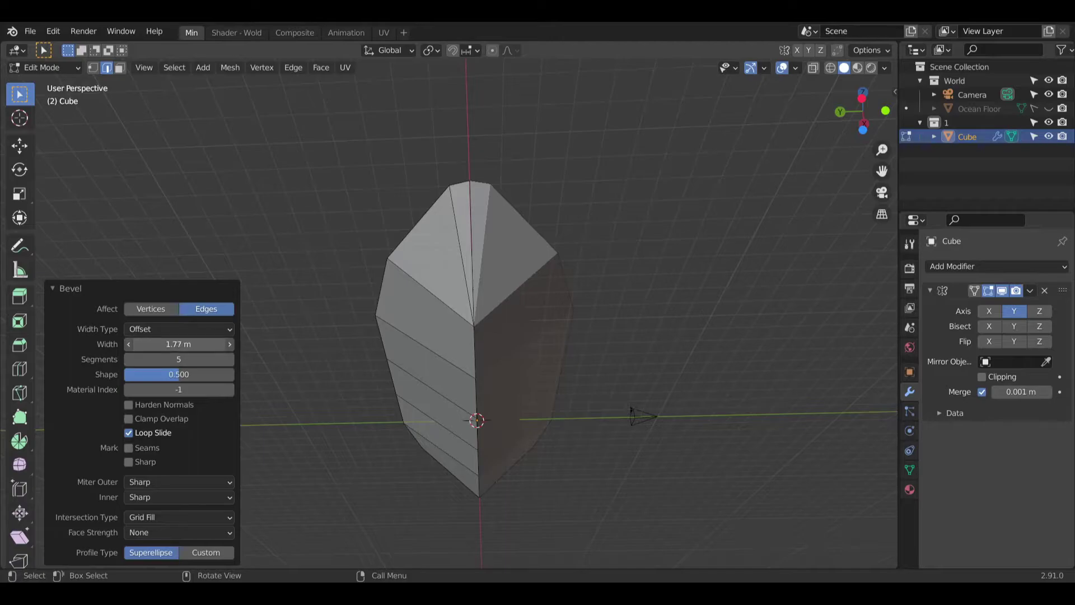
left_click(316, 415)
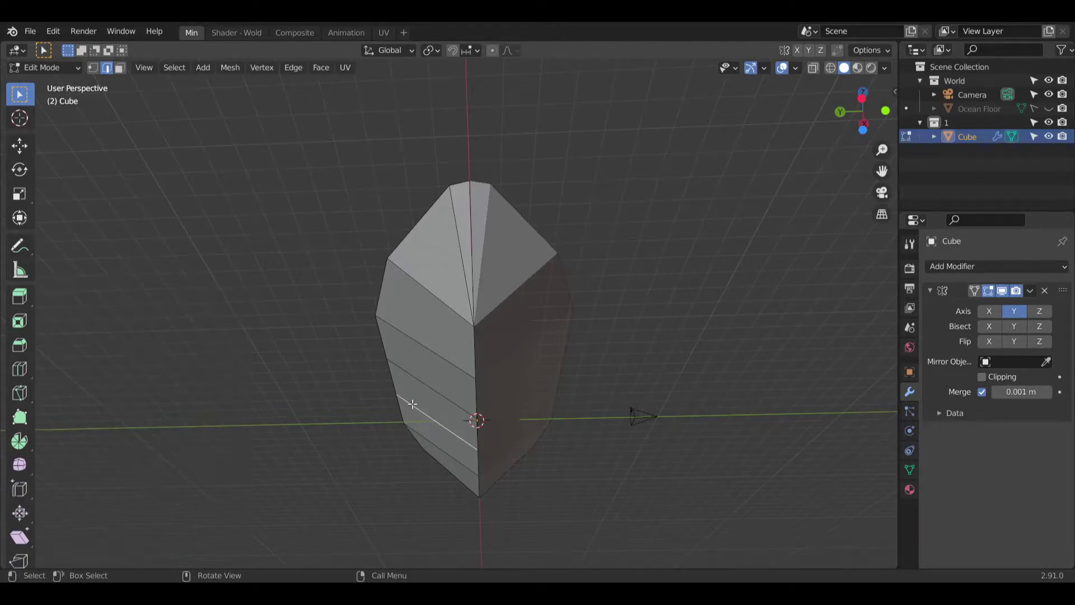
Step: Try beveling the keel and centre-line edges again with Loop Slide turned off and a width of 0.96 m
middle_click_drag(566, 379, 435, 327)
middle_click_drag(414, 280, 435, 329)
middle_click_drag(453, 408, 401, 276)
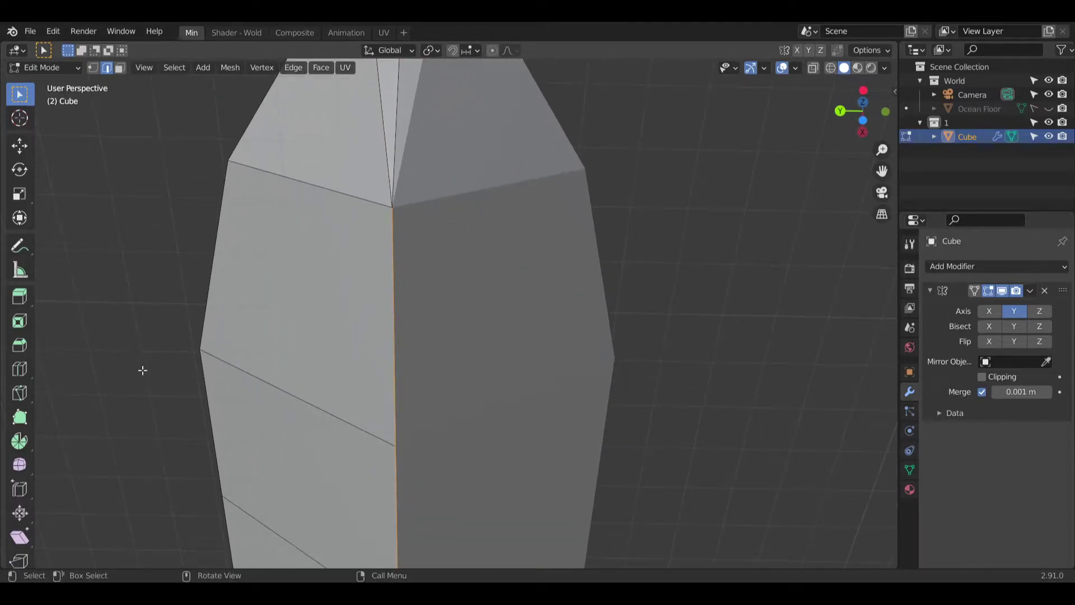
key("ctrl+b")
left_click(618, 474)
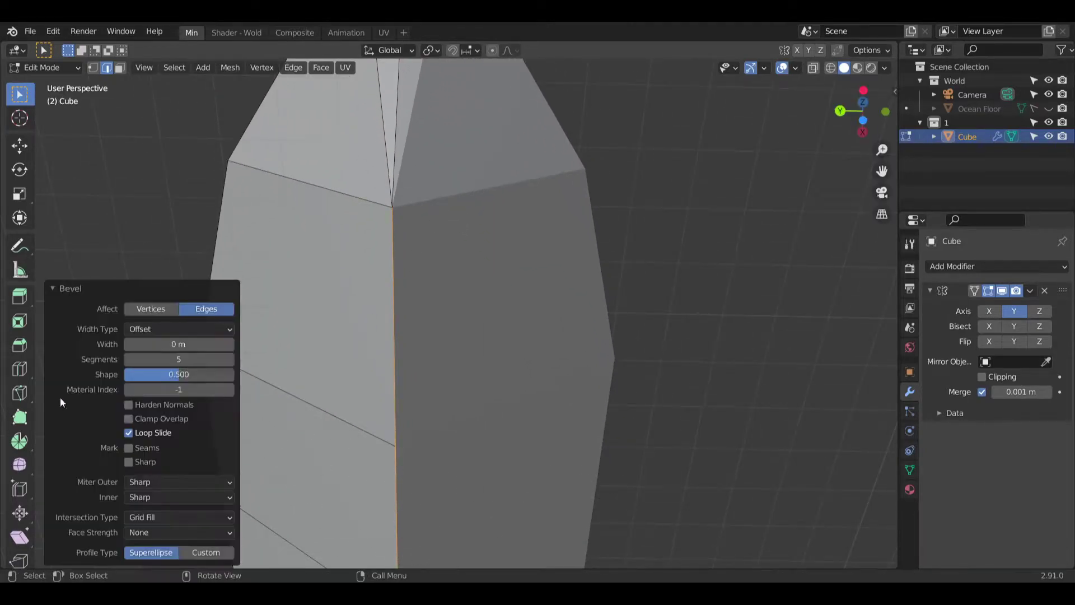
left_click_drag(161, 344, 184, 344)
middle_click_drag(383, 356, 406, 386)
left_click(129, 433)
left_click_drag(168, 344, 193, 343)
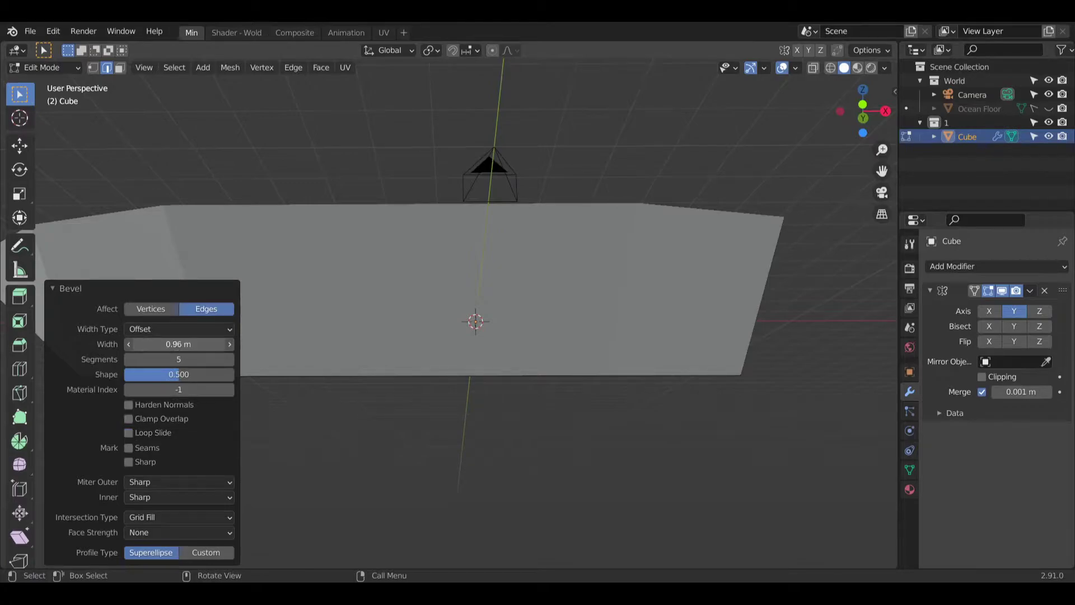
middle_click_drag(273, 376, 648, 361)
left_click(633, 401)
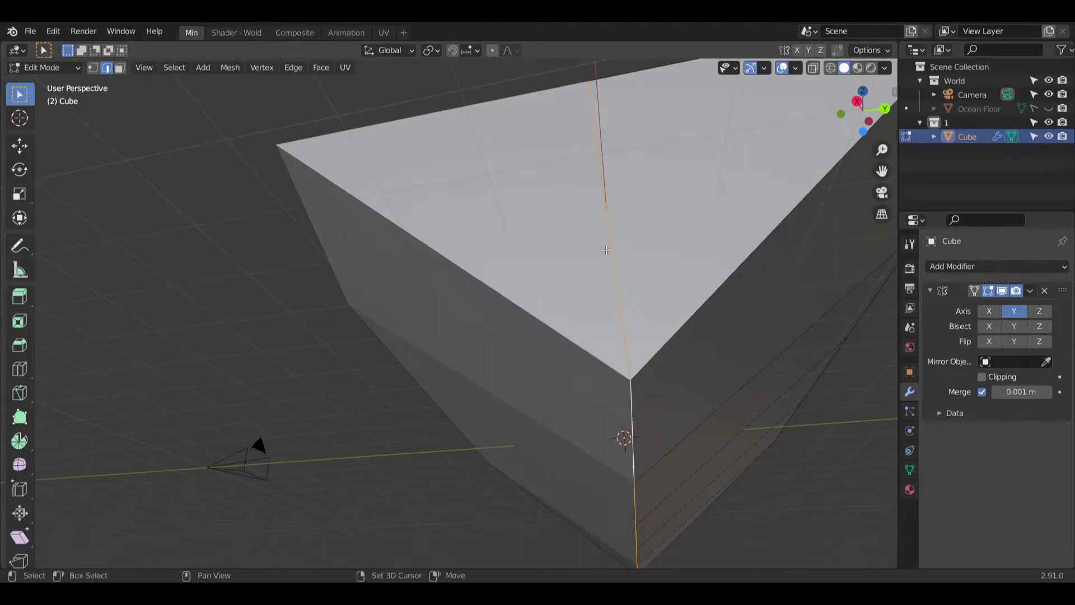
Step: Try beveling the selected keel edges by 0.491 m with the Bevel tool
middle_click_drag(620, 253, 376, 229)
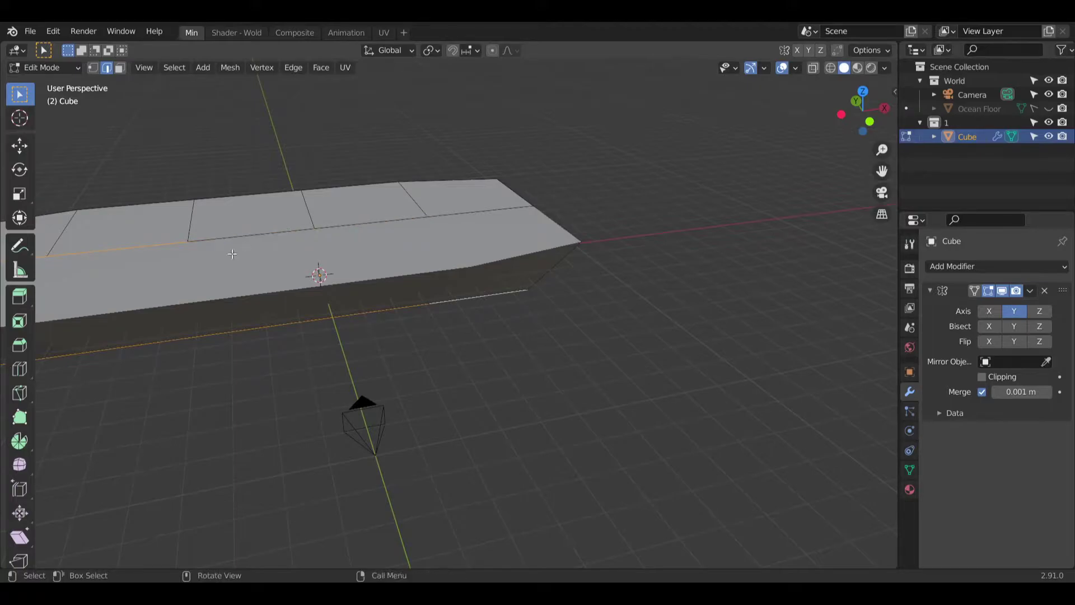
middle_click_drag(247, 246, 513, 250)
middle_click_drag(219, 270, 115, 311)
middle_click_drag(254, 366, 209, 342)
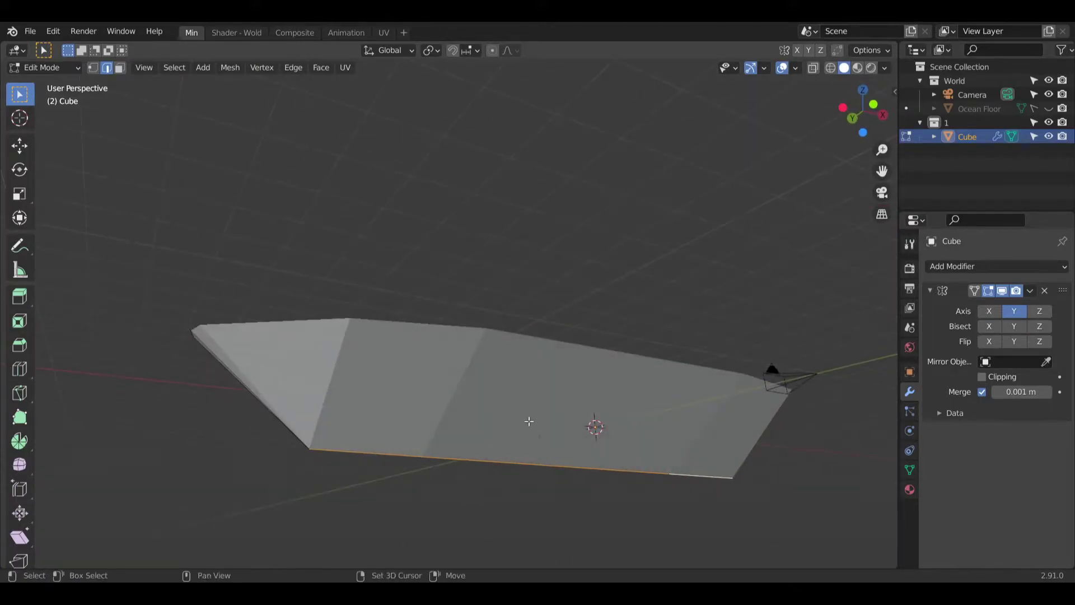
middle_click_drag(545, 427, 385, 373, "shift")
left_click(19, 344)
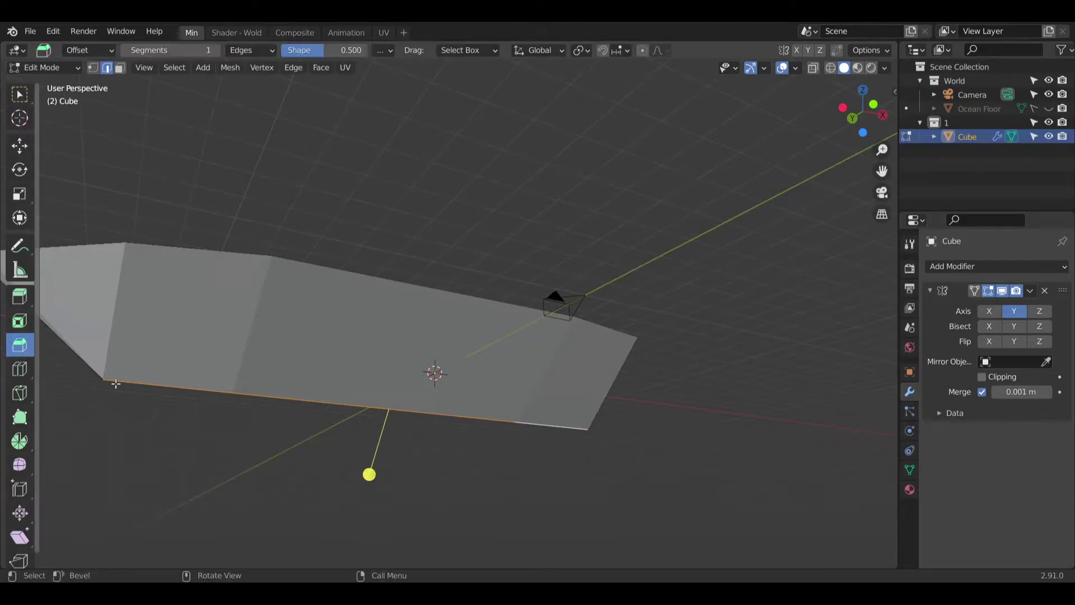
left_click_drag(367, 478, 345, 516)
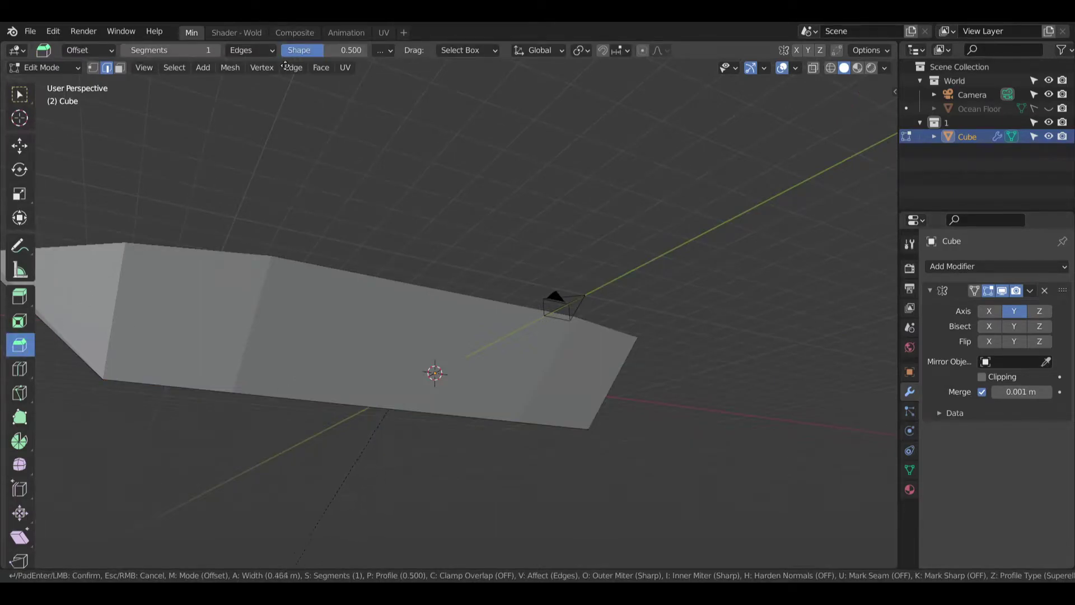
left_click(288, 63)
middle_click_drag(288, 63, 474, 360)
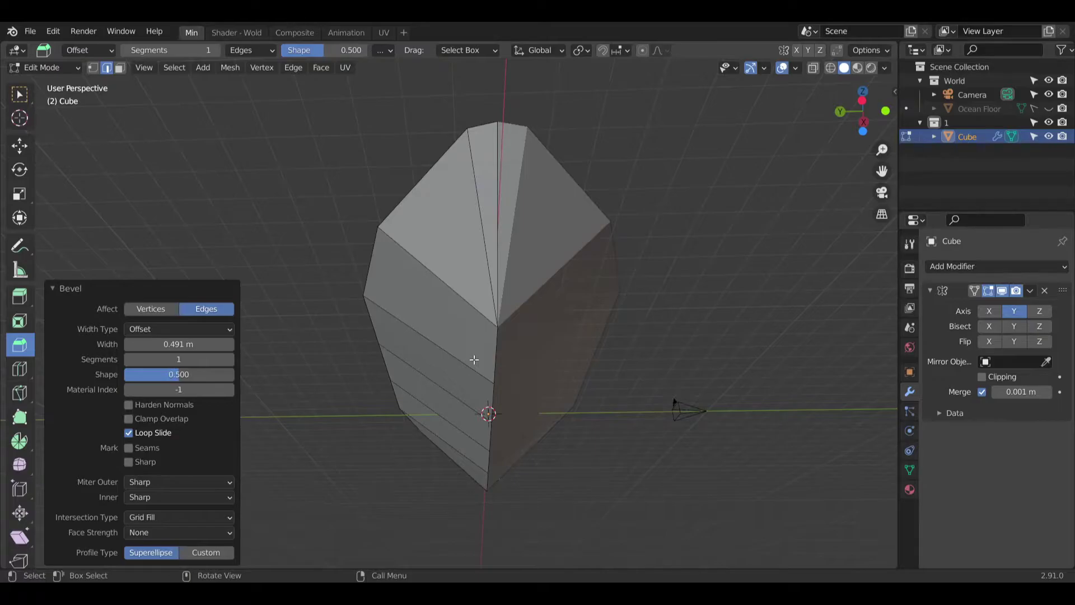
Step: Raise the keel bevel to 4 segments, undo the bevel, and clear the edge selection
middle_click_drag(374, 409, 313, 387)
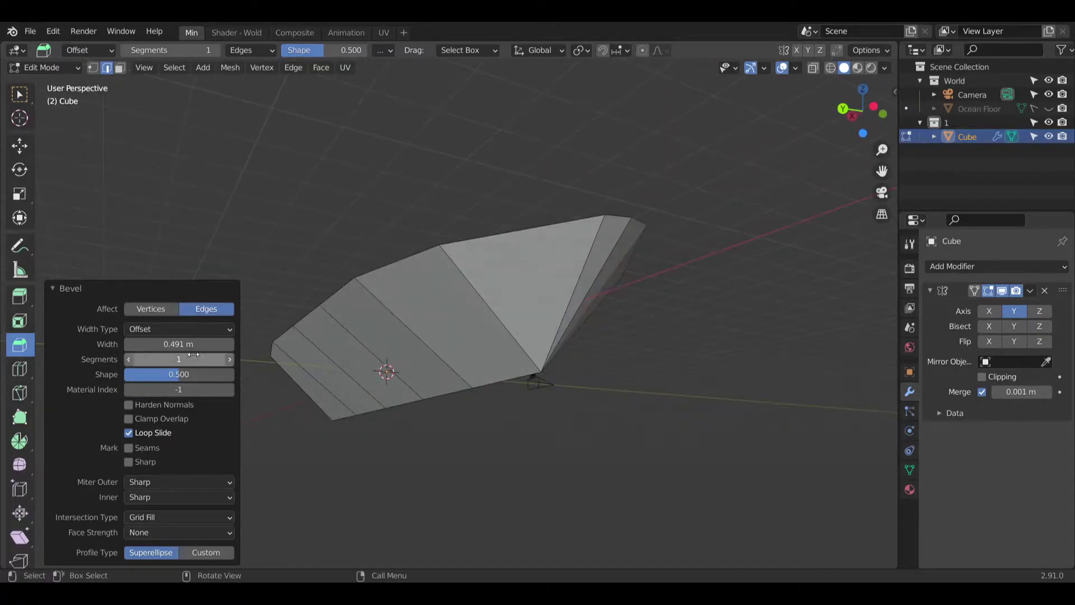
left_click(231, 363)
left_click(232, 363)
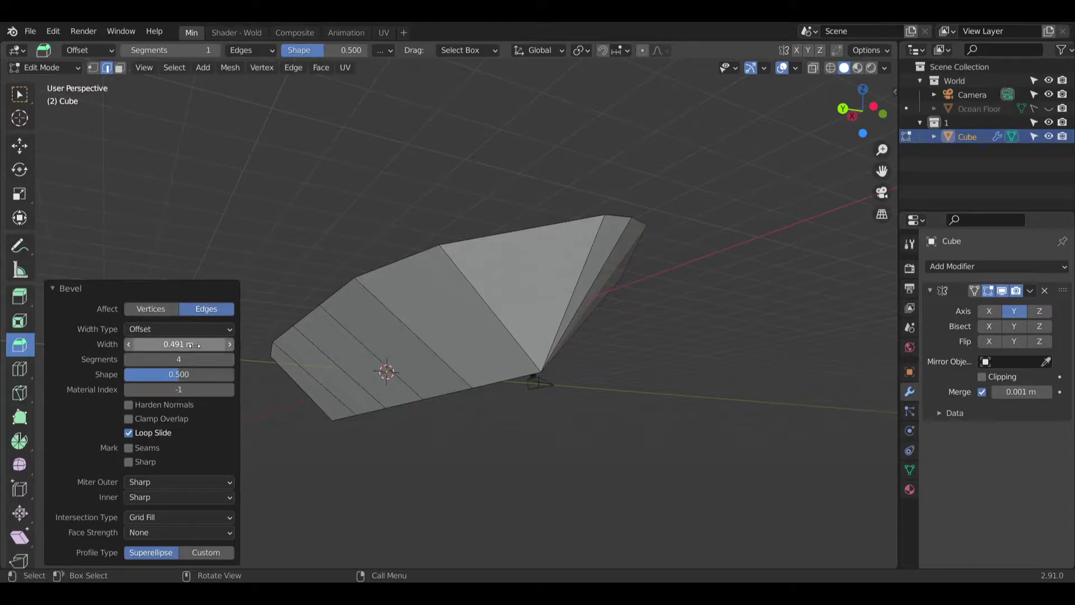
left_click(366, 487, "ctrl")
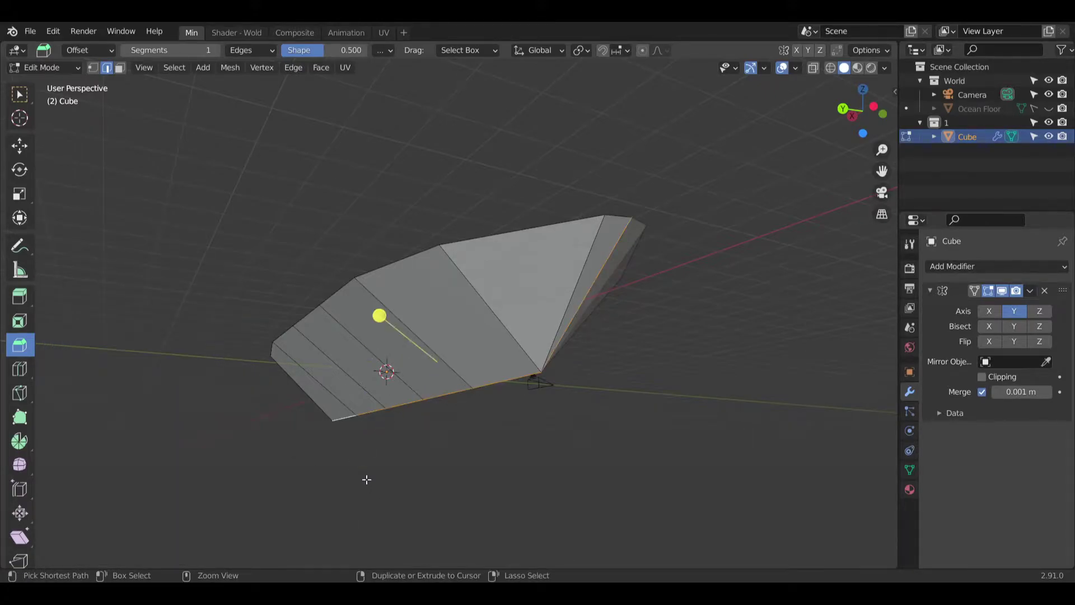
left_click(406, 443)
Step: Bevel the edge loop around the deck's outer rim with a width of 0.127 m and 5 segments
middle_click_drag(393, 454, 488, 509)
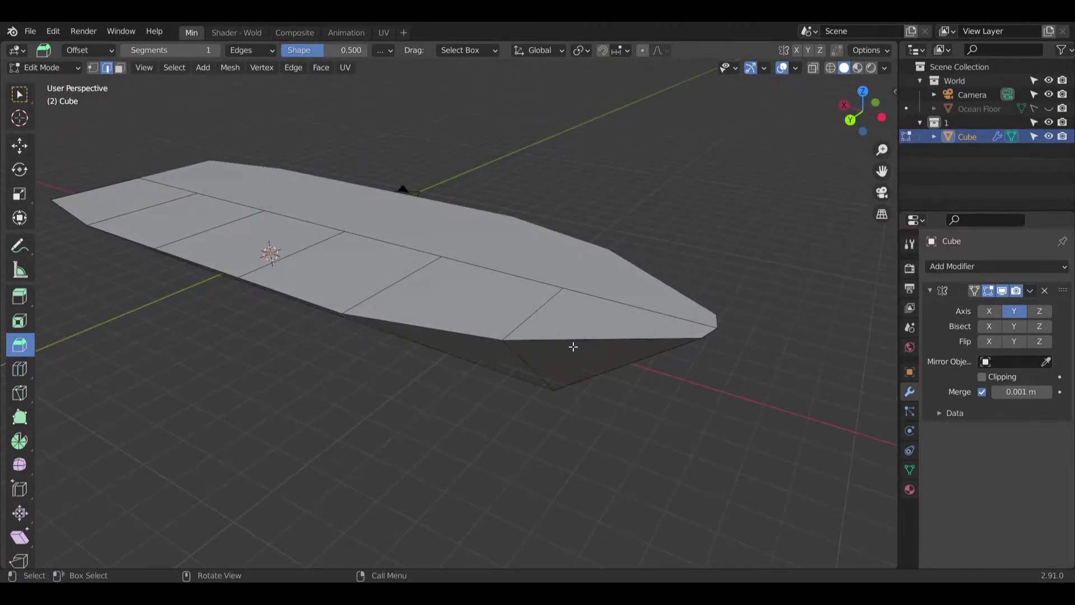
left_click(580, 338, "alt")
middle_click_drag(422, 305, 447, 308)
middle_click_drag(583, 324, 668, 167)
left_click_drag(668, 167, 698, 120)
middle_click_drag(697, 119, 291, 378)
left_click(229, 359)
left_click(229, 358)
left_click(229, 359)
left_click(229, 359)
middle_click_drag(236, 348, 140, 126)
Step: Select the innermost crosswise bevel edge on the deck at the positive X end and activate the Move tool
left_click(19, 94)
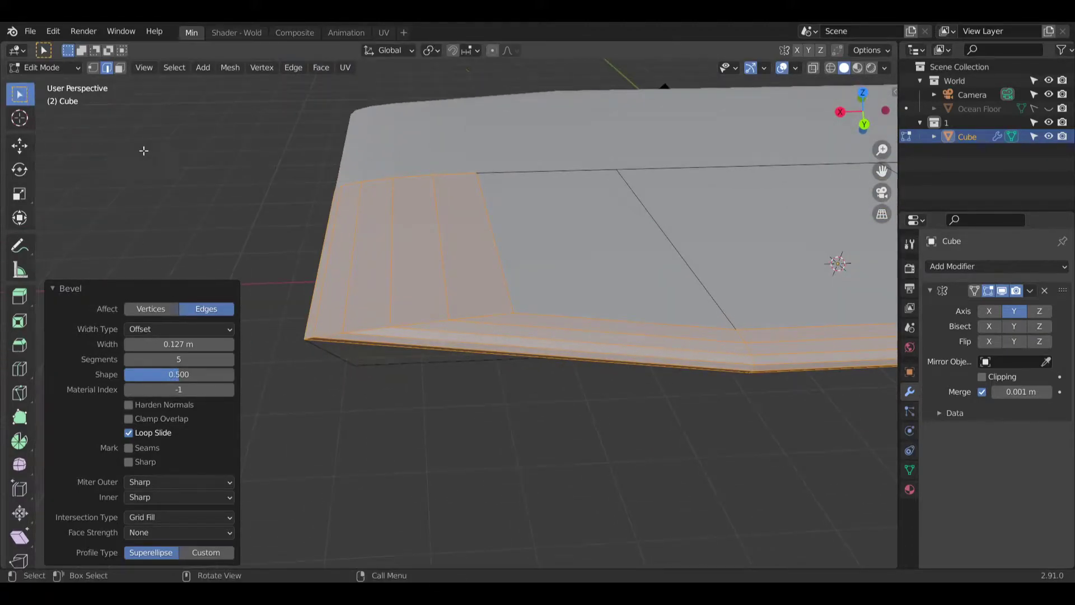
left_click(289, 244)
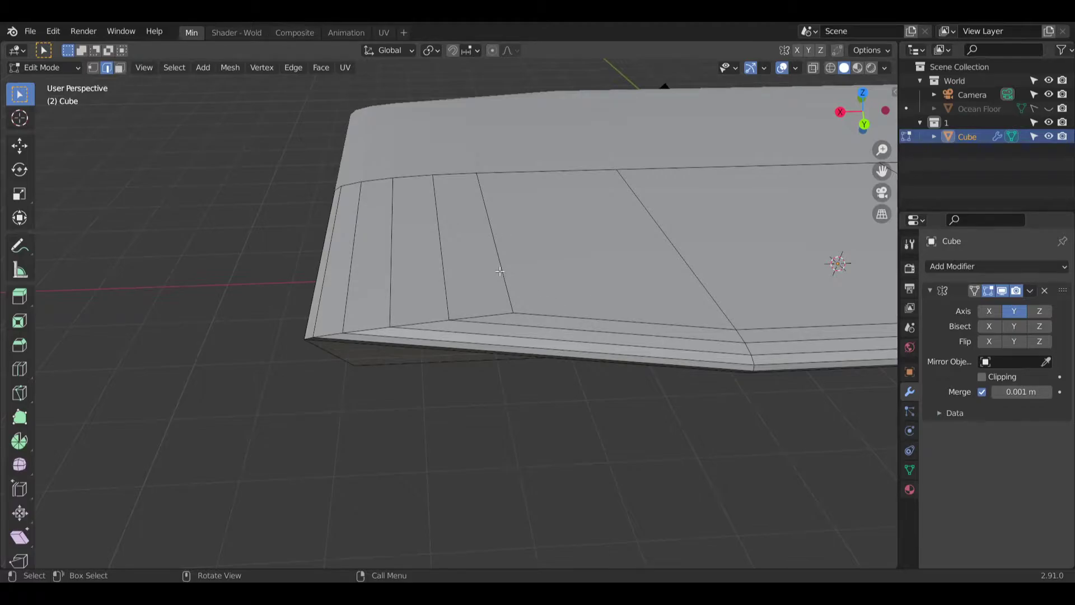
left_click(19, 145)
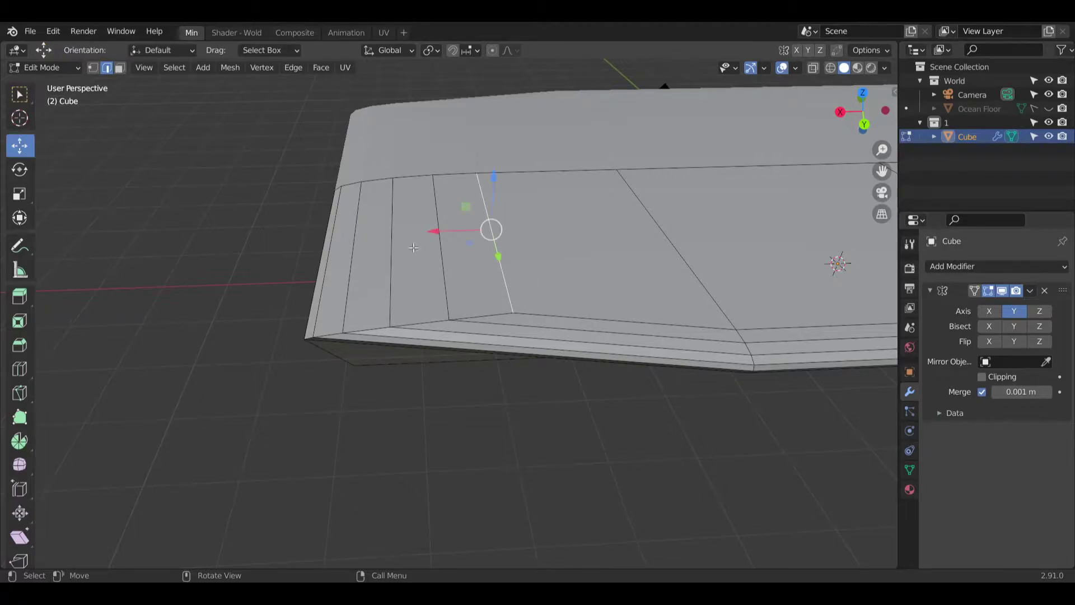
Step: Try moving the selected deck edge 1.4417 m along X with proportional editing and shifting it back, and undo the moves
left_click_drag(436, 235, 290, 369)
left_click(128, 553)
middle_click_drag(258, 391, 332, 326)
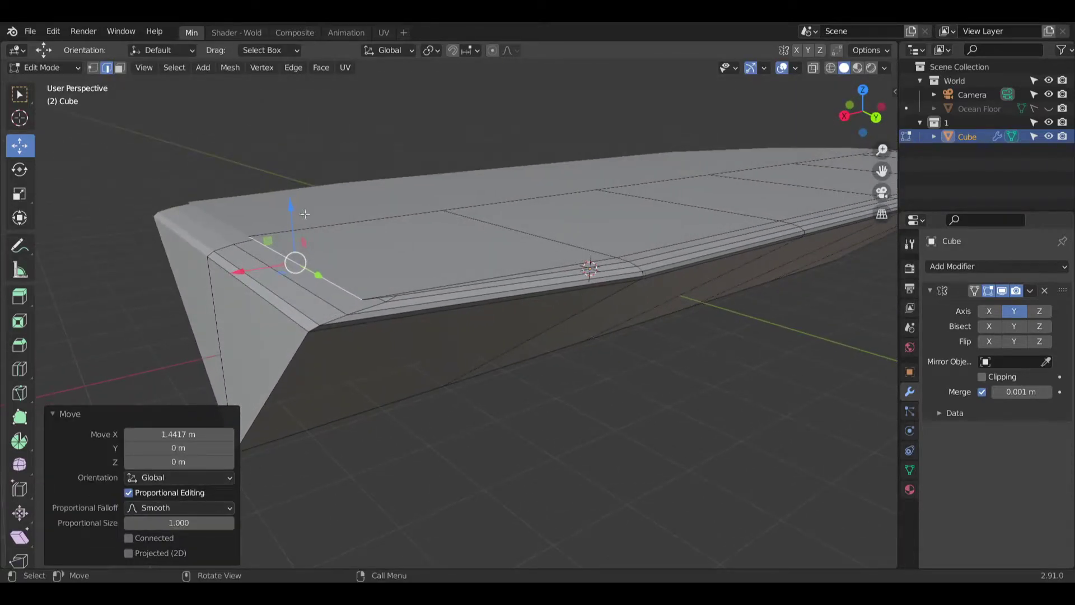
left_click_drag(239, 271, 302, 263)
middle_click_drag(302, 264, 443, 284)
key("ctrl+z")
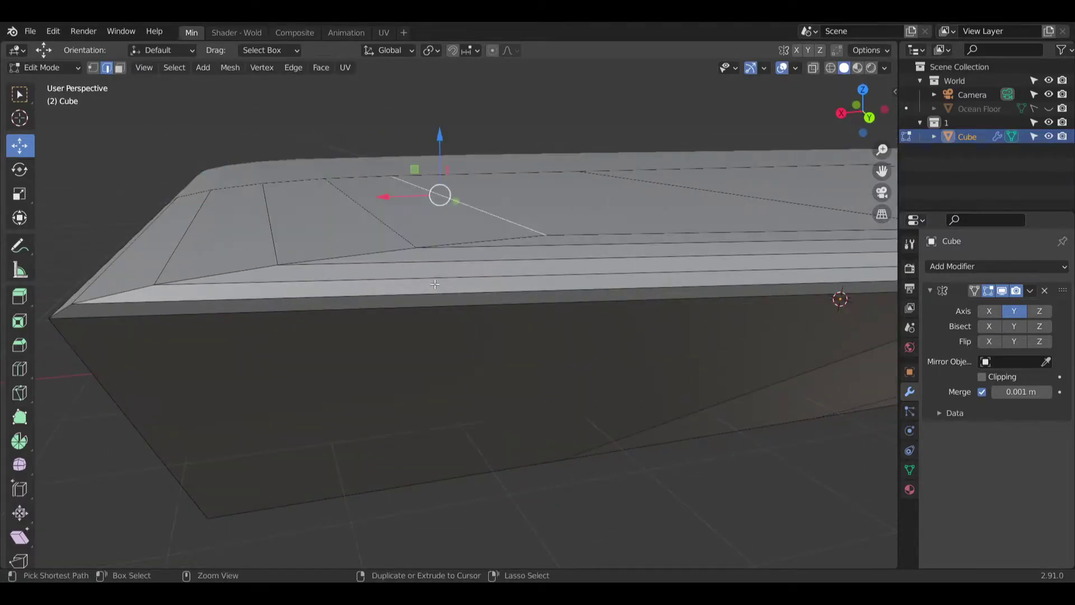
Step: Move the selected deck edge 1.077 m along X towards the hull's end with proportional editing enabled
left_click_drag(388, 202, 229, 222)
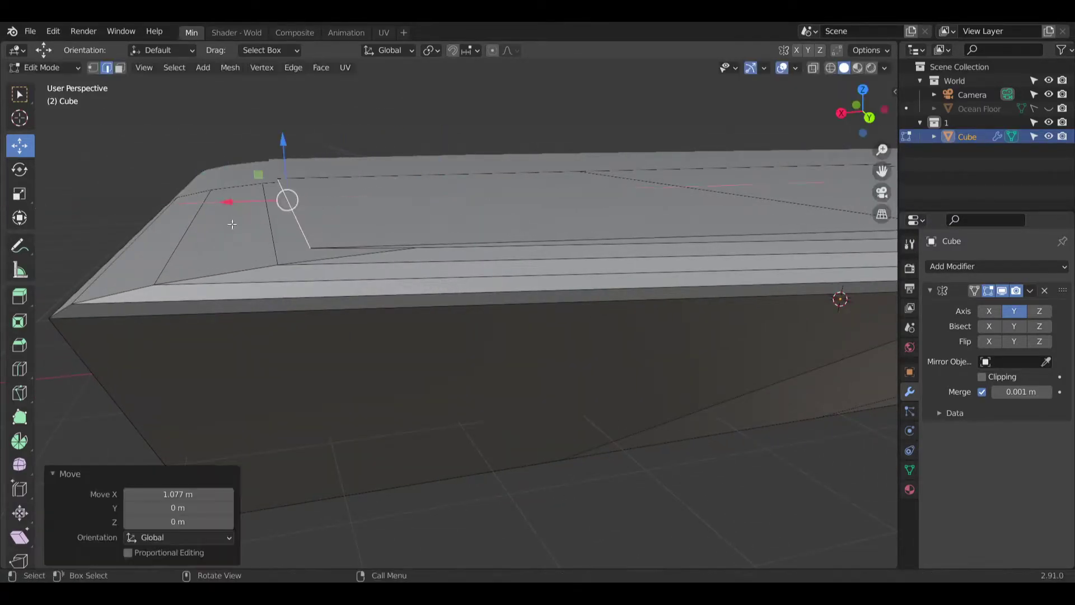
left_click(128, 553)
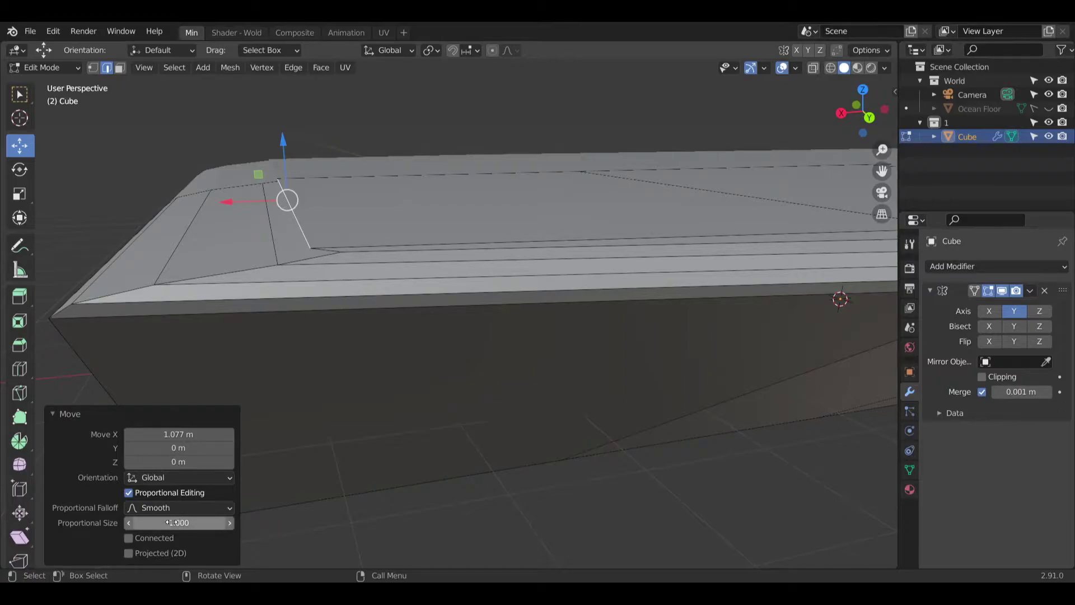
Step: Raise the deck edge move's proportional size to 2.120, and shift the edge another 0.2187 m along X without proportional editing
left_click_drag(166, 523, 207, 522)
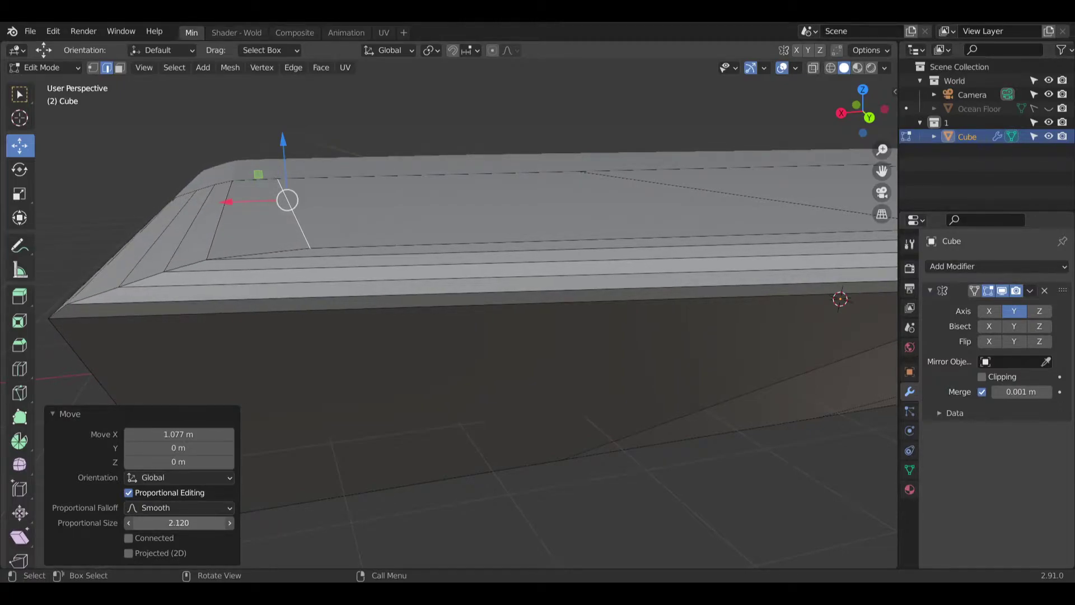
key("BackSpace")
key("BackSpace")
key("BackSpace")
key("Return")
middle_click_drag(351, 215, 279, 314)
left_click_drag(159, 189, 127, 196)
Step: Select three adjacent side faces of the hull in face mode and return to the Select Box tool
mouse_move(364, 336)
middle_mouse_down()
mouse_move(304, 314)
mouse_move(324, 329)
mouse_move(428, 343)
mouse_move(458, 269)
mouse_move(413, 243)
mouse_move(348, 240)
mouse_move(504, 216)
mouse_move(449, 268)
mouse_move(506, 274)
mouse_move(486, 283)
mouse_move(543, 271)
mouse_move(475, 398)
mouse_move(532, 444)
mouse_move(444, 319)
mouse_move(382, 347)
middle_mouse_up()
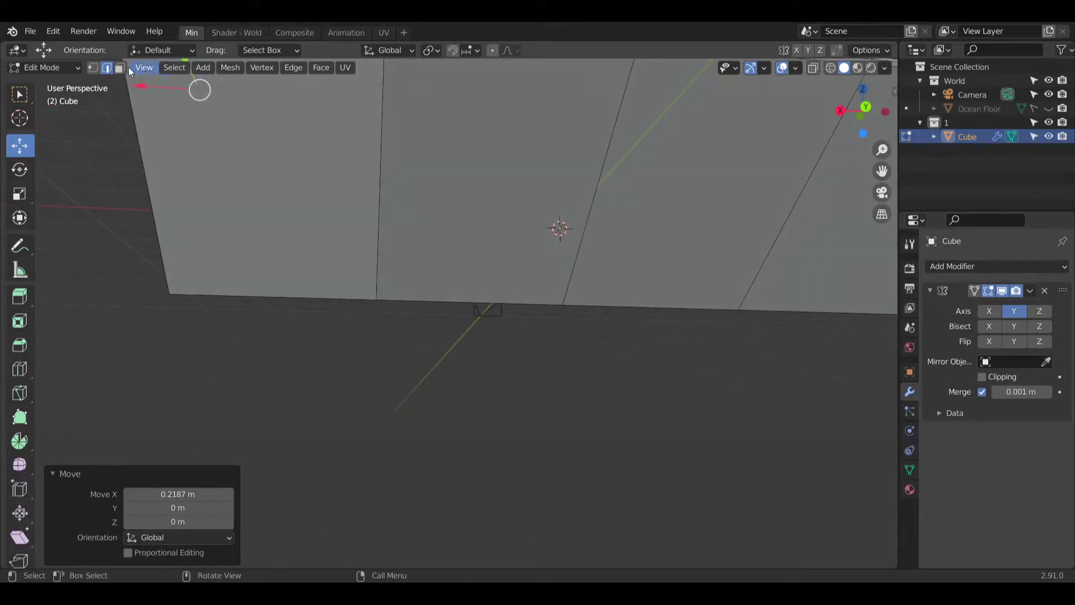
left_click(295, 204)
left_click(729, 233, "shift")
left_click(519, 231, "shift")
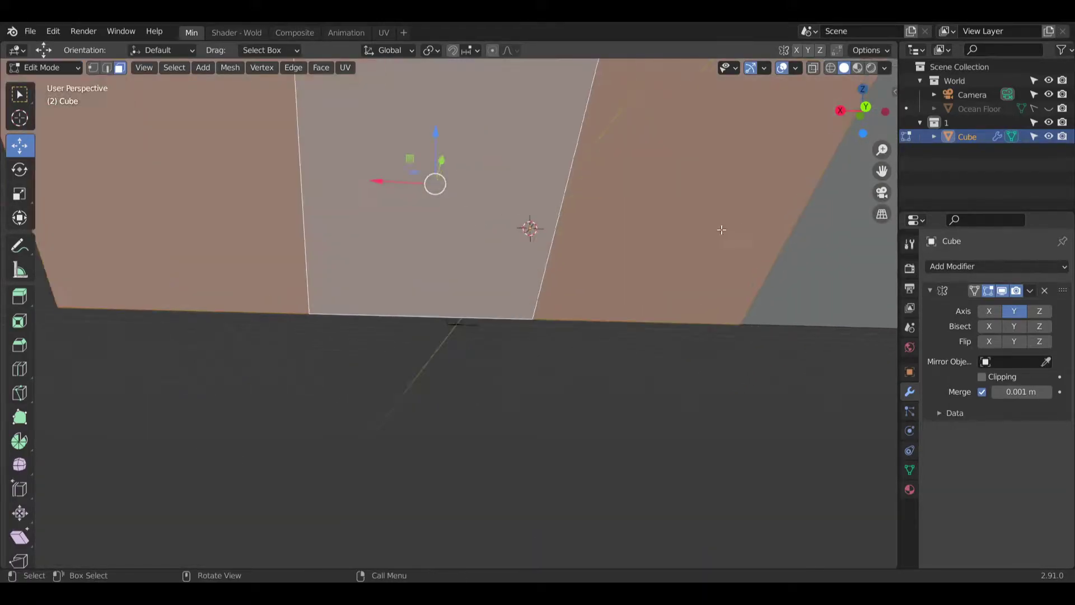
scroll(450, 293, "down", 4)
middle_click_drag(451, 292, 488, 334)
middle_click_drag(572, 364, 490, 367)
left_click(26, 98)
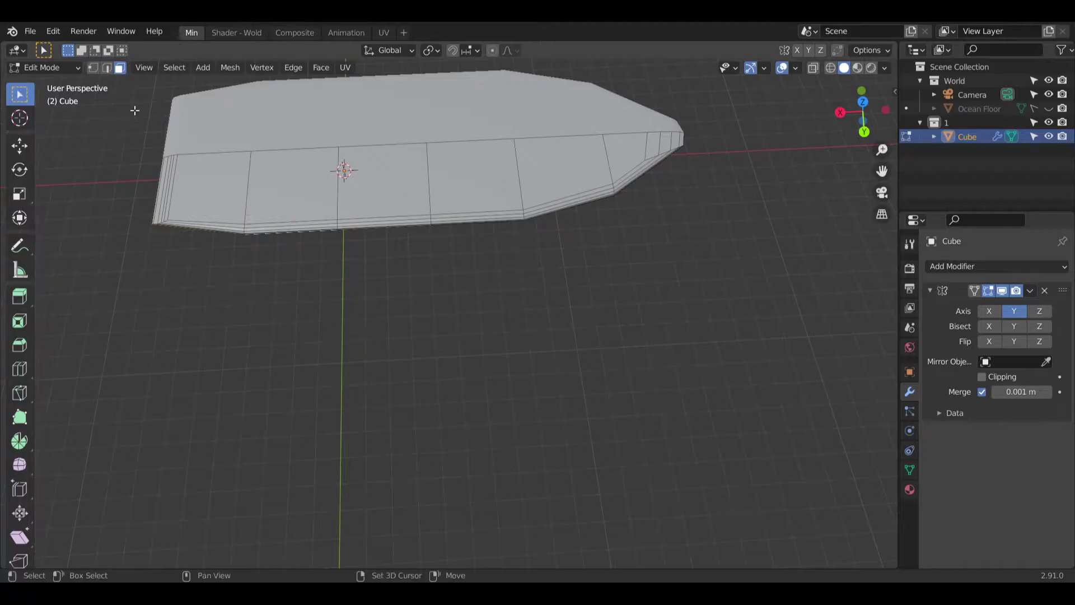
Step: Switch to Object Mode and apply the hull's Mirror modifier
middle_click_drag(127, 109, 372, 258, "shift")
scroll(373, 259, "up", 1)
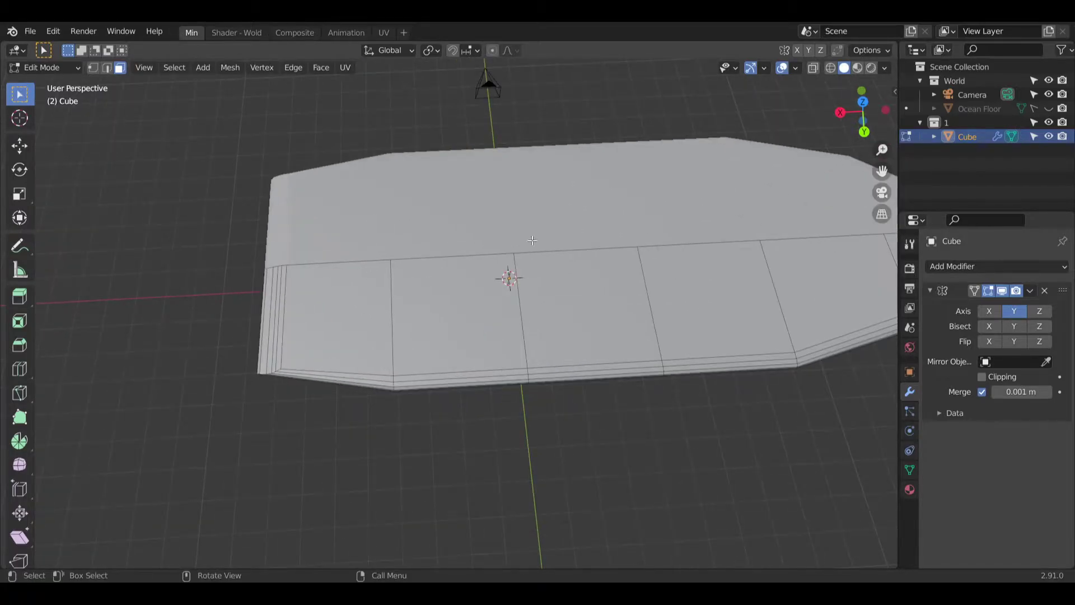
left_click(1030, 292)
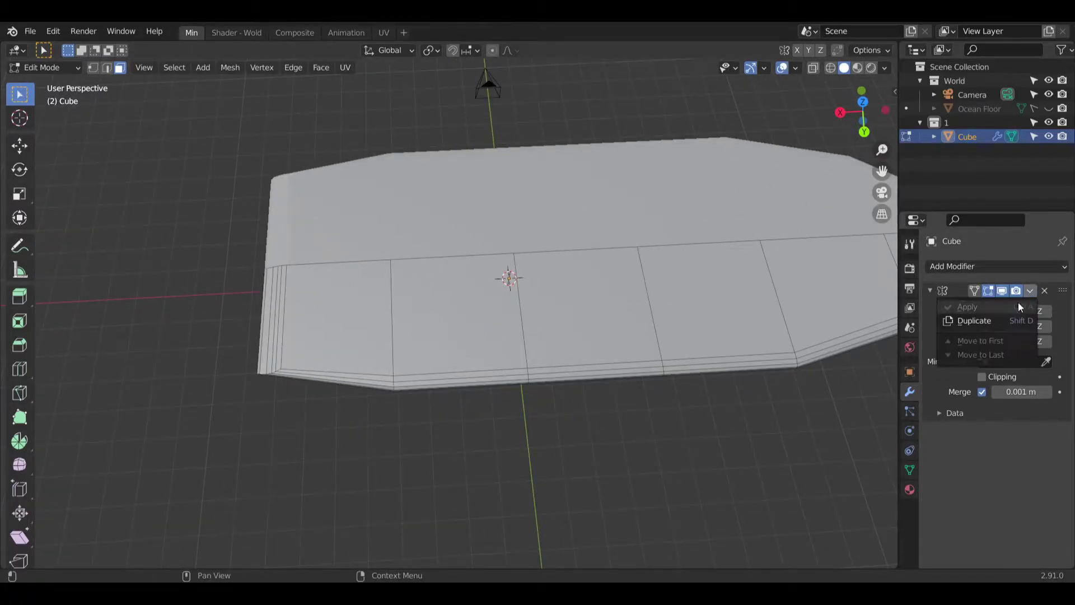
left_click(56, 68)
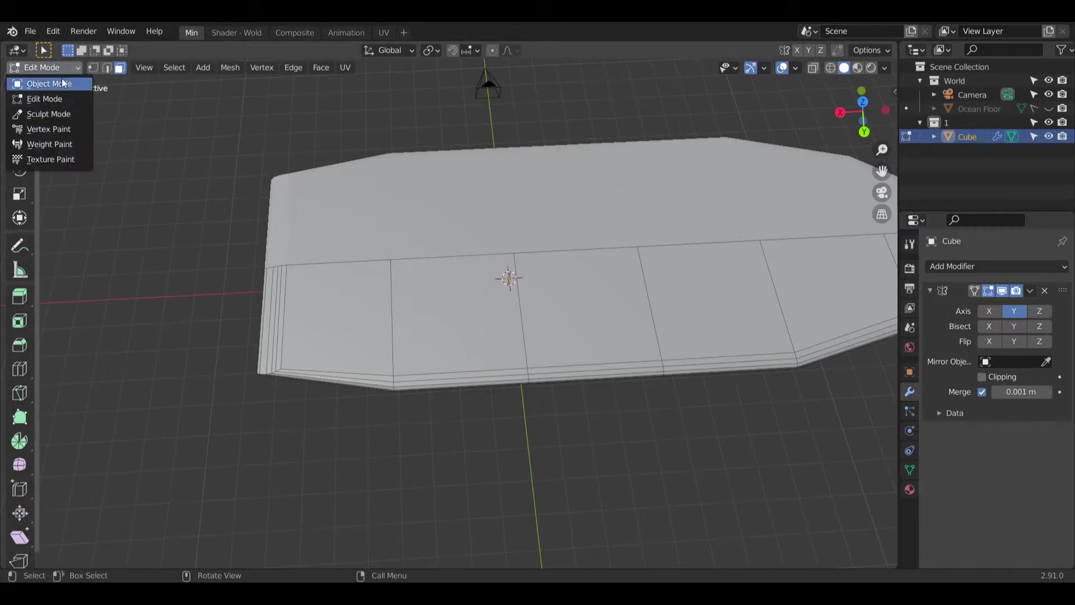
left_click(62, 83)
left_click(1031, 292)
left_click(969, 306)
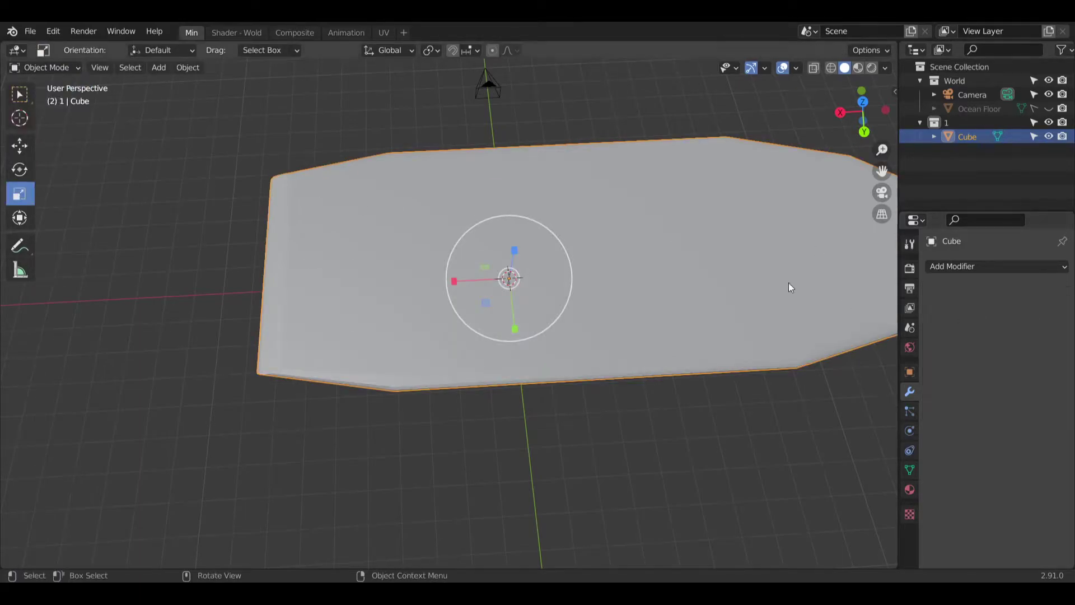
Step: Return the hull to Edit Mode and select the lengthwise centre edge loop in edge mode
left_click(264, 141)
left_click(56, 68)
left_click(73, 99)
middle_click_drag(559, 425, 526, 246)
left_click(108, 67)
middle_click_drag(291, 291, 287, 241)
left_click(288, 247, "ctrl")
middle_click_drag(375, 267, 370, 261)
left_click(371, 261, "alt")
Step: Reduce the edge selection to the keel line along the hull's underside, leaving out the deck's centre edges
middle_click_drag(519, 257, 589, 244)
scroll(584, 252, "up", 4)
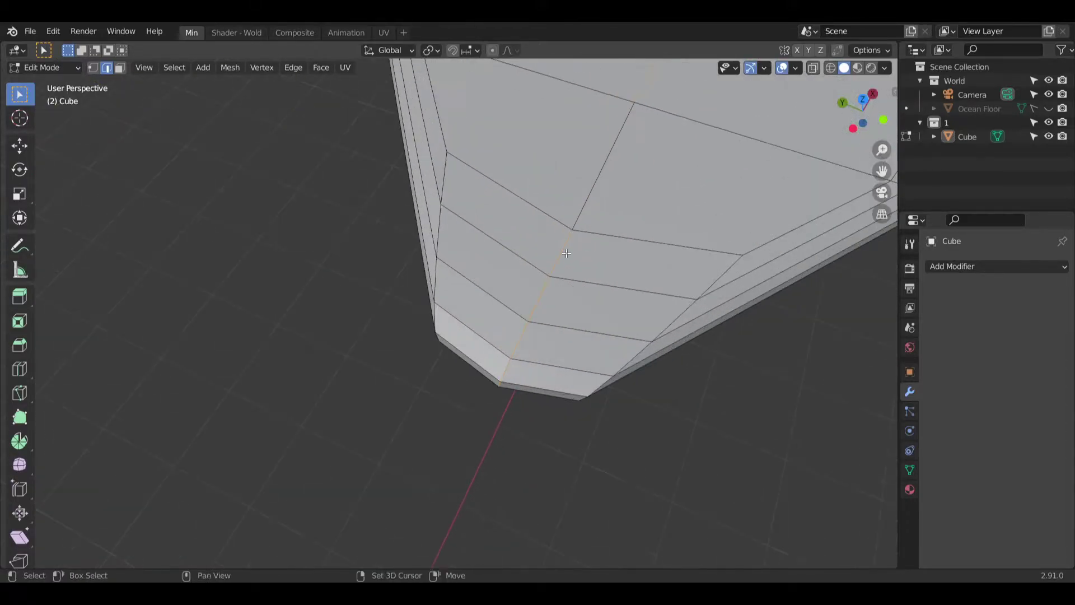
scroll(472, 288, "up", 3)
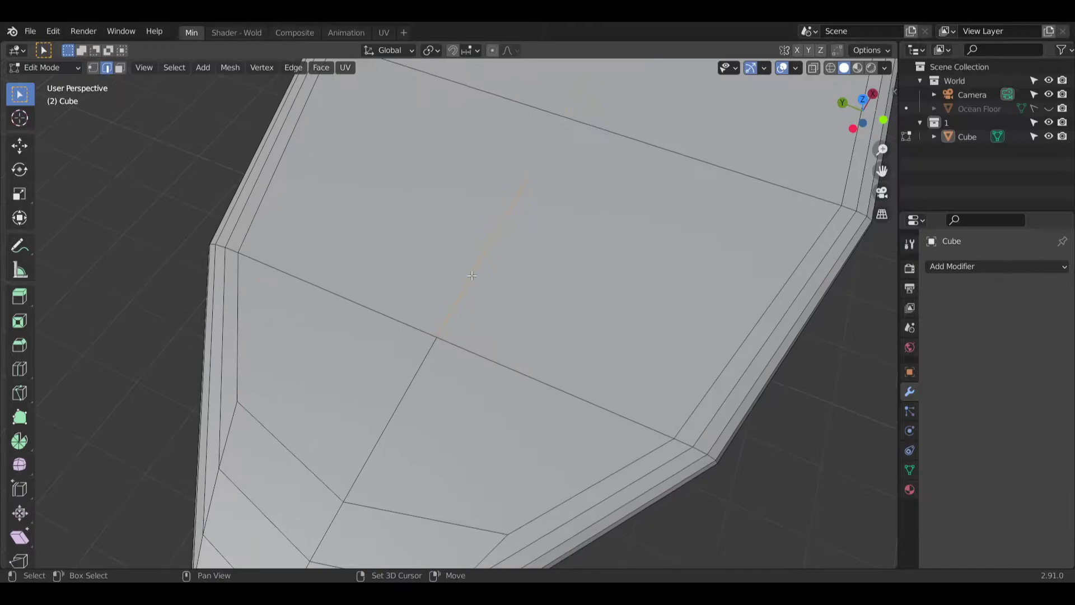
middle_click_drag(583, 177, 464, 258, "shift")
middle_click_drag(562, 147, 440, 389, "shift")
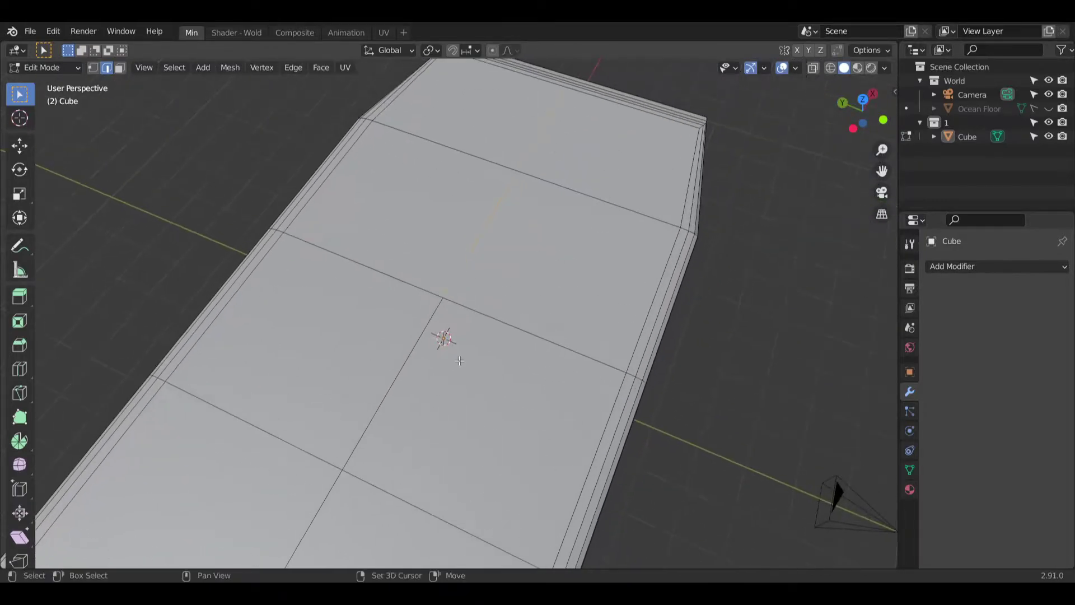
middle_click_drag(537, 152, 710, 257, "shift")
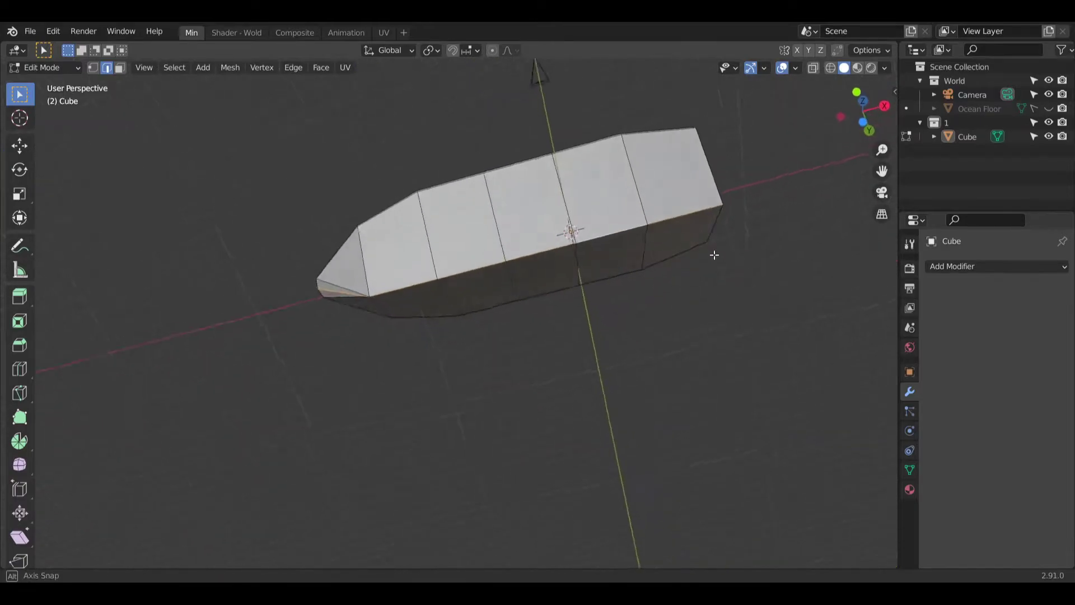
scroll(629, 205, "up", 5)
middle_click_drag(516, 286, 390, 218)
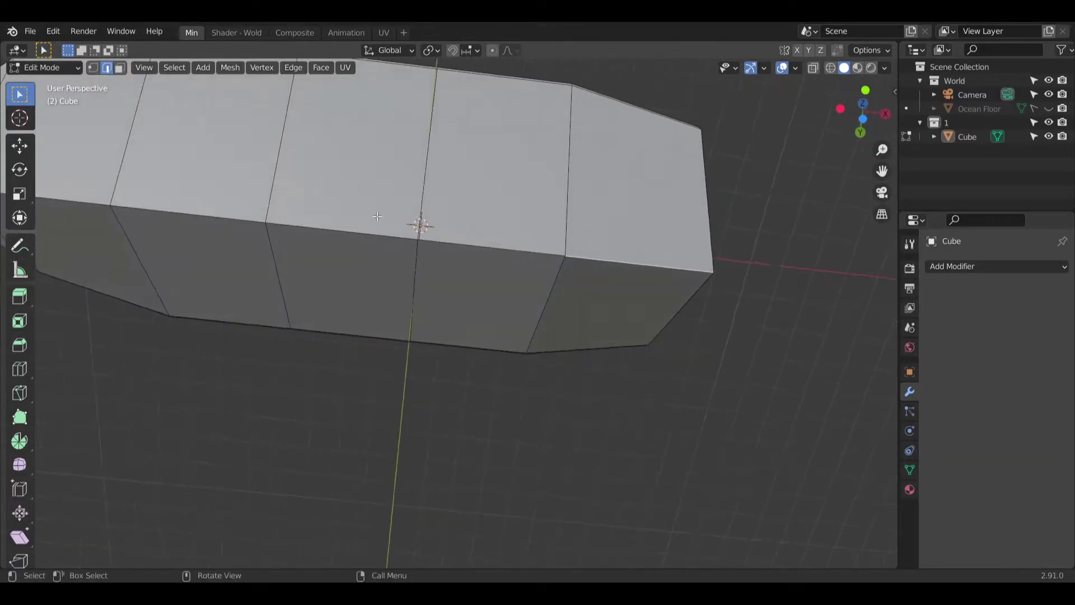
middle_click_drag(198, 160, 279, 173, "shift")
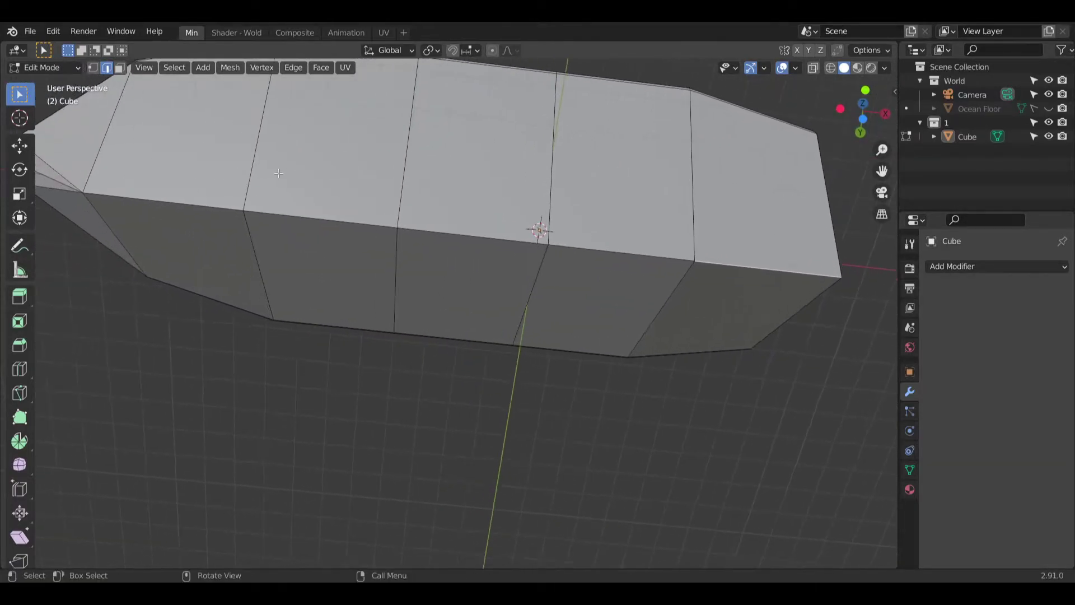
left_click(184, 205, "ctrl")
middle_click_drag(183, 205, 239, 235)
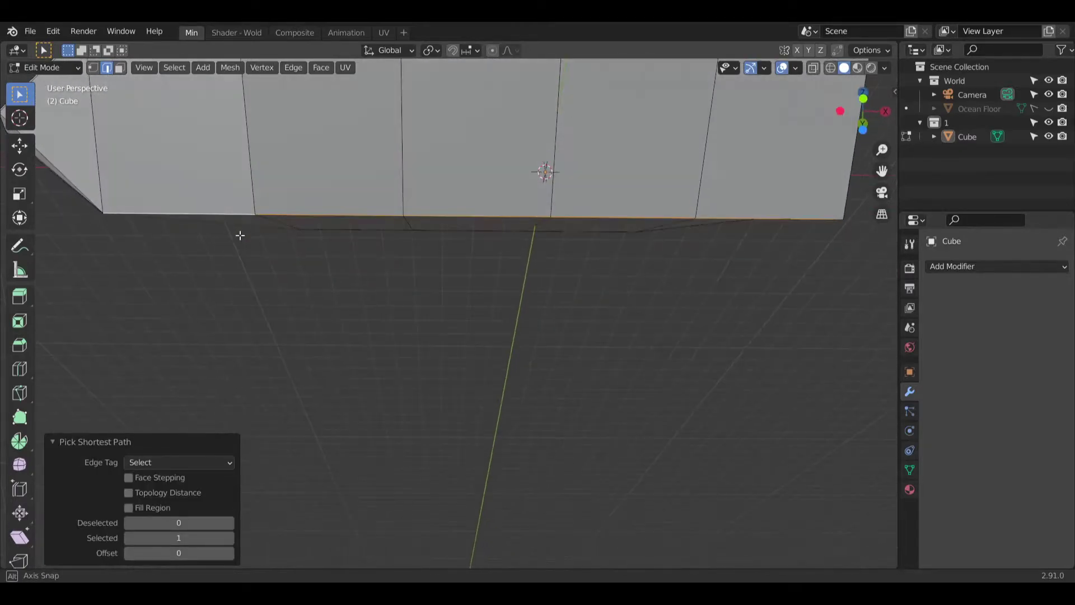
Step: Bevel the selected keel edges with a width of 1.15 m and 5 segments
left_click(19, 346)
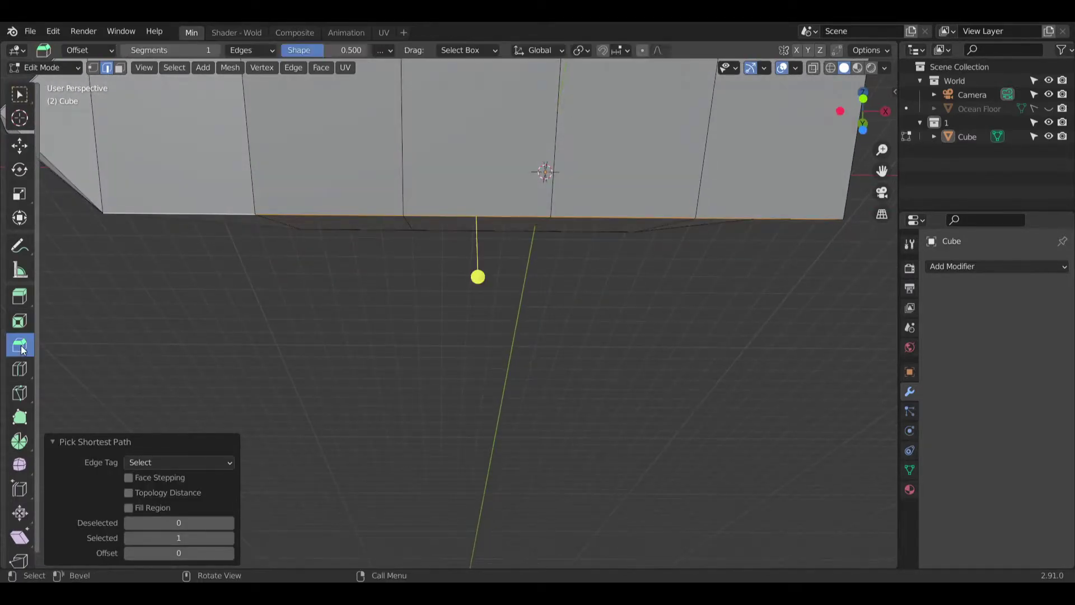
left_click_drag(478, 276, 479, 207)
middle_click_drag(480, 208, 534, 245)
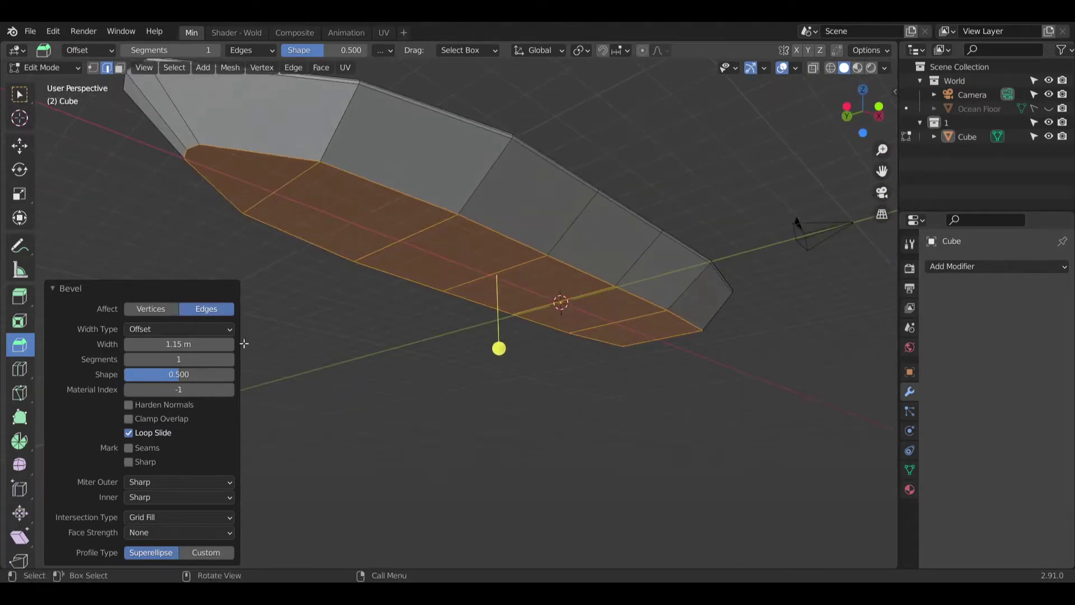
left_click(229, 361)
left_click(230, 361)
left_click(230, 362)
left_click(229, 361)
middle_click_drag(299, 222, 364, 192)
middle_click_drag(382, 276, 361, 293)
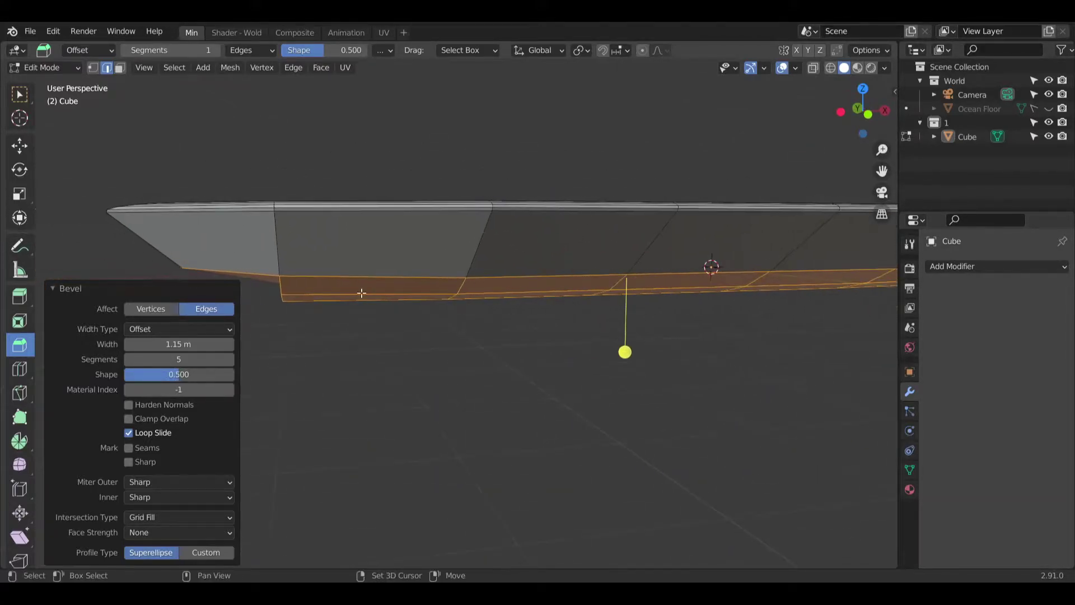
Step: Set the keel bevel to 8 segments and widen it to about 1.84 m to round the hull's underside
left_click(229, 360)
left_click(230, 360)
left_click(229, 360)
middle_click_drag(241, 355, 245, 342)
left_click_drag(185, 343, 235, 342)
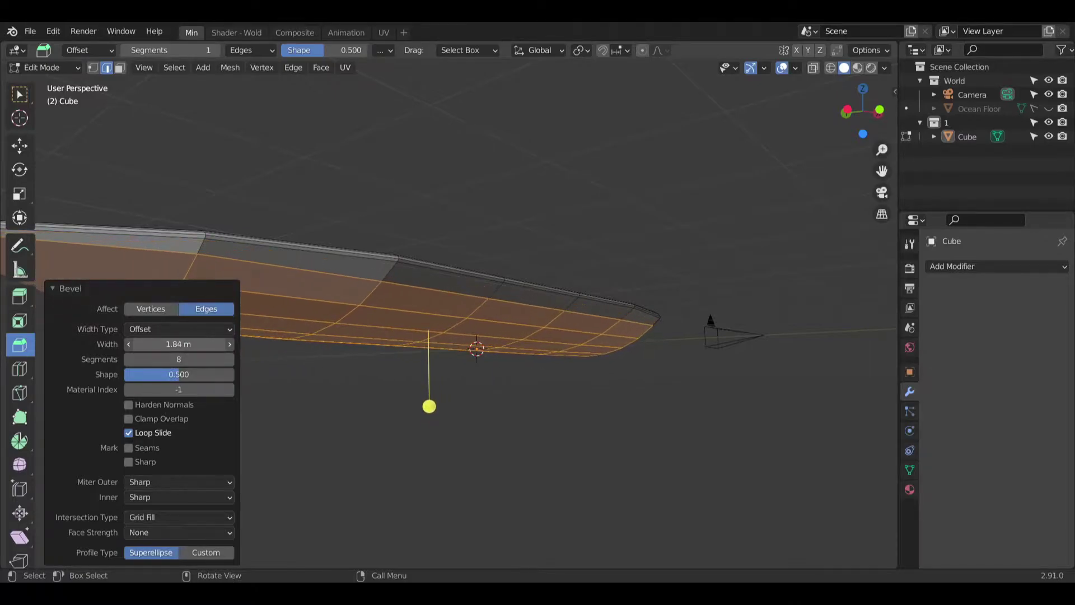
middle_click_drag(130, 232, 369, 258)
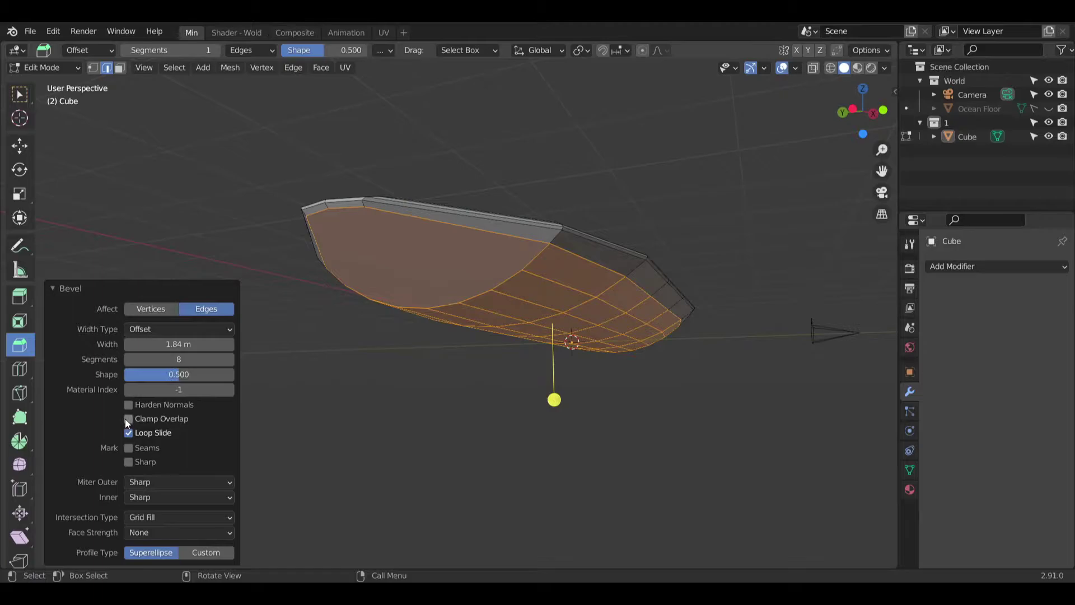
left_click_drag(179, 338, 192, 339)
Step: Add one crosswise loop cut around the hull section next to the flat sloping bow face
middle_click_drag(335, 306, 657, 303)
middle_click_drag(672, 259, 468, 388)
scroll(526, 363, "up", 5)
scroll(526, 363, "down", 5)
left_click(93, 68)
middle_click_drag(300, 209, 475, 123)
scroll(480, 256, "up", 5)
middle_click_drag(473, 224, 538, 339, "shift")
middle_click_drag(518, 204, 504, 289, "shift")
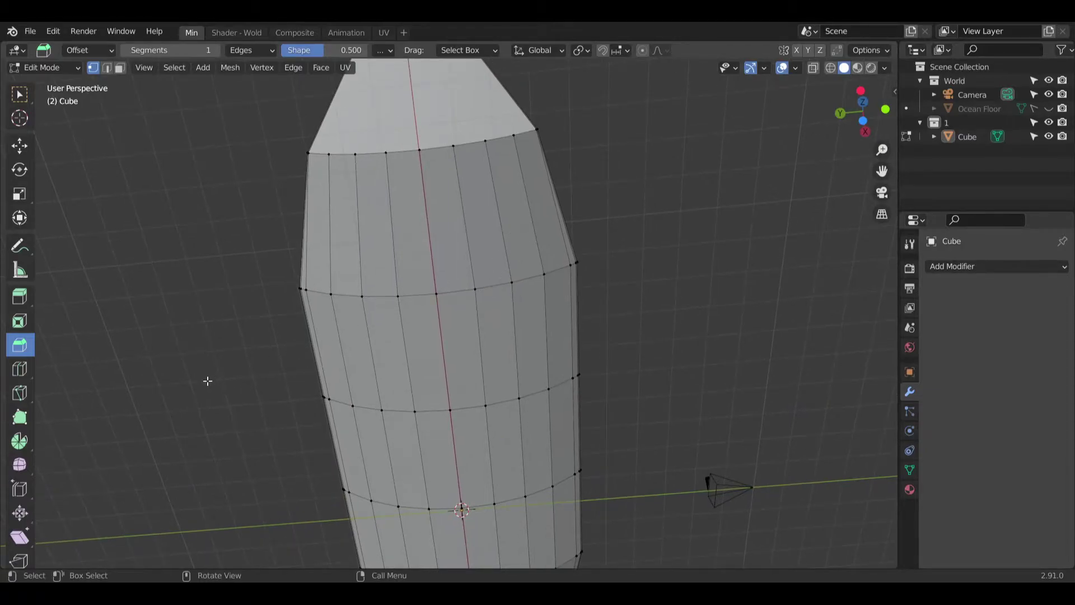
left_click(20, 368)
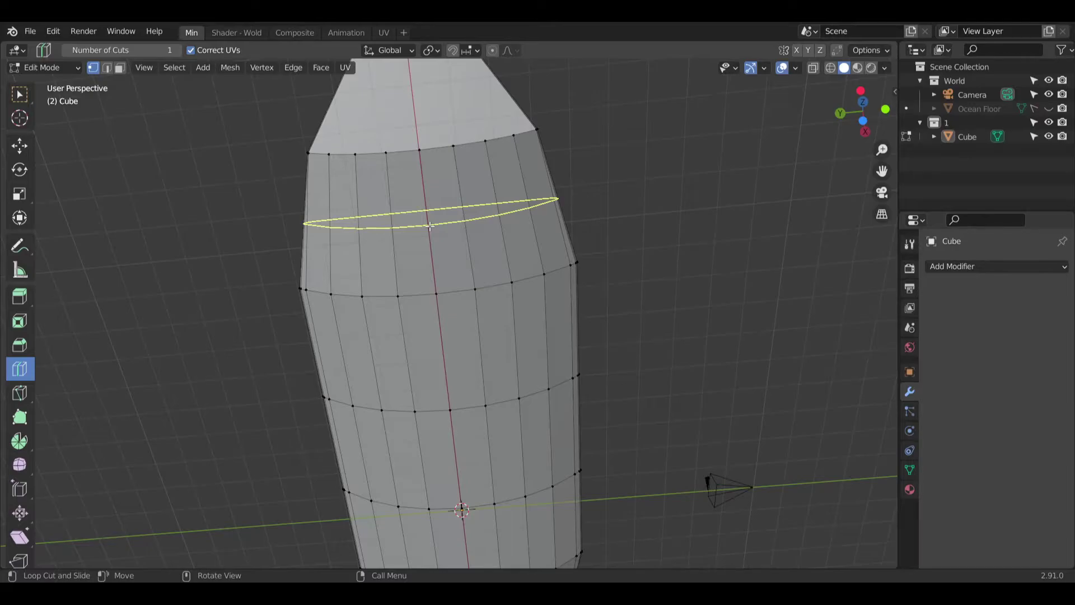
left_click(430, 226)
middle_click_drag(429, 226, 485, 272)
Step: Select two symmetric underside faces beside the bow face and extrude them 5.4997 m downward as legs
key("w")
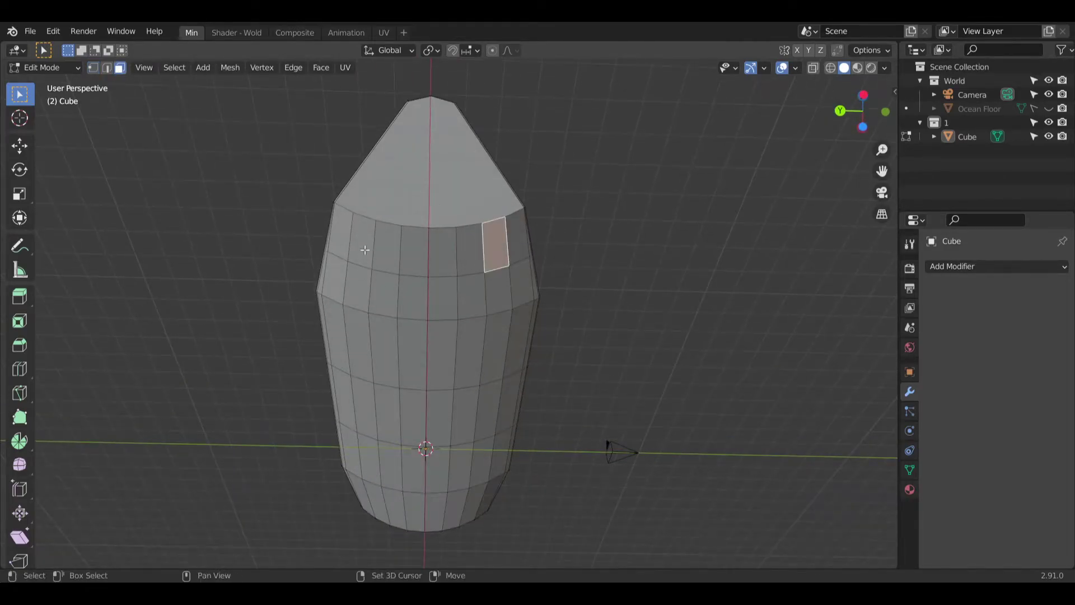
left_click(358, 241, "shift")
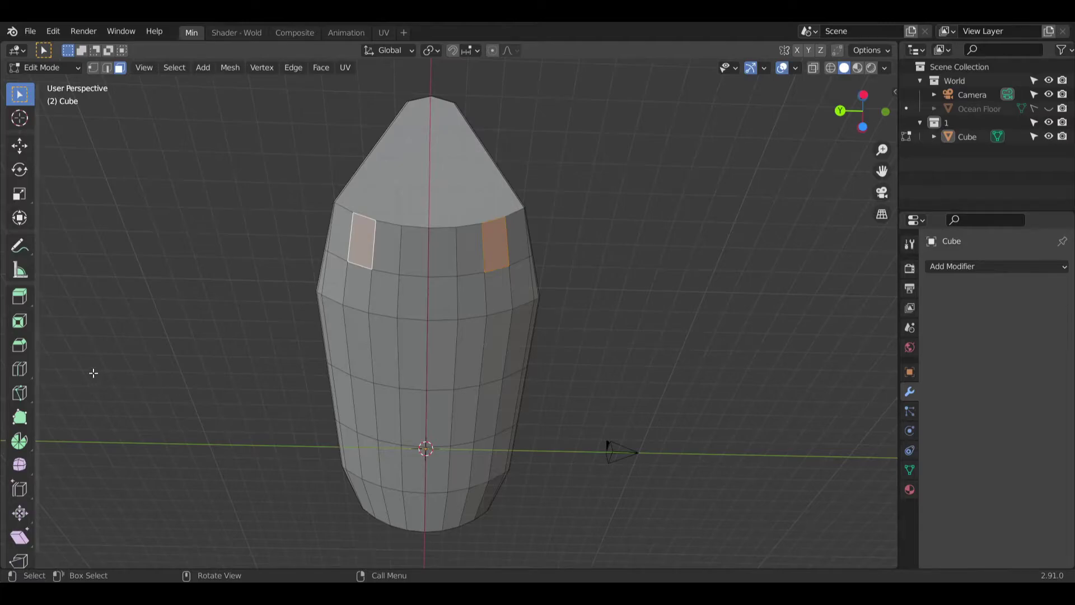
left_click(19, 296)
left_click_drag(428, 272, 409, 386)
middle_click_drag(408, 386, 210, 417)
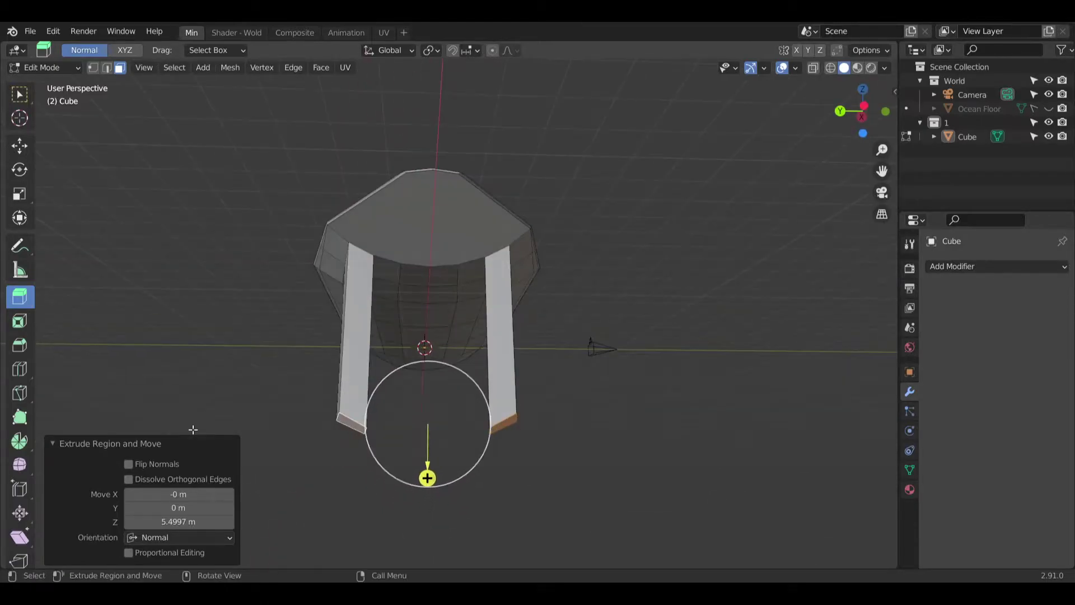
Step: Try extruding the ends of the two legs again and undo the change
left_click(153, 539)
left_click(152, 540)
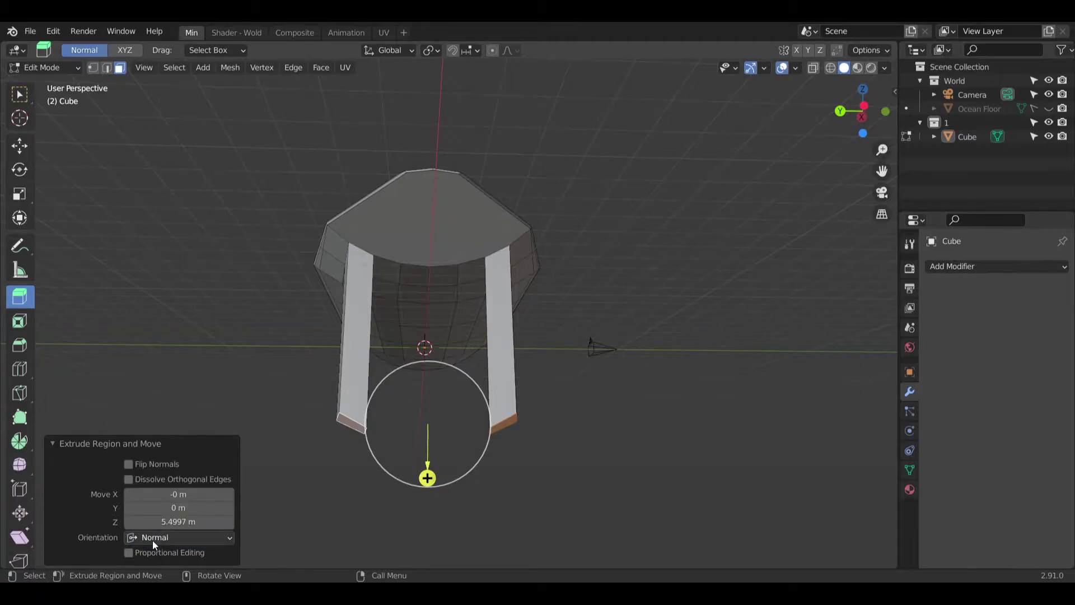
middle_click_drag(386, 361, 384, 360)
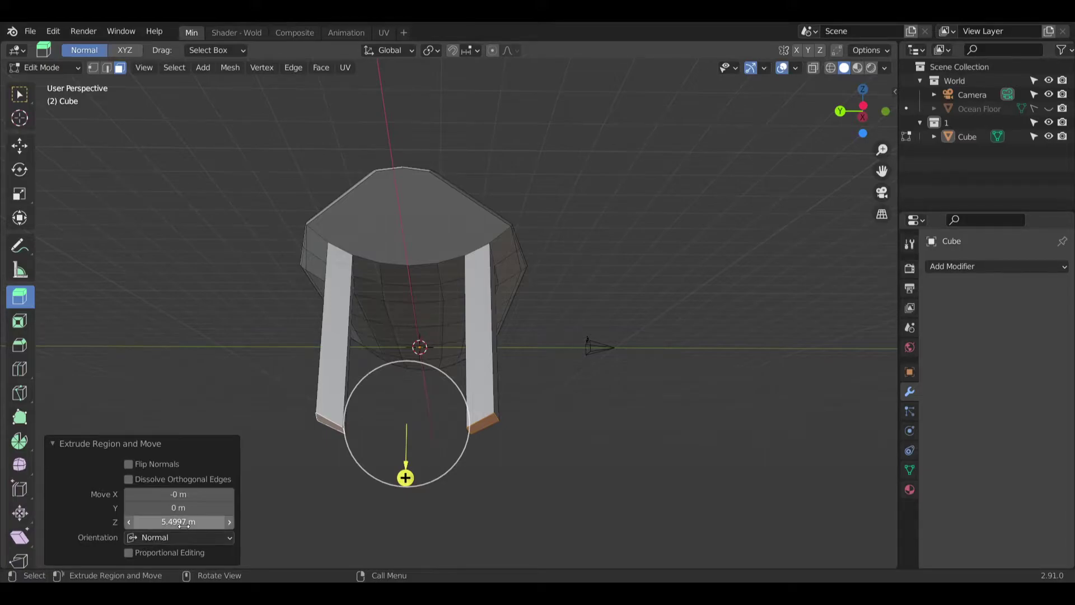
middle_click_drag(488, 386, 342, 433)
left_click_drag(546, 434, 640, 480)
key("ctrl+z")
Step: Set the Left Orthographic view, switch to Object Mode and add a UV sphere
middle_click_drag(574, 453, 604, 377)
middle_click_drag(409, 360, 508, 354, "shift")
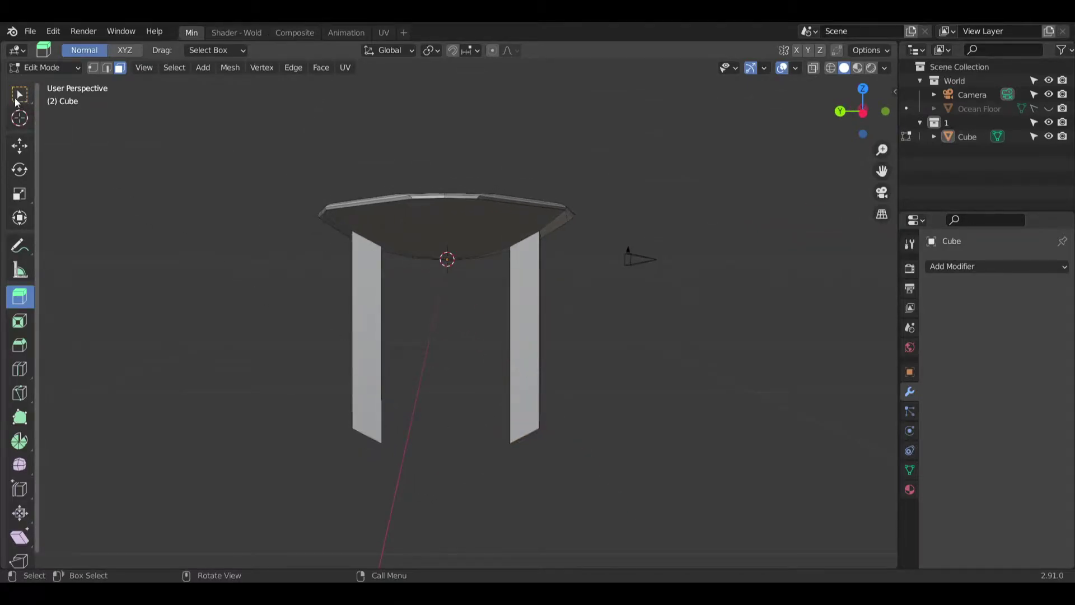
key("w")
left_click(871, 119)
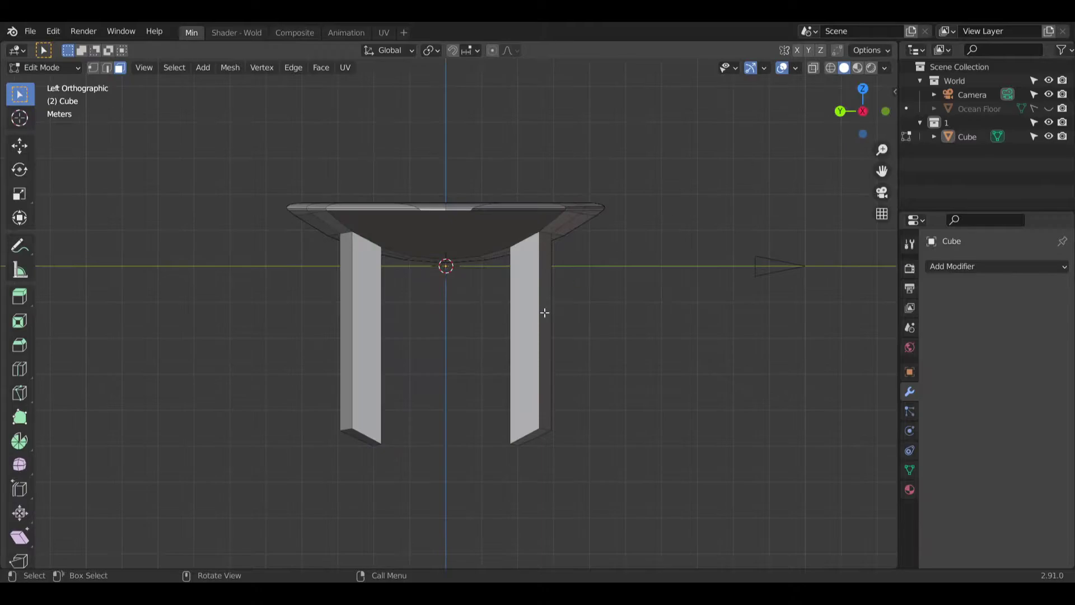
left_click(61, 69)
left_click(54, 82)
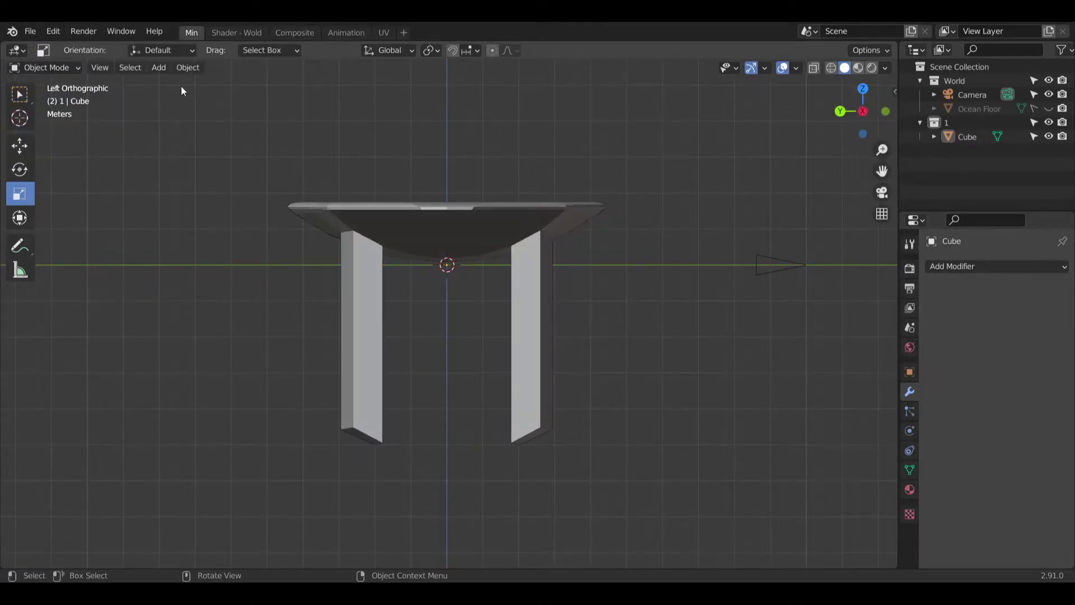
left_click(159, 68)
left_click(157, 68)
mouse_move(180, 86)
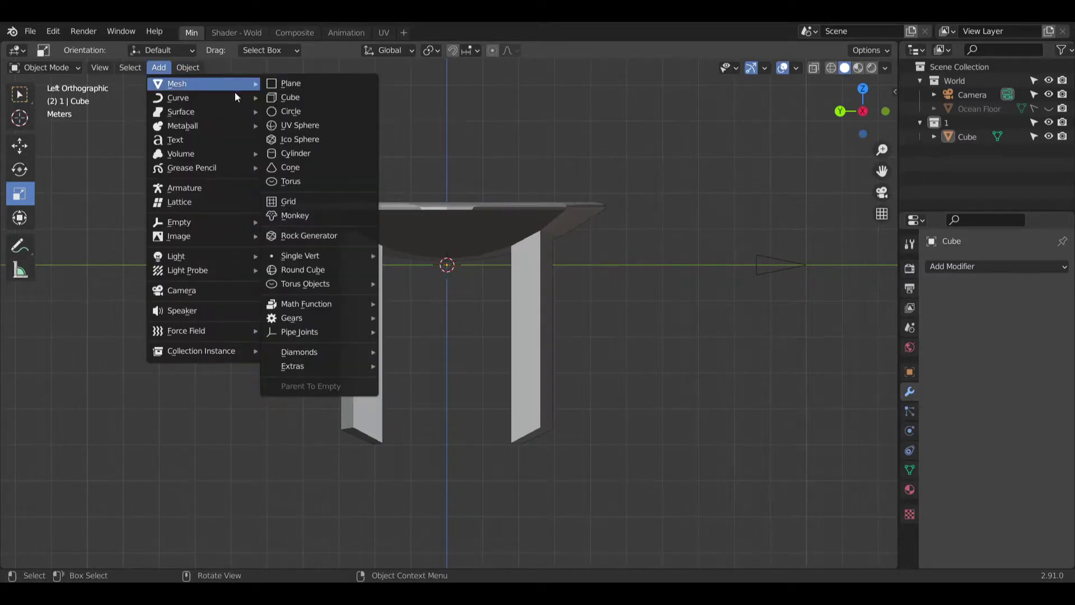
left_click(300, 129)
Step: Scale the sphere uniformly by 3.320 and move it -1.7597 m along Z, between the two legs
left_click_drag(476, 208, 583, 111)
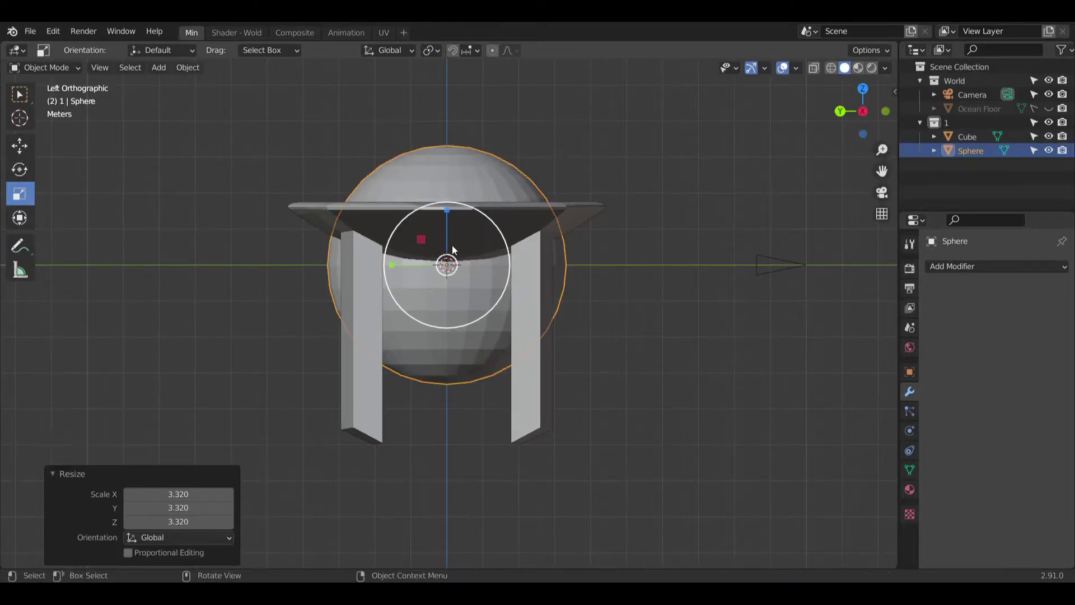
left_click_drag(447, 210, 447, 273)
middle_click_drag(413, 354, 465, 358)
left_click(868, 112)
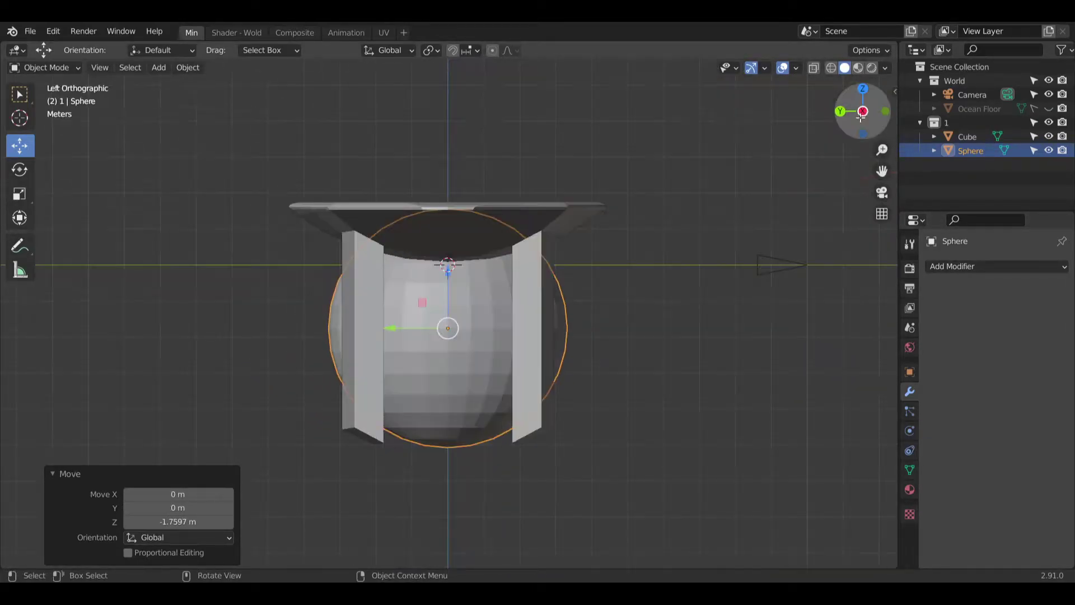
Step: Select the hull with its two legs and switch it to Edit Mode
left_click(548, 209)
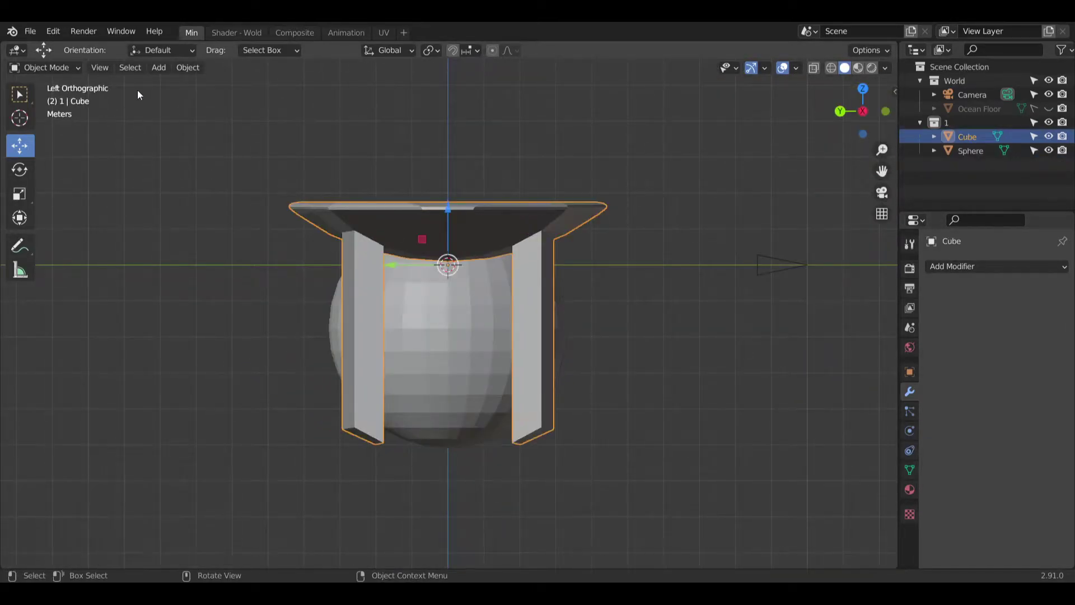
left_click(62, 68)
left_click(50, 95)
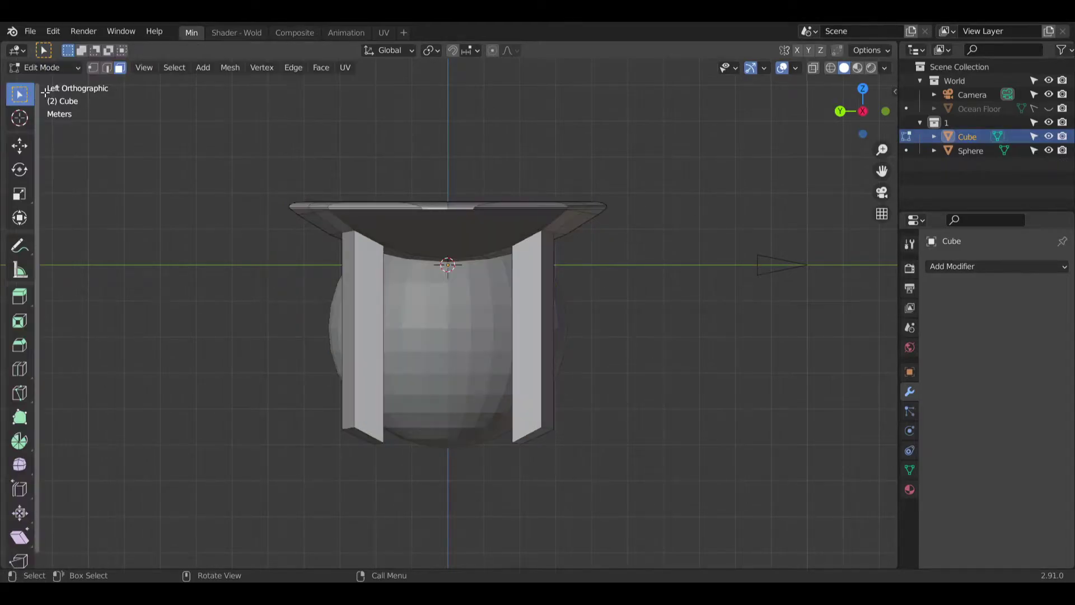
middle_click_drag(343, 259, 444, 274)
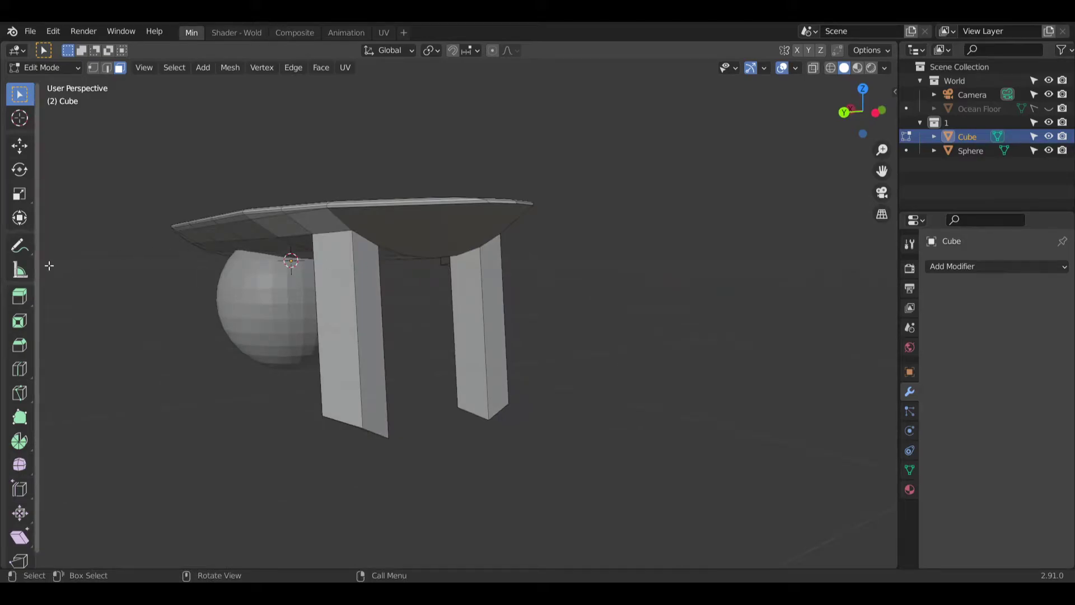
middle_click_drag(342, 347, 328, 279)
middle_click_drag(721, 342, 459, 418)
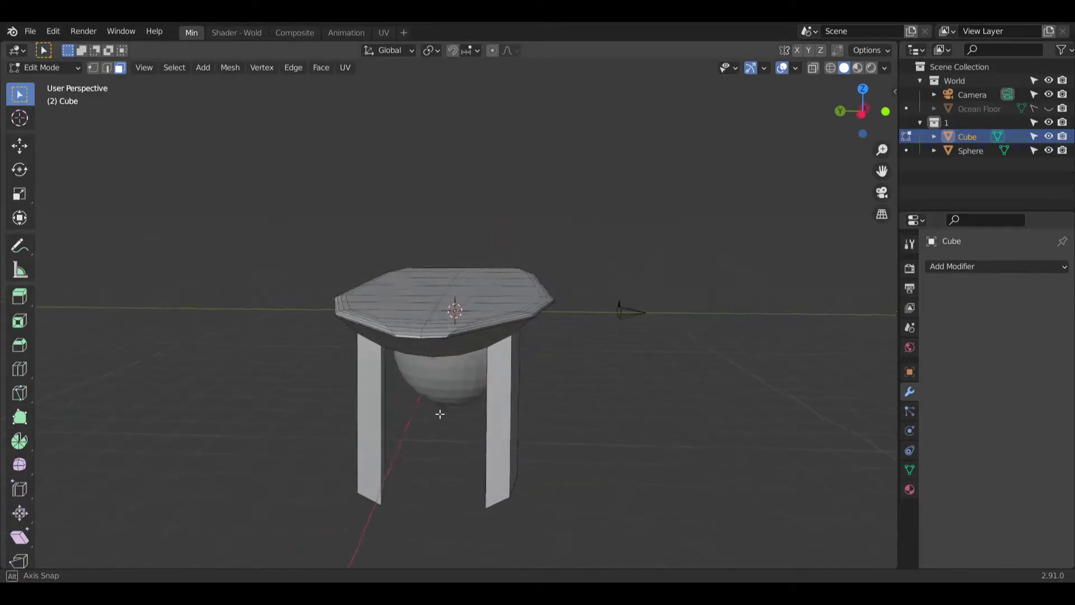
scroll(447, 399, "up", 5)
scroll(429, 373, "down", 4)
middle_click_drag(429, 373, 686, 260)
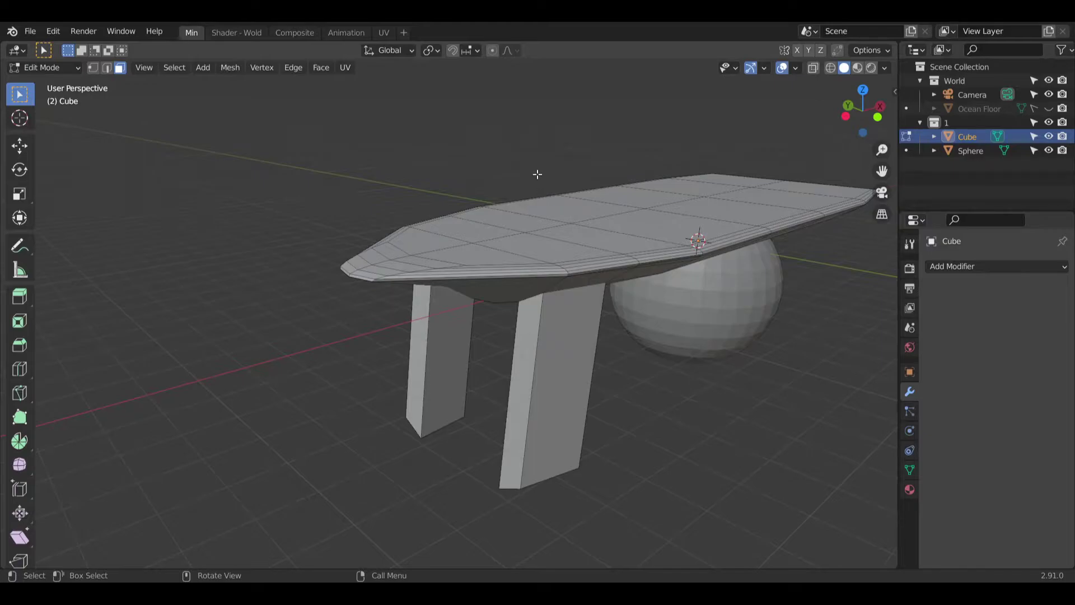
middle_click_drag(518, 388, 464, 427)
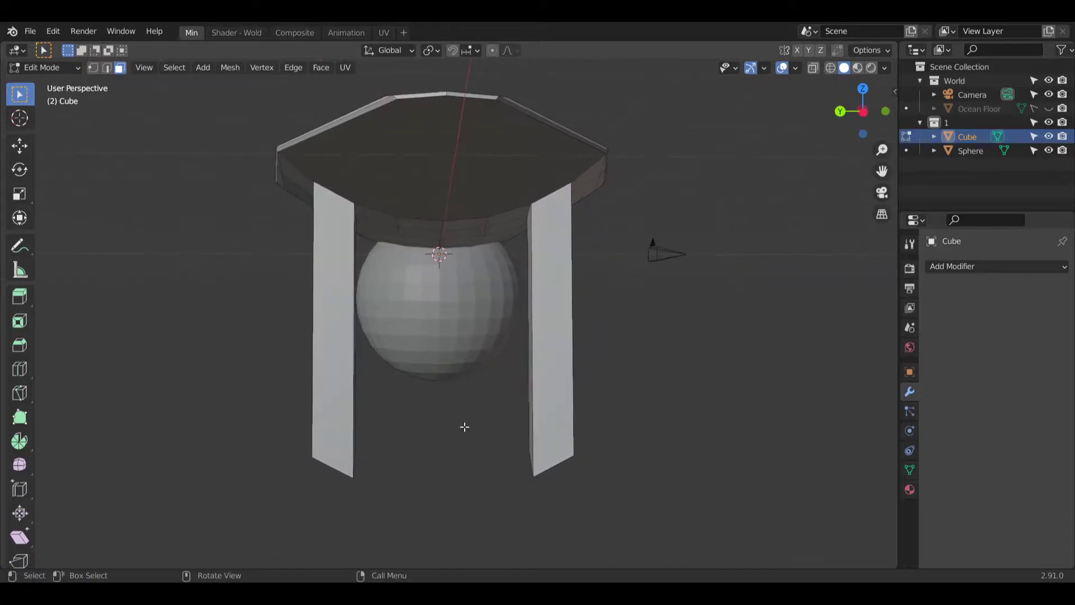
Step: Add three evenly spaced horizontal loop cuts across each of the two legs
left_click(19, 368)
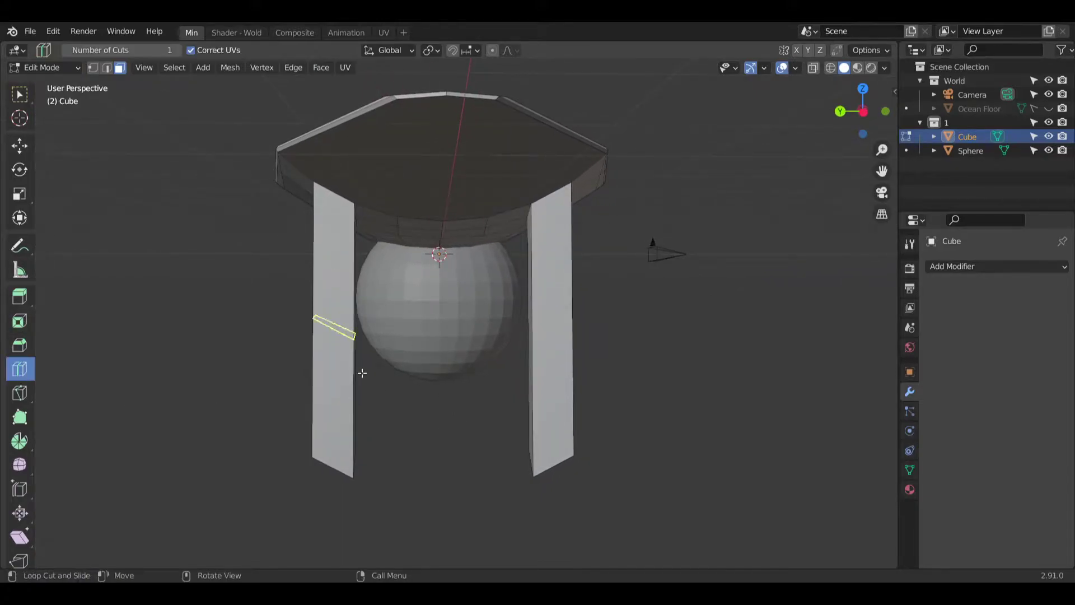
left_click(353, 338)
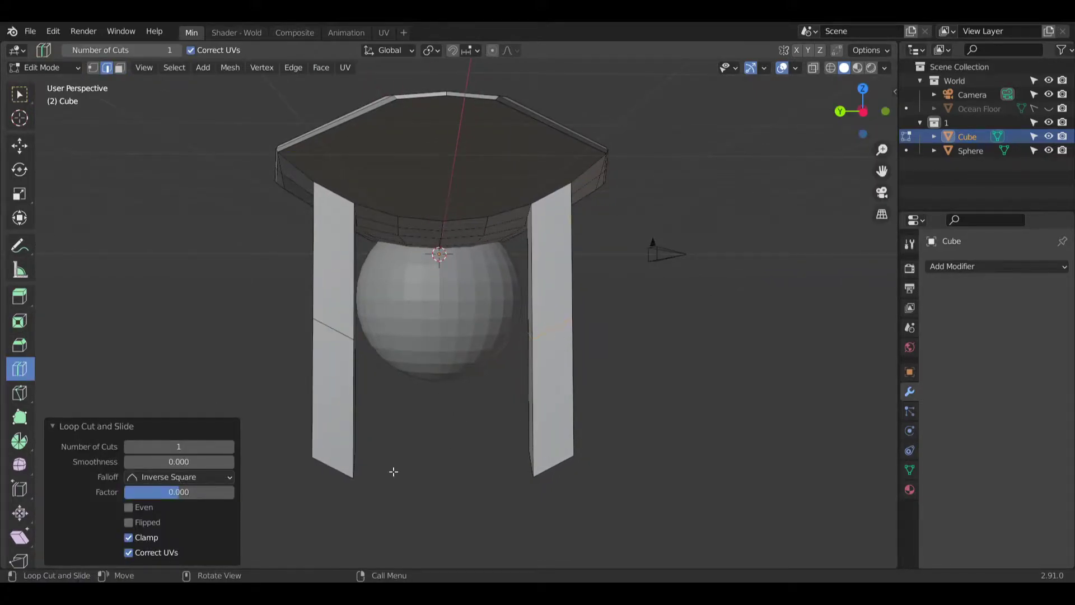
left_click(546, 273)
middle_click_drag(569, 392, 596, 332)
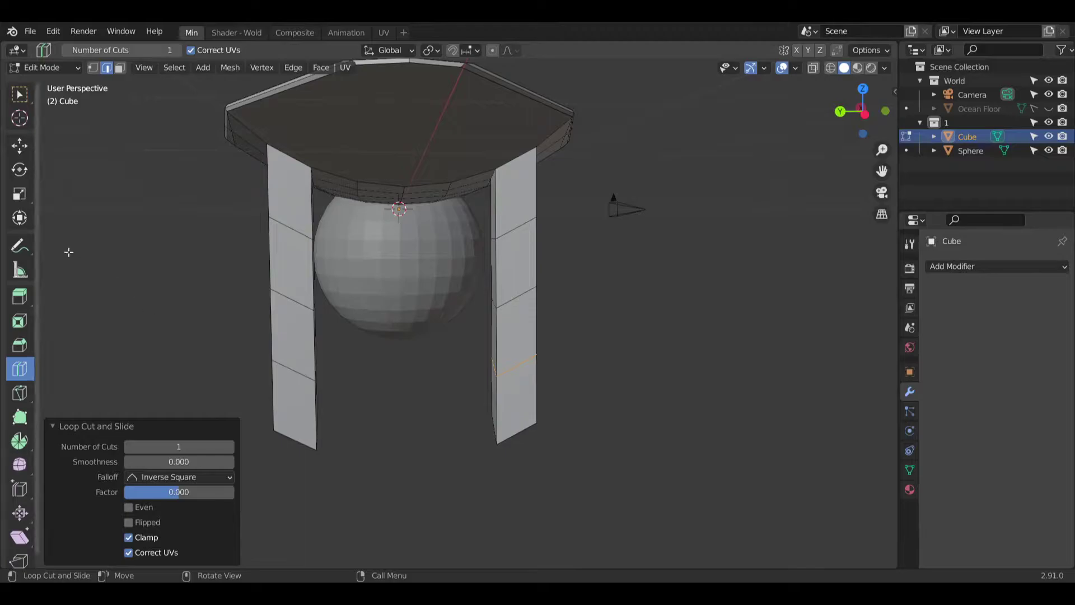
middle_click_drag(208, 230, 219, 243, "shift")
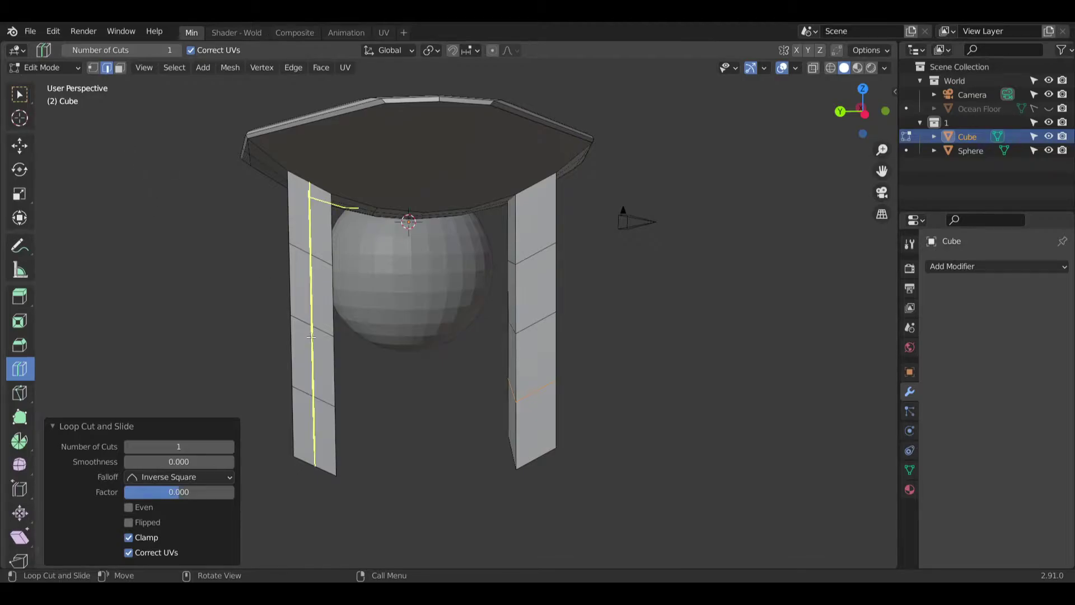
Step: Select the uppermost edge loop on both legs and scale them by 1.341 along Y to bend the legs outward
key("w")
left_click(328, 263, "alt")
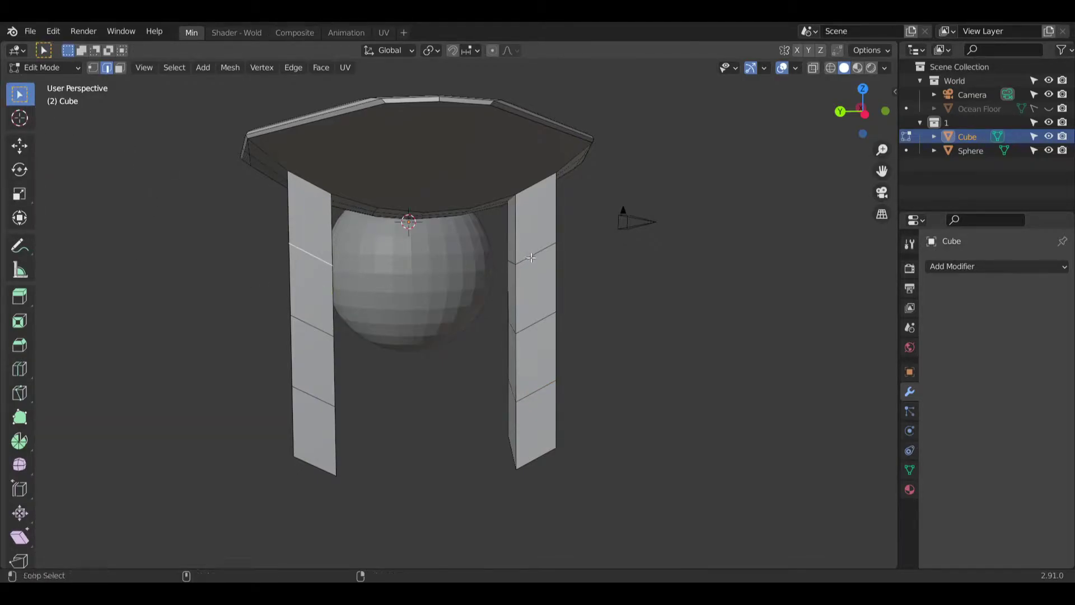
left_click(19, 193)
left_click_drag(366, 253, 346, 251)
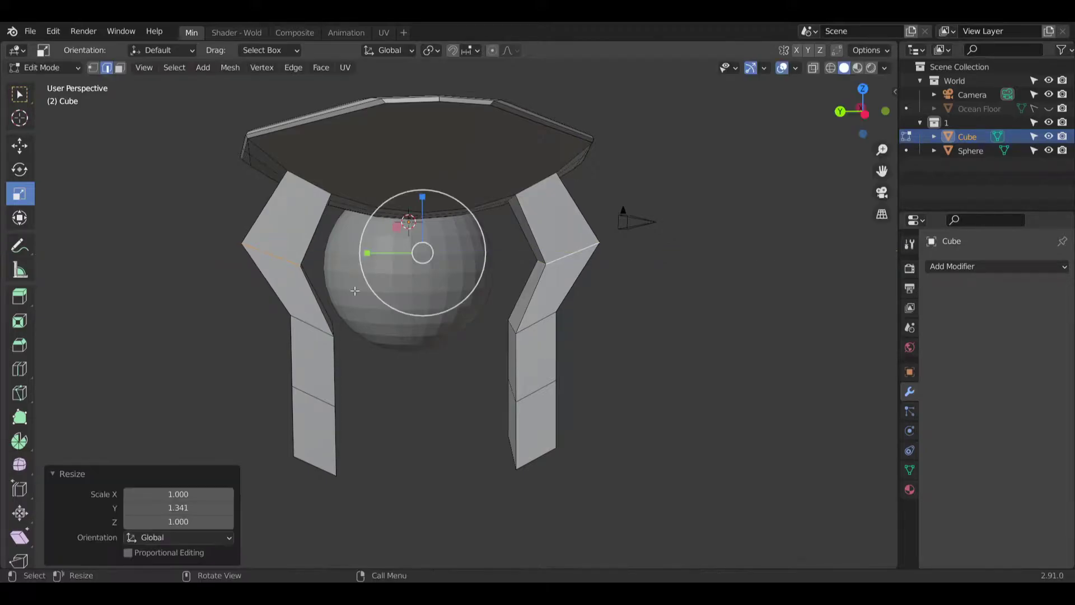
Step: Select the middle edge loops of both legs and try to shear them
left_click(311, 329, "alt")
left_click(539, 323, "alt")
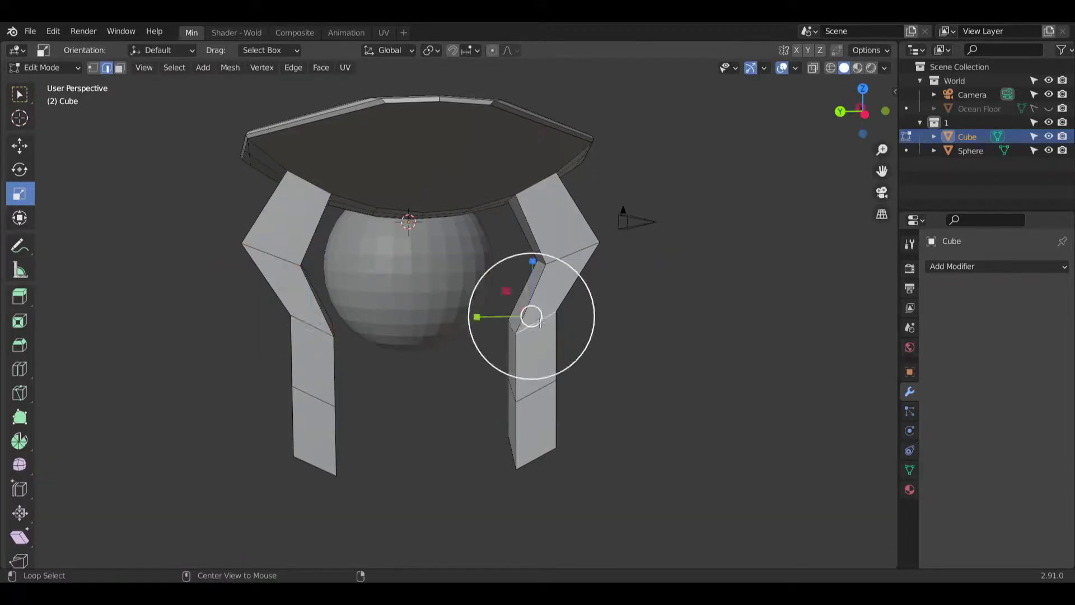
left_click(313, 330, "alt+shift")
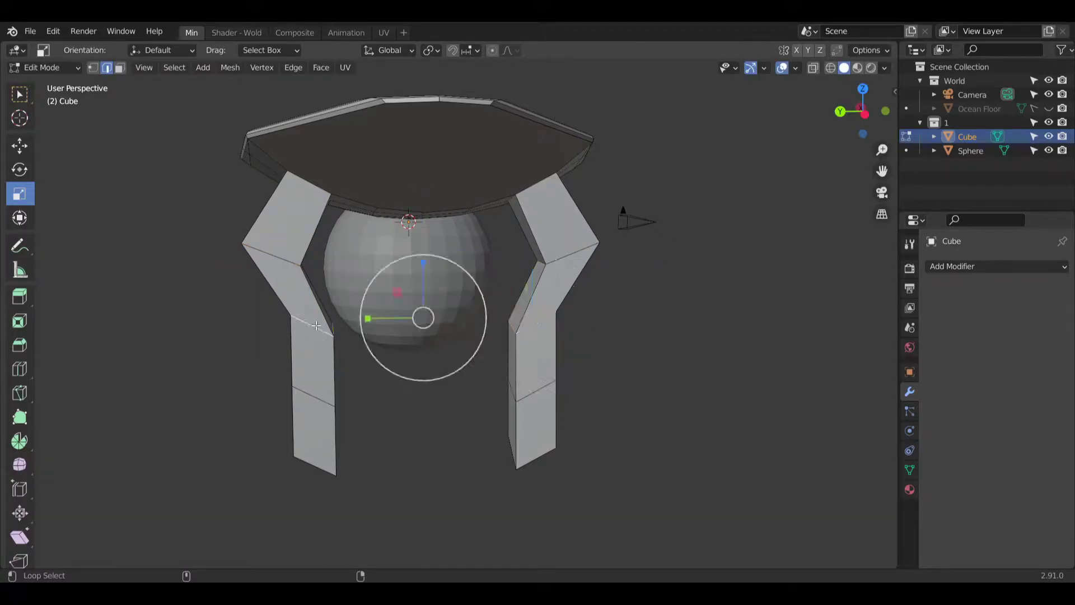
left_click(20, 512)
left_click(19, 537)
middle_click_drag(414, 293, 306, 277)
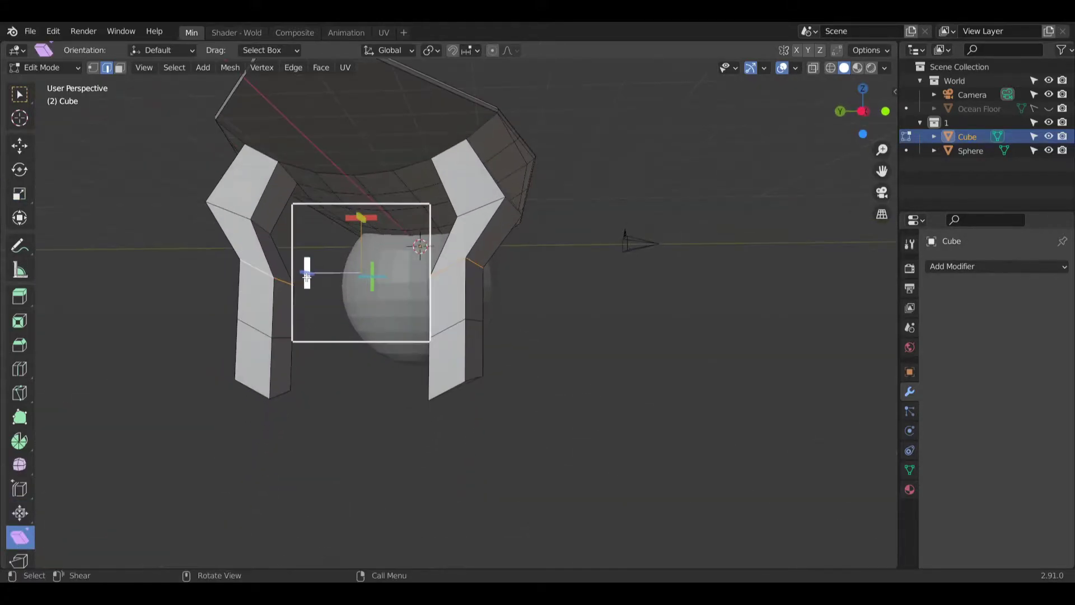
mouse_move(307, 260)
left_mouse_down()
mouse_move(310, 240)
mouse_move(307, 264)
left_mouse_up()
middle_click_drag(308, 263, 393, 310)
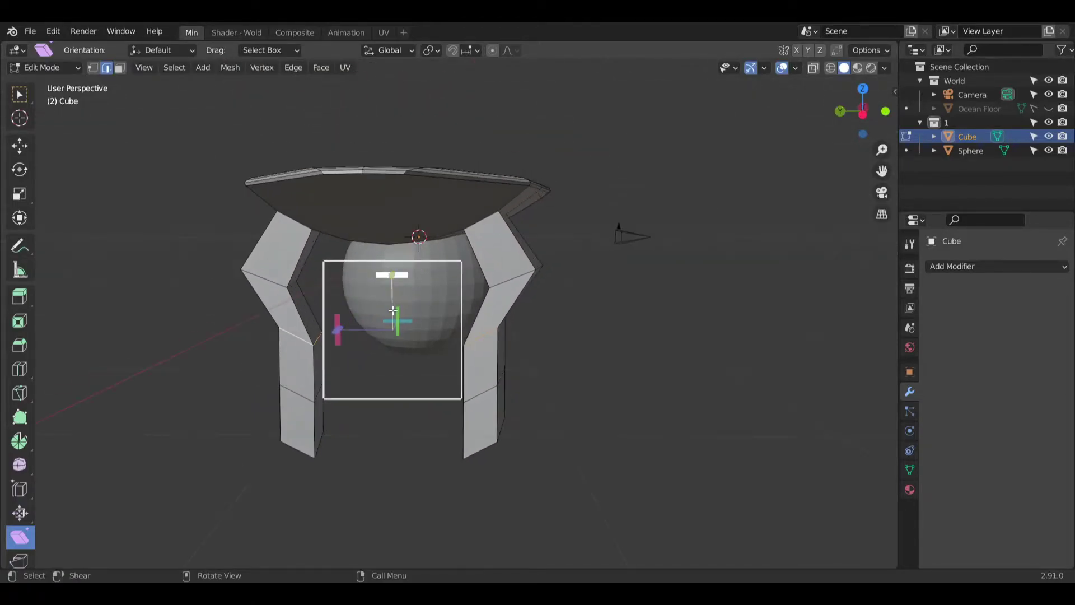
mouse_move(398, 310)
left_mouse_down()
mouse_move(408, 277)
mouse_move(396, 311)
left_mouse_up()
middle_click_drag(396, 312, 352, 350)
left_click(458, 433)
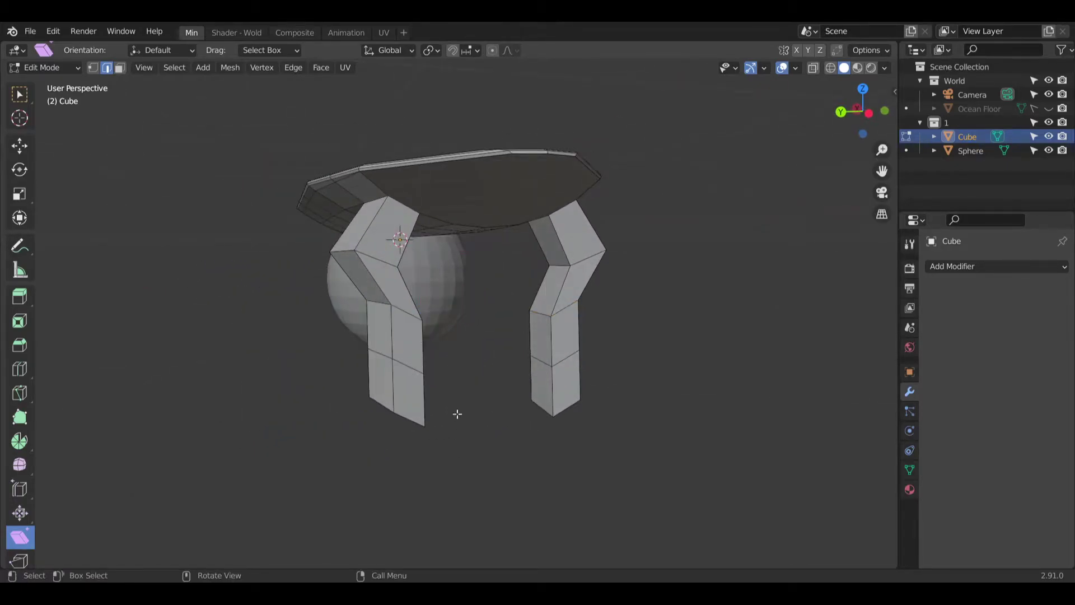
Step: Reselect the middle edge loops of both legs, try rotating them 15° about X and undo the rotation
middle_click_drag(442, 327, 336, 324)
left_click(311, 320)
left_click(538, 315, "alt+shift")
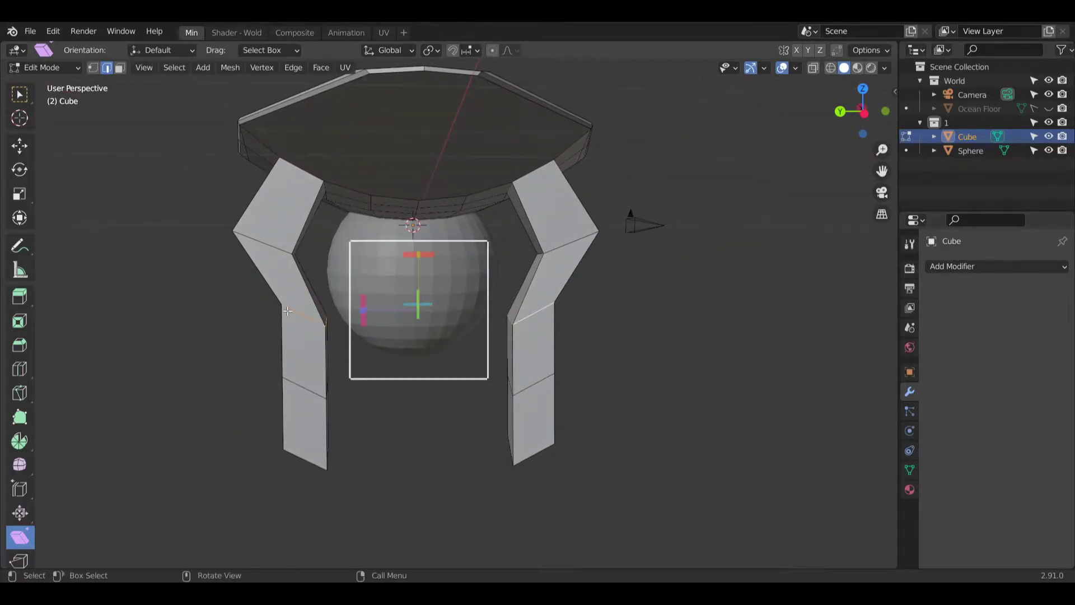
left_click(19, 170)
mouse_move(435, 264)
left_mouse_down()
mouse_move(454, 273)
mouse_move(454, 262)
left_mouse_up()
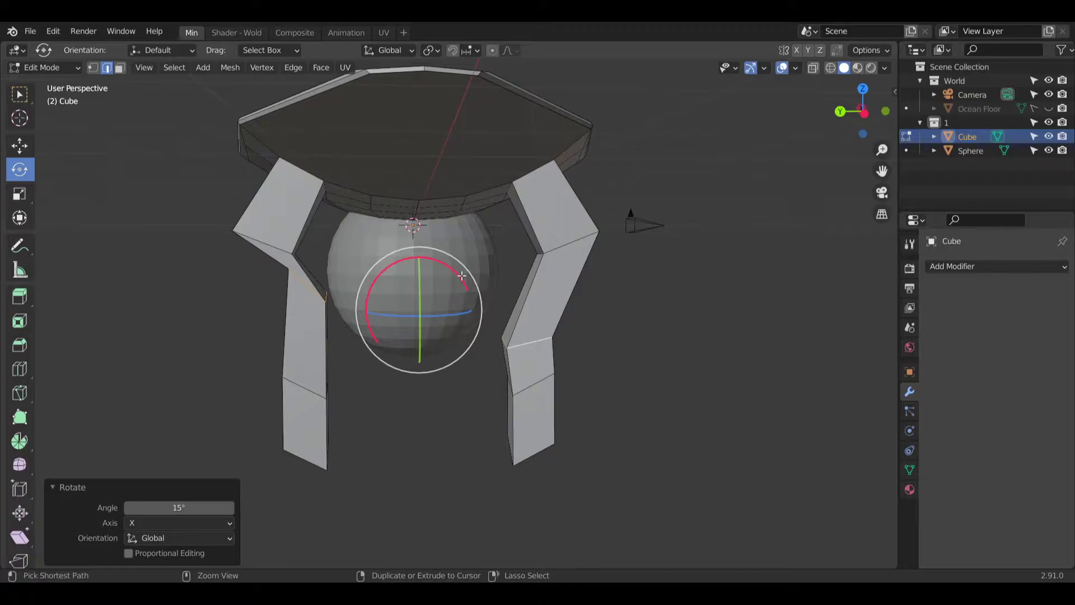
key("ctrl+z")
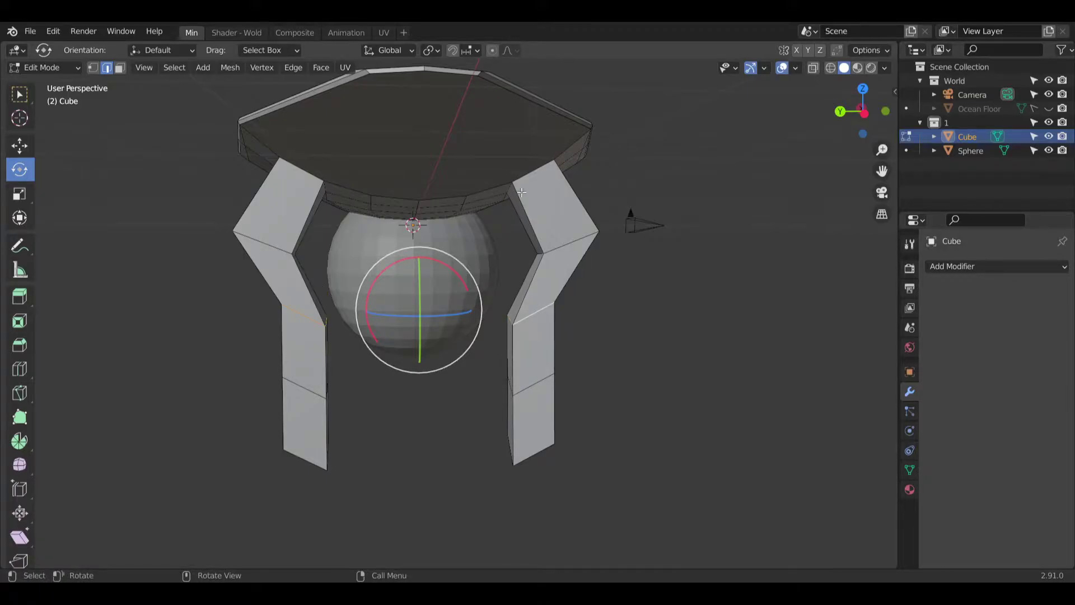
Step: Undo the outward scaling and the loop cuts on both legs
mouse_move(519, 269)
middle_mouse_down()
mouse_move(427, 293)
mouse_move(506, 280)
middle_mouse_up()
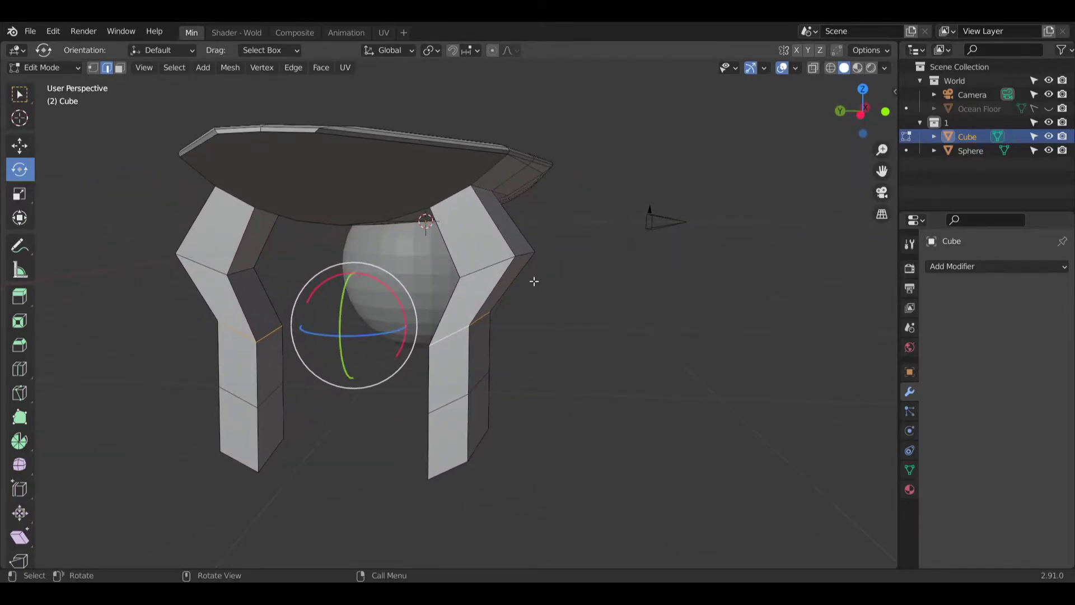
key("ctrl+z")
key("ctrl+z")
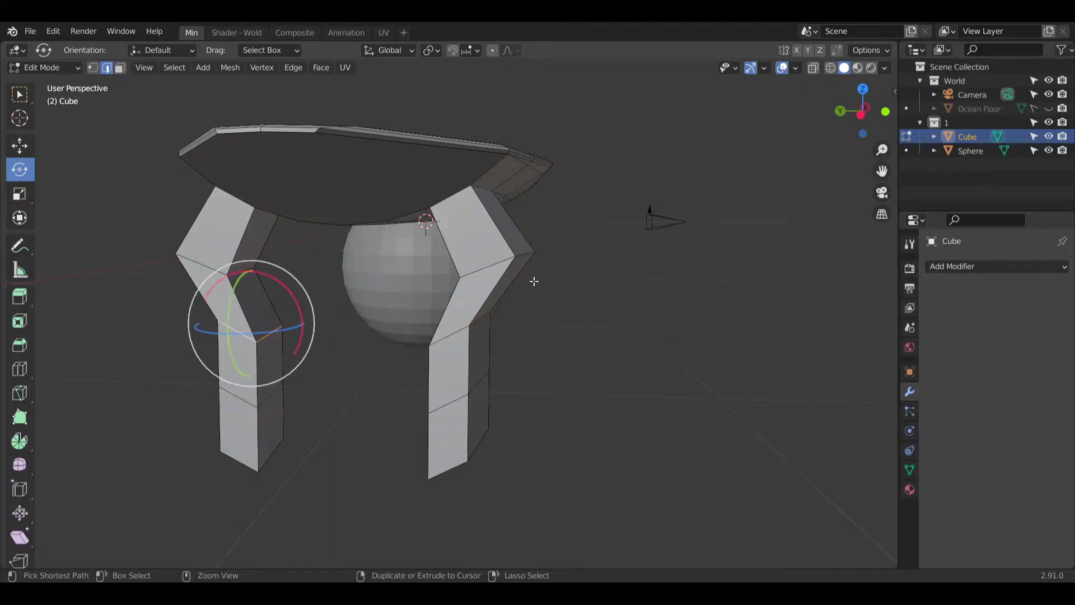
key("ctrl+z")
key("ctrl+z")
key("ctrl+z")
key("ctrl+z")
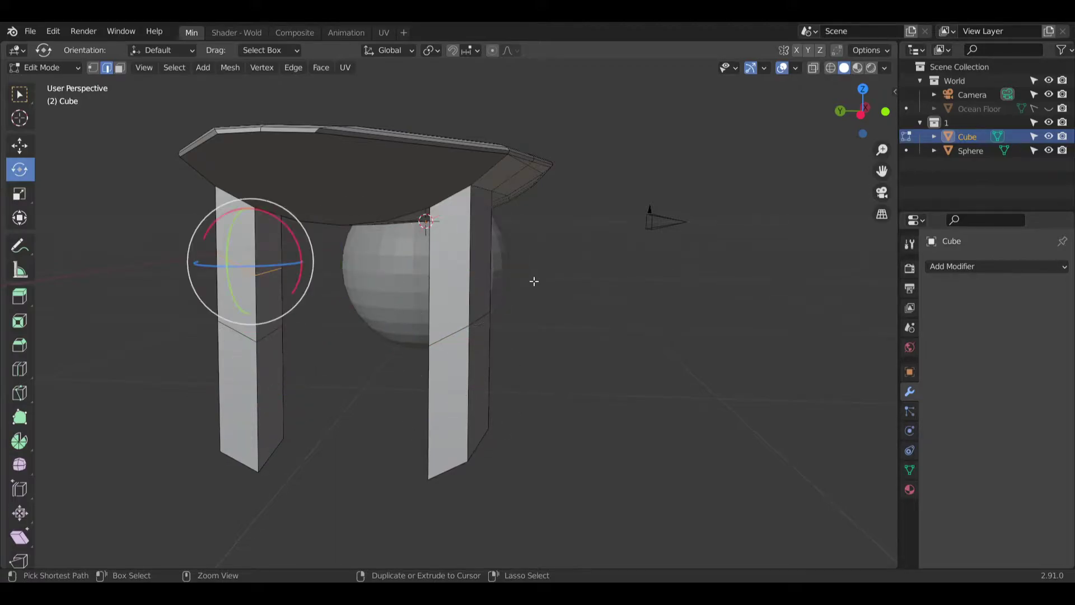
Step: Switch to face selection, select the lower end face of the -Y leg and set the Left Orthographic view
key("3")
middle_click_drag(224, 455, 438, 256)
middle_click_drag(97, 221, 504, 196)
left_click(877, 119)
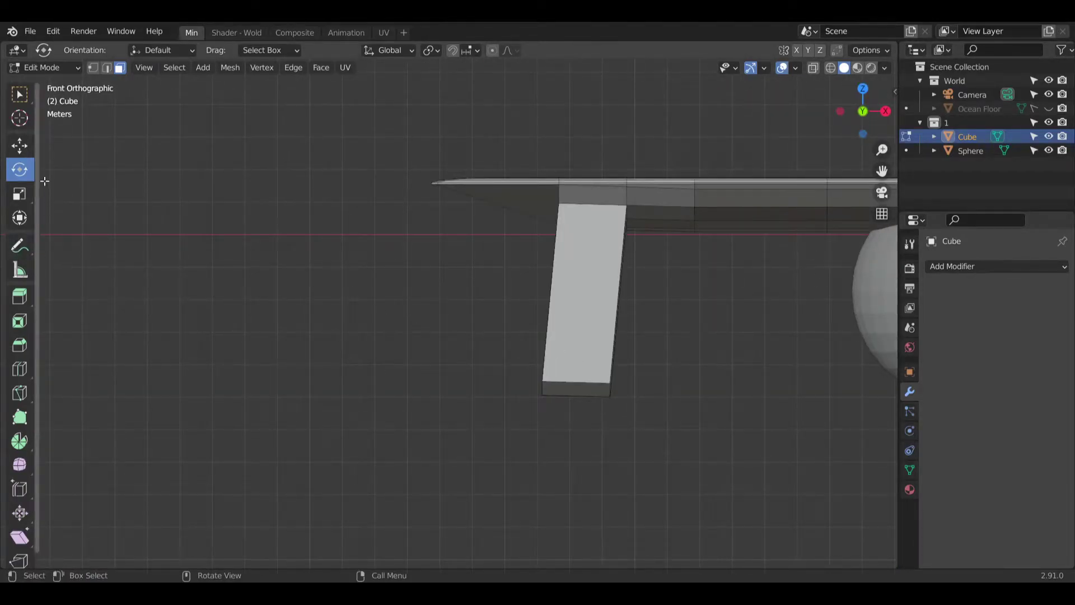
left_click(20, 94)
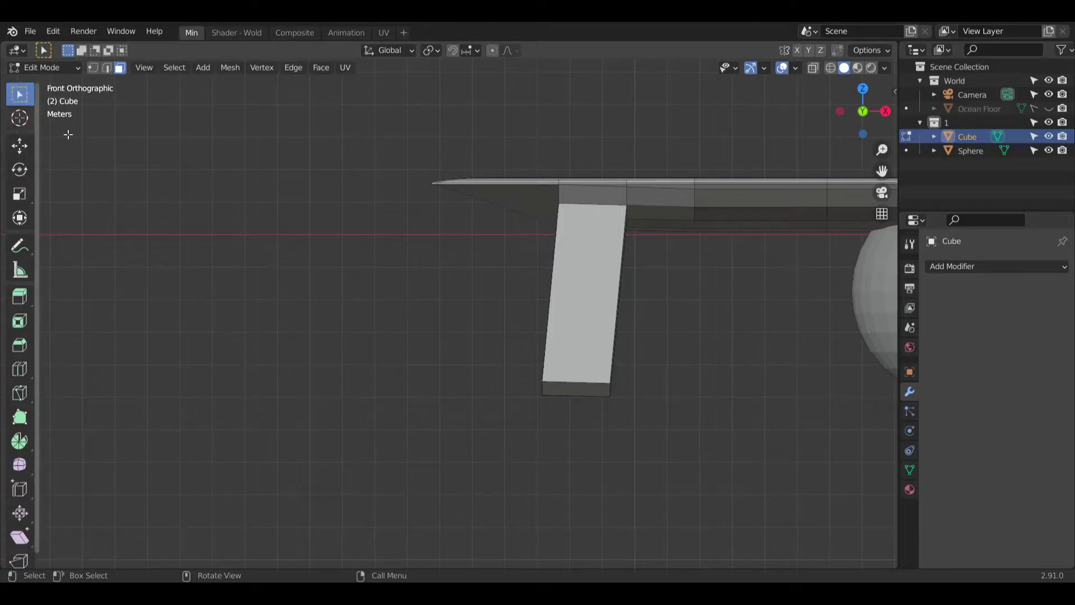
left_click(588, 390)
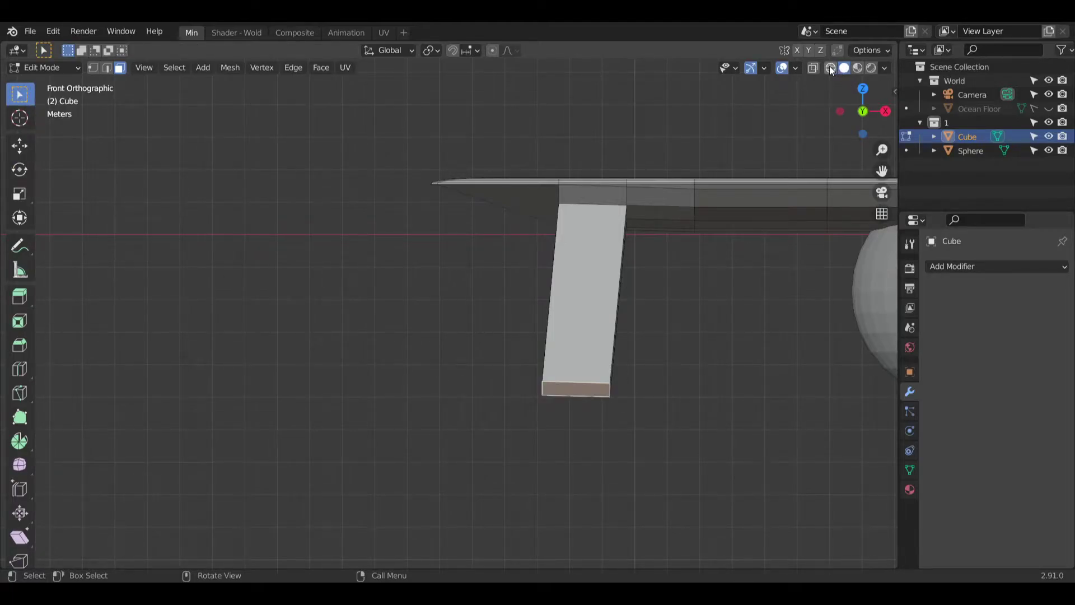
left_click(840, 111)
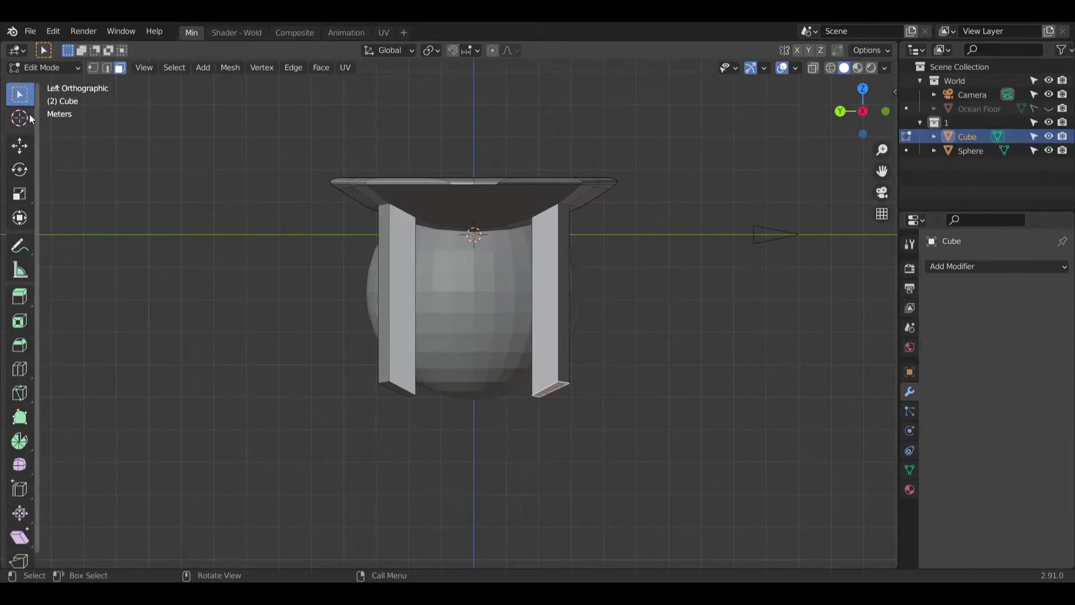
Step: Rotate the selected leg end face 50° about the global X axis
left_click(19, 169)
left_click_drag(598, 371, 605, 404)
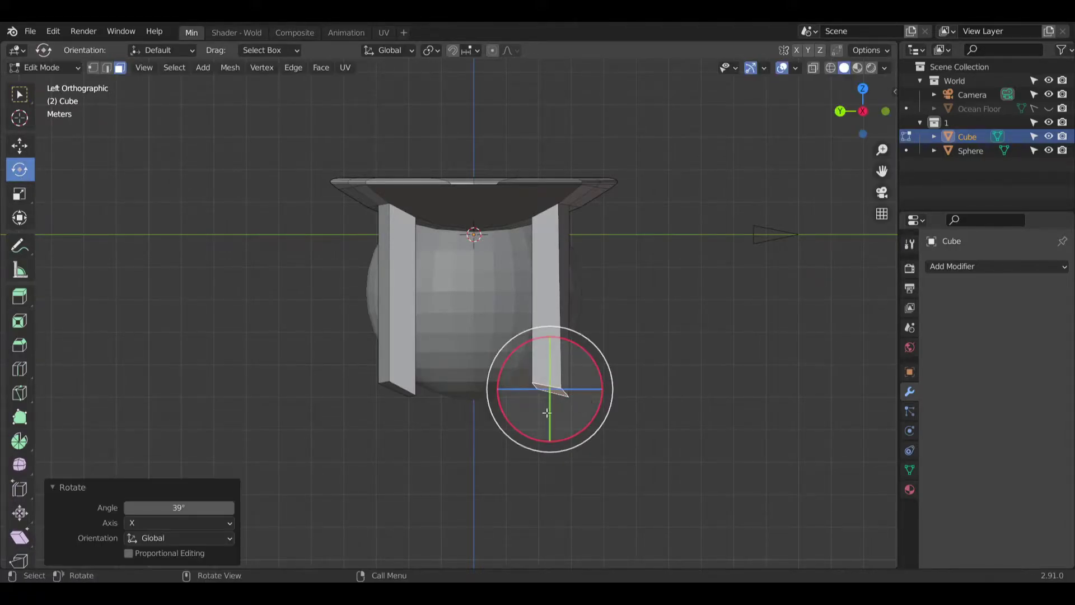
left_click(202, 514)
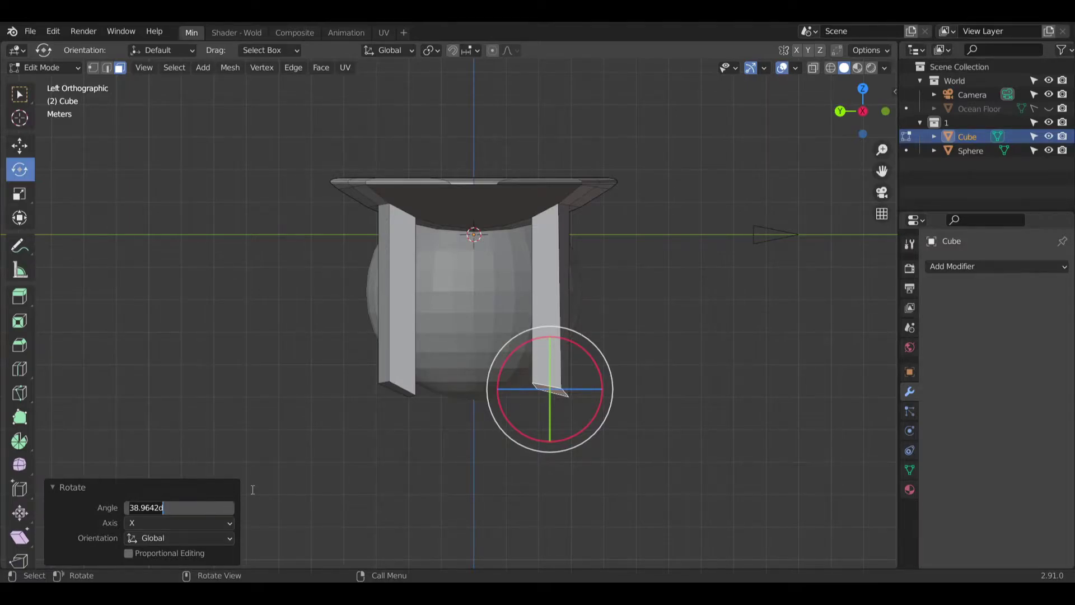
type("50")
key("Return")
left_click(207, 506)
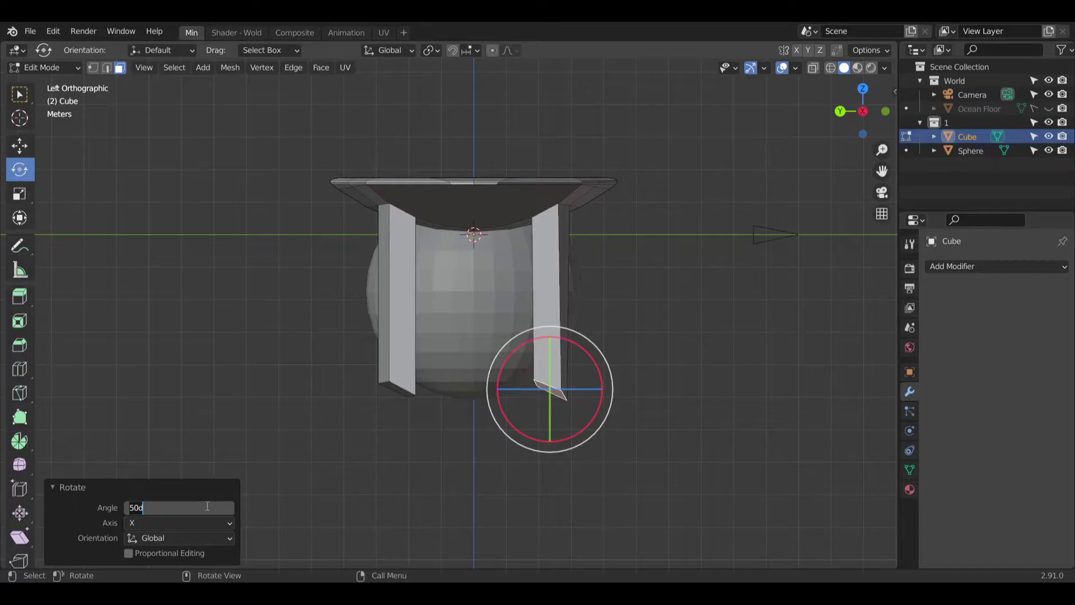
key("Return")
Step: Rotate the lower end face of the opposite leg -70° about the global X axis
middle_click_drag(521, 336, 411, 389)
middle_click_drag(255, 391, 185, 382)
left_click_drag(132, 382, 112, 424)
left_click(152, 505)
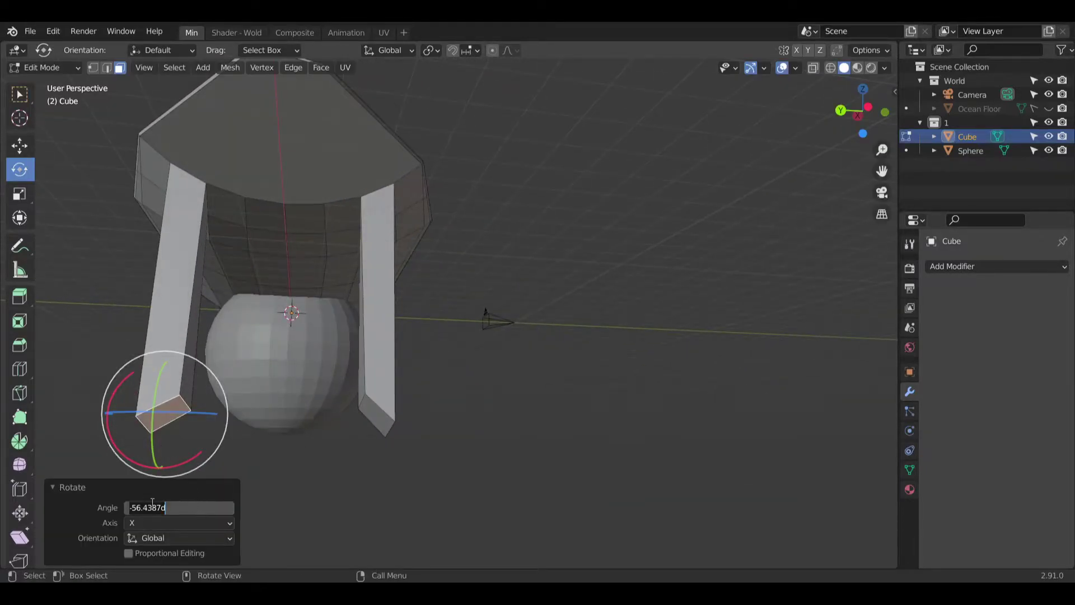
type("-70")
key("Return")
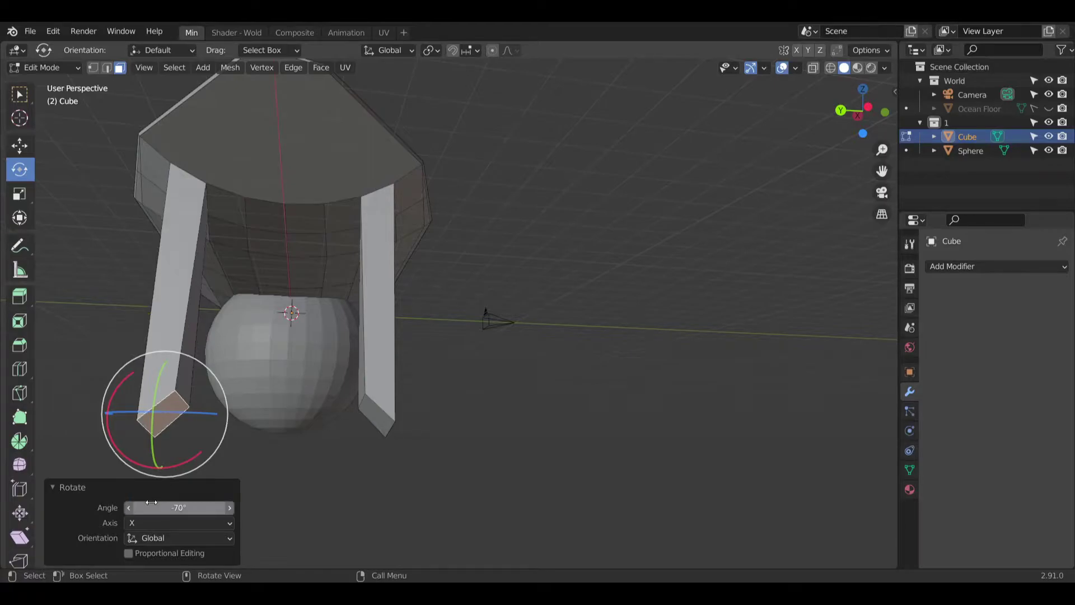
middle_click_drag(233, 403, 381, 373)
Step: Select the angled lower end faces of both legs and delete them
left_click(20, 95)
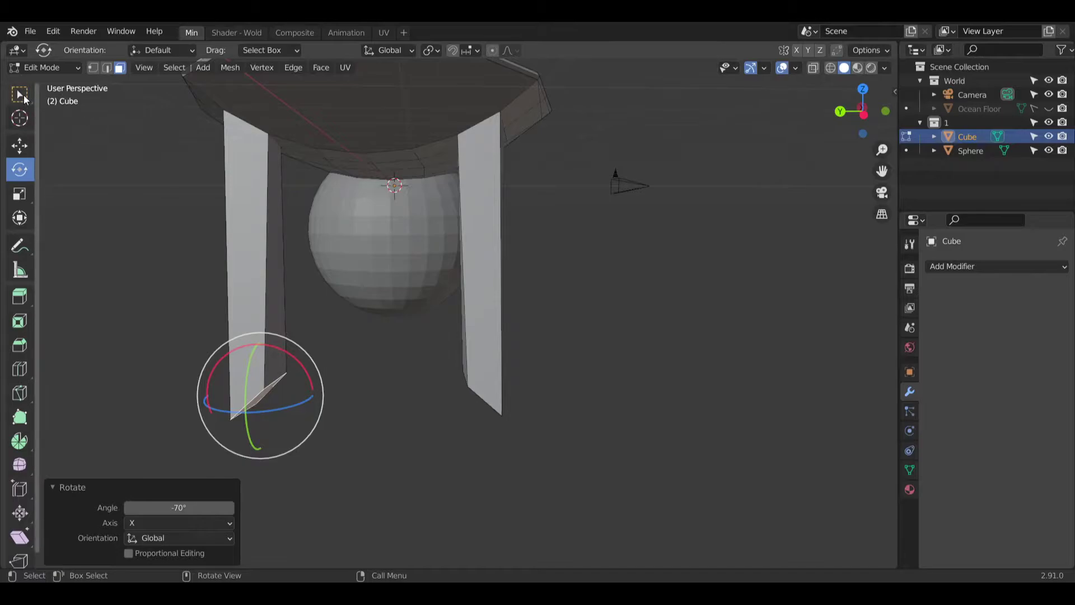
middle_click_drag(168, 333, 280, 408, "shift")
scroll(272, 413, "up", 3)
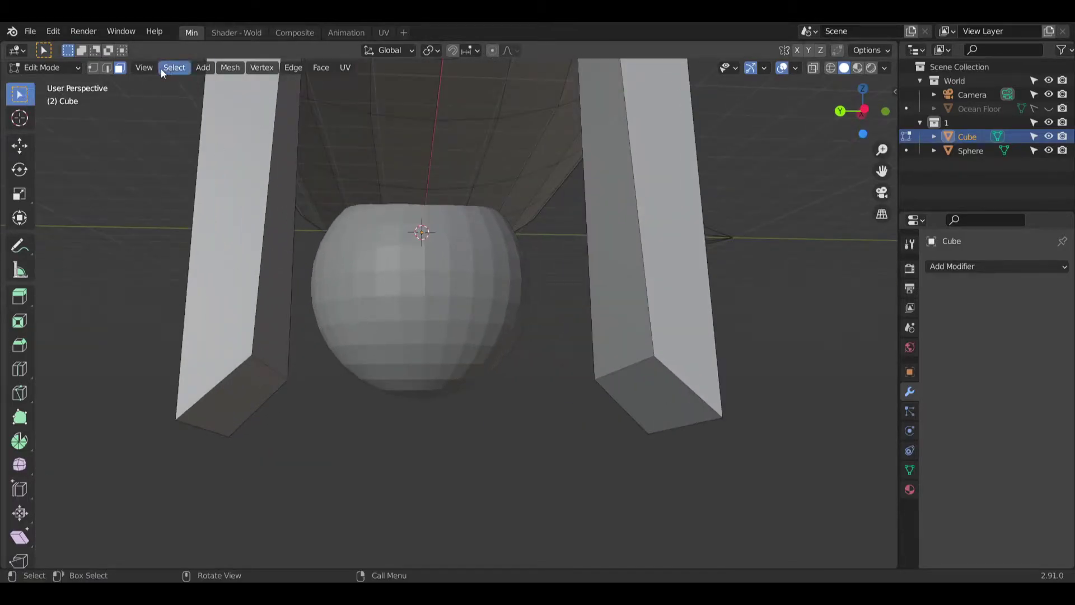
left_click(244, 392)
left_click(639, 395, "shift")
right_click(640, 398)
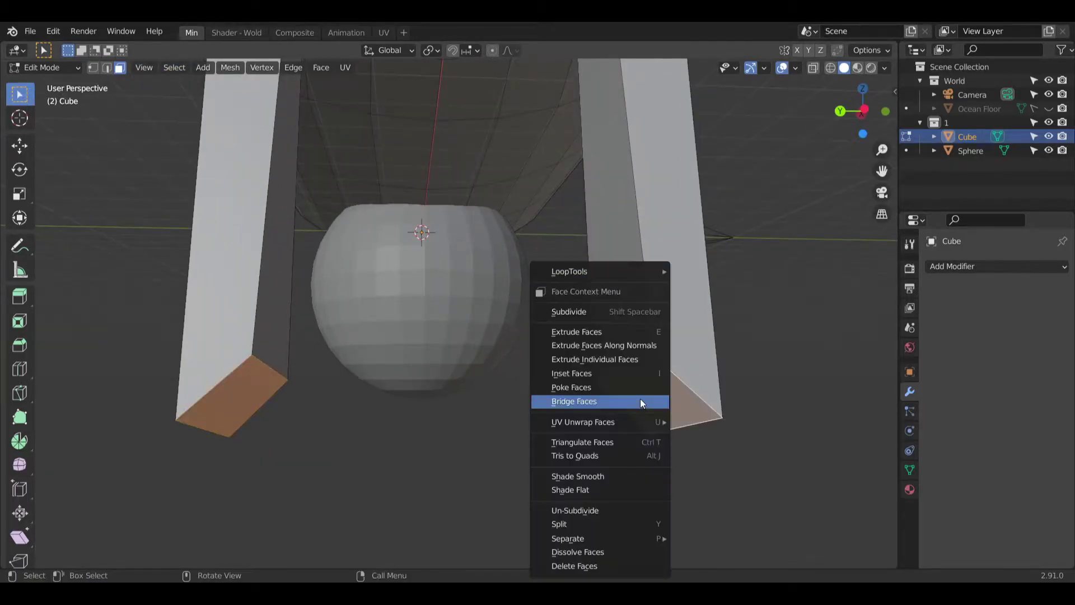
key("x")
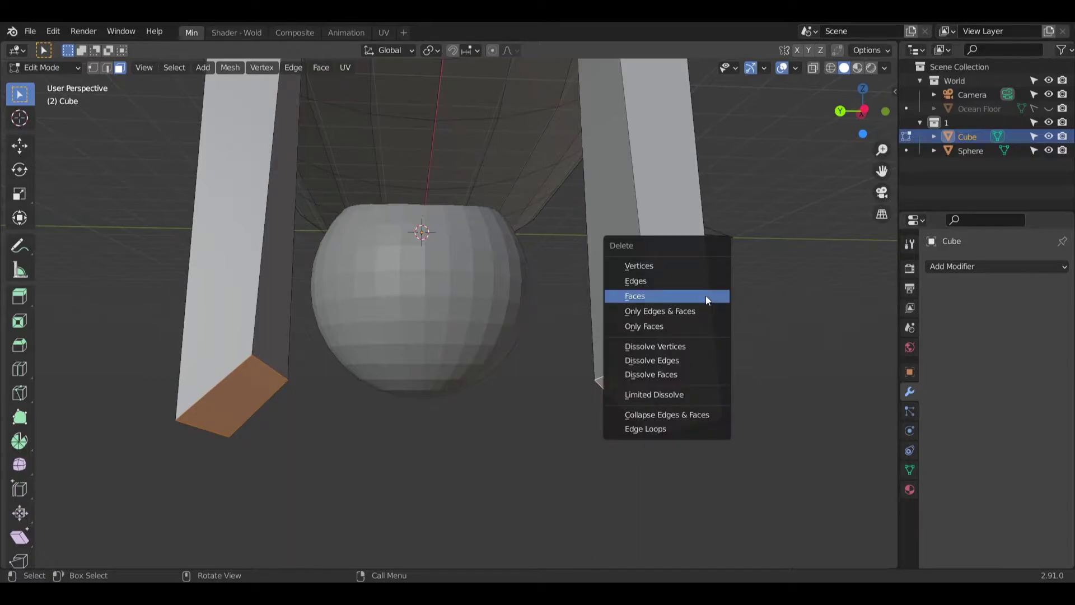
left_click(706, 296)
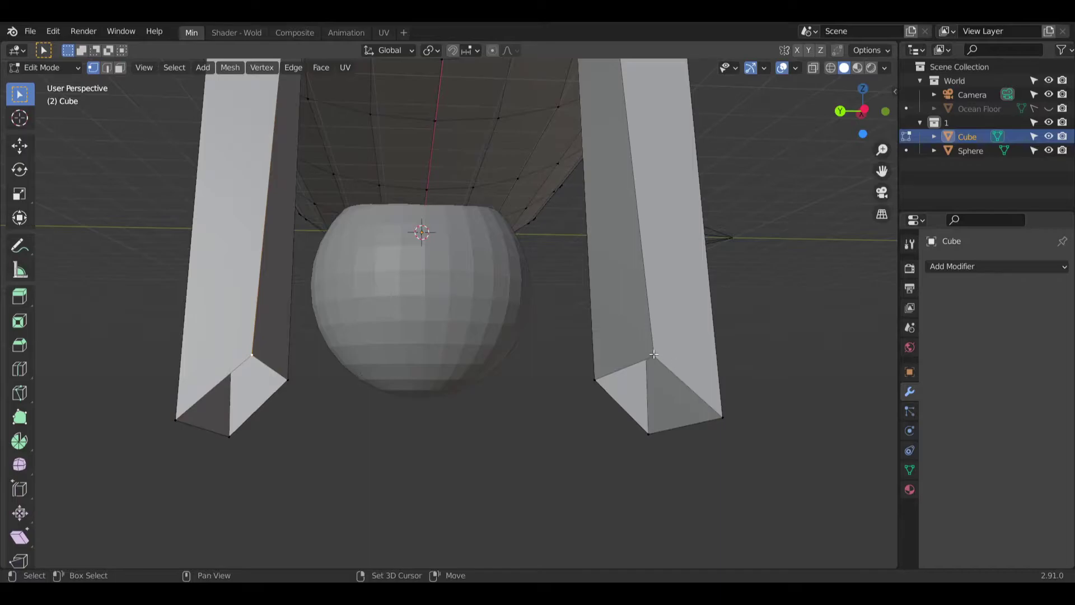
Step: In vertex selection, connect the inner lower corners of both legs with edges and fill the face between them
middle_click_drag(653, 396, 319, 382)
key("f")
left_click(317, 386)
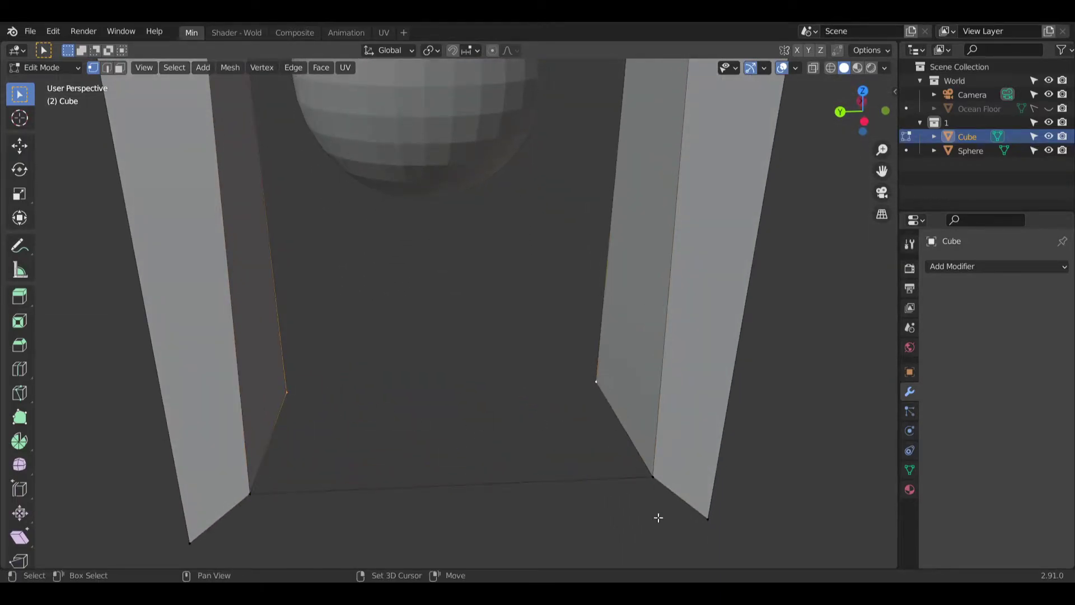
key("f")
middle_click_drag(471, 482, 411, 304)
Step: Fill the remaining sides between the legs' open ends to close the crossbar joining them
left_click(229, 345)
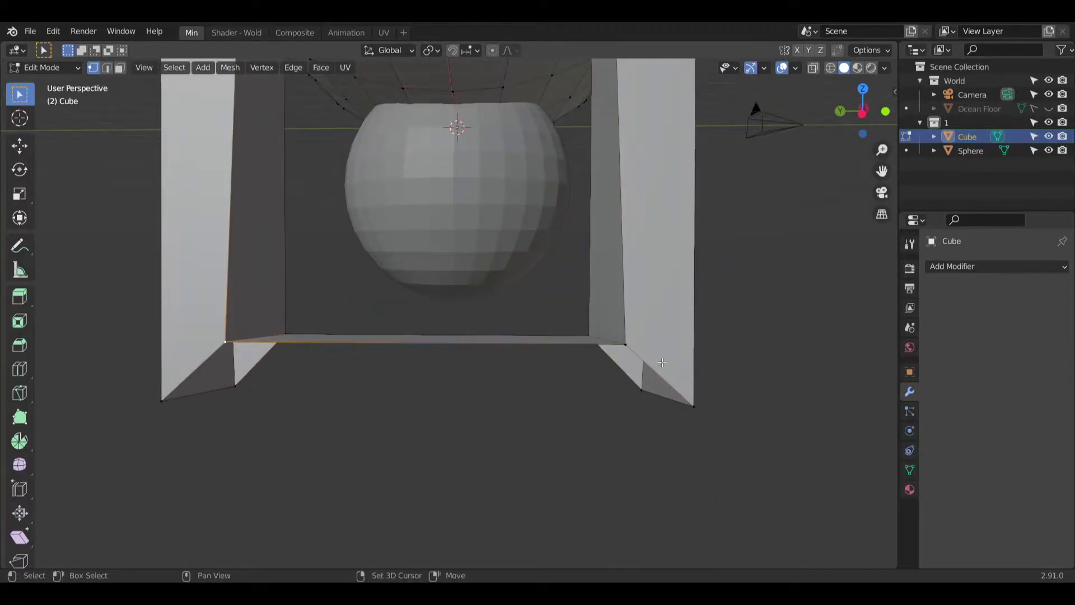
middle_click_drag(197, 437, 271, 359)
middle_click_drag(274, 404, 448, 227)
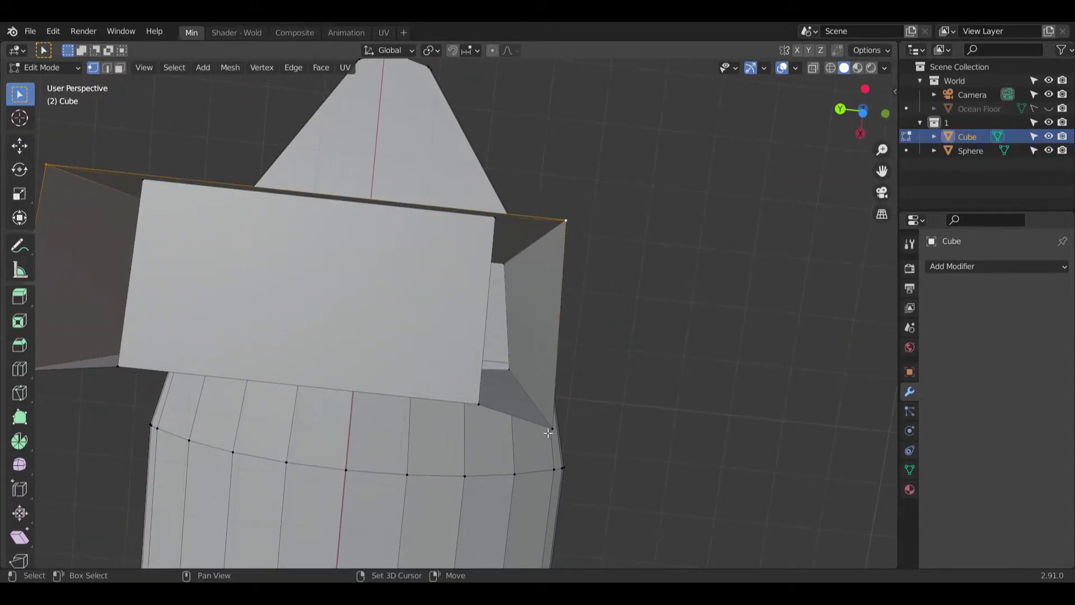
middle_click_drag(412, 338, 466, 313, "shift")
middle_click_drag(178, 374, 192, 211)
left_click(760, 242, "shift")
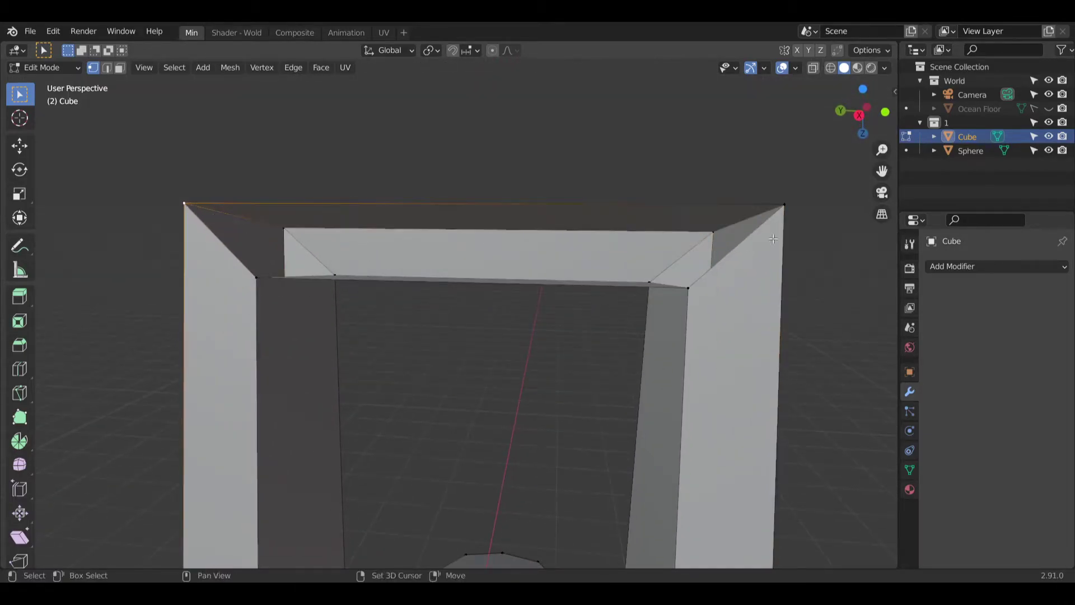
left_click(785, 204, "shift")
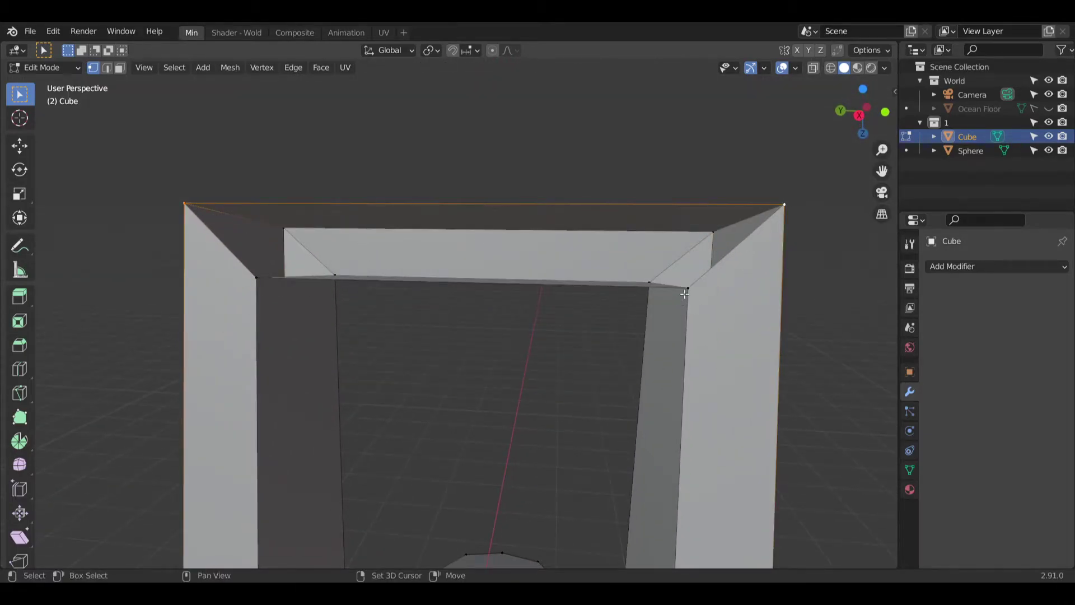
left_click(257, 279, "shift")
middle_click_drag(400, 158, 561, 313)
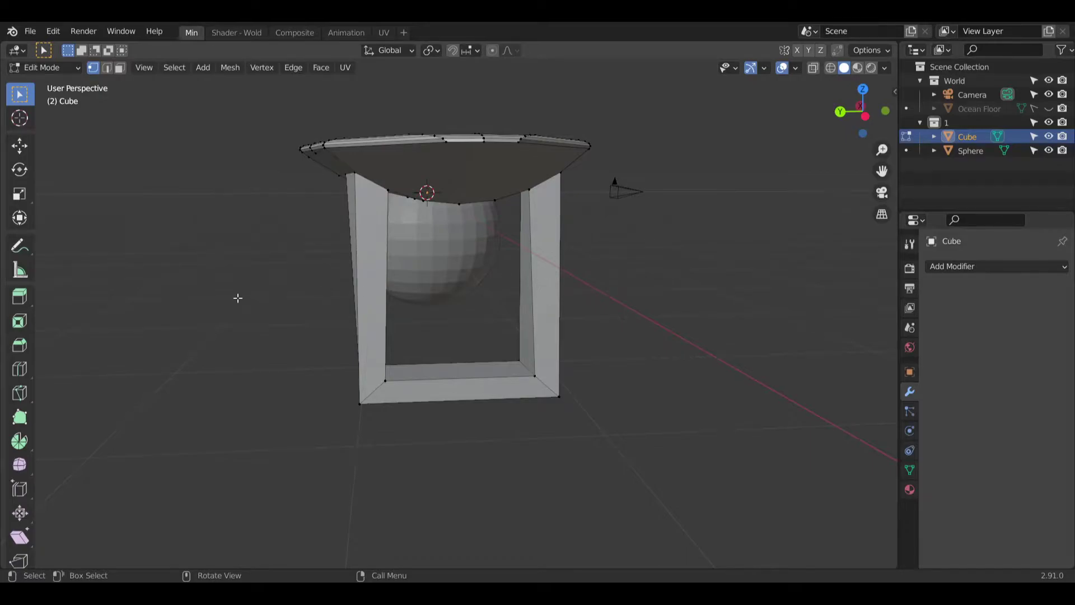
Step: Add one loop cut midway on each leg and one at the middle of the crossbar
left_click(19, 368)
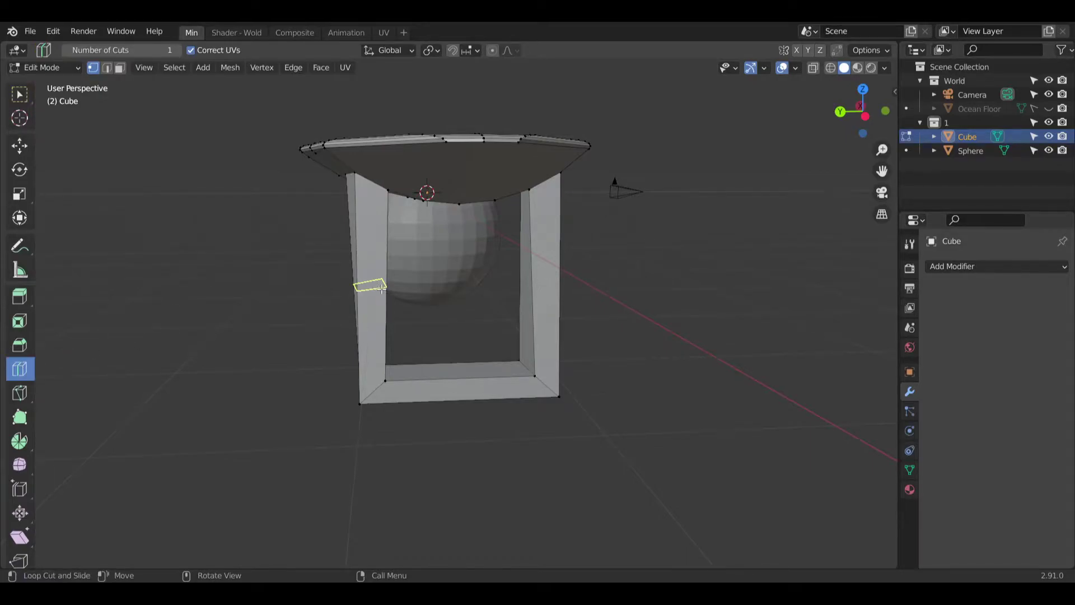
left_click(389, 288)
left_click(545, 293)
middle_click_drag(545, 293, 432, 409)
left_click(427, 416)
Step: In edge selection, select the middle loops of both legs and scale them outward along Y
left_click(107, 67)
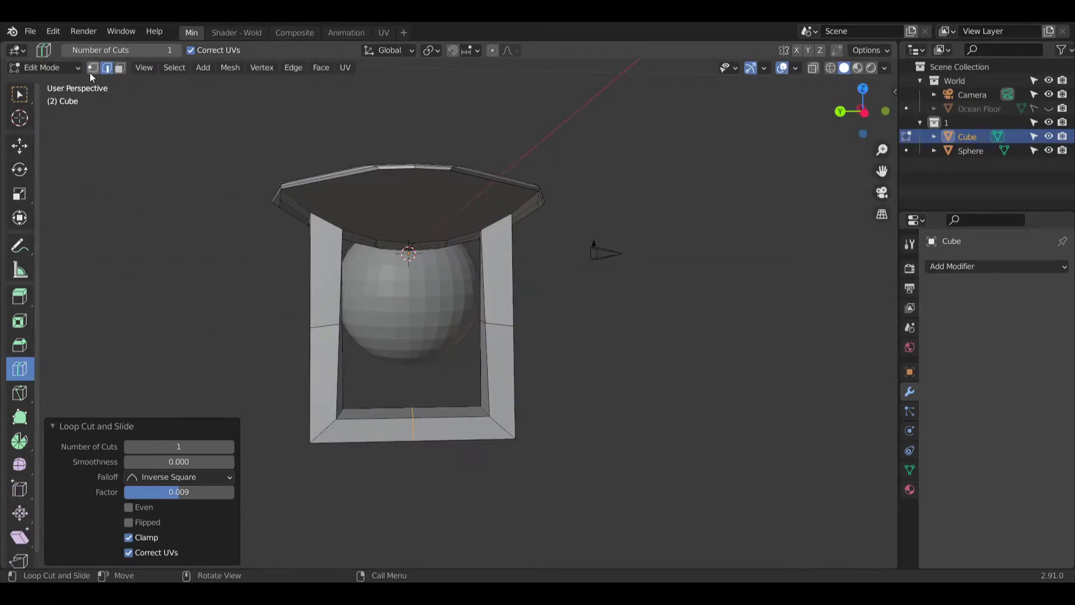
left_click(20, 94)
left_click(328, 325)
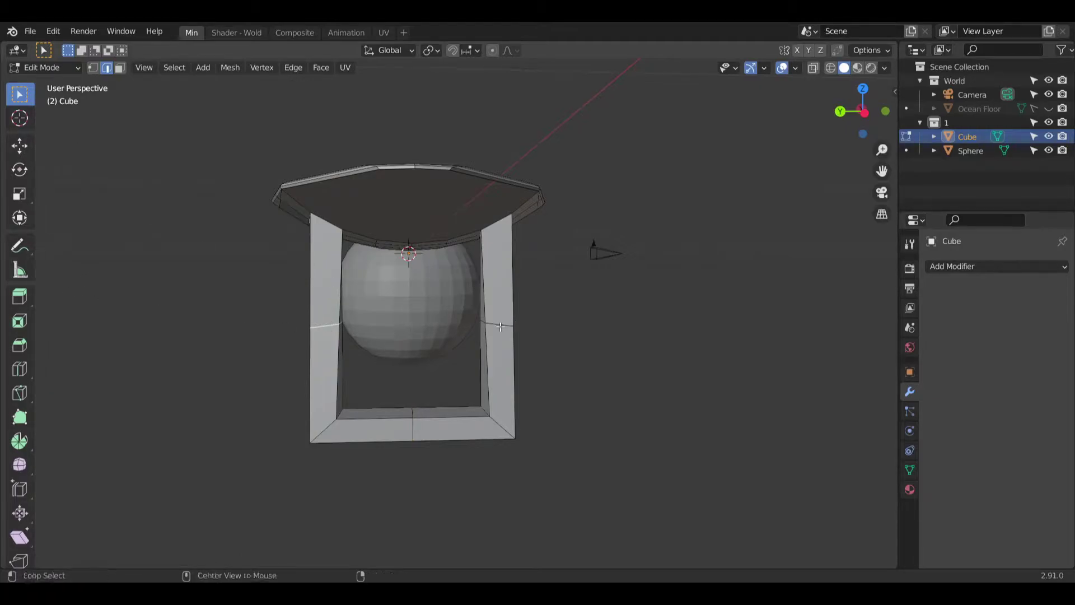
left_click(20, 194)
left_click_drag(359, 324, 328, 321)
Step: Try to scale the crossbar's middle edges along Z
left_click(413, 428)
mouse_move(413, 377)
left_mouse_down()
mouse_move(411, 389)
mouse_move(416, 382)
left_mouse_up()
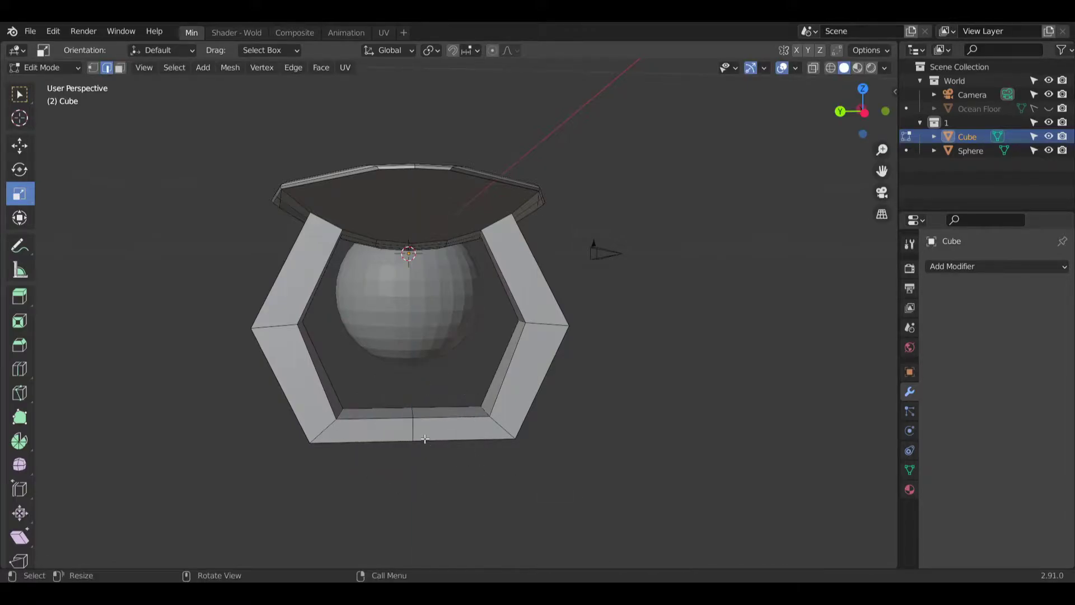
left_click(414, 416)
left_click_drag(412, 372, 415, 386)
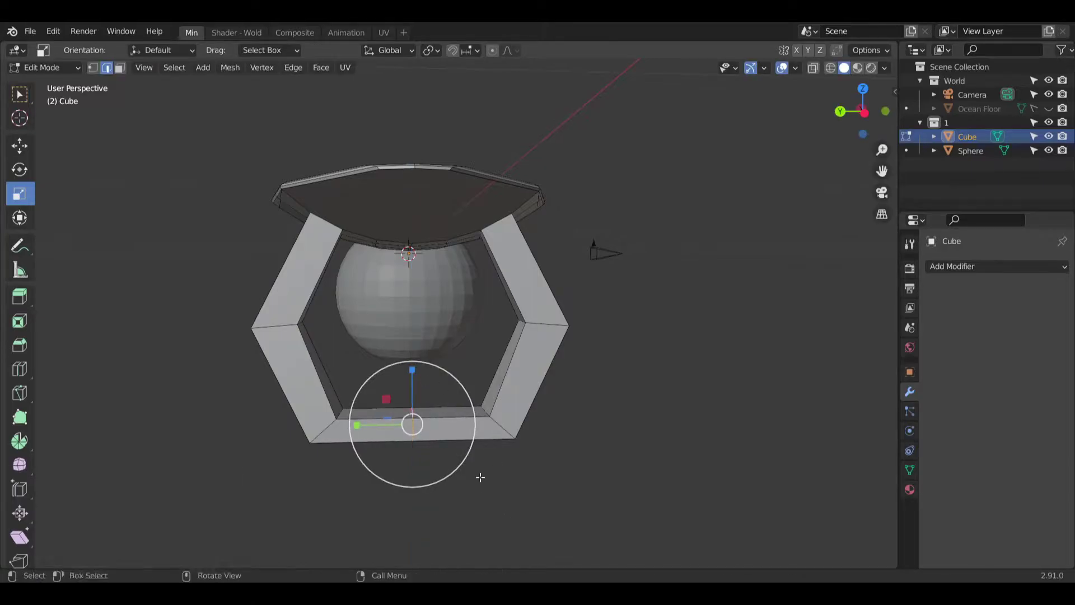
left_click(413, 430)
left_click_drag(413, 373, 414, 379)
middle_click_drag(414, 378, 465, 398)
left_click_drag(428, 435, 415, 431)
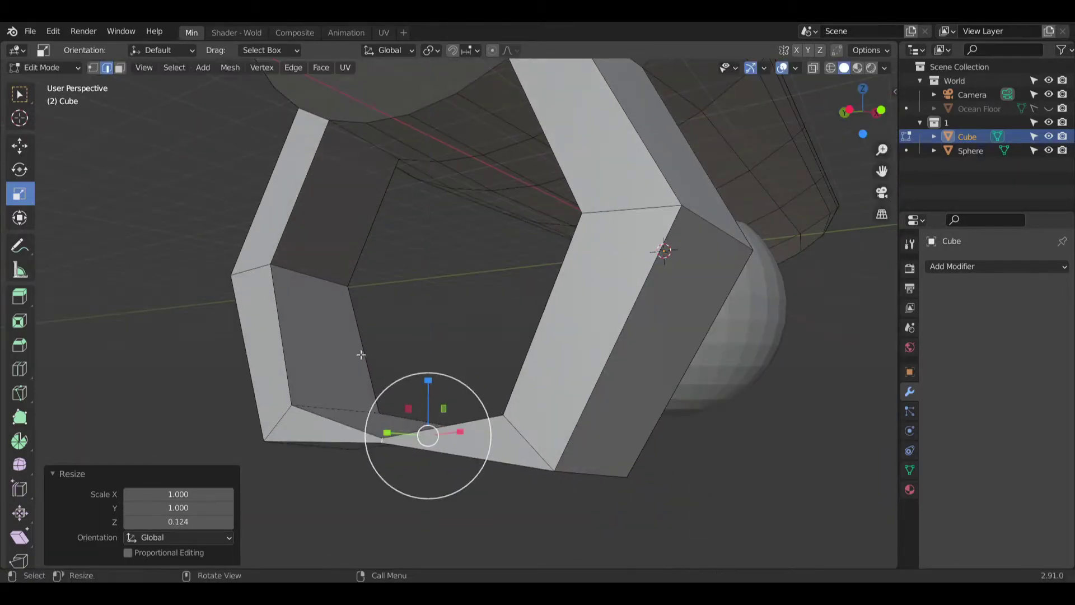
Step: Move the crossbar's middle edge loop down along Z so the crossbar forms a shallow V
middle_click_drag(414, 432, 444, 397)
left_click(417, 363)
middle_click_drag(416, 363, 168, 185)
left_click(20, 145)
left_click_drag(383, 289, 384, 338)
middle_click_drag(448, 288, 511, 247)
left_click(745, 305)
scroll(509, 250, "down", 3)
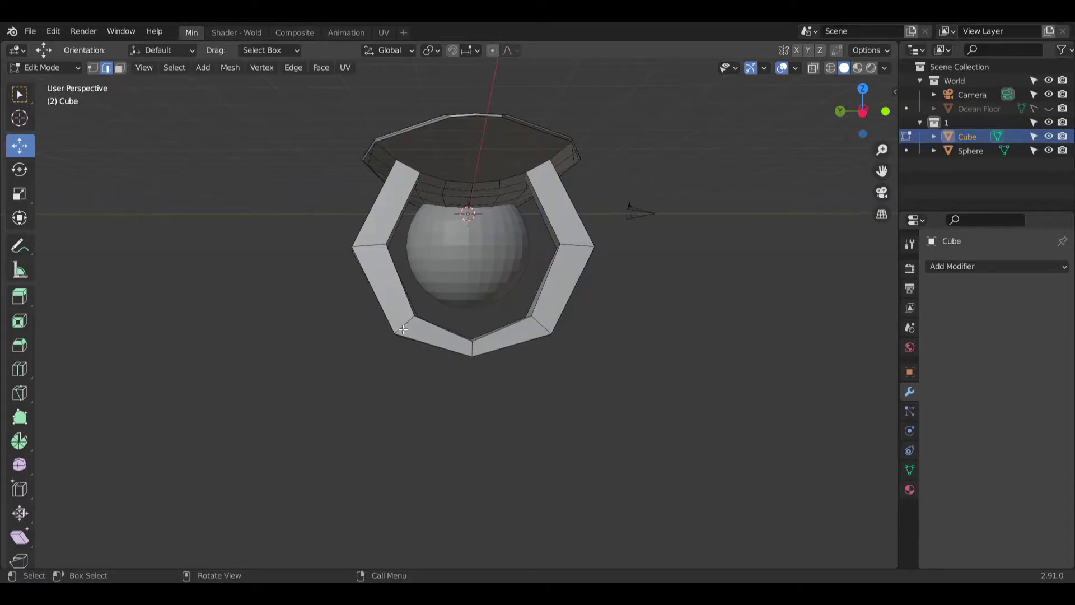
Step: In face selection, select the front faces of the frame from one leg through the crossbar to the other leg
middle_click_drag(436, 176, 445, 247)
scroll(433, 188, "up", 5)
scroll(433, 189, "down", 3)
scroll(471, 208, "down", 3)
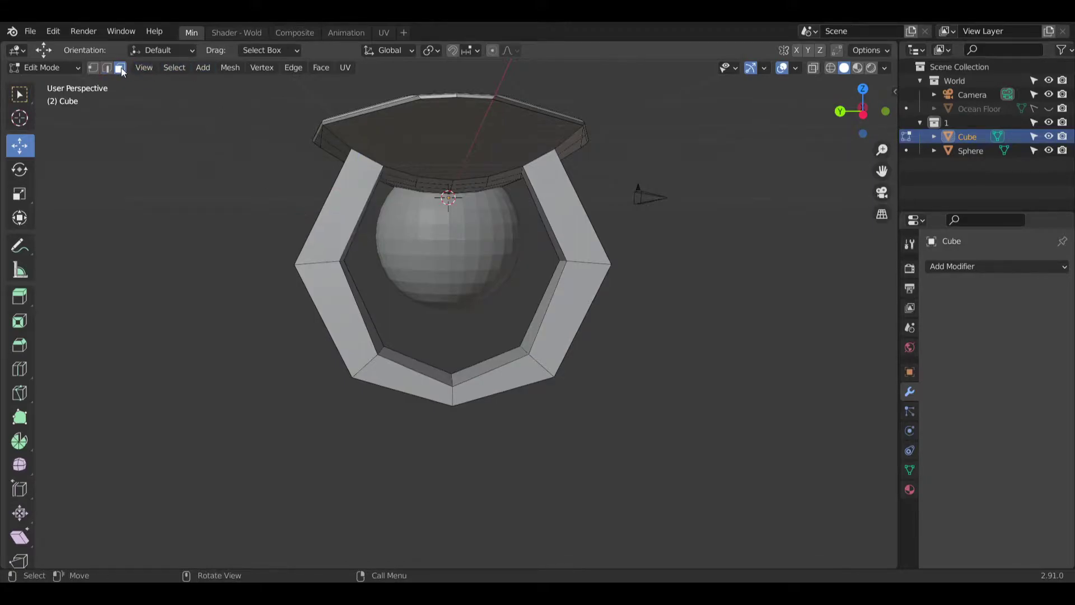
left_click(348, 176)
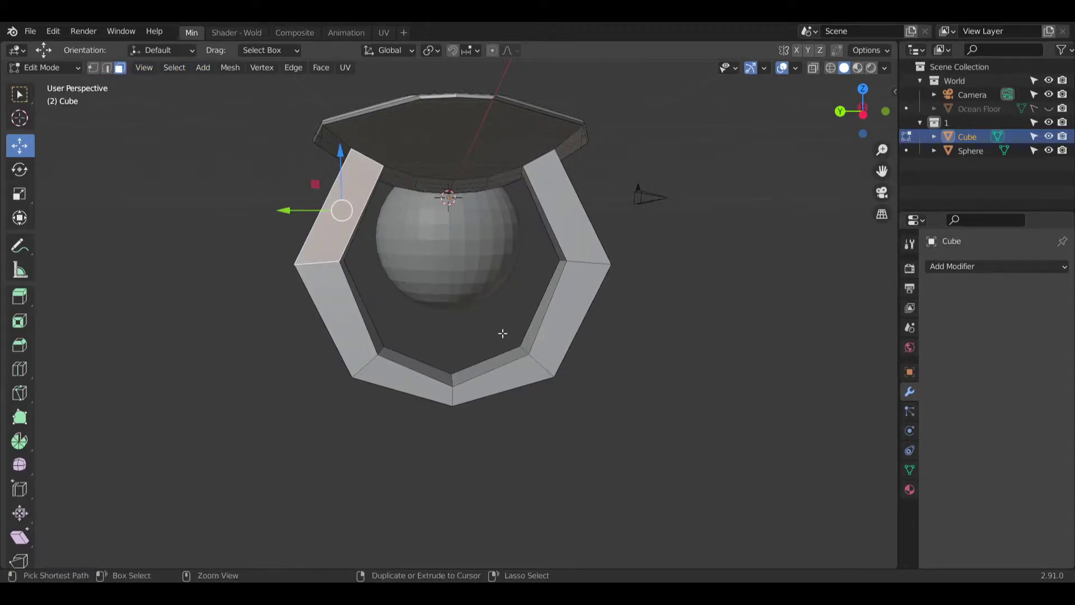
left_click(495, 388, "ctrl")
left_click(565, 264, "ctrl")
Step: Add the inner faces of the legs and crossbar to the selection
middle_click_drag(563, 260, 403, 321)
left_click(465, 264, "ctrl")
middle_click_drag(464, 263, 409, 362)
scroll(529, 243, "up", 3)
left_click(490, 261, "shift")
left_click(409, 403, "shift")
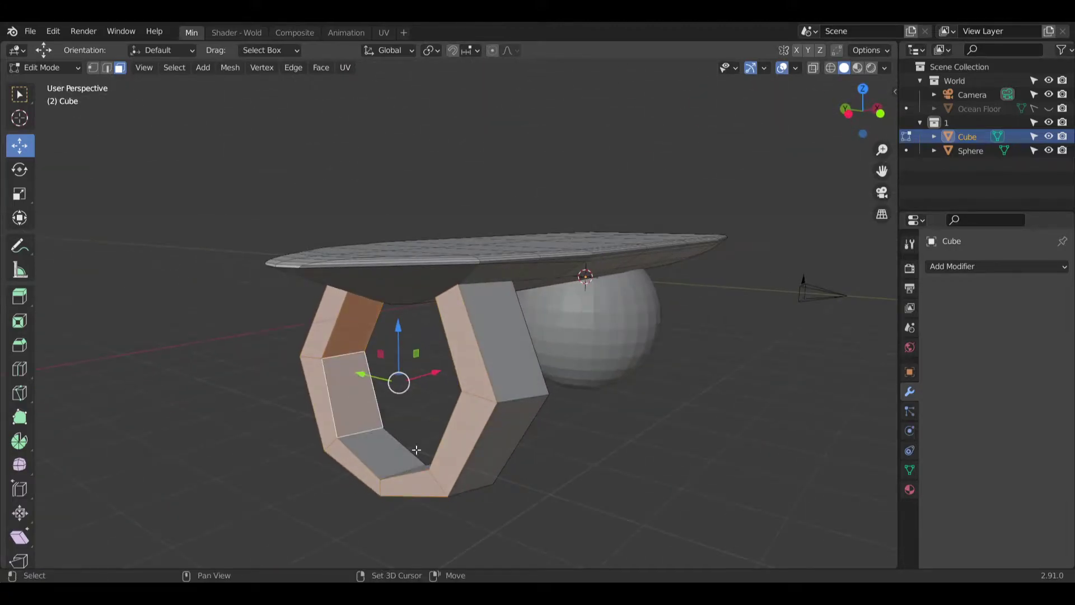
left_click(411, 461, "shift")
middle_click_drag(411, 460, 396, 403)
Step: Add the outer and back faces of the legs and crossbar to the selection
left_click(558, 354, "shift")
middle_click_drag(558, 354, 537, 383)
left_click(531, 305, "ctrl")
left_click(473, 313, "ctrl")
left_click(522, 344, "shift")
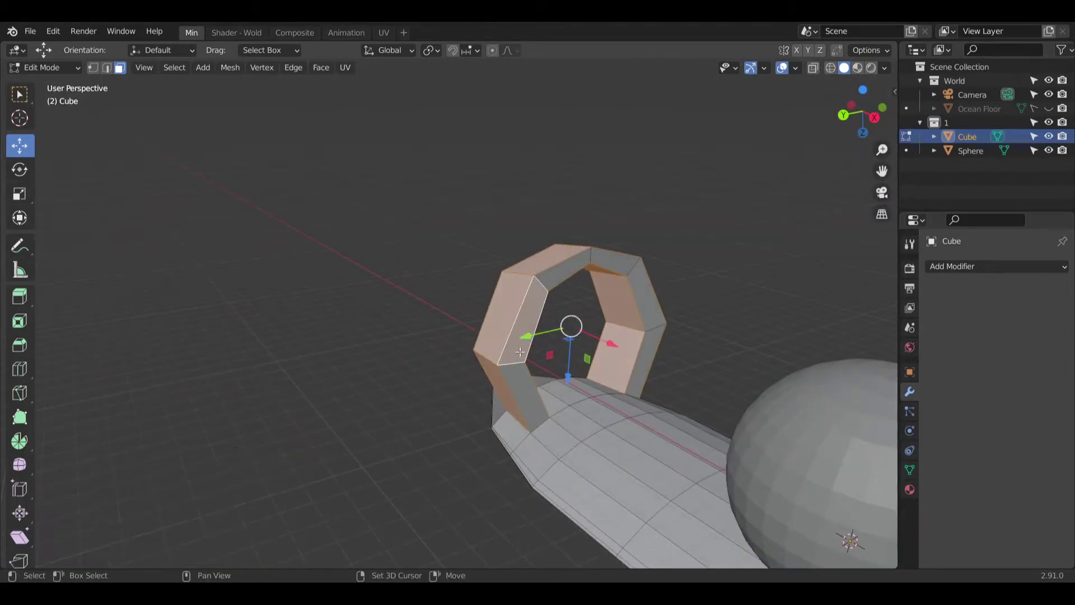
left_click(527, 385, "shift")
left_click(560, 269, "shift")
left_click(637, 294, "shift")
left_click(648, 362, "shift")
middle_click_drag(648, 361, 523, 327)
scroll(523, 328, "up", 3)
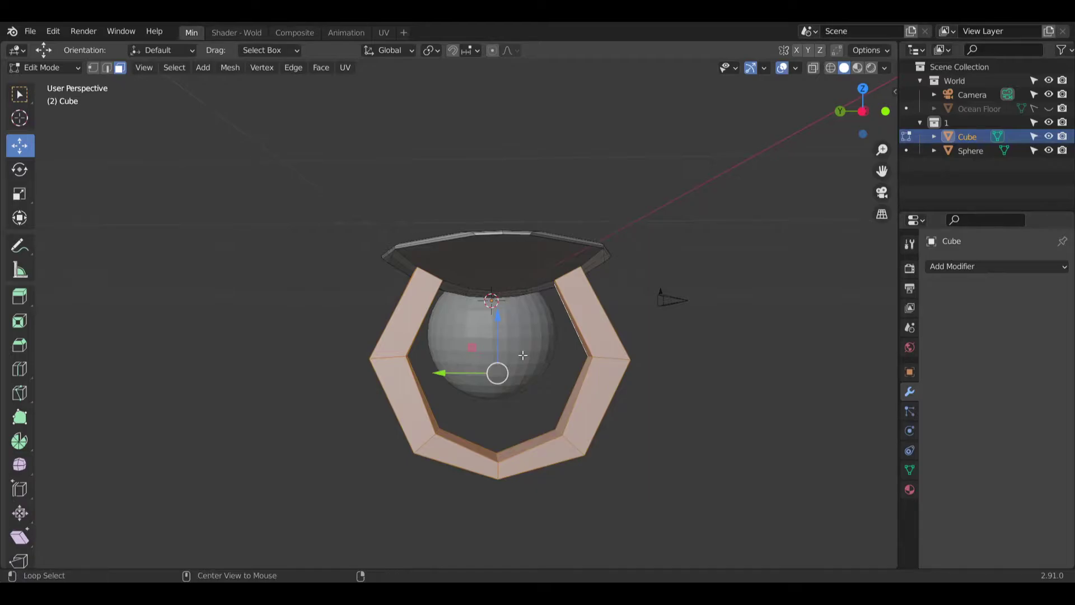
Step: Isolate the selected leg frame by hiding all unselected geometry of the hull
key("alt+h")
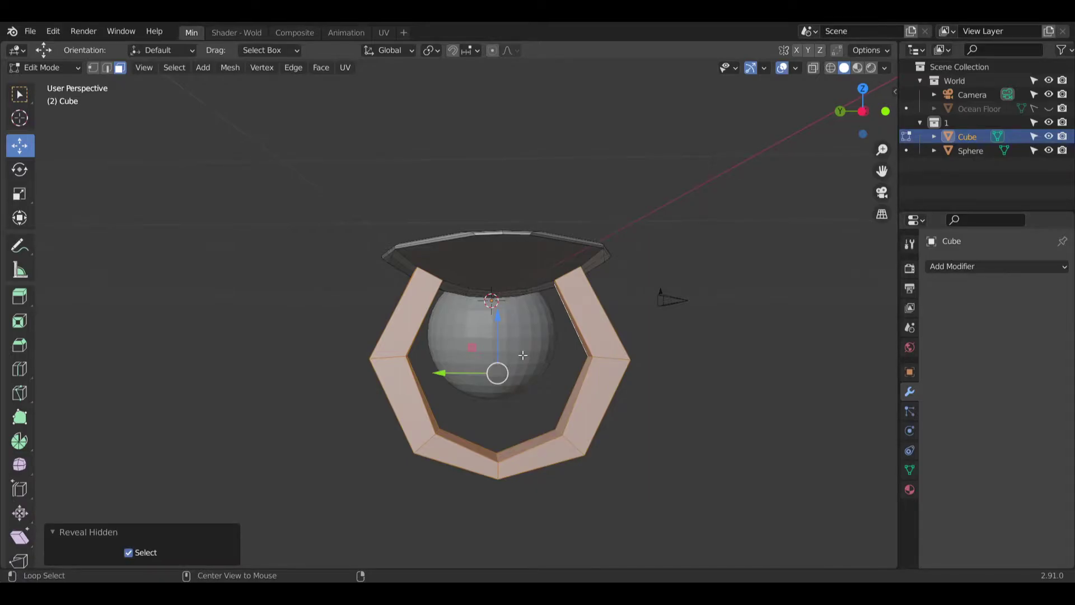
key("ctrl+h")
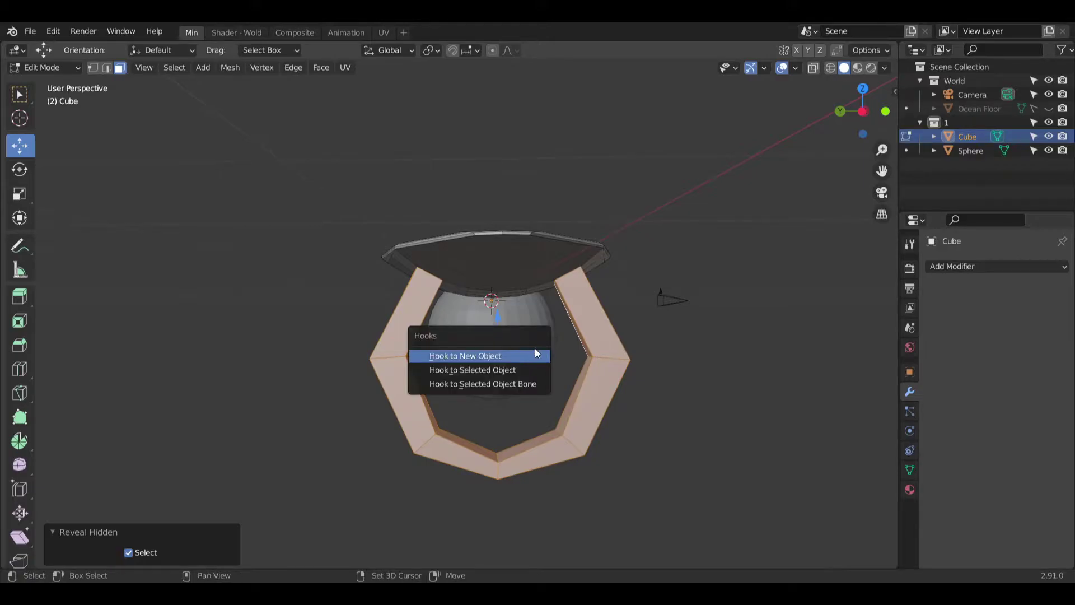
key("shift+h")
middle_click_drag(568, 308, 542, 331)
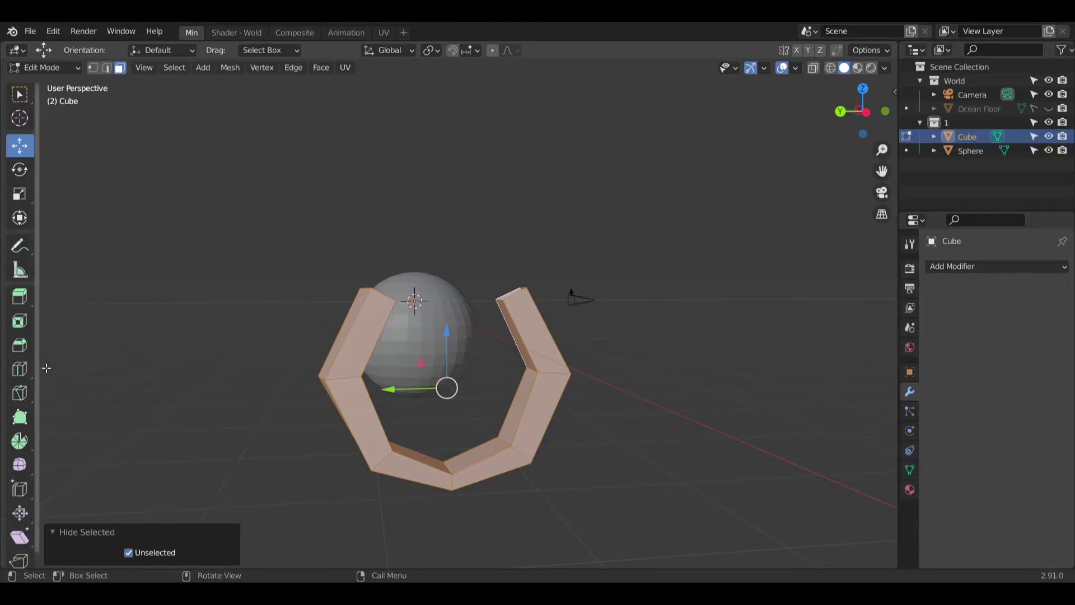
Step: Try a one-segment bevel about 0.0645 m wide on all edges of the leg frame
left_click(19, 345)
mouse_move(459, 379)
left_mouse_down()
mouse_move(492, 368)
mouse_move(478, 379)
left_mouse_up()
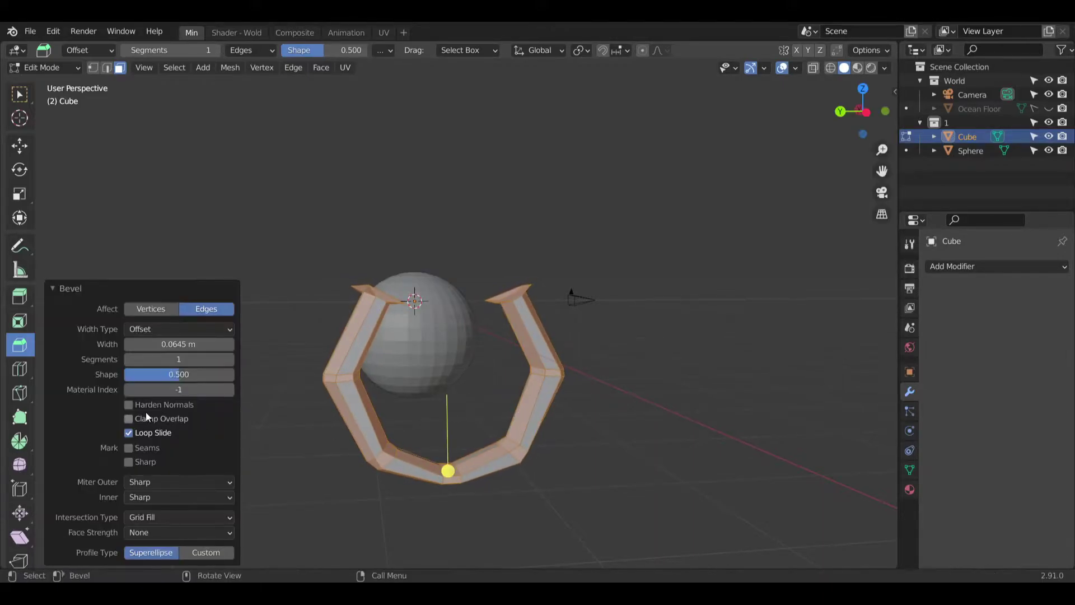
left_click_drag(442, 482, 258, 426)
right_click(250, 423)
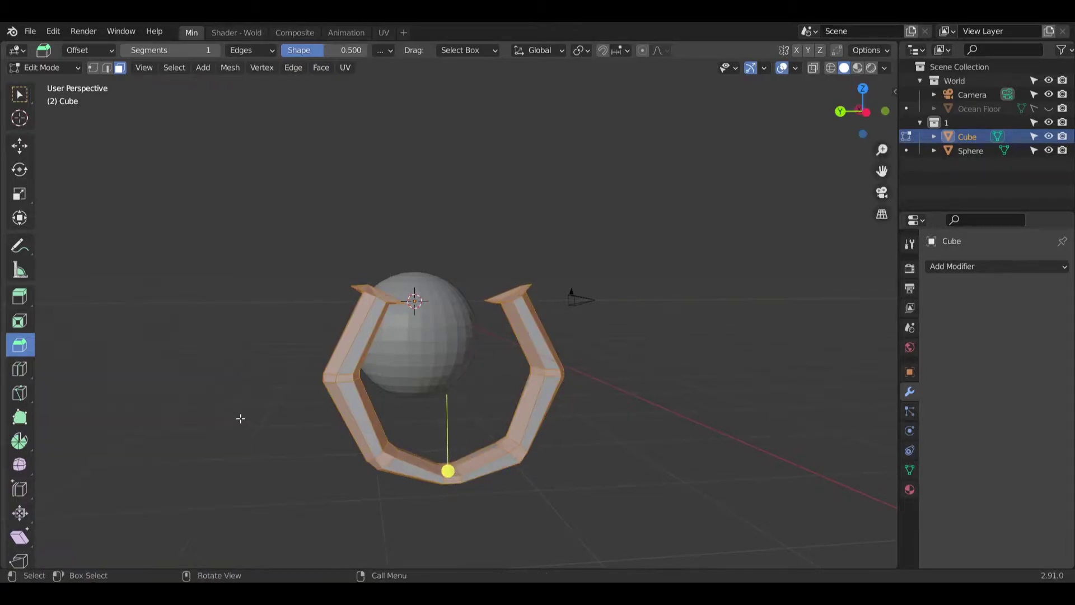
middle_click_drag(291, 402, 499, 410)
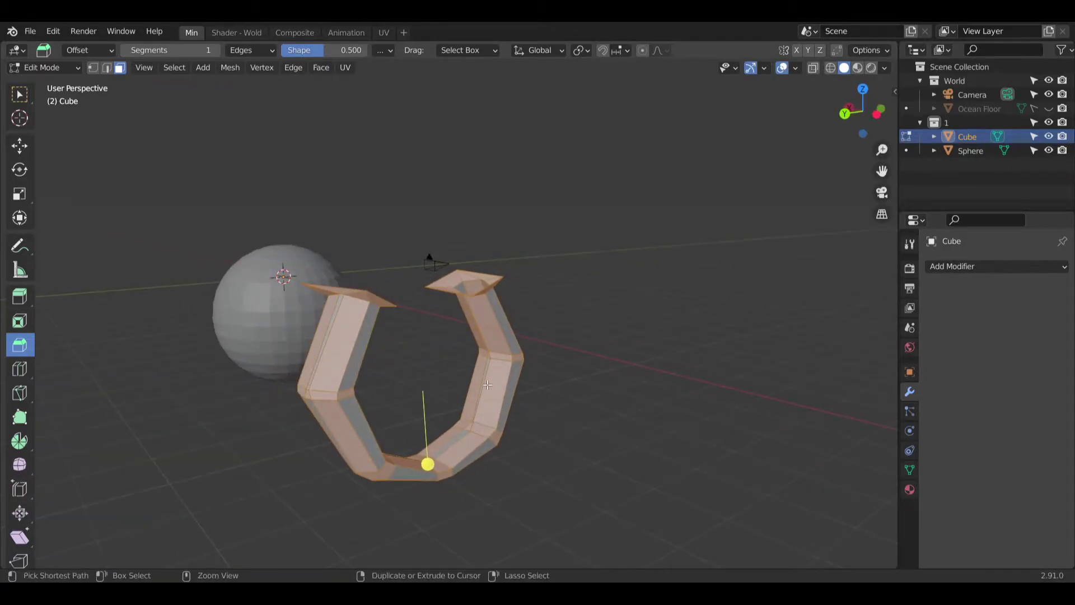
key("ctrl+z")
Step: Bevel the leg frame's edges with Clamp Overlap enabled, a width of 2.41 m and 3 segments
left_click_drag(471, 383, 485, 384)
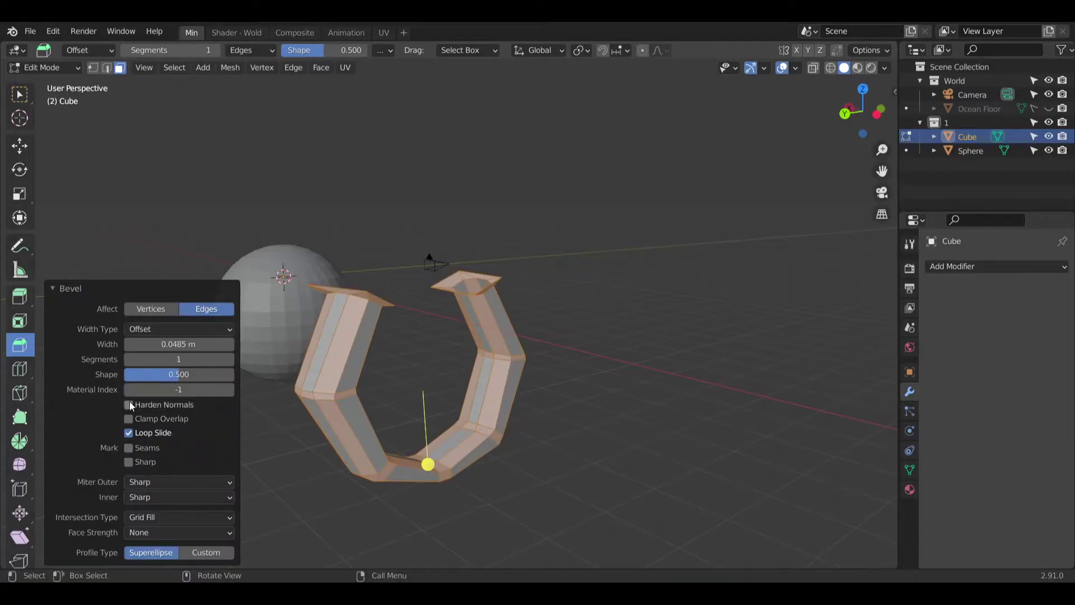
left_click(129, 419)
left_click_drag(168, 343, 201, 344)
middle_click_drag(522, 305, 374, 391)
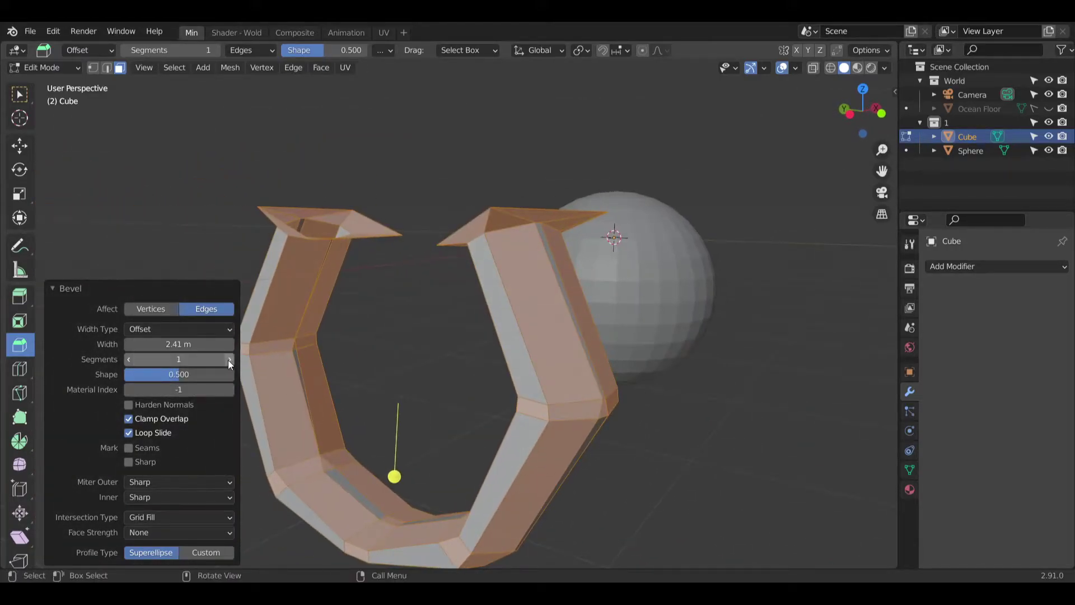
left_click(229, 360)
left_click(229, 361)
Step: Examine the bevelled leg frame from several sides, including its corners and the open tops of the legs
middle_click_drag(363, 327, 857, 226)
right_click(438, 439)
key("Escape")
middle_click_drag(425, 291, 602, 312)
scroll(355, 233, "up", 5)
scroll(595, 379, "down", 6)
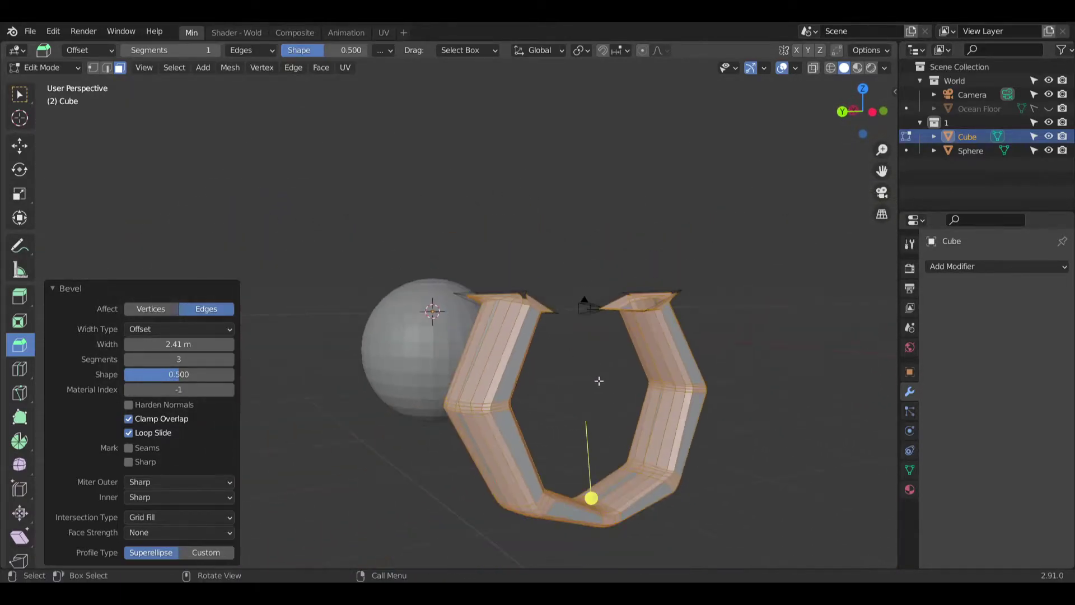
middle_click_drag(523, 372, 348, 232)
middle_click_drag(506, 348, 437, 388)
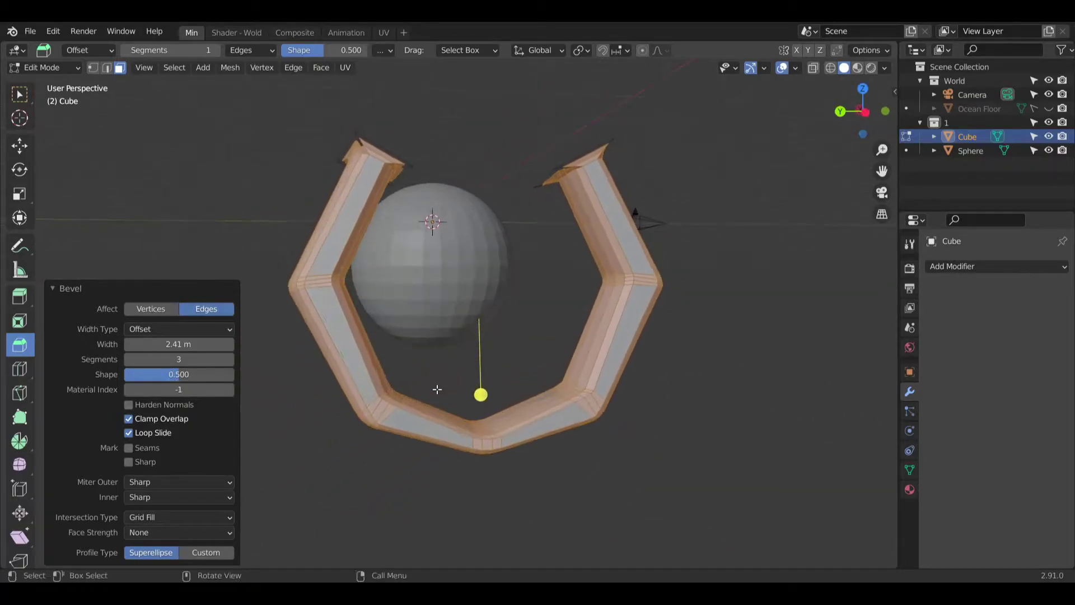
scroll(531, 315, "up", 5)
middle_click_drag(530, 314, 464, 319)
scroll(448, 343, "down", 5)
scroll(463, 319, "up", 2)
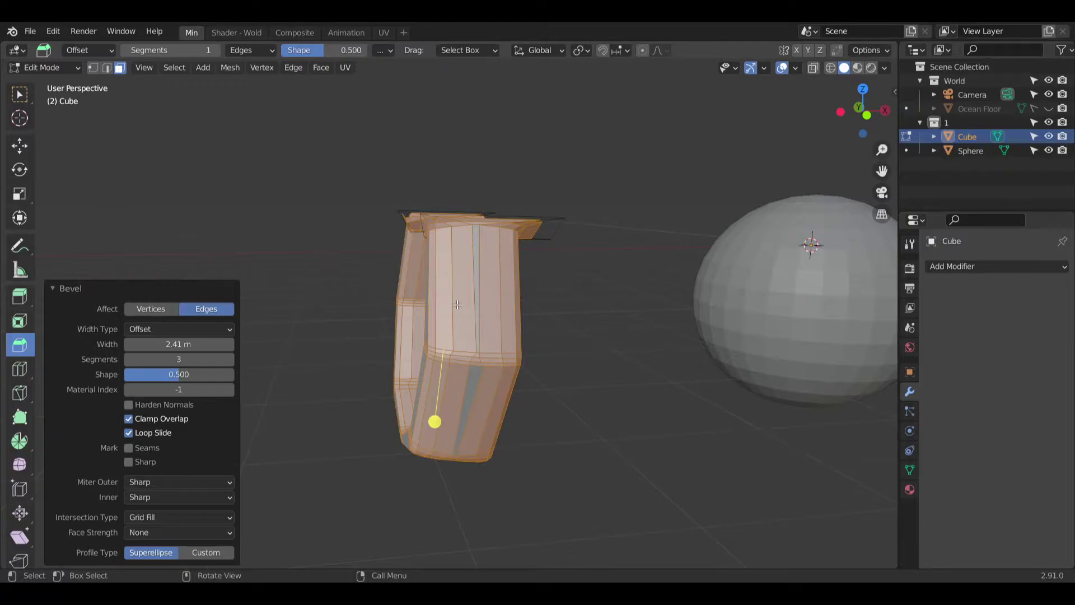
Step: Deselect the leg frame and reveal the hidden hull geometry
left_click(570, 236)
middle_click_drag(565, 280, 502, 274)
key("alt+h")
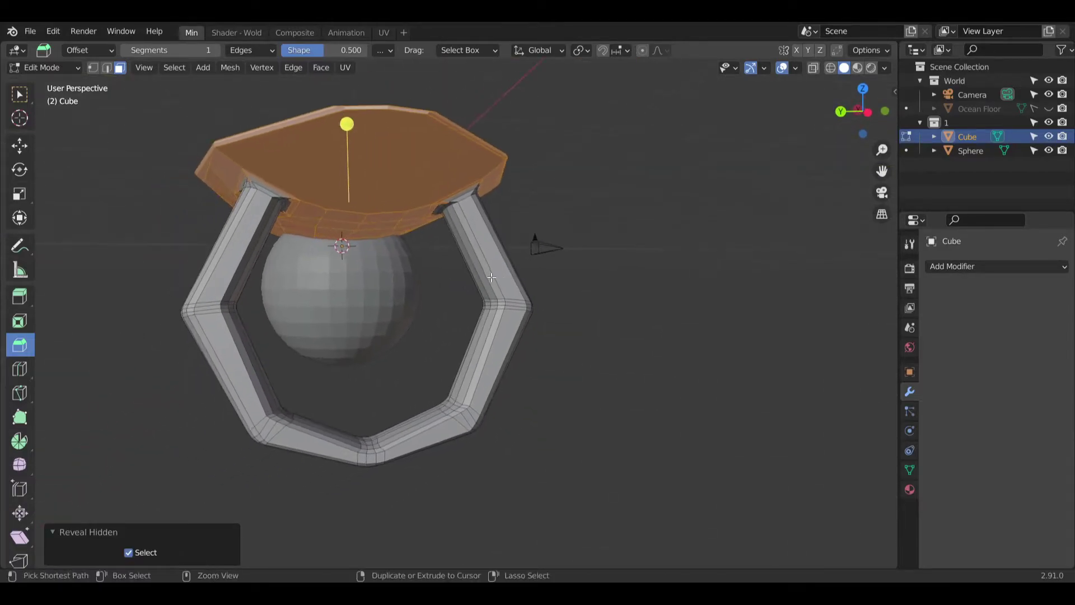
Step: Undo the leg frame, sphere and leg edits back to the bare hull and switch to Object Mode
key("ctrl+i")
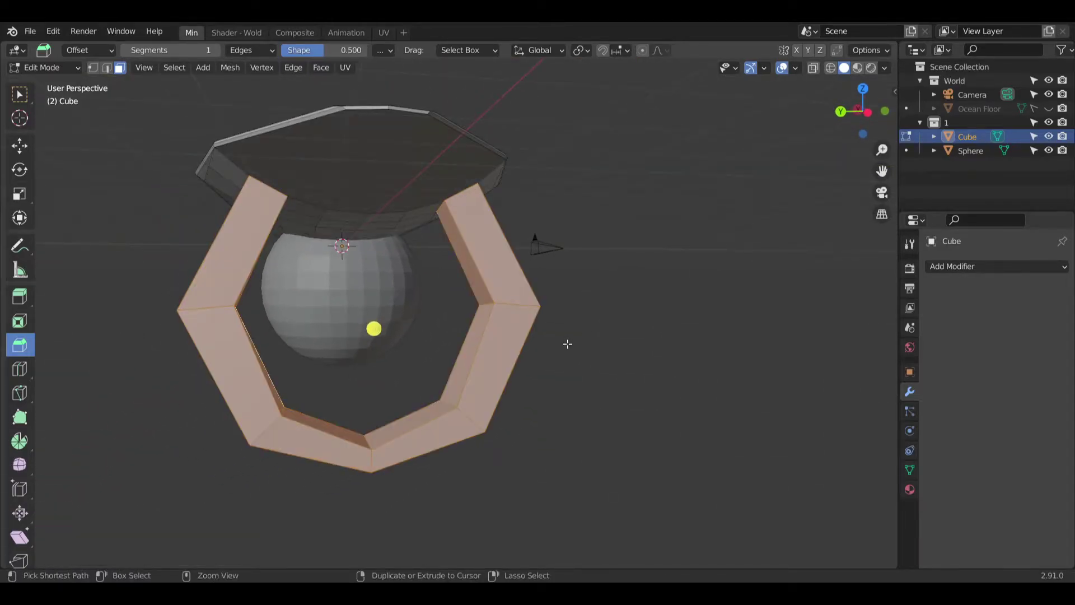
key("alt+a")
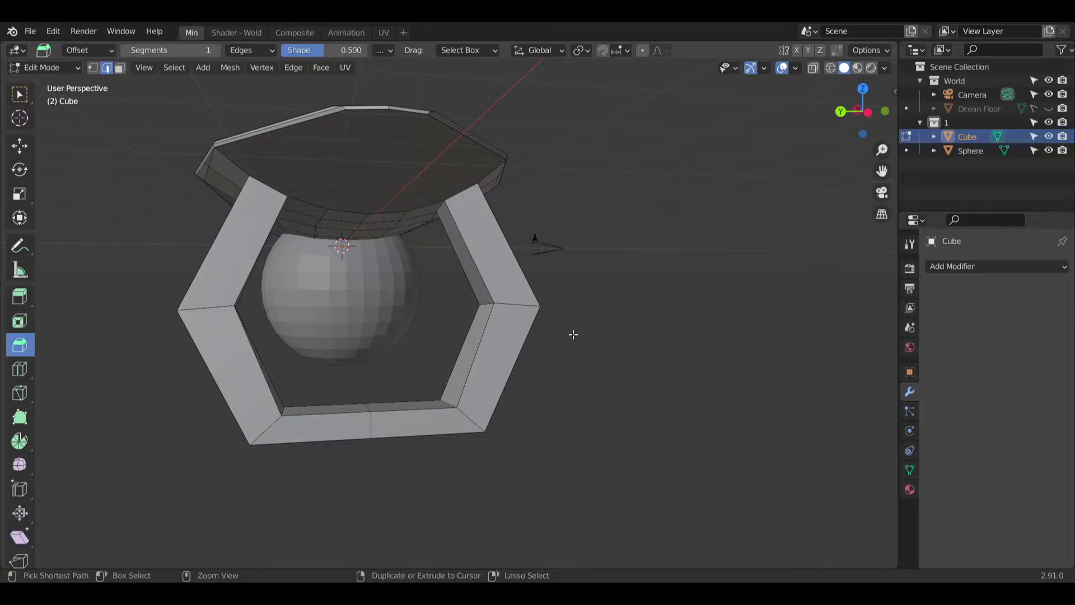
key("1")
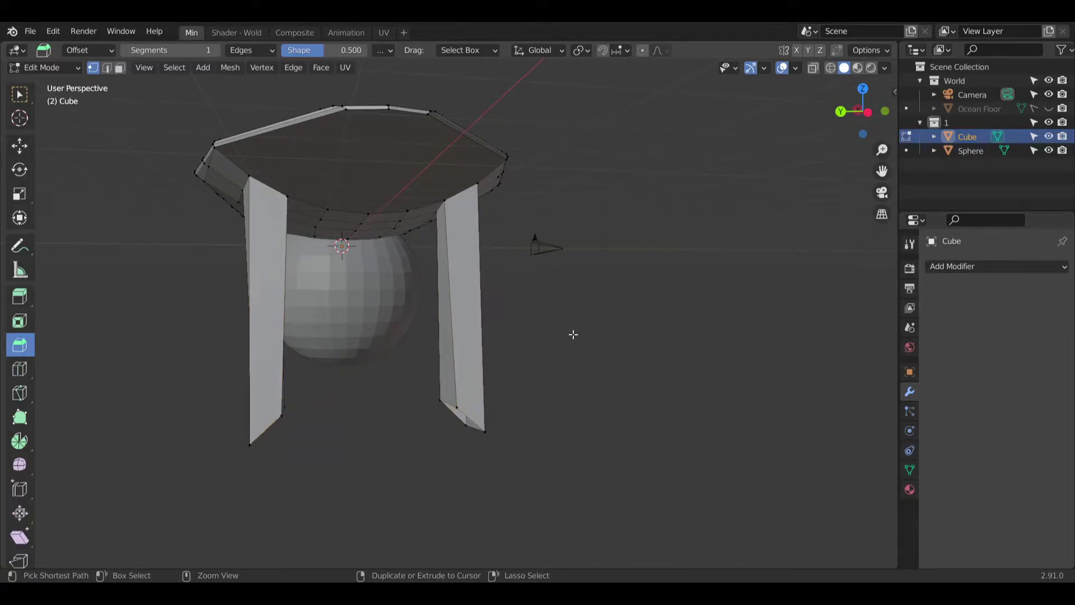
key("ctrl+z")
key("ctrl+z")
key("ctrl+z")
key("ctrl+z")
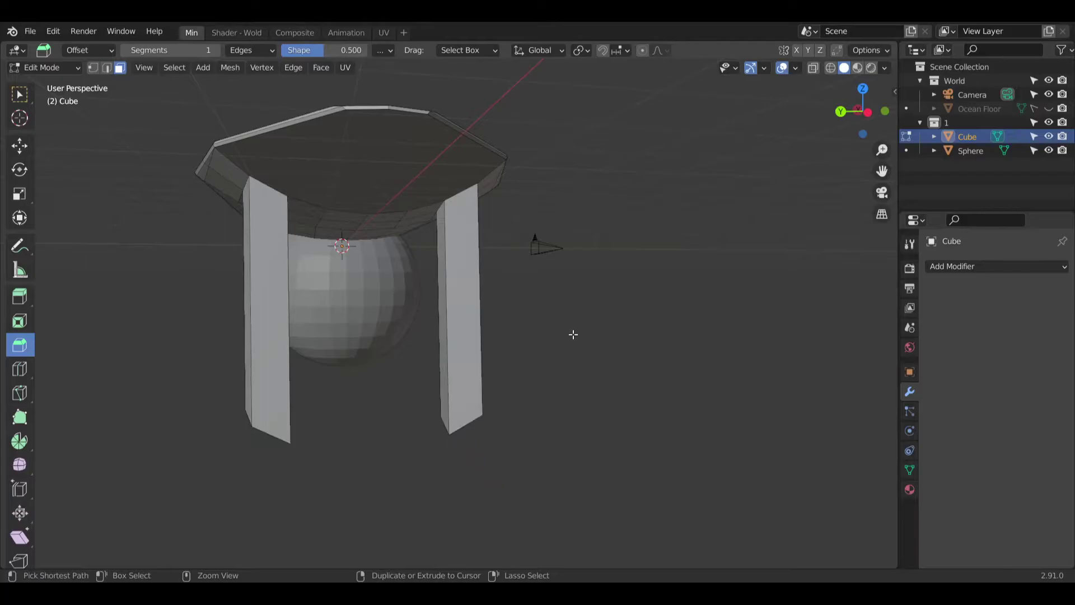
key("ctrl+z")
key("ctrl+z")
key("ctrl+z")
key("ctrl+z")
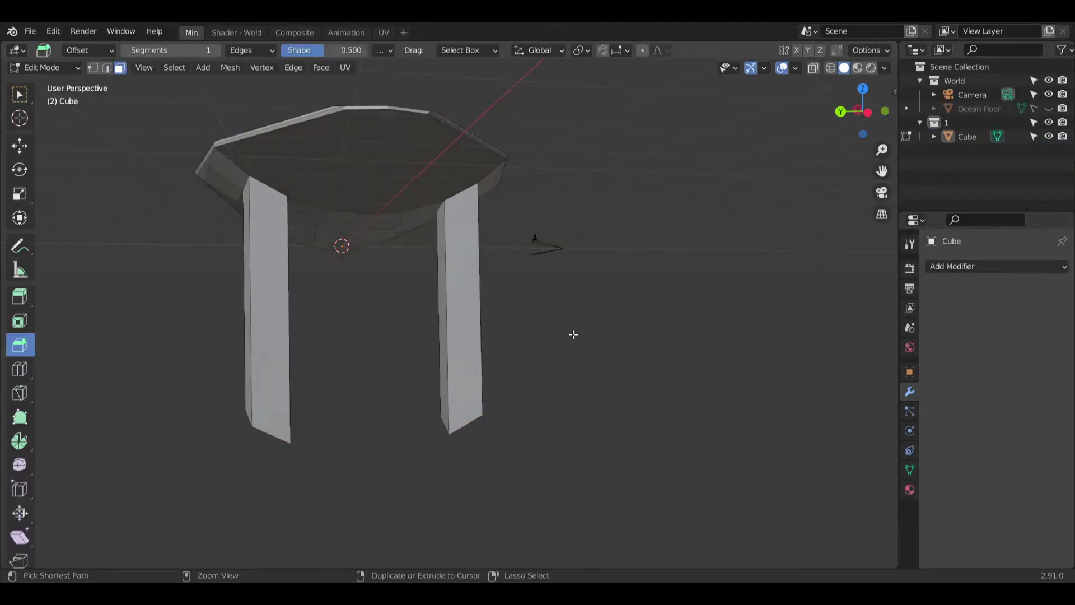
key("ctrl+z")
key("ctrl+z")
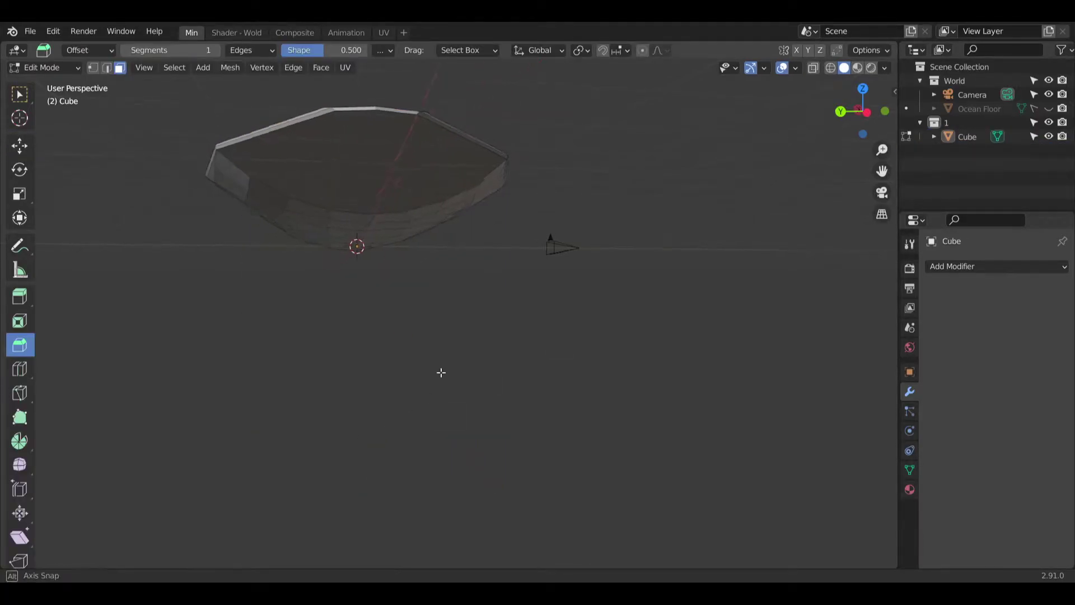
left_click(44, 67)
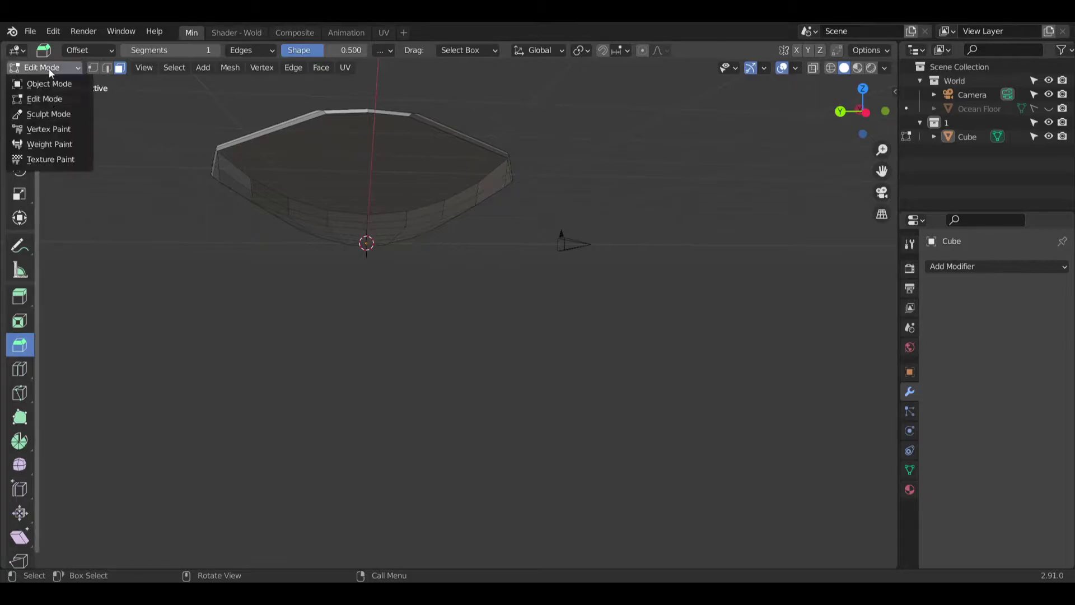
left_click(56, 83)
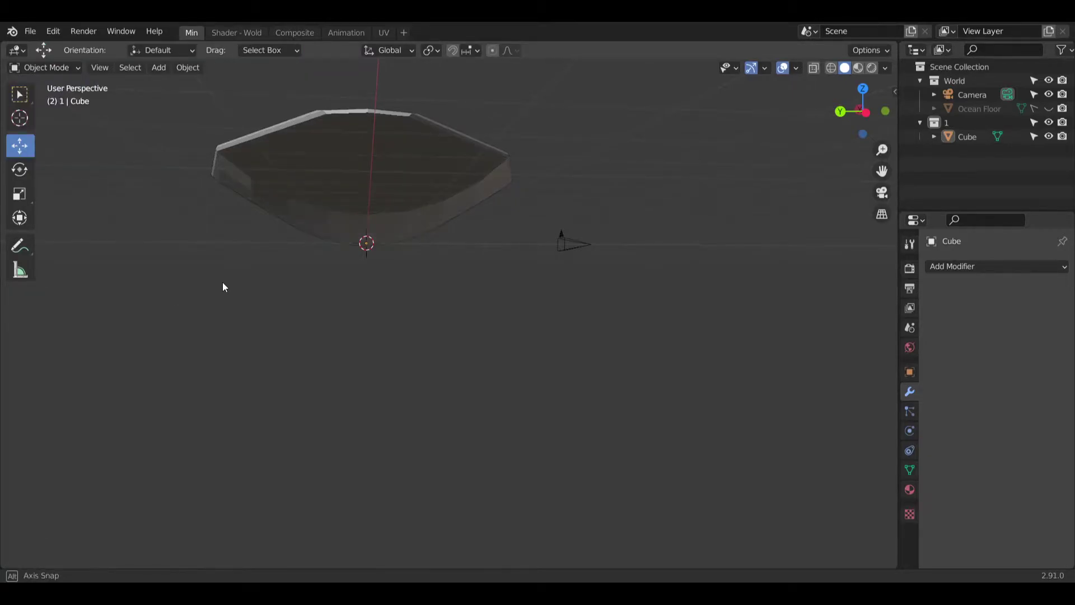
Step: Add a torus to the scene with a Y rotation of 90°
left_click(159, 68)
mouse_move(204, 91)
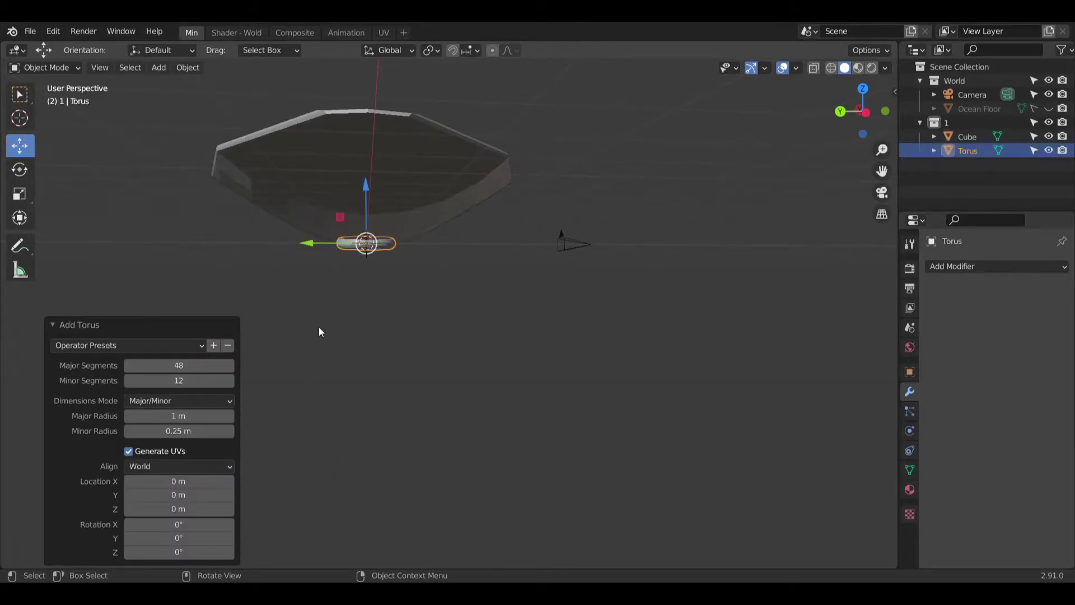
left_click(197, 538)
type("90")
key("Return")
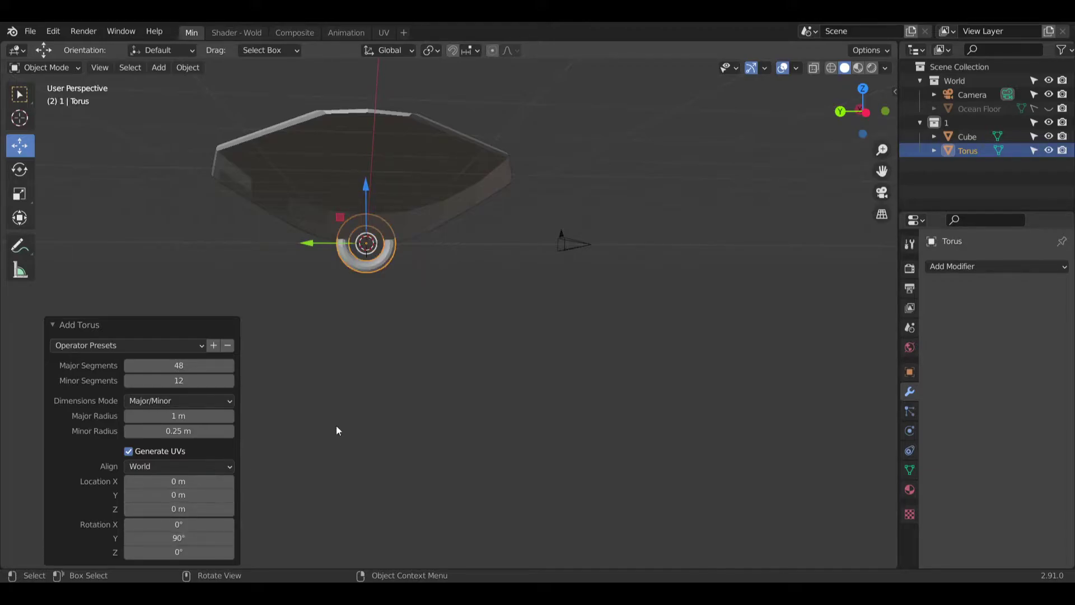
Step: Try moving the torus about -12.2 m along the X axis, and undo the move
middle_click_drag(236, 232, 392, 296)
key("g")
key("x")
left_click(580, 255)
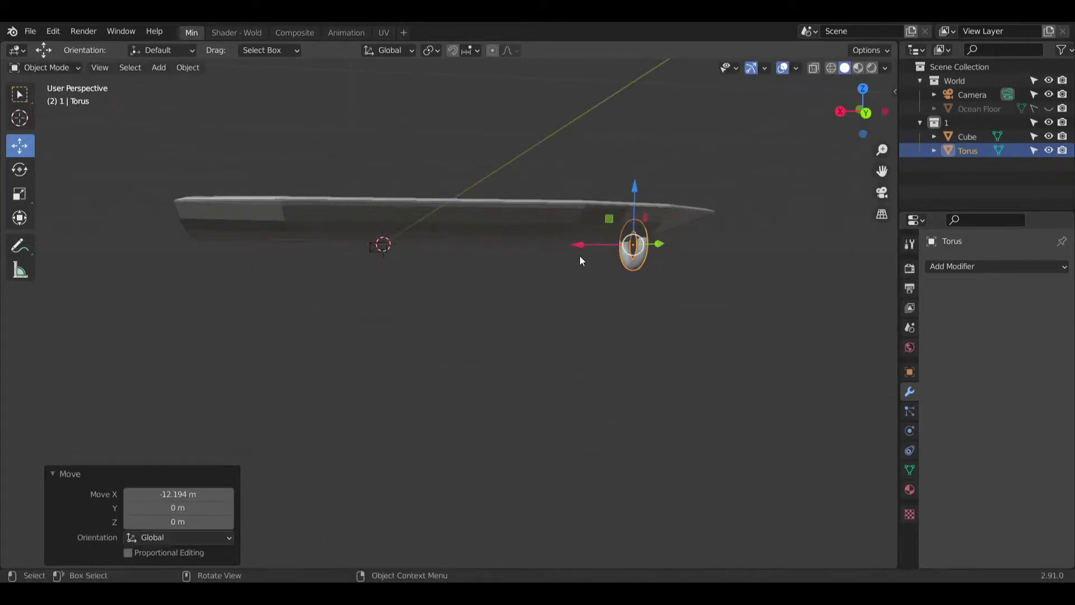
key("ctrl+z")
middle_click_drag(494, 281, 448, 287)
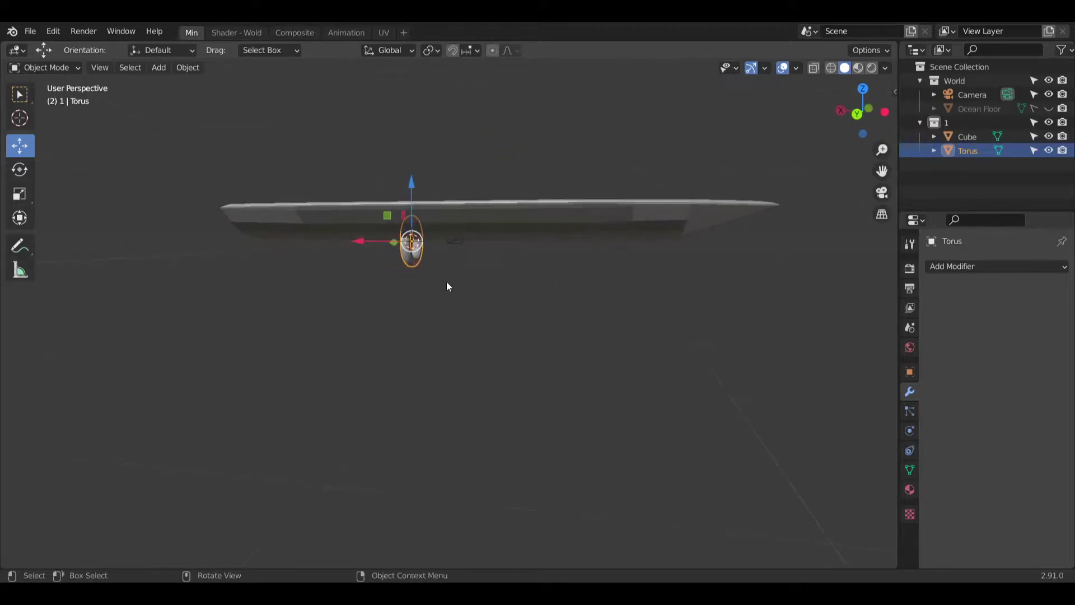
Step: Delete the torus from the scene
key("F3")
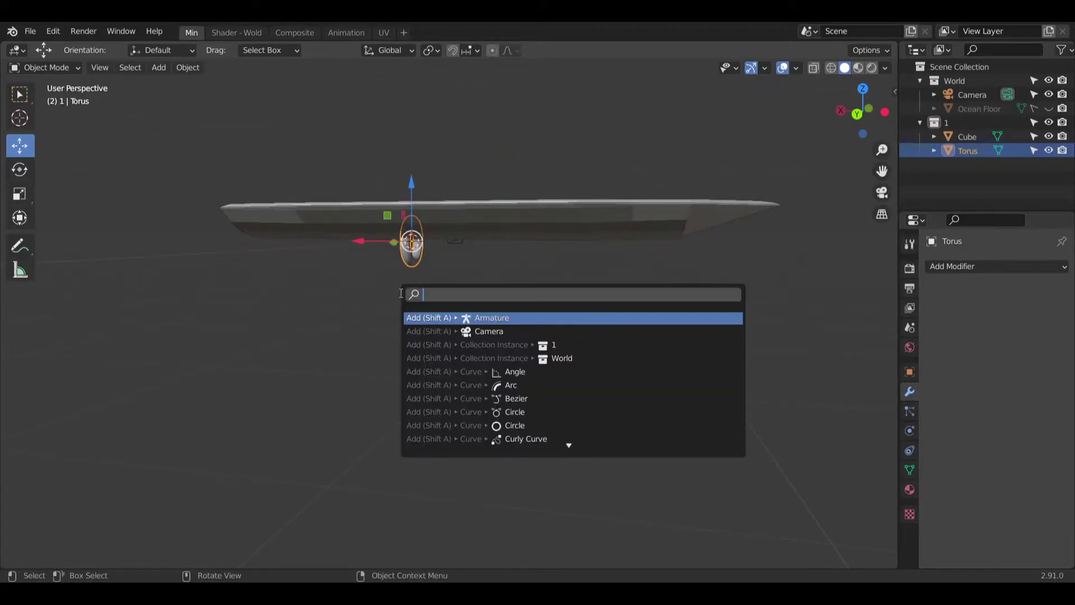
key("Escape")
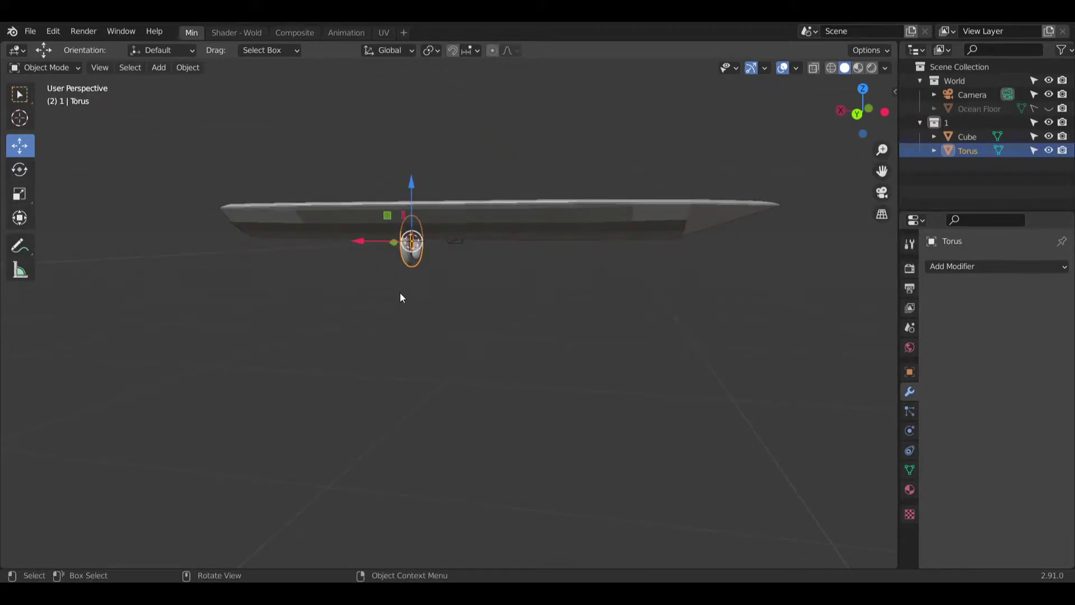
key("Delete")
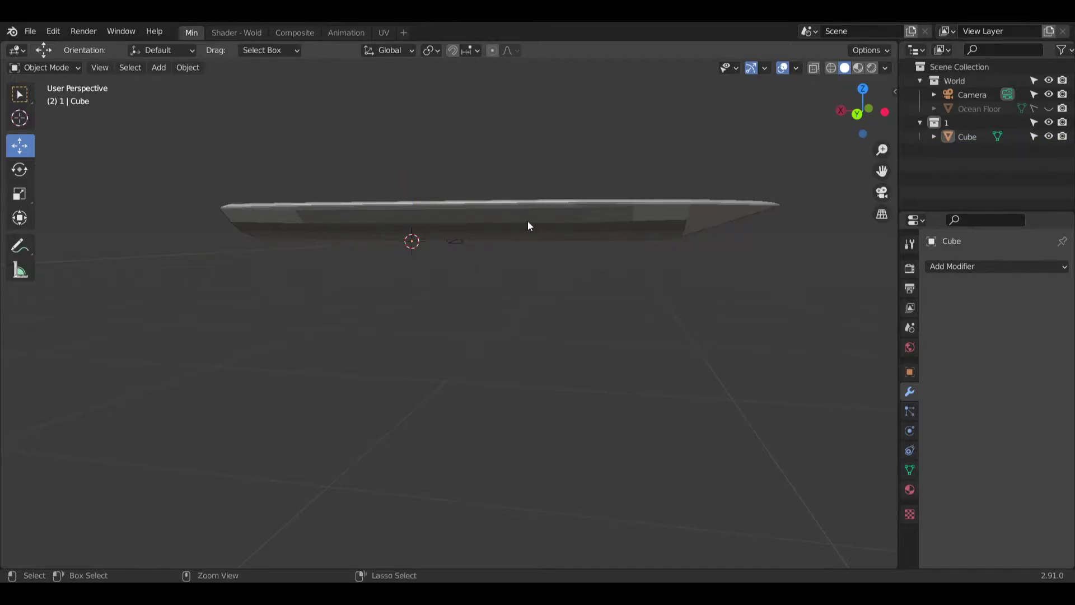
Step: Add a new torus at the origin and set its Y rotation to 90°
left_click(158, 67)
mouse_move(177, 84)
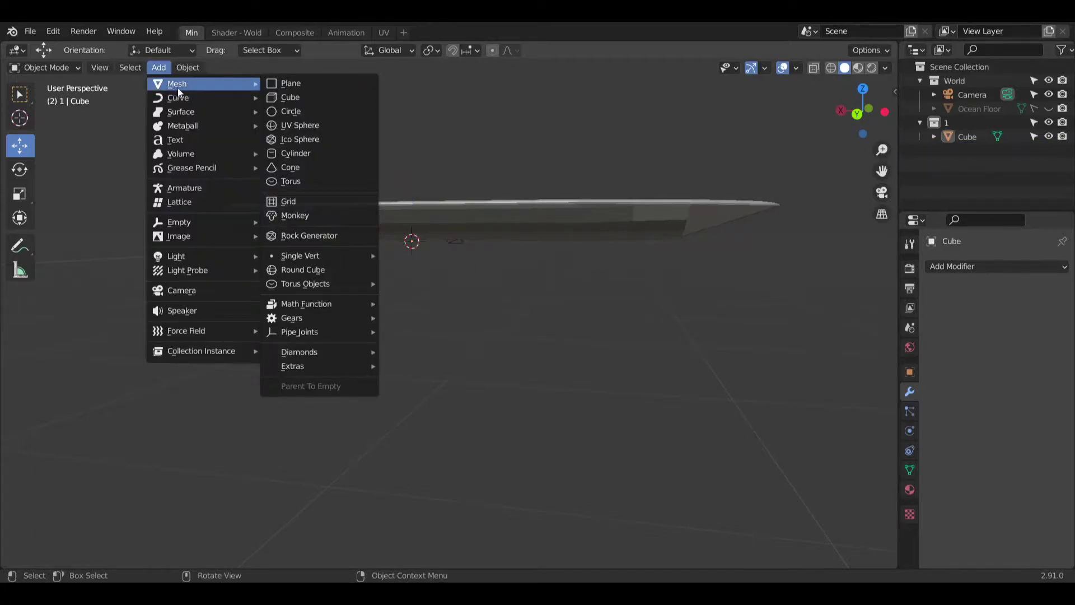
left_click(286, 179)
left_click(199, 491)
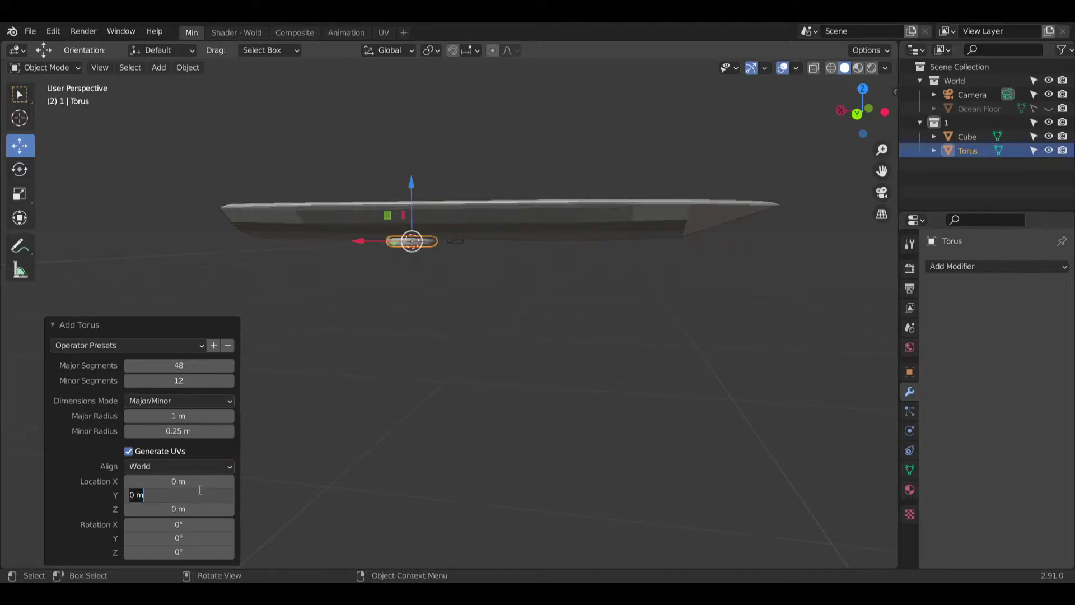
left_click(197, 539)
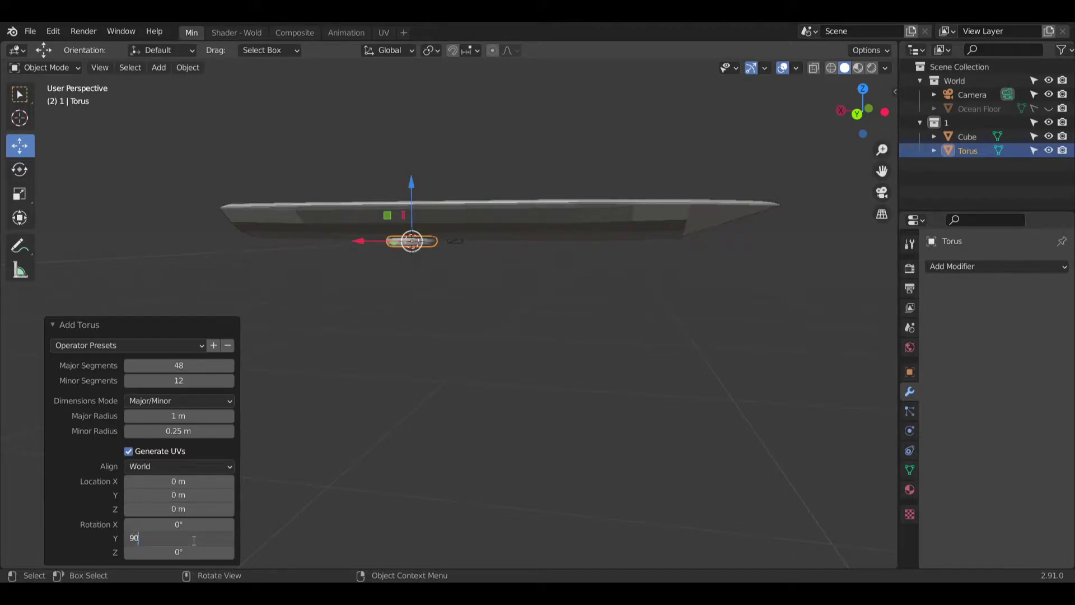
key("Return")
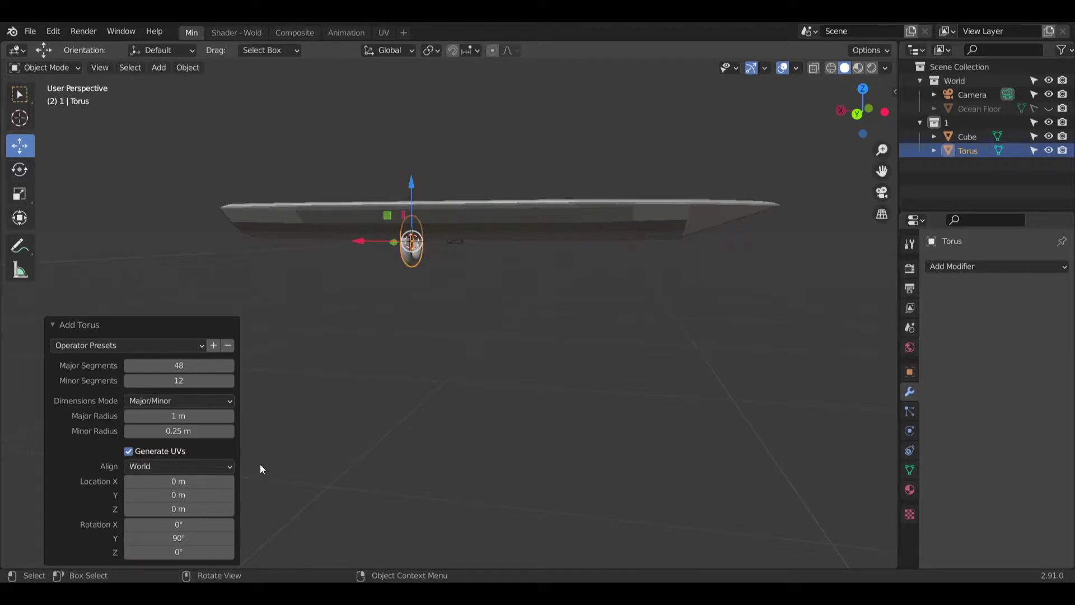
Step: Try Y locations of 1 m and -5 m for the new torus
left_click(164, 481)
key("Tab")
type("1")
key("Return")
left_click(164, 481)
key("Tab")
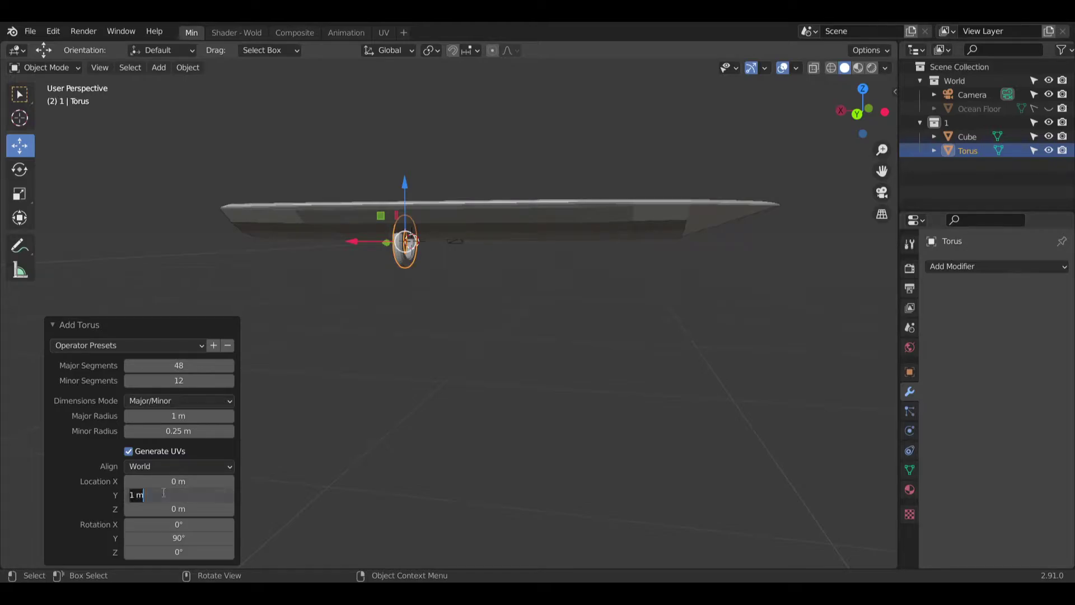
type("-5")
key("Return")
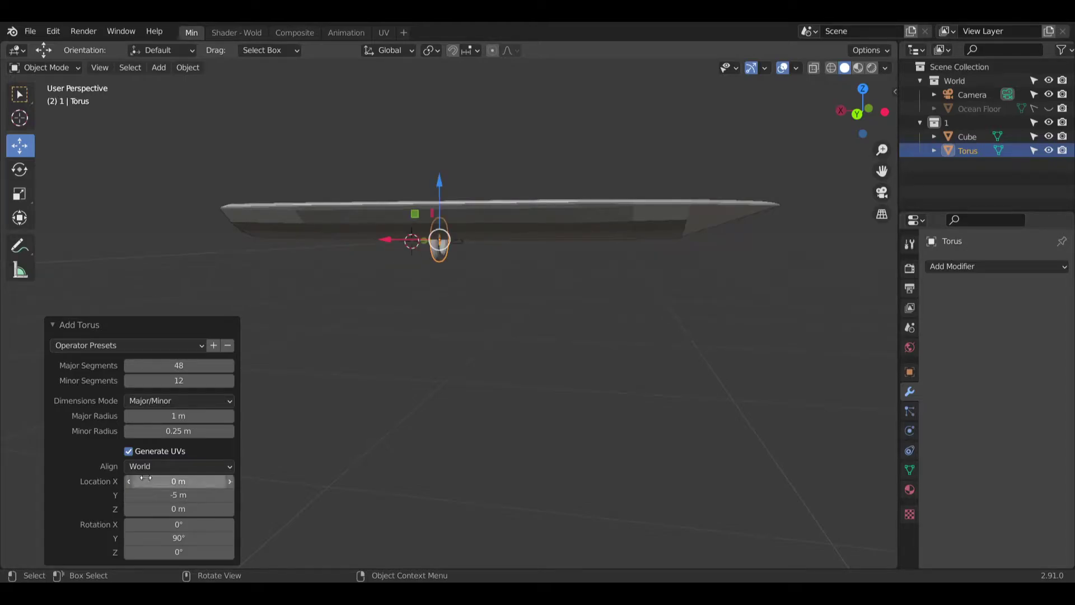
Step: Try a Y location of -20 m for the torus and reset it to 0 m
left_click(194, 494)
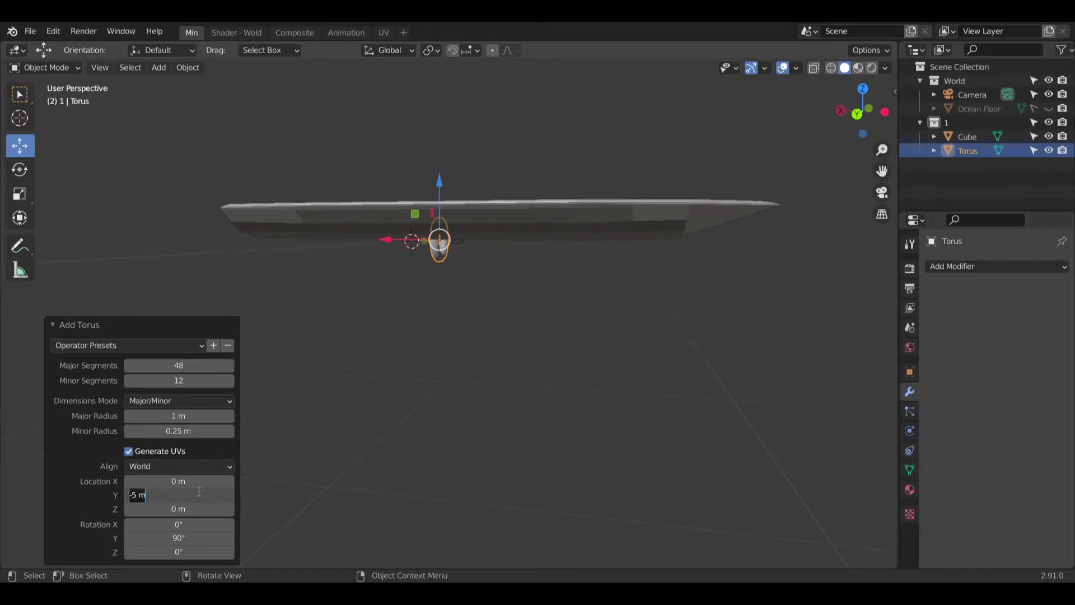
type("-20")
key("Return")
middle_click_drag(717, 270, 381, 280)
left_click(145, 494)
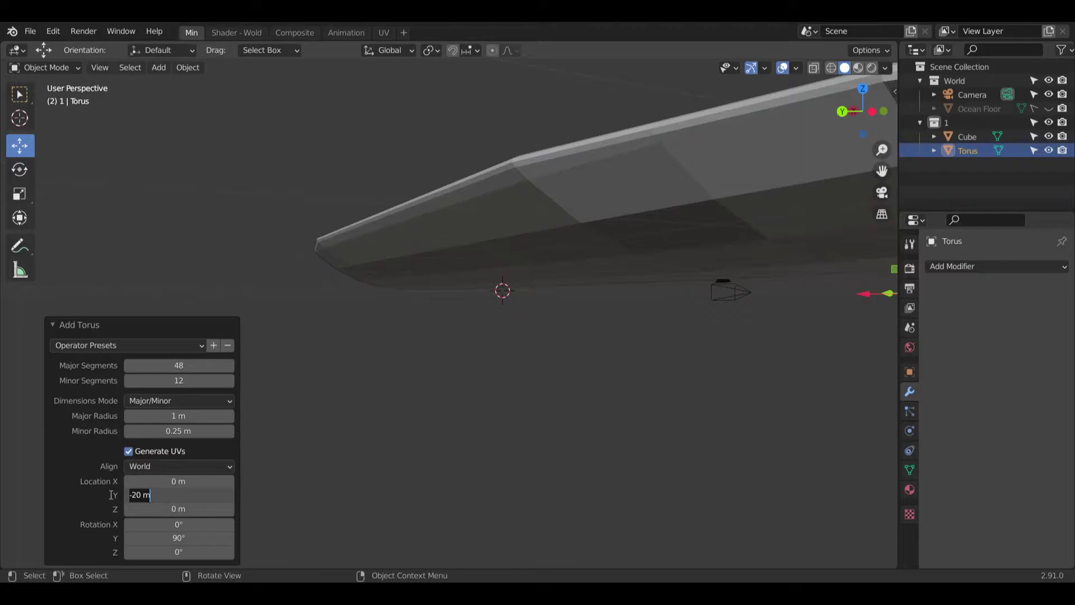
type("0")
key("Return")
Step: Try a Z location of 5 m for the torus and reset it to 0 m
left_click(191, 503)
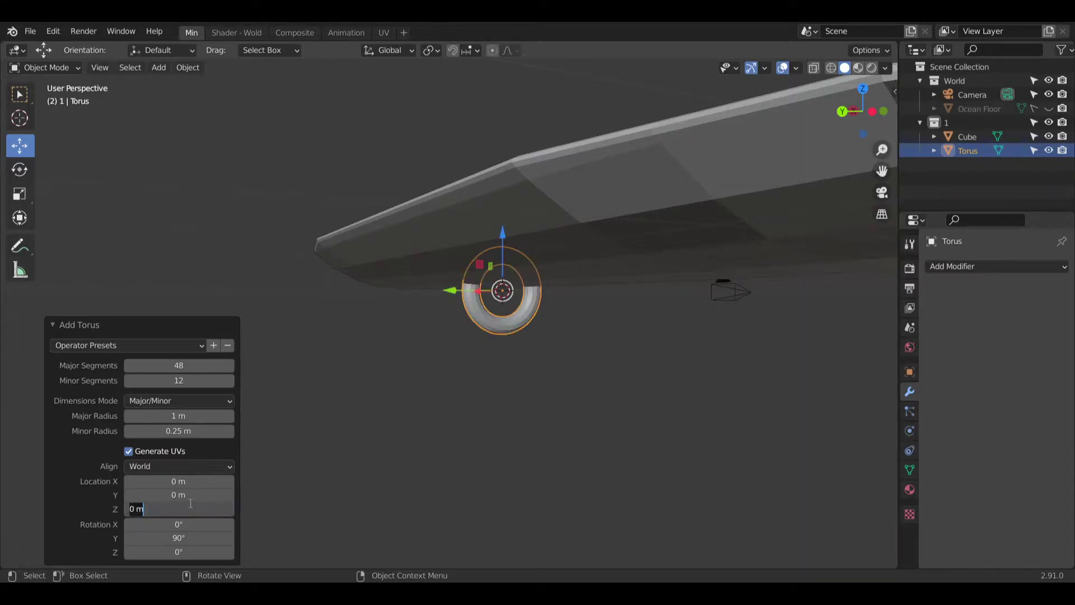
type("5")
key("Return")
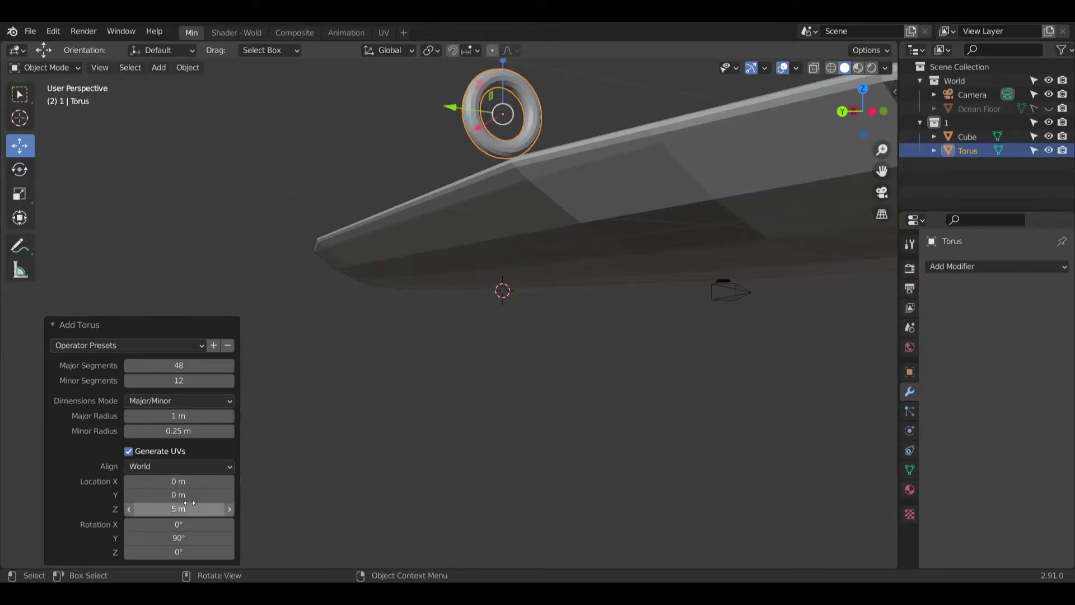
left_click(194, 503)
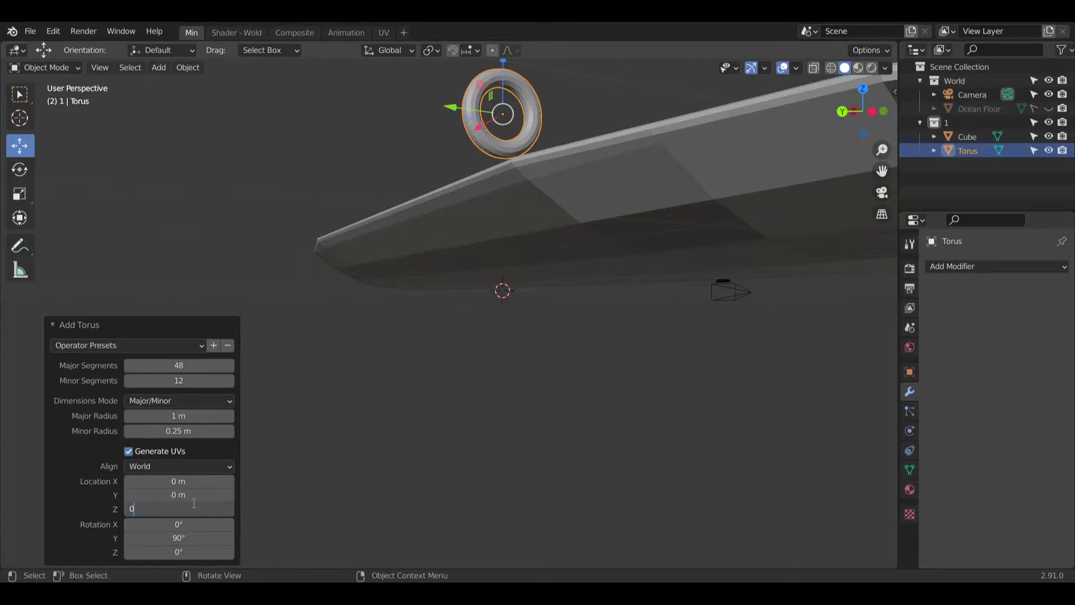
key("Return")
Step: Try X locations of 5 m and -5 m for the torus along the hull
left_click(198, 480)
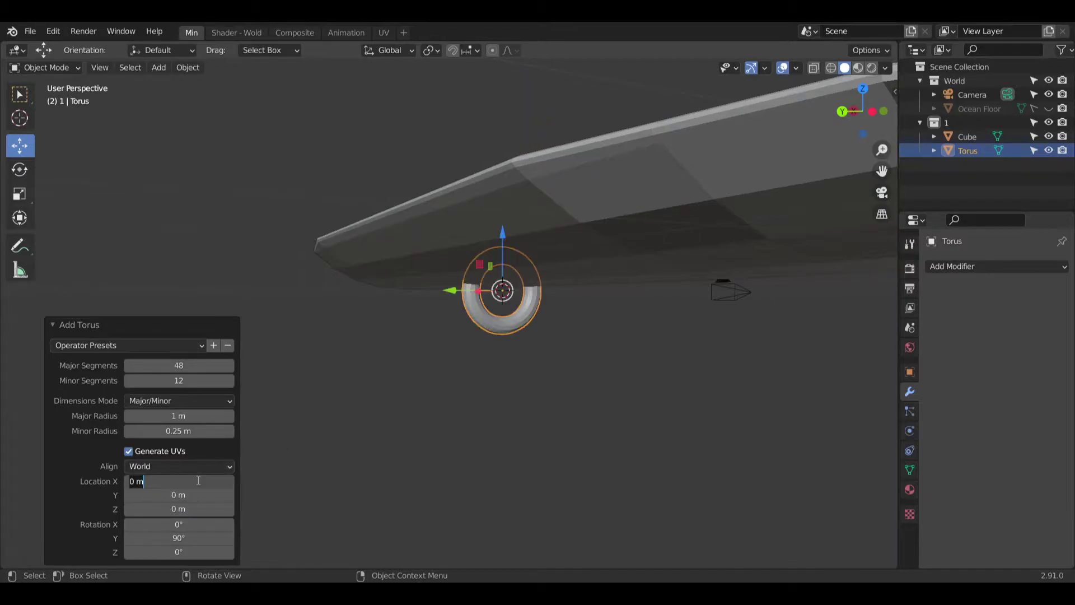
type("5")
key("Return")
left_click(190, 477)
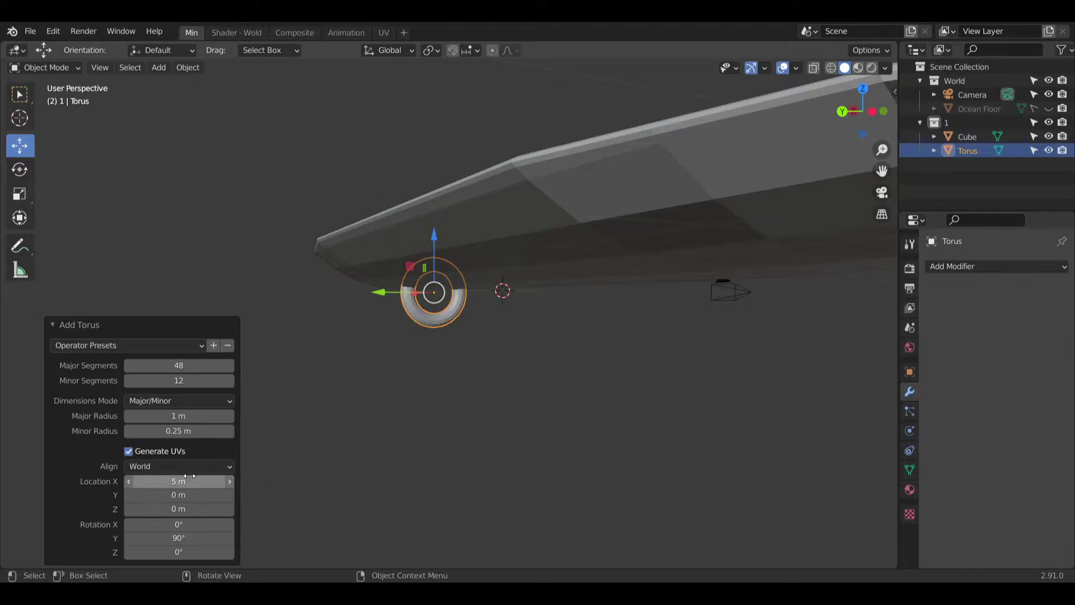
type("-5")
key("Return")
Step: Shift the torus along the hull, trying an X location of -10 m and settling on -9 m
middle_click_drag(731, 241, 583, 170)
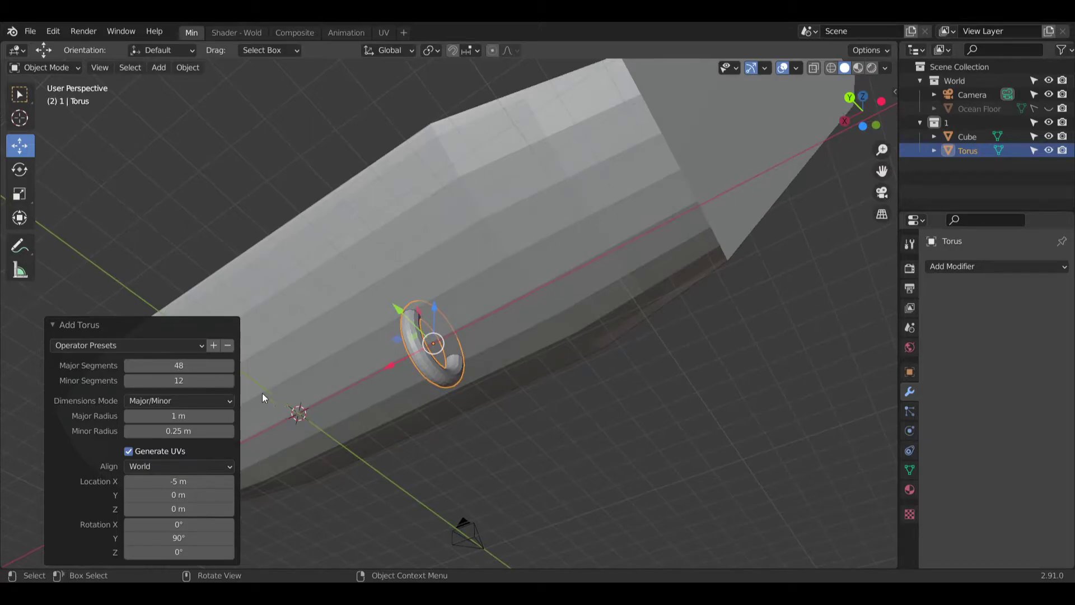
left_click(137, 477)
key("Return")
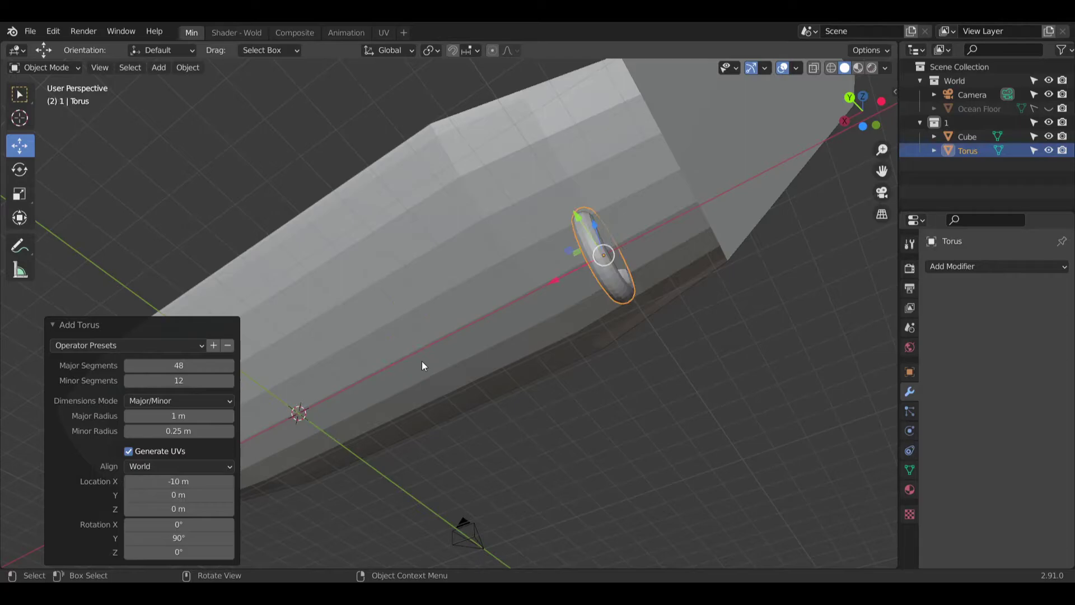
middle_click_drag(550, 333, 450, 452)
left_click(178, 482)
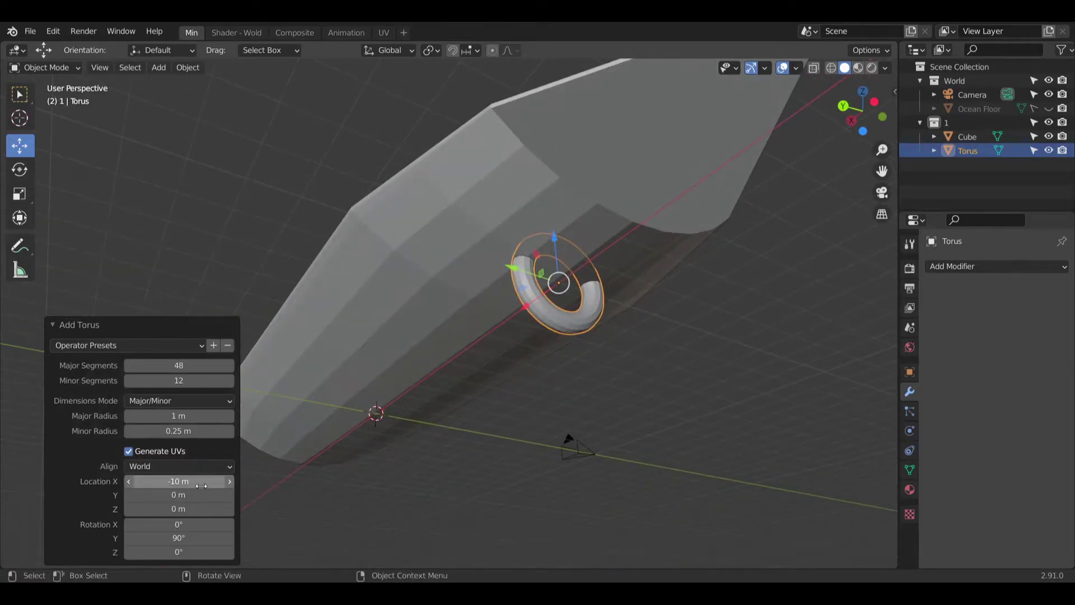
type("-9")
key("Return")
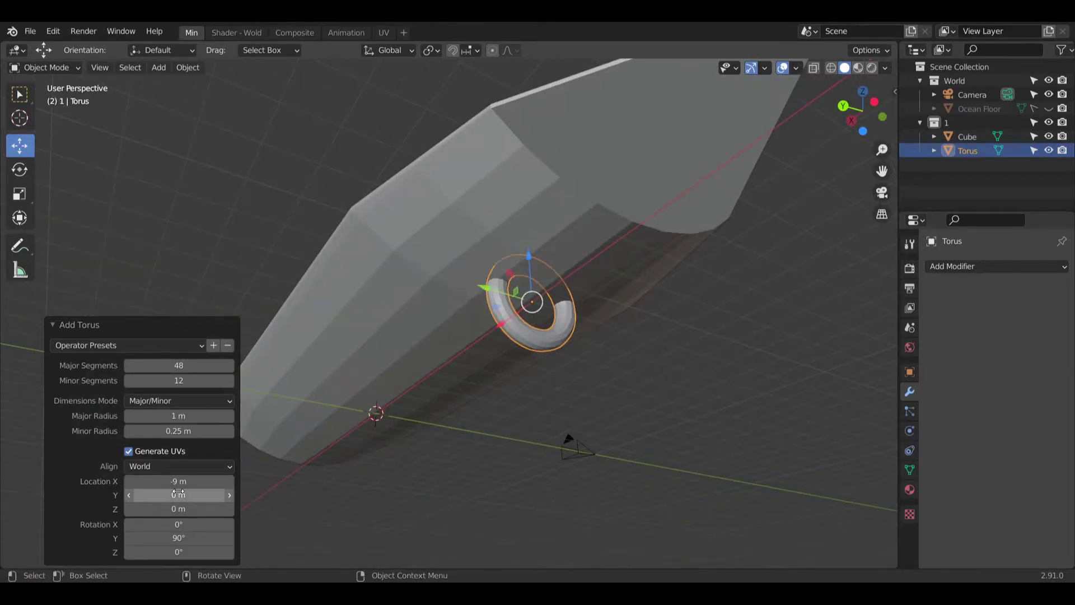
middle_click_drag(575, 294, 453, 304)
middle_click_drag(416, 335, 469, 398)
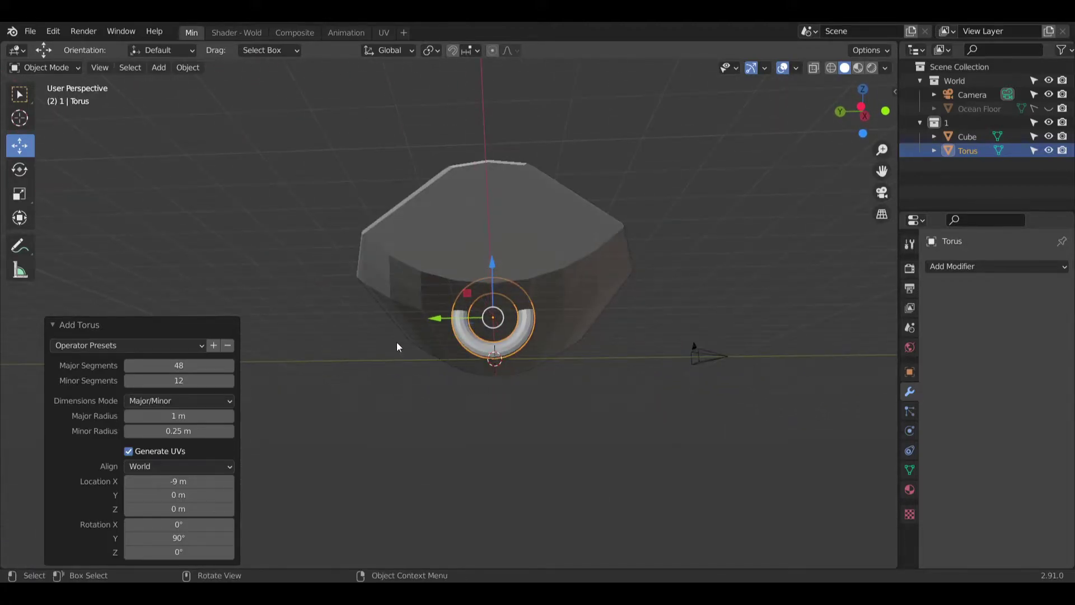
Step: Set the torus's major radius to 3 m and check how the ring sits around the hull
left_click(205, 418)
type("3")
key("Return")
middle_click_drag(295, 310, 340, 341)
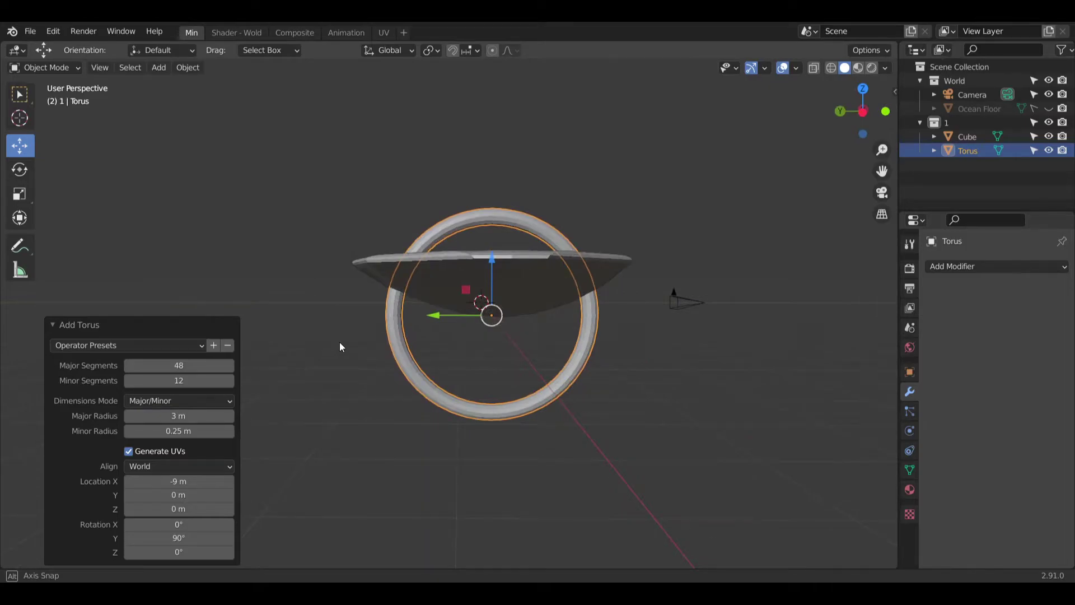
middle_click_drag(459, 363, 479, 328)
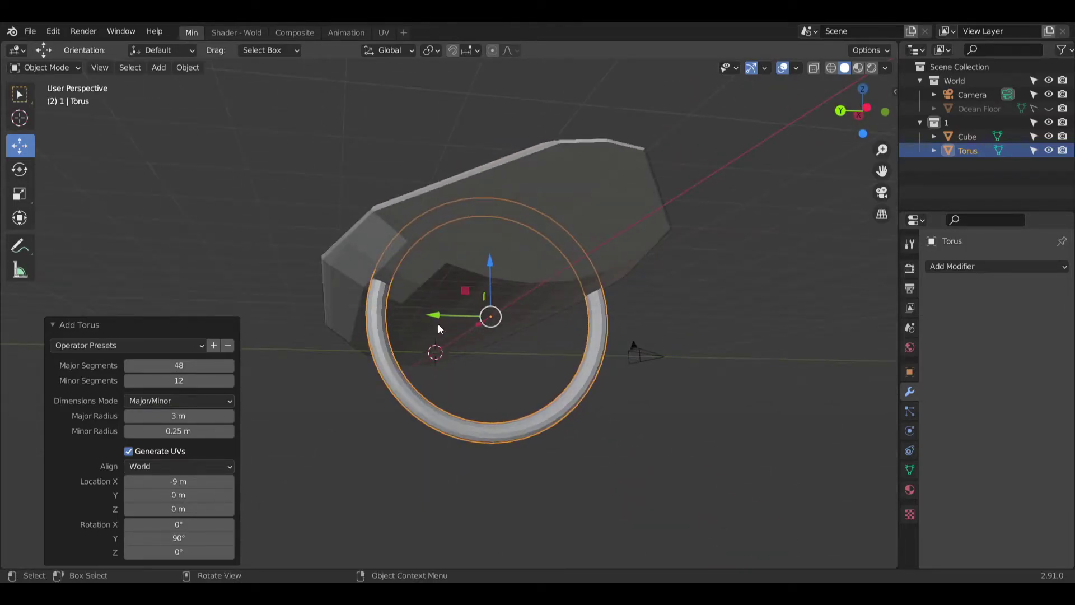
Step: Set the torus's major radius to 2 m and check its size against the hull
left_click(184, 414)
key("Return")
middle_click_drag(431, 368, 445, 406)
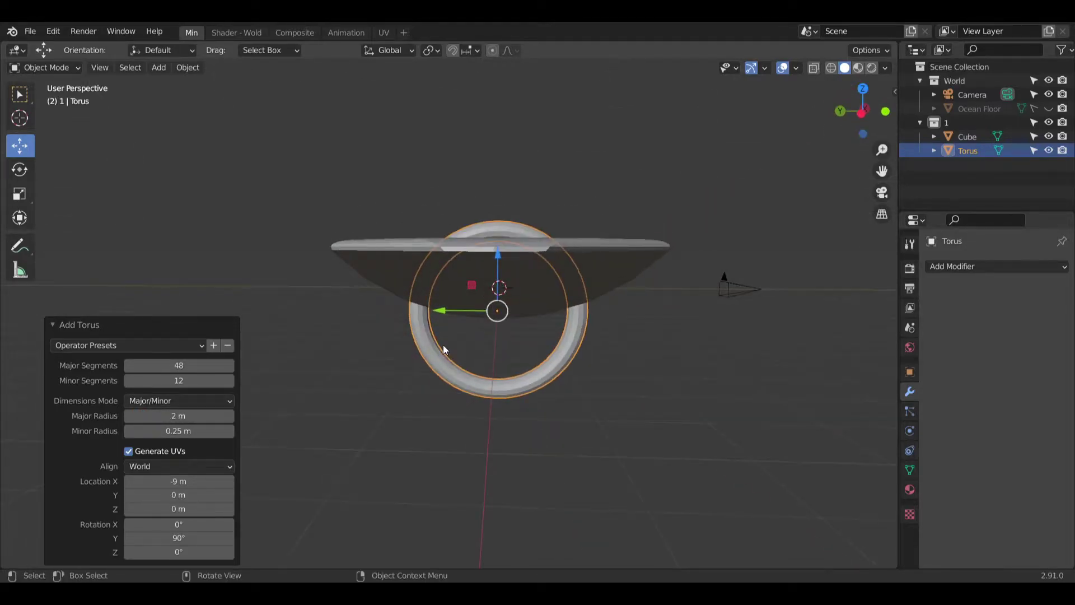
middle_click_drag(396, 300, 400, 330)
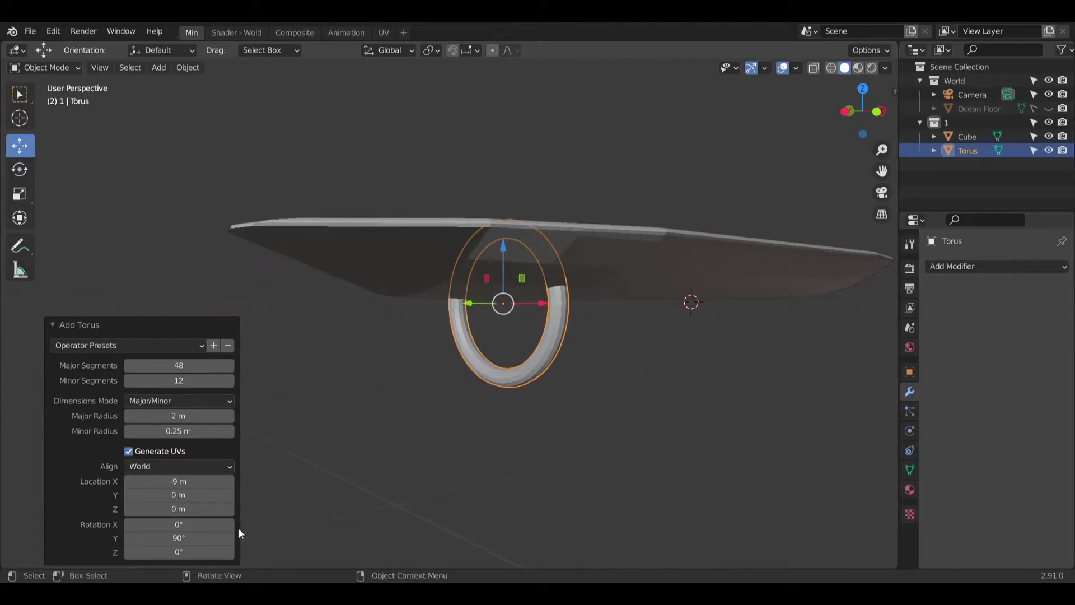
Step: Try an X rotation of 10° for the torus and reset it to 0°
left_click(202, 525)
key("Return")
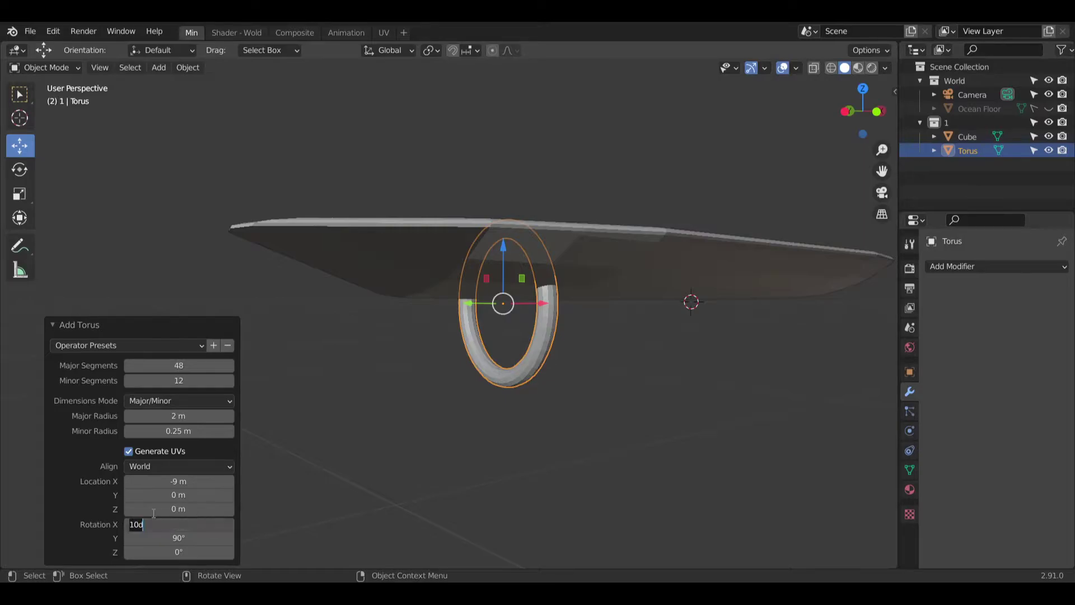
key("BackSpace")
Step: Tilt the torus about the Y axis, trying a rotation of 80° and settling on 70°
left_click(198, 538)
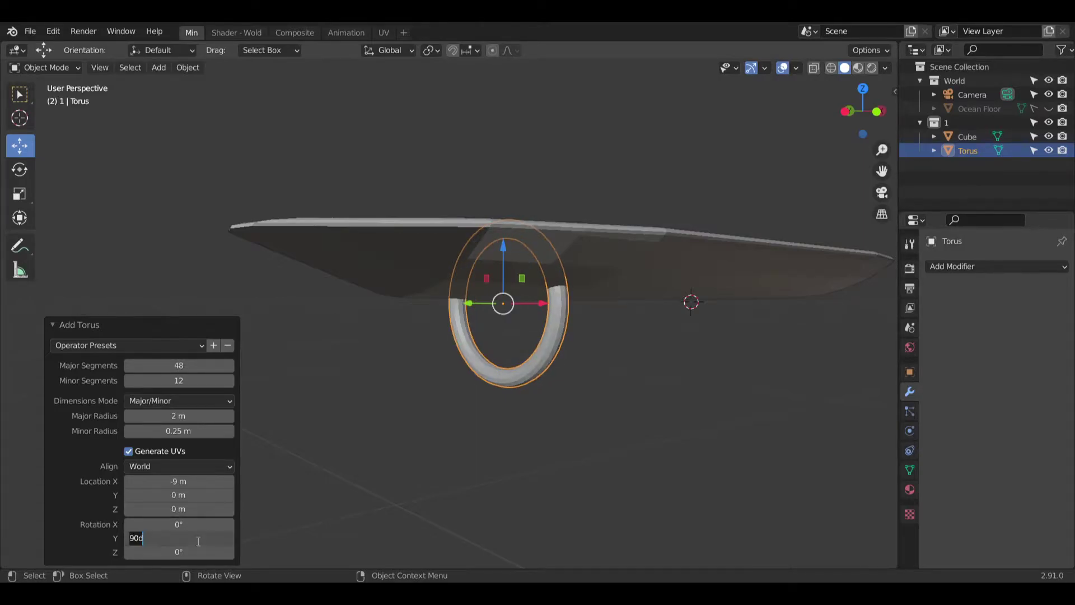
type("80")
key("Return")
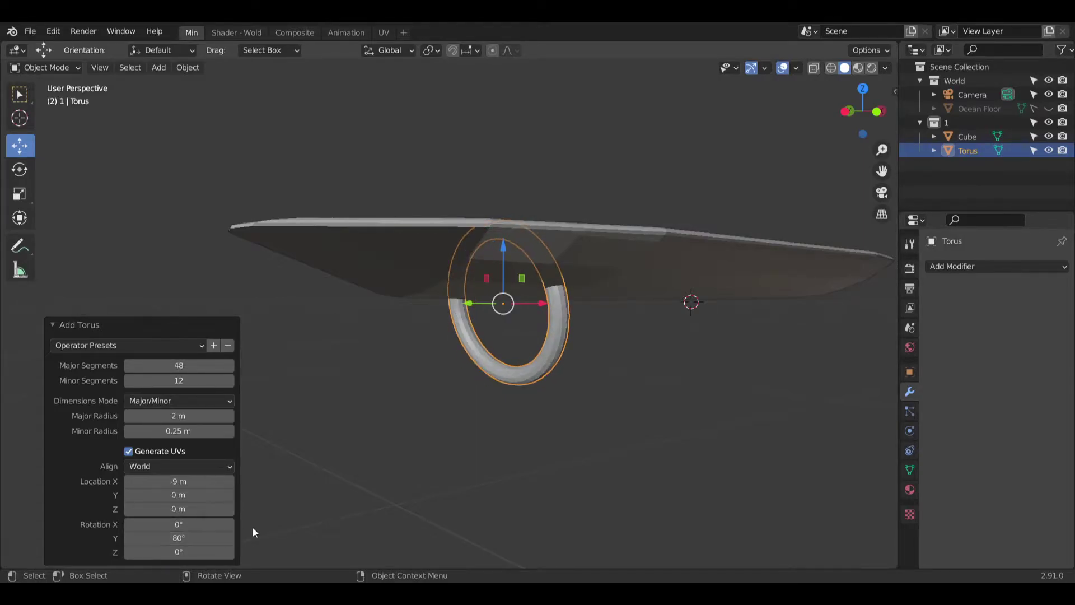
middle_click_drag(374, 434, 441, 422)
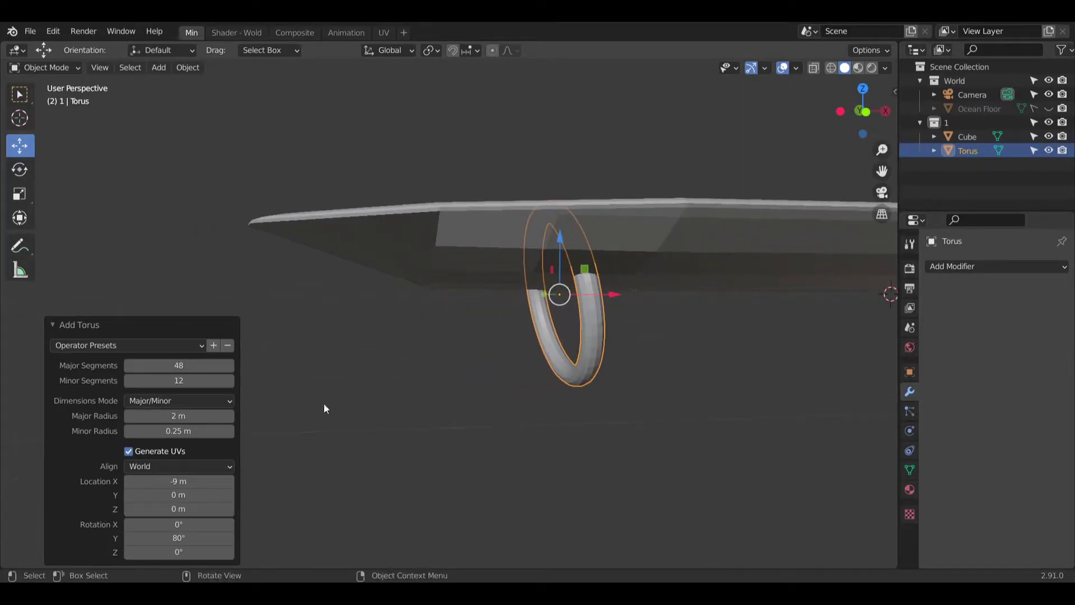
left_click(171, 541)
key("Return")
middle_click_drag(317, 476, 619, 385)
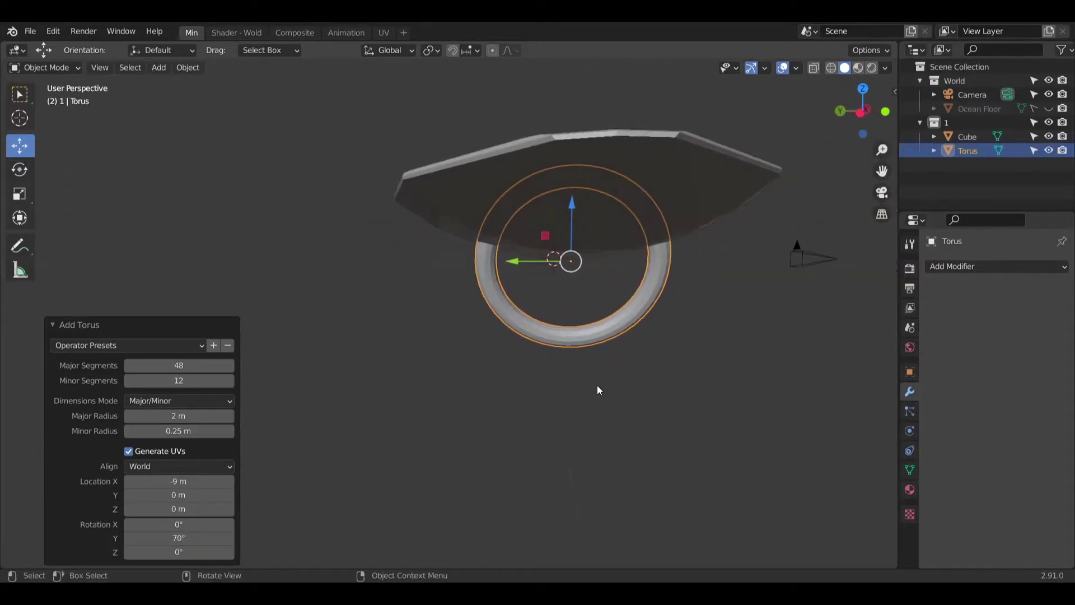
Step: Lower the torus beneath the hull with a Z location of -2 m
left_click(141, 507)
type("-2")
key("Return")
middle_click_drag(365, 440, 611, 386)
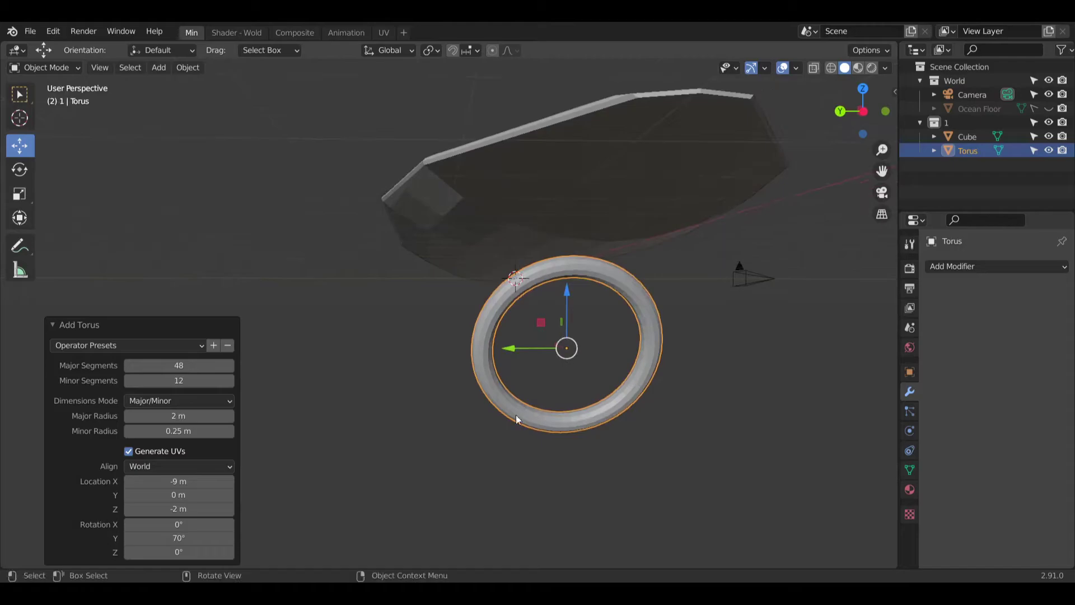
Step: Try a major radius of 1.5 m for the torus and return it to 2 m
left_click(173, 418)
type("1.5")
key("Return")
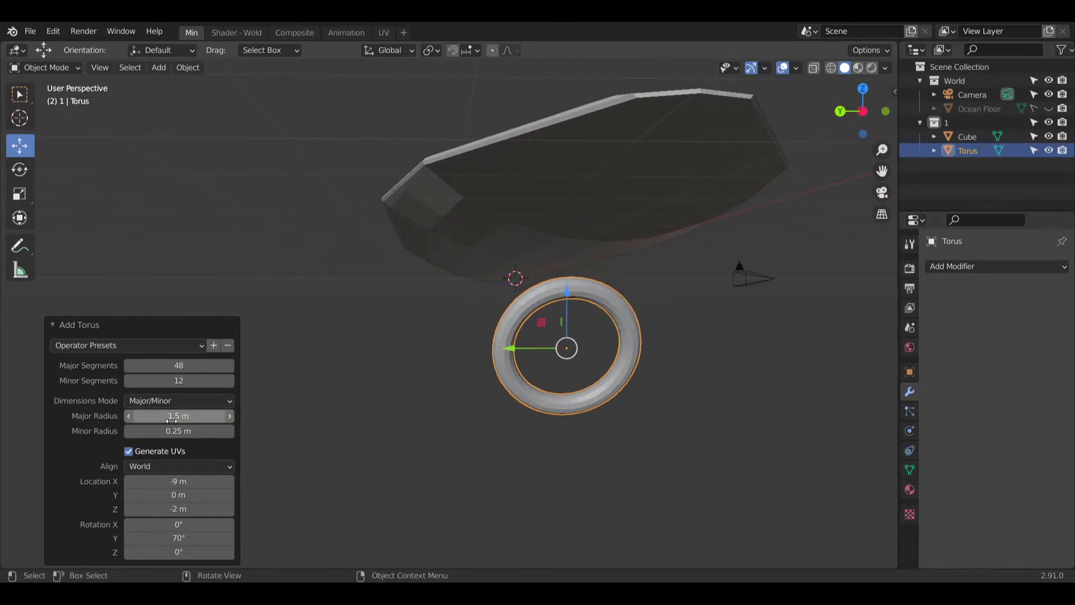
middle_click_drag(400, 345, 539, 321)
scroll(535, 336, "up", 3)
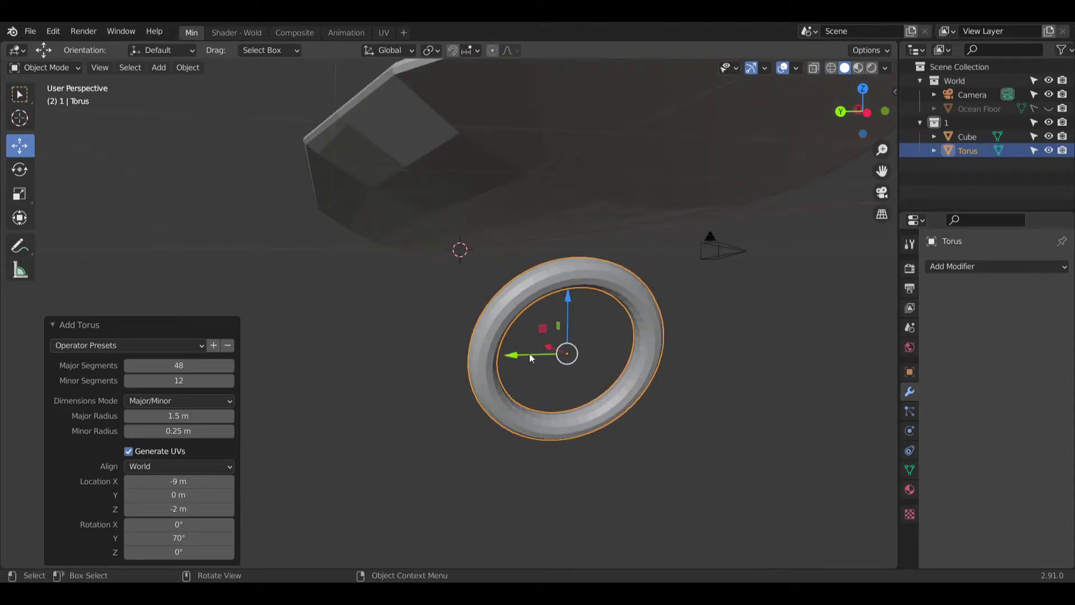
double_click(185, 416)
type("2")
key("Return")
Step: Thicken the torus with a minor radius of 0.5 m and check how it meets the hull's underside
double_click(171, 431)
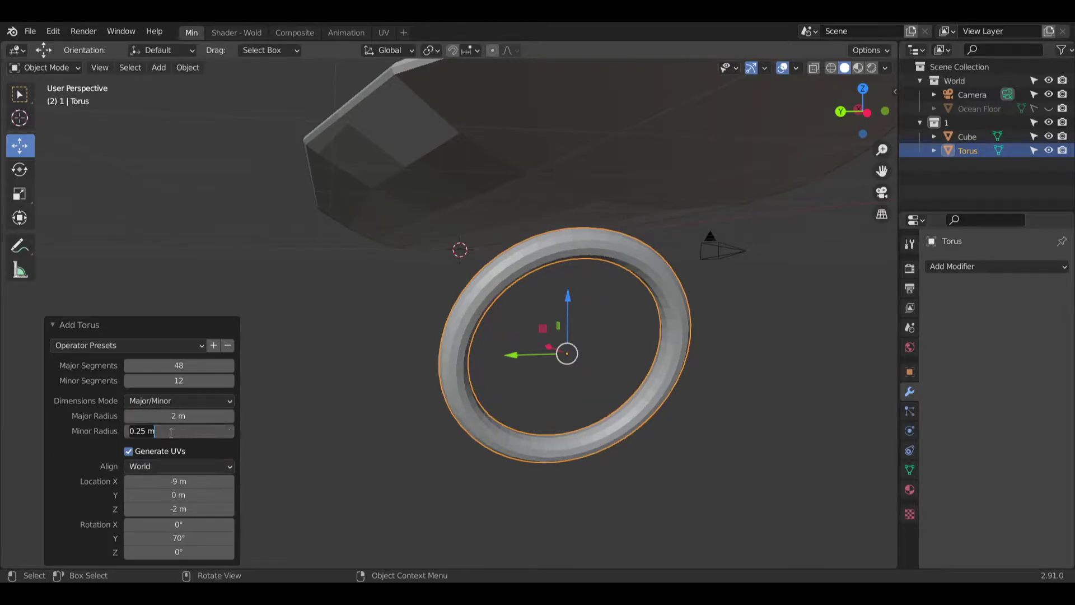
type("0.5")
key("Return")
middle_click_drag(482, 320, 460, 238)
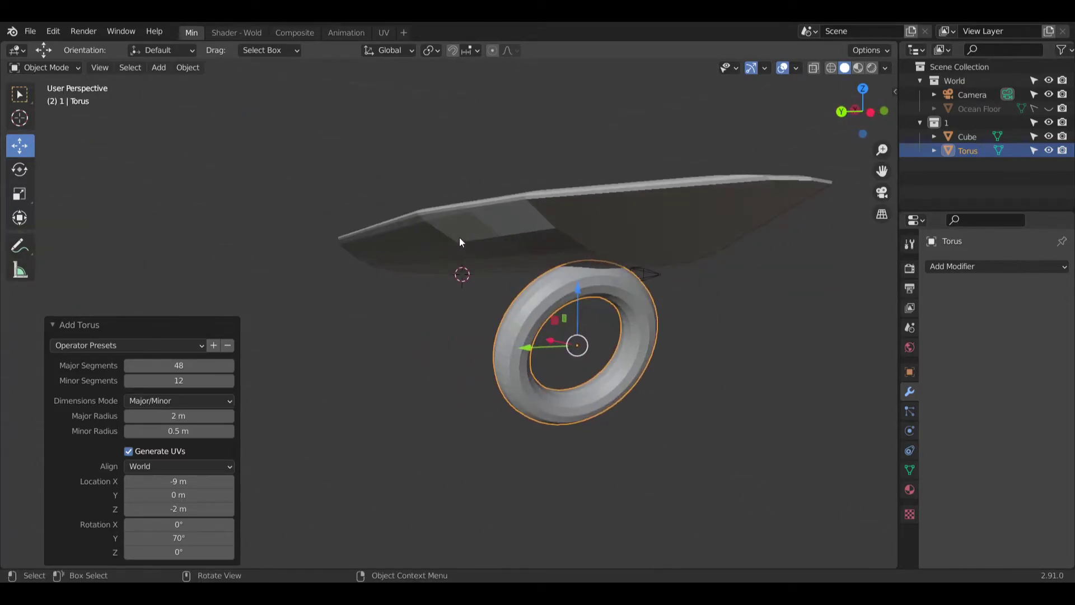
mouse_move(536, 302)
middle_mouse_down()
mouse_move(630, 298)
mouse_move(516, 306)
mouse_move(497, 261)
mouse_move(535, 308)
middle_mouse_up()
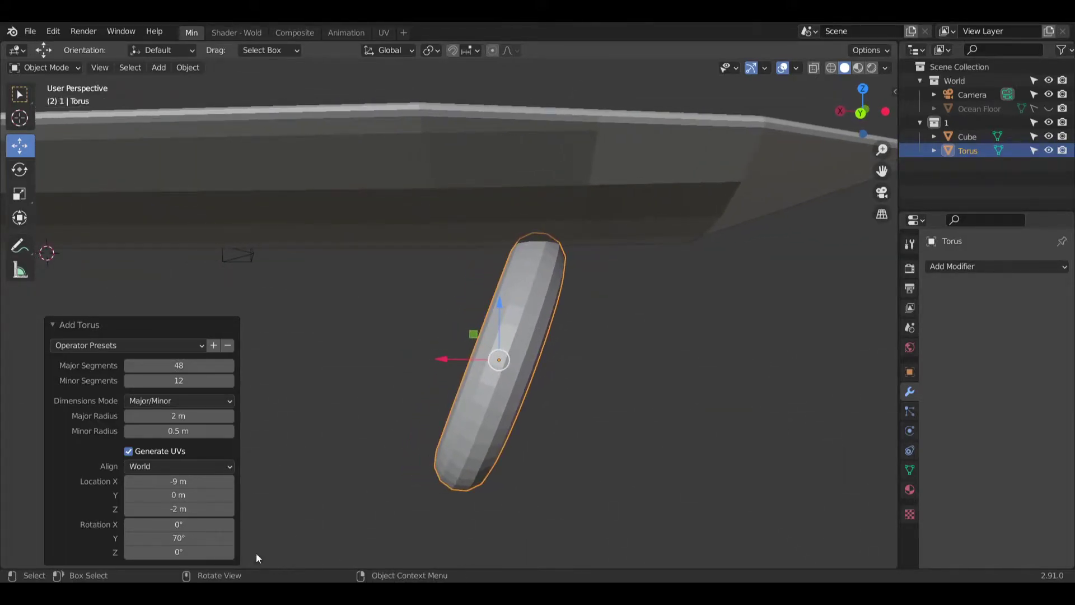
Step: Set the torus's Z location to -2.1 m
left_click(206, 506)
type("-2.1")
key("Return")
middle_click_drag(486, 442, 520, 397)
Step: Shift the torus about -0.77 m along X and fine-tune its position under the hull, ending with a lift of about 0.1 m
left_click(109, 141)
left_click(481, 381)
left_click_drag(407, 346, 533, 352)
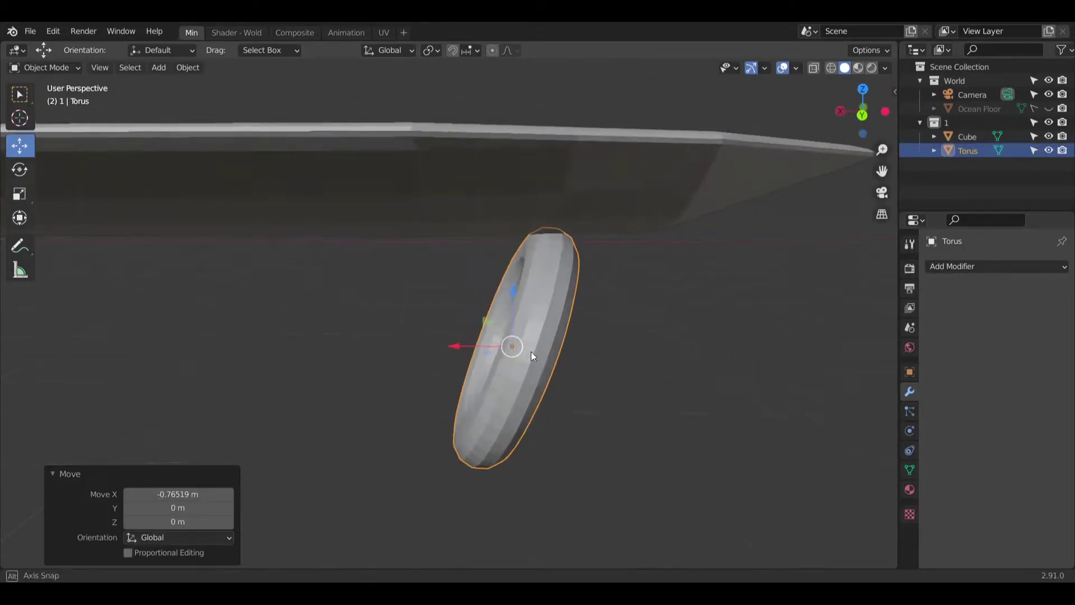
middle_click_drag(532, 351, 522, 314)
left_click_drag(519, 321, 529, 330)
middle_click_drag(529, 331, 505, 343)
left_click_drag(485, 320, 486, 308)
middle_click_drag(546, 316, 501, 313)
left_click_drag(469, 379, 557, 386)
left_click_drag(609, 327, 610, 316)
middle_click_drag(610, 317, 550, 323)
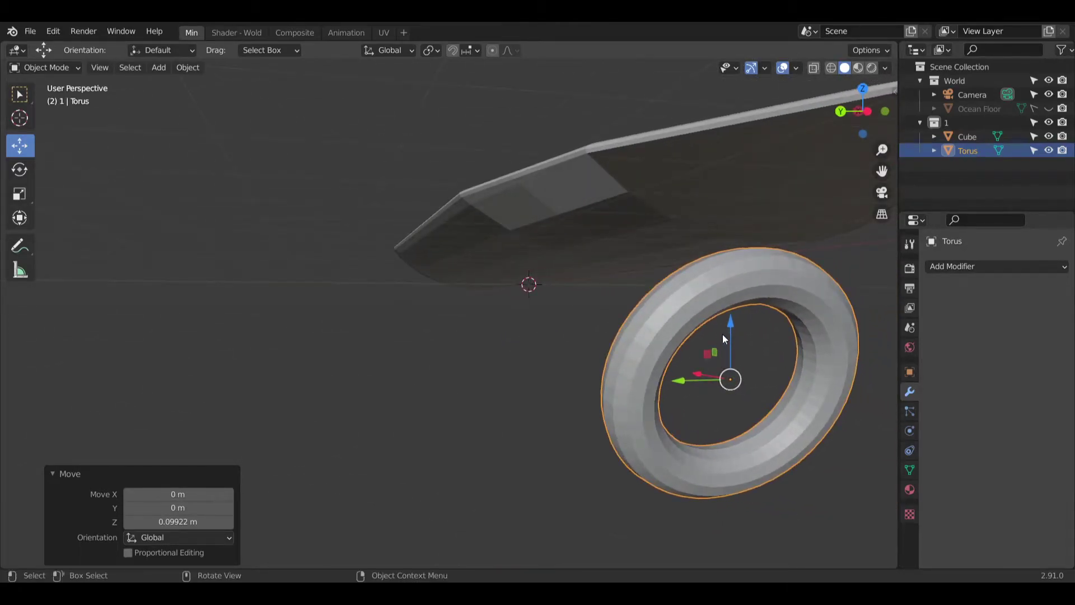
Step: Raise the torus about 0.85 m into the hull and shift it about 0.36 m along X
left_click_drag(730, 324, 735, 274)
middle_click_drag(735, 274, 682, 327)
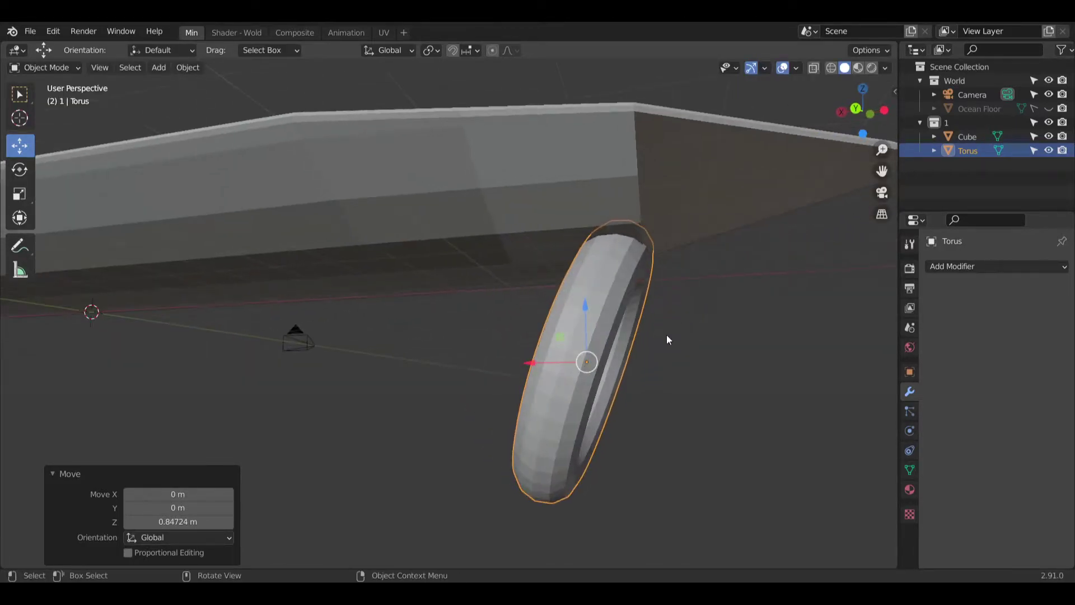
left_click_drag(536, 364, 510, 364)
middle_click_drag(511, 364, 646, 288)
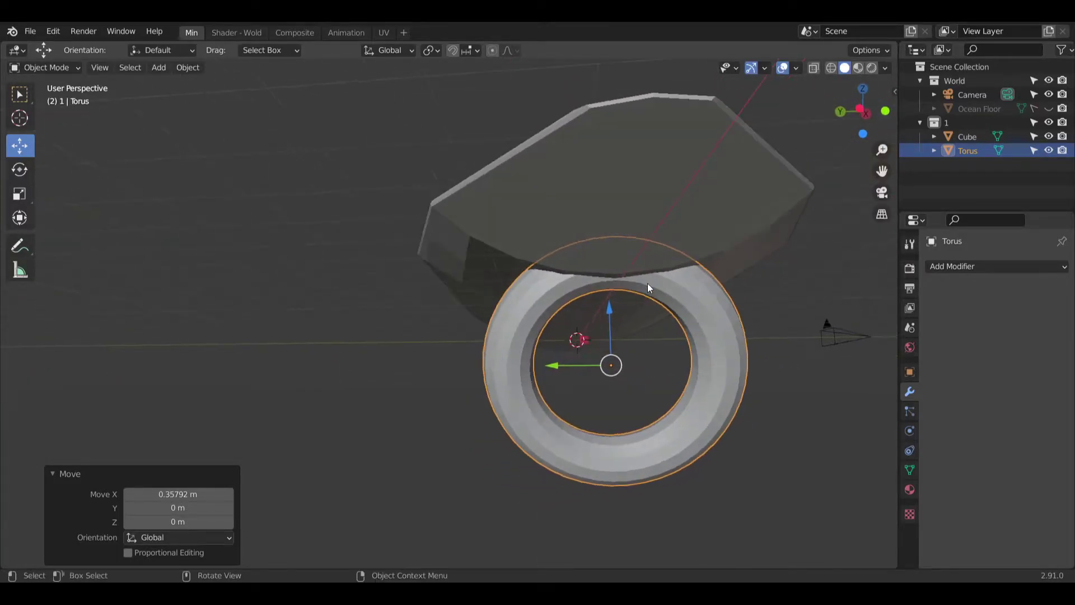
Step: Examine from several sides how the tilted ring intersects the hull and where it sits along its length
scroll(621, 324, "up", 3)
middle_click_drag(622, 323, 636, 319)
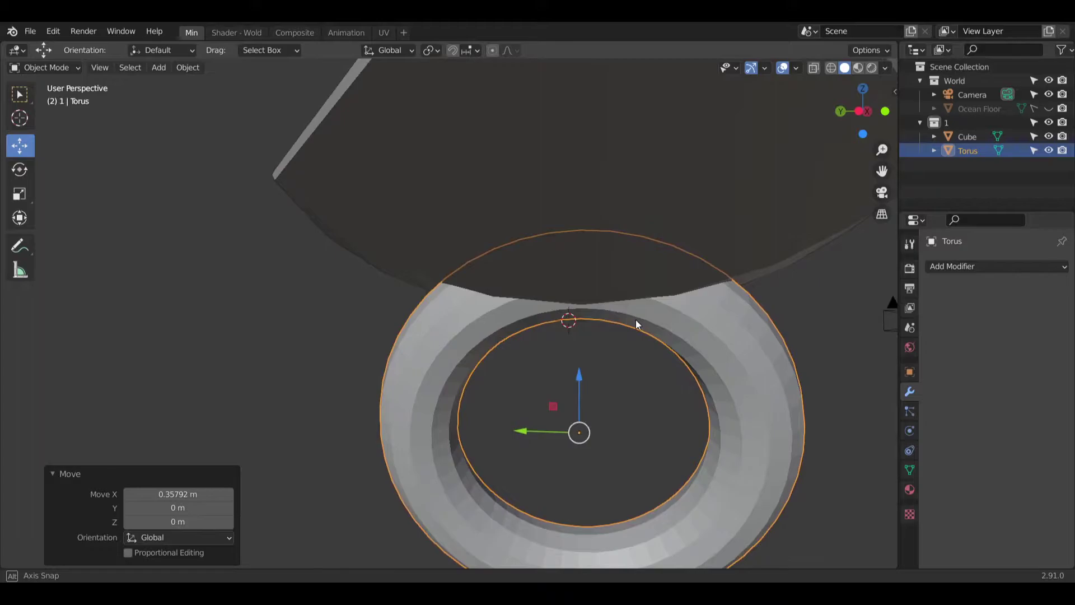
middle_click_drag(595, 368, 704, 312)
scroll(650, 361, "down", 6)
mouse_move(637, 378)
middle_mouse_down()
mouse_move(582, 347)
mouse_move(478, 359)
mouse_move(630, 355)
mouse_move(649, 370)
middle_mouse_up()
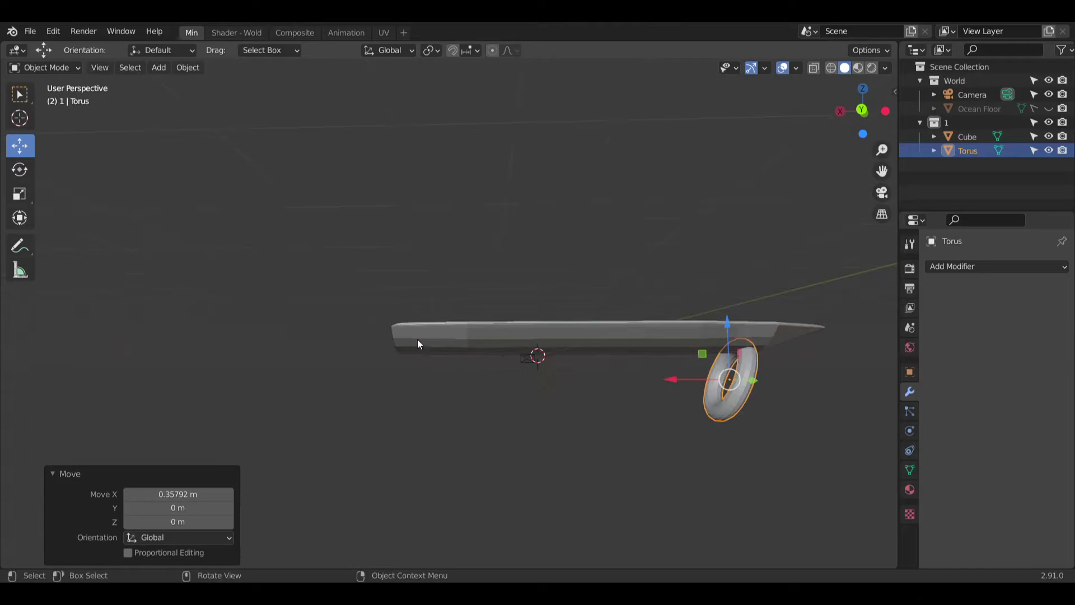
middle_click_drag(434, 386, 602, 392)
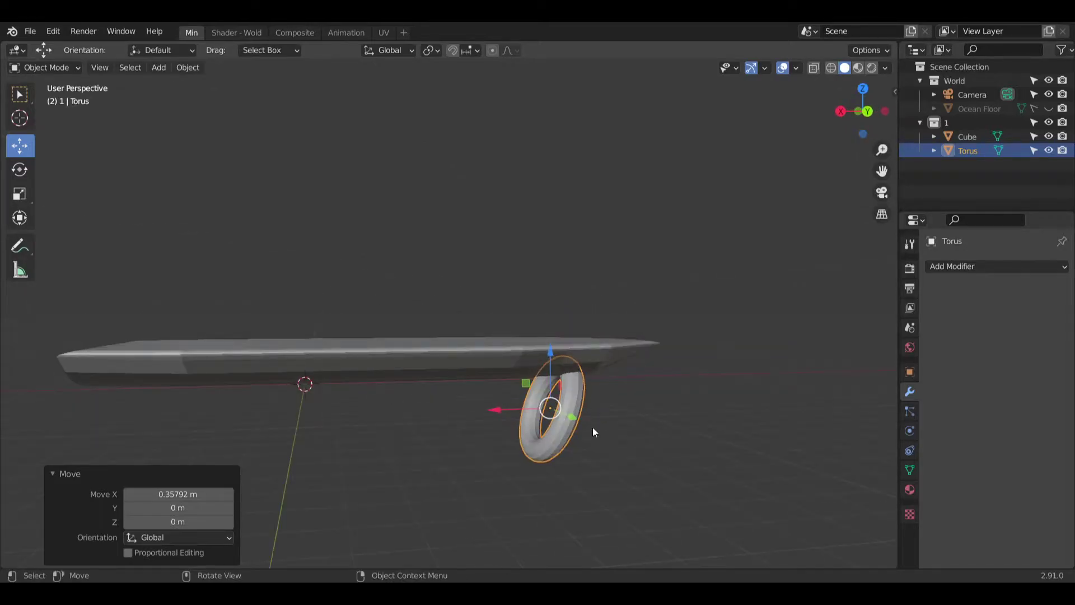
middle_click_drag(262, 415, 276, 336)
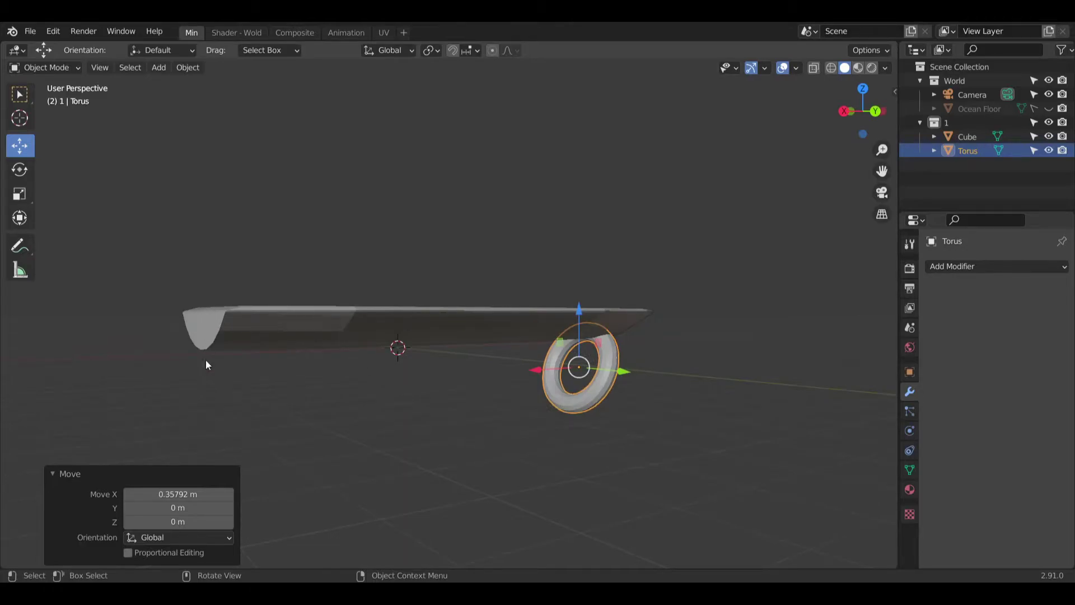
middle_click_drag(418, 343, 485, 355)
Step: Raise the torus about 0.03 m further into the hull and deselect it to check the joint
scroll(463, 330, "up", 4)
left_click_drag(519, 368, 520, 366)
scroll(610, 340, "up", 5)
middle_click_drag(502, 331, 580, 361)
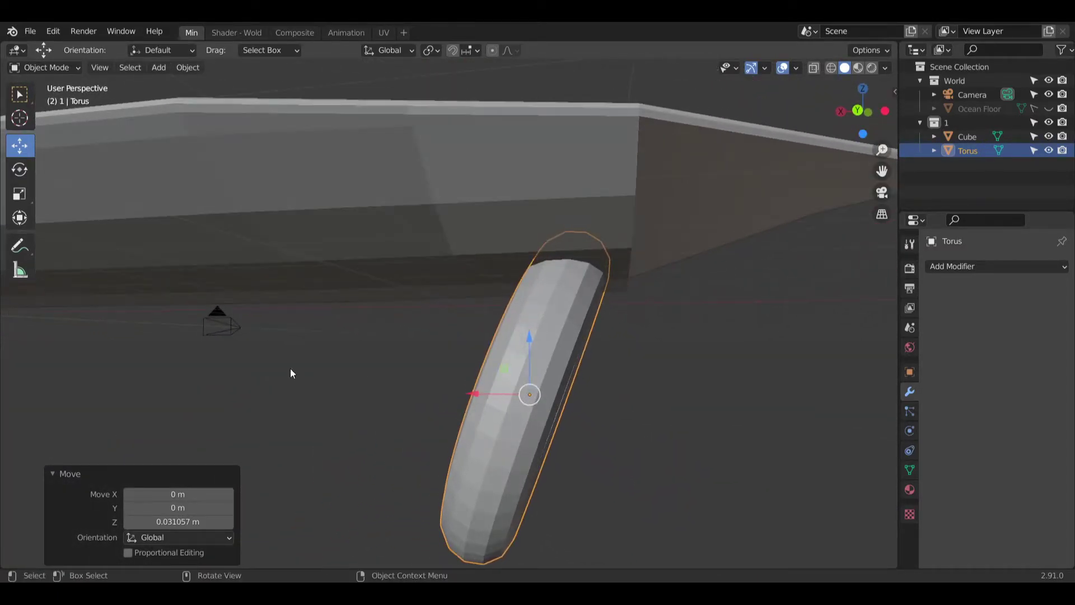
left_click(363, 414)
middle_click_drag(363, 414, 500, 306)
scroll(512, 352, "up", 6)
middle_click_drag(489, 253, 510, 314)
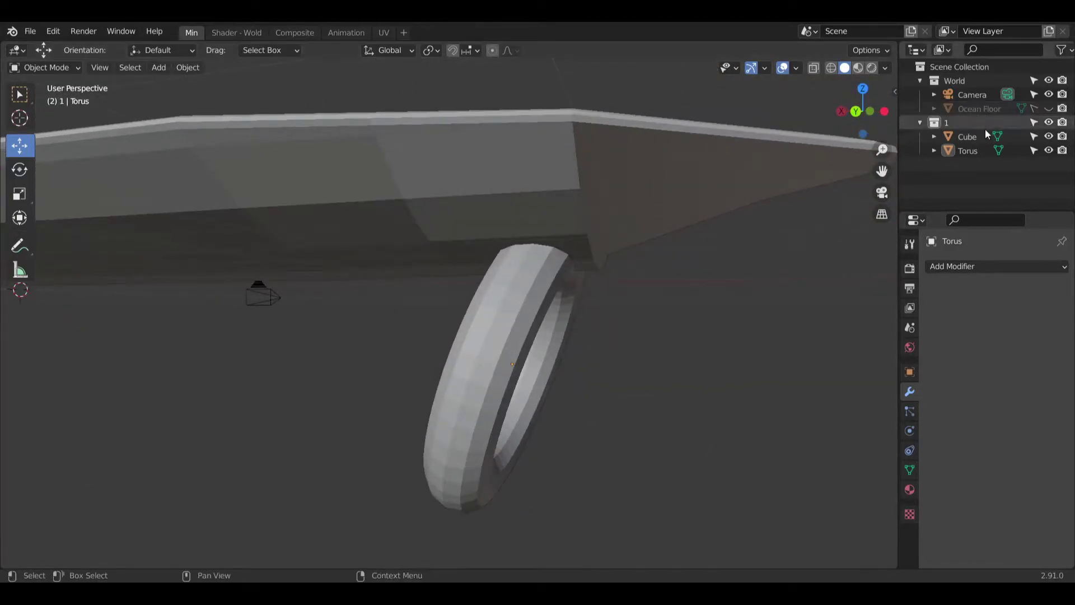
Step: Rename the hull object Boat and the torus object Boat Ring
double_click(963, 137)
type("Boat")
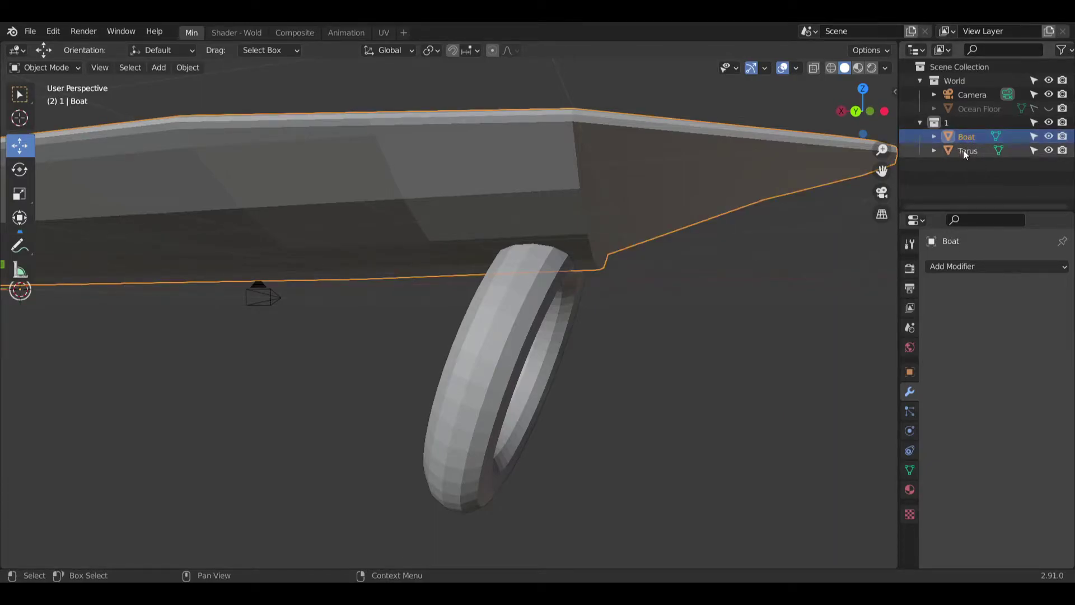
double_click(964, 150)
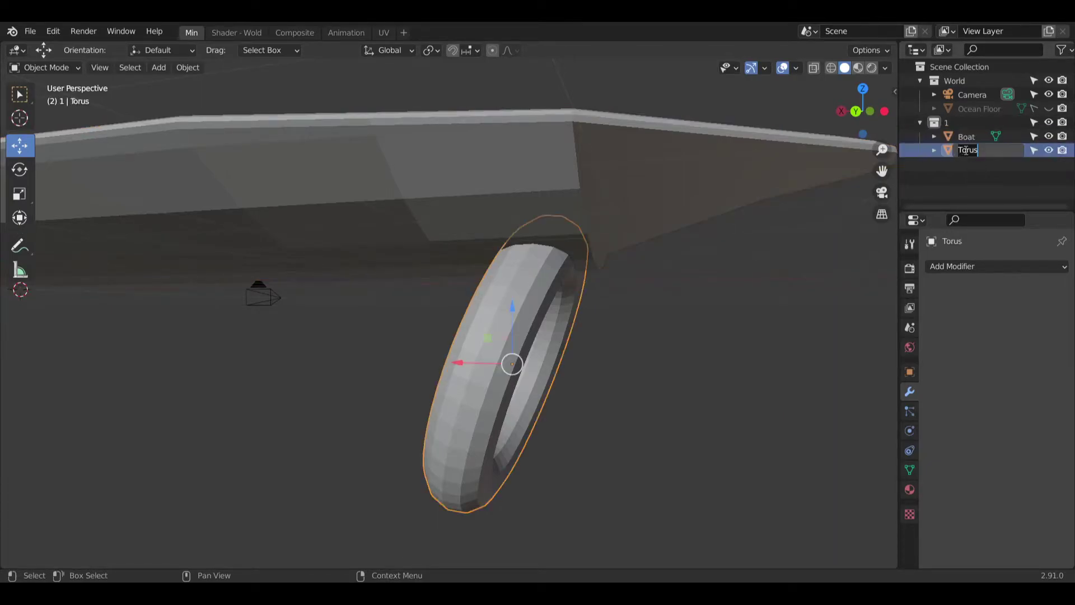
type("Boat Ring")
key("Return")
Step: Add a series of closely spaced loop cuts across the boat hull above the ring in Edit Mode
left_click(941, 137)
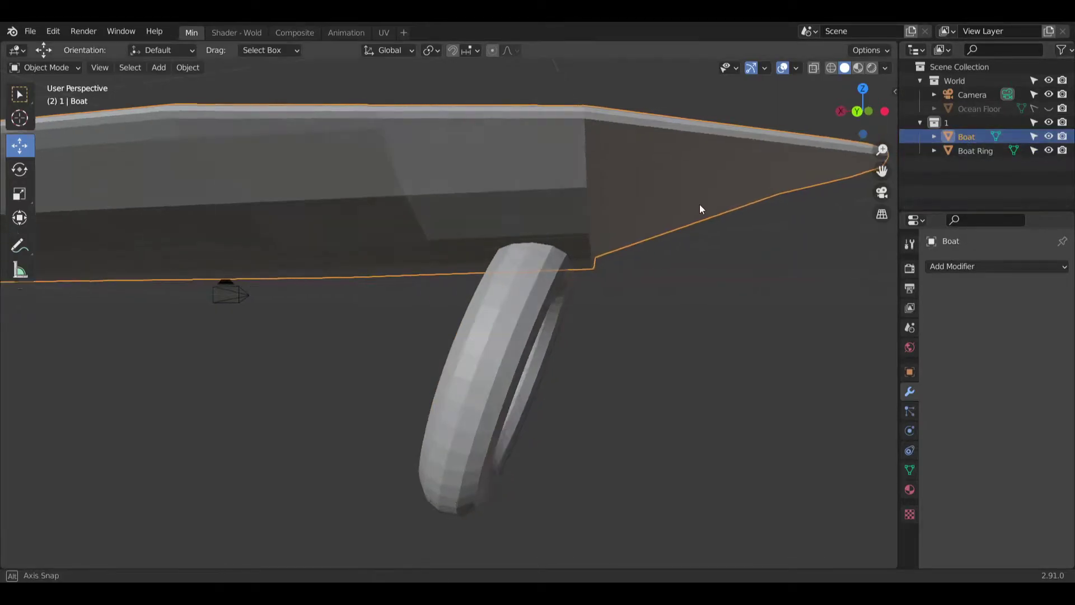
middle_click_drag(697, 204, 712, 206)
left_click(48, 68)
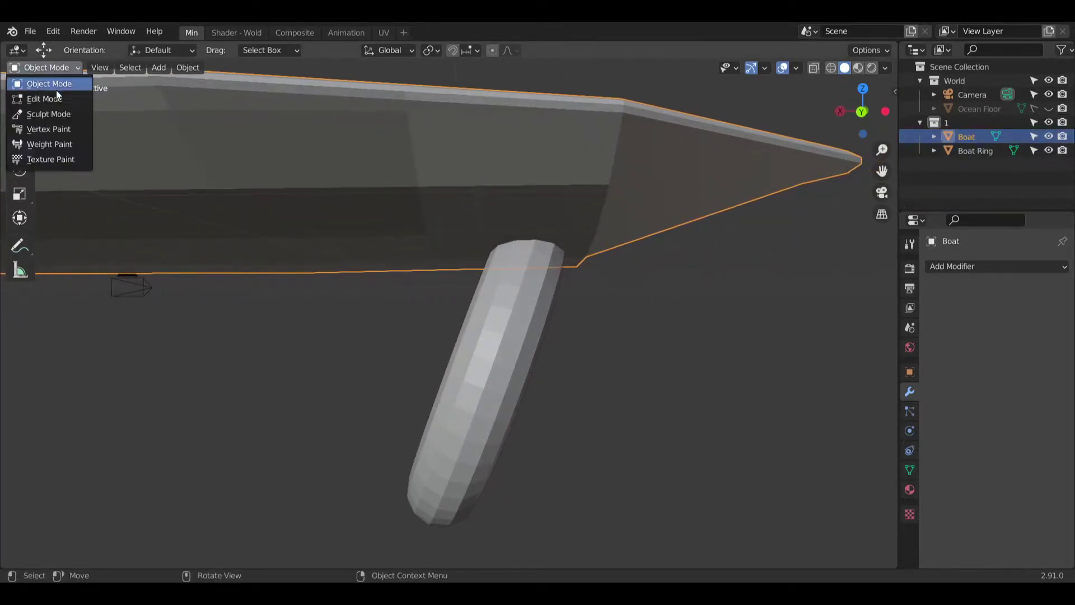
left_click(35, 96)
left_click(25, 368)
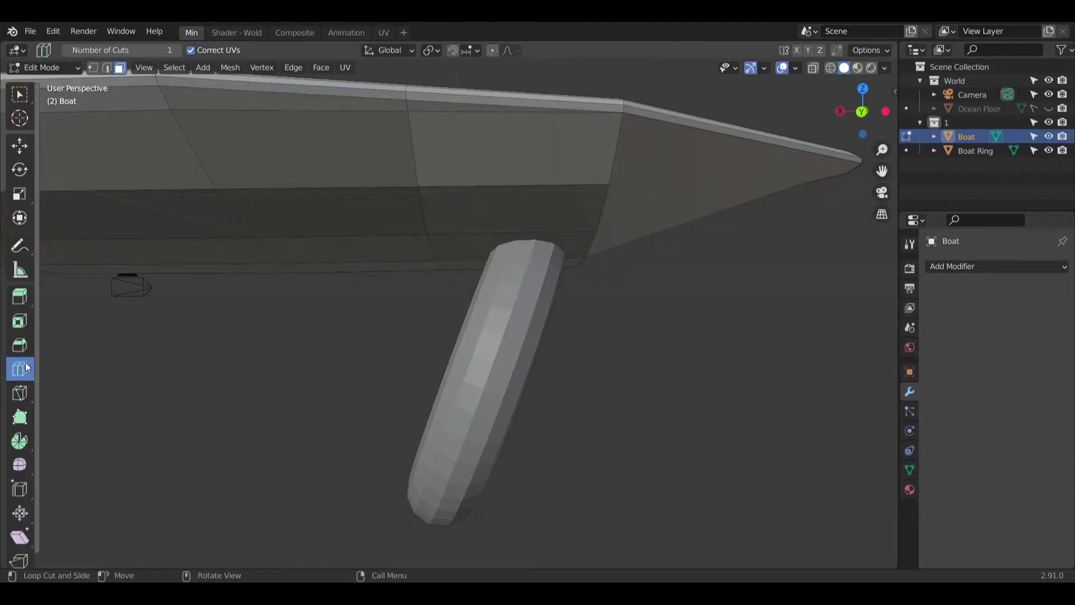
left_click(505, 176)
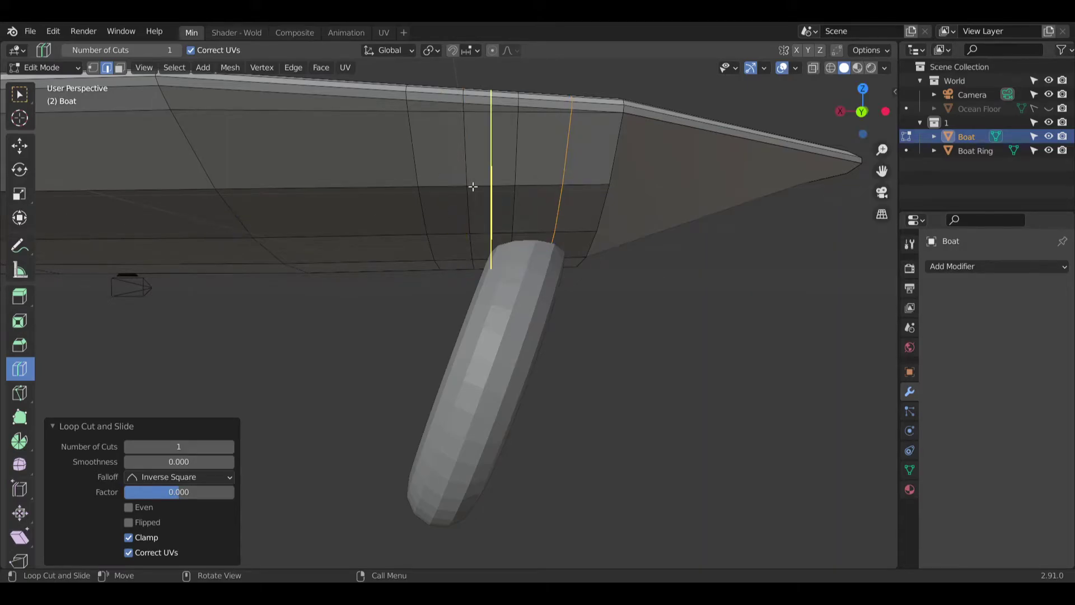
left_click(585, 190)
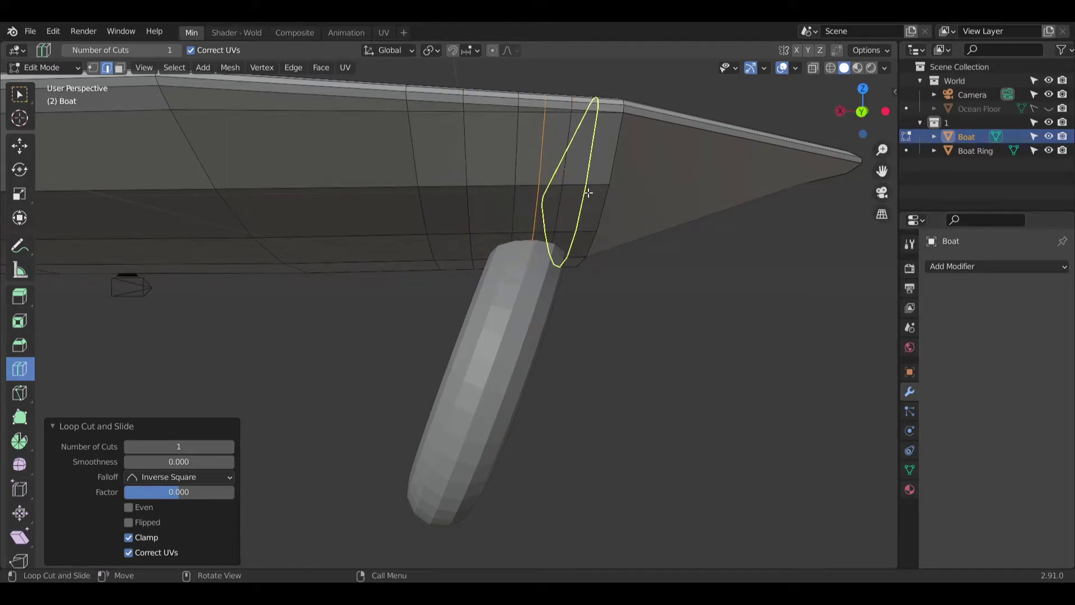
Step: Deselect the loop cuts, inspect the hull's vertices in vertex select mode, and return to Object Mode
left_click(19, 94)
left_click(385, 388)
middle_click_drag(384, 389, 506, 321)
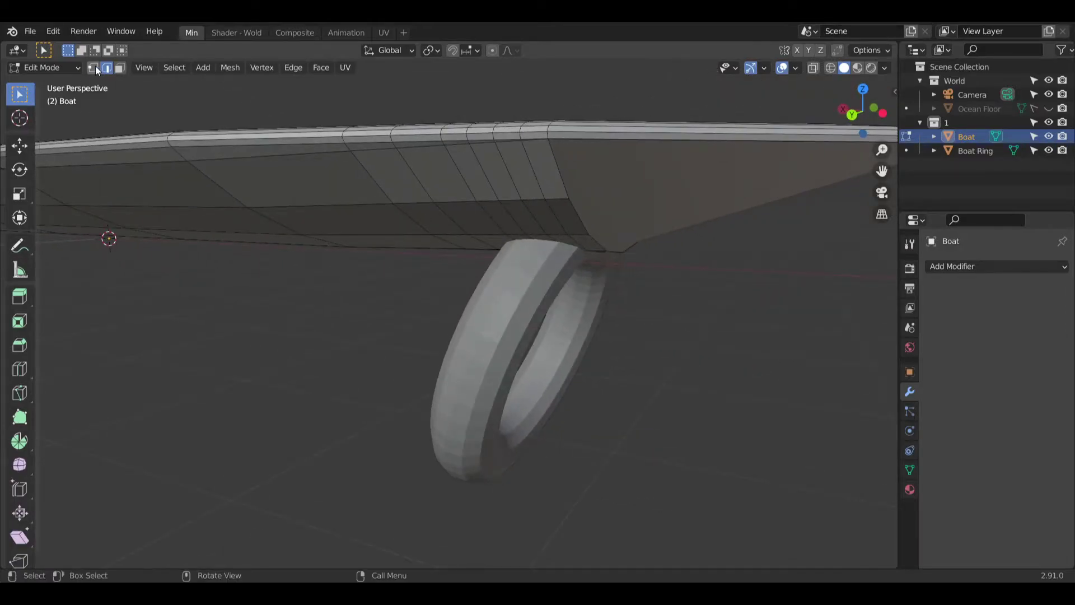
middle_click_drag(303, 304, 533, 377)
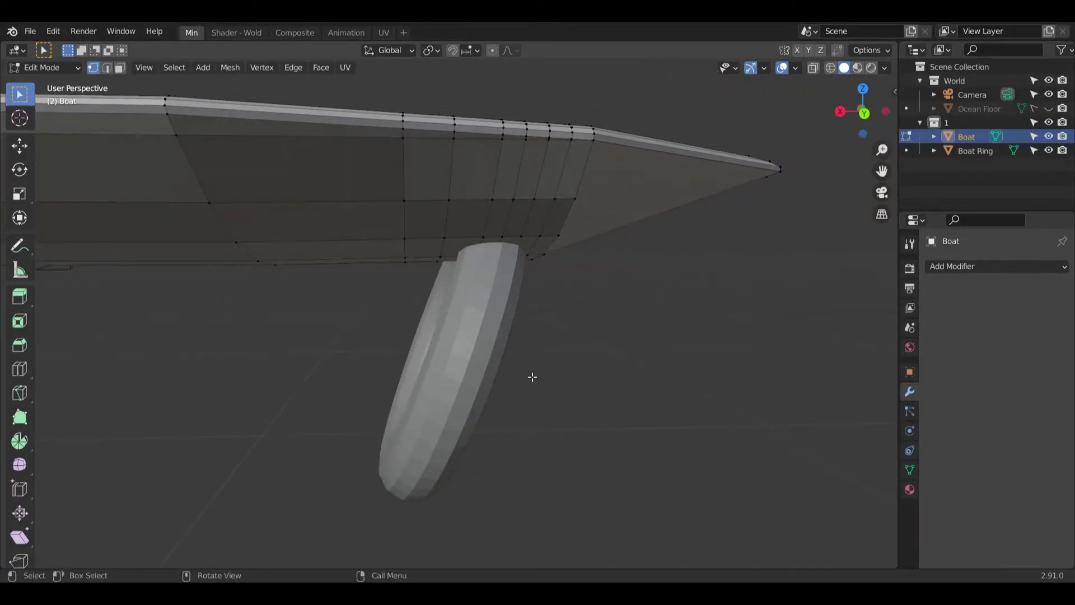
left_click(58, 71)
left_click(49, 83)
left_click(972, 148)
left_click(965, 137)
left_click(968, 150, "ctrl")
right_click(969, 150)
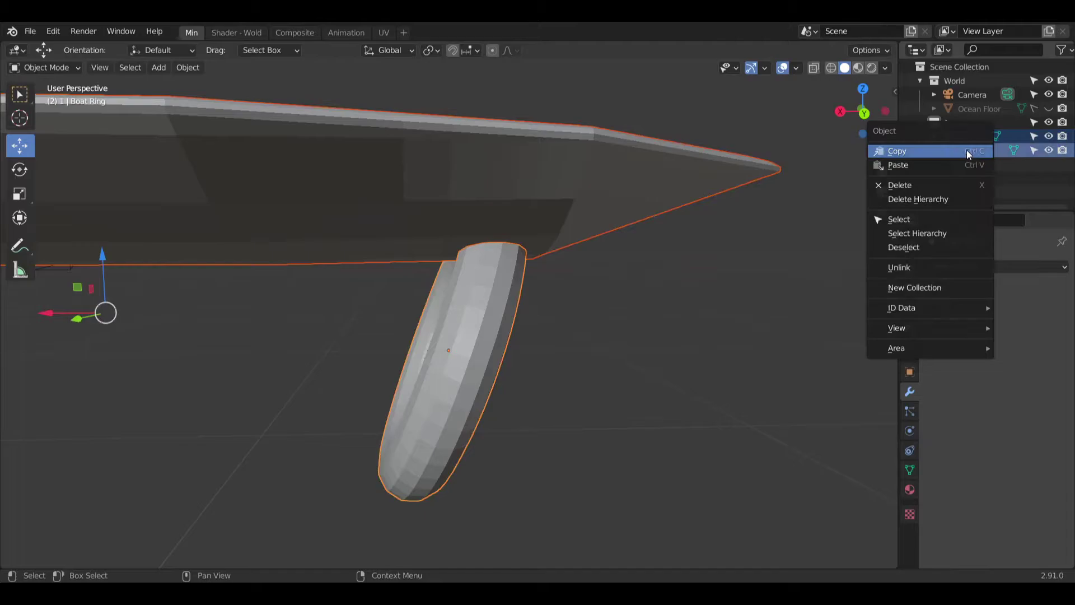
left_click(778, 252)
Step: Join the boat hull and the ring into a single object and name it Boat
left_click(459, 194)
left_click(474, 292, "shift")
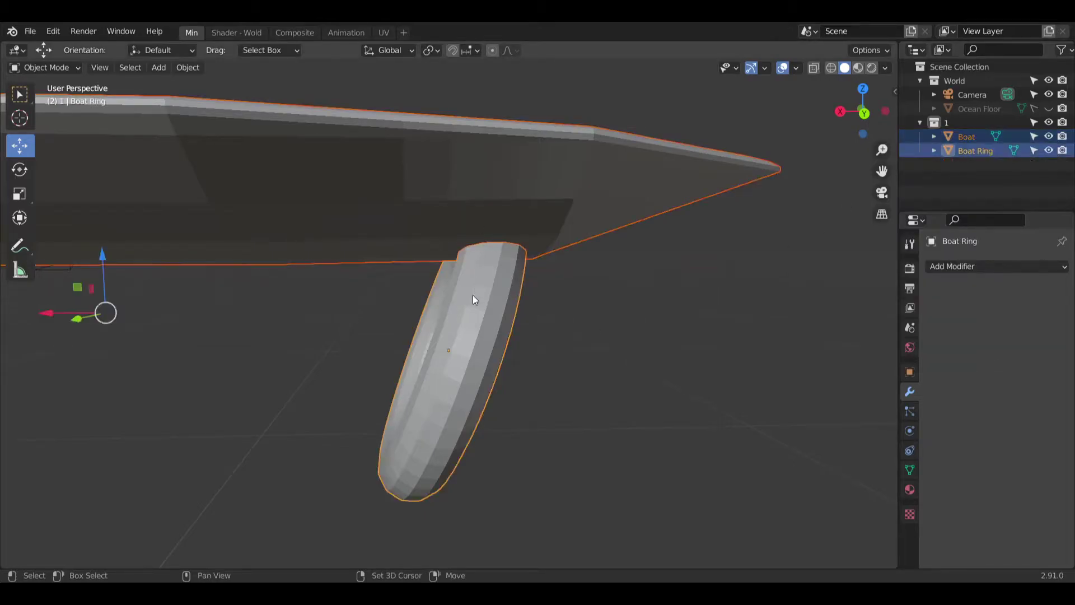
right_click(471, 327)
left_click(446, 374)
middle_click_drag(446, 374, 686, 236)
left_click(971, 138)
double_click(974, 136)
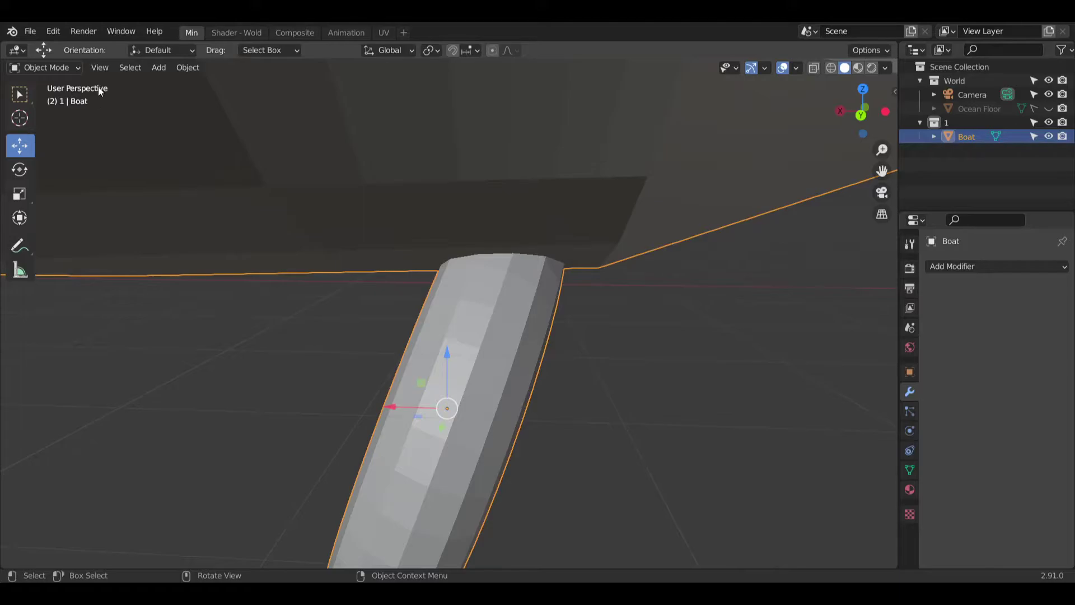
Step: Enter Edit Mode on the boat and examine where the ring meets the hull in wireframe and solid shading
left_click(48, 67)
left_click(49, 99)
mouse_move(705, 406)
middle_mouse_down()
mouse_move(638, 395)
mouse_move(466, 237)
mouse_move(468, 219)
mouse_move(516, 228)
mouse_move(467, 231)
mouse_move(545, 321)
mouse_move(521, 313)
mouse_move(518, 332)
mouse_move(552, 314)
mouse_move(537, 290)
mouse_move(448, 282)
mouse_move(403, 240)
mouse_move(482, 238)
mouse_move(528, 228)
mouse_move(525, 216)
mouse_move(514, 247)
middle_mouse_up()
scroll(574, 294, "up", 3)
scroll(437, 280, "up", 2)
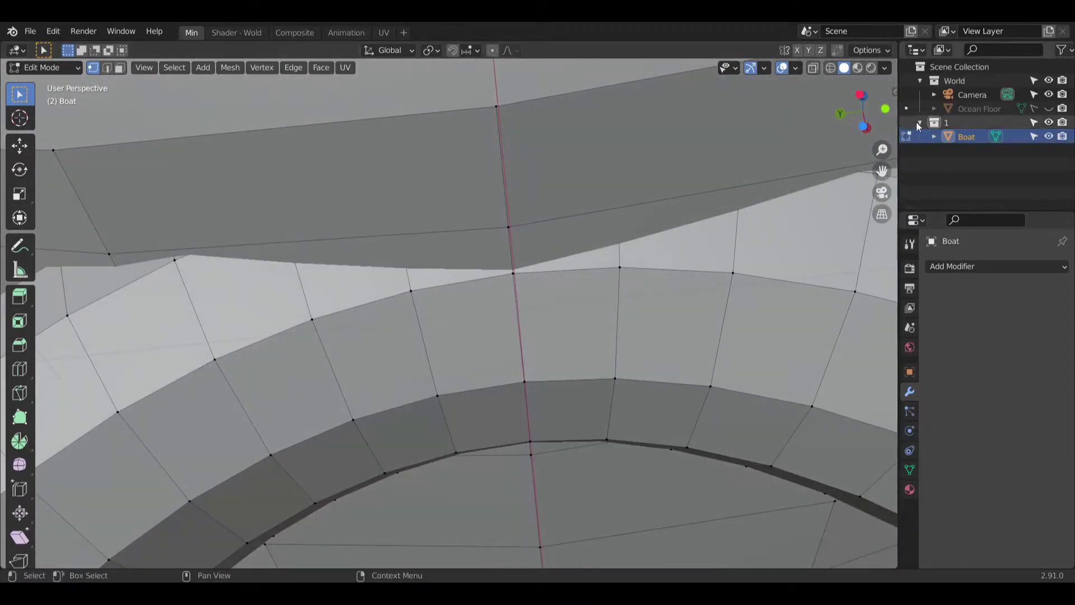
left_click(831, 68)
mouse_move(652, 230)
middle_mouse_down()
mouse_move(661, 257)
mouse_move(446, 276)
mouse_move(568, 262)
mouse_move(614, 281)
mouse_move(605, 285)
mouse_move(590, 249)
mouse_move(665, 245)
mouse_move(686, 254)
mouse_move(506, 247)
middle_mouse_up()
left_click(844, 68)
left_click(831, 68)
left_click(844, 68)
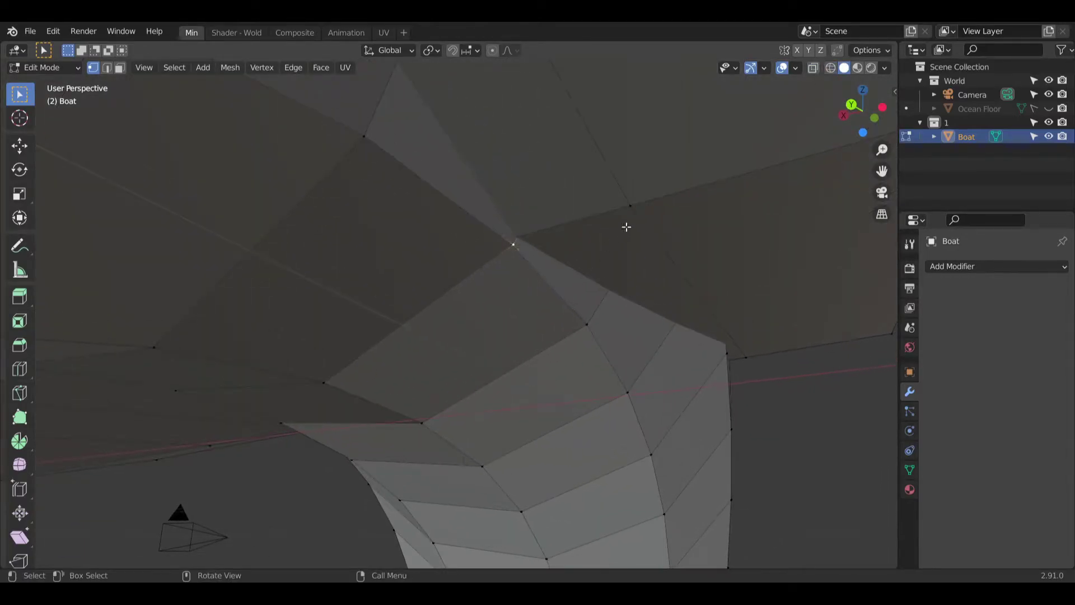
Step: Merge the selected vertex at the ring's upper rim into the adjacent hull vertex using At Last
right_click(635, 206)
mouse_move(628, 318)
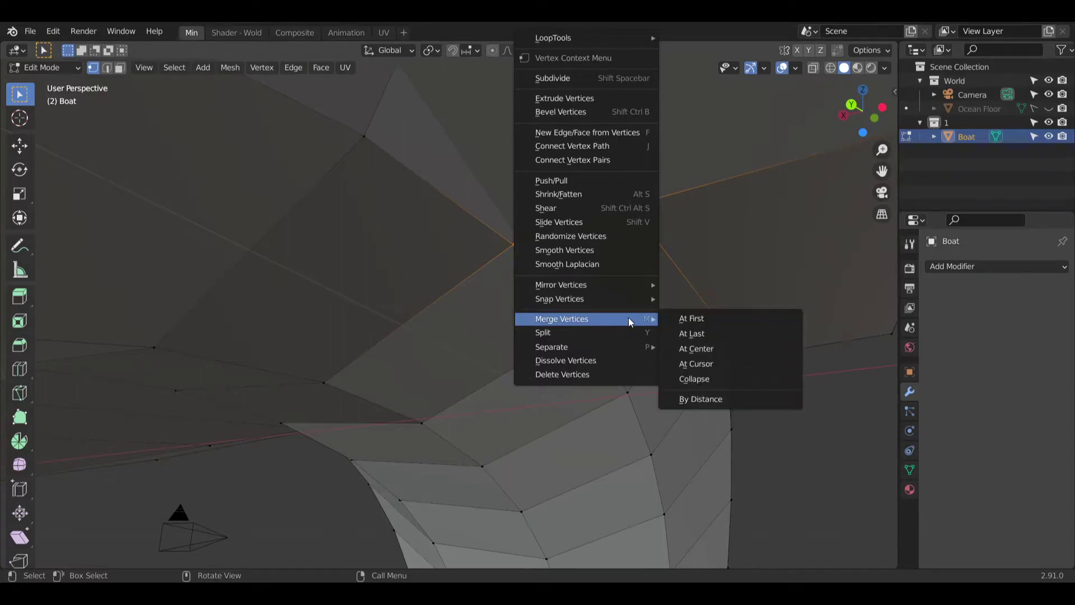
left_click(700, 331)
middle_click_drag(677, 309, 484, 260)
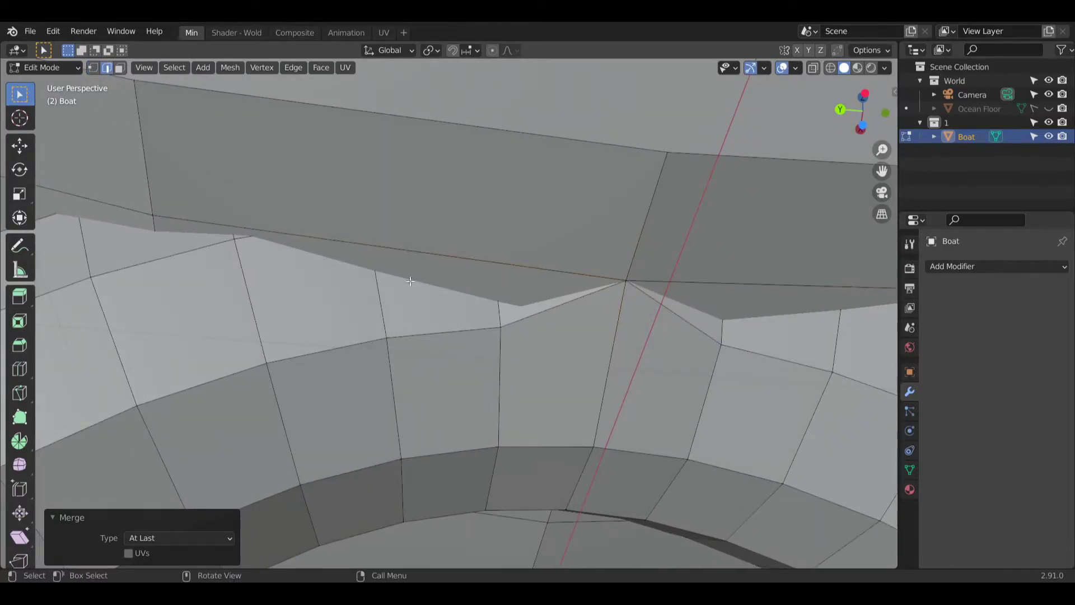
Step: Repeatedly subdivide the two hull edges beside the merged vertex with one cut each time, and return to vertex select mode
left_click(480, 272)
right_click(782, 273)
left_click(783, 269)
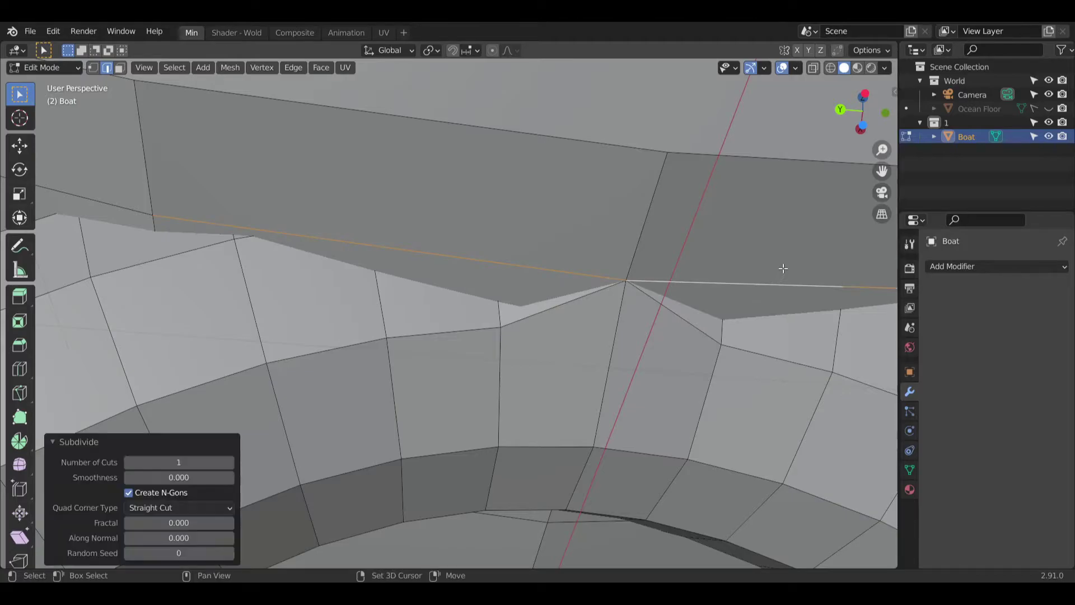
left_click(93, 67)
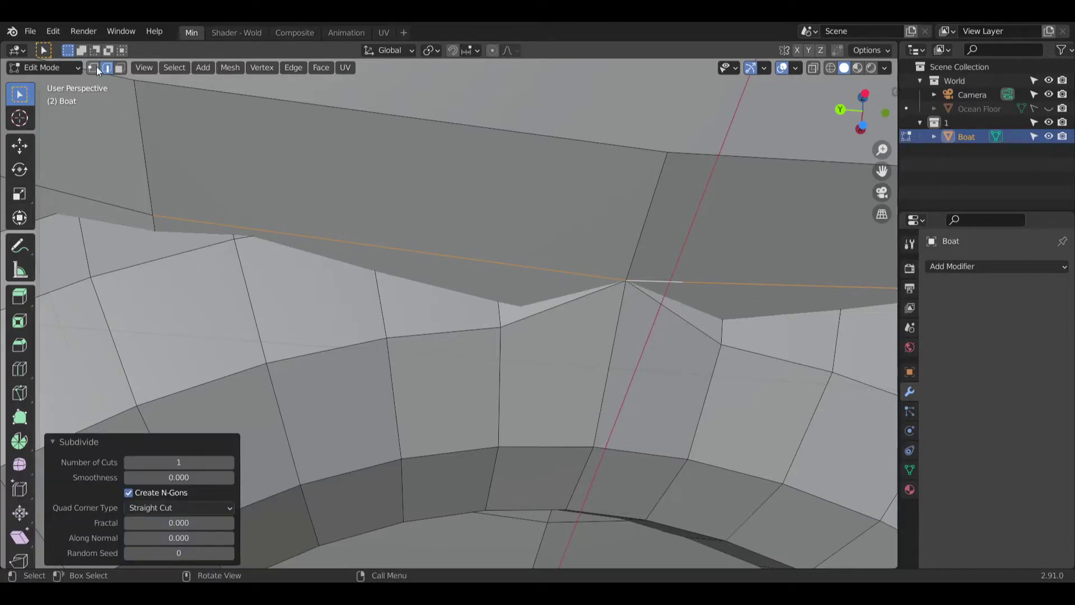
left_click(430, 178)
scroll(554, 300, "up", 1)
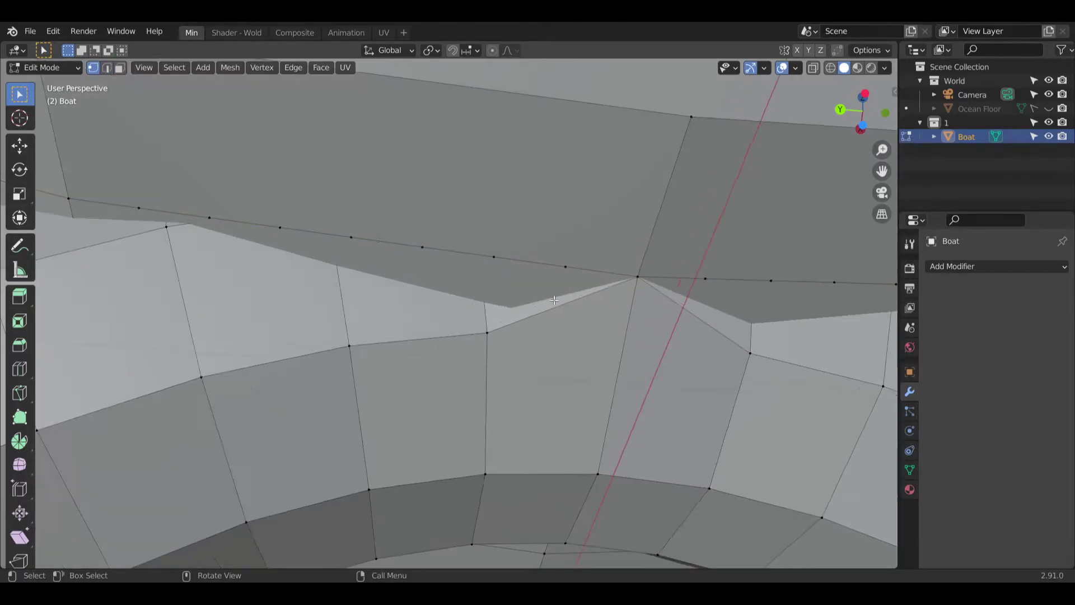
Step: Merge the next two ring rim vertices beside the first join into nearby vertices of the subdivided hull edge using At Last
right_click(494, 260)
mouse_move(504, 319)
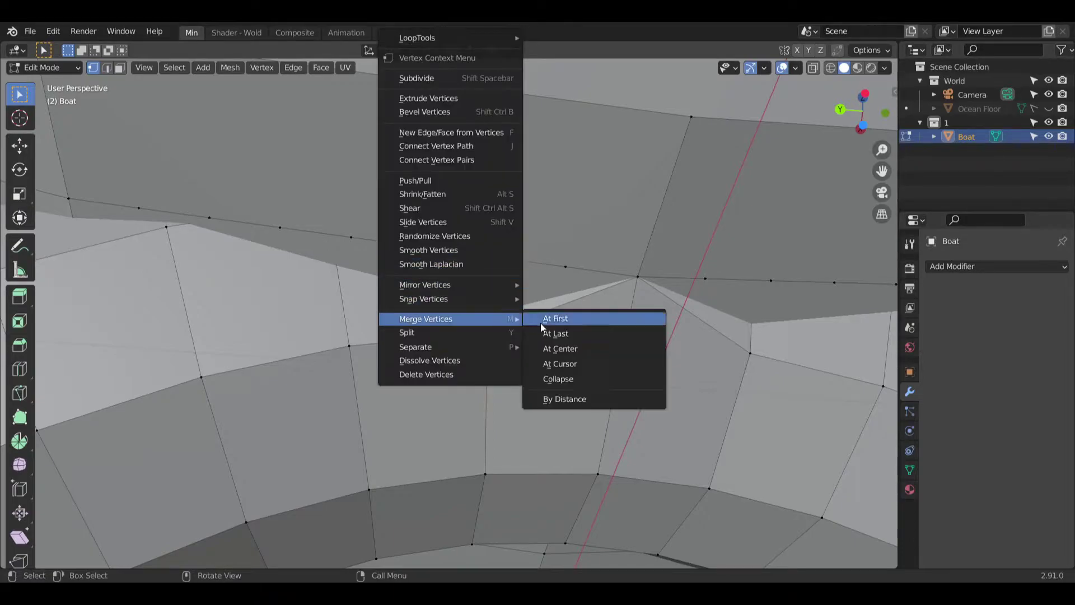
left_click(568, 335)
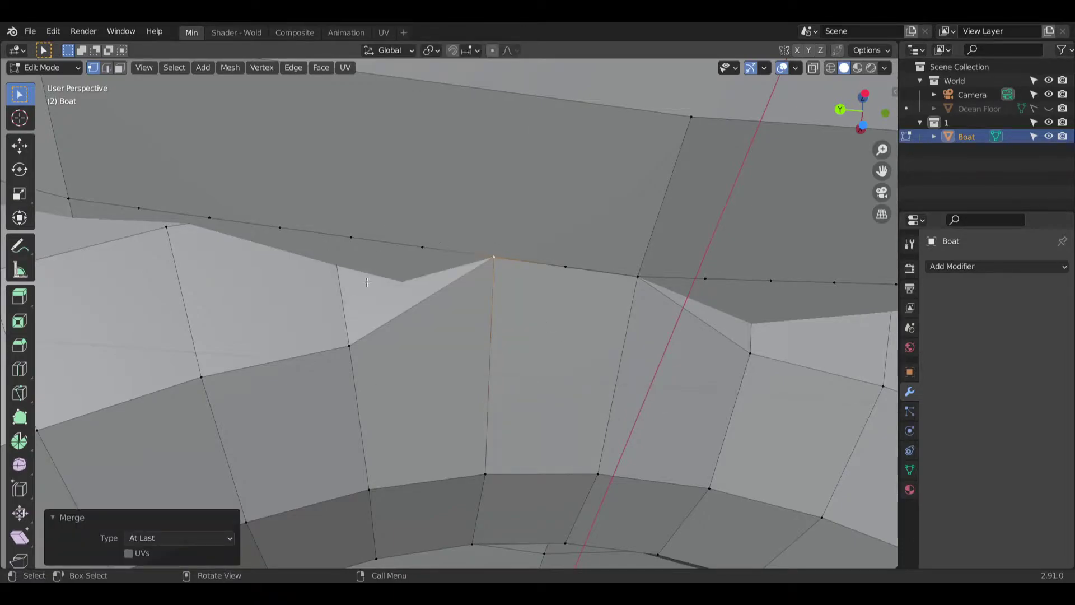
left_click(351, 340)
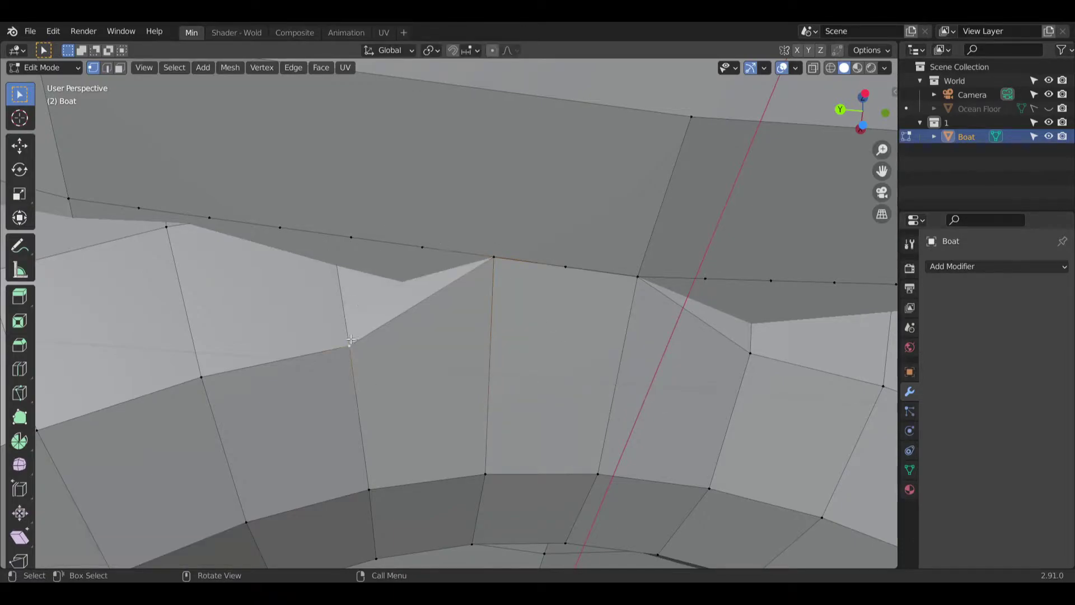
right_click(353, 237)
mouse_move(368, 319)
left_click(415, 334)
Step: Merge a further ring vertex just under the hull, near the edge's far end, into the closest subdivided-edge vertex using At Last
middle_click_drag(364, 210, 545, 217)
left_click(339, 241, "shift")
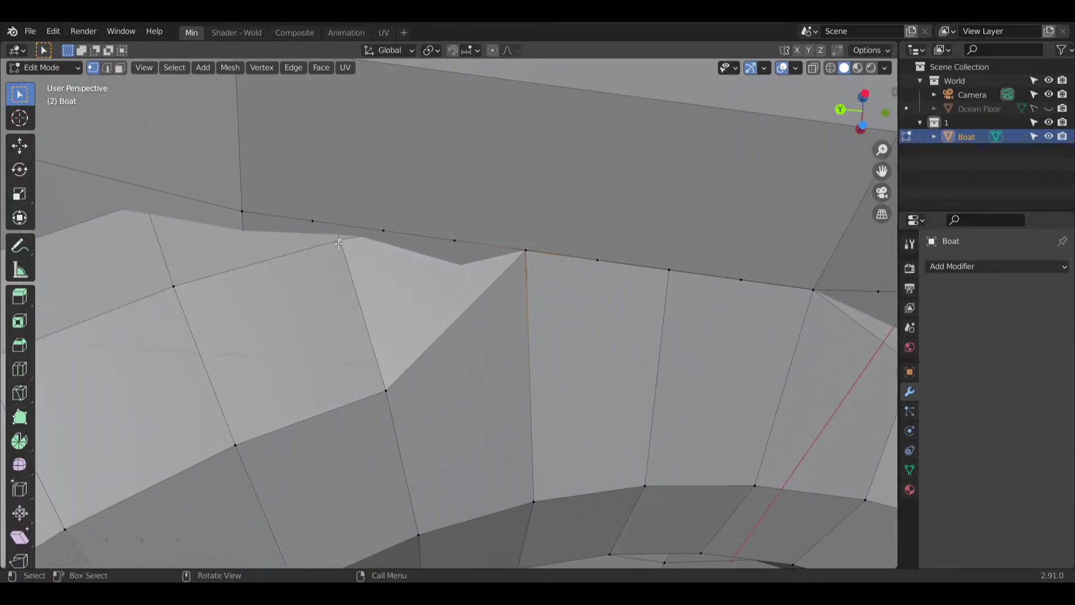
right_click(308, 222)
mouse_move(269, 315)
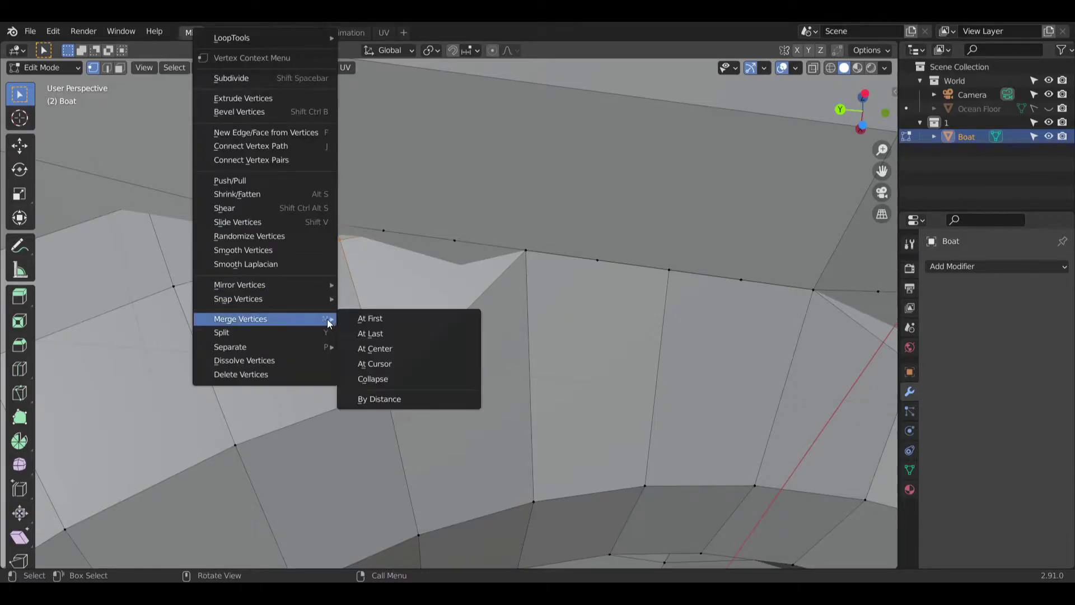
left_click(393, 333)
left_click(397, 306)
Step: Merge the ring rim vertices on the other side of the first join into the subdivided hull edge's vertices using At Last
middle_click_drag(397, 307, 540, 278)
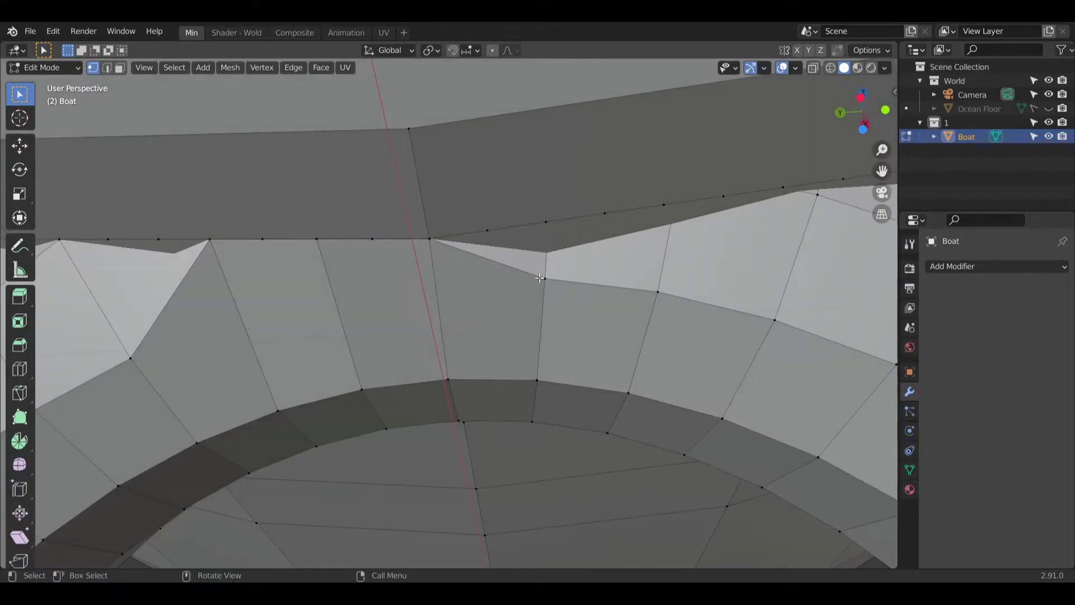
right_click(543, 223)
left_click(582, 330)
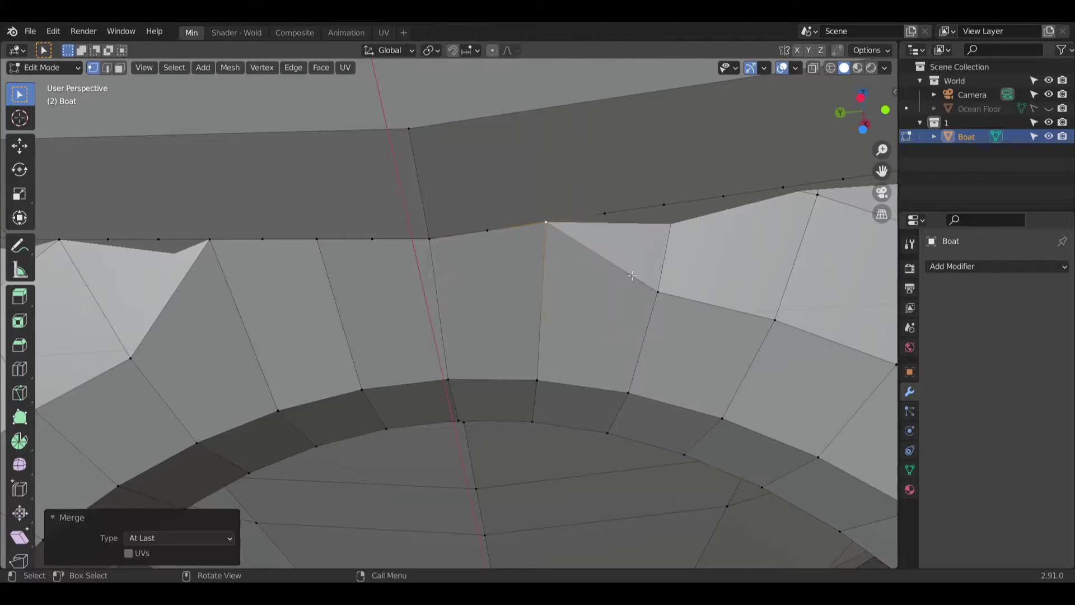
middle_click_drag(720, 226, 664, 238, "shift")
left_click(601, 303)
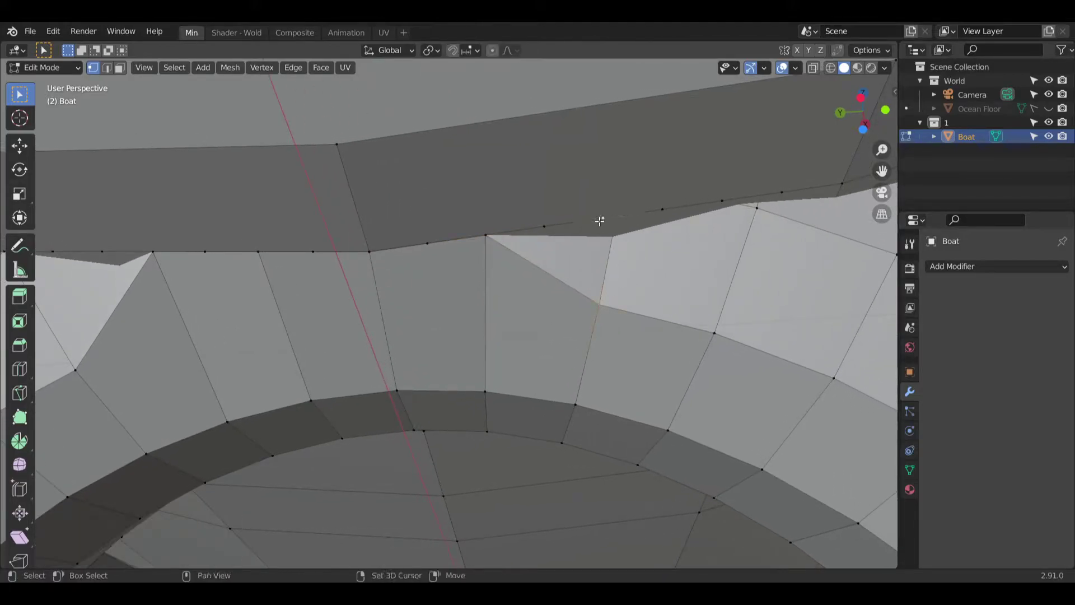
Step: Merge two ring vertices onto nearby hull-edge vertices on one side of the centre line, using At Last
right_click(600, 221)
mouse_move(606, 321)
left_click(658, 334)
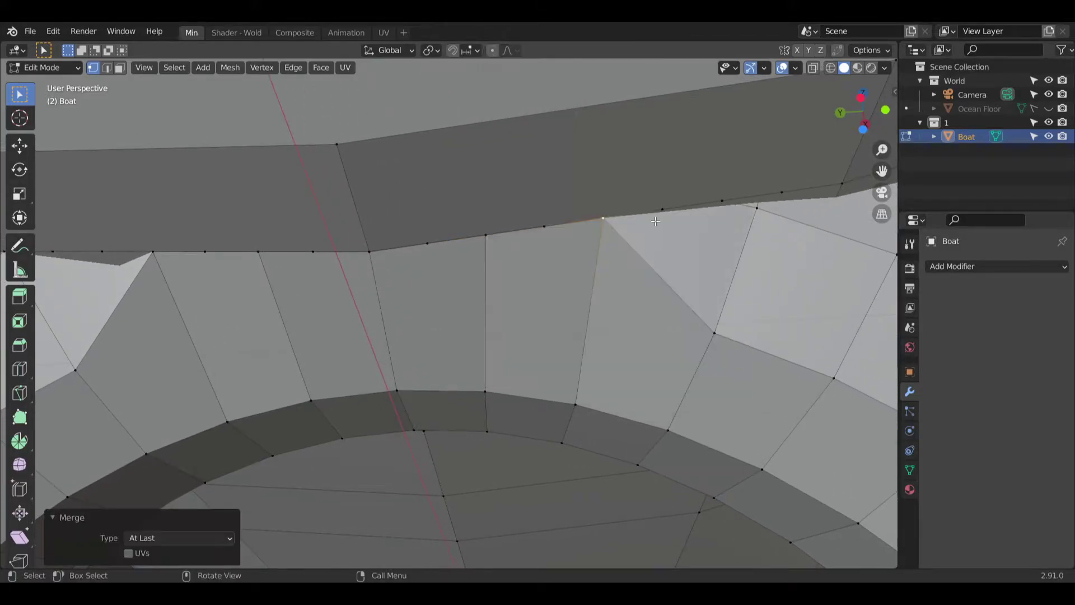
middle_click_drag(652, 222, 709, 241, "shift")
left_click(777, 208)
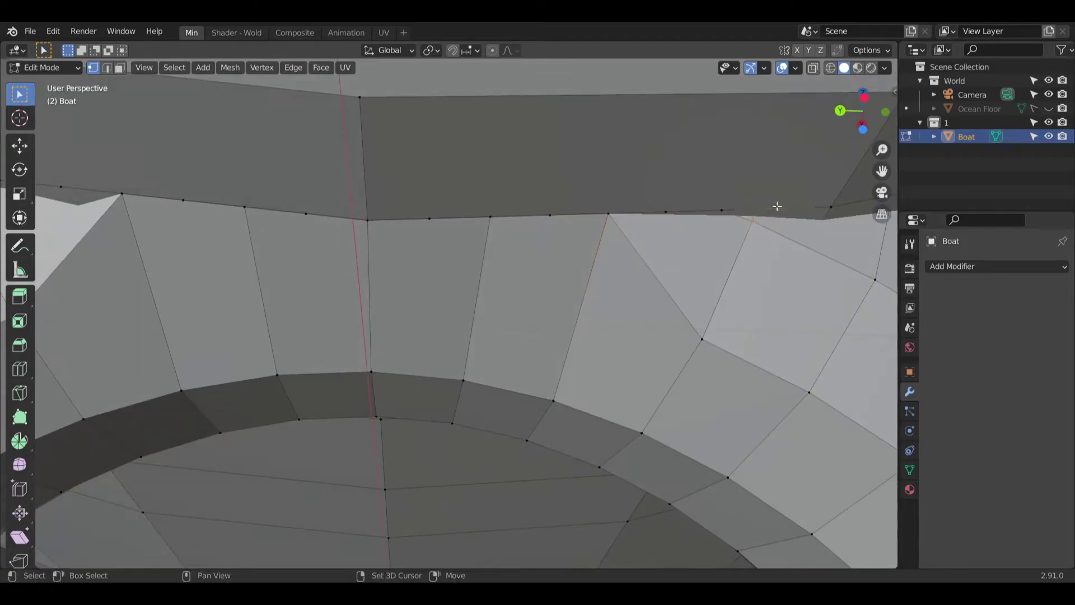
right_click(779, 209)
mouse_move(751, 319)
left_click(827, 336)
Step: Undo the recent vertex merges on both sides of the centre line between the ring's top and the hull edge
left_click(716, 197)
middle_click_drag(715, 197, 525, 271, "shift")
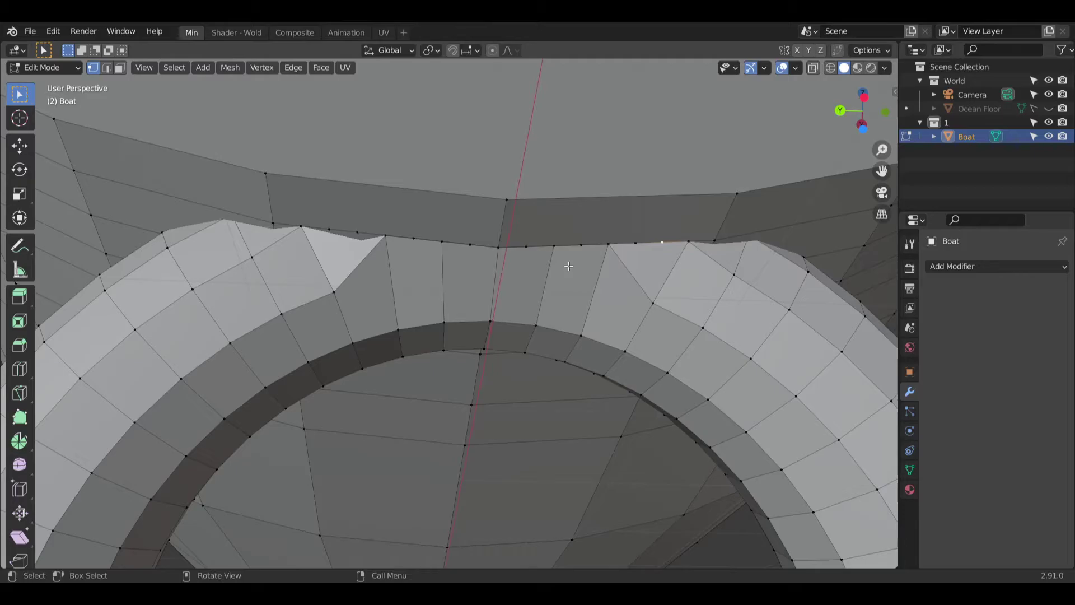
scroll(662, 241, "up", 3)
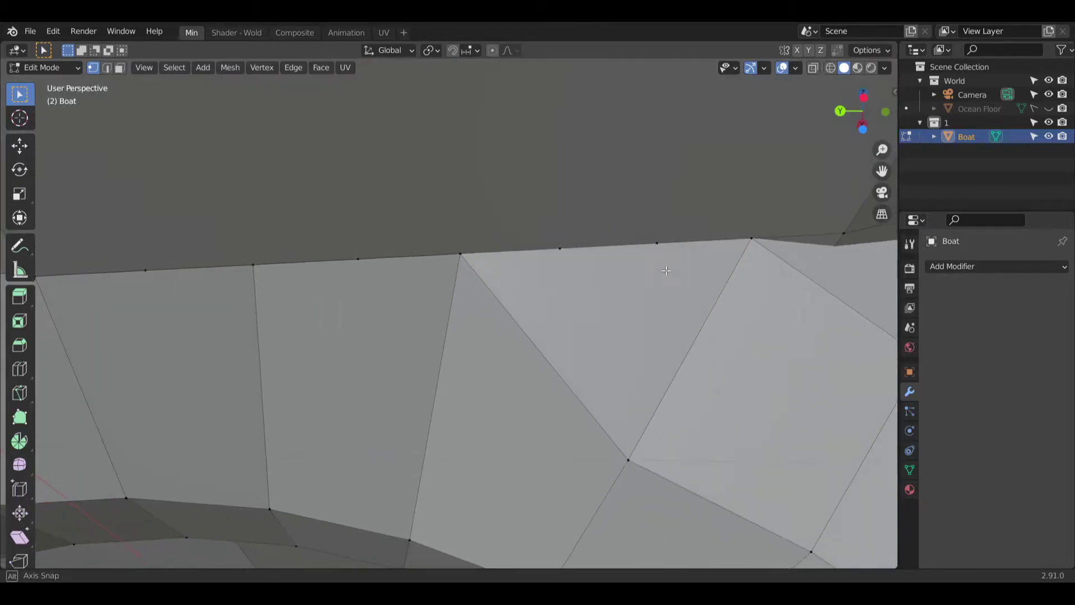
scroll(662, 241, "down", 3)
scroll(478, 284, "up", 1)
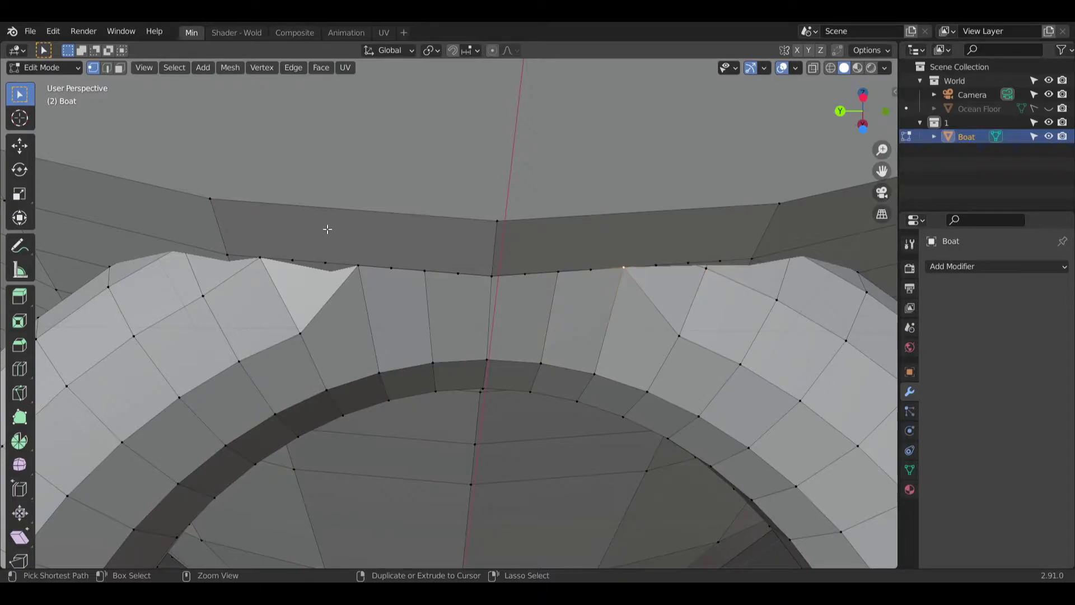
key("ctrl+z")
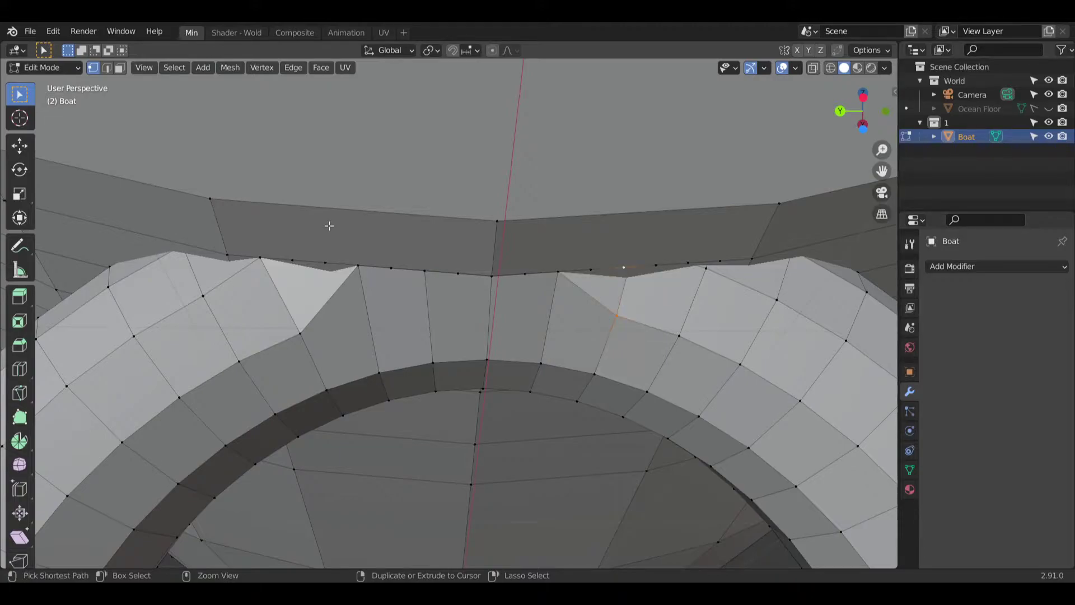
key("ctrl+z")
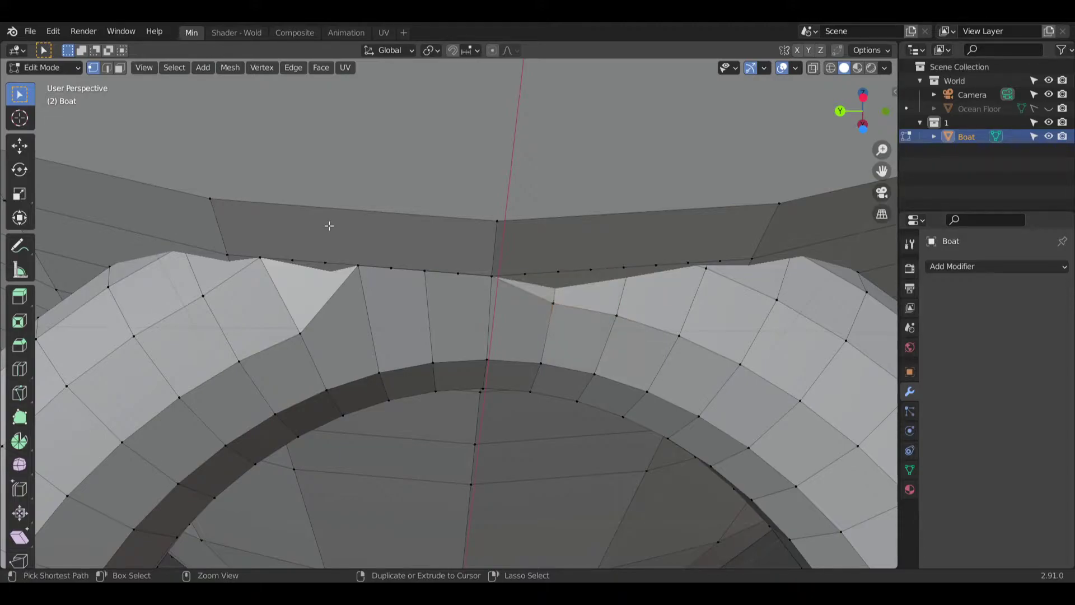
key("ctrl+z")
key("ctrl+z")
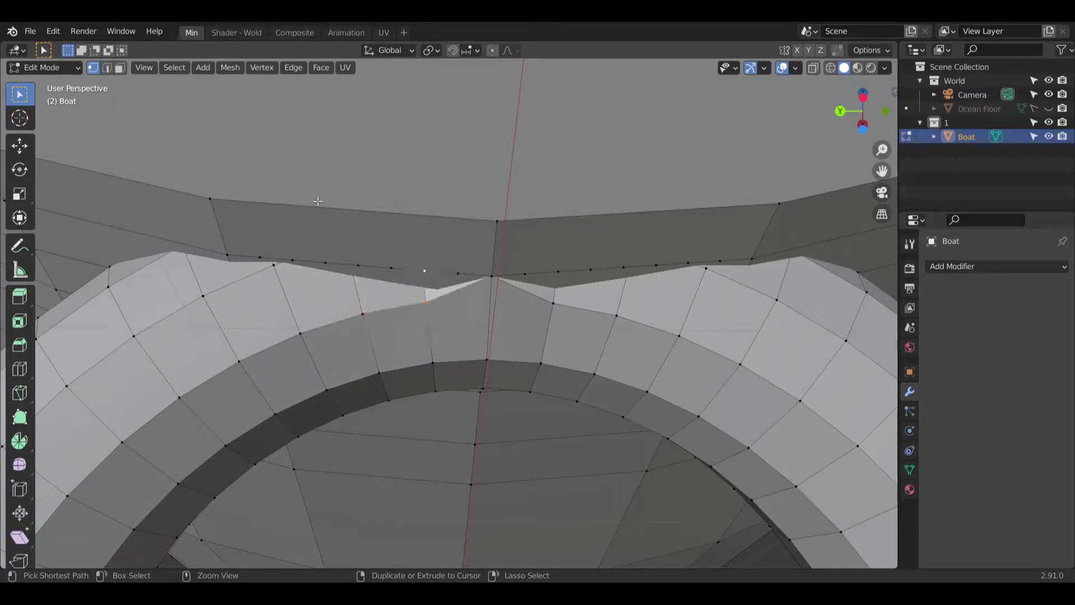
Step: Merge the first ring vertex on each side of the centre line onto the second hull-edge vertex out, using At Last
scroll(408, 330, "up", 2)
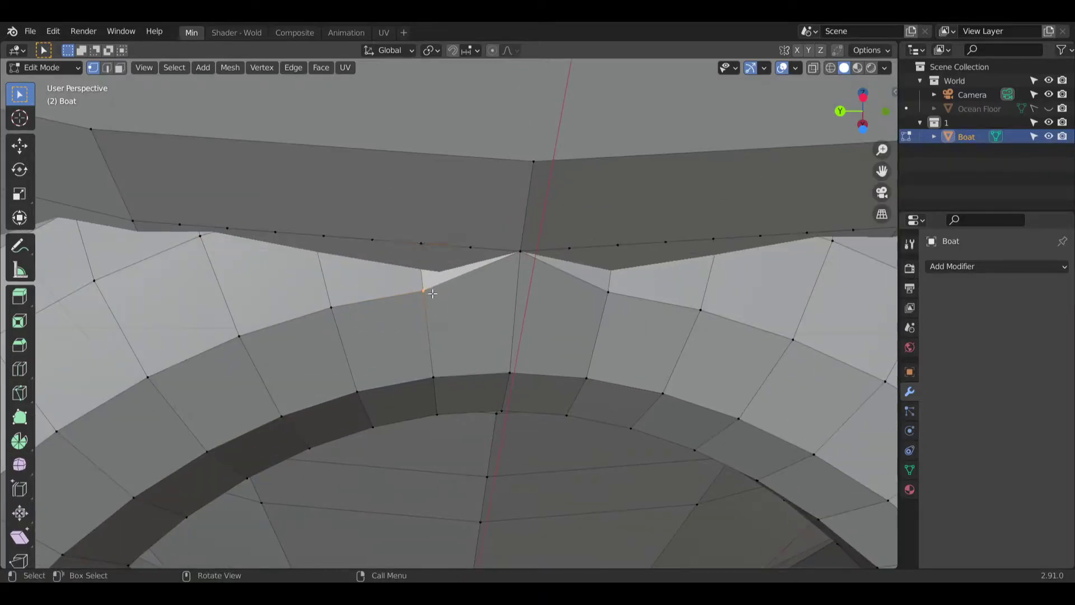
right_click(418, 244)
mouse_move(422, 319)
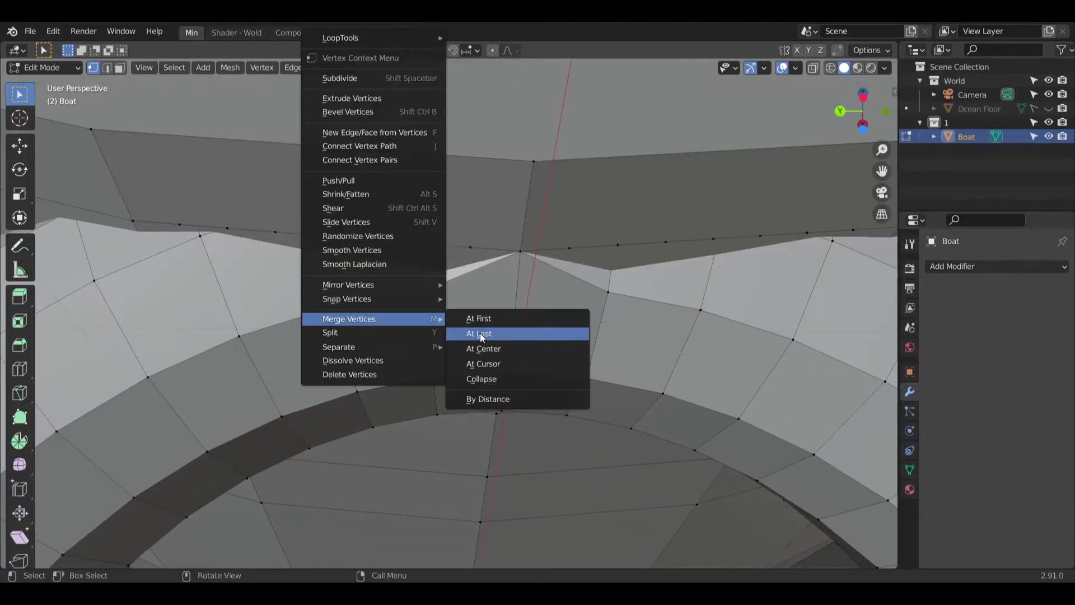
left_click(482, 335)
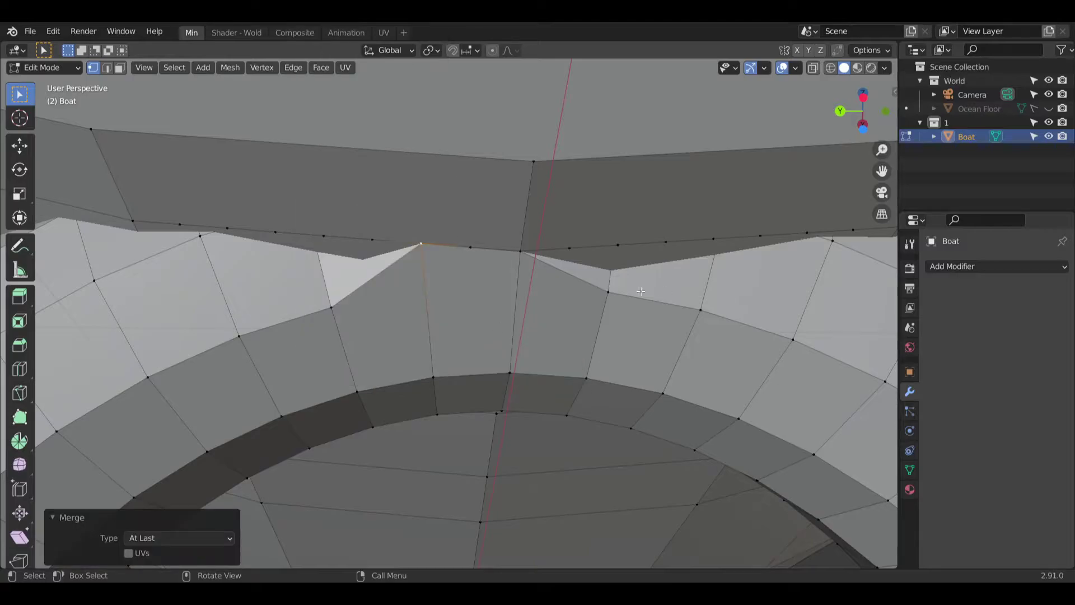
right_click(619, 250)
mouse_move(607, 321)
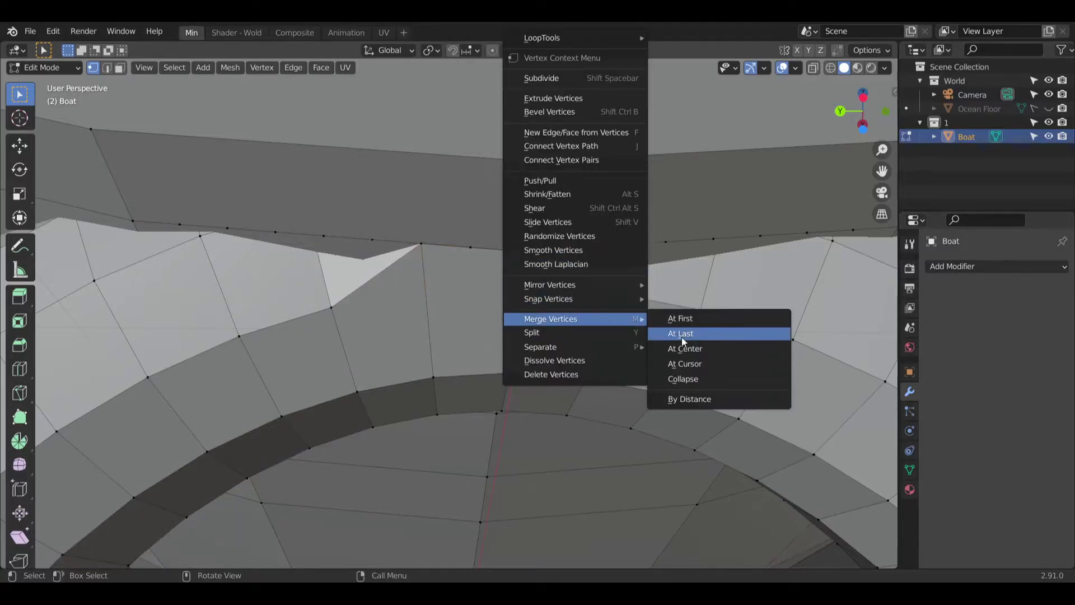
left_click(681, 334)
Step: Merge the next ring vertex outward on each side onto the hull-edge vertex above it, using At Last
left_click(323, 236)
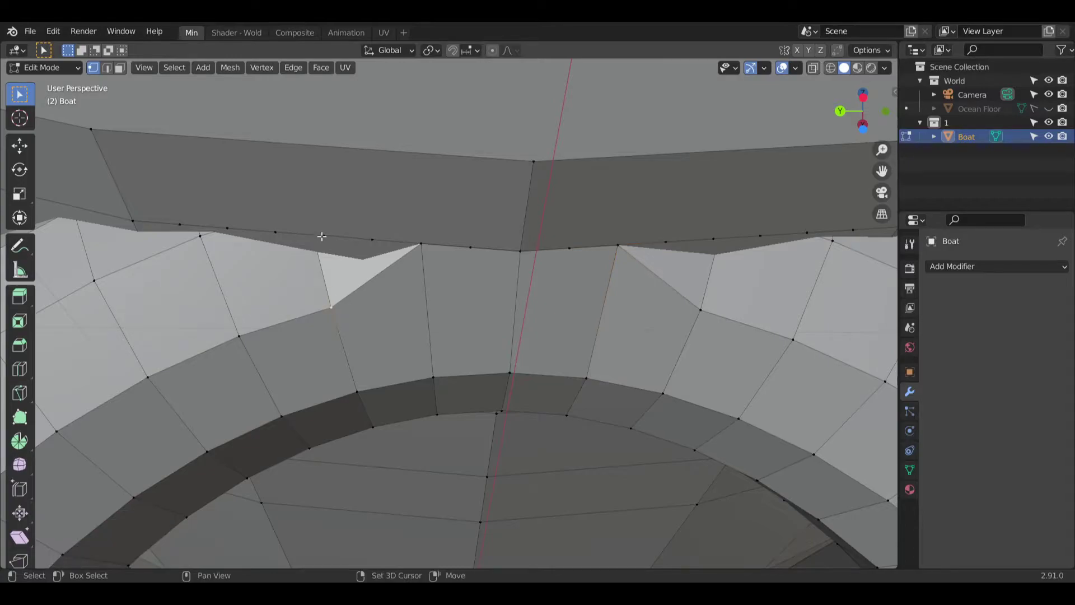
right_click(322, 239)
mouse_move(331, 315)
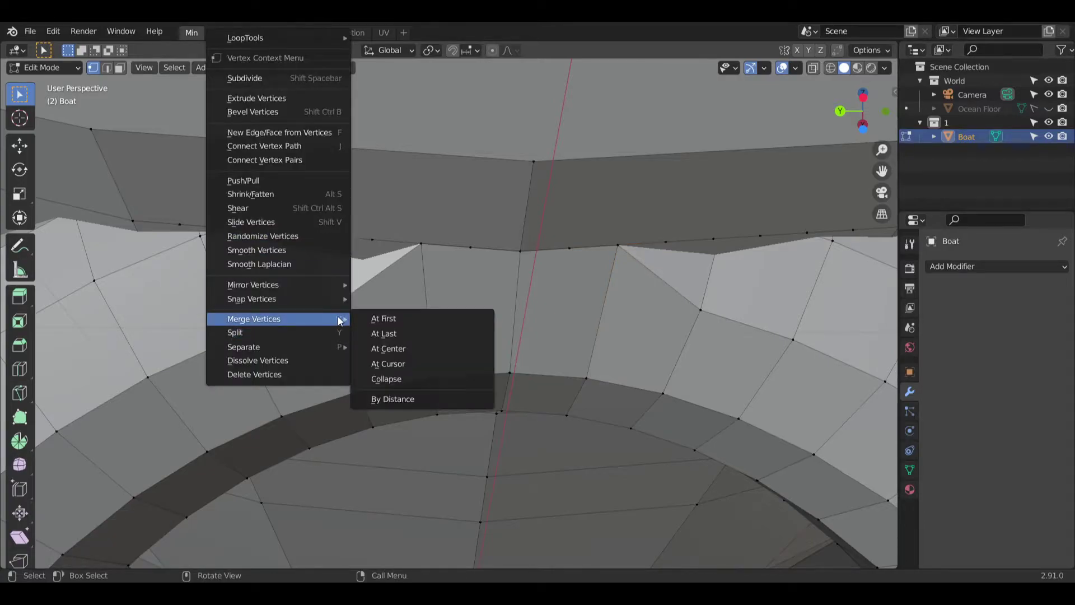
left_click(384, 331)
left_click(700, 310, "shift")
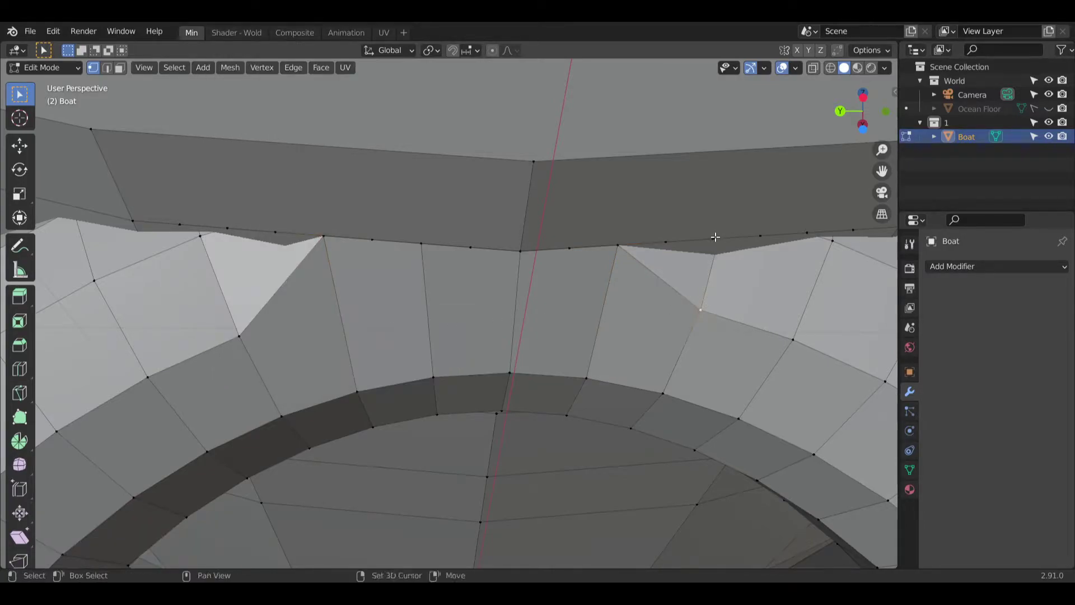
right_click(715, 237)
mouse_move(720, 318)
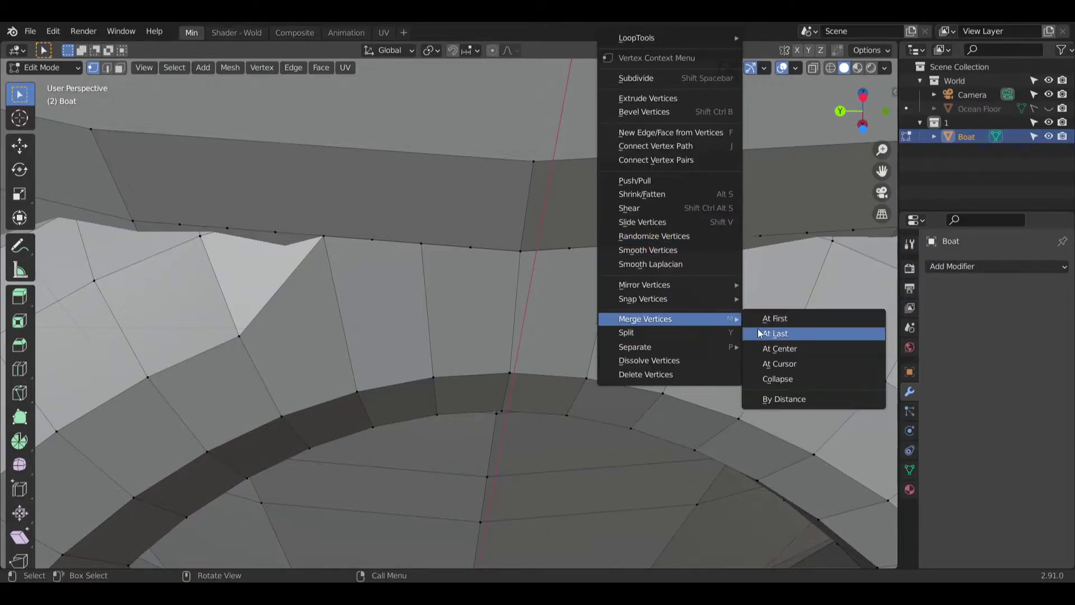
left_click(760, 333)
Step: Merge the outer ring vertex nearly touching the hull edge on each side onto its neighbouring hull vertex, using At Last
middle_click_drag(247, 336, 271, 336)
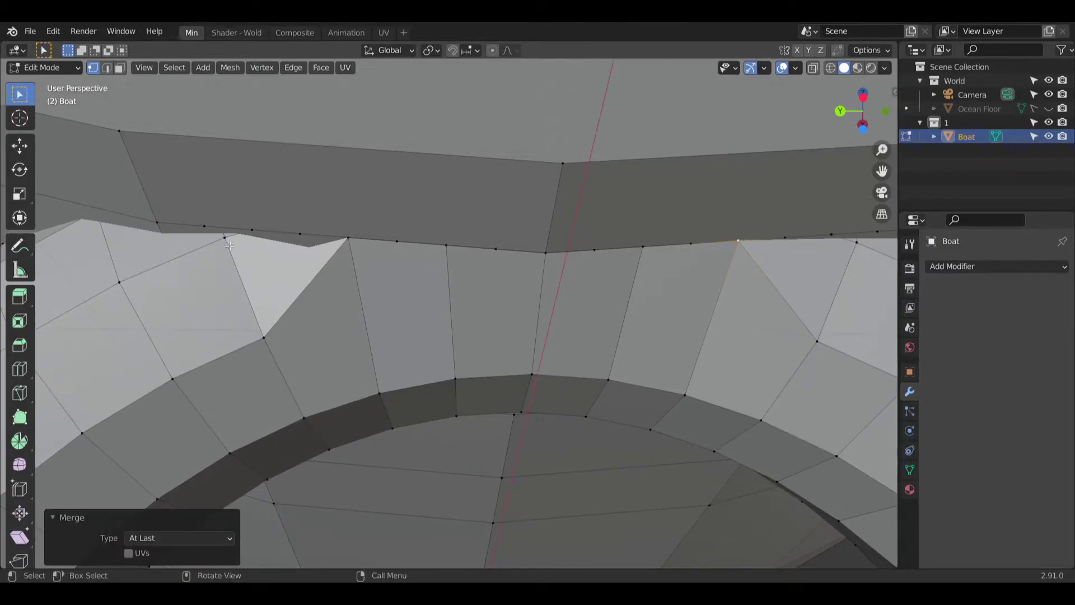
left_click(227, 240, "shift")
right_click(206, 228)
mouse_move(180, 318)
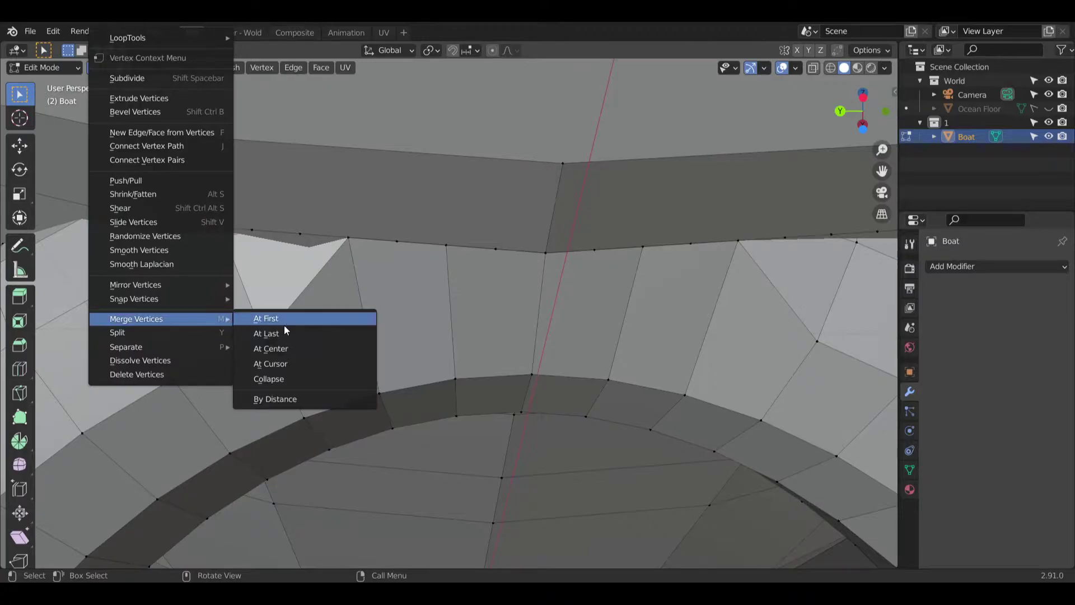
left_click(286, 325)
left_click(477, 207)
middle_click_drag(506, 202, 772, 253)
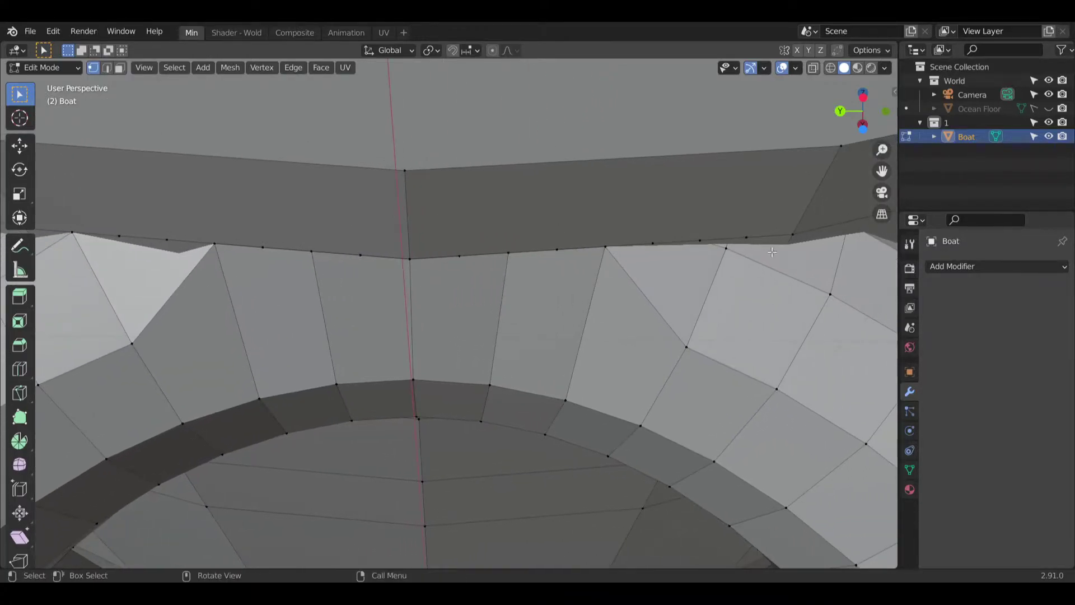
left_click(739, 241, "shift")
right_click(740, 242)
mouse_move(738, 315)
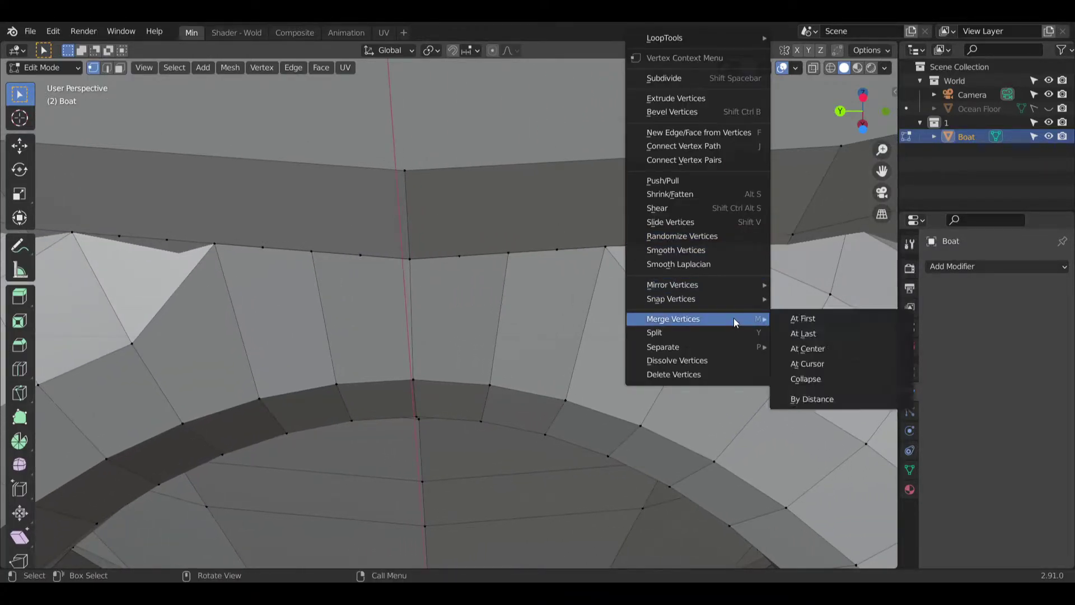
left_click(787, 329)
Step: Fill the triangular notch between the ring and hull edge with a face across its three corner vertices
mouse_move(685, 254)
middle_mouse_down()
mouse_move(684, 229)
mouse_move(675, 235)
middle_mouse_up()
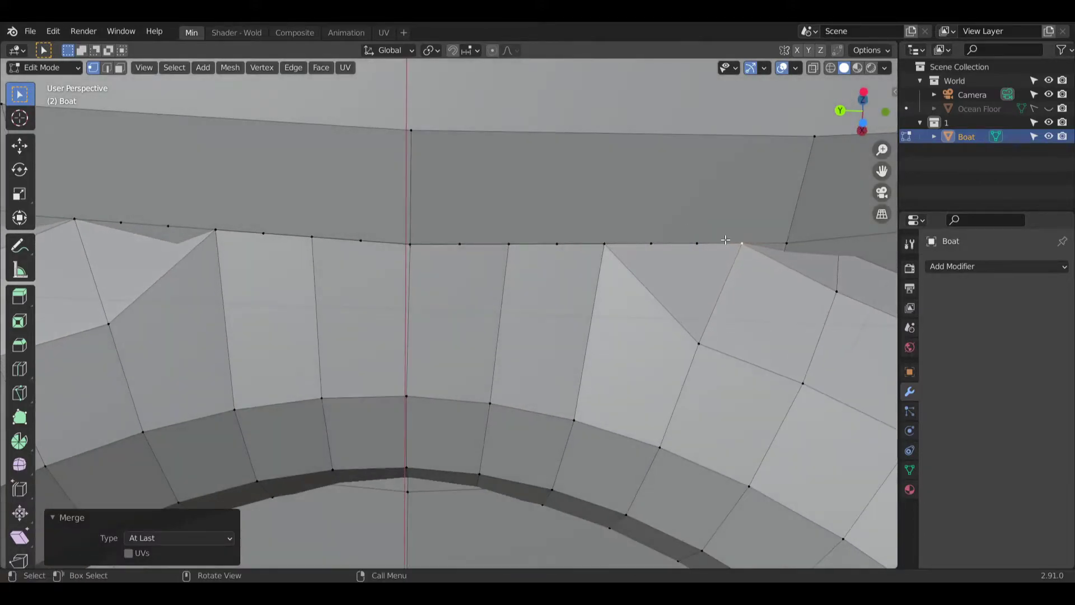
middle_click_drag(79, 258, 185, 257, "shift")
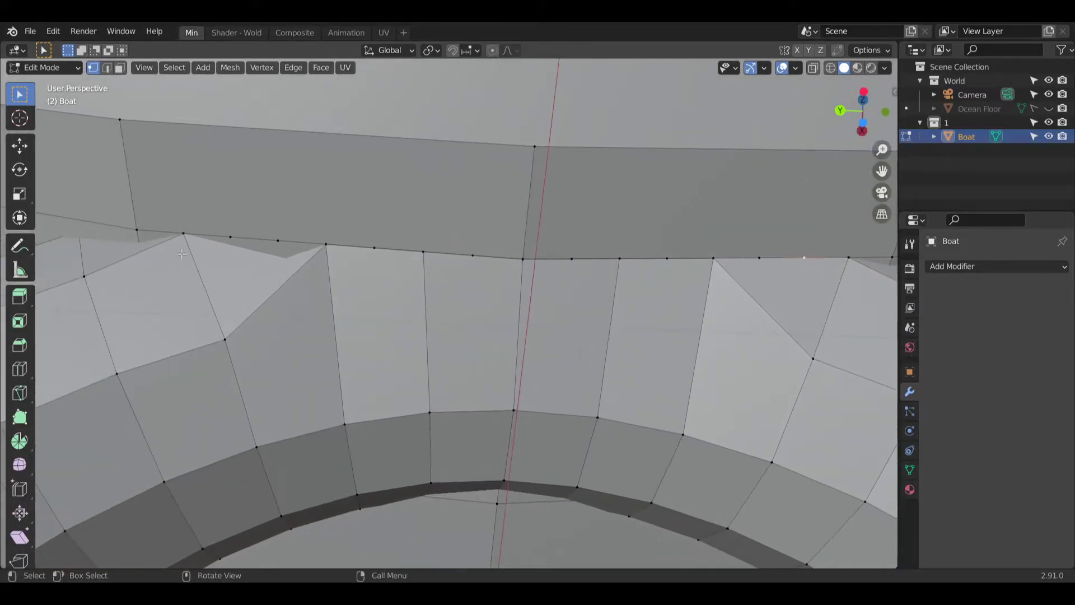
middle_click_drag(775, 258, 222, 264, "shift")
middle_click_drag(365, 253, 226, 265, "shift")
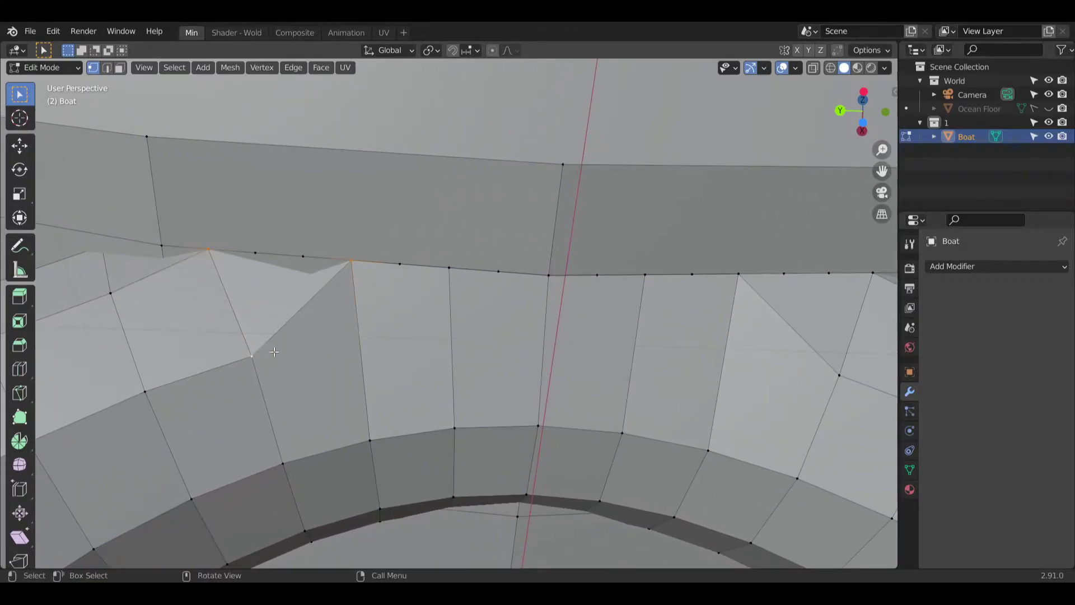
key("f")
Step: Select the two ring vertices beneath the triangular faces and move them up about 0.082 m along Z
mouse_move(394, 216)
middle_mouse_down()
mouse_move(488, 254)
mouse_move(469, 292)
mouse_move(425, 294)
mouse_move(390, 212)
middle_mouse_up()
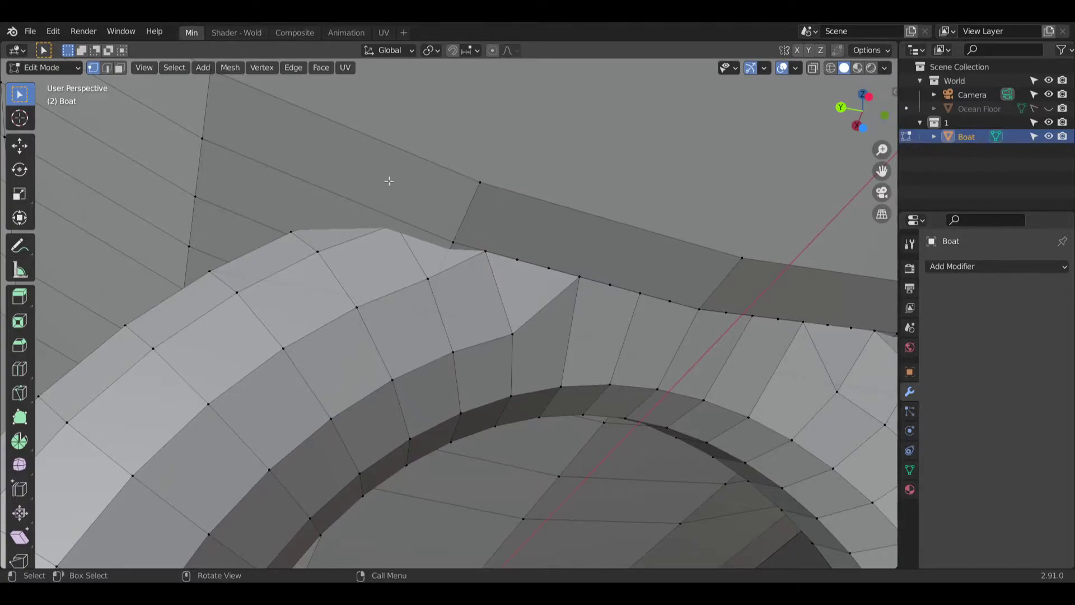
middle_click_drag(389, 181, 828, 327)
scroll(533, 343, "up", 2)
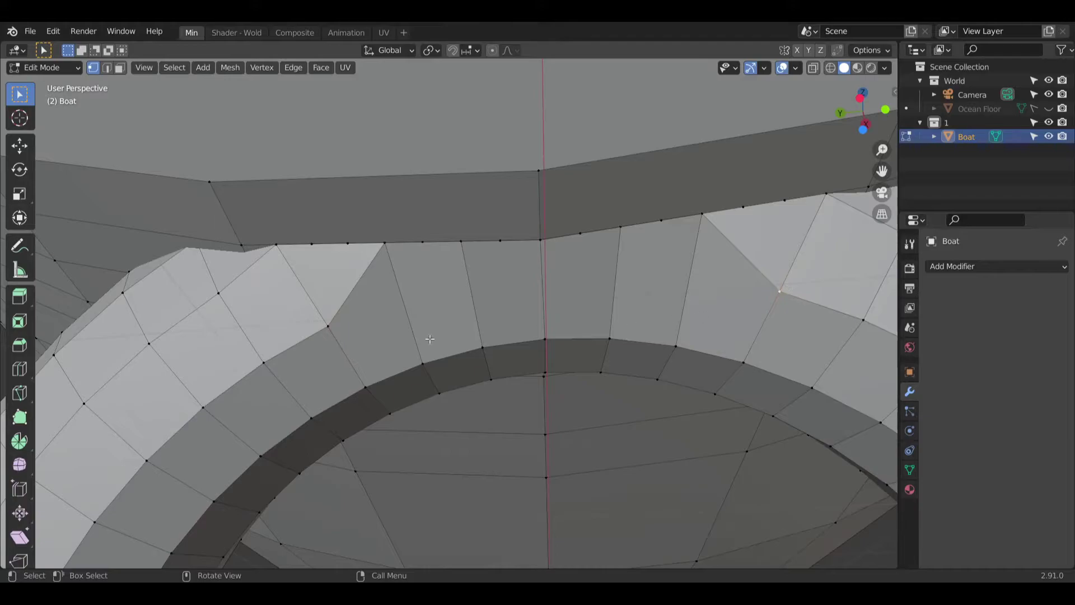
middle_click_drag(345, 335, 224, 333)
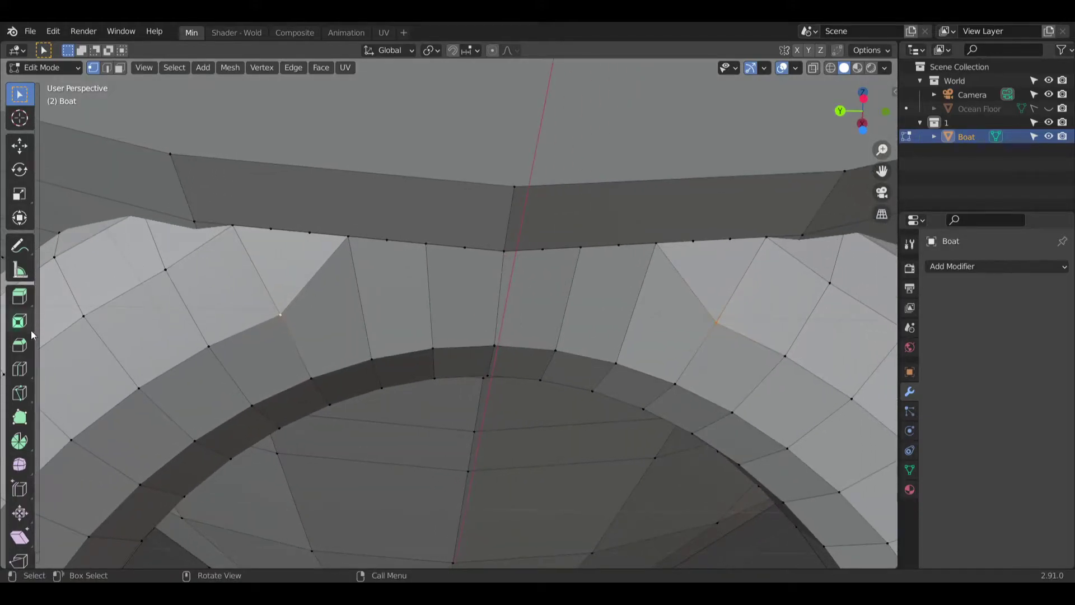
left_click(19, 146)
left_click_drag(502, 279, 496, 254)
key("g")
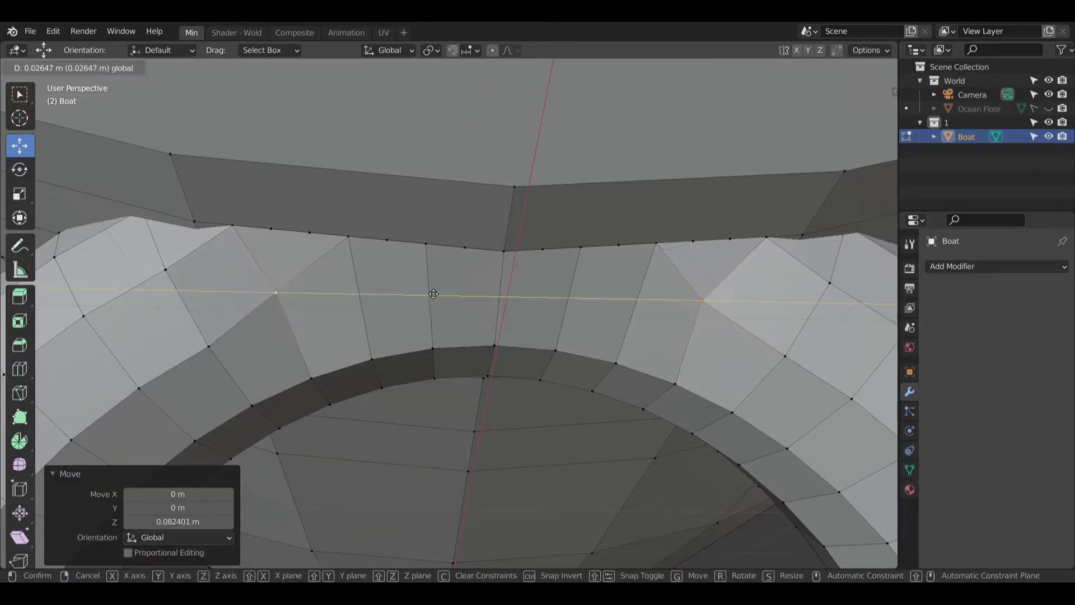
left_click(439, 293)
key("ctrl+z")
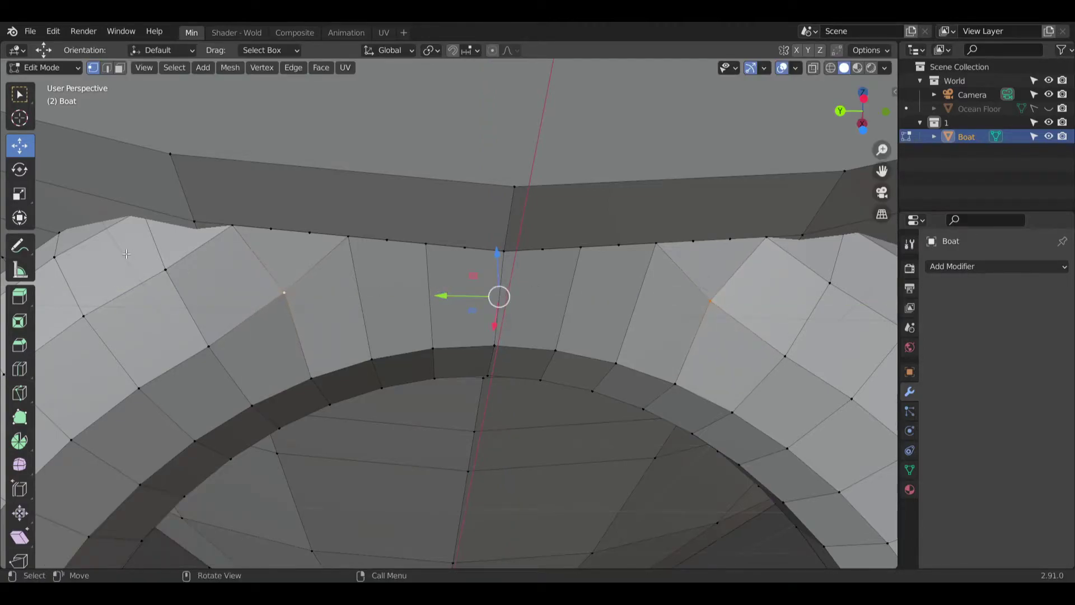
Step: Scale the two selected ring vertices apart along Y by 1.038 and return to the selection tool
left_click(19, 193)
left_click_drag(443, 295, 438, 294)
middle_click_drag(438, 293, 56, 135)
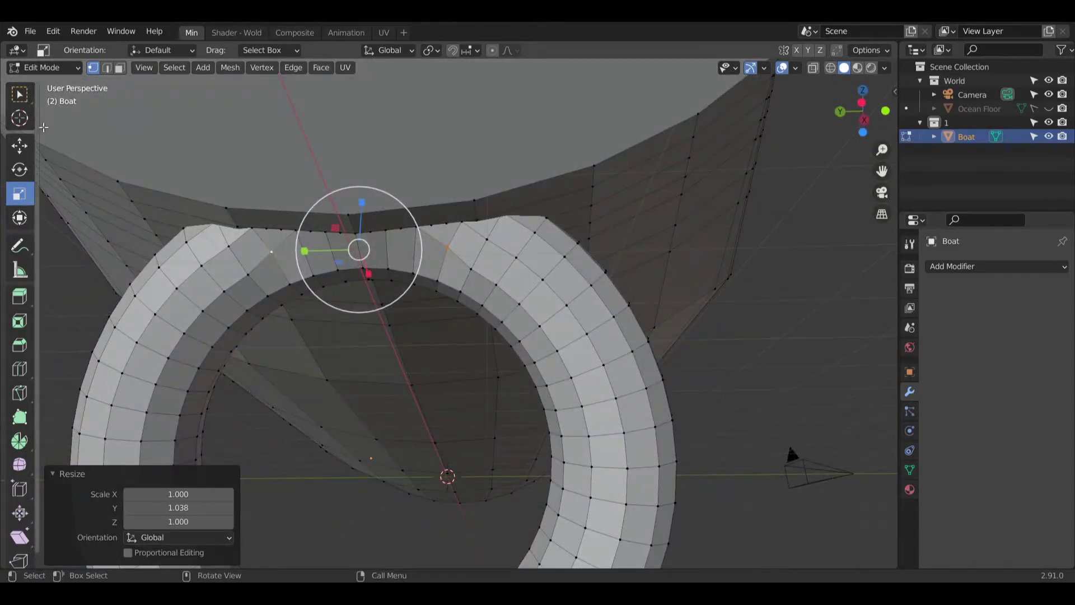
left_click(19, 102)
Step: Inspect the ring and its joint with the hull, and save the Lone Boat file
middle_click_drag(396, 435, 474, 382, "shift")
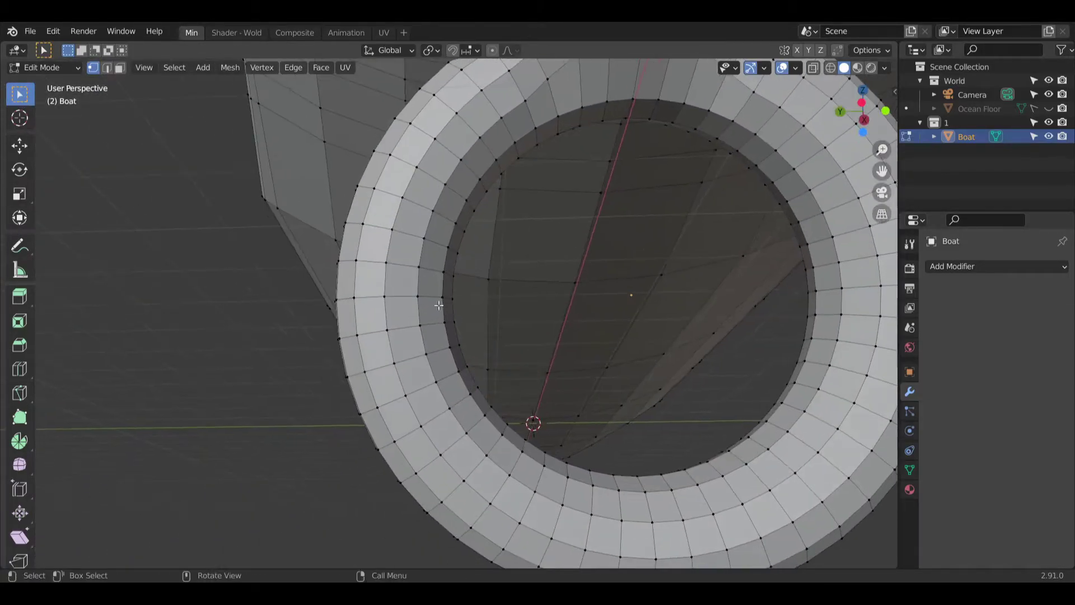
scroll(768, 408, "down", 4)
middle_click_drag(768, 408, 566, 403)
key("ctrl+s")
middle_click_drag(524, 365, 462, 297)
scroll(454, 289, "up", 3)
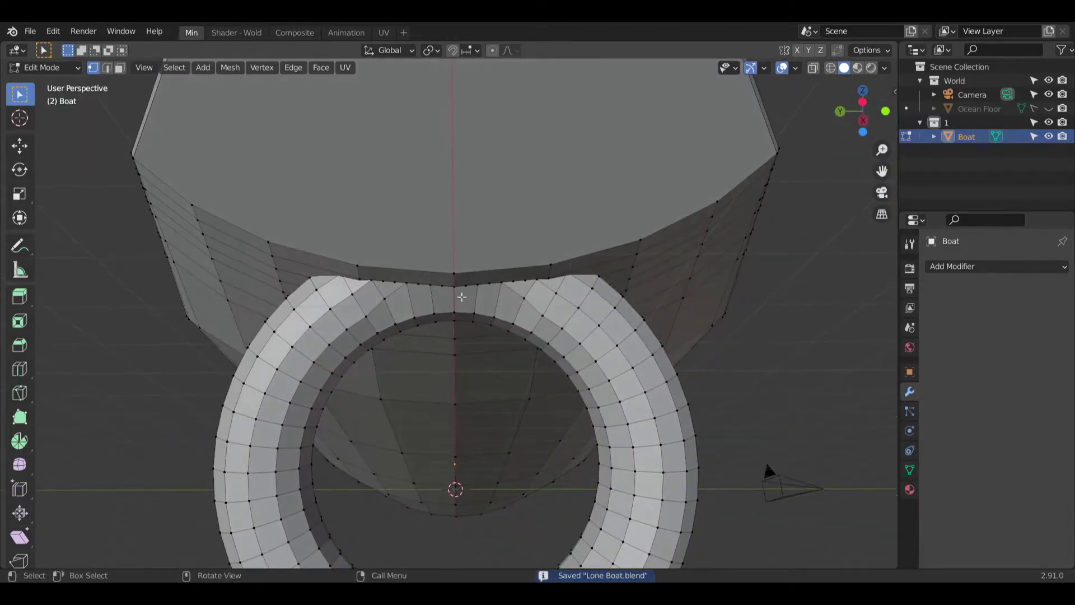
Step: Switch the boat from Edit Mode to Sculpt Mode
left_click(45, 67)
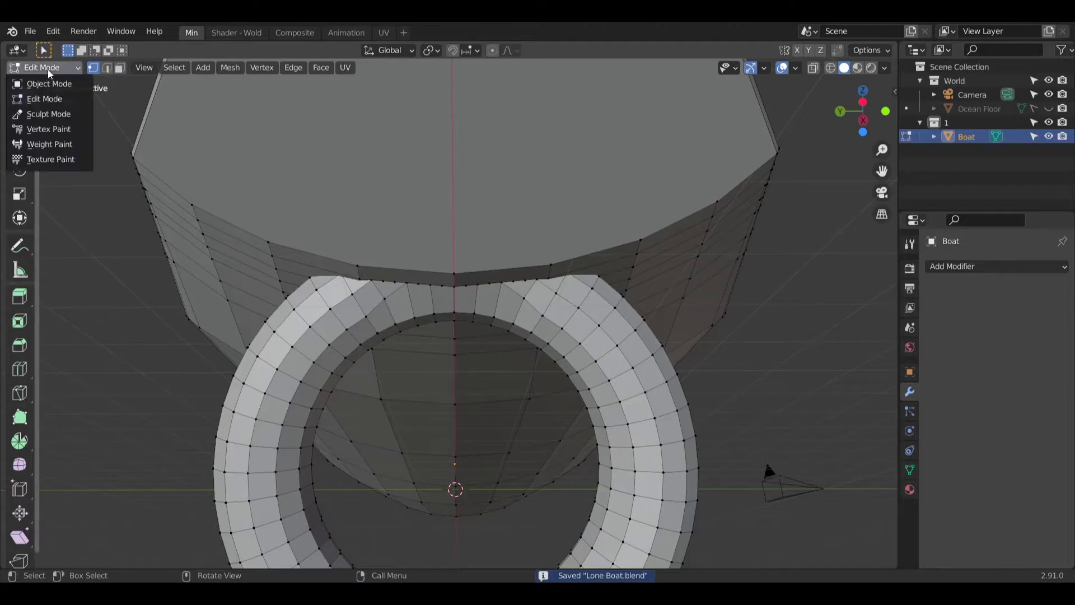
left_click(61, 116)
mouse_move(768, 473)
middle_mouse_down()
mouse_move(694, 473)
mouse_move(454, 330)
mouse_move(439, 278)
mouse_move(430, 283)
middle_mouse_up()
scroll(455, 331, "up", 3)
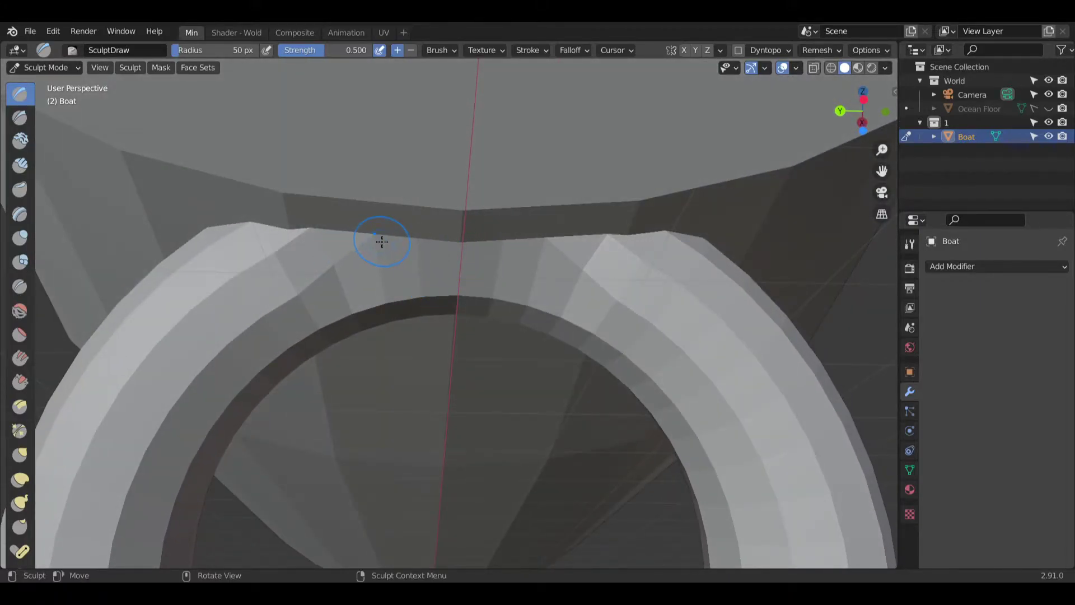
Step: Set the boat's remesh voxel size to 0.0800
scroll(382, 242, "down", 5)
middle_click_drag(384, 283, 384, 320)
key("r")
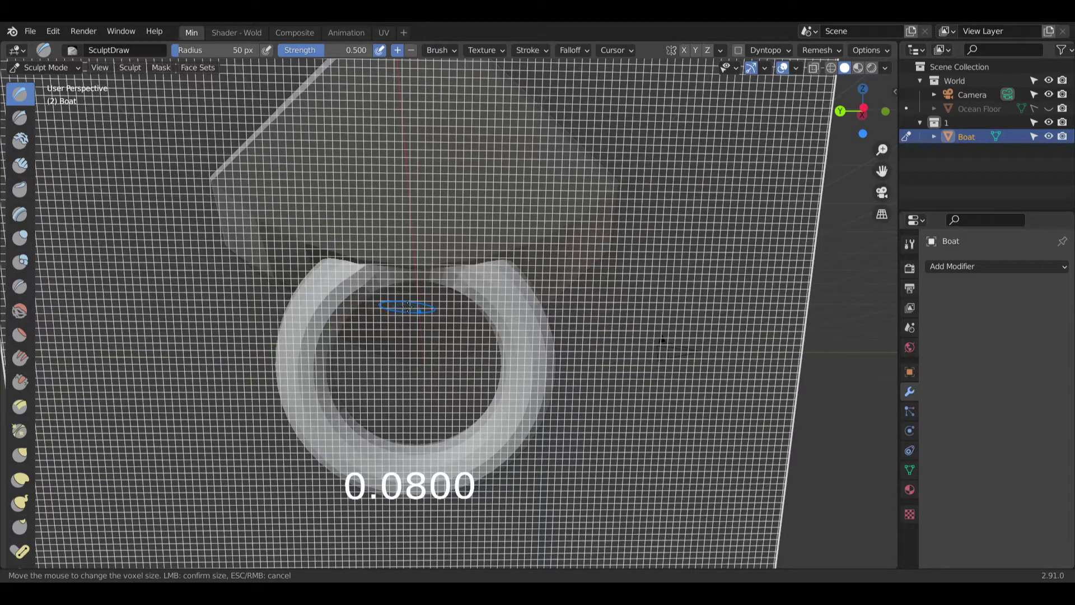
left_click(407, 306)
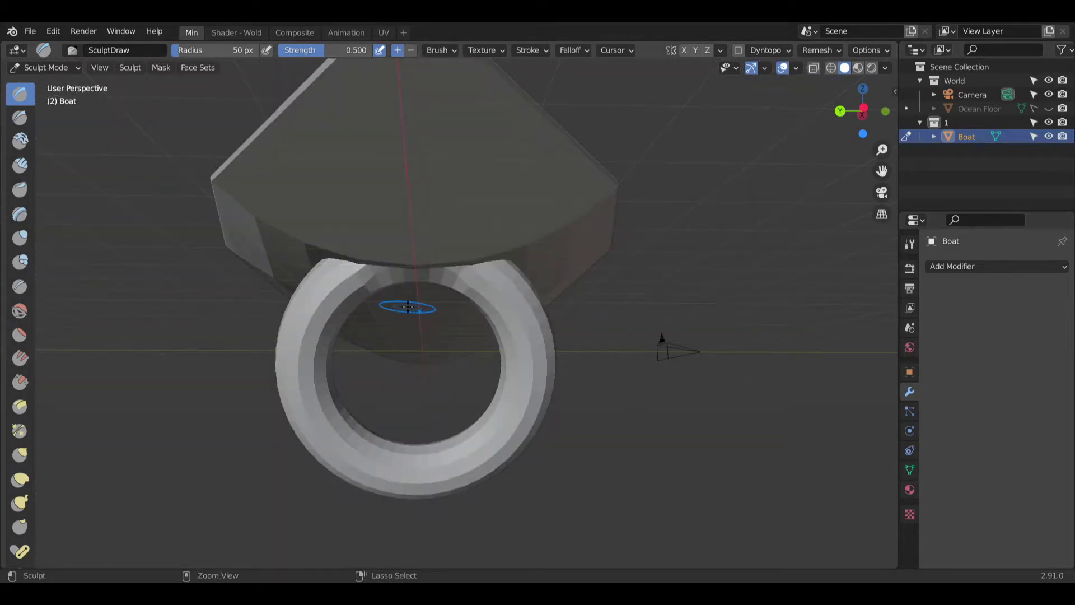
Step: Remesh the boat and turn on sculpt mirroring across the Y axis
scroll(408, 306, "up", 5)
mouse_move(407, 306)
middle_mouse_down()
mouse_move(437, 199)
mouse_move(441, 233)
mouse_move(461, 247)
middle_mouse_up()
left_click_drag(549, 247, 492, 244)
middle_click_drag(468, 431, 521, 311)
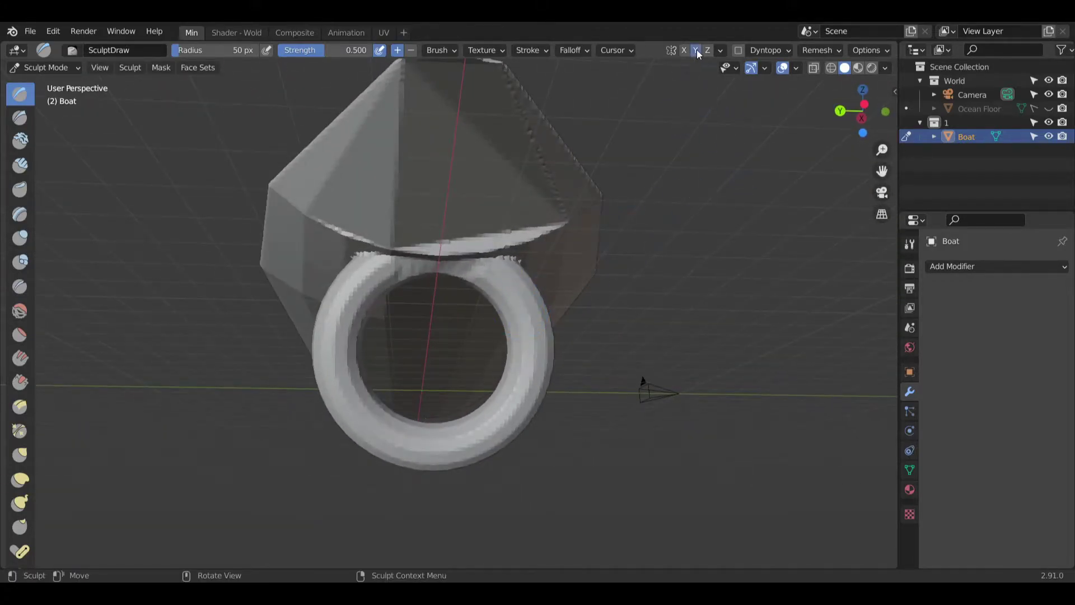
scroll(409, 236, "up", 4)
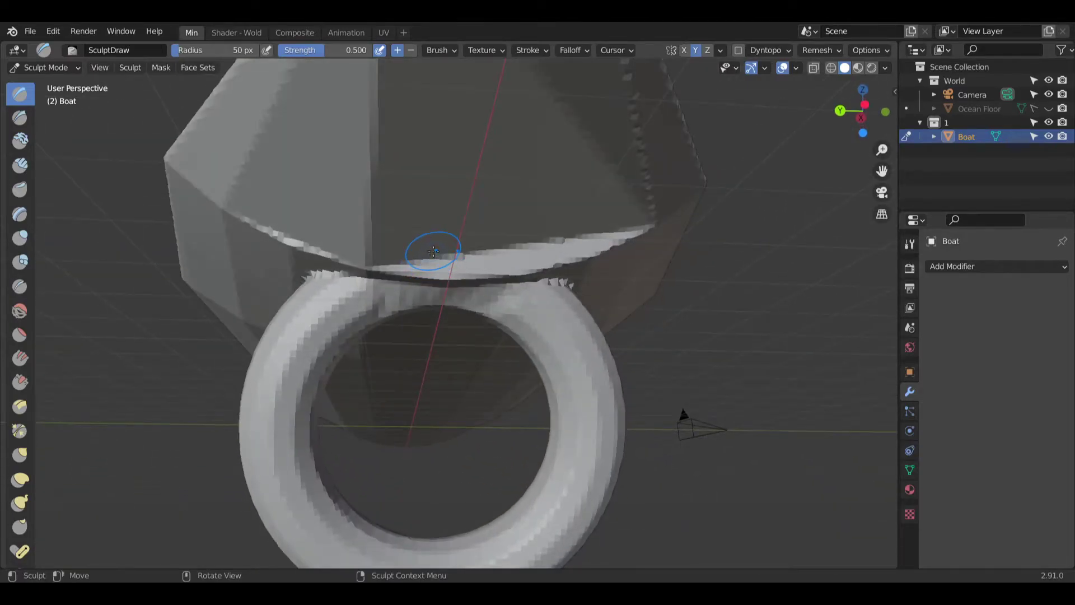
Step: Smooth the bow's lower edge above the ring and the adjoining ridges on the hull's side
mouse_move(434, 252)
left_mouse_down()
mouse_move(403, 260)
mouse_move(537, 252)
mouse_move(591, 225)
mouse_move(426, 253)
left_mouse_up()
left_click_drag(351, 225, 470, 219)
middle_click_drag(554, 193, 427, 271)
left_click_drag(428, 271, 495, 224)
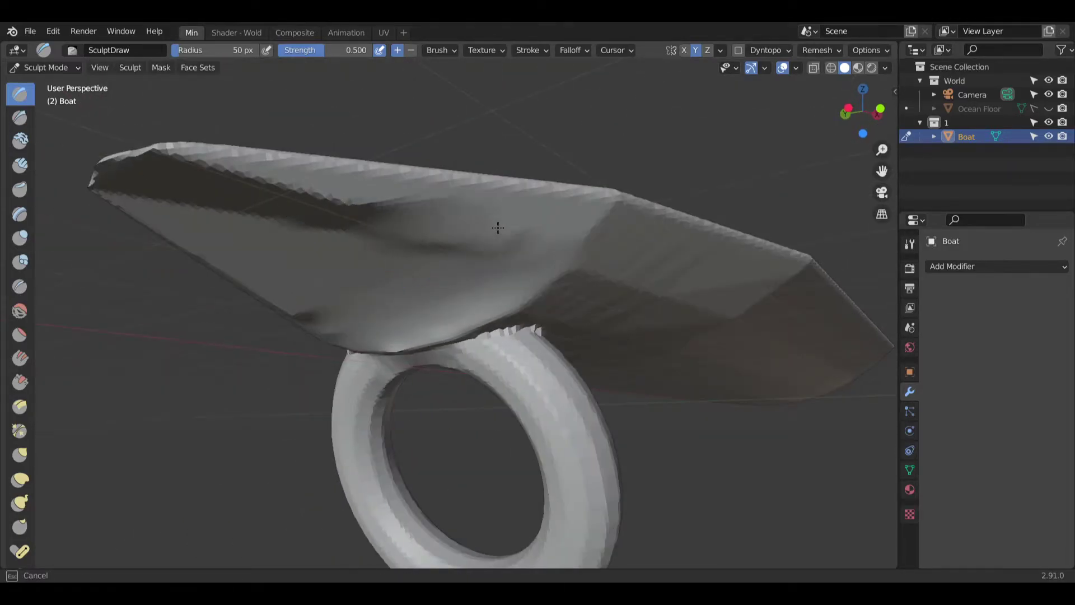
middle_click_drag(554, 225, 582, 219, "shift")
mouse_move(582, 218)
left_mouse_down()
mouse_move(420, 193)
mouse_move(273, 150)
left_mouse_up()
Step: Smooth the bow's sloping front face up to its tip, evening out the hard facets
middle_click_drag(477, 225, 291, 212)
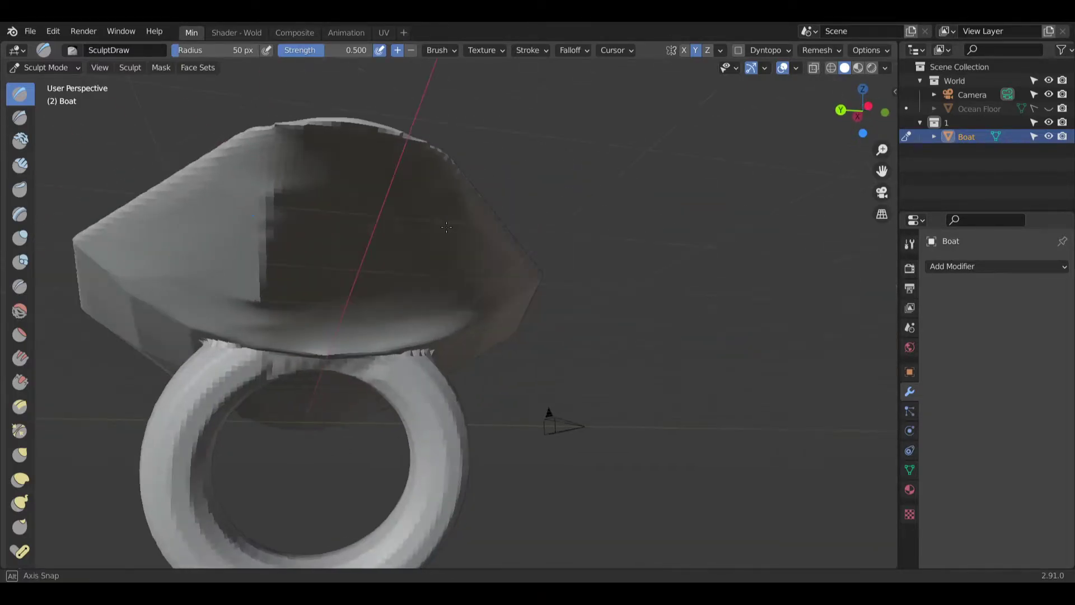
mouse_move(259, 283)
left_mouse_down()
mouse_move(280, 241)
mouse_move(305, 260)
mouse_move(350, 259)
left_mouse_up()
scroll(327, 235, "up", 1)
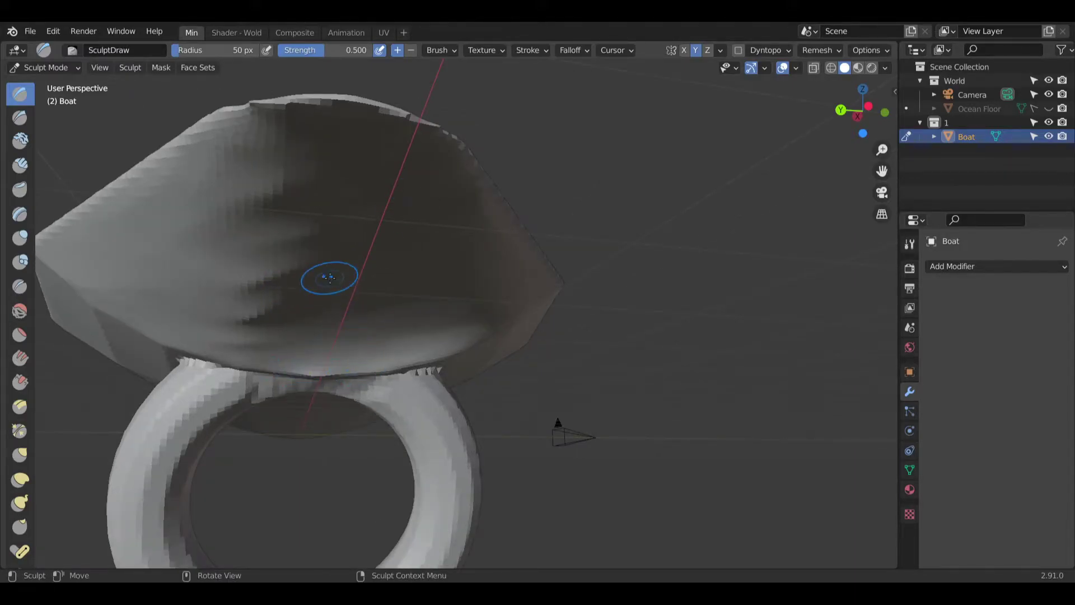
mouse_move(313, 196)
middle_mouse_down()
mouse_move(336, 191)
mouse_move(320, 180)
middle_mouse_up()
left_click_drag(322, 208, 300, 191)
middle_click_drag(156, 192, 285, 286)
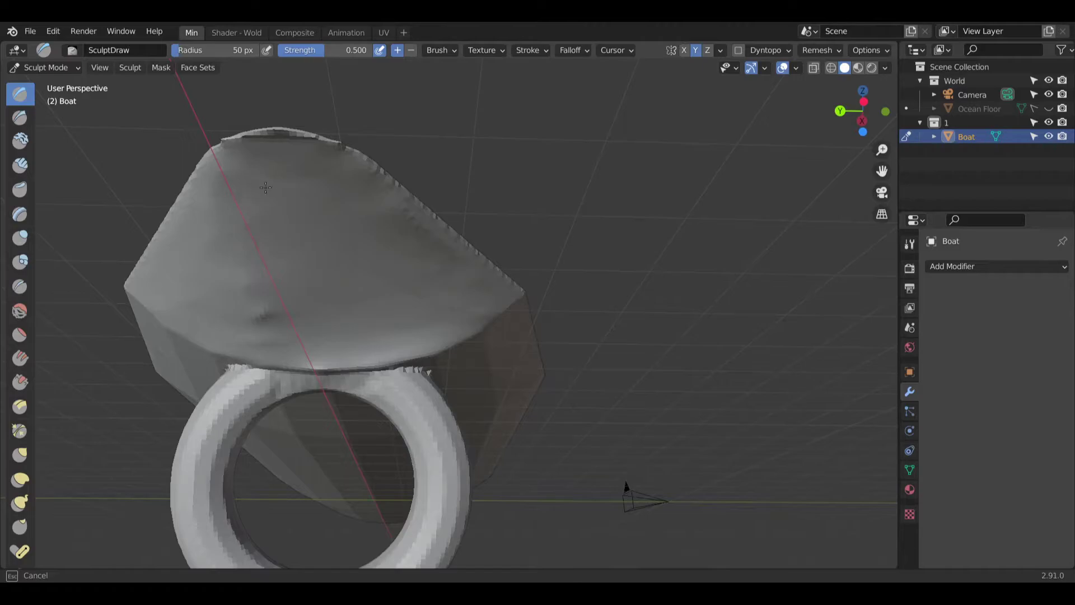
middle_click_drag(276, 300, 358, 305, "shift")
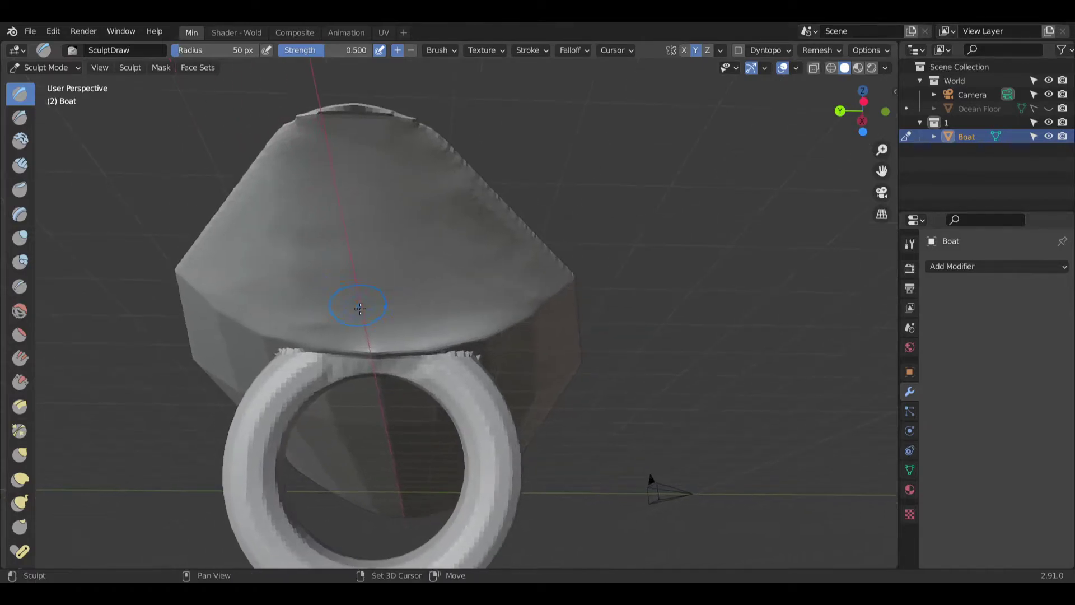
Step: Smooth the jagged seam where the front of the ring meets the hull
scroll(337, 343, "up", 3)
middle_click_drag(337, 342, 387, 342)
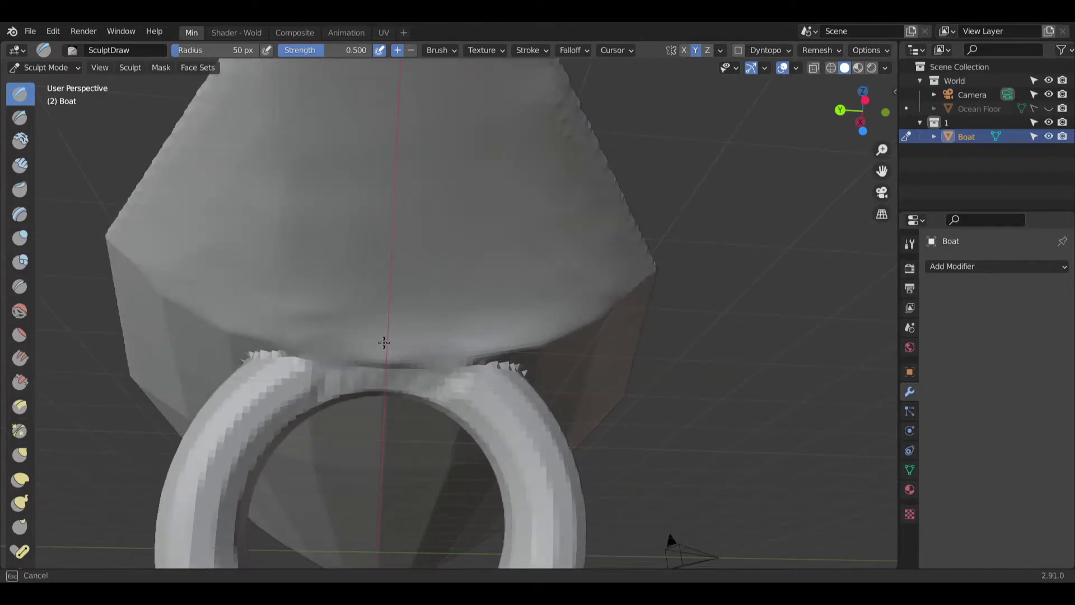
middle_click_drag(501, 362, 493, 360)
scroll(524, 373, "up", 3)
mouse_move(524, 373)
left_mouse_down()
mouse_move(562, 370)
mouse_move(552, 412)
left_mouse_up()
scroll(552, 412, "down", 2)
mouse_move(600, 413)
middle_mouse_down()
mouse_move(594, 426)
mouse_move(483, 383)
mouse_move(420, 375)
middle_mouse_up()
Step: Smooth the rear and outer sides of the joint between the ring and the hull
mouse_move(420, 375)
left_mouse_down()
mouse_move(417, 386)
mouse_move(473, 391)
left_mouse_up()
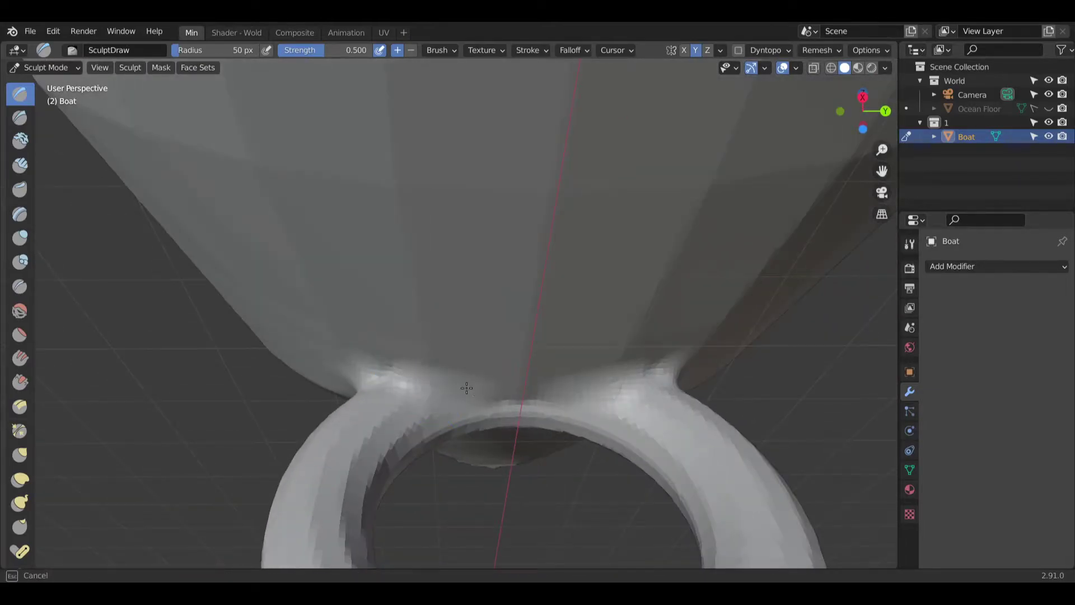
left_click_drag(541, 388, 377, 365)
middle_click_drag(377, 365, 502, 364)
left_click(336, 344)
middle_click_drag(336, 343, 329, 347)
left_click_drag(329, 347, 285, 353)
mouse_move(285, 353)
middle_mouse_down()
mouse_move(329, 350)
mouse_move(260, 343)
mouse_move(265, 298)
middle_mouse_up()
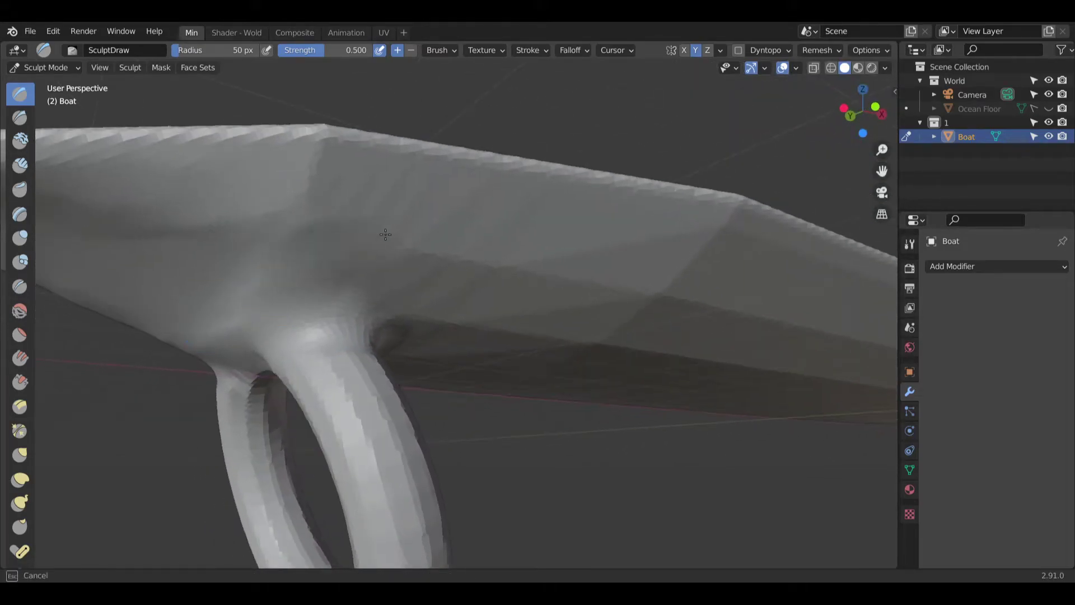
Step: Set the brush radius to 124 px and smooth the hull's side facets from the ring towards midships
middle_click_drag(317, 267, 348, 273)
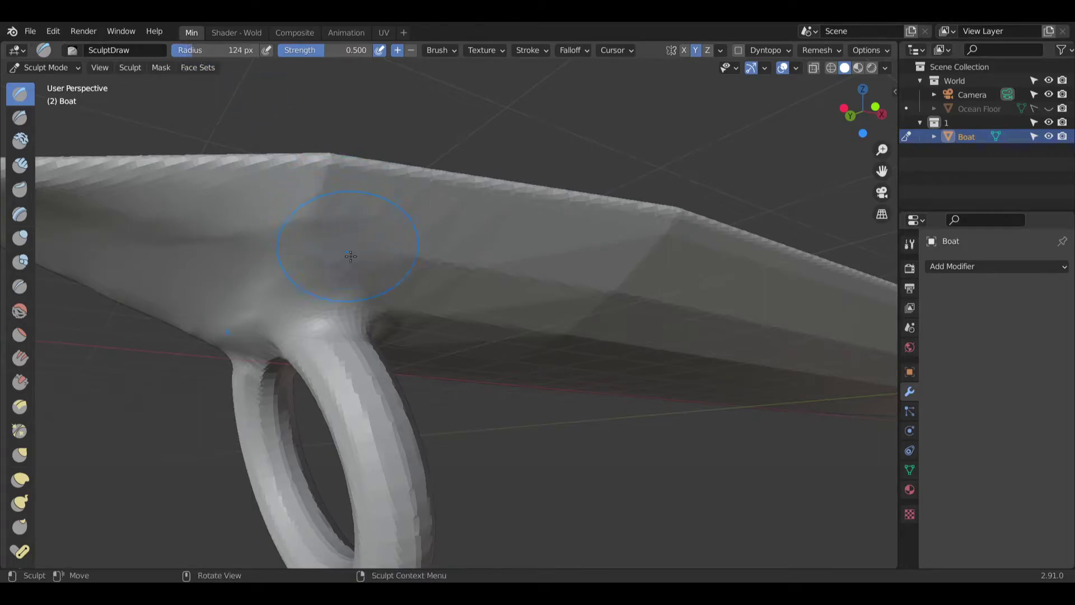
mouse_move(446, 295)
middle_mouse_down()
mouse_move(480, 320)
mouse_move(384, 287)
mouse_move(258, 343)
middle_mouse_up()
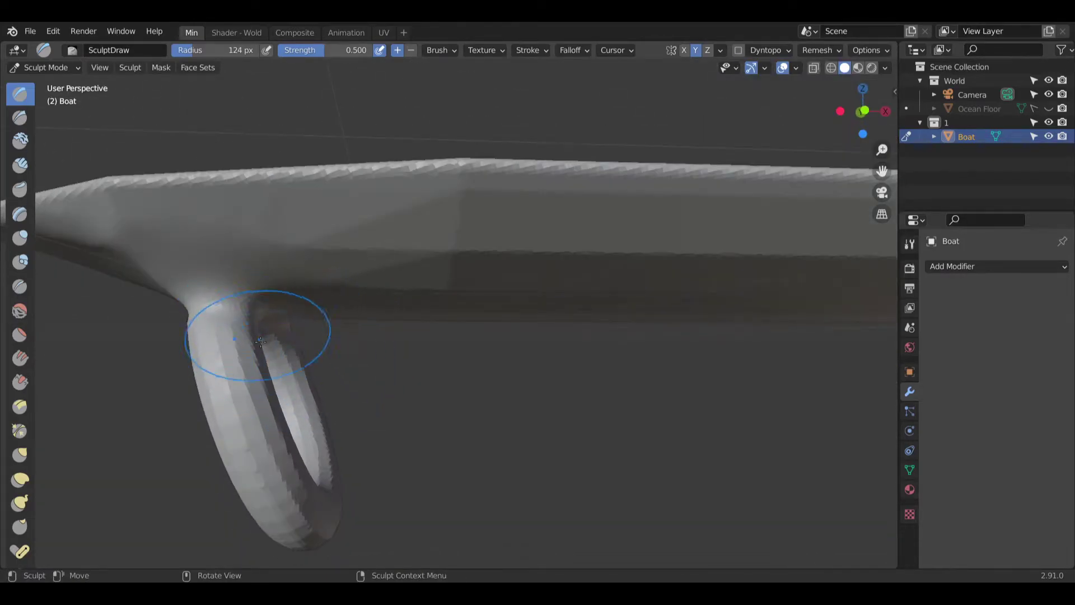
left_click_drag(296, 307, 333, 259)
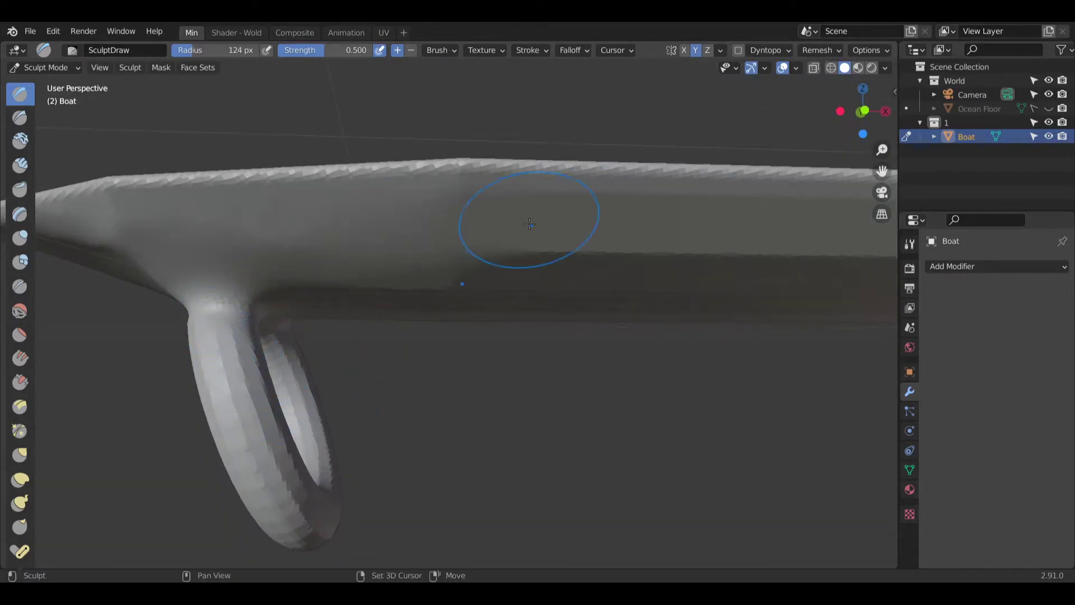
mouse_move(495, 272)
middle_mouse_down("shift")
mouse_move(432, 273)
mouse_move(449, 234)
middle_mouse_up("shift")
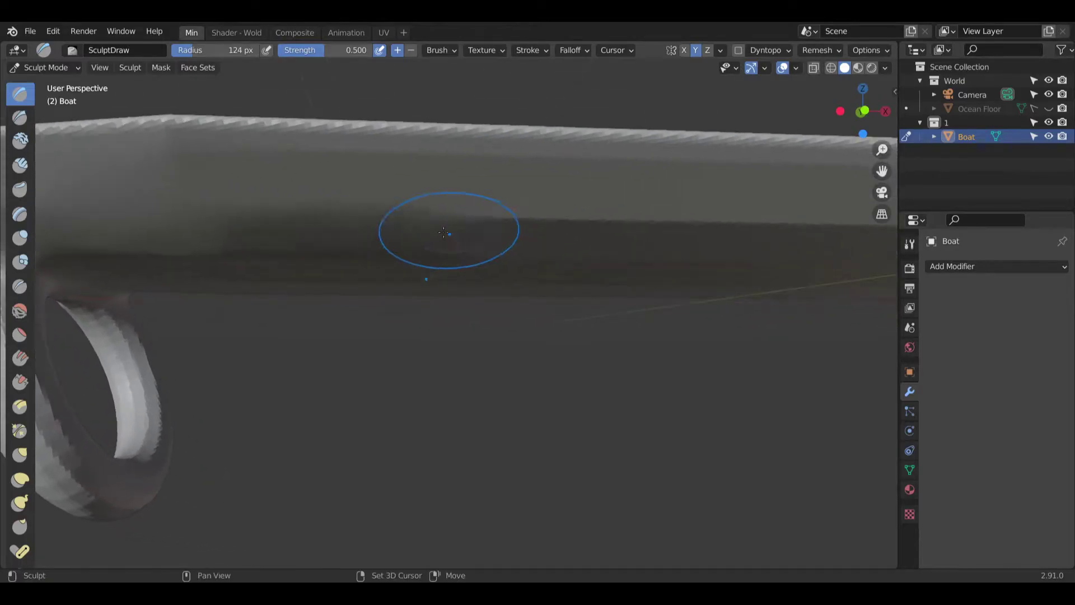
scroll(381, 224, "down", 6)
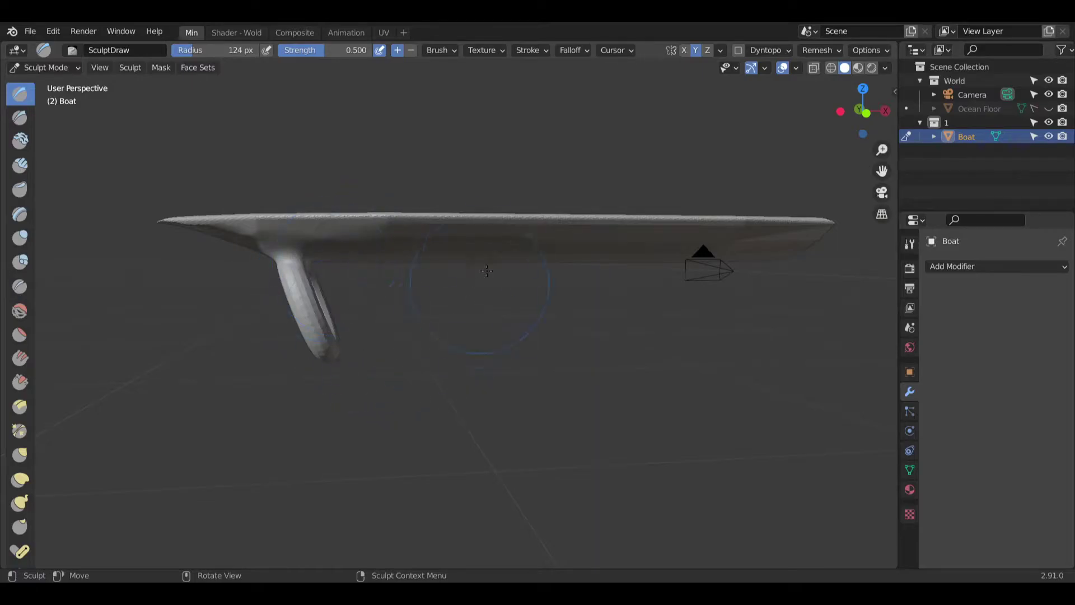
Step: Smooth the facet edges along the hull's side and underside from midships to the stern
scroll(479, 284, "up", 8)
middle_click_drag(681, 212, 489, 202, "shift")
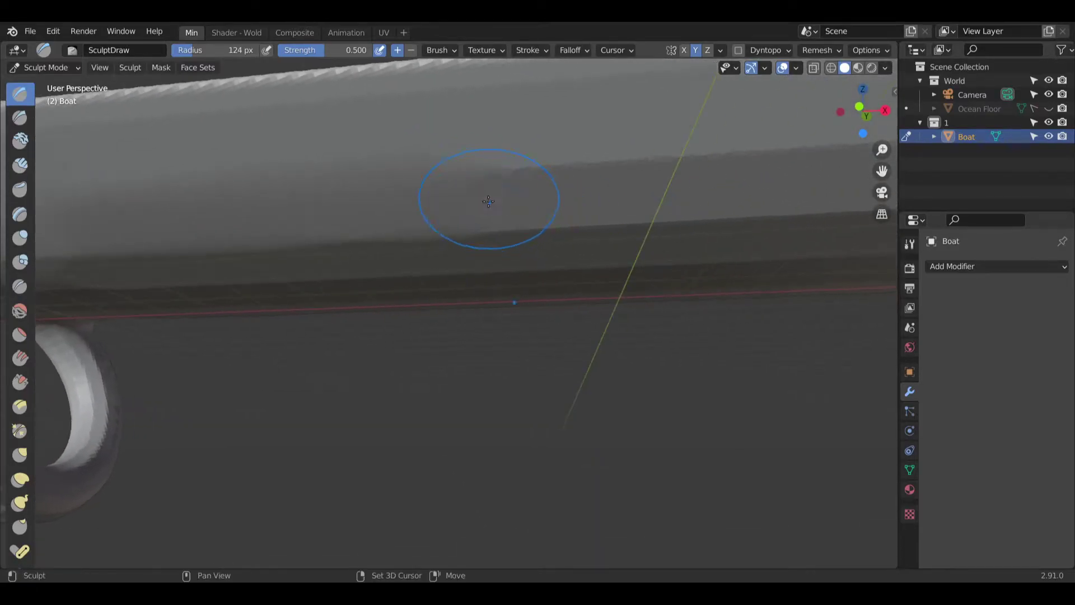
middle_click_drag(689, 191, 491, 205, "shift")
scroll(537, 185, "down", 3)
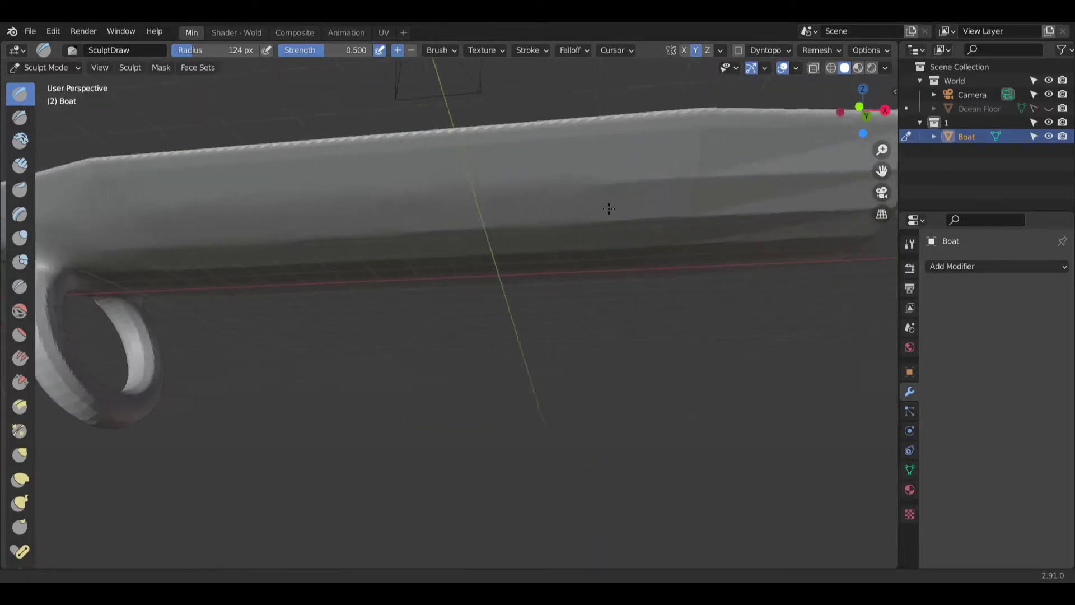
middle_click_drag(672, 186, 620, 202)
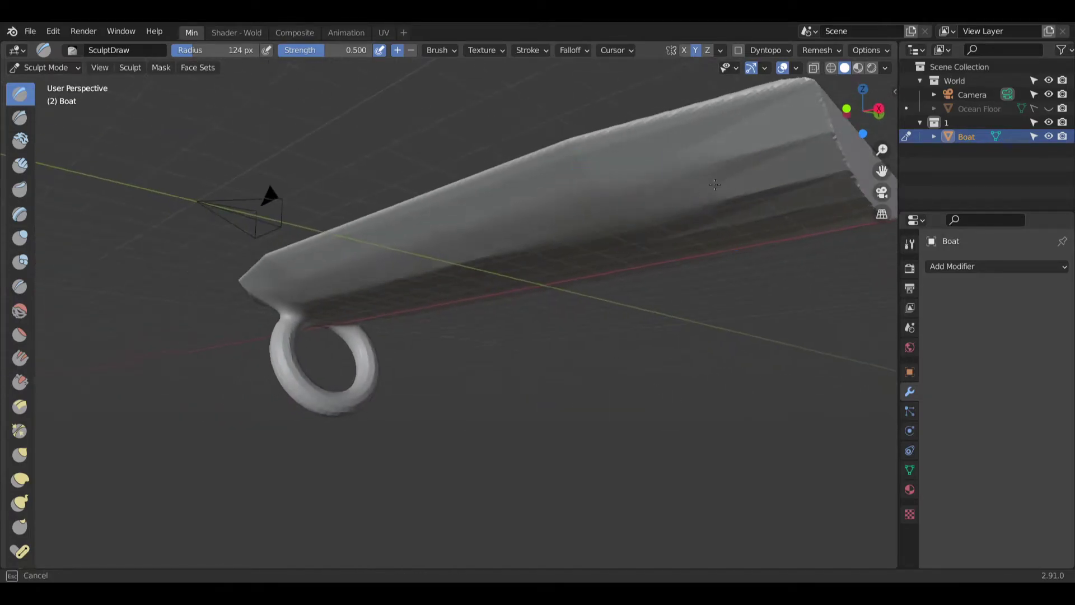
middle_click_drag(736, 182, 619, 211)
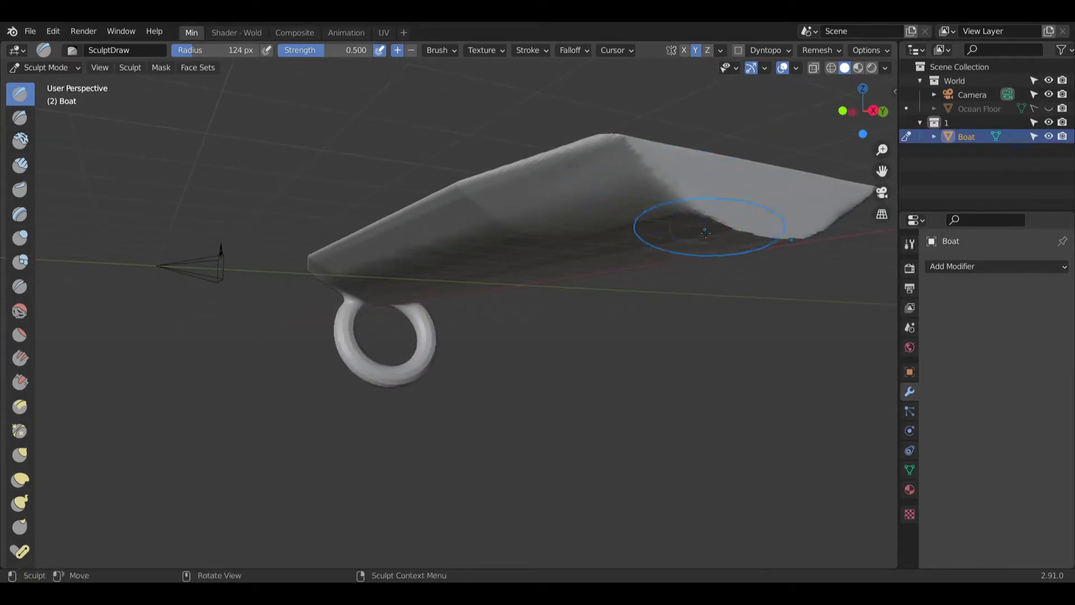
middle_click_drag(741, 246, 644, 260)
Step: Smooth the hull's underside and round off the stern corner at the deck edge
scroll(672, 258, "up", 5)
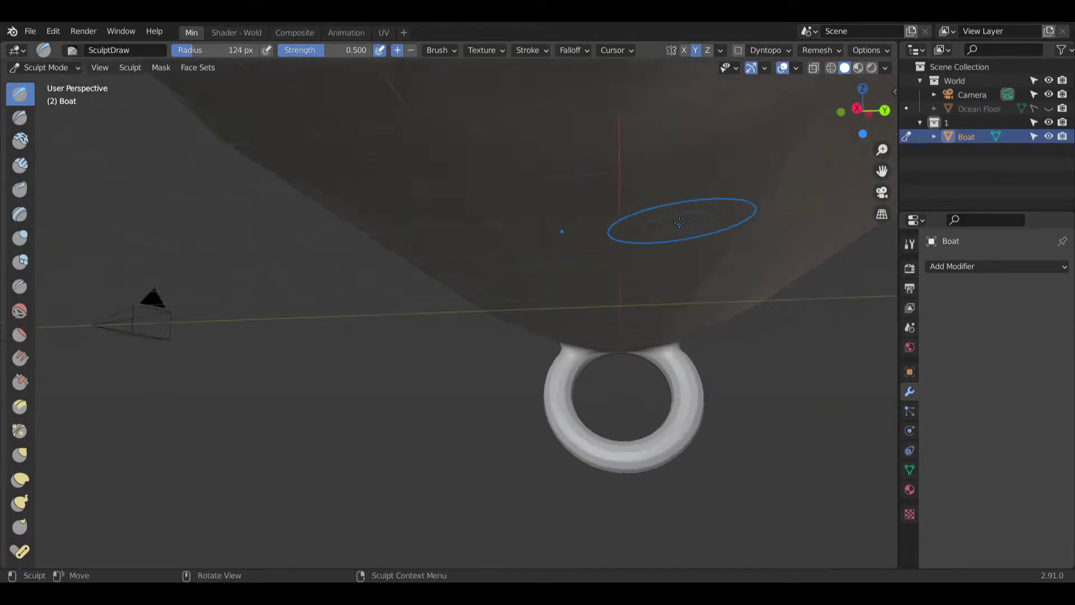
middle_click_drag(604, 226, 492, 241)
scroll(448, 227, "up", 5)
mouse_move(406, 215)
left_mouse_down("shift")
mouse_move(376, 228)
mouse_move(681, 230)
mouse_move(365, 232)
left_mouse_up("shift")
middle_click_drag(366, 232, 338, 166)
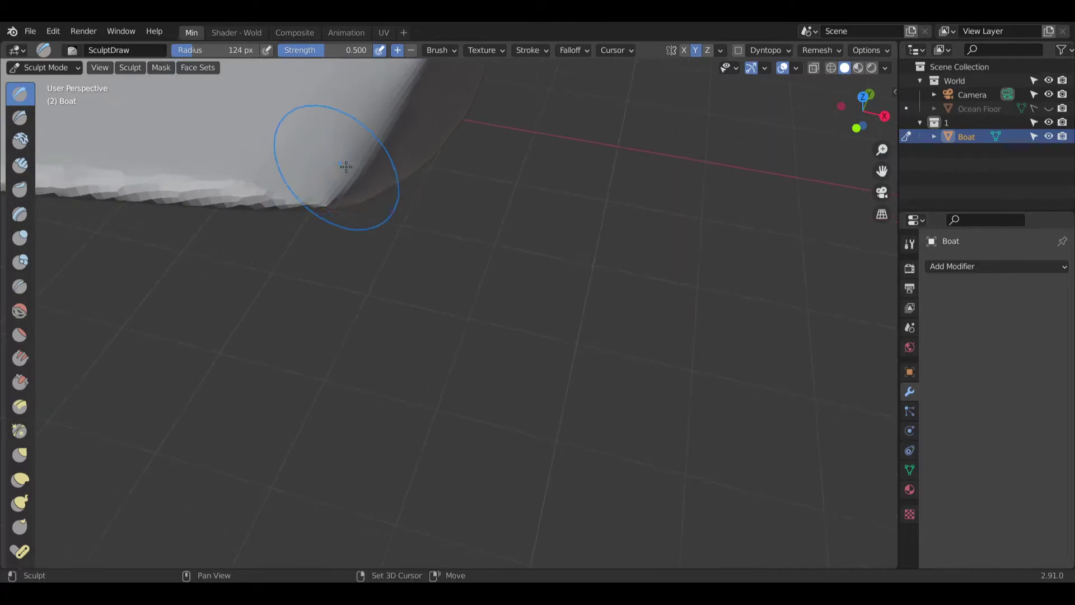
middle_click_drag(259, 192, 315, 138)
mouse_move(309, 196)
left_mouse_down("shift")
mouse_move(354, 197)
mouse_move(313, 212)
left_mouse_up("shift")
Step: Smooth the jagged deck rim along the boat's side from the stern towards the bow
middle_click_drag(337, 211, 461, 232)
middle_click_drag(324, 211, 439, 197, "shift")
middle_click_drag(197, 203, 537, 185, "shift")
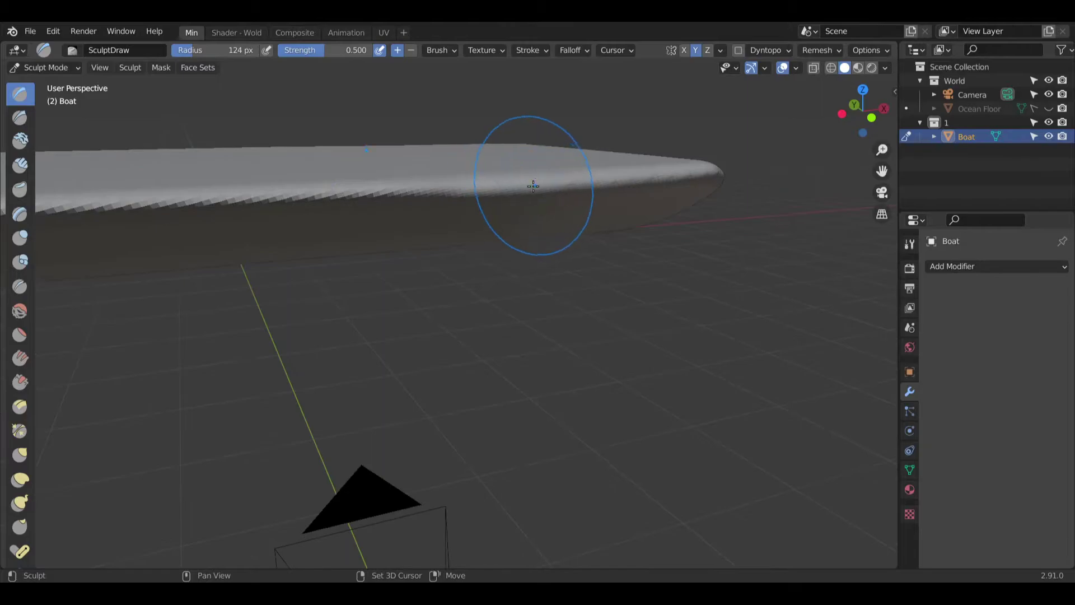
middle_click_drag(245, 211, 502, 192, "shift")
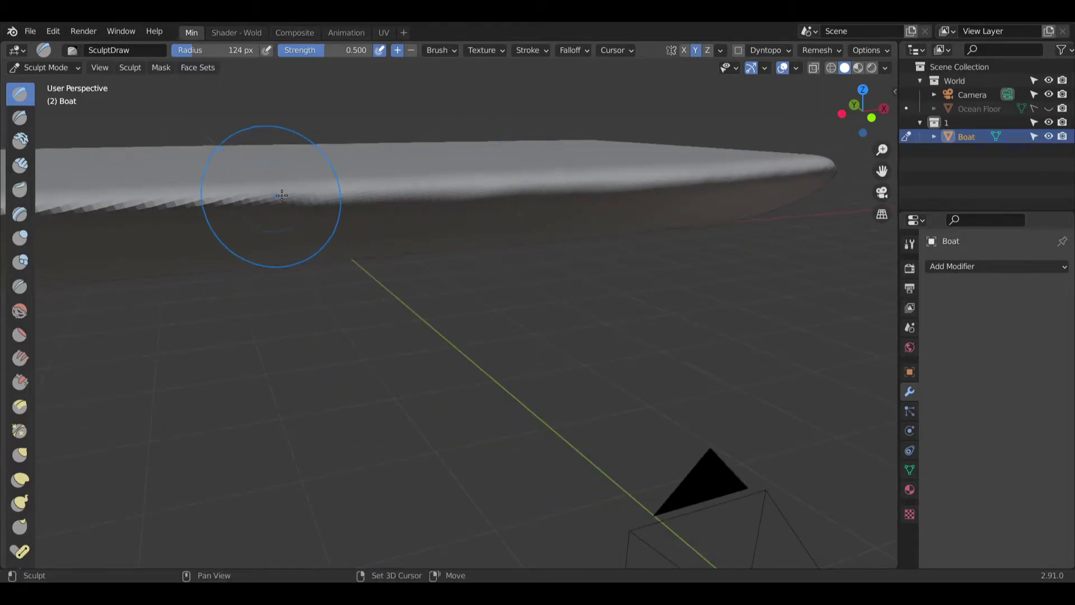
middle_click_drag(271, 200, 549, 204, "shift")
middle_click_drag(350, 206, 506, 185)
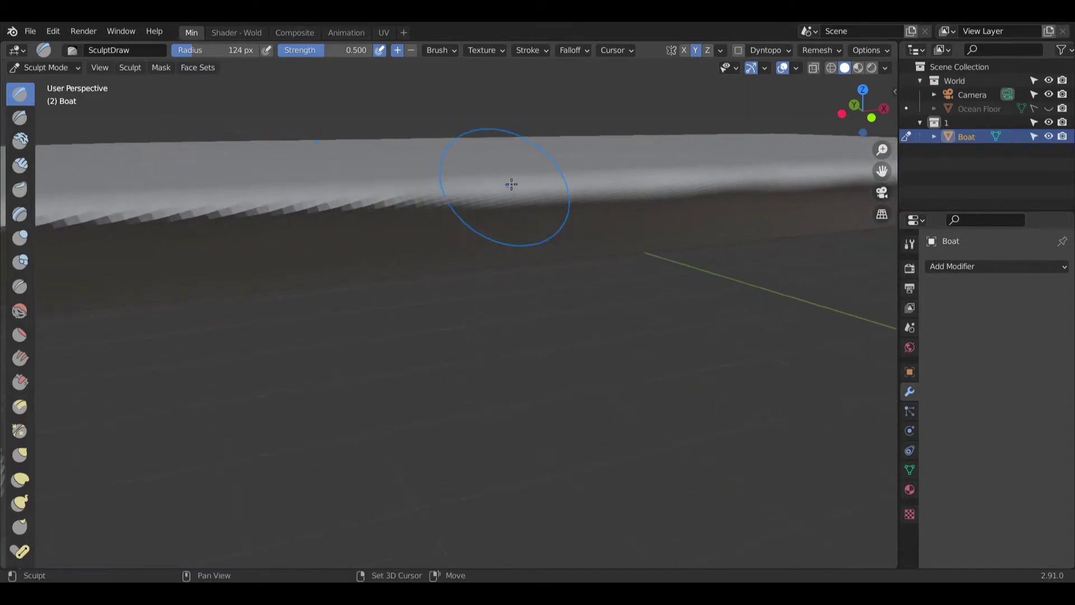
middle_click_drag(256, 221, 509, 182, "shift")
mouse_move(295, 210)
middle_mouse_down()
mouse_move(516, 197)
mouse_move(365, 173)
mouse_move(427, 178)
mouse_move(319, 191)
mouse_move(401, 200)
middle_mouse_up()
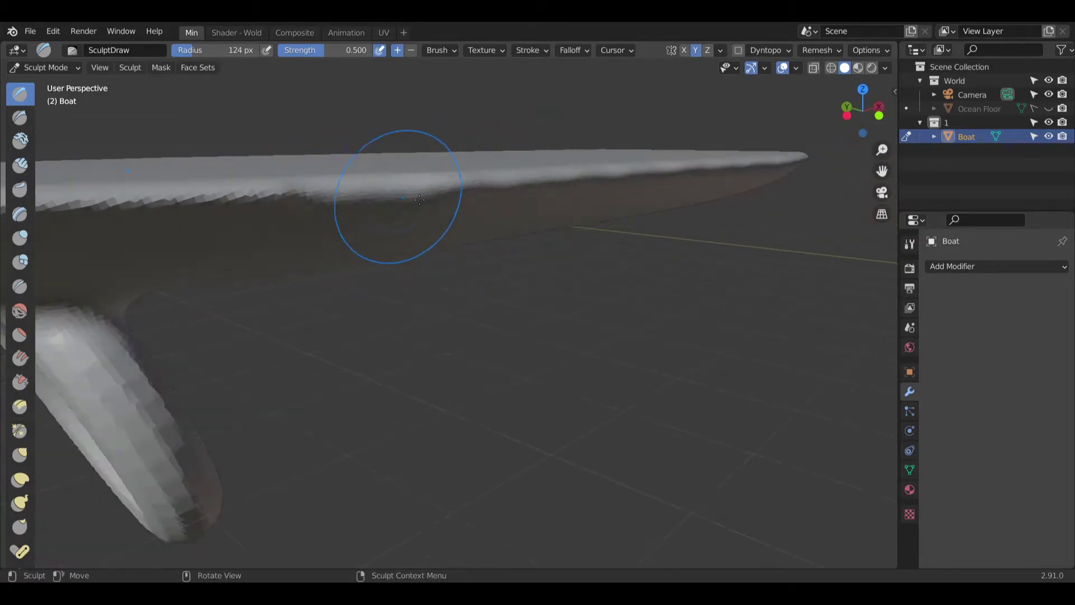
Step: Smooth the remaining jagged deck rim around the bow above the ring
middle_click_drag(307, 205, 423, 199, "shift")
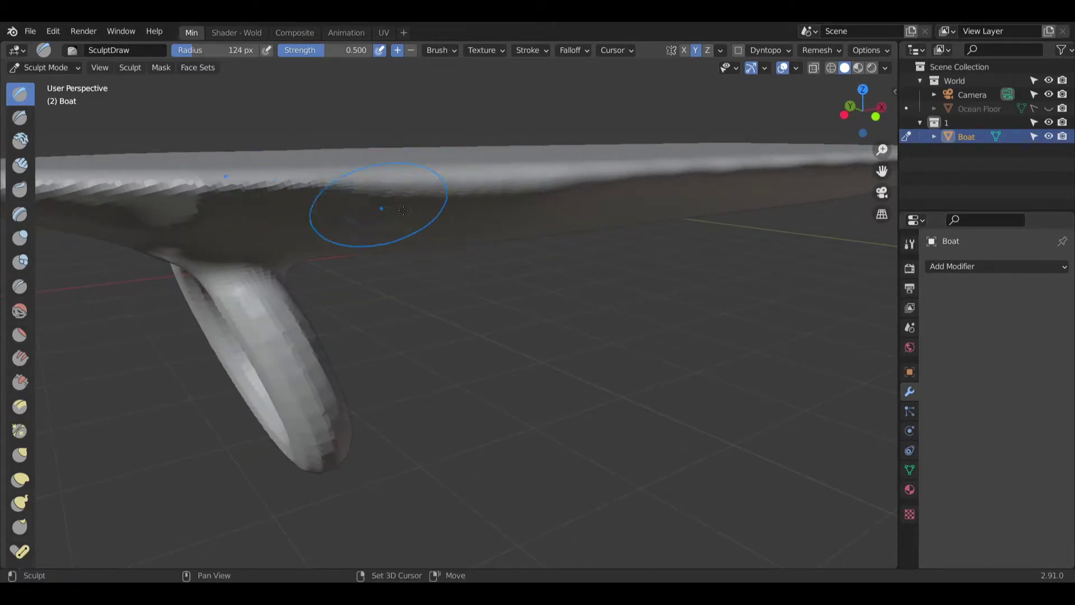
middle_click_drag(307, 197, 292, 214)
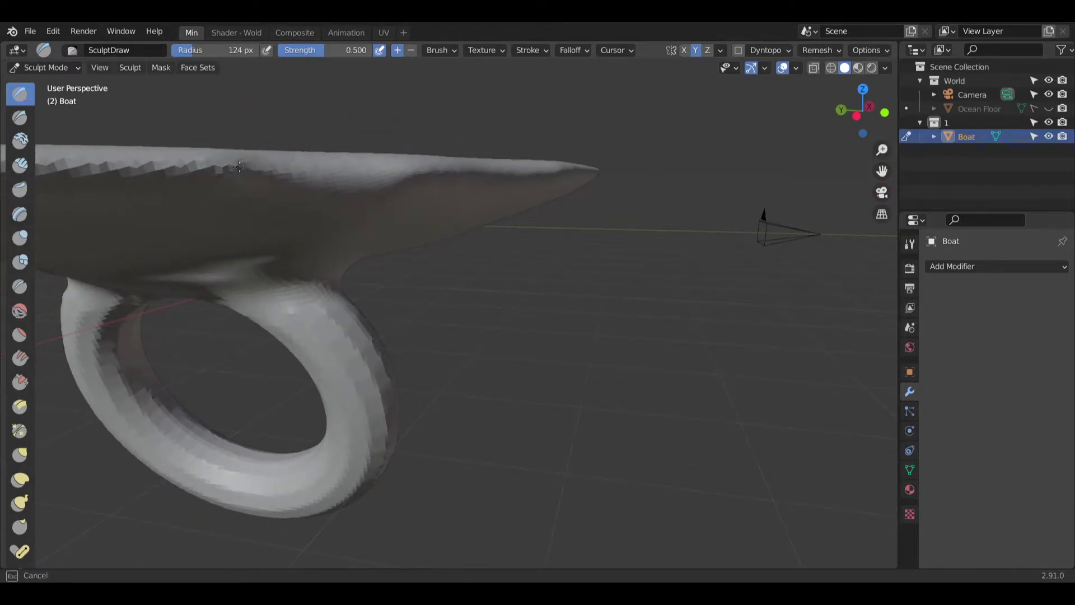
scroll(164, 179, "up", 2)
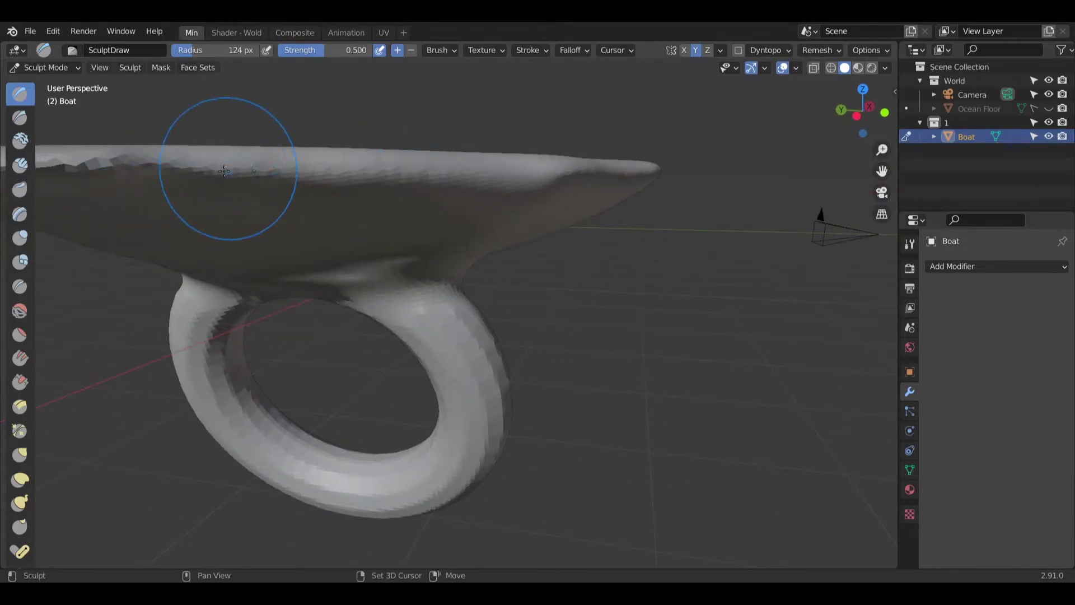
scroll(235, 179, "down", 3)
middle_click_drag(233, 180, 480, 204)
mouse_move(355, 187)
middle_mouse_down()
mouse_move(336, 216)
mouse_move(360, 203)
mouse_move(336, 144)
mouse_move(388, 224)
mouse_move(264, 168)
mouse_move(371, 192)
mouse_move(358, 201)
mouse_move(379, 215)
mouse_move(365, 169)
mouse_move(401, 130)
mouse_move(279, 209)
middle_mouse_up()
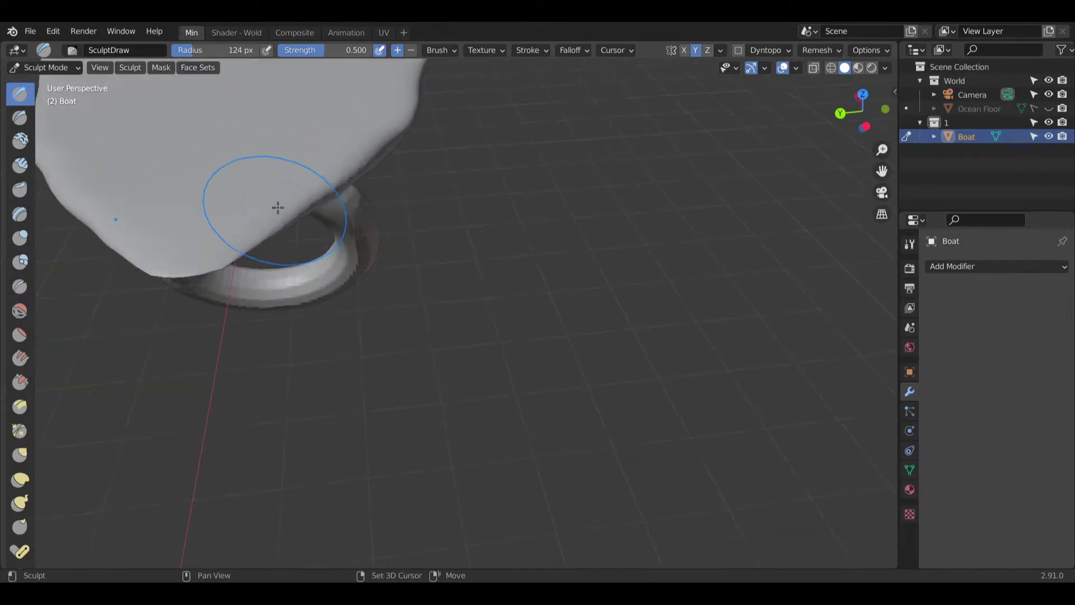
Step: Smooth the wavy deck outline along the boat's side from the bow to the stern
middle_click_drag(432, 95, 383, 238, "shift")
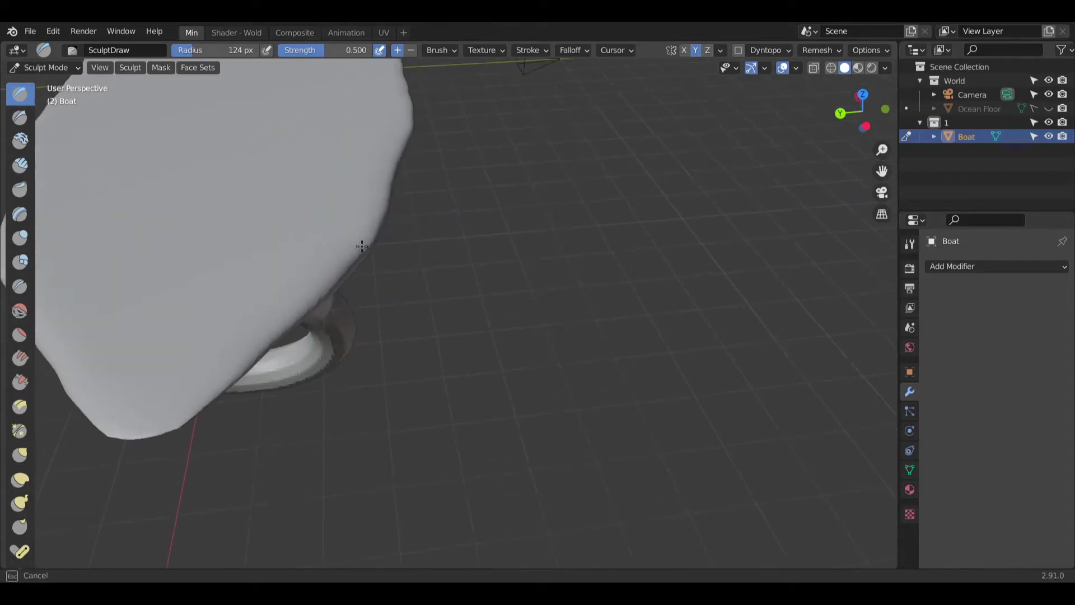
middle_click_drag(440, 84, 444, 241)
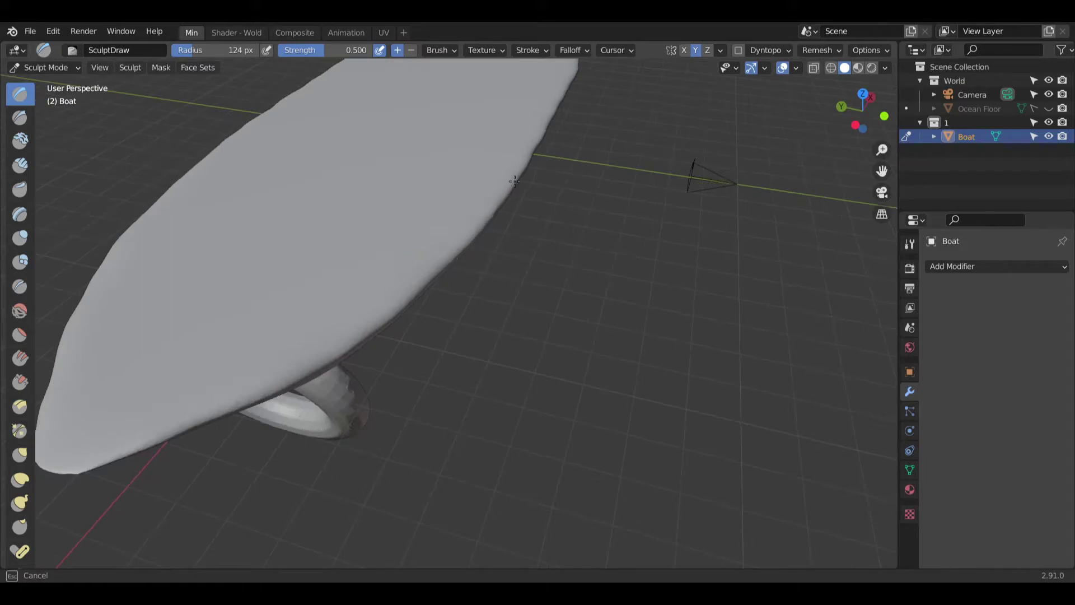
middle_click_drag(531, 159, 466, 261, "shift")
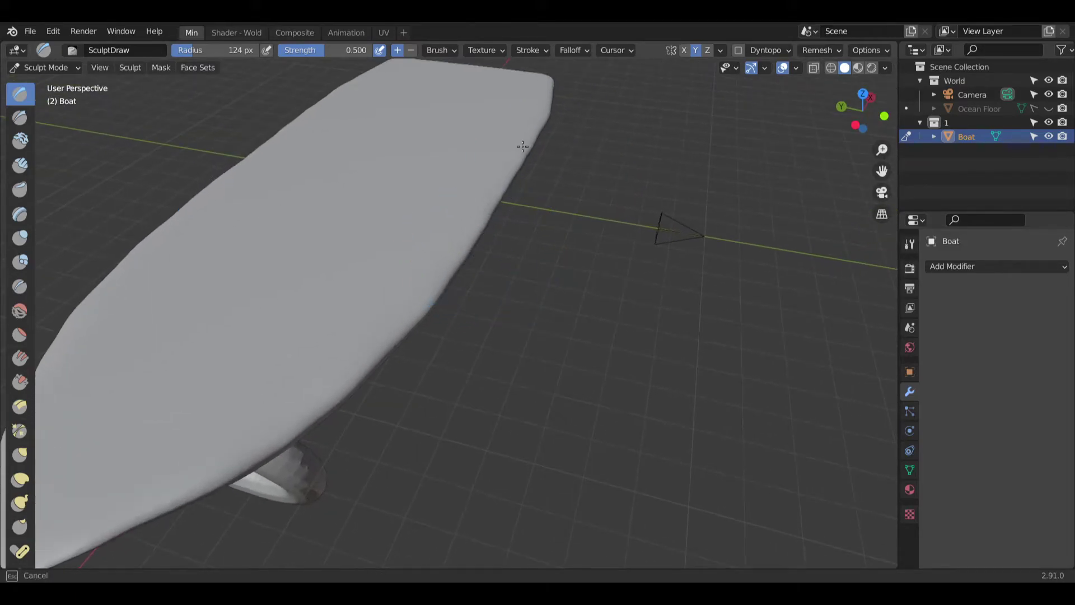
middle_click_drag(552, 99, 410, 252)
Step: Smooth the hull's side near the stern and the bow's front face around the ring
middle_click_drag(336, 277, 364, 250)
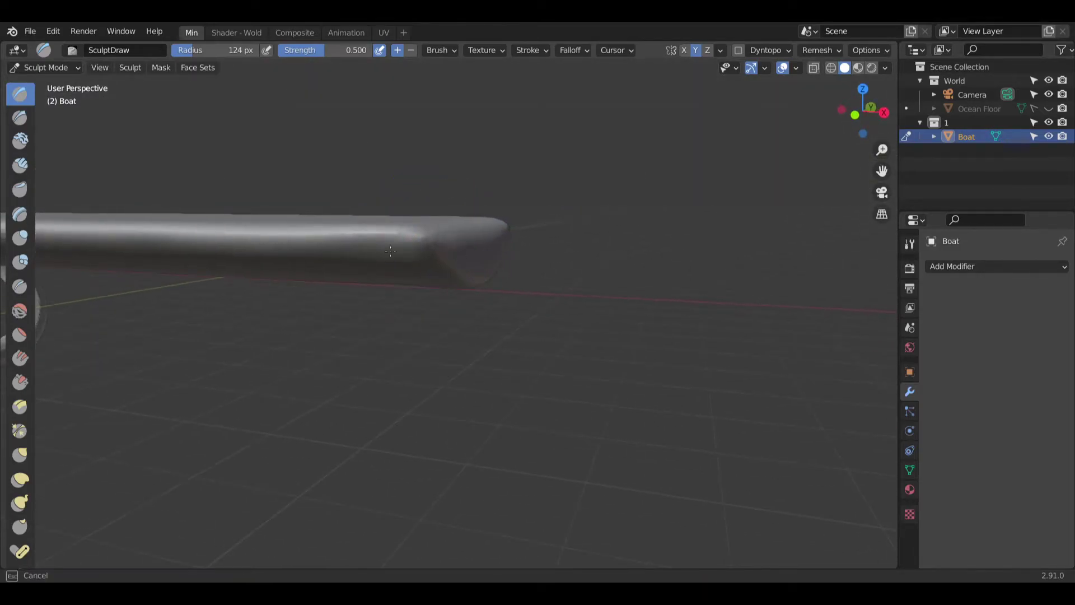
mouse_move(487, 280)
middle_mouse_down()
mouse_move(177, 308)
mouse_move(470, 263)
mouse_move(360, 240)
mouse_move(312, 300)
mouse_move(386, 267)
mouse_move(334, 213)
middle_mouse_up()
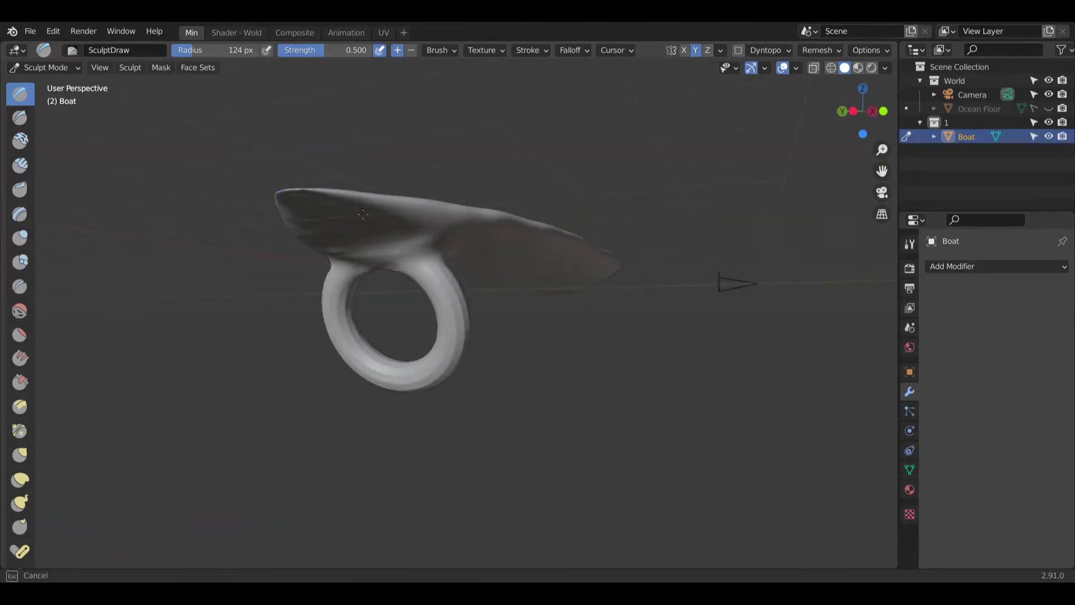
mouse_move(522, 245)
middle_mouse_down()
mouse_move(427, 227)
mouse_move(521, 227)
mouse_move(541, 241)
mouse_move(439, 236)
mouse_move(384, 196)
mouse_move(459, 179)
mouse_move(348, 209)
mouse_move(336, 192)
mouse_move(324, 240)
mouse_move(367, 205)
middle_mouse_up()
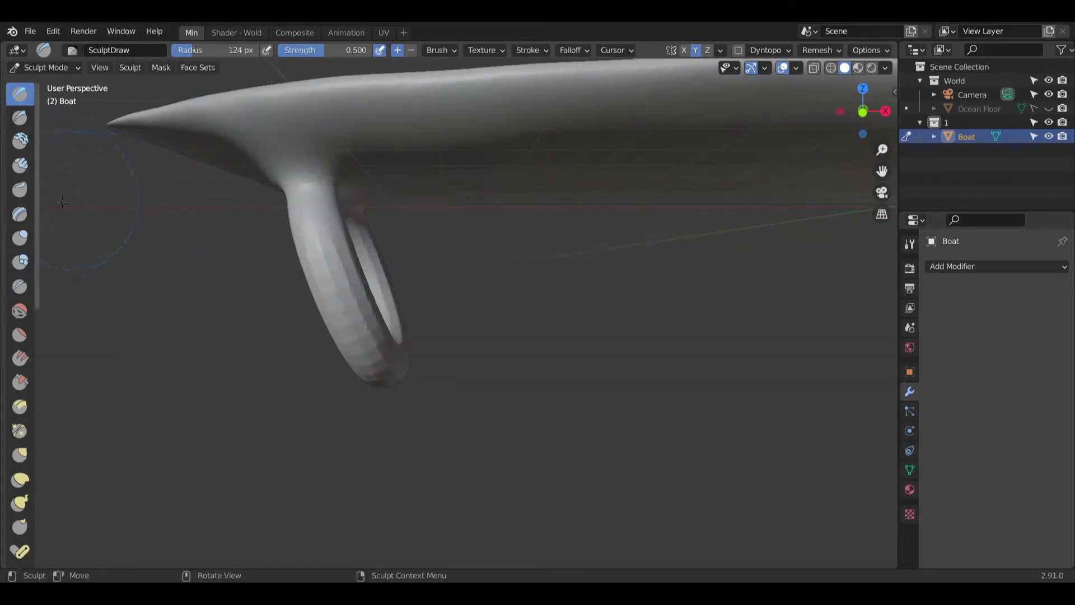
Step: Flatten the hull's underside beside the ring's joint with the Flatten brush at strength 0.500
left_click(19, 238)
mouse_move(408, 168)
middle_mouse_down()
mouse_move(348, 196)
mouse_move(393, 182)
mouse_move(409, 148)
middle_mouse_up()
scroll(348, 197, "up", 4)
left_click(20, 358)
left_click(19, 335)
left_click_drag(348, 144, 411, 142)
middle_click_drag(368, 154, 330, 140)
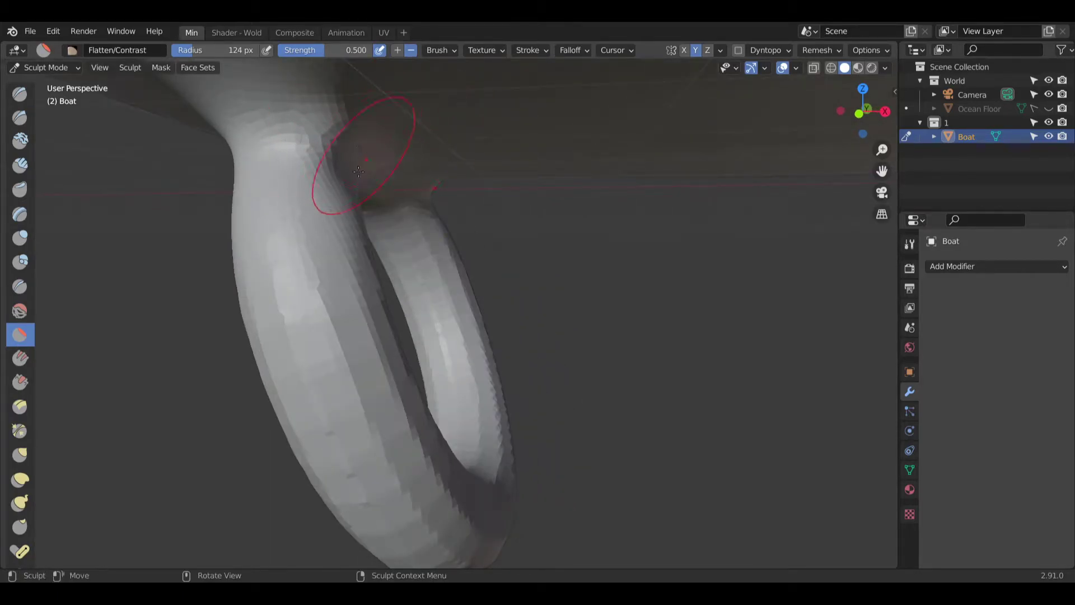
left_click(20, 383)
left_click_drag(432, 132, 481, 146)
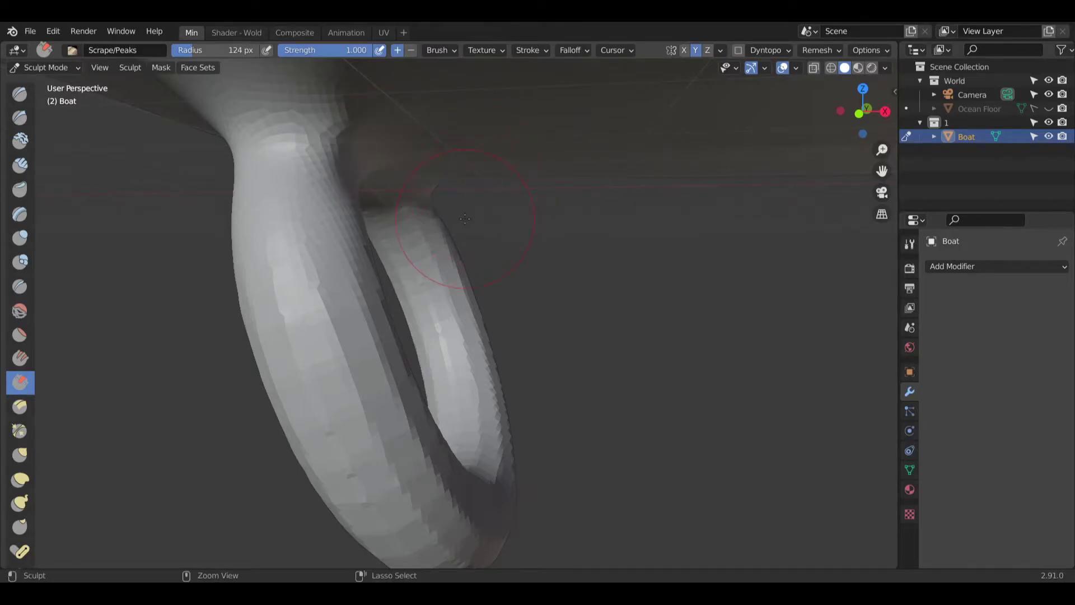
key("ctrl+z")
Step: Build up the joint between the hull's underside and the ring's legs with the Inflate brush at strength 0.500
left_click(20, 238)
mouse_move(420, 160)
left_mouse_down()
mouse_move(397, 141)
mouse_move(431, 136)
left_mouse_up()
mouse_move(431, 136)
middle_mouse_down()
mouse_move(388, 160)
mouse_move(409, 179)
middle_mouse_up()
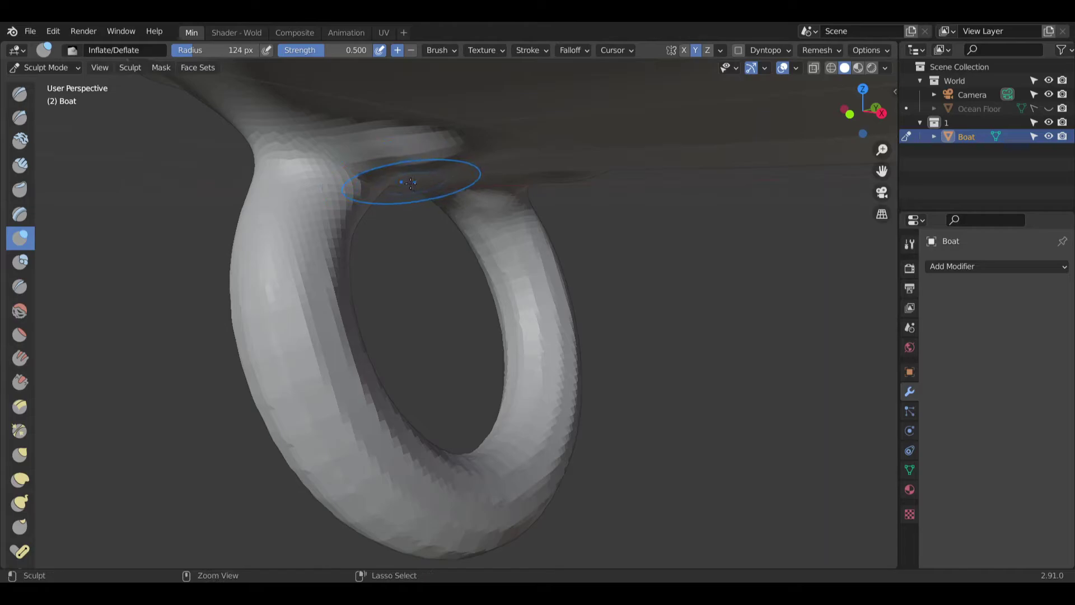
mouse_move(401, 178)
left_mouse_down()
mouse_move(413, 150)
mouse_move(365, 177)
mouse_move(405, 186)
left_mouse_up()
mouse_move(405, 186)
middle_mouse_down()
mouse_move(302, 224)
mouse_move(302, 329)
mouse_move(331, 331)
mouse_move(394, 307)
mouse_move(476, 139)
middle_mouse_up()
scroll(418, 312, "down", 8)
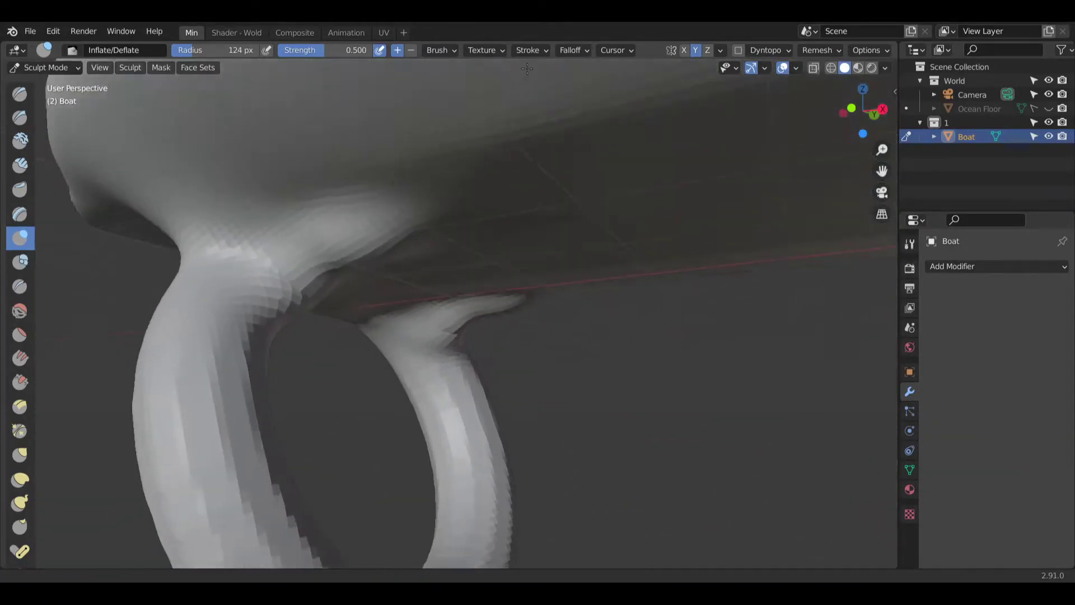
middle_click_drag(413, 256, 419, 135)
middle_click_drag(354, 196, 354, 196)
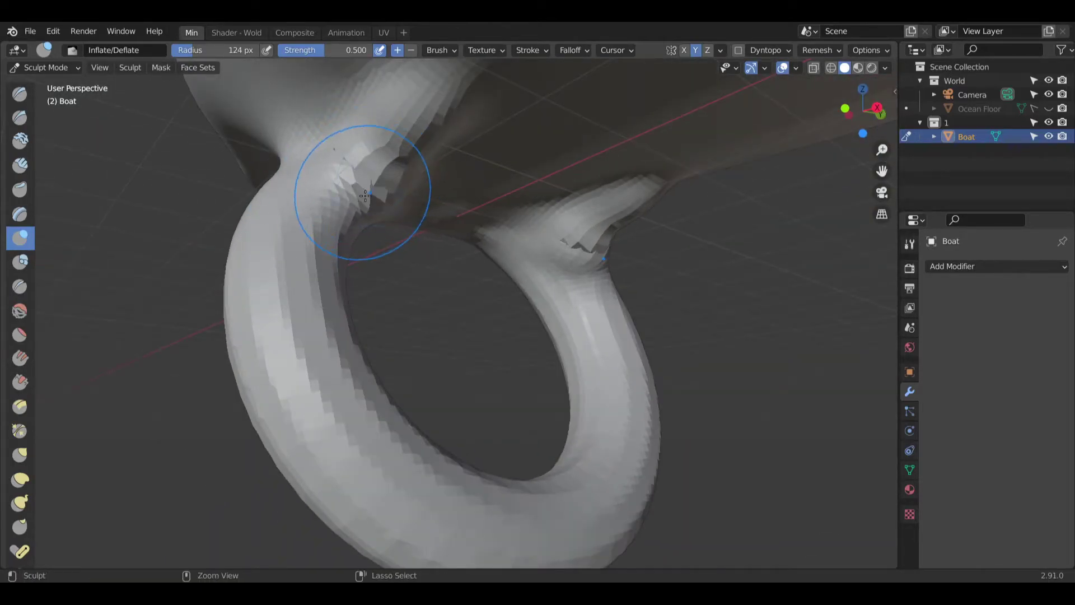
Step: Inflate the stern-facing side of the ring's legs just below the hull to thicken them
left_click_drag(369, 179, 311, 245)
middle_click_drag(311, 244, 311, 245)
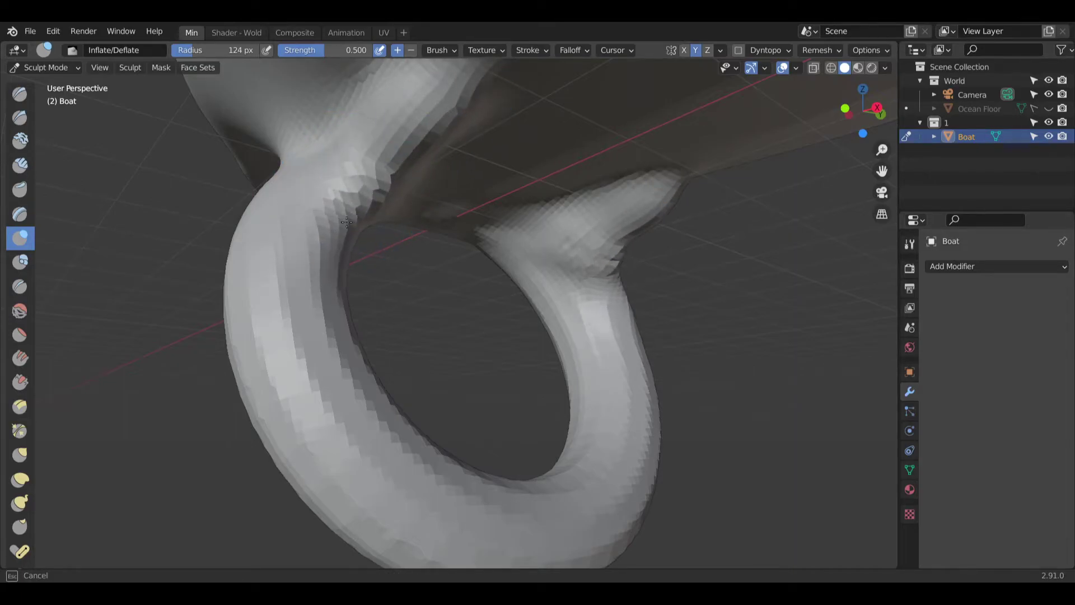
middle_click_drag(409, 151, 410, 152)
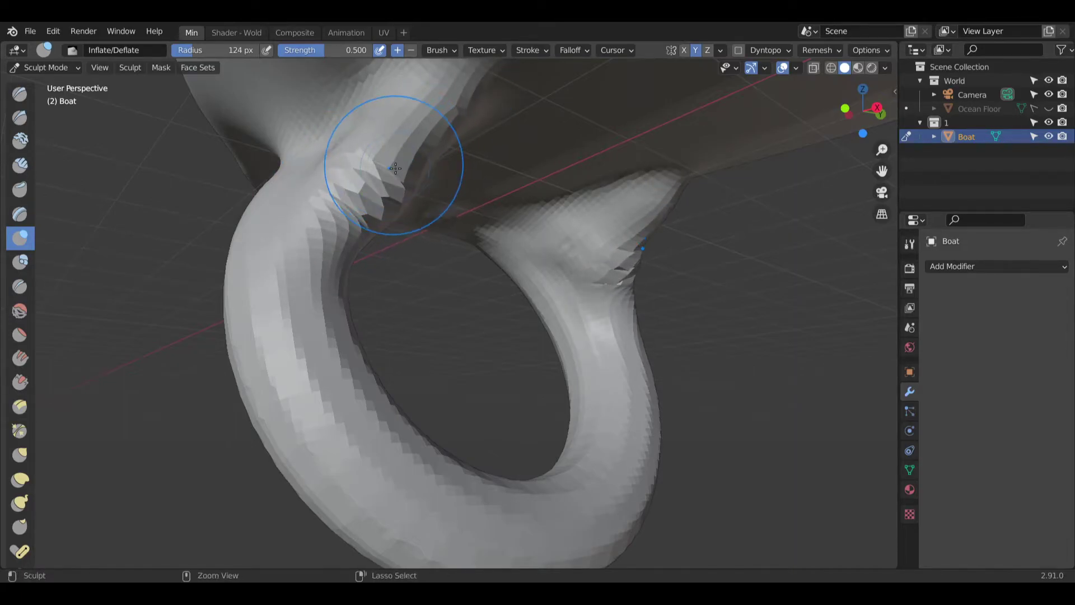
mouse_move(351, 226)
left_mouse_down()
mouse_move(328, 235)
mouse_move(311, 268)
left_mouse_up()
left_click_drag(338, 217, 342, 214)
middle_click_drag(342, 214, 390, 163)
scroll(387, 168, "down", 2)
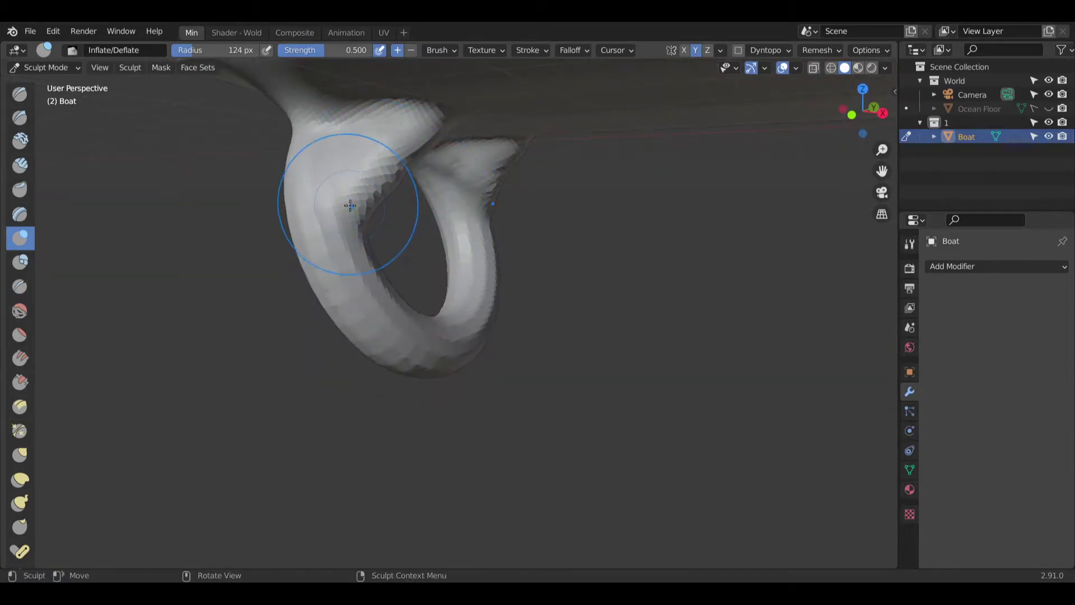
Step: Extend the inflated mass from the ring's legs onto the hull's underside and outer side
left_click_drag(350, 207, 442, 121)
middle_click_drag(405, 146, 365, 222)
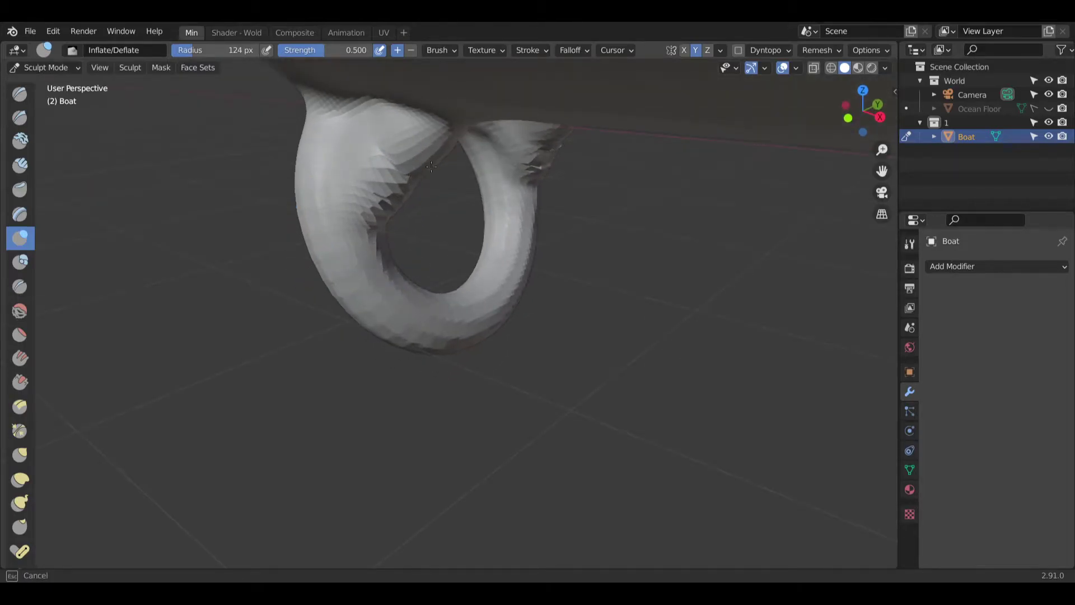
mouse_move(468, 140)
middle_mouse_down()
mouse_move(541, 126)
mouse_move(454, 181)
mouse_move(467, 149)
middle_mouse_up()
mouse_move(509, 135)
left_mouse_down()
mouse_move(372, 120)
mouse_move(311, 132)
mouse_move(369, 128)
left_mouse_up()
middle_click_drag(346, 119, 338, 192)
left_click_drag(338, 192, 451, 185)
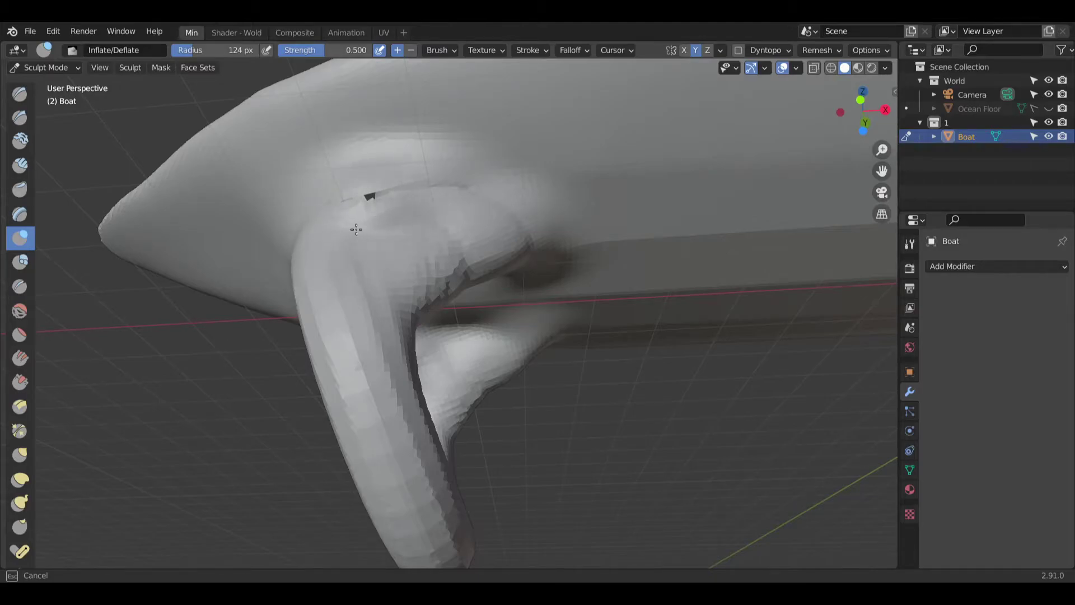
Step: Fill the crack and dents on the outer side of the ring joint with further Inflate strokes
mouse_move(370, 190)
left_mouse_down()
mouse_move(403, 206)
mouse_move(344, 218)
left_mouse_up()
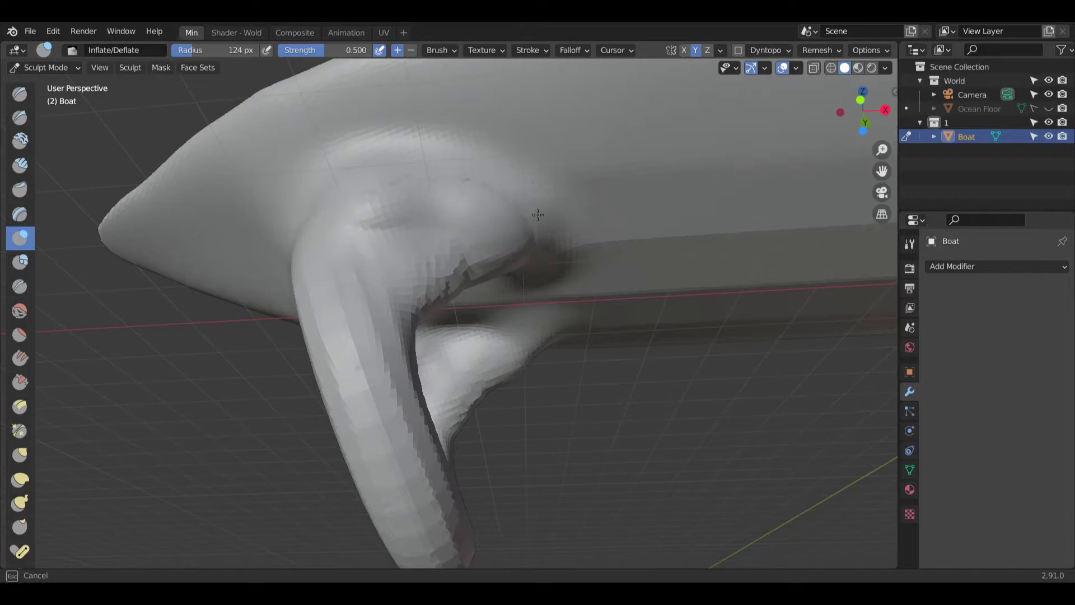
middle_click_drag(471, 231, 437, 303)
mouse_move(437, 303)
left_mouse_down()
mouse_move(429, 324)
mouse_move(454, 342)
left_mouse_up()
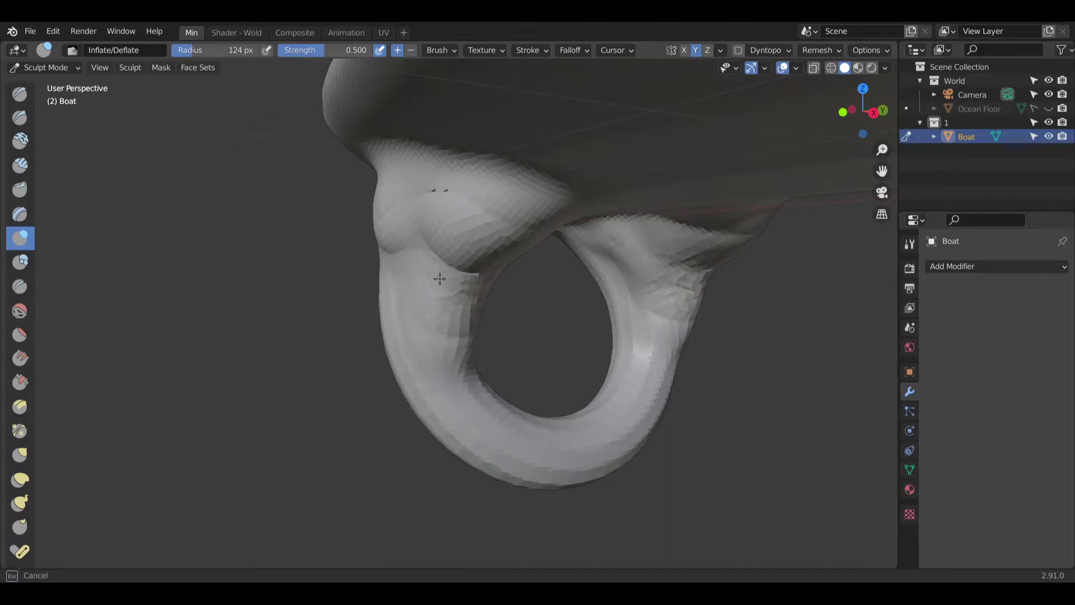
left_click_drag(429, 253, 444, 272)
mouse_move(568, 329)
middle_mouse_down()
mouse_move(419, 322)
mouse_move(446, 333)
mouse_move(447, 288)
mouse_move(552, 240)
mouse_move(502, 280)
mouse_move(497, 230)
mouse_move(504, 257)
mouse_move(540, 293)
mouse_move(592, 270)
mouse_move(799, 308)
mouse_move(404, 276)
middle_mouse_up()
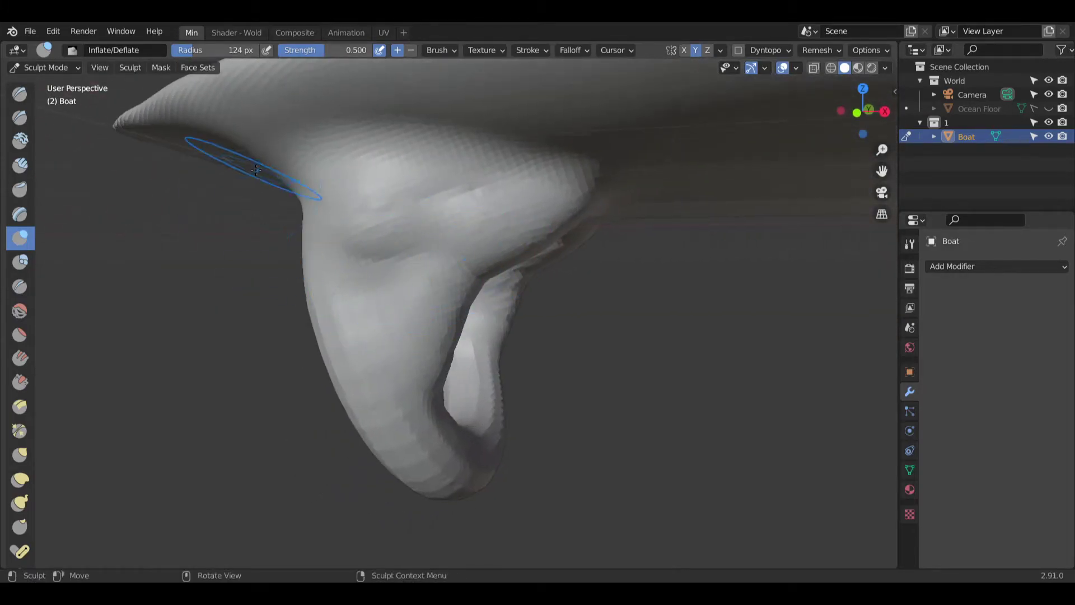
Step: Smooth the inflated ring joints into the hull with the Smooth brush at strength 0.700
left_click(20, 309)
mouse_move(372, 204)
left_mouse_down()
mouse_move(404, 209)
mouse_move(481, 176)
mouse_move(565, 201)
left_mouse_up()
mouse_move(565, 202)
middle_mouse_down()
mouse_move(506, 240)
mouse_move(516, 230)
middle_mouse_up()
mouse_move(515, 230)
left_mouse_down()
mouse_move(554, 224)
mouse_move(559, 211)
left_mouse_up()
middle_click_drag(559, 211, 485, 230)
mouse_move(412, 250)
left_mouse_down()
mouse_move(402, 246)
mouse_move(469, 282)
mouse_move(454, 291)
left_mouse_up()
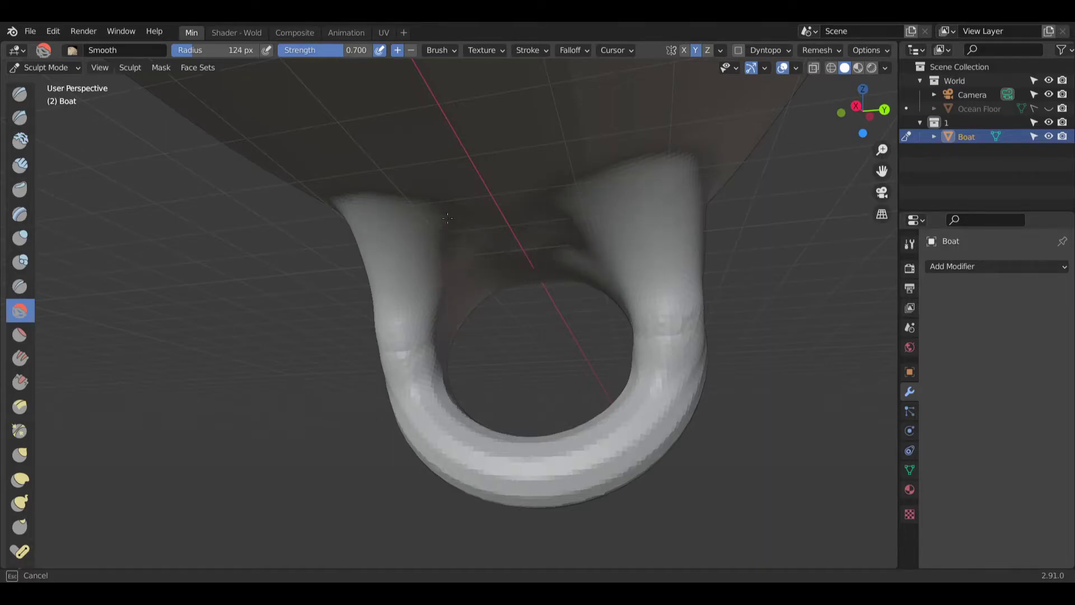
left_click_drag(416, 364, 403, 316)
middle_click_drag(403, 316, 409, 325)
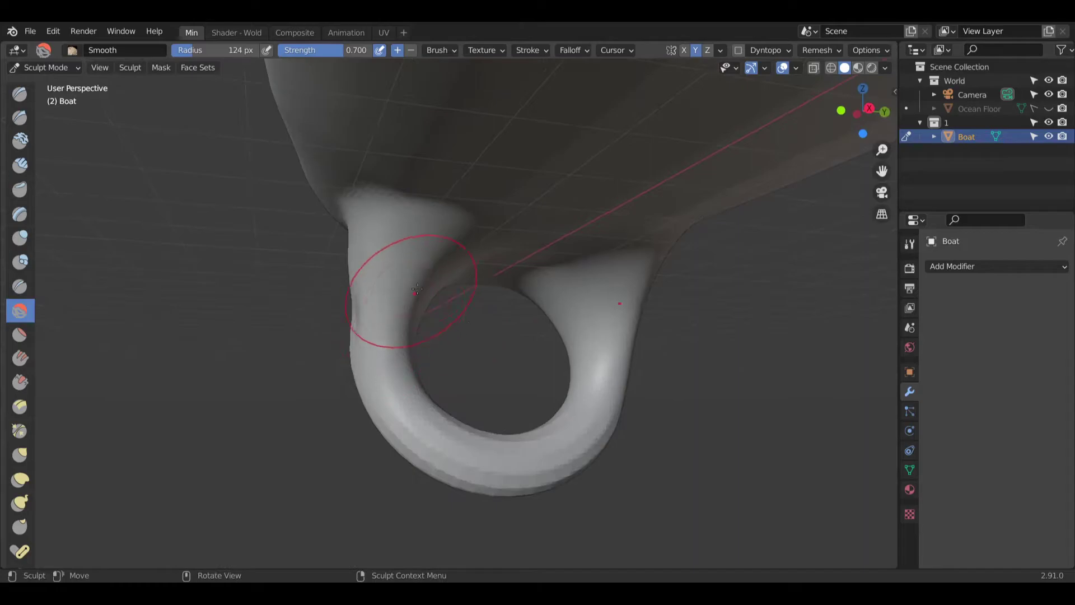
Step: Smooth the faceted surface of the ring's legs and its lower curve
middle_click_drag(360, 355, 439, 329)
middle_click_drag(331, 333, 314, 351)
middle_click_drag(292, 299, 392, 290)
left_click_drag(391, 290, 486, 267)
mouse_move(447, 334)
left_mouse_down()
mouse_move(451, 404)
mouse_move(473, 366)
mouse_move(411, 436)
mouse_move(373, 432)
left_mouse_up()
mouse_move(372, 432)
middle_mouse_down()
mouse_move(428, 408)
mouse_move(401, 426)
mouse_move(636, 256)
mouse_move(504, 312)
mouse_move(533, 305)
mouse_move(336, 425)
middle_mouse_up()
mouse_move(336, 426)
left_mouse_down()
mouse_move(352, 443)
mouse_move(336, 430)
left_mouse_up()
mouse_move(336, 430)
middle_mouse_down()
mouse_move(426, 392)
mouse_move(480, 448)
middle_mouse_up()
left_click_drag(480, 448, 511, 429)
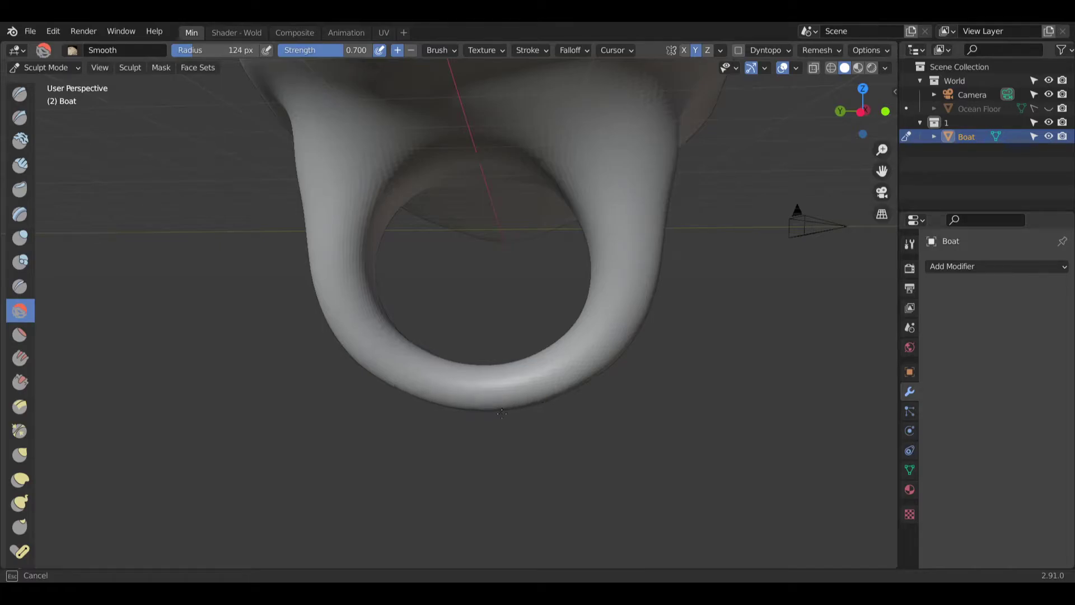
Step: Smooth the ring's outer side and its transition into the hull's side near the bow
left_click_drag(638, 319, 649, 303)
mouse_move(655, 263)
left_mouse_down()
mouse_move(658, 313)
mouse_move(663, 286)
left_mouse_up()
middle_click_drag(663, 285, 599, 213)
left_click_drag(599, 213, 693, 216)
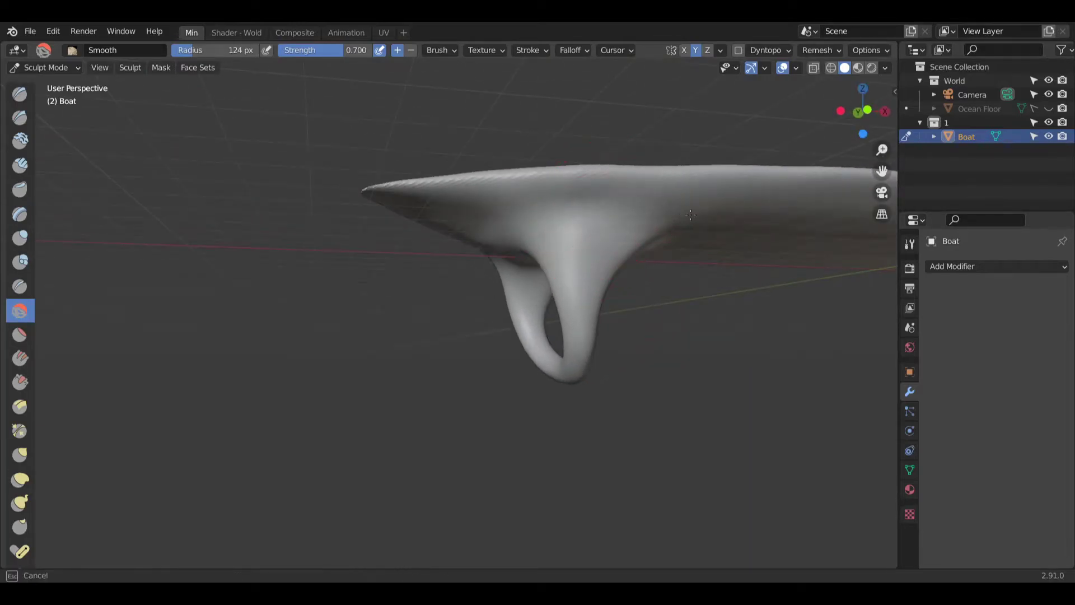
left_click_drag(509, 215, 515, 211)
middle_click_drag(516, 211, 509, 216)
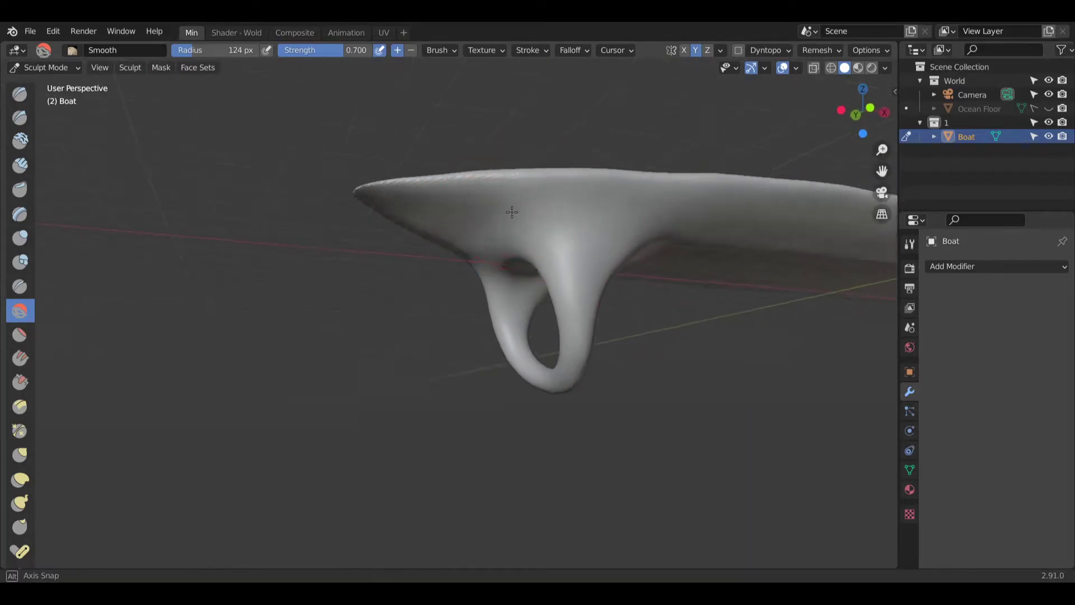
Step: Refine the flared ring legs and their stern-facing curve into the hull with more smoothing strokes
scroll(510, 212, "up", 4)
mouse_move(509, 209)
left_mouse_down()
mouse_move(468, 225)
mouse_move(692, 264)
left_mouse_up()
middle_click_drag(763, 306, 551, 325)
left_click_drag(552, 325, 557, 299)
mouse_move(557, 300)
middle_mouse_down()
mouse_move(588, 312)
mouse_move(511, 319)
mouse_move(53, 168)
mouse_move(561, 310)
middle_mouse_up()
left_click_drag(467, 410, 471, 406)
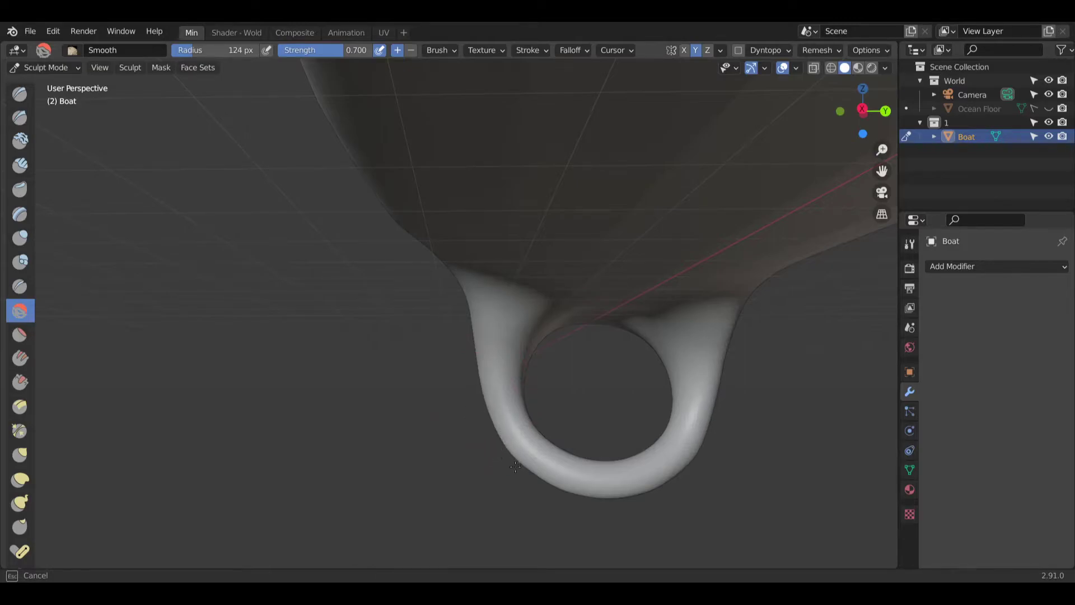
middle_click_drag(502, 446, 469, 449)
mouse_move(496, 398)
middle_mouse_down()
mouse_move(465, 475)
mouse_move(413, 420)
mouse_move(439, 284)
mouse_move(507, 311)
mouse_move(500, 290)
middle_mouse_up()
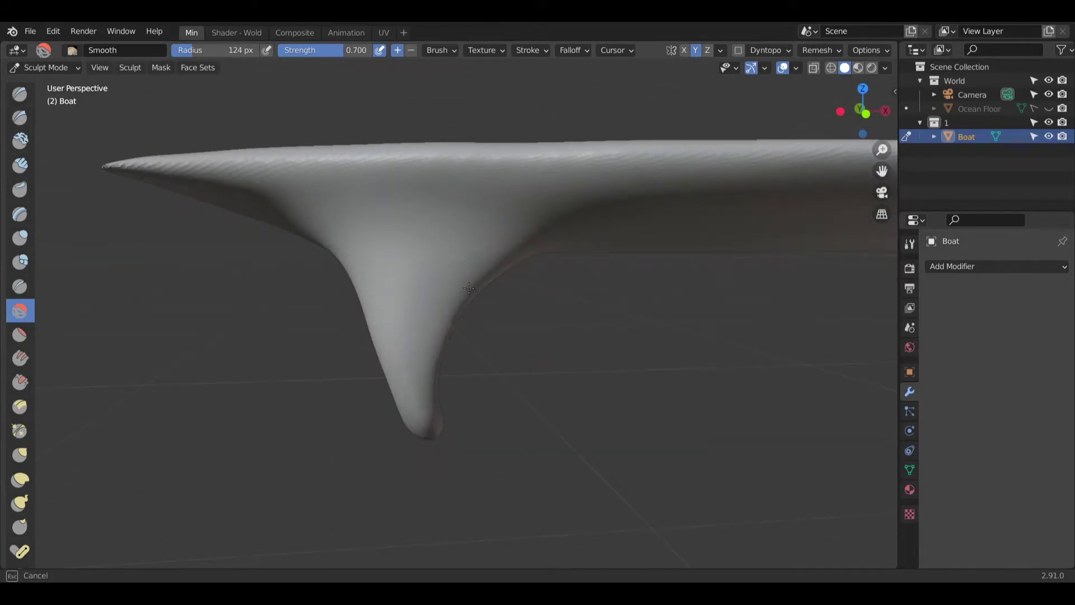
middle_click_drag(497, 313, 492, 277)
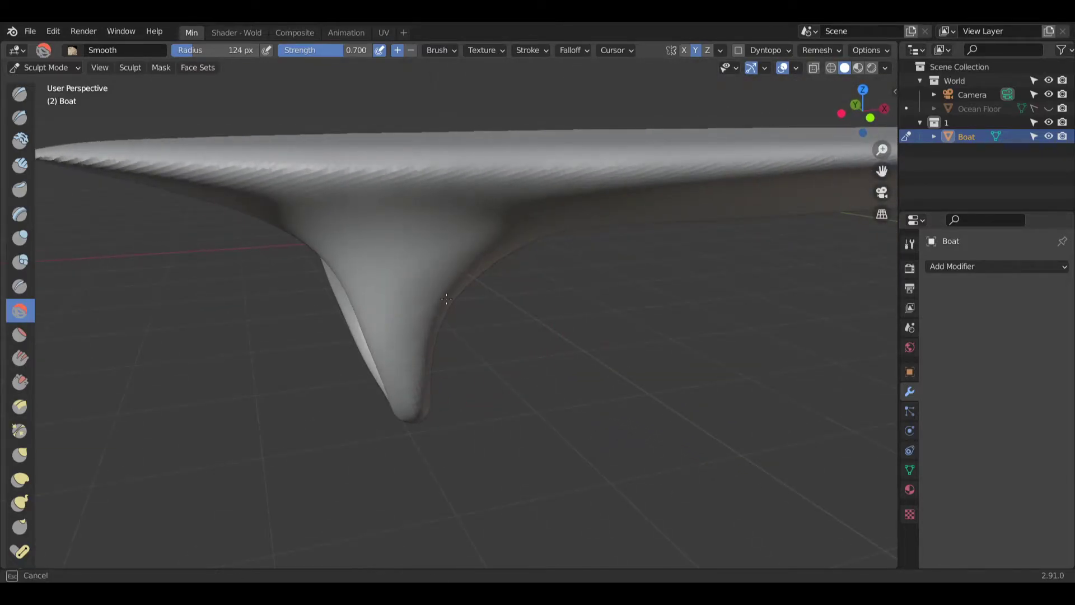
mouse_move(511, 245)
middle_mouse_down()
mouse_move(468, 252)
mouse_move(560, 246)
middle_mouse_up()
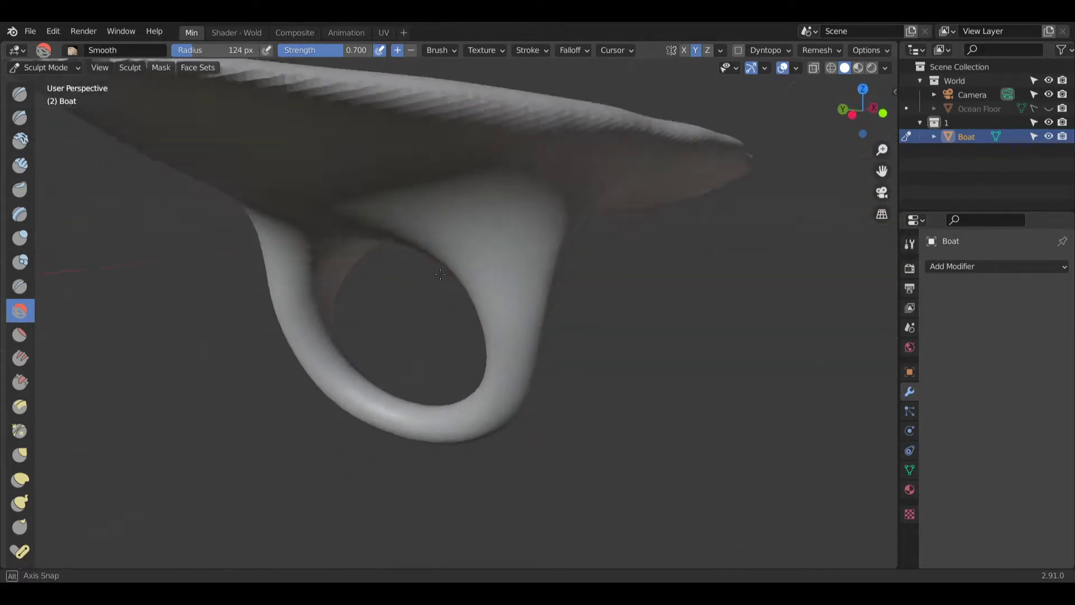
Step: Carve mirrored grooves along the hull's underside starting at the ring, using the Crease brush at strength 0.250
scroll(638, 256, "down", 3)
middle_click_drag(638, 256, 426, 261)
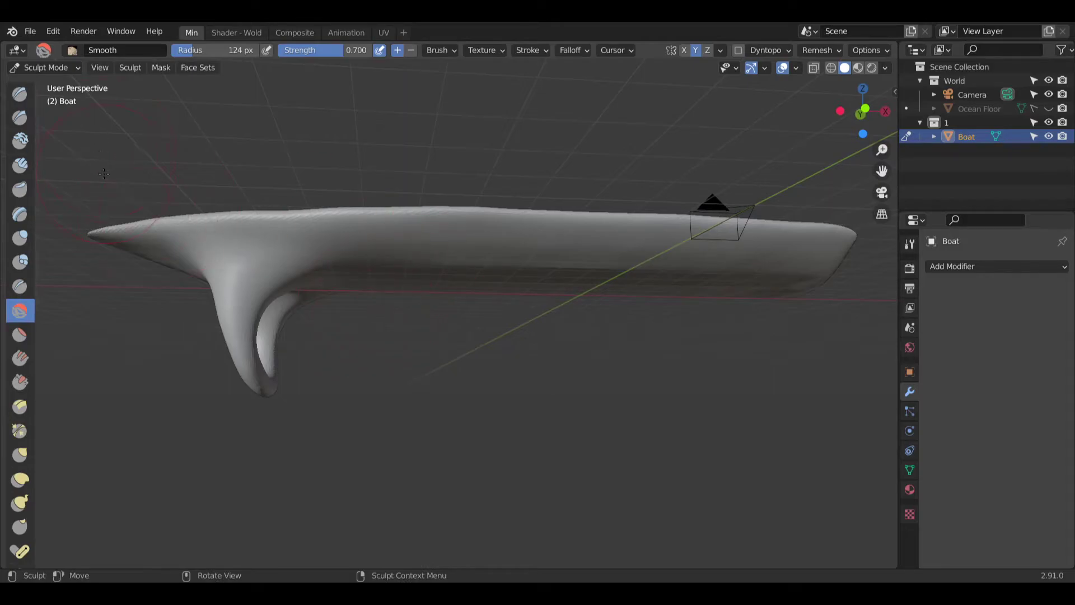
left_click(23, 286)
mouse_move(221, 300)
middle_mouse_down()
mouse_move(269, 284)
mouse_move(288, 239)
mouse_move(402, 306)
mouse_move(389, 303)
middle_mouse_up()
scroll(371, 291, "up", 2)
mouse_move(355, 240)
middle_mouse_down()
mouse_move(389, 237)
mouse_move(365, 357)
middle_mouse_up()
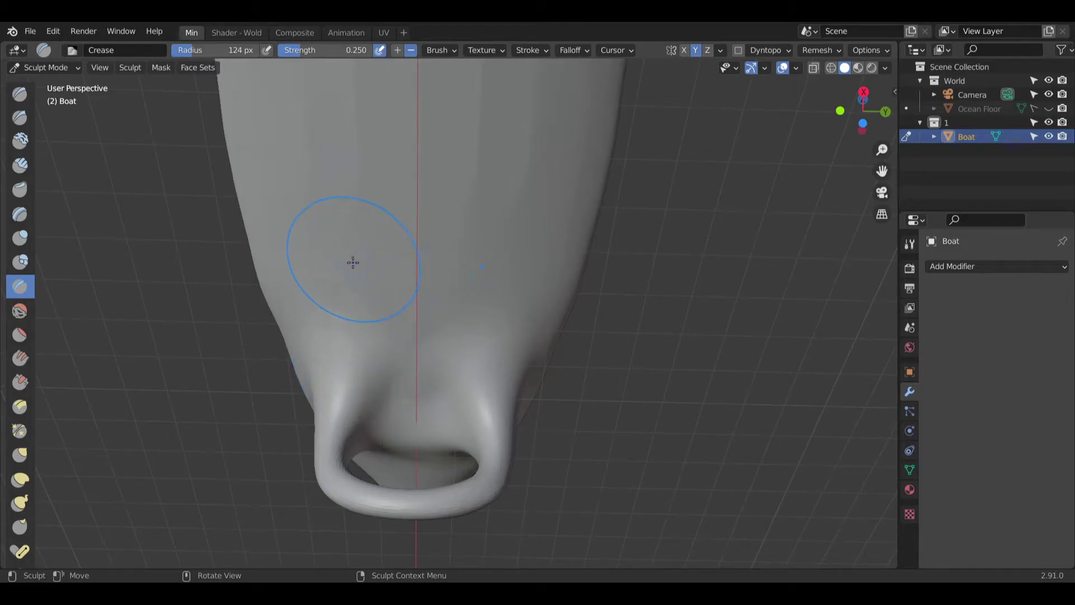
left_click_drag(338, 398, 405, 175, "shift")
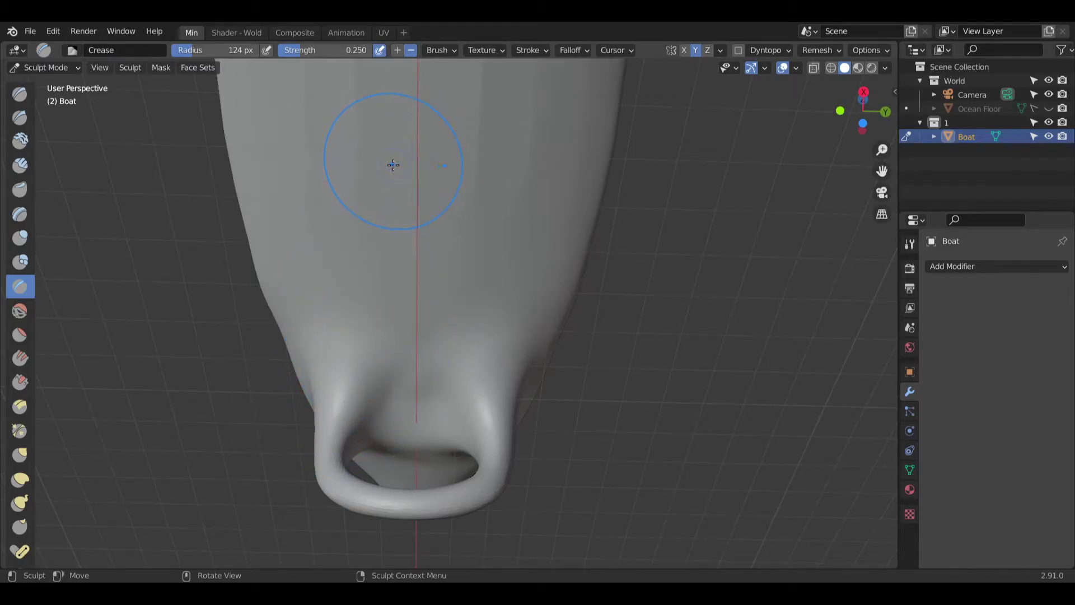
middle_click_drag(360, 365, 365, 334)
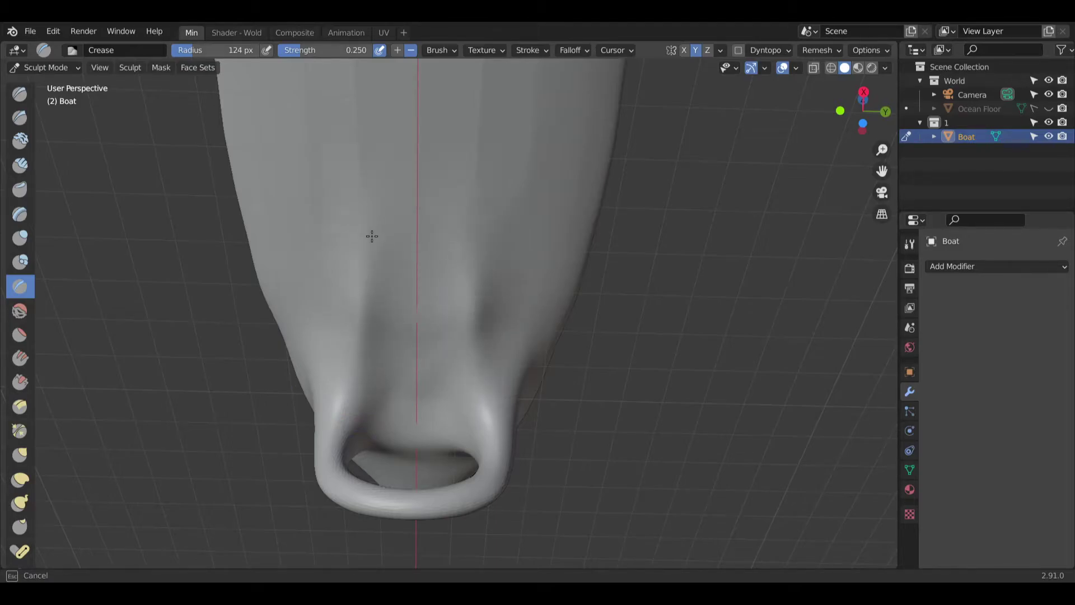
Step: Continue the mirrored crease grooves along the hull's underside up to the stern
scroll(389, 312, "up", 2)
middle_click_drag(389, 312, 380, 269)
middle_click_drag(380, 192, 403, 282)
mouse_move(389, 186)
middle_mouse_down()
mouse_move(391, 360)
mouse_move(389, 242)
mouse_move(373, 173)
mouse_move(394, 377)
mouse_move(400, 185)
mouse_move(389, 192)
mouse_move(389, 371)
mouse_move(403, 355)
mouse_move(389, 197)
mouse_move(389, 343)
mouse_move(396, 271)
mouse_move(397, 304)
middle_mouse_up()
left_click_drag(396, 304, 394, 192)
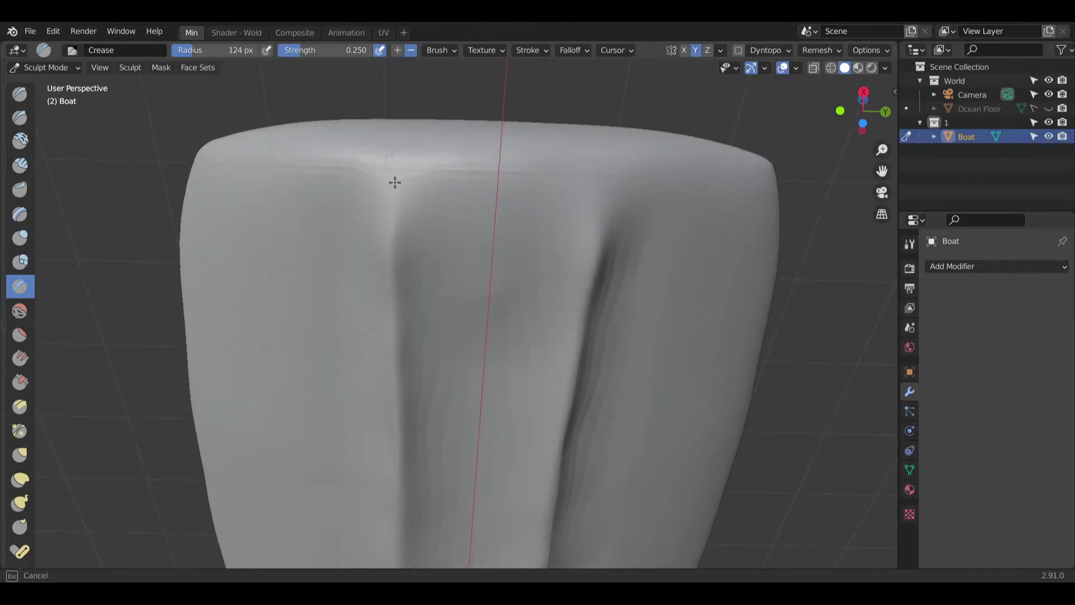
middle_click_drag(392, 185, 428, 281)
Step: Smooth the creased grooves along the hull's underside from the stern to the ring with the Smooth brush
middle_click_drag(512, 187, 597, 252)
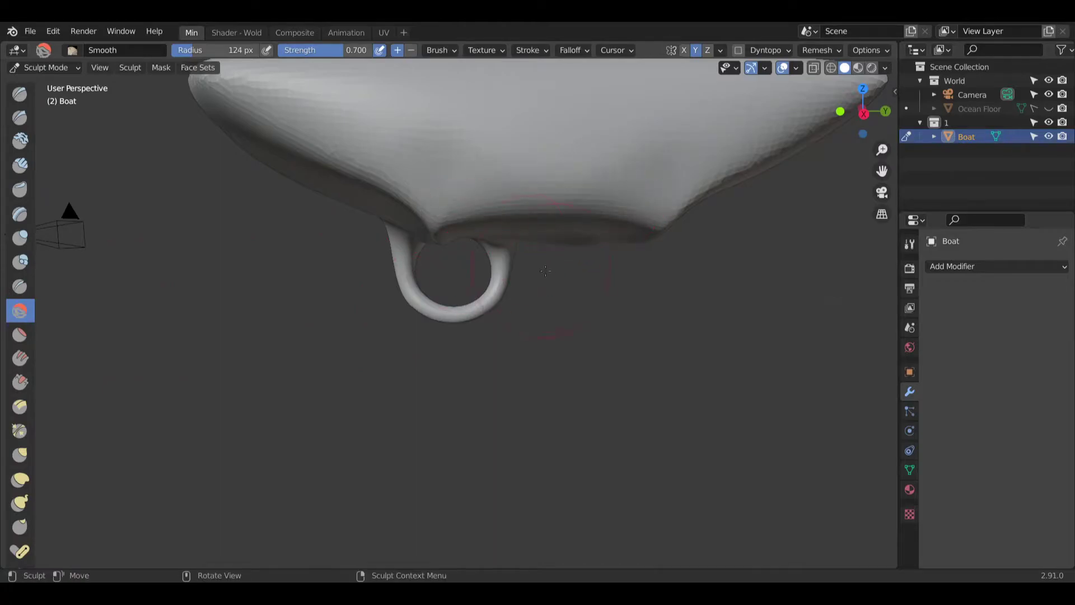
mouse_move(565, 224)
middle_mouse_down()
mouse_move(500, 284)
mouse_move(500, 354)
mouse_move(515, 323)
middle_mouse_up()
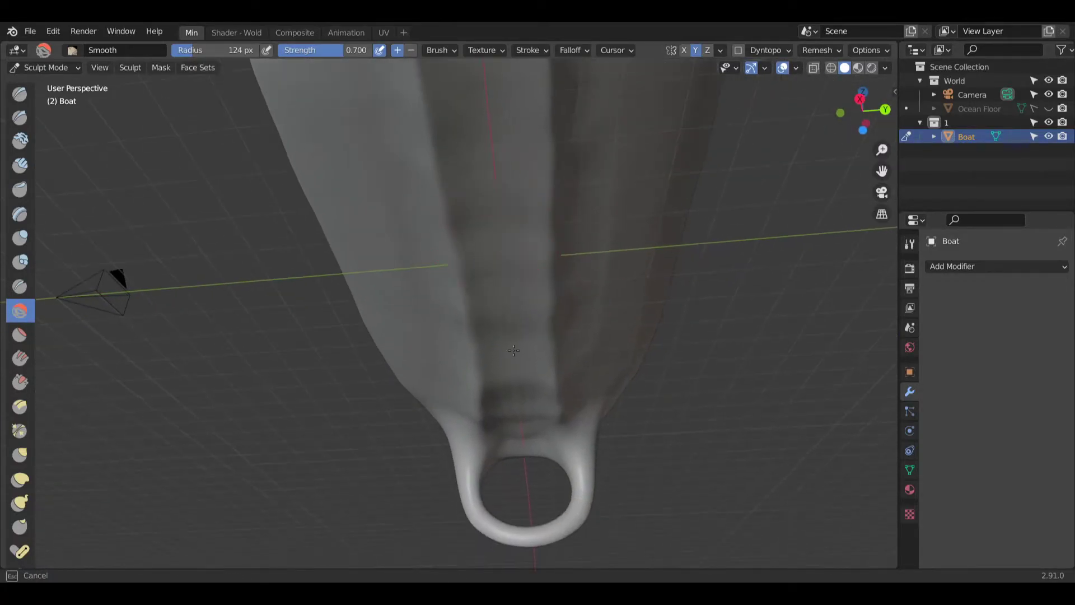
mouse_move(510, 421)
middle_mouse_down()
mouse_move(492, 348)
mouse_move(492, 240)
middle_mouse_up()
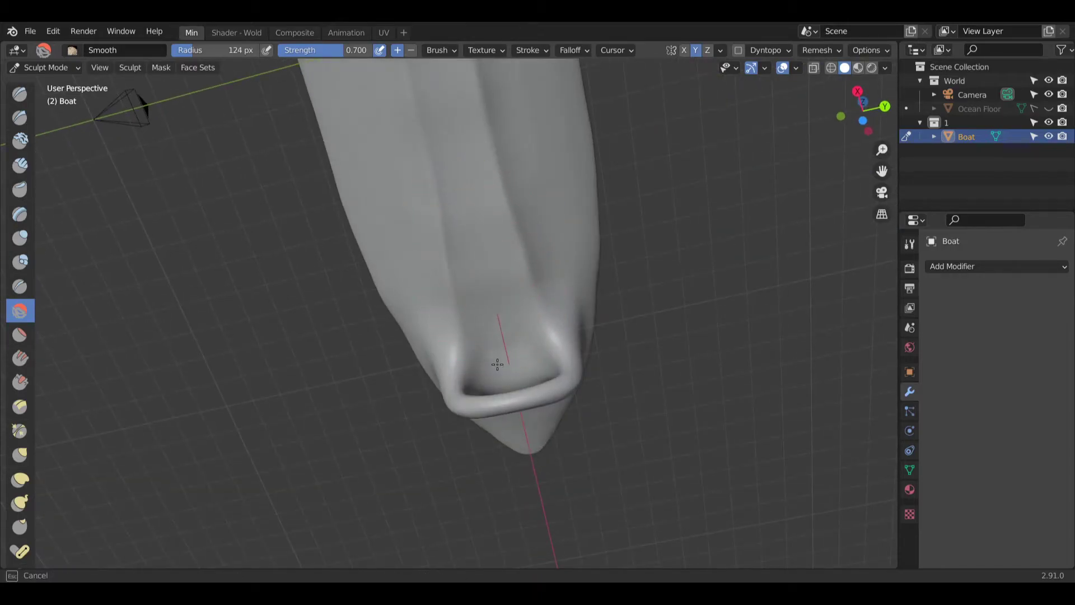
middle_click_drag(492, 360, 498, 300)
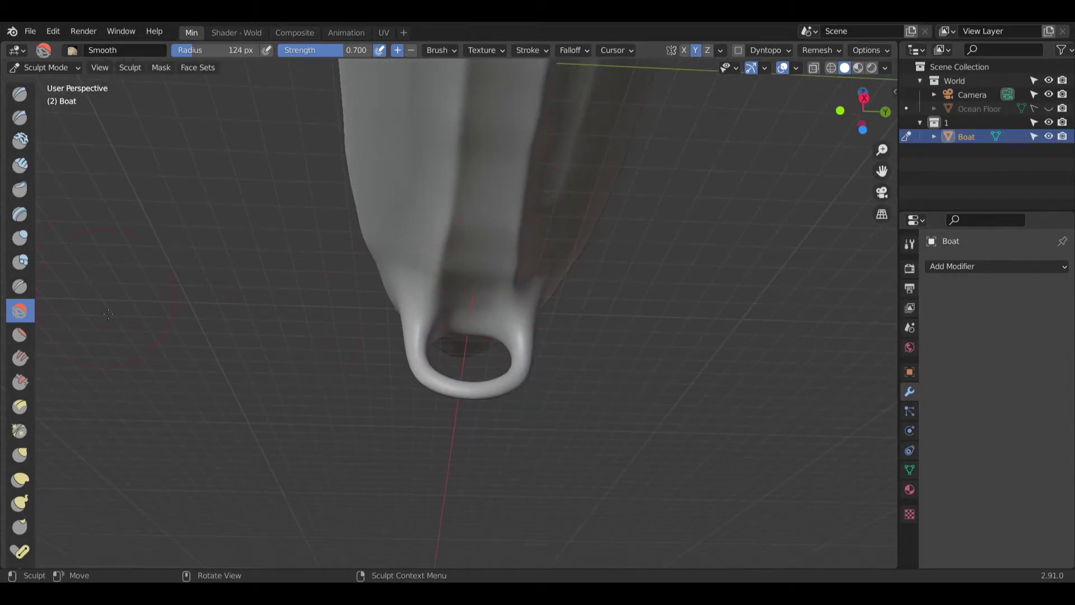
Step: Crease the hull's underside around the bases of both ring legs to lead the grooves into the ring
left_click(20, 286)
scroll(420, 276, "up", 4)
middle_click_drag(432, 312, 439, 347)
left_click_drag(451, 295, 447, 342)
middle_click_drag(447, 341, 512, 307)
mouse_move(579, 301)
left_mouse_down()
mouse_move(585, 291)
mouse_move(586, 324)
left_mouse_up()
middle_click_drag(586, 324, 650, 264)
mouse_move(535, 305)
left_mouse_down()
mouse_move(524, 336)
mouse_move(540, 280)
left_mouse_up()
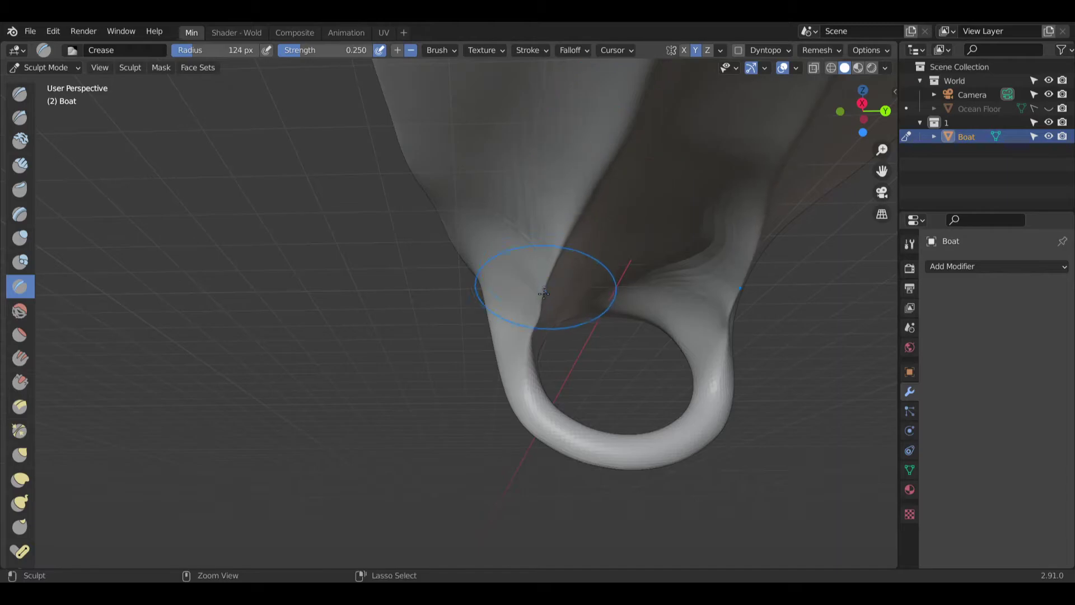
Step: Smooth the creased hull surface around and between the bases of the ring legs with the Smooth brush at strength 0.700
left_click(20, 310)
left_click_drag(526, 314, 582, 208)
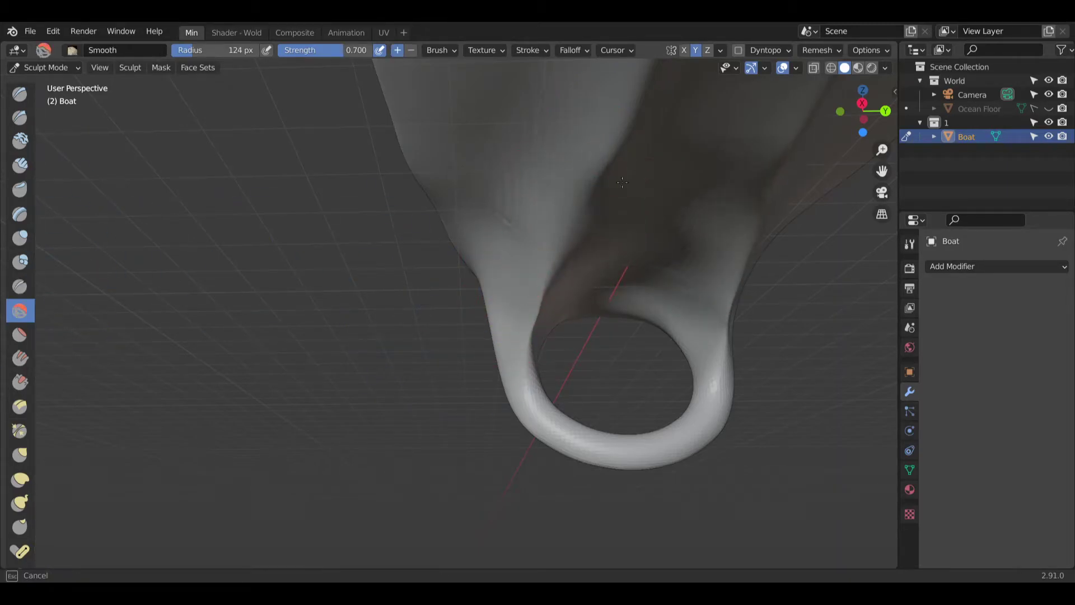
middle_click_drag(731, 170, 666, 229, "shift")
left_click_drag(667, 229, 669, 226)
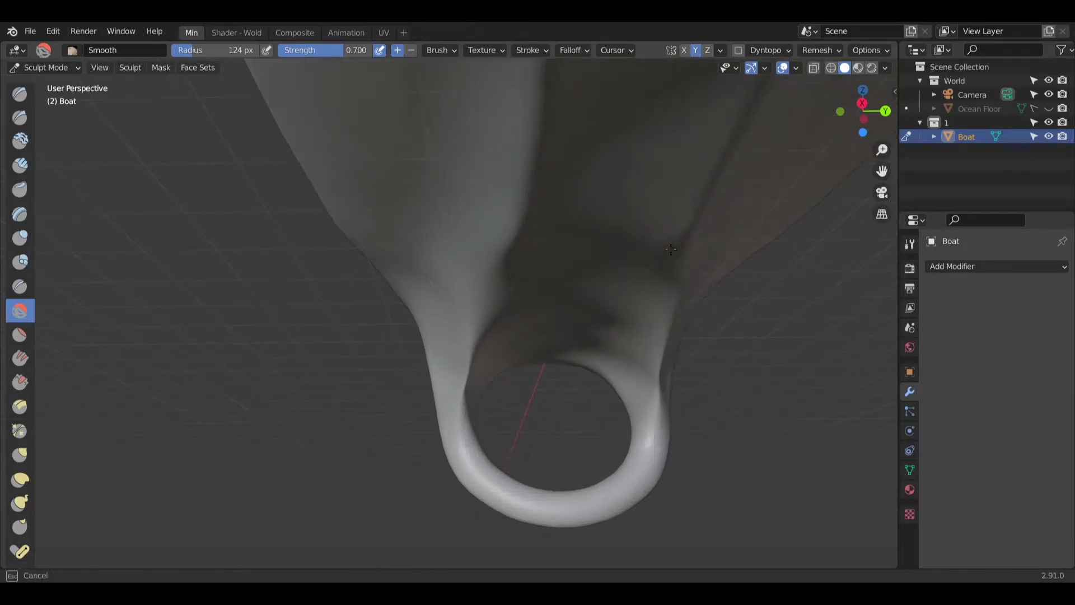
Step: Smooth the hull's side and underside grooves from the ring toward the stern
middle_click_drag(590, 164, 468, 168)
mouse_move(588, 132)
middle_mouse_down()
mouse_move(564, 176)
mouse_move(446, 154)
middle_mouse_up()
middle_click_drag(730, 178, 463, 224)
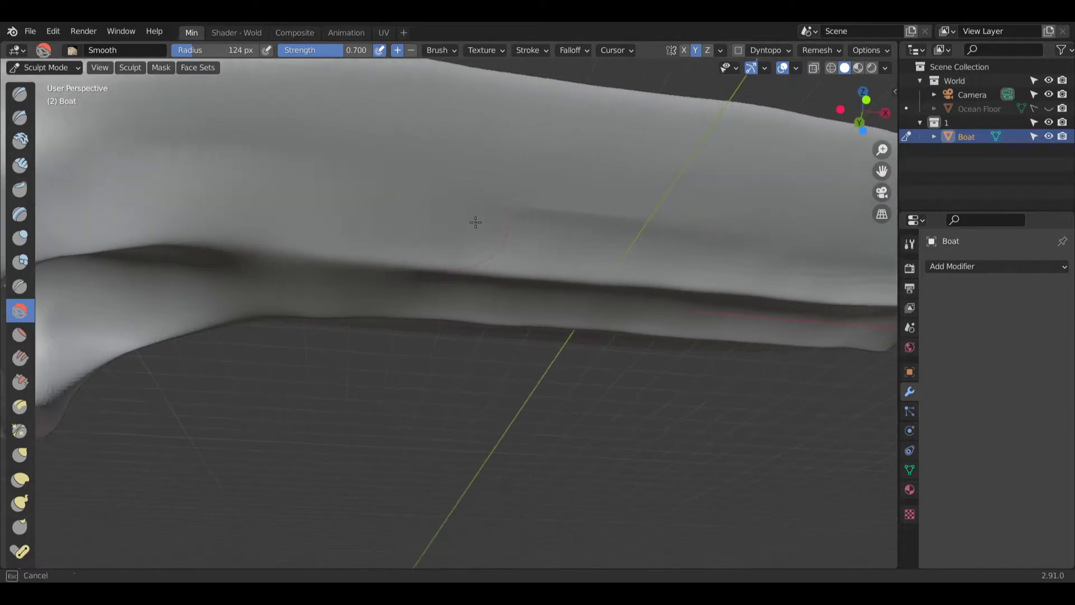
middle_click_drag(767, 220, 520, 255, "shift")
middle_click_drag(778, 247, 621, 280)
middle_click_drag(621, 280, 600, 282)
scroll(600, 282, "up", 3)
mouse_move(476, 268)
middle_mouse_down()
mouse_move(503, 265)
mouse_move(456, 300)
mouse_move(491, 312)
middle_mouse_up()
Step: Rework the stern's lower face with the Inflate/Deflate brush at strength 0.500 and even it out with the Smooth brush
left_click(22, 292)
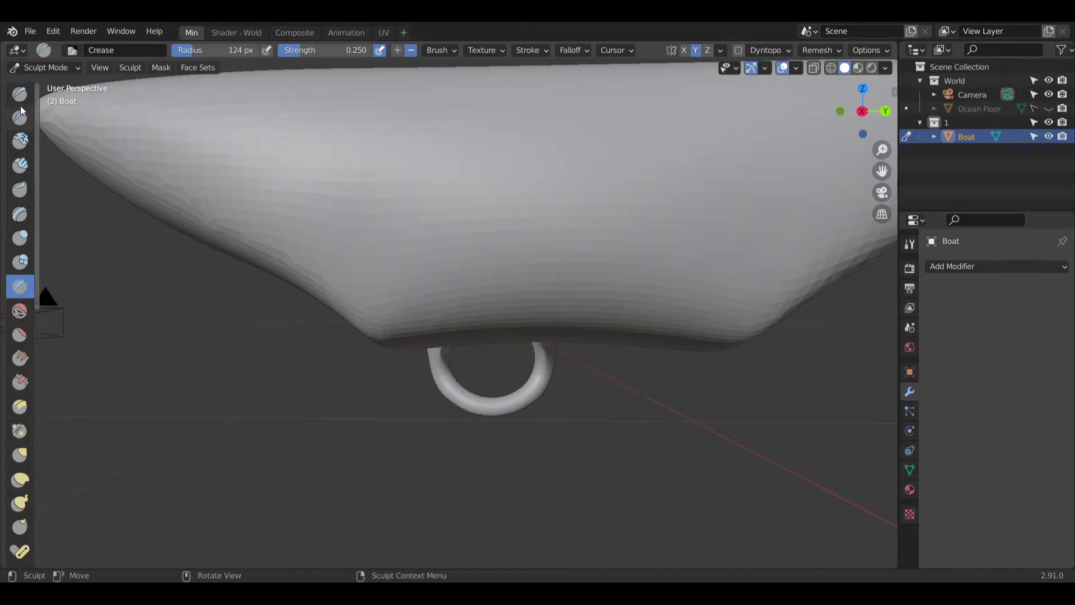
left_click(19, 238)
middle_click_drag(235, 347, 442, 300)
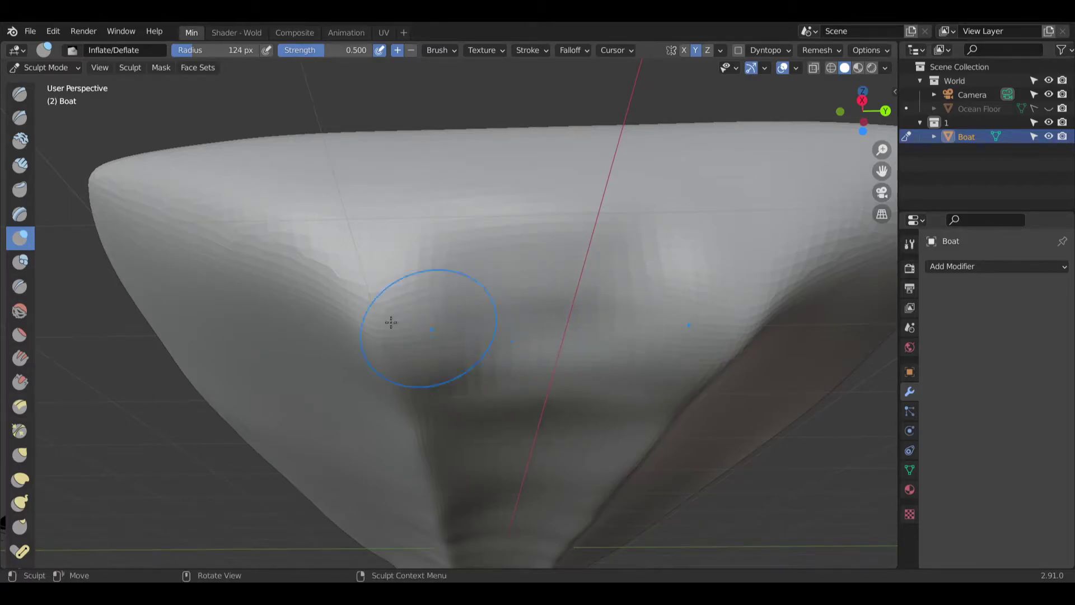
left_click(20, 310)
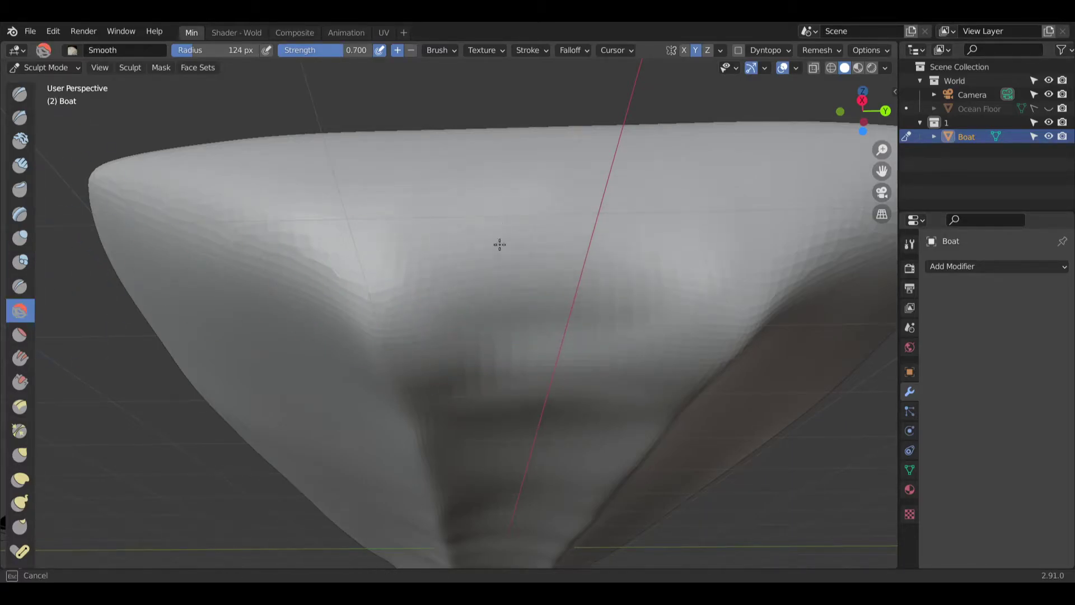
left_click_drag(504, 269, 524, 364)
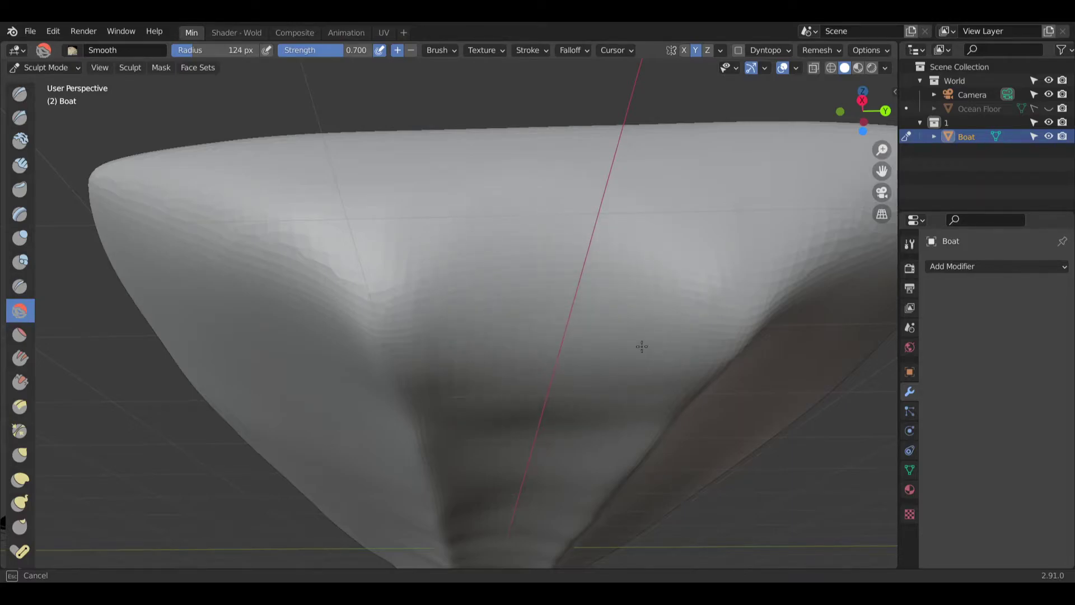
middle_click_drag(480, 277, 515, 236)
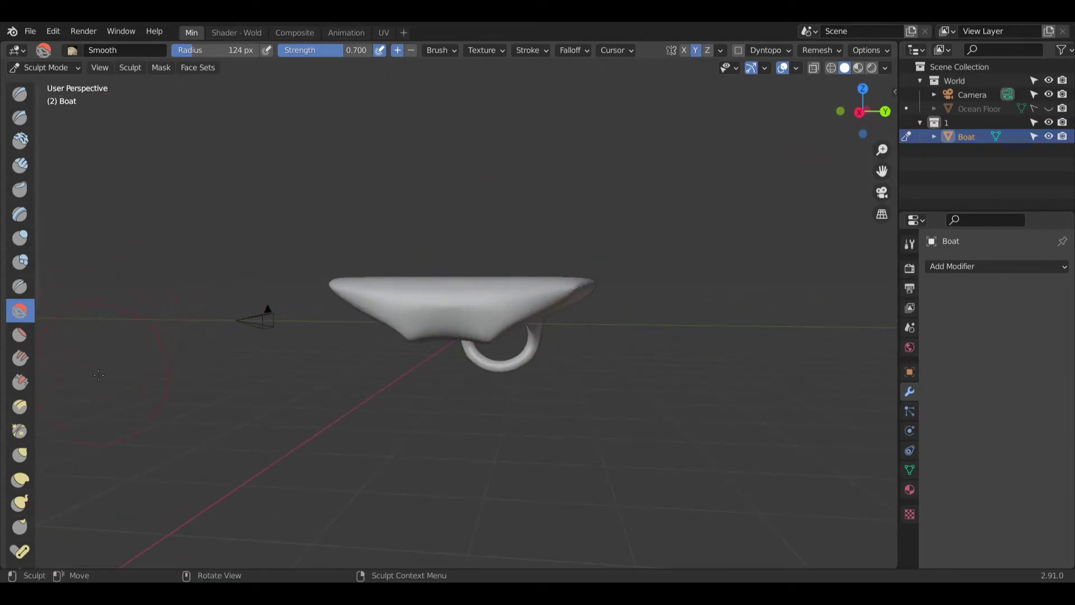
Step: Flatten the stern face with the Flatten/Contrast brush at strength 0.500
left_click(19, 334)
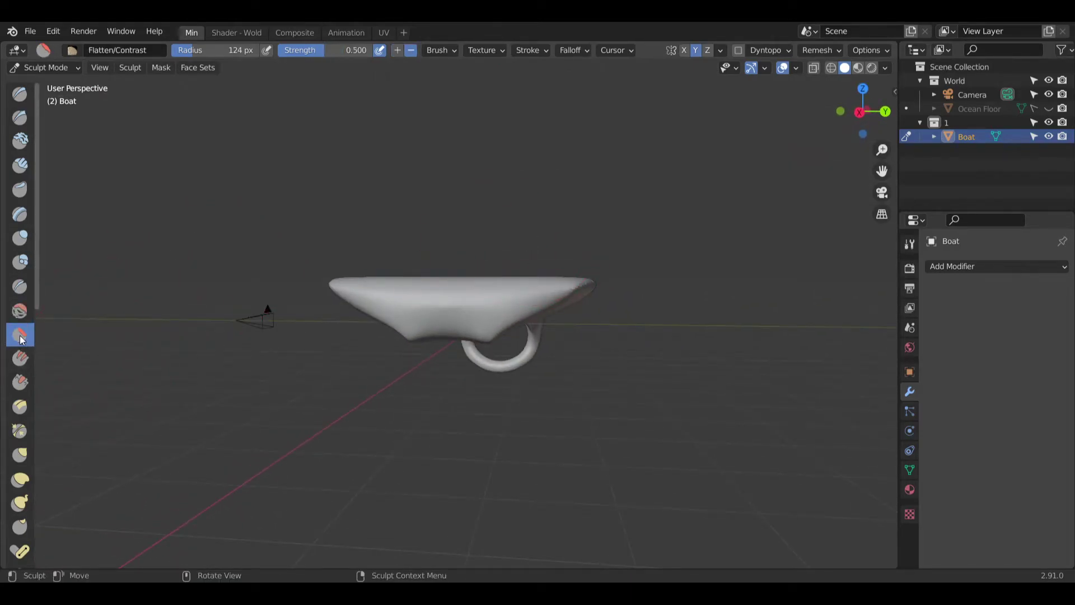
mouse_move(493, 276)
middle_mouse_down("ctrl")
mouse_move(371, 276)
mouse_move(390, 277)
middle_mouse_up("ctrl")
mouse_move(473, 299)
middle_mouse_down("ctrl")
mouse_move(350, 267)
mouse_move(523, 267)
mouse_move(510, 332)
mouse_move(367, 288)
mouse_move(351, 336)
mouse_move(383, 324)
mouse_move(350, 312)
middle_mouse_up("ctrl")
mouse_move(351, 312)
left_mouse_down()
mouse_move(291, 348)
mouse_move(487, 327)
mouse_move(476, 352)
mouse_move(398, 353)
mouse_move(329, 319)
mouse_move(288, 257)
mouse_move(373, 279)
mouse_move(588, 293)
mouse_move(384, 362)
mouse_move(337, 328)
left_mouse_up()
mouse_move(337, 328)
middle_mouse_down()
mouse_move(384, 374)
mouse_move(344, 367)
mouse_move(506, 328)
mouse_move(490, 317)
middle_mouse_up()
left_click_drag(489, 317, 301, 321)
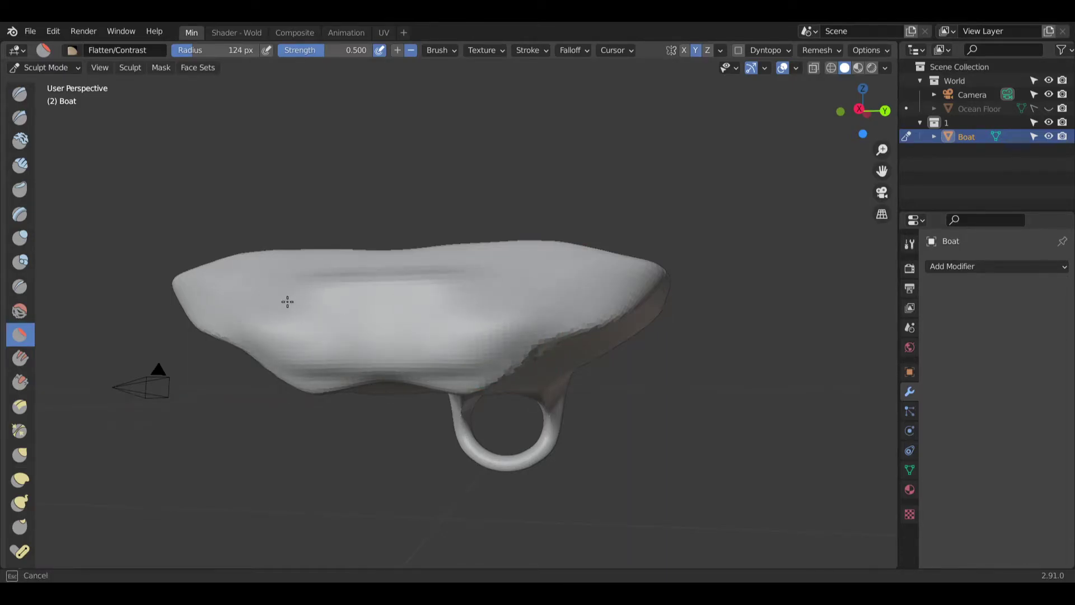
mouse_move(328, 307)
left_mouse_down()
mouse_move(461, 290)
mouse_move(315, 331)
mouse_move(393, 335)
mouse_move(434, 300)
mouse_move(338, 317)
left_mouse_up()
mouse_move(339, 317)
middle_mouse_down()
mouse_move(463, 334)
mouse_move(343, 352)
mouse_move(523, 314)
mouse_move(75, 301)
middle_mouse_up()
Step: Scrape the bumps off the stern face and its corners with the Scrape/Peaks brush at strength 1.000
left_click(19, 361)
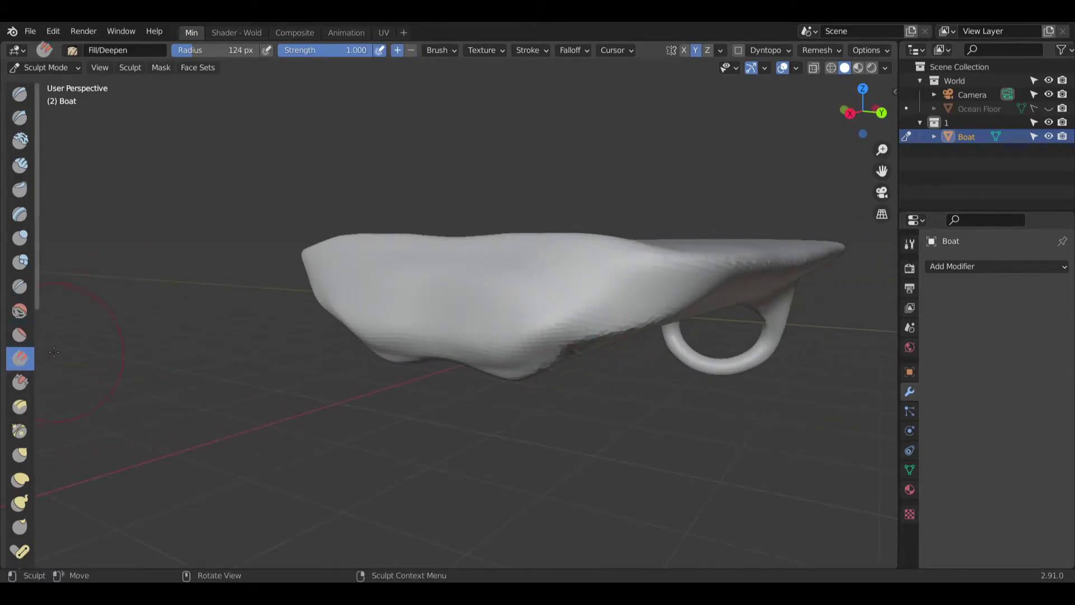
left_click(20, 381)
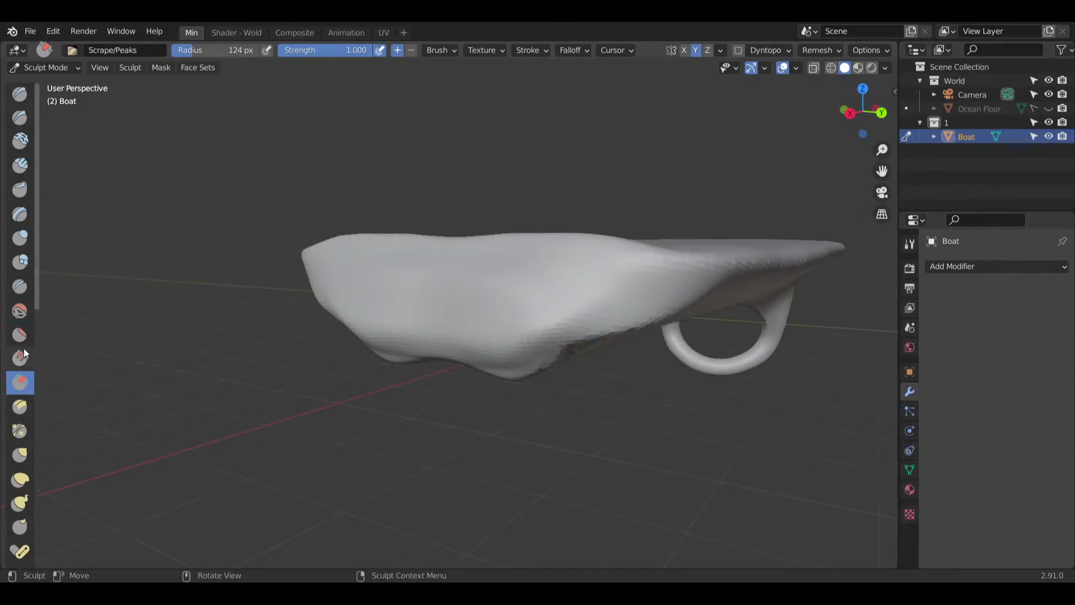
mouse_move(472, 314)
left_mouse_down()
mouse_move(542, 324)
mouse_move(530, 344)
mouse_move(542, 331)
mouse_move(429, 308)
mouse_move(560, 282)
mouse_move(579, 304)
mouse_move(499, 324)
mouse_move(521, 336)
left_mouse_up()
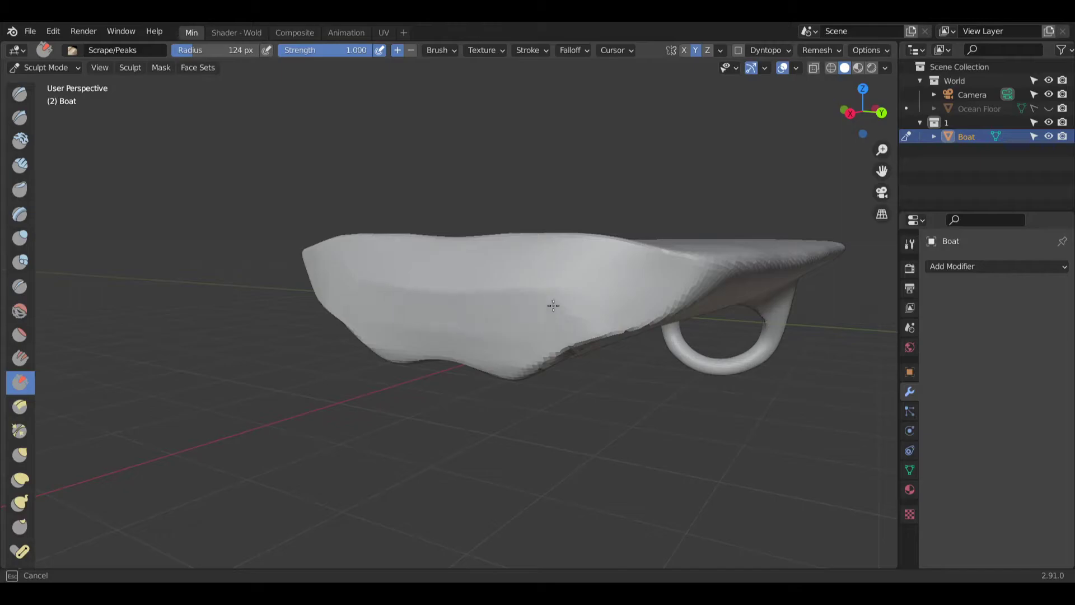
middle_click_drag(401, 273, 521, 298)
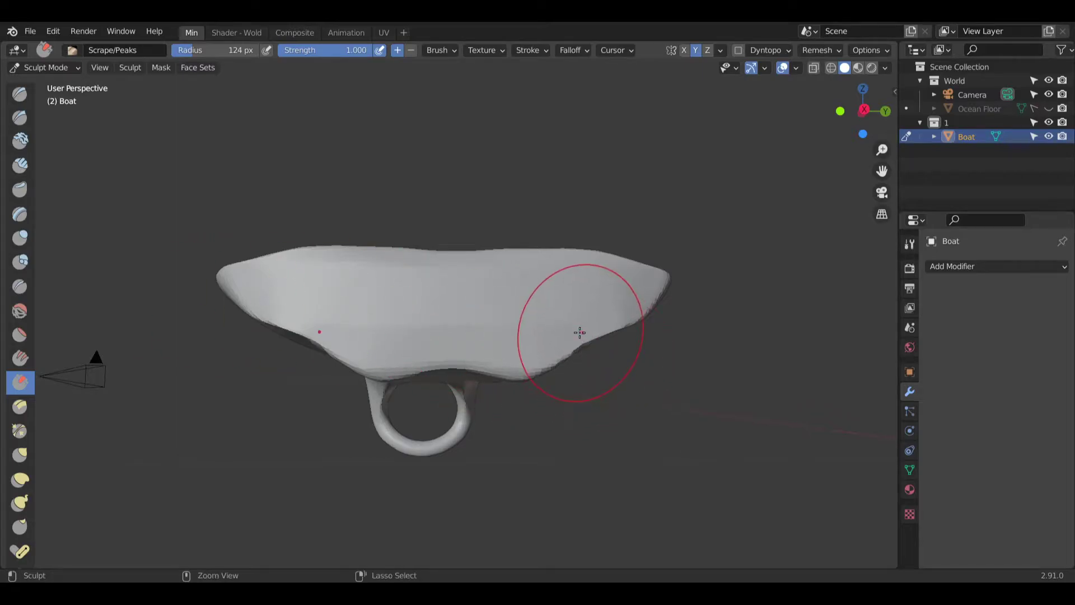
scroll(528, 353, "up", 2)
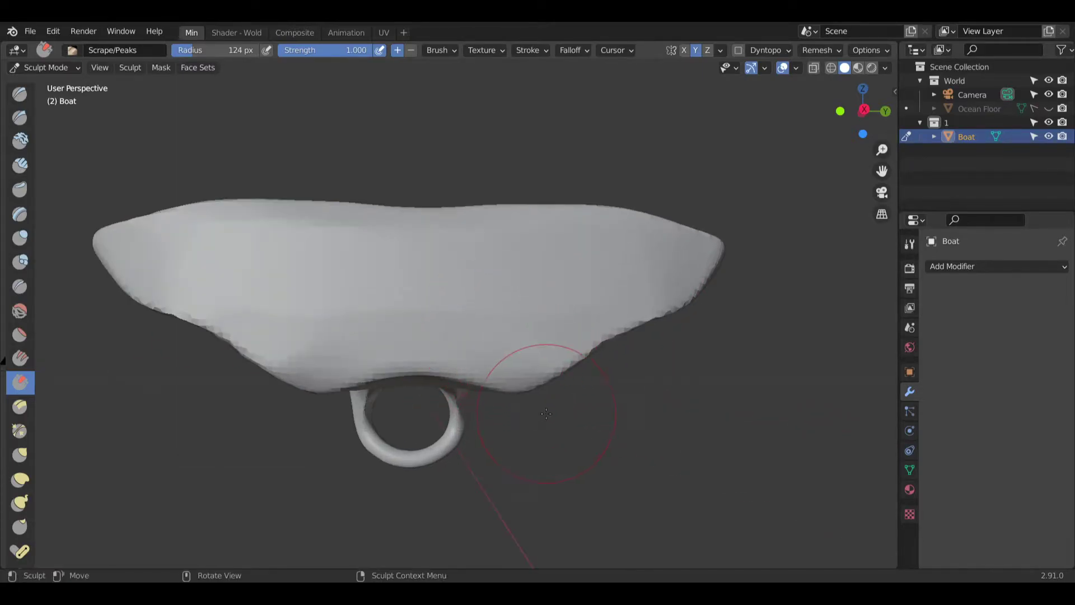
Step: Scrape the stern's edge and the rear part of the deck with the Scrape/Peaks brush
middle_click_drag(552, 391, 418, 461)
mouse_move(417, 461)
left_mouse_down()
mouse_move(355, 411)
mouse_move(377, 400)
mouse_move(269, 331)
mouse_move(297, 329)
left_mouse_up()
middle_click_drag(425, 435, 411, 361)
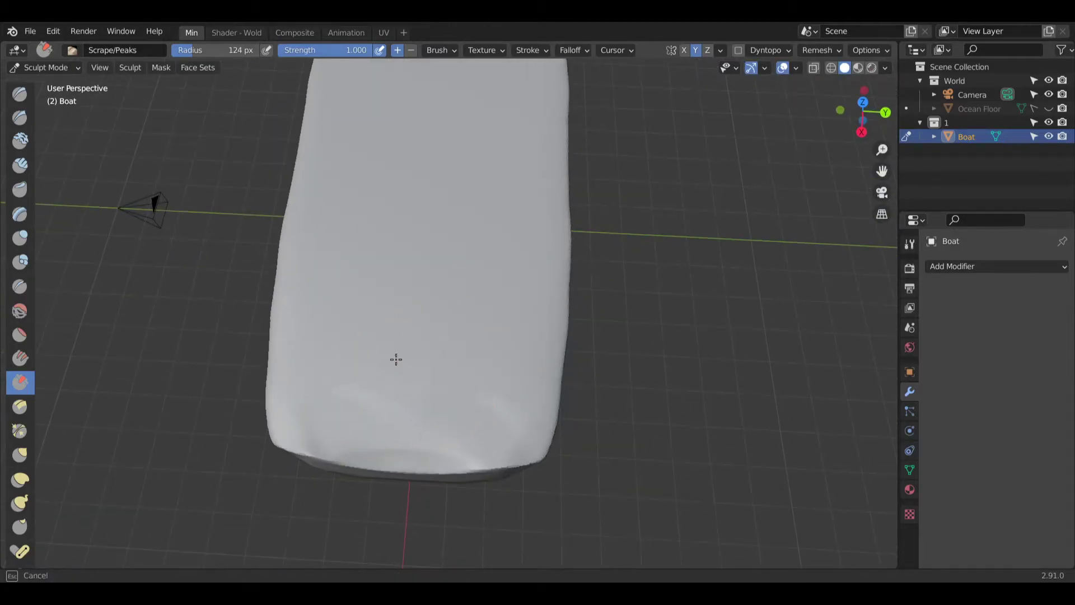
middle_click_drag(404, 402, 403, 401)
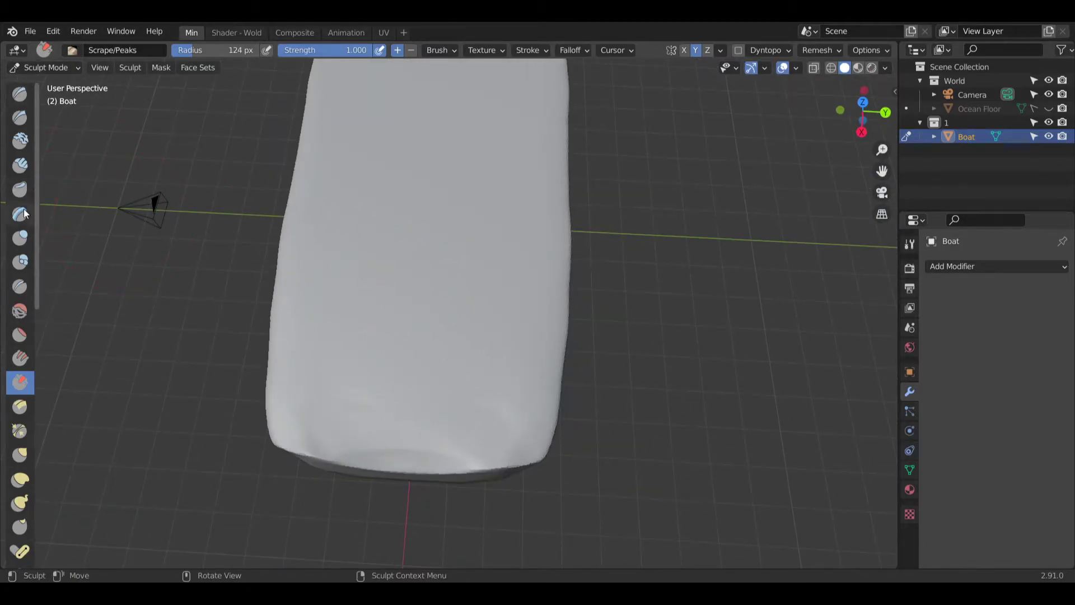
Step: Push a curved hollow into the deck near the stern with the Inflate/Deflate brush at strength 0.500
left_click(20, 238)
middle_click_drag(417, 341, 442, 342)
middle_click_drag(430, 360, 426, 390)
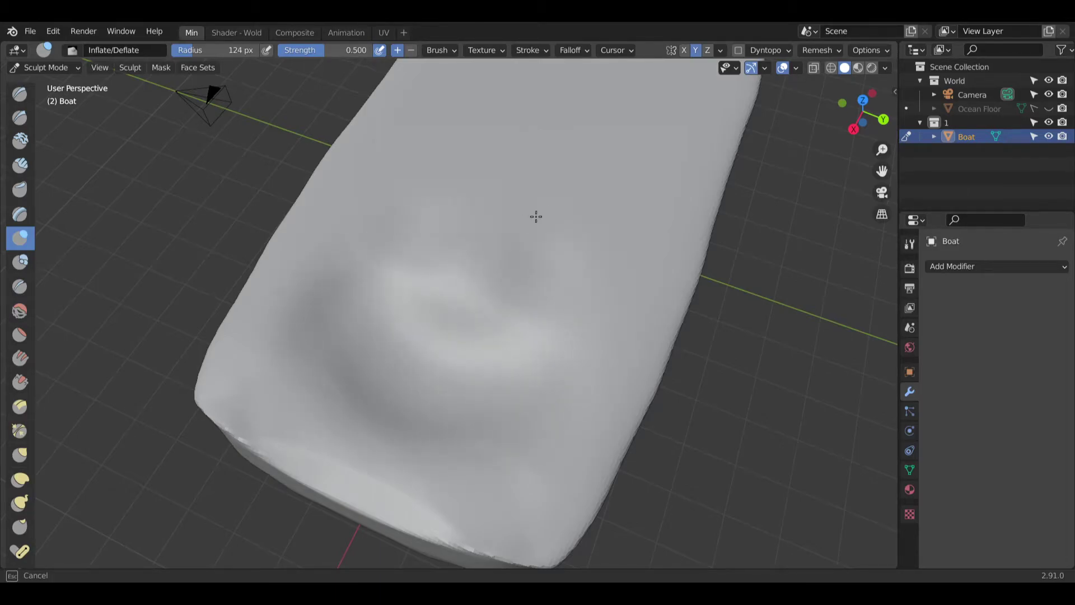
middle_click_drag(504, 337, 537, 387)
middle_click_drag(612, 405, 512, 408)
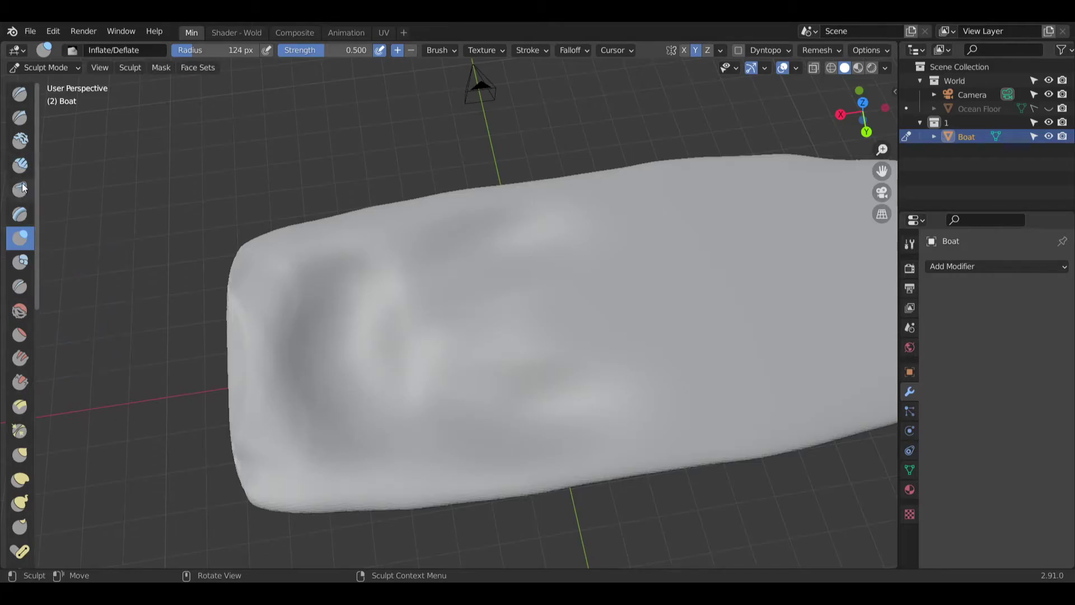
Step: Try to hollow out the deck along the boat's length with the Clay Strips brush at strength 0.600
left_click(20, 165)
mouse_move(521, 314)
left_mouse_down()
mouse_move(554, 364)
mouse_move(515, 352)
mouse_move(665, 298)
left_mouse_up()
middle_click_drag(665, 297, 475, 329)
mouse_move(476, 328)
left_mouse_down()
mouse_move(439, 327)
mouse_move(605, 284)
mouse_move(744, 276)
mouse_move(797, 256)
mouse_move(347, 263)
left_mouse_up()
middle_click_drag(347, 263, 287, 264)
mouse_move(288, 264)
left_mouse_down()
mouse_move(372, 240)
mouse_move(293, 288)
left_mouse_up()
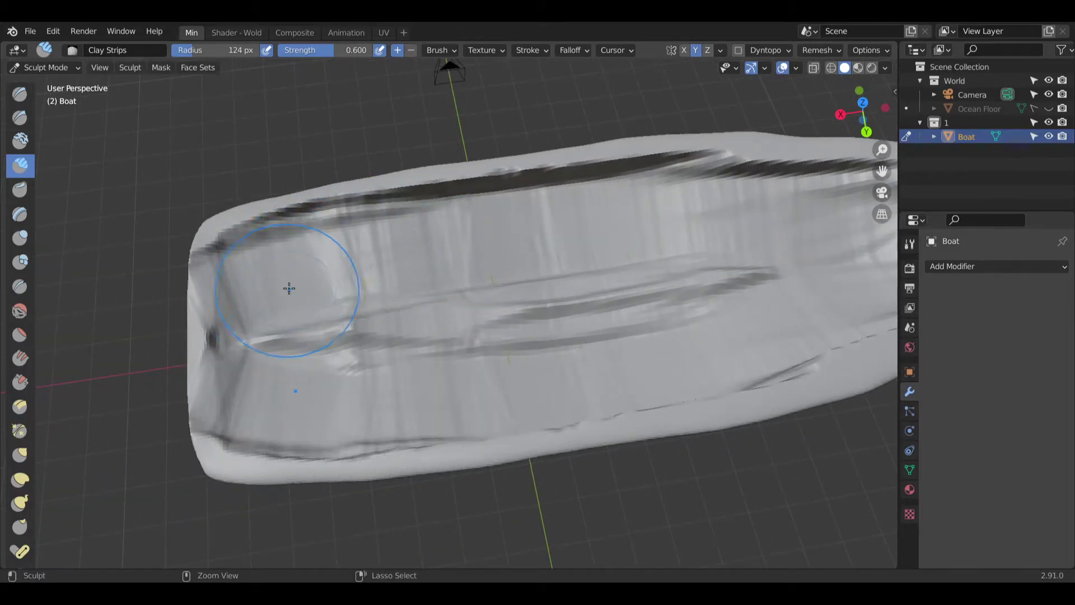
mouse_move(298, 330)
middle_mouse_down()
mouse_move(351, 255)
mouse_move(764, 283)
mouse_move(427, 297)
mouse_move(620, 263)
mouse_move(547, 302)
mouse_move(624, 266)
mouse_move(707, 312)
middle_mouse_up()
scroll(707, 312, "down", 5)
middle_click_drag(636, 269, 576, 172)
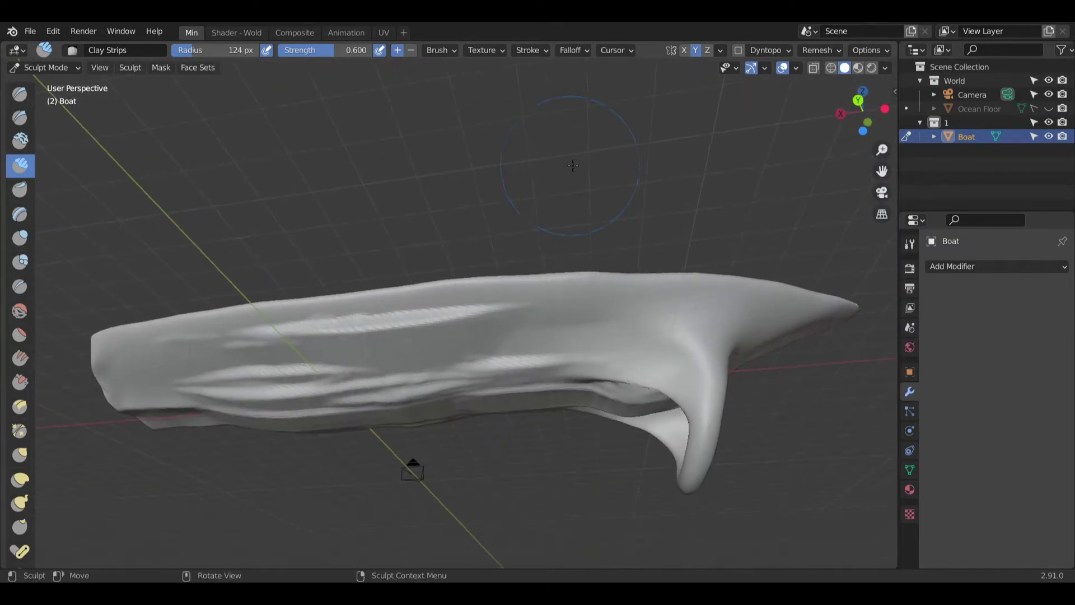
Step: Undo the deep Clay Strips strokes carved into the deck
key("ctrl+z")
key("ctrl+z")
key("ctrl+z")
key("ctrl+z")
key("ctrl+z")
Step: Carve a shallower hollow into the deck from midship to the bow with the Clay Strips brush at strength 0.600
mouse_move(555, 224)
middle_mouse_down()
mouse_move(498, 272)
mouse_move(544, 290)
middle_mouse_up()
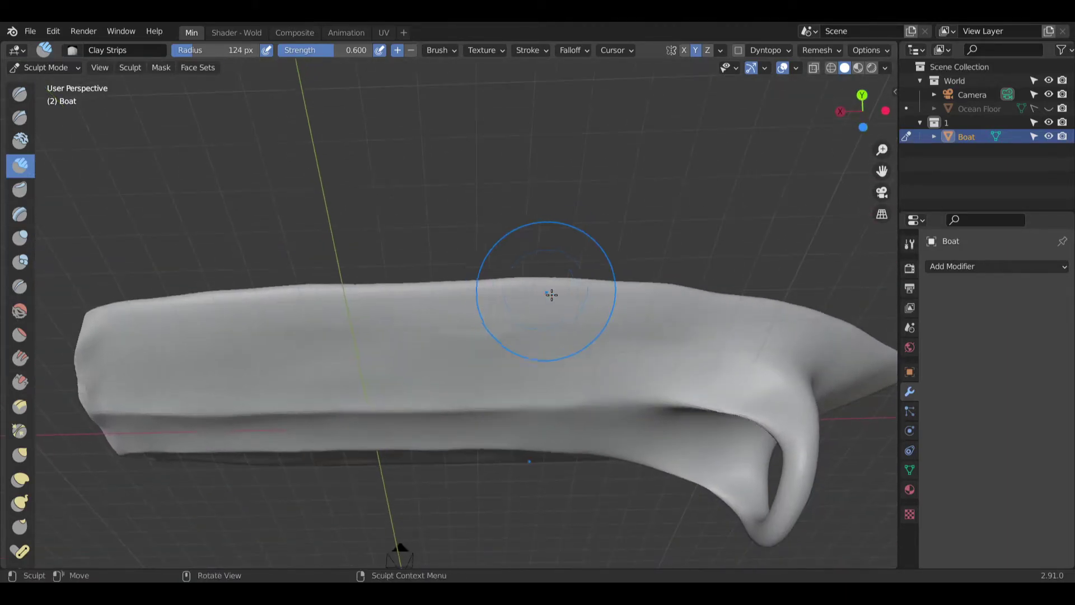
middle_click_drag(653, 305, 563, 258, "ctrl")
mouse_move(490, 278)
middle_mouse_down()
mouse_move(485, 237)
mouse_move(506, 211)
mouse_move(522, 377)
mouse_move(392, 347)
middle_mouse_up()
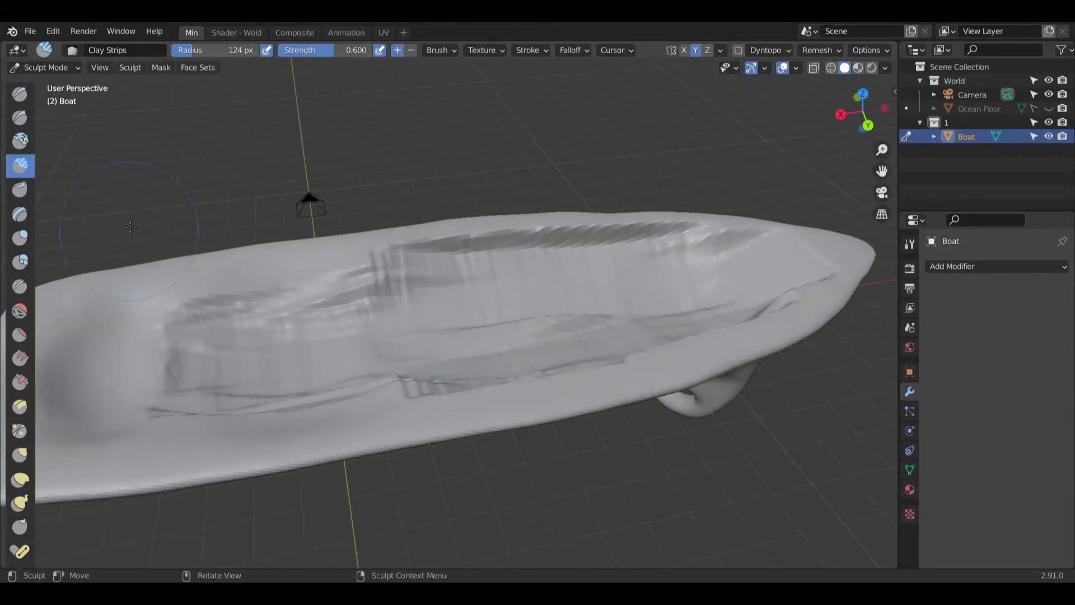
Step: Smooth the carved deck hollow from the bow back to the stern with the Smooth brush at strength 0.700
left_click(20, 310)
middle_click_drag(324, 312, 610, 282)
mouse_move(610, 282)
left_mouse_down()
mouse_move(475, 269)
mouse_move(826, 250)
left_mouse_up()
middle_click_drag(825, 250, 590, 280)
left_click_drag(590, 280, 732, 265)
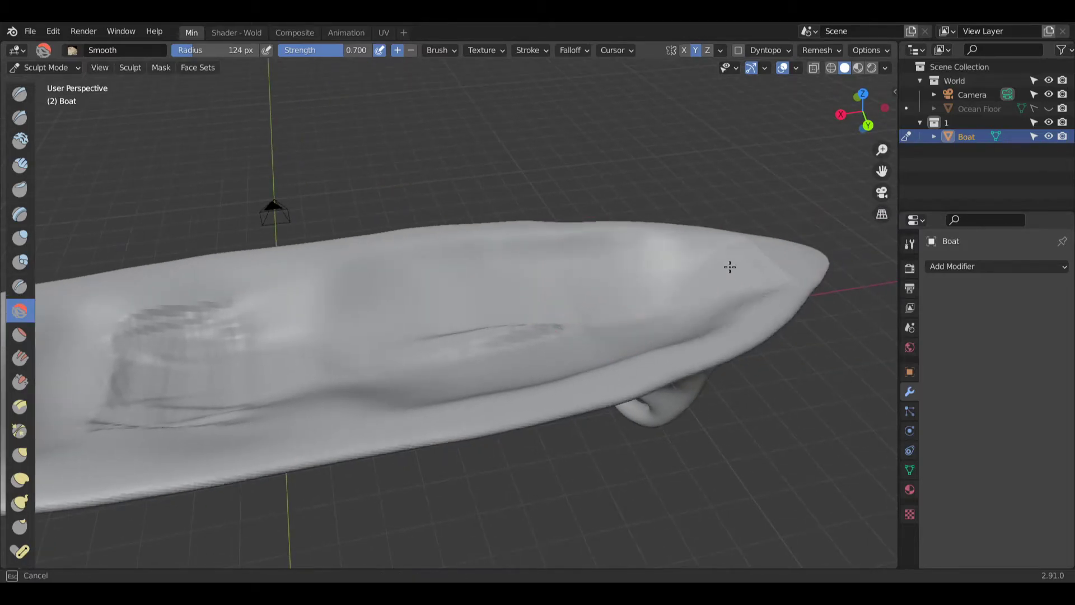
mouse_move(236, 371)
middle_mouse_down()
mouse_move(480, 271)
mouse_move(239, 289)
middle_mouse_up()
mouse_move(471, 329)
middle_mouse_down()
mouse_move(404, 357)
mouse_move(556, 343)
mouse_move(420, 276)
middle_mouse_up()
mouse_move(420, 275)
left_mouse_down()
mouse_move(425, 259)
mouse_move(451, 257)
left_mouse_up()
mouse_move(430, 256)
middle_mouse_down()
mouse_move(415, 334)
mouse_move(319, 264)
mouse_move(367, 281)
mouse_move(392, 196)
middle_mouse_up()
Step: Shape the rim around the bow hollow with the Inflate/Deflate brush at strength 0.500
left_click(21, 237)
left_click_drag(391, 197, 395, 175)
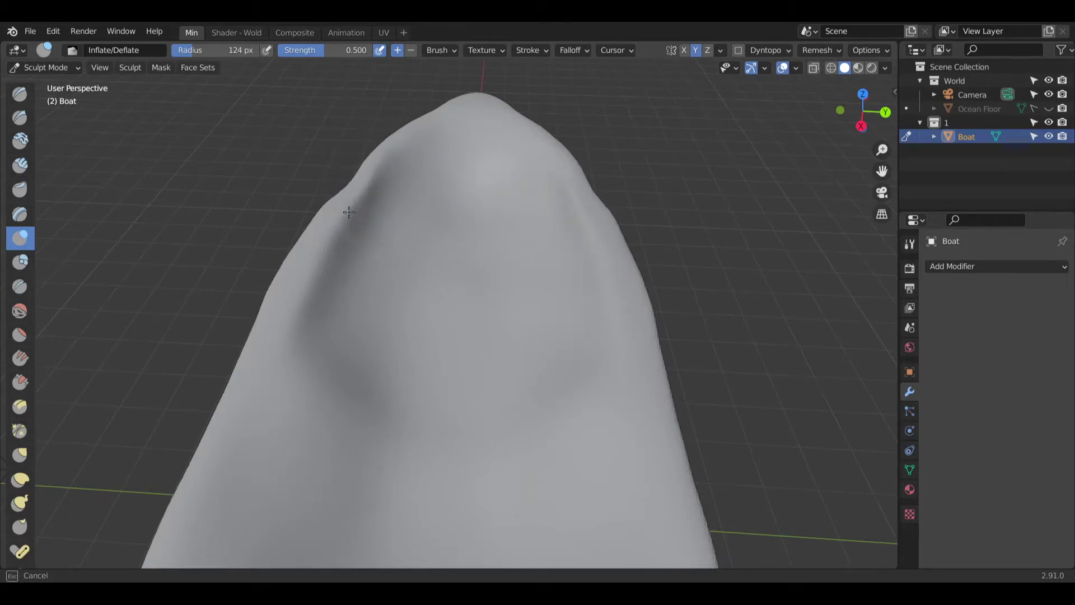
middle_click_drag(413, 224, 384, 179)
mouse_move(318, 184)
middle_mouse_down()
mouse_move(492, 187)
mouse_move(439, 223)
mouse_move(399, 198)
mouse_move(431, 269)
mouse_move(532, 280)
mouse_move(451, 341)
mouse_move(567, 350)
mouse_move(552, 344)
middle_mouse_up()
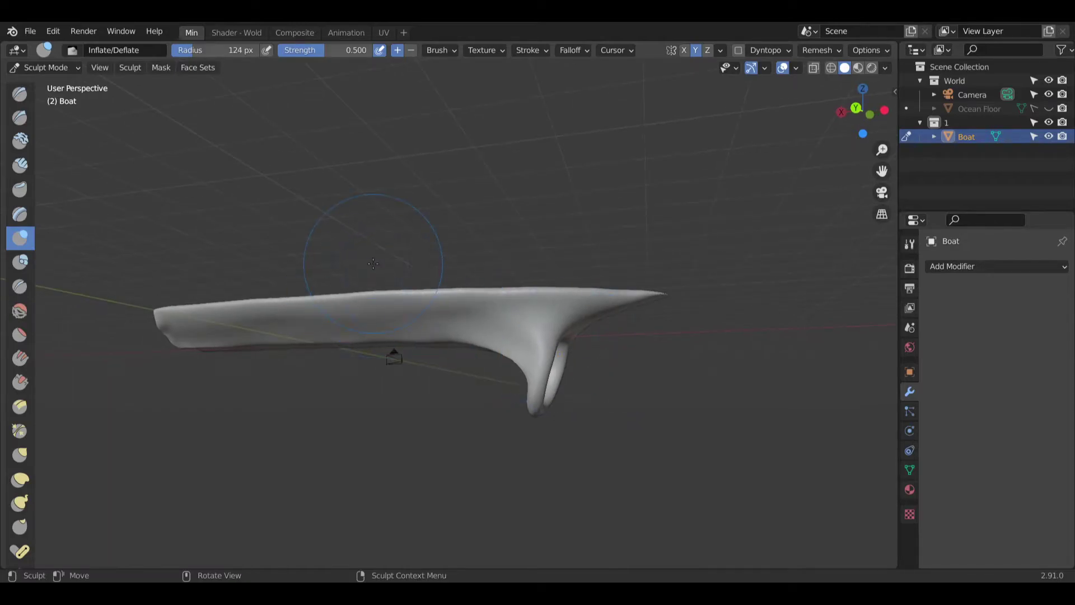
mouse_move(377, 258)
middle_mouse_down()
mouse_move(468, 360)
mouse_move(312, 263)
mouse_move(578, 337)
mouse_move(677, 396)
mouse_move(456, 404)
mouse_move(628, 347)
mouse_move(688, 314)
mouse_move(530, 380)
mouse_move(569, 399)
mouse_move(515, 370)
middle_mouse_up()
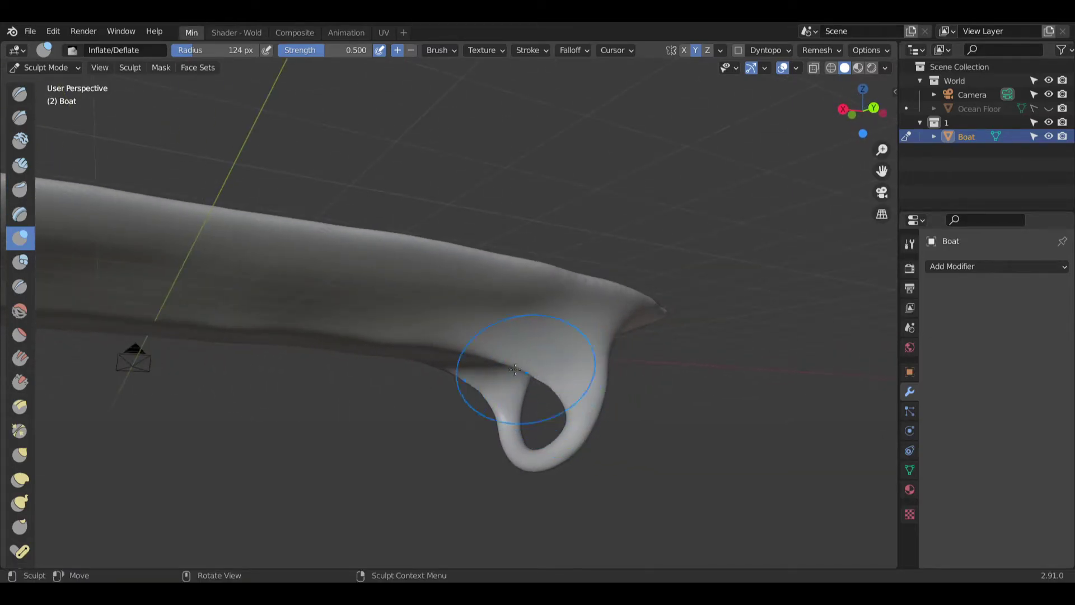
Step: Smooth the ring legs and their junction with the hull using the Smooth brush at strength 0.700
left_click(20, 310)
scroll(515, 395, "up", 2)
left_click_drag(516, 395, 572, 379)
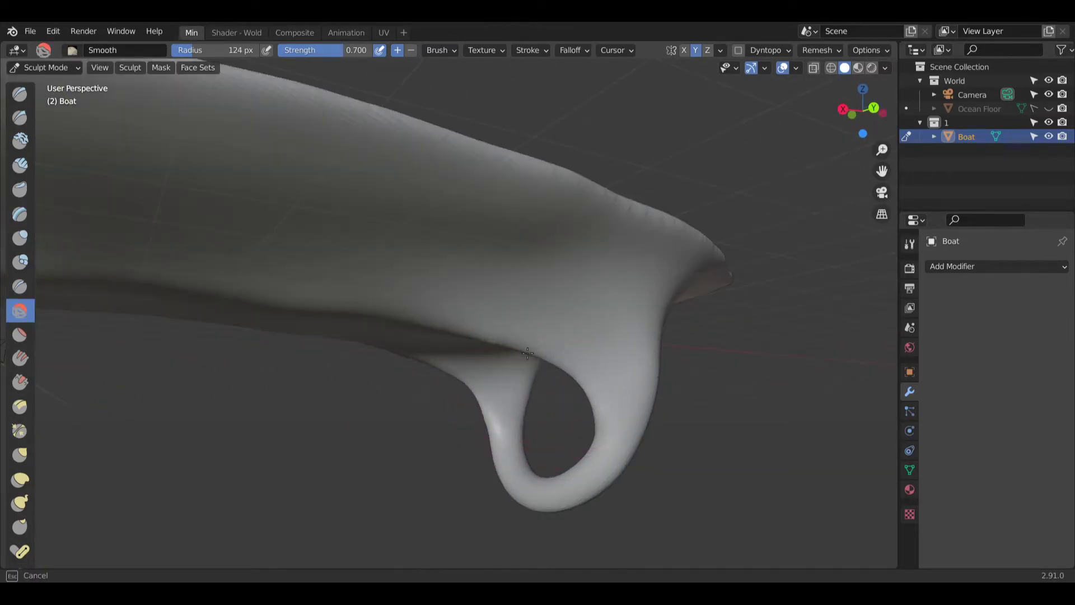
left_click_drag(591, 396, 619, 420)
middle_click_drag(619, 420, 648, 384)
left_click_drag(648, 385, 678, 398)
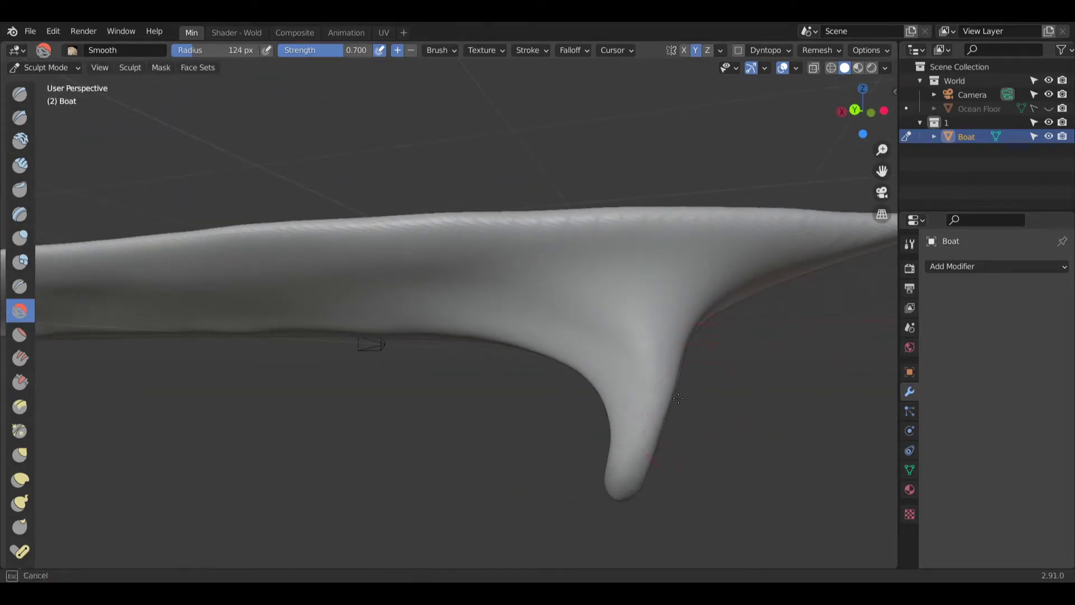
left_click_drag(649, 466, 649, 436)
Step: Refine the ring's side profile from the back view by smoothing its curve into the hull
left_click(855, 110)
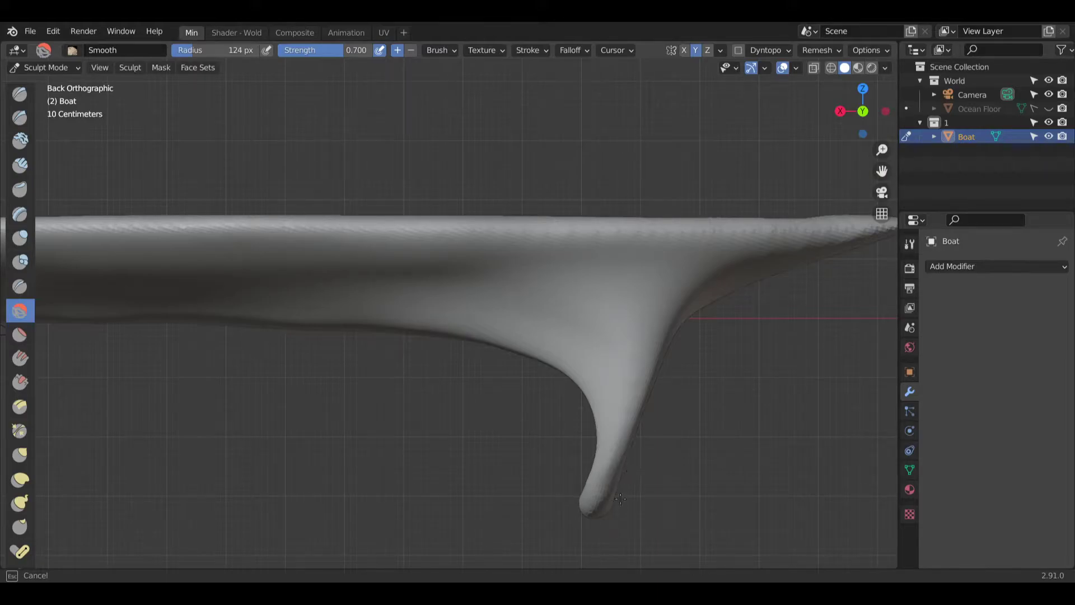
mouse_move(580, 391)
left_mouse_down()
mouse_move(573, 386)
mouse_move(598, 386)
left_mouse_up()
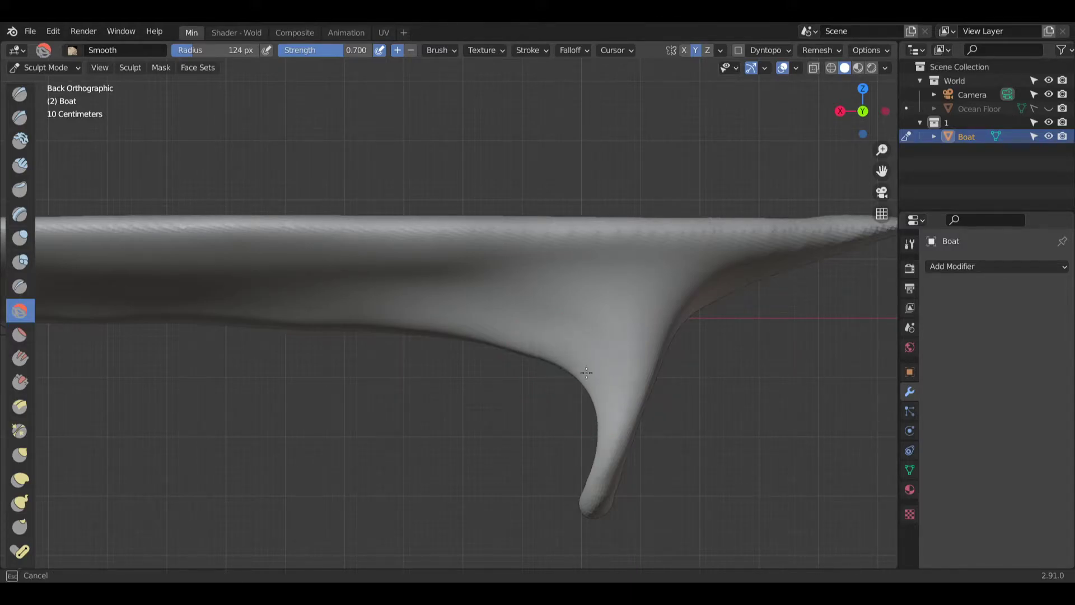
left_click_drag(592, 374, 597, 372)
middle_click_drag(739, 327, 621, 336, "shift")
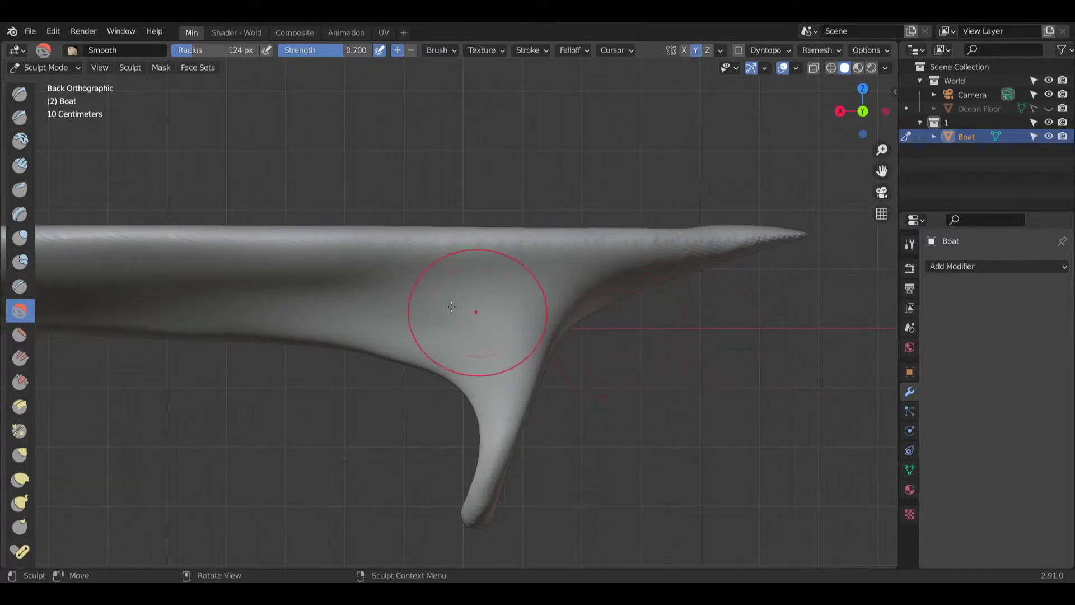
Step: Smooth the jagged upper edge of the hull toward the stern
mouse_move(405, 314)
middle_mouse_down()
mouse_move(733, 335)
mouse_move(556, 308)
mouse_move(553, 343)
mouse_move(324, 312)
middle_mouse_up()
scroll(323, 312, "up", 8)
scroll(463, 236, "down", 4)
scroll(435, 278, "up", 5)
mouse_move(495, 308)
left_mouse_down()
mouse_move(384, 271)
mouse_move(158, 235)
mouse_move(485, 271)
mouse_move(490, 228)
left_mouse_up()
middle_click_drag(489, 227, 431, 288)
middle_click_drag(513, 303, 457, 242)
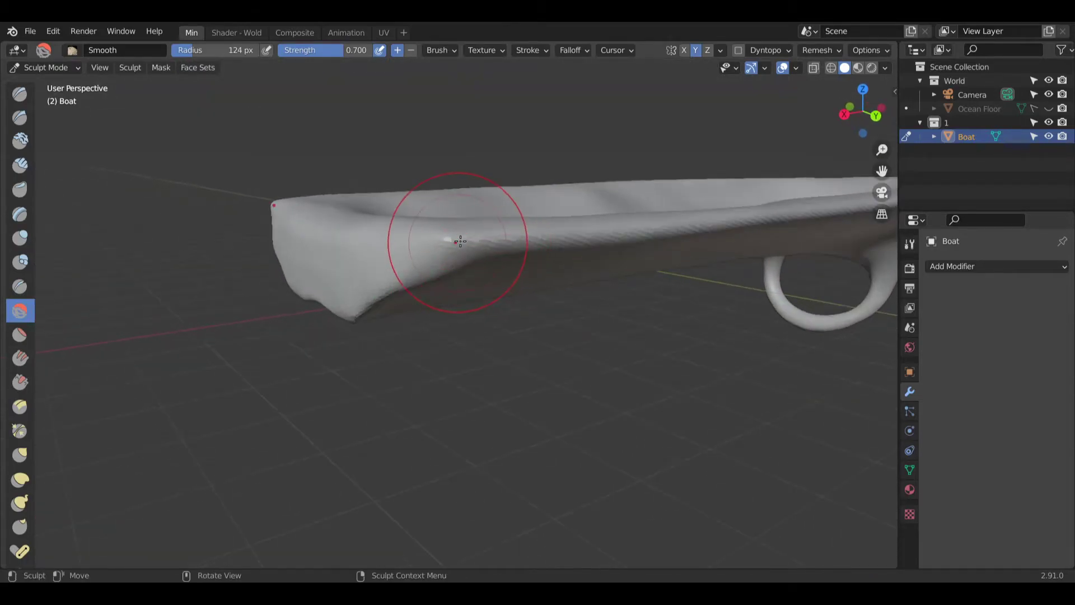
Step: Smooth the boat's rim and outer hull side between the bow and the stern
middle_click_drag(725, 208, 571, 285, "shift")
middle_click_drag(731, 248, 541, 284)
scroll(597, 312, "down", 2)
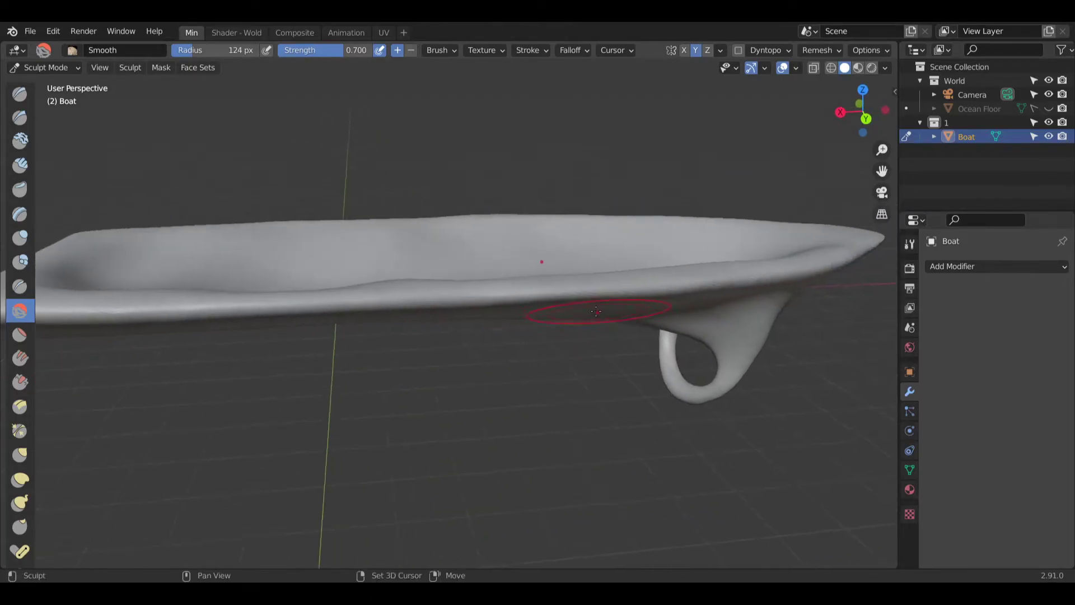
mouse_move(625, 280)
middle_mouse_down()
mouse_move(600, 300)
mouse_move(658, 288)
mouse_move(586, 304)
middle_mouse_up()
mouse_move(821, 320)
middle_mouse_down()
mouse_move(679, 355)
mouse_move(598, 300)
mouse_move(562, 321)
mouse_move(644, 324)
middle_mouse_up()
middle_click_drag(444, 331, 564, 281)
left_click_drag(523, 247, 463, 236)
middle_click_drag(455, 241, 328, 260)
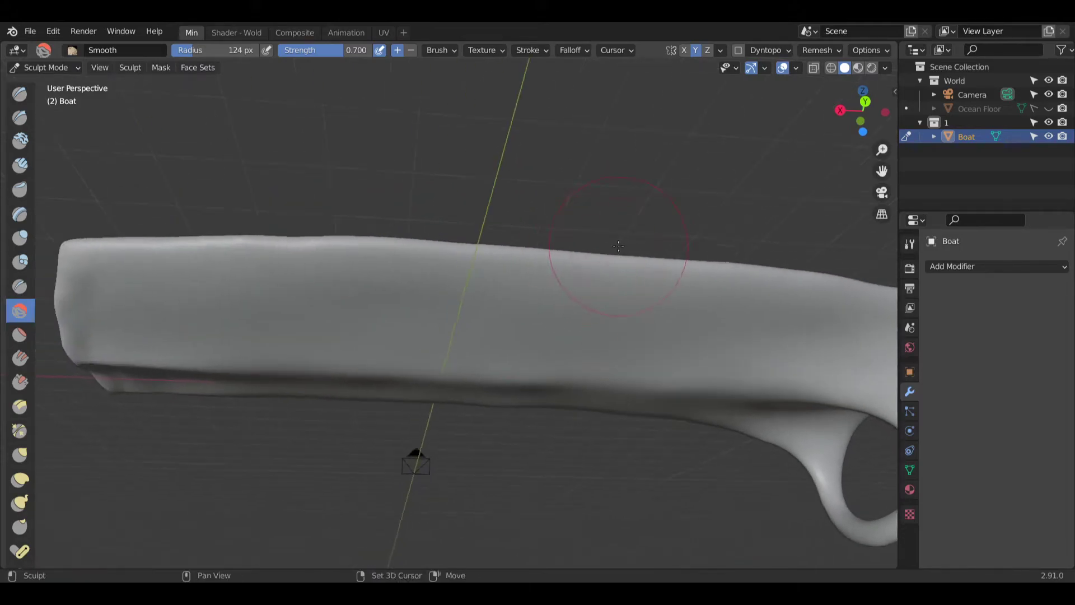
Step: Examine the boat's outer side and hollowed deck from several angles for remaining uneven areas
mouse_move(202, 244)
middle_mouse_down()
mouse_move(431, 216)
mouse_move(616, 283)
middle_mouse_up()
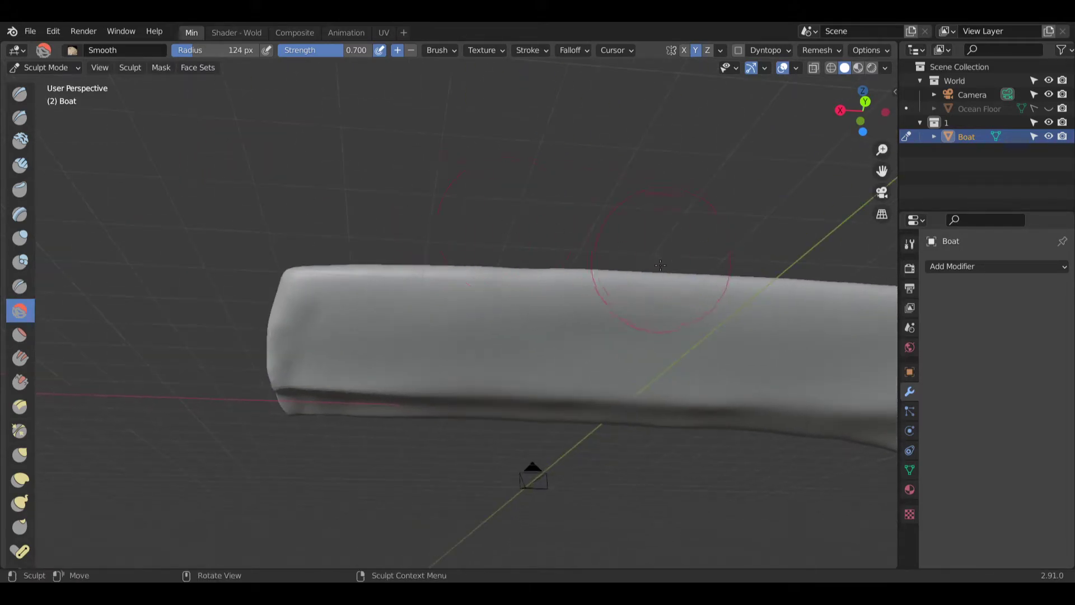
mouse_move(413, 217)
middle_mouse_down()
mouse_move(595, 308)
mouse_move(548, 312)
mouse_move(661, 288)
mouse_move(556, 211)
middle_mouse_up()
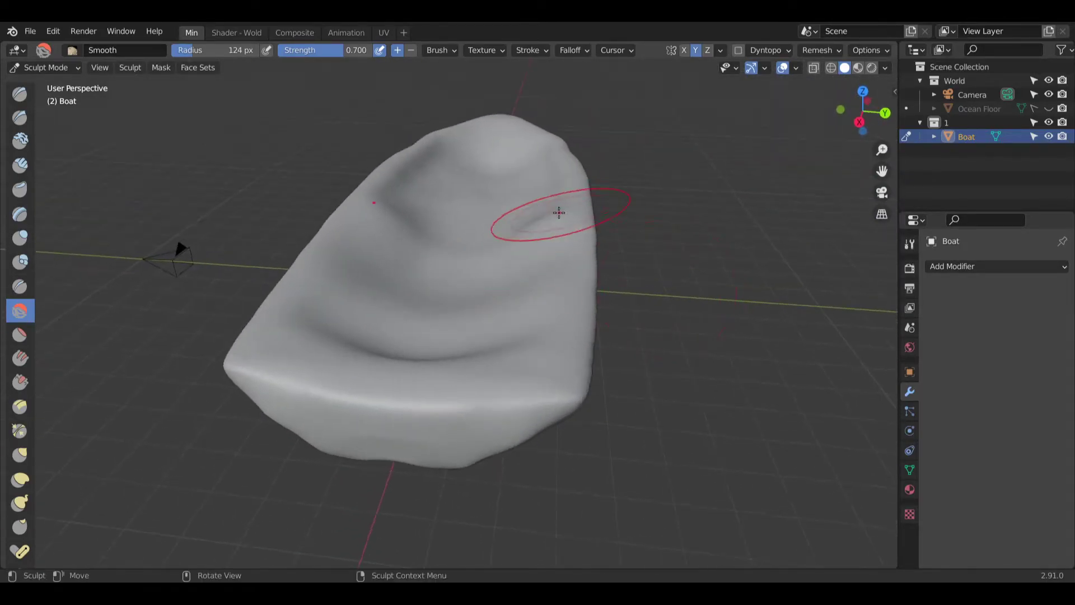
mouse_move(489, 240)
middle_mouse_down()
mouse_move(529, 292)
mouse_move(487, 259)
middle_mouse_up()
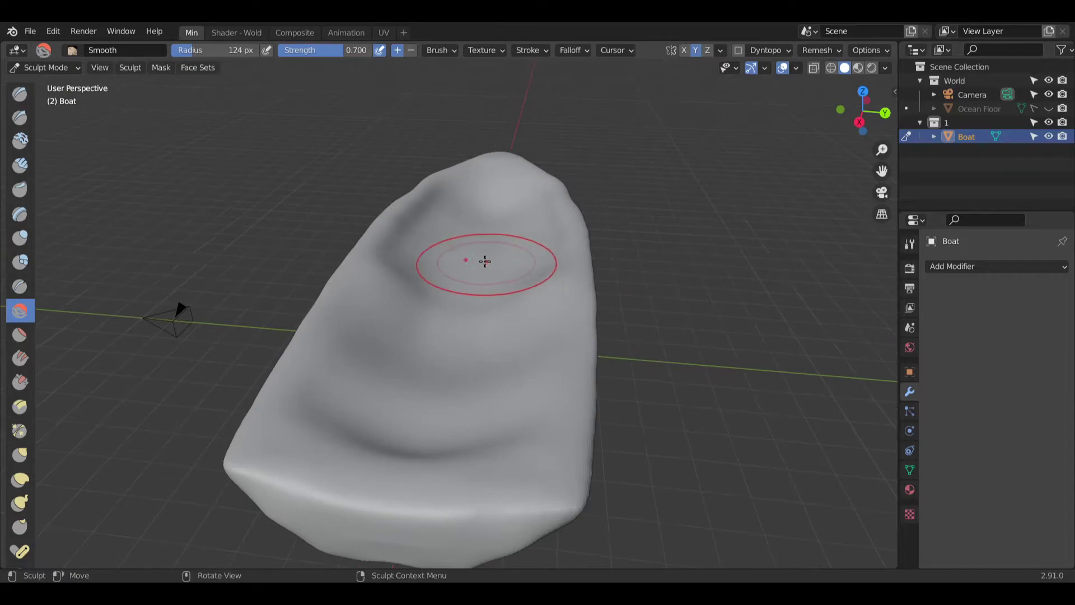
left_click(22, 339)
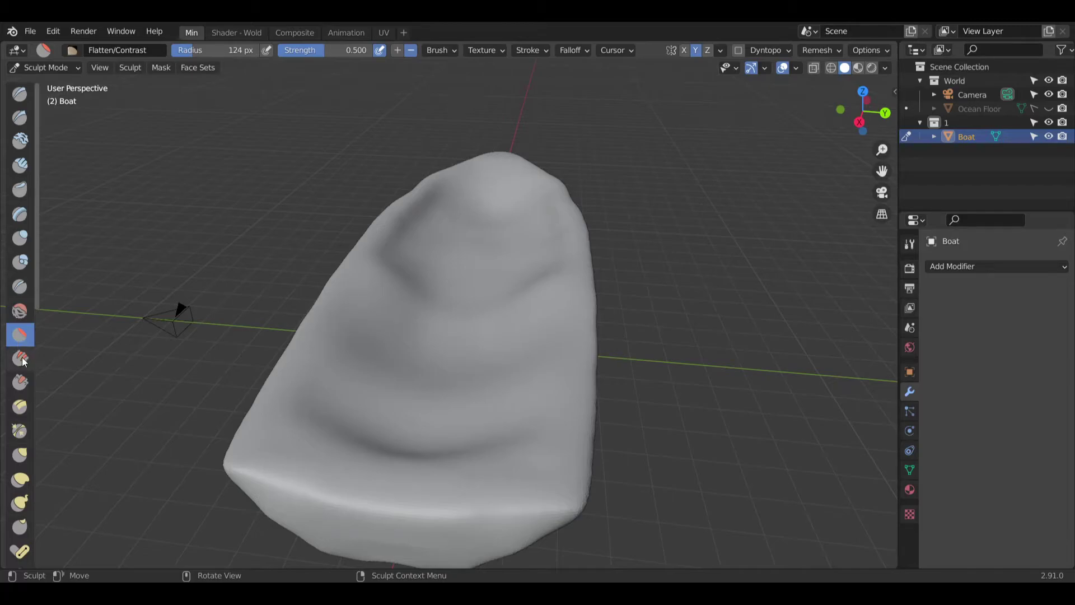
left_click(20, 359)
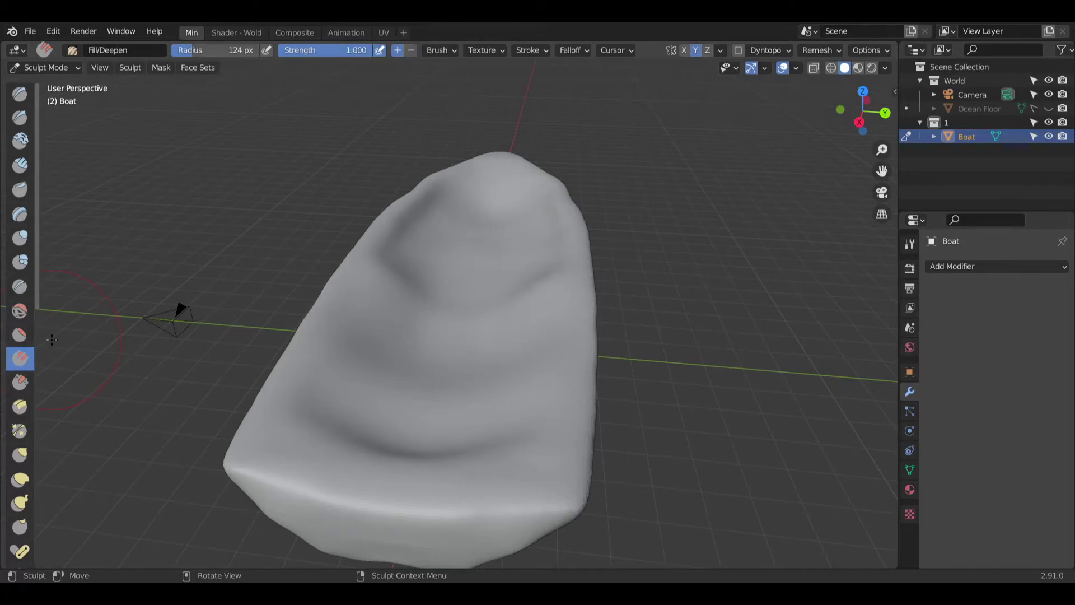
middle_click_drag(443, 238, 483, 195)
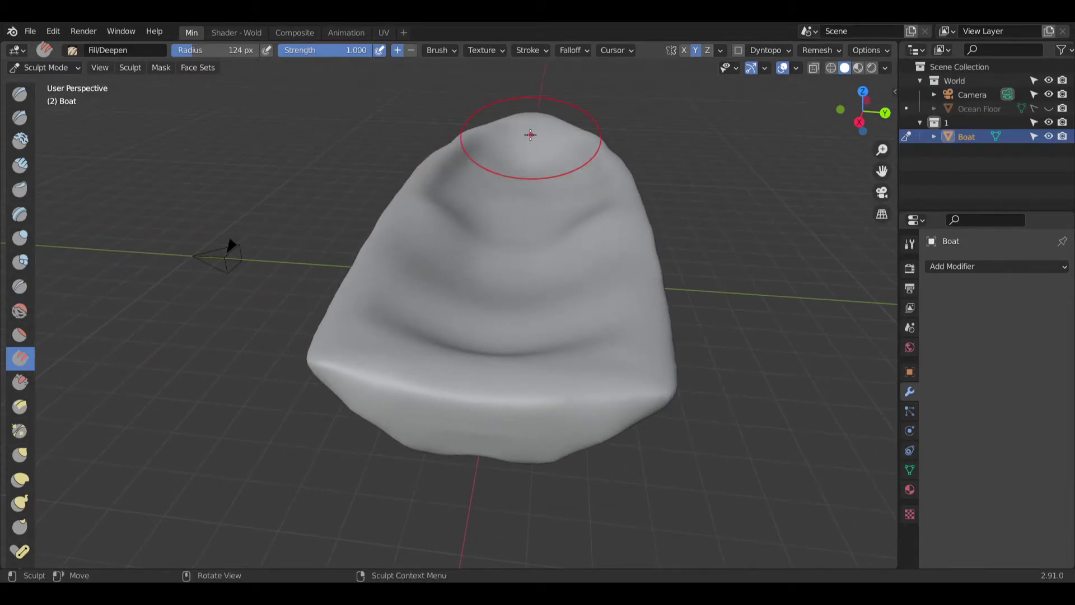
mouse_move(623, 290)
middle_mouse_down()
mouse_move(509, 254)
mouse_move(504, 129)
mouse_move(547, 125)
mouse_move(576, 257)
mouse_move(394, 233)
middle_mouse_up()
Step: Switch the boat from sculpting to Object Mode and save the file
left_click(54, 71)
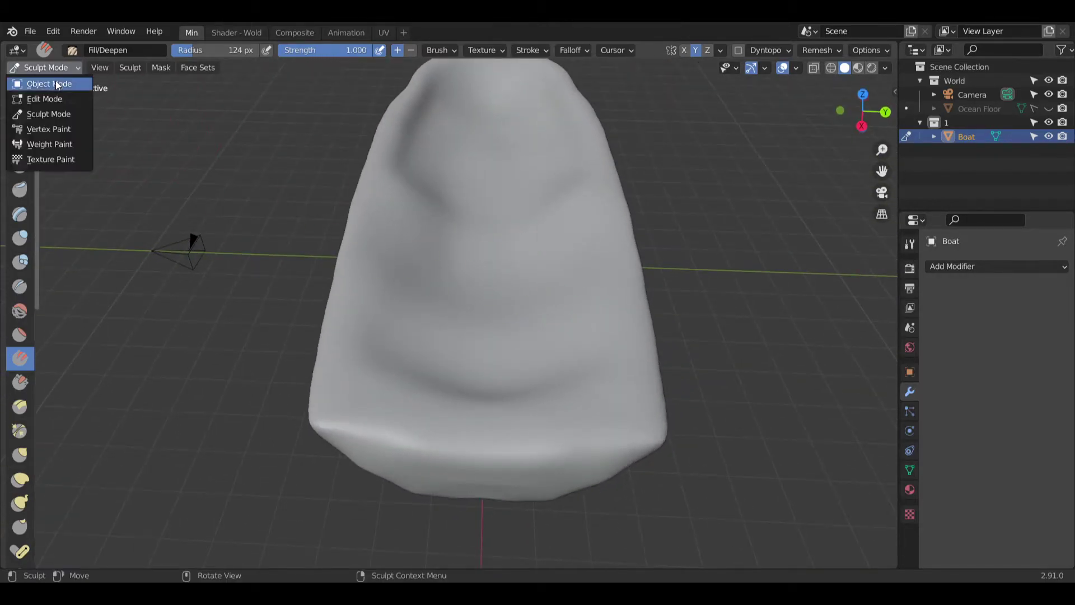
left_click(55, 80)
middle_click_drag(505, 233, 470, 299)
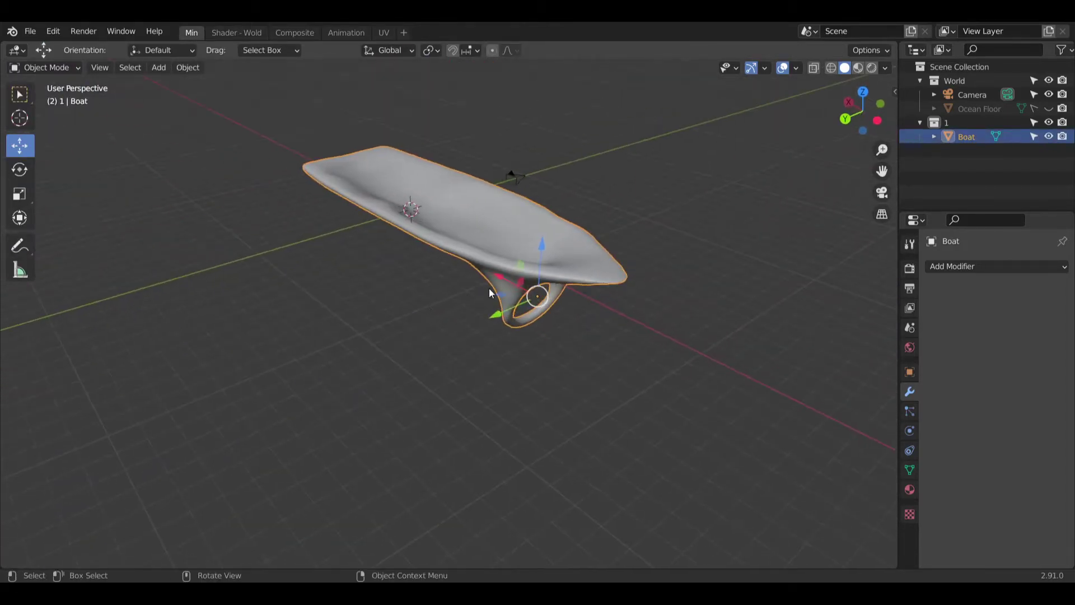
left_click(734, 310)
key("ctrl+s")
Step: Select the boat's entire mesh in Edit Mode and convert its triangles to quads with a 40° maximum face and shape angle
left_click(561, 257)
scroll(586, 292, "up", 5)
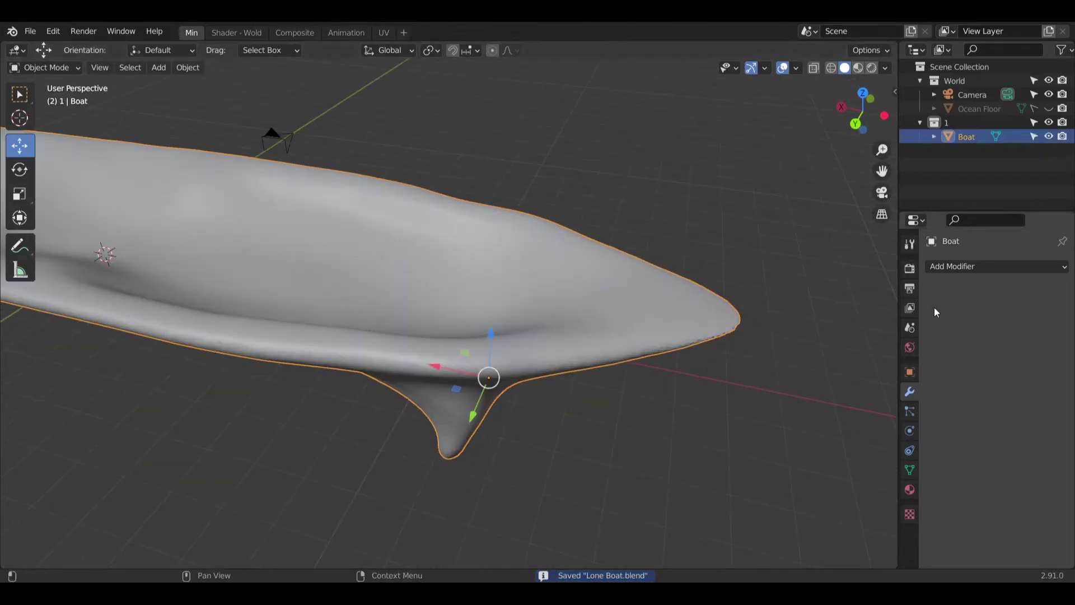
middle_click_drag(415, 209, 508, 208, "shift")
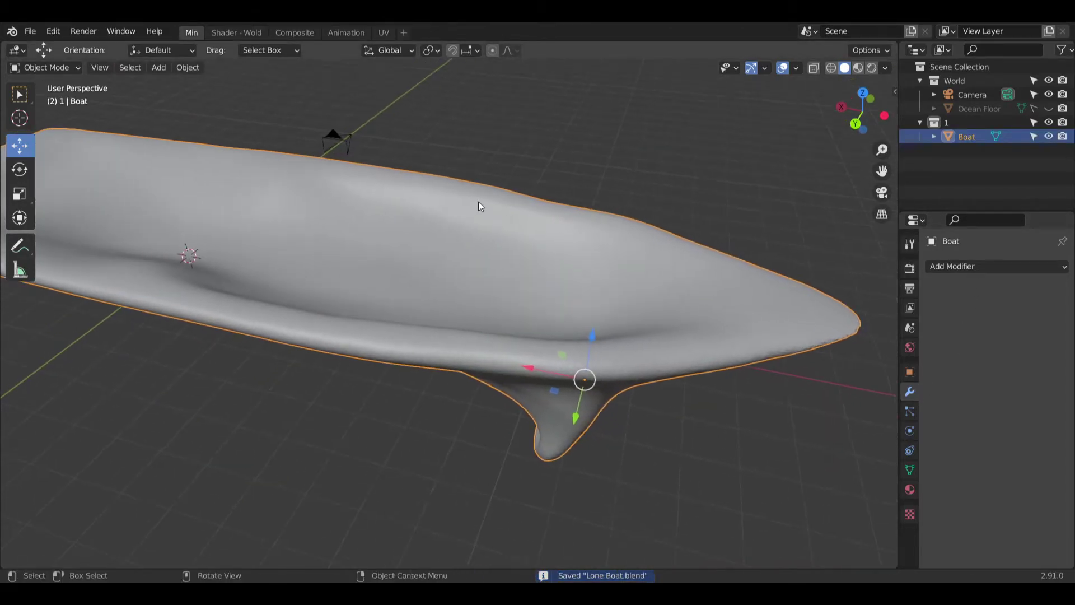
left_click(44, 68)
left_click(52, 98)
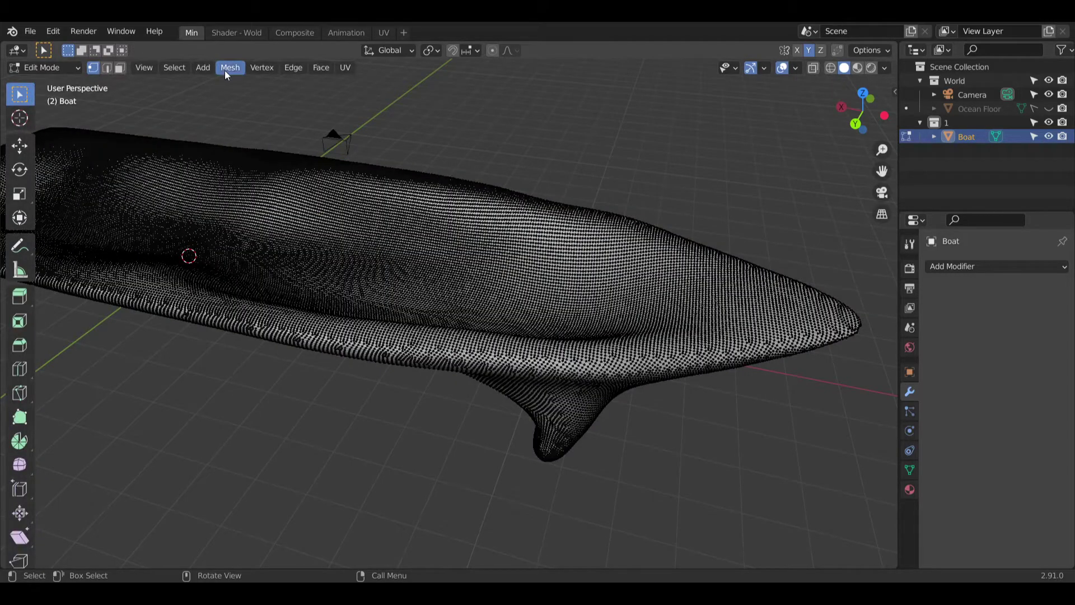
key("a")
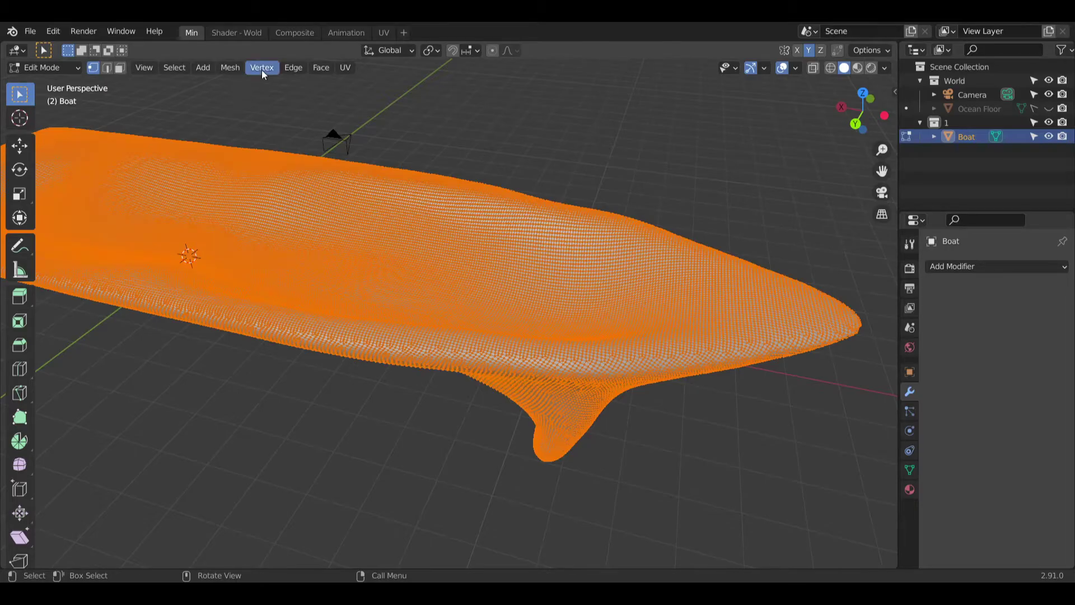
left_click(230, 67)
mouse_move(312, 149)
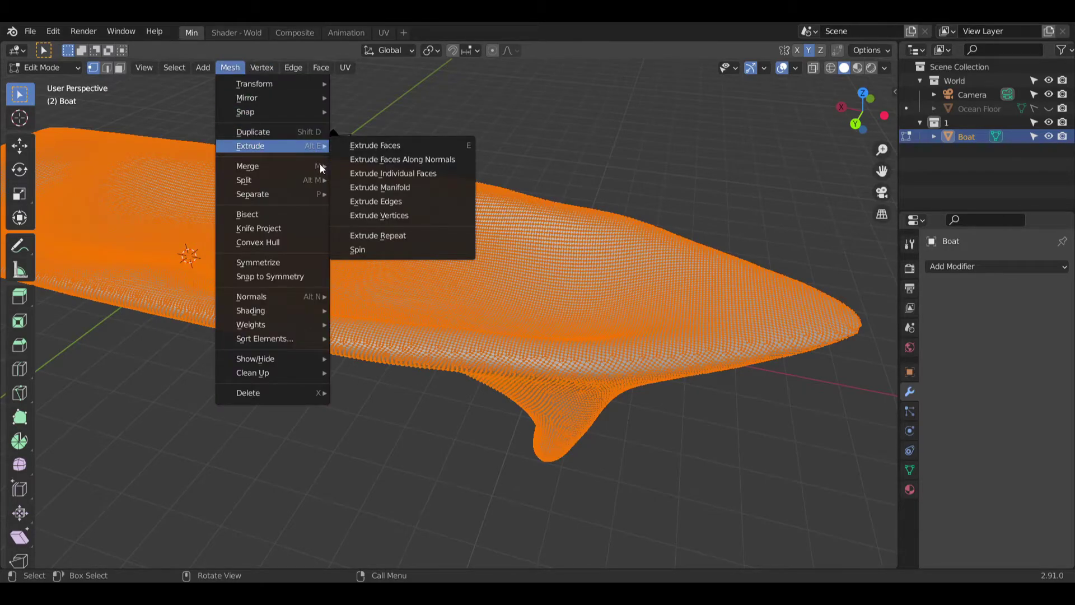
mouse_move(324, 67)
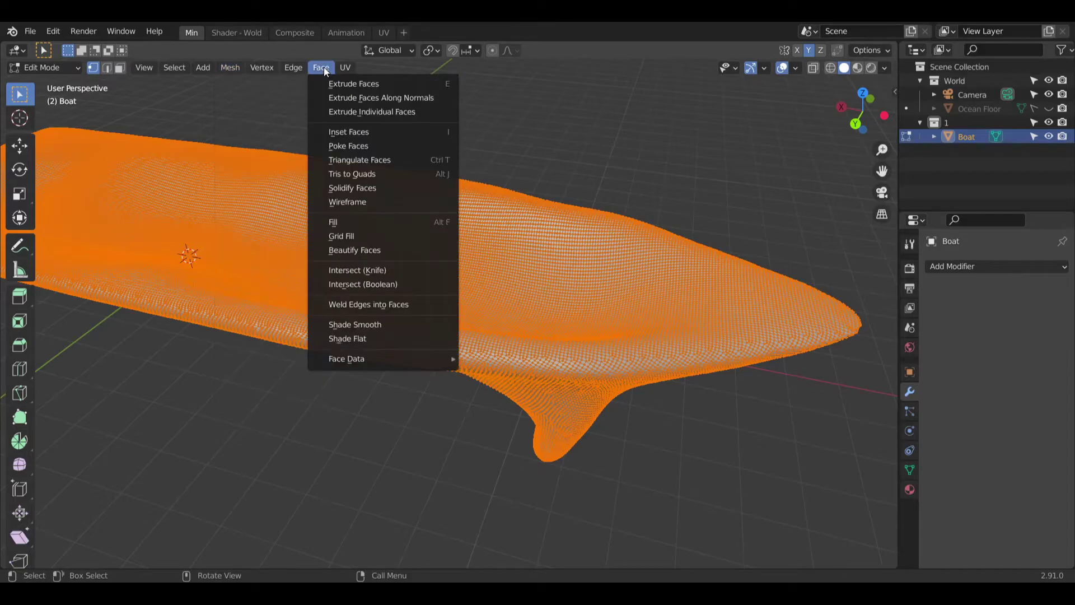
left_click(380, 173)
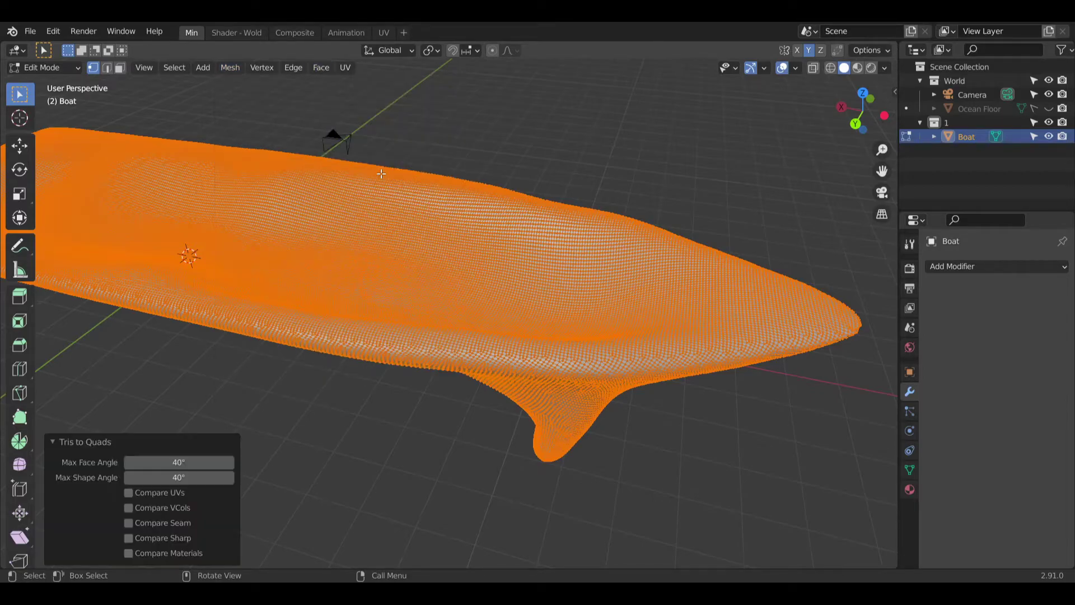
left_click(261, 68)
mouse_move(315, 67)
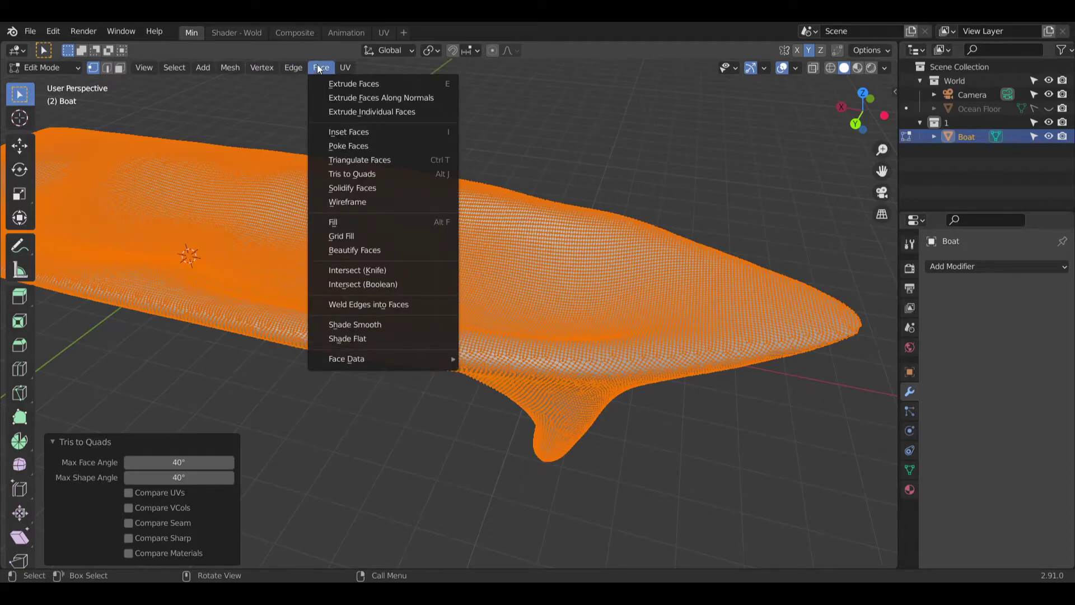
Step: Return to Object Mode and add a Decimate modifier to the boat with a collapse ratio of 0.2
left_click(45, 68)
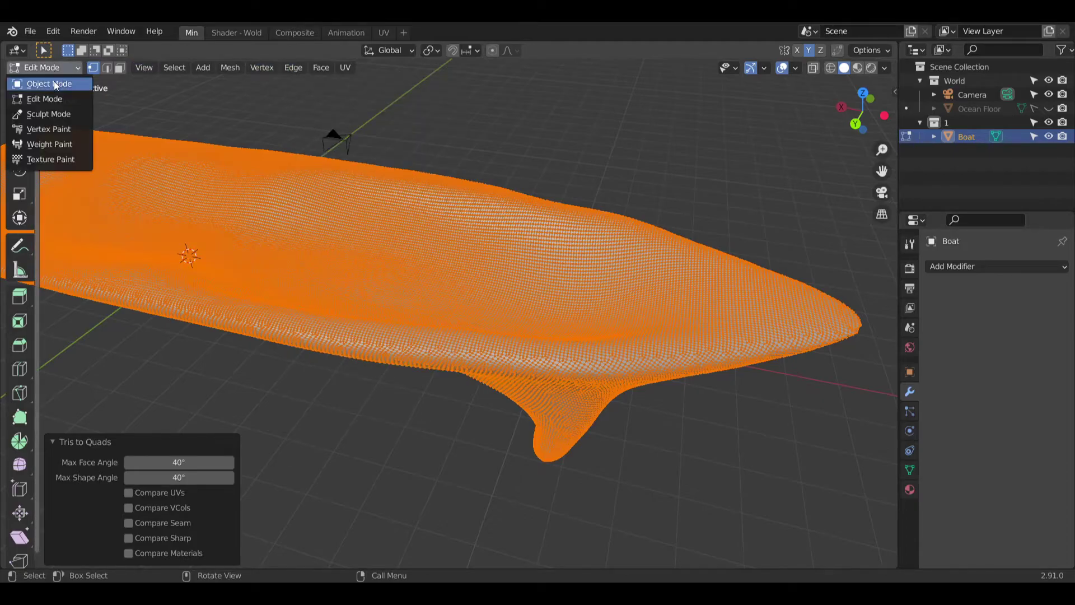
left_click(38, 80)
left_click(975, 267)
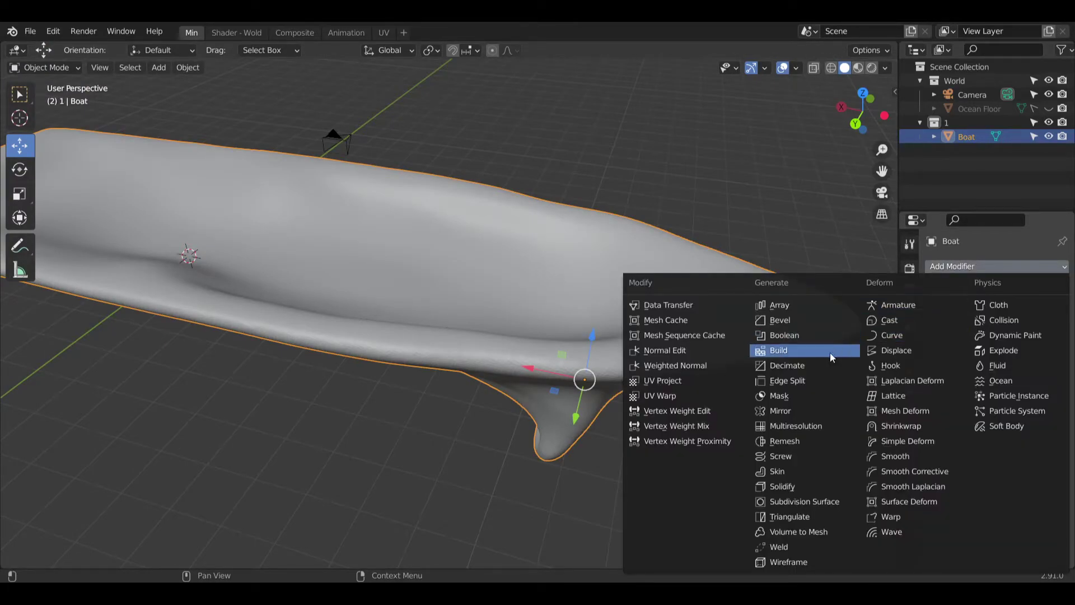
left_click(800, 367)
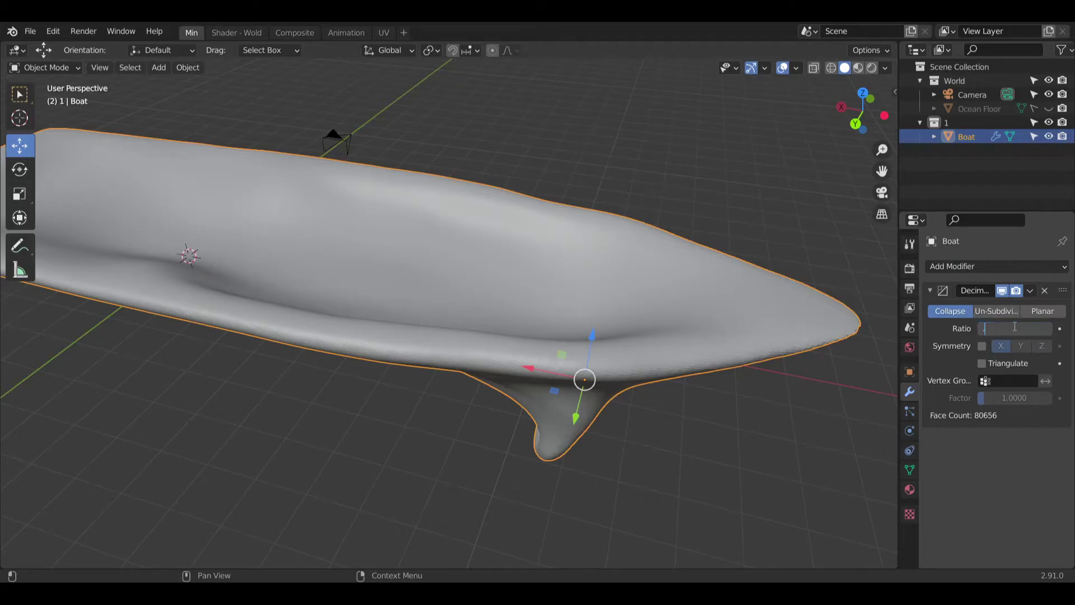
key("Return")
middle_click_drag(547, 184, 633, 292)
middle_click_drag(520, 359, 496, 249)
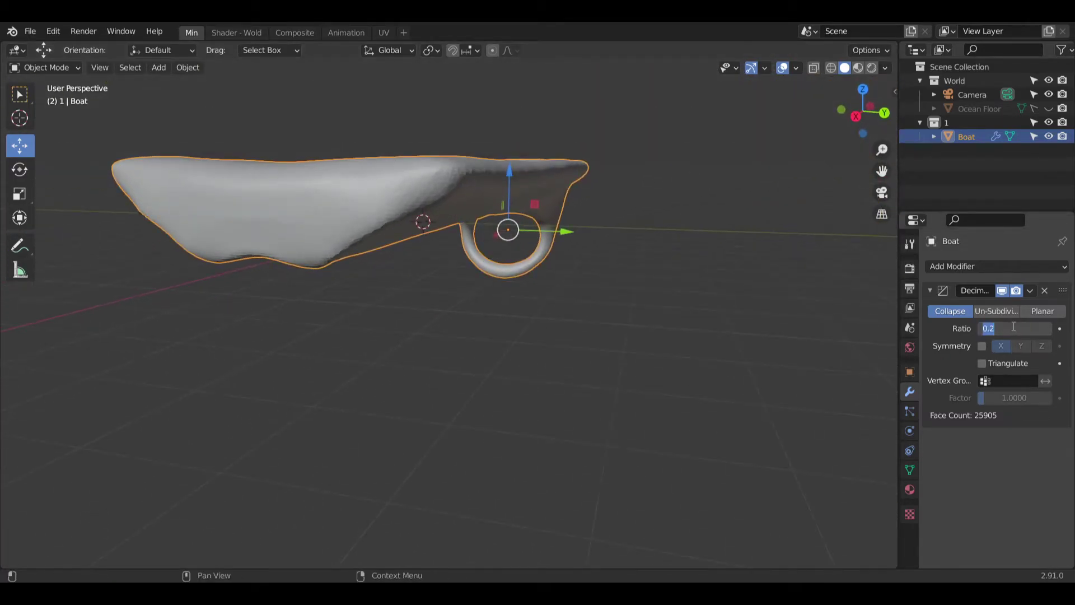
Step: Set the Decimate ratio to 0.1 and enable its symmetry on the Y axis
key("Return")
scroll(489, 230, "up", 8)
middle_click_drag(595, 225, 492, 219)
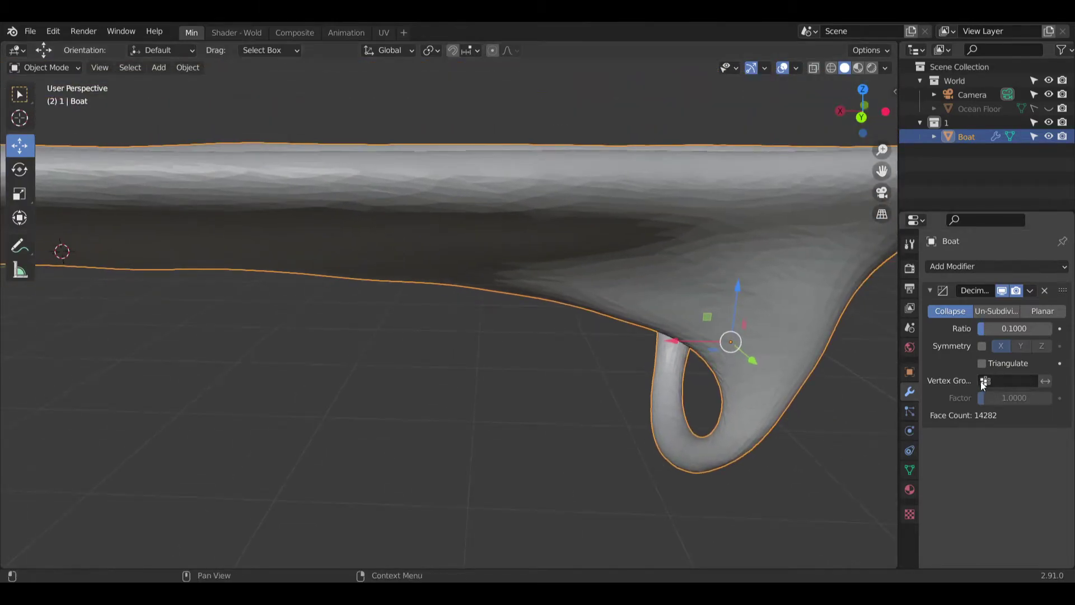
left_click(993, 350)
left_click(1021, 345)
middle_click_drag(844, 339, 549, 292)
scroll(549, 270, "up", 6)
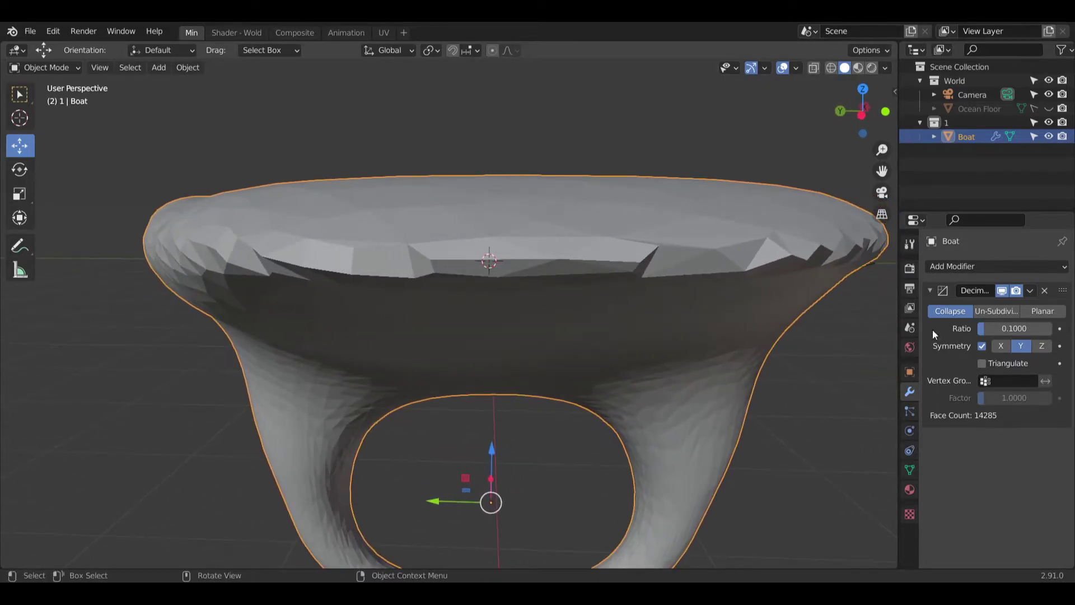
Step: Try the Decimate modifier's Triangulate option on the boat
left_click(982, 363)
mouse_move(587, 284)
middle_mouse_down()
mouse_move(602, 271)
mouse_move(597, 254)
mouse_move(607, 286)
middle_mouse_up()
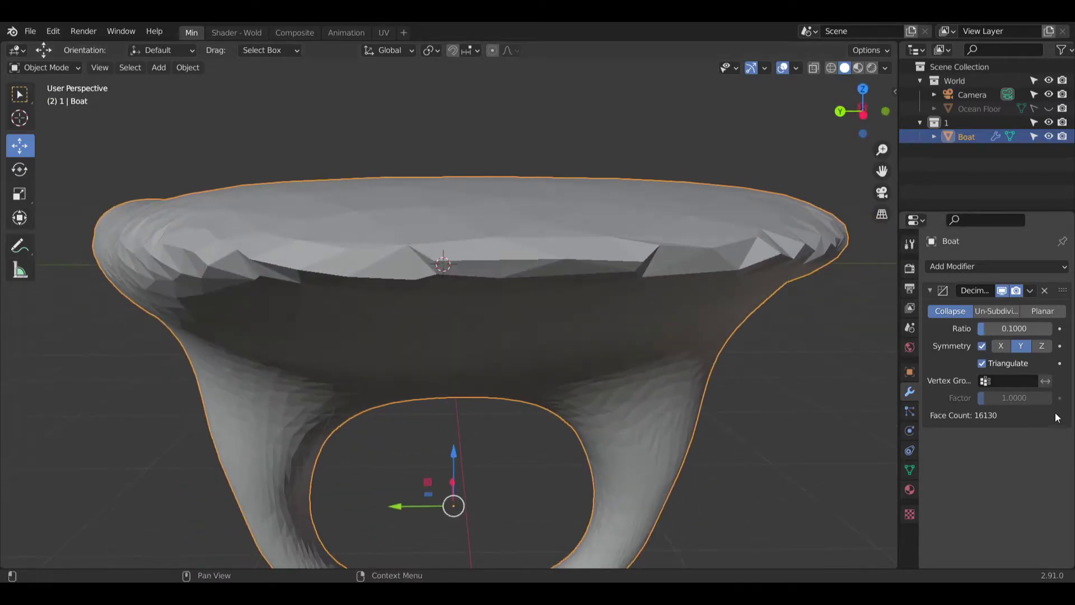
left_click(983, 363)
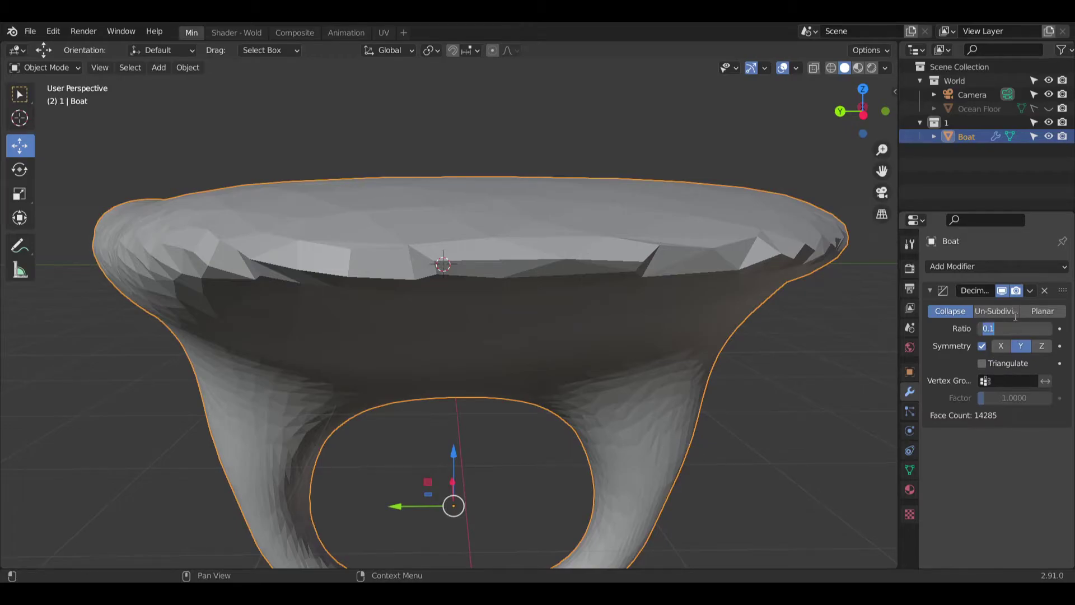
Step: Set the Decimate ratio to 1.0 and apply the modifier to the boat
key("Return")
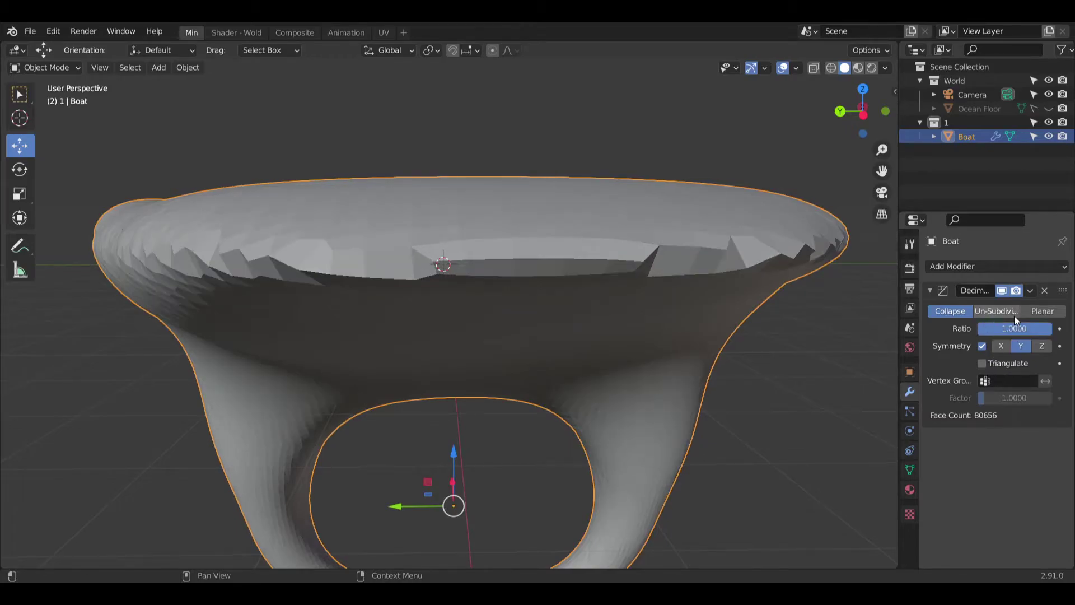
middle_click_drag(456, 322, 453, 345)
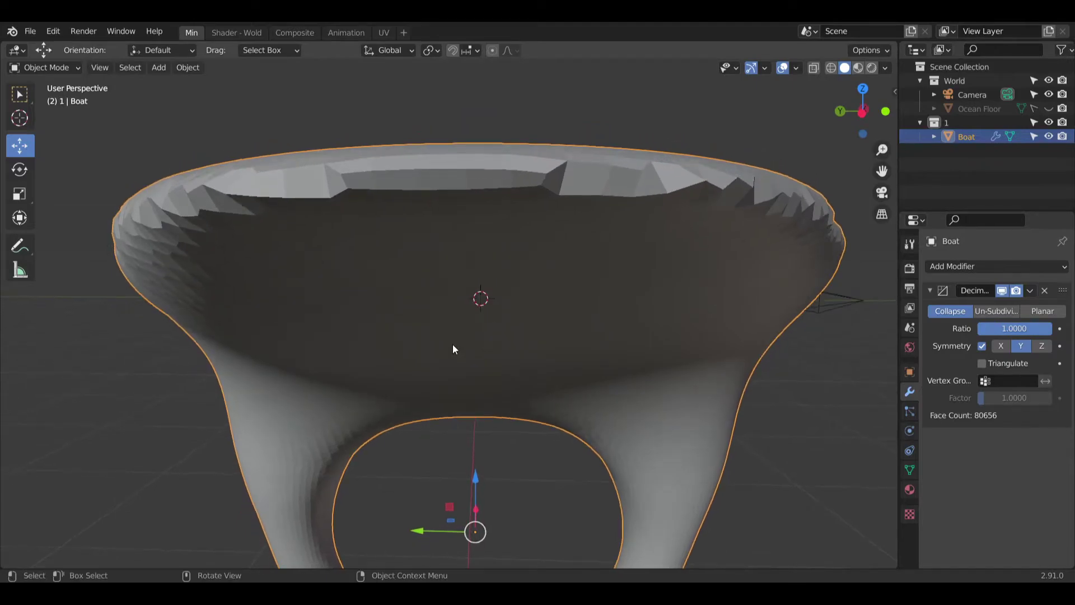
middle_click_drag(579, 207, 511, 257)
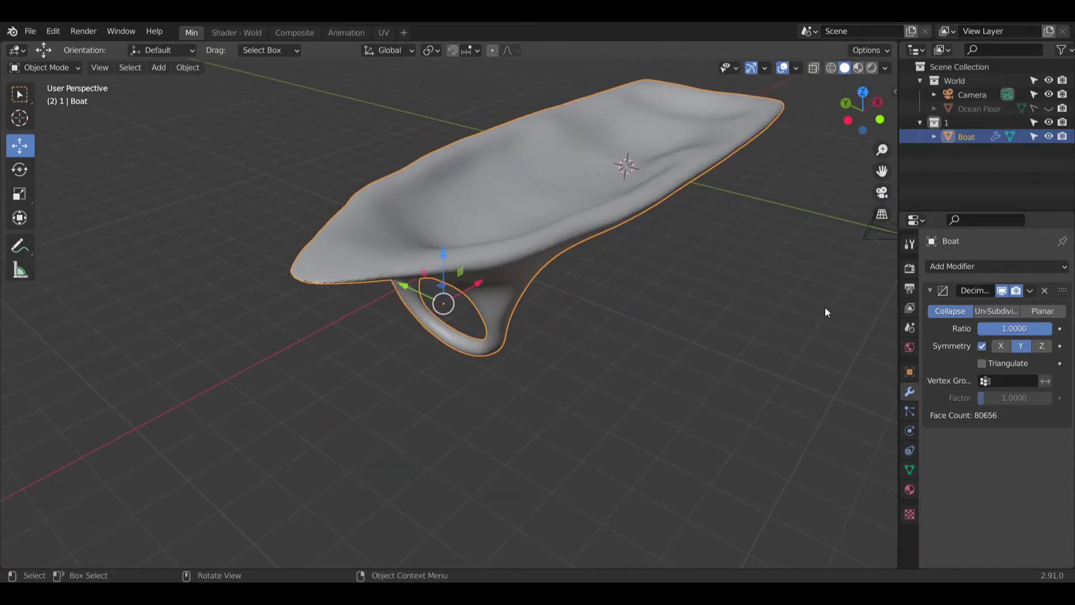
middle_click_drag(666, 319, 519, 345)
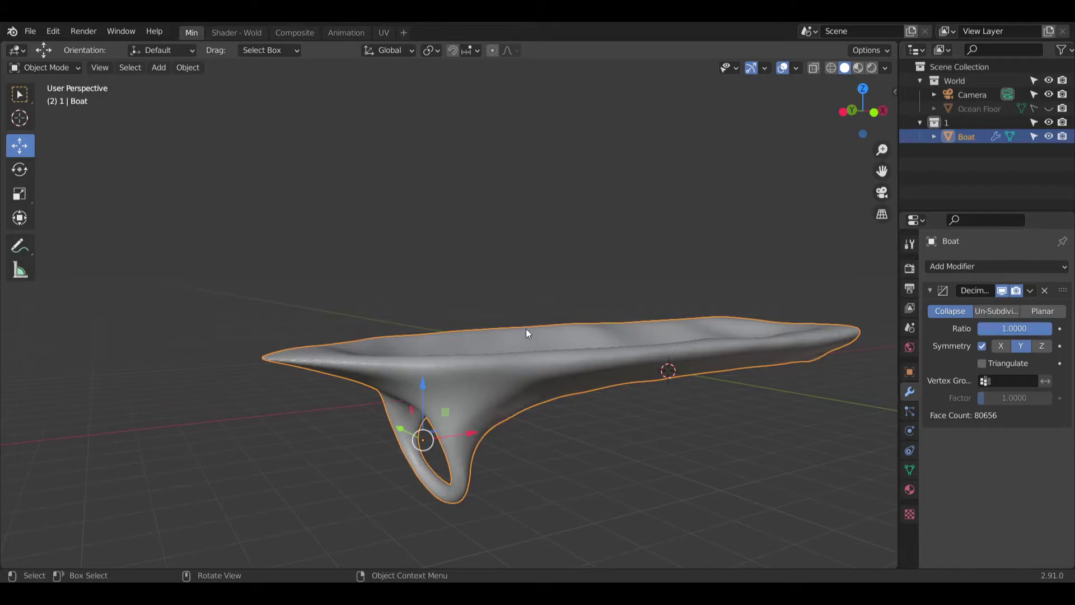
left_click(1029, 290)
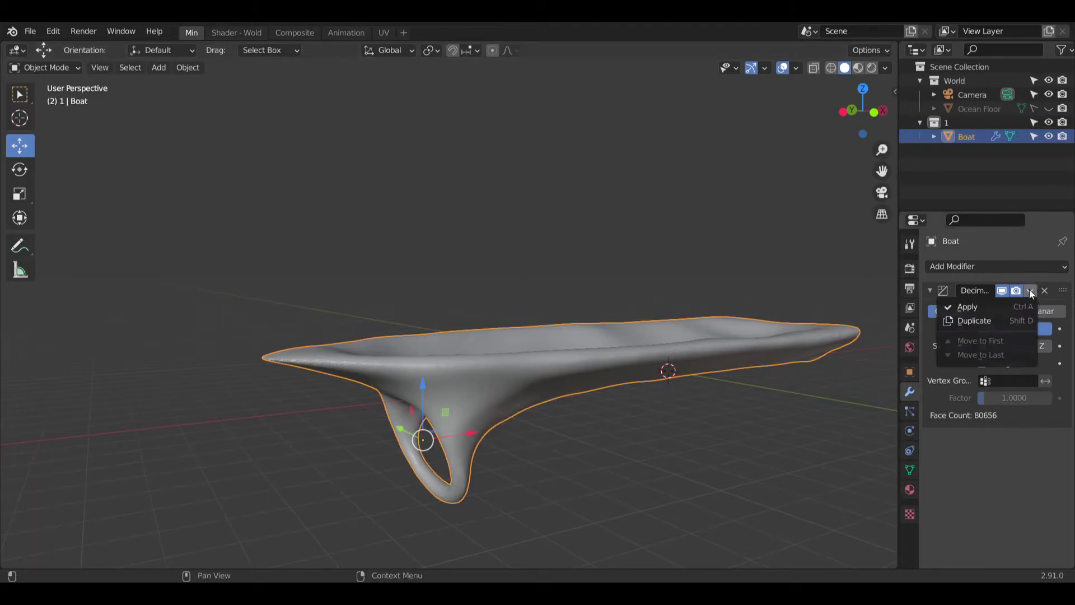
left_click(999, 305)
Step: Open the boat's mesh in Edit Mode with all vertices deselected
left_click(566, 231)
middle_click_drag(566, 231, 619, 308)
scroll(334, 376, "up", 8)
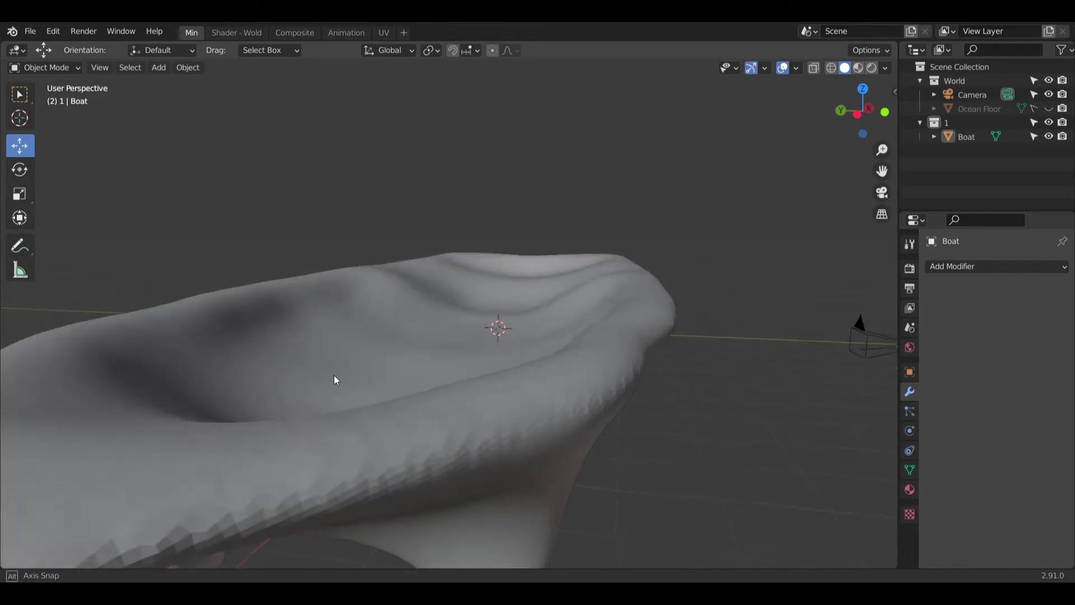
left_click(346, 283)
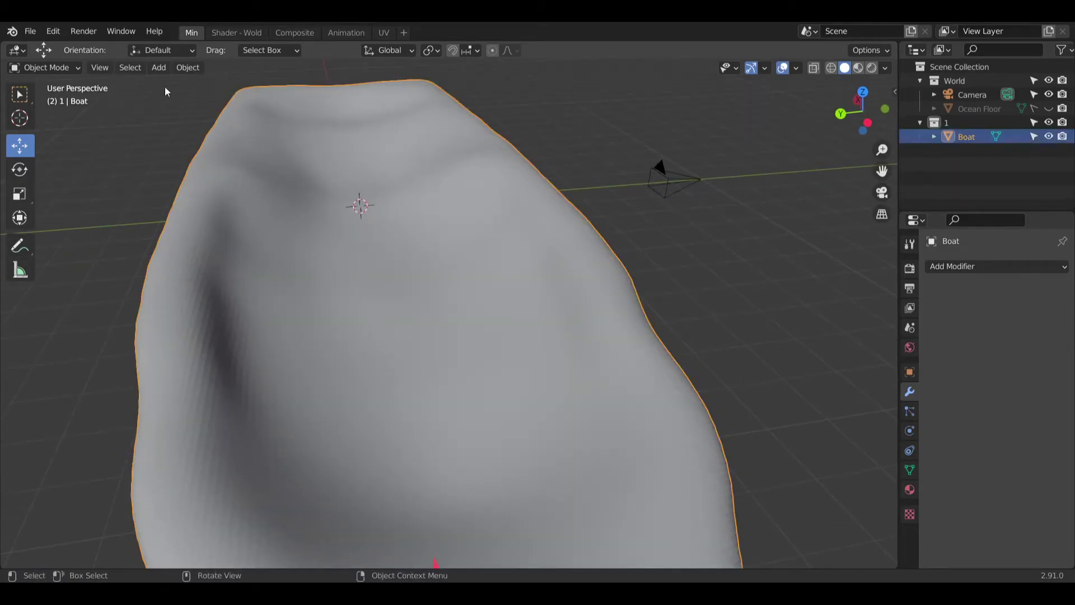
left_click(46, 67)
left_click(48, 101)
key("alt+a")
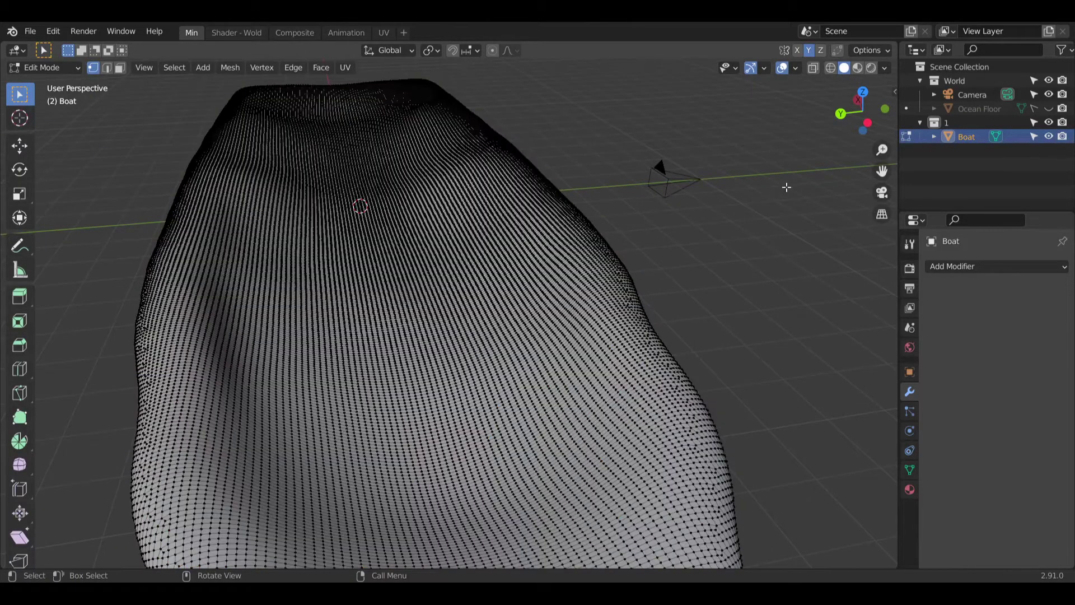
Step: Examine the boat's vertex grid from the top view and along the side near the ring
left_click(863, 92)
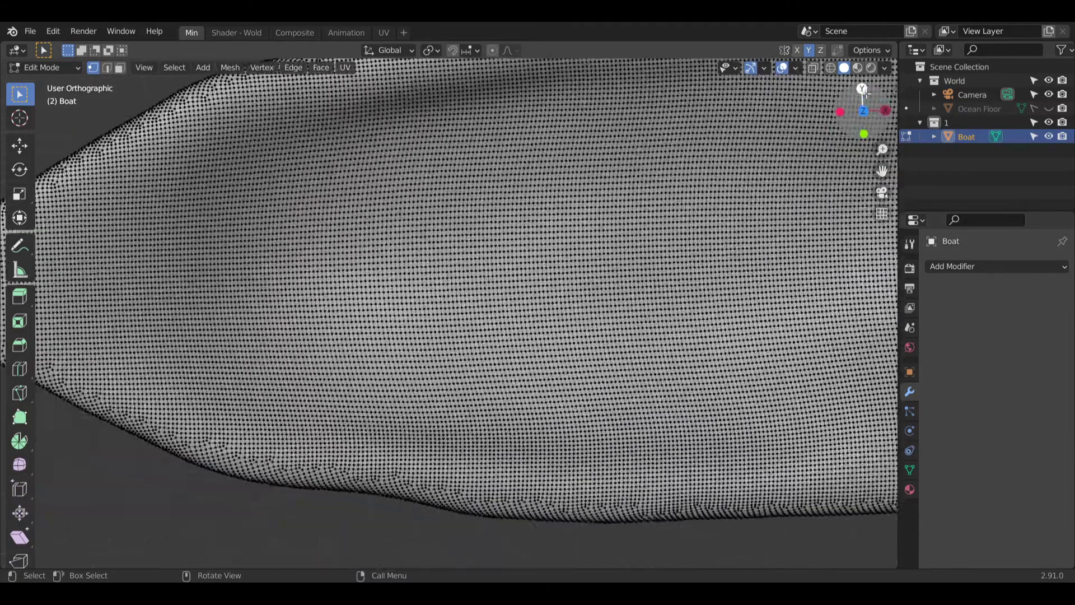
scroll(642, 220, "down", 5)
scroll(451, 231, "up", 5)
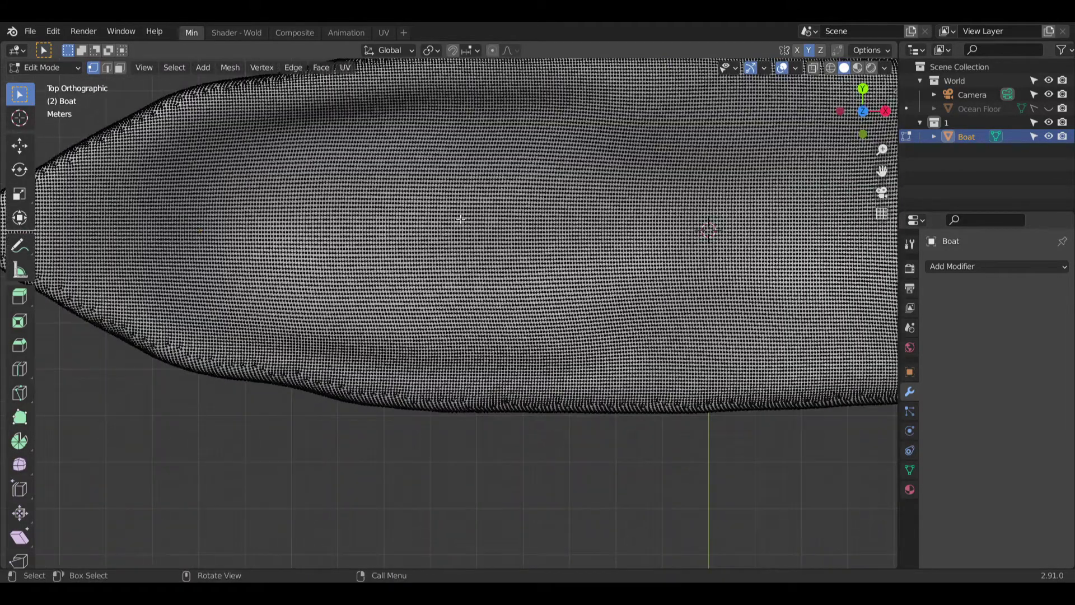
scroll(460, 219, "down", 4)
middle_click_drag(460, 219, 411, 283)
scroll(386, 87, "up", 6)
scroll(410, 284, "down", 4)
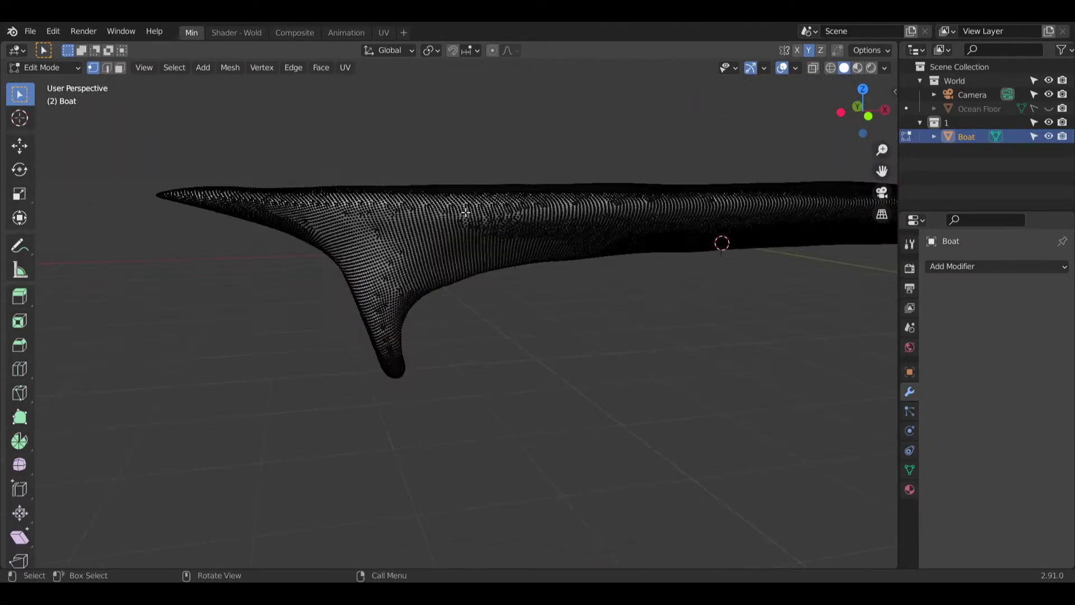
Step: Return the boat to Object Mode and add a Decimate modifier with a ratio of 0.5
left_click(44, 67)
left_click(45, 82)
left_click(139, 93)
left_click(445, 267)
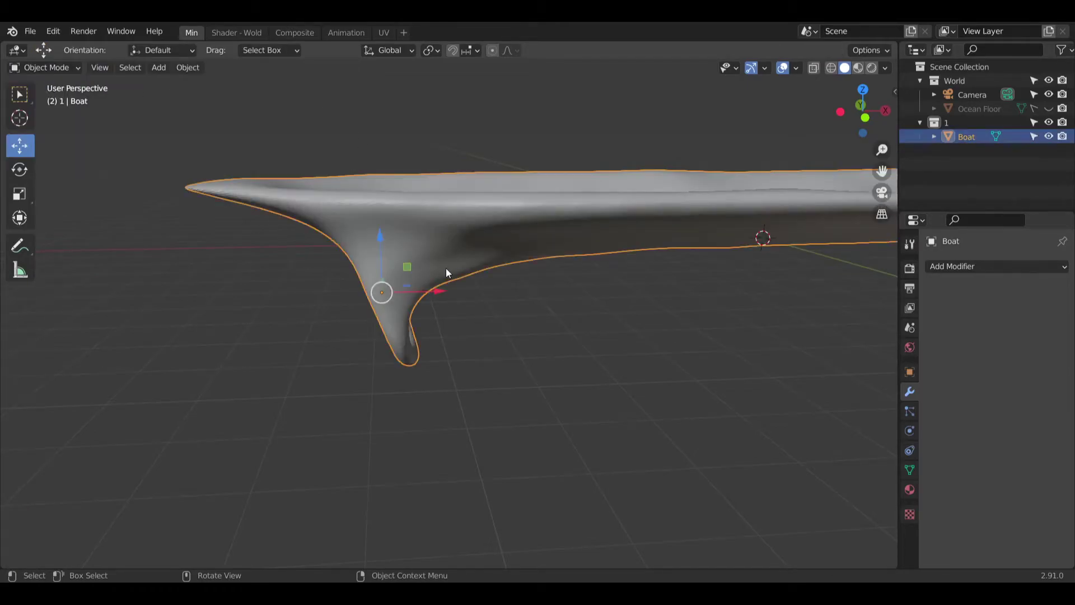
left_click(975, 270)
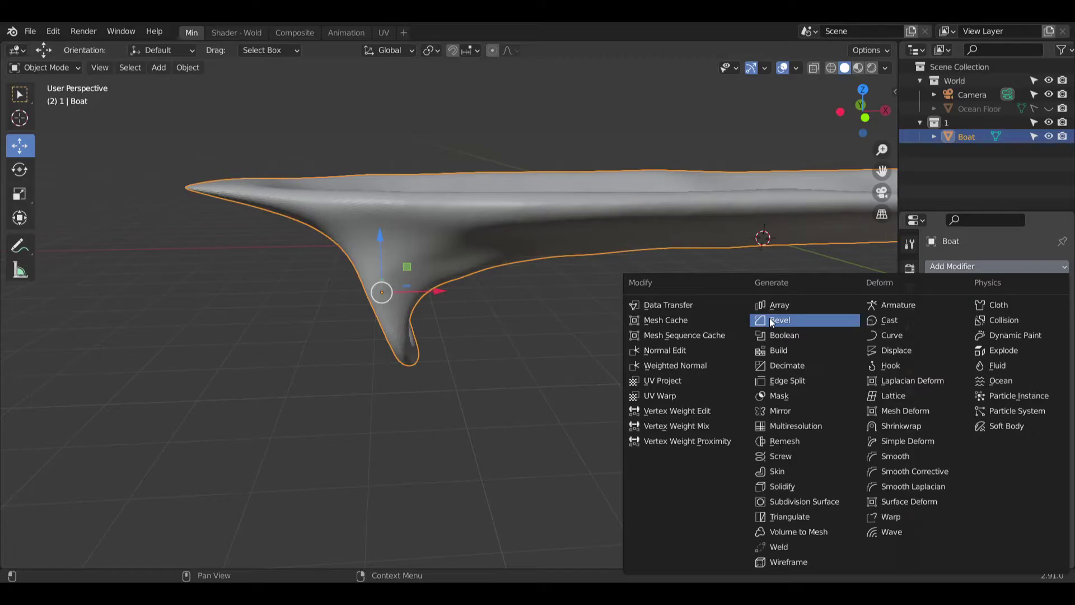
left_click(787, 365)
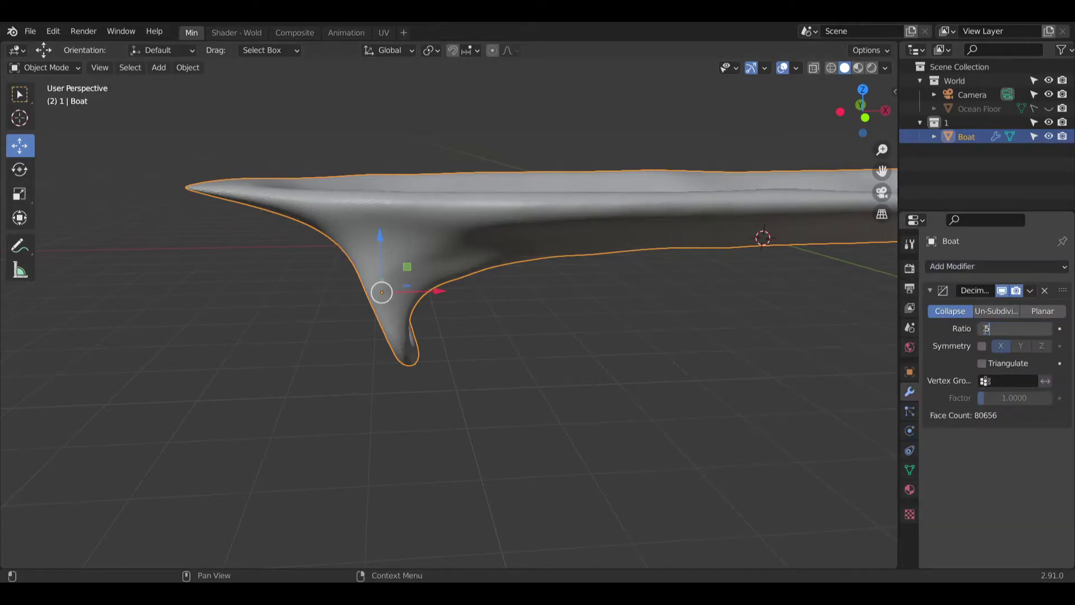
scroll(381, 152, "up", 8)
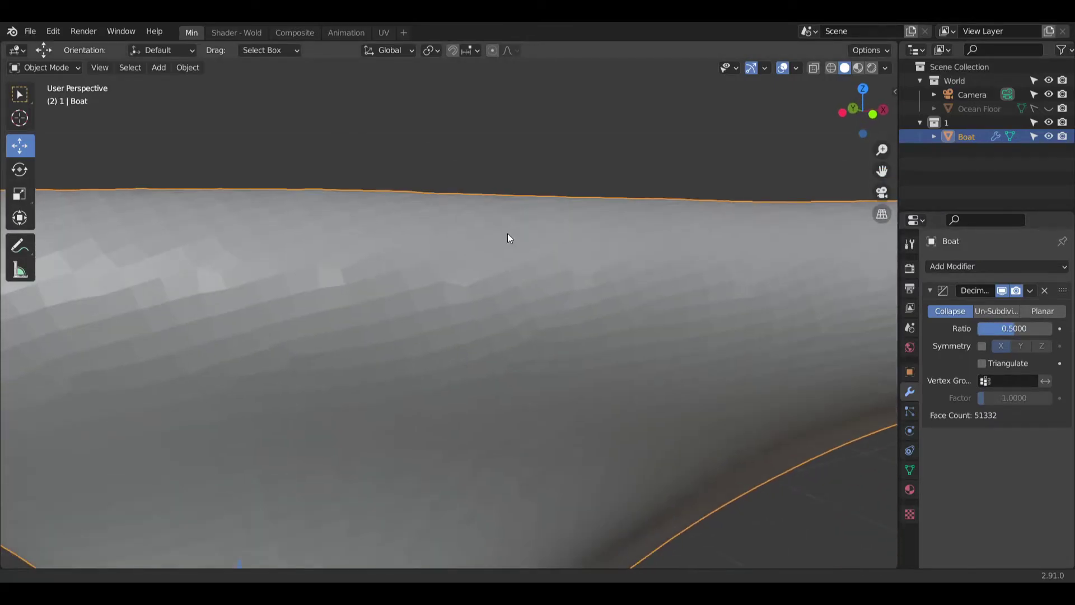
middle_click_drag(507, 238, 419, 230)
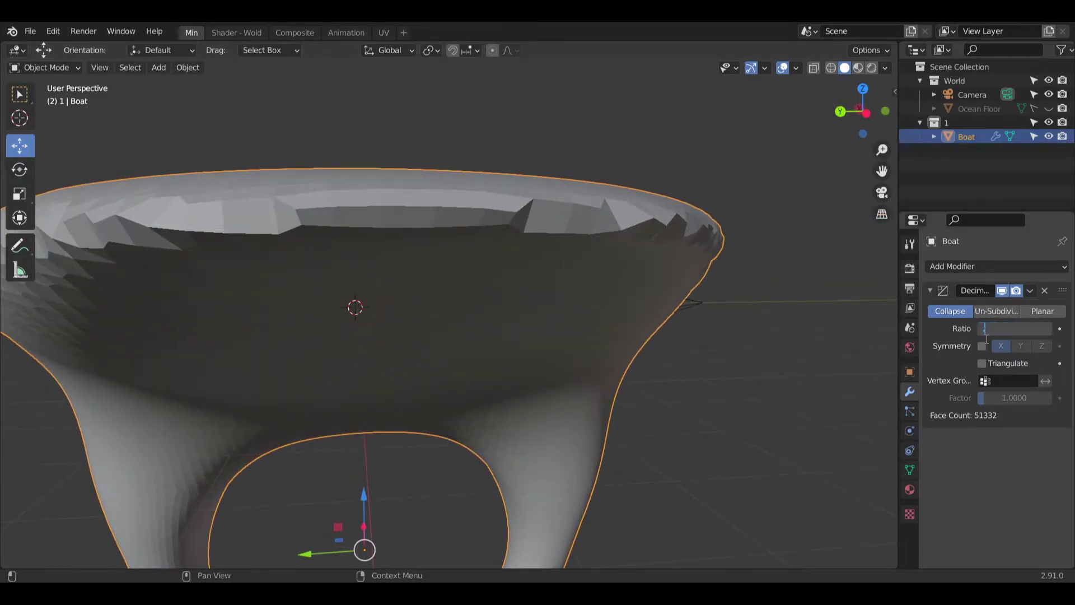
Step: Try Decimate ratios of 0.3 and 0.1 on the boat
type(".3")
key("Return")
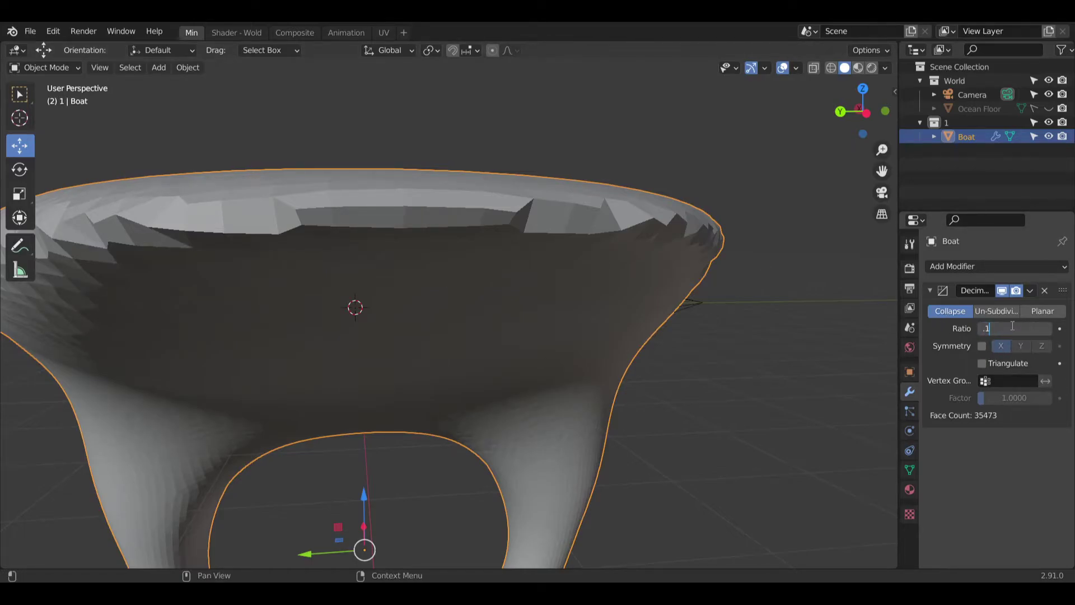
type(".1")
key("Return")
middle_click_drag(562, 326, 475, 326)
middle_click_drag(655, 315, 470, 309, "shift")
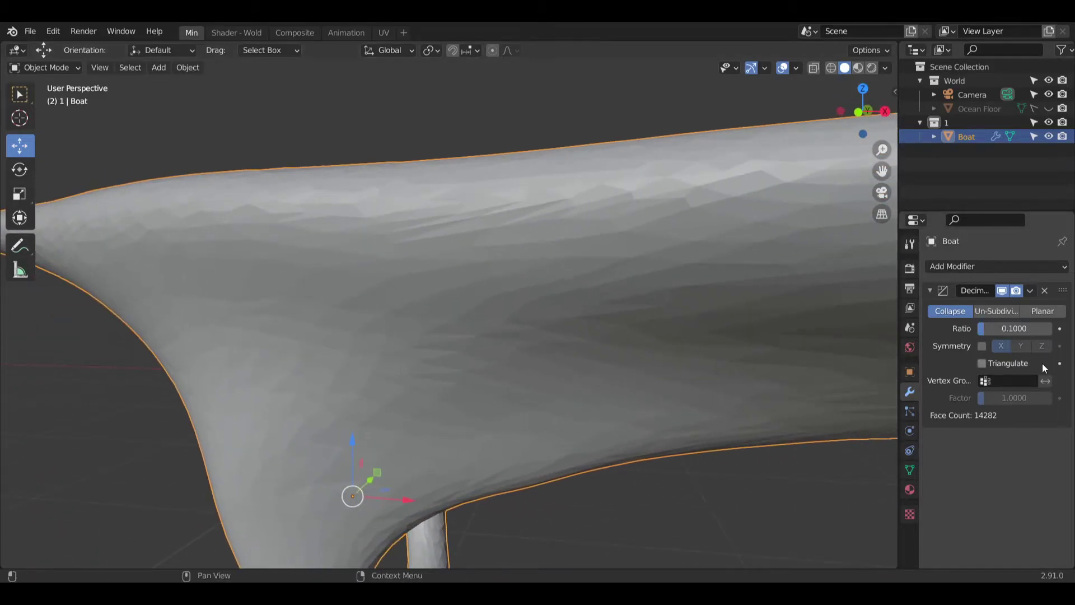
Step: Try a Decimate ratio of 0.05 and inspect the surface along the hull
left_click(1020, 329)
key("Return")
middle_click_drag(521, 245, 538, 271)
scroll(648, 243, "up", 3)
scroll(495, 324, "up", 3)
middle_click_drag(495, 324, 557, 360)
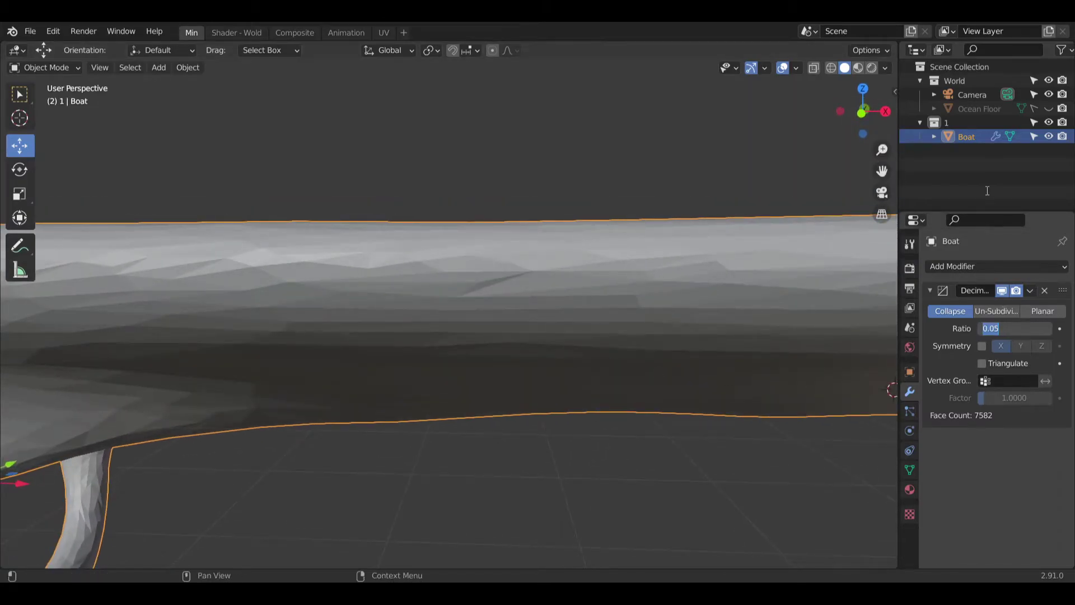
Step: Set the Decimate ratio to 0.01 and apply the modifier to the boat
type(".01")
key("Return")
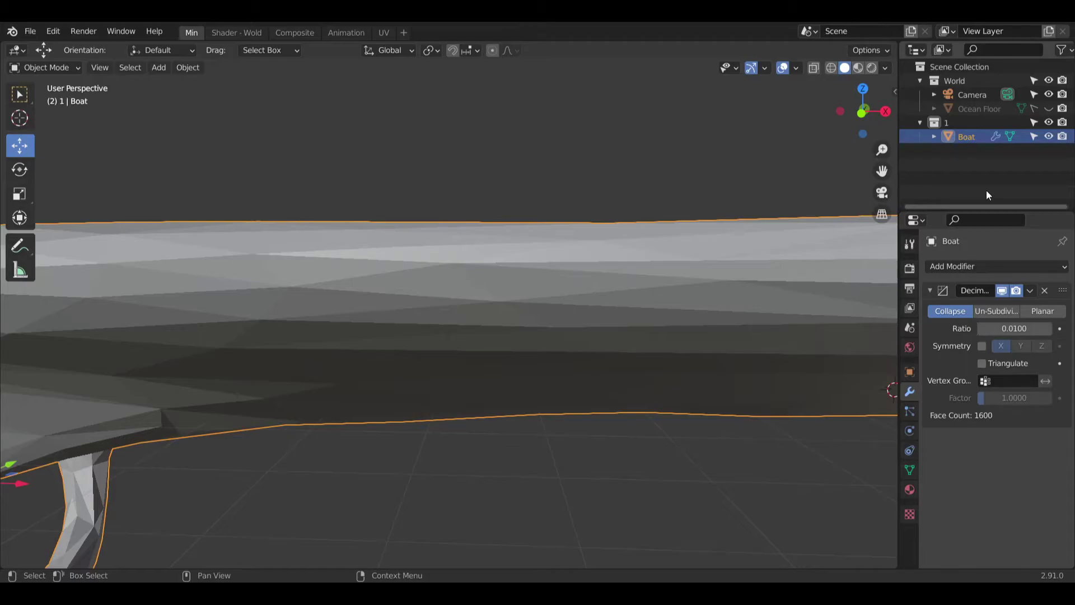
middle_click_drag(331, 363, 616, 277, "shift")
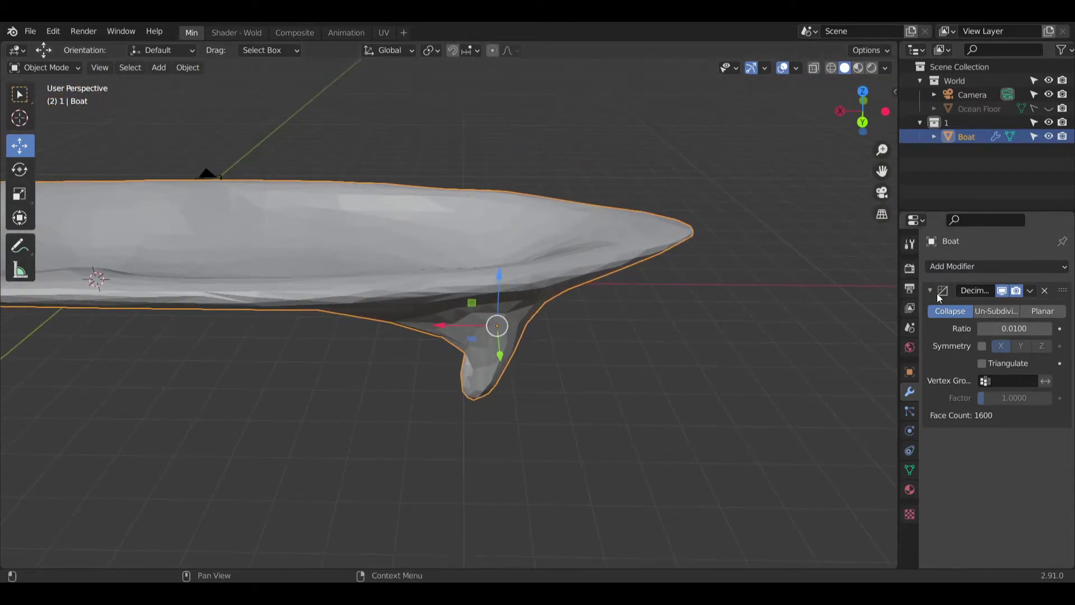
left_click(1030, 291)
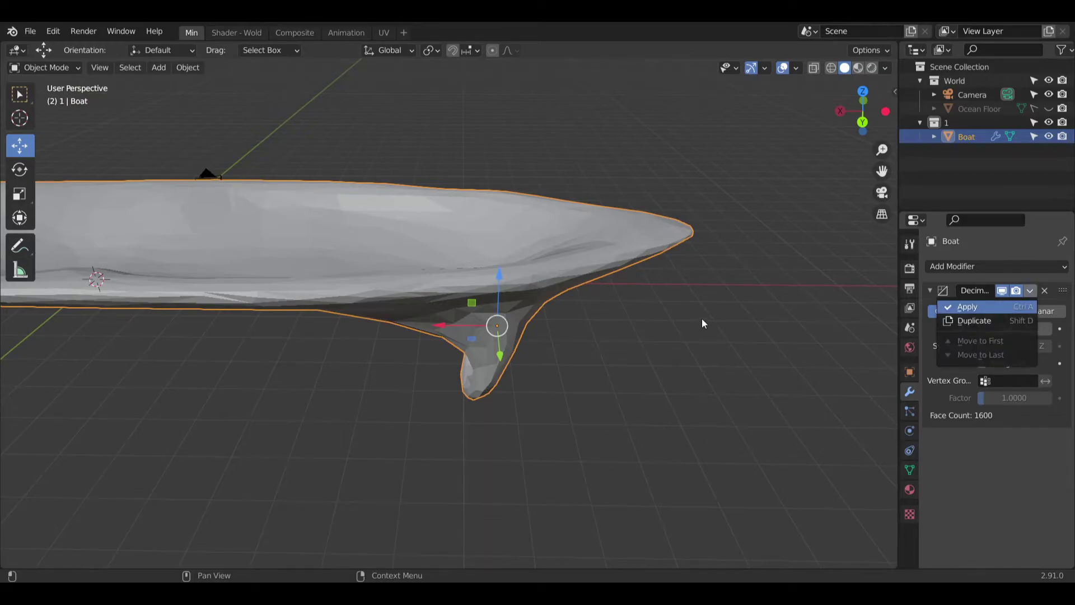
key("Return")
Step: Open the decimated boat in Edit Mode and select all its vertices
middle_click_drag(702, 324, 493, 359)
left_click(44, 68)
left_click(48, 96)
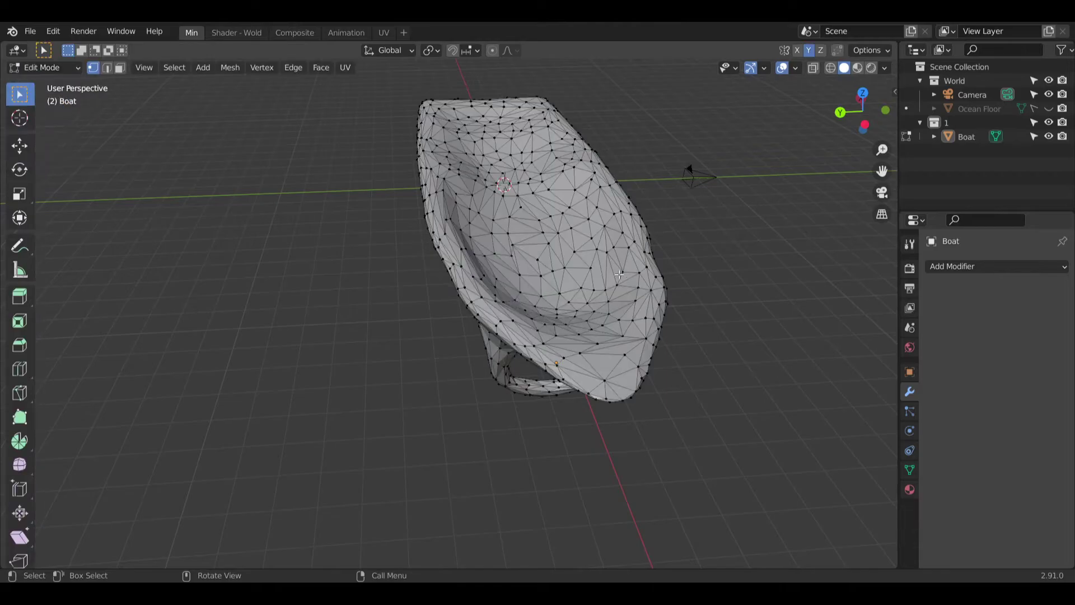
key("KP_7")
key("a")
Step: Convert the boat's selected triangles to quads, working from the top orthographic view
middle_click_drag(715, 271, 587, 403)
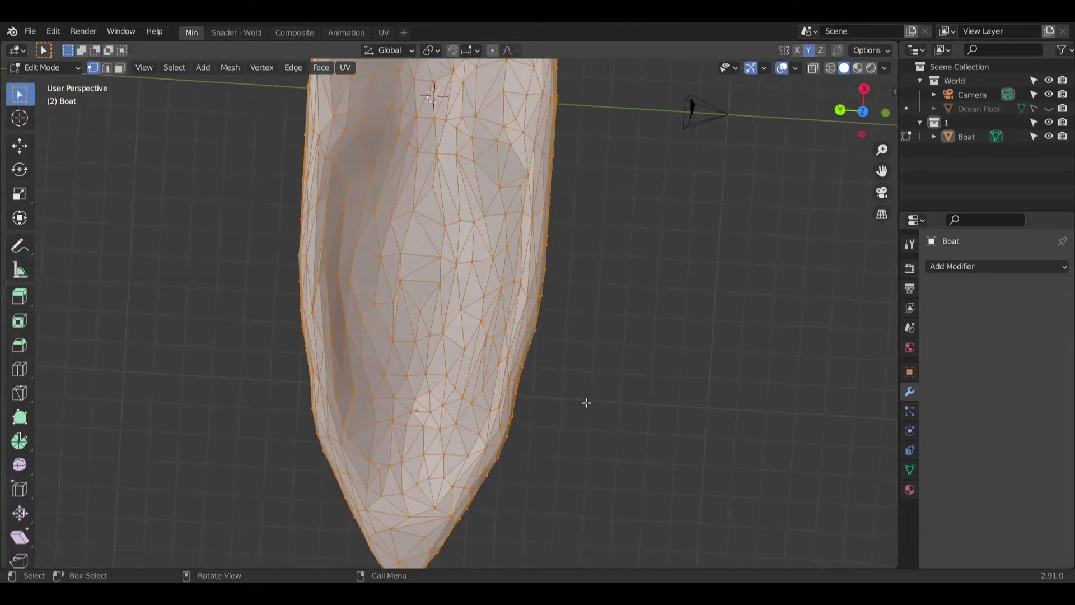
middle_click_drag(542, 312, 875, 120)
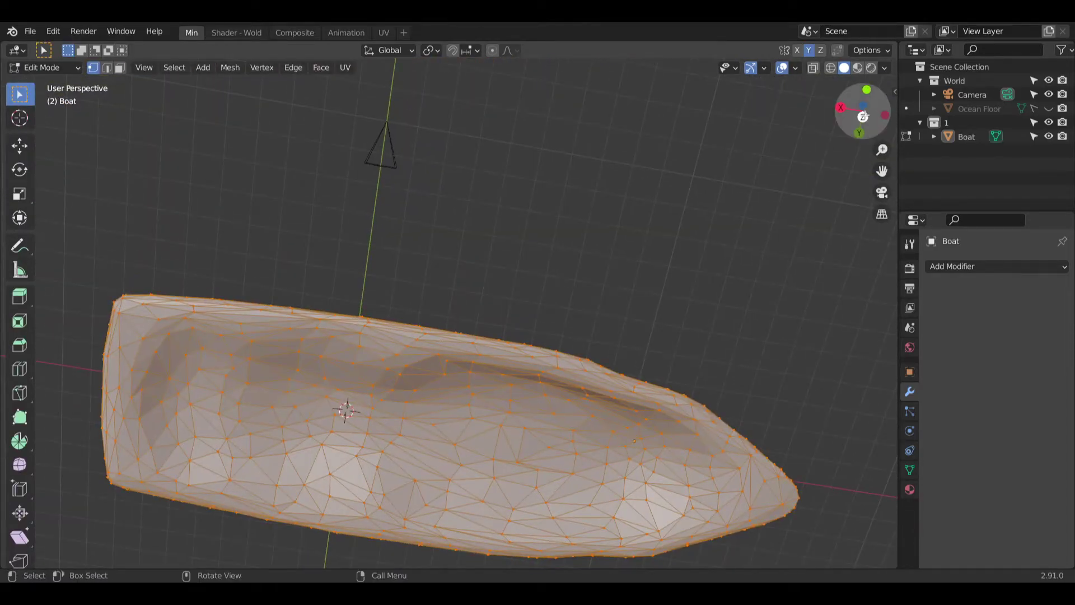
left_click(863, 116)
scroll(519, 224, "down", 3)
middle_click_drag(489, 188, 529, 229, "shift")
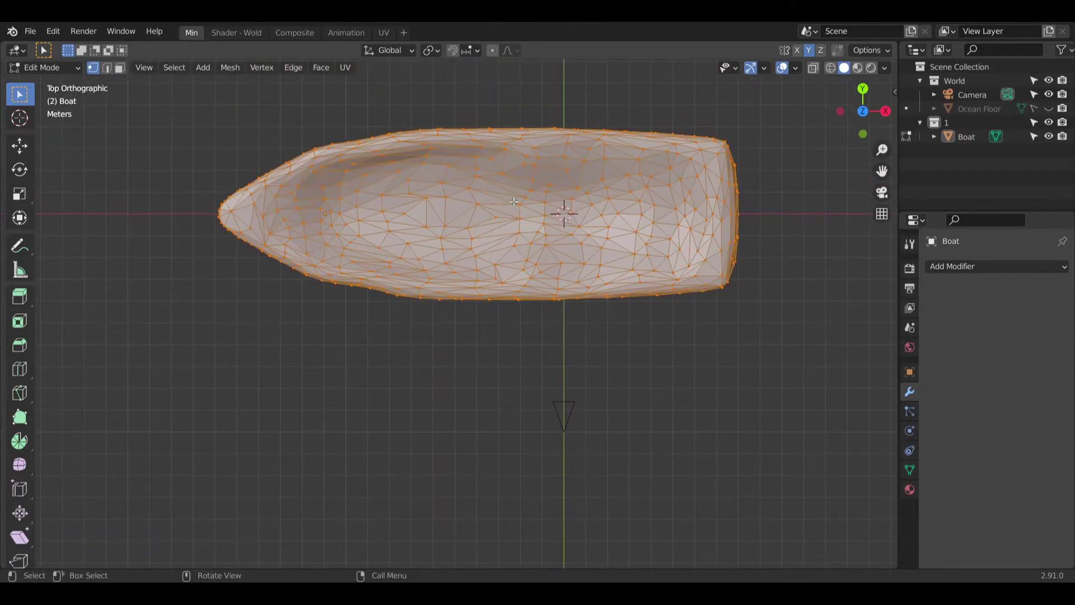
left_click(318, 73)
left_click(384, 174)
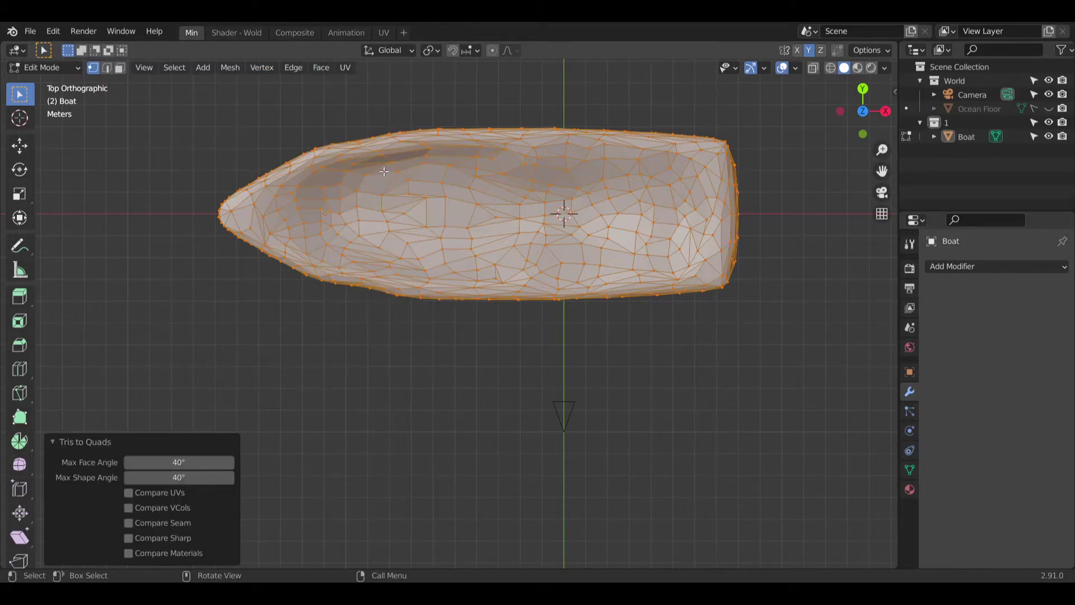
Step: Set the Tris to Quads maximum face angle and maximum shape angle to 90°
scroll(446, 206, "up", 5)
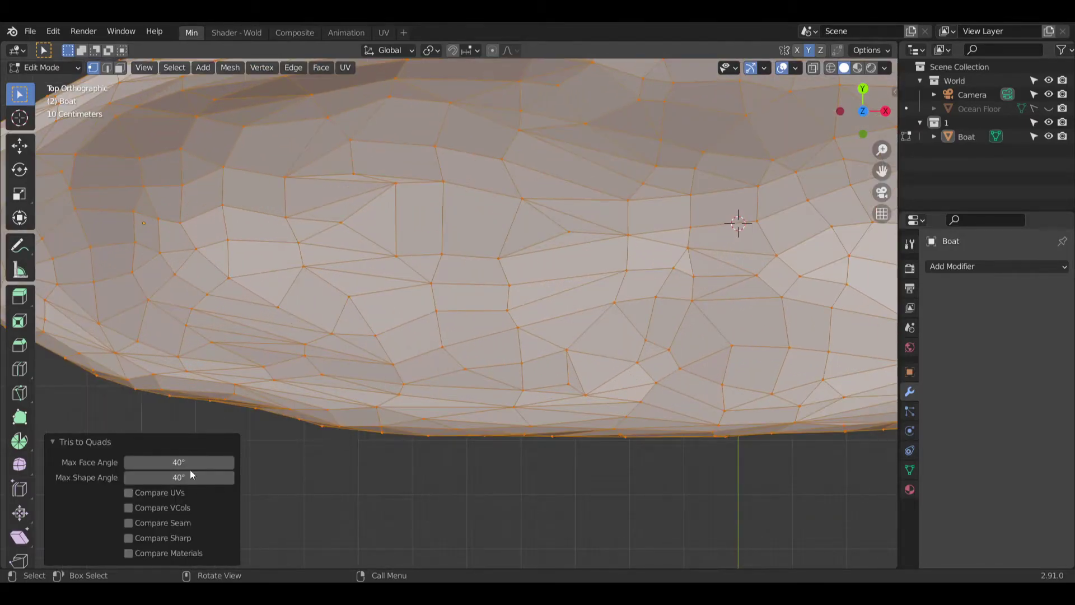
type("0")
key("Return")
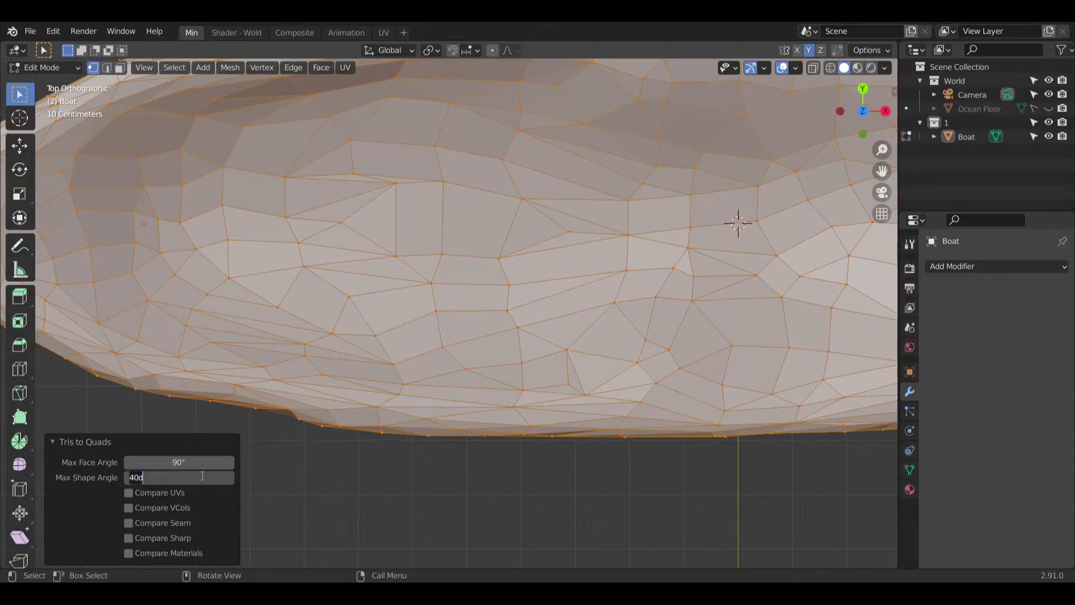
key("Return")
key("Home")
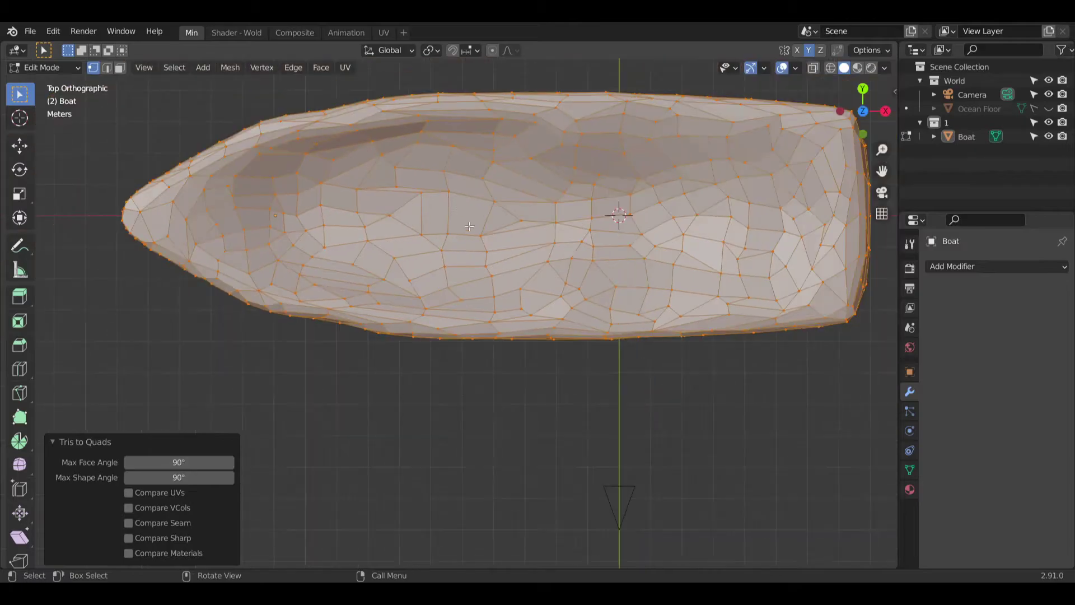
middle_click_drag(390, 279, 420, 360)
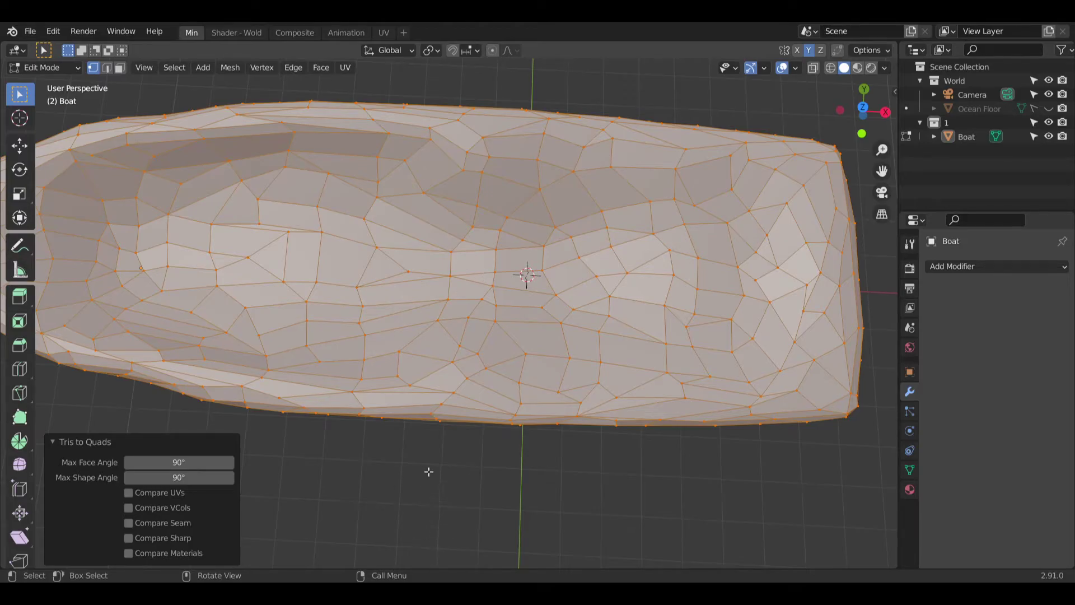
Step: Deselect the boat's vertices and return to Object Mode with the boat selected
key("alt+a")
left_click(44, 67)
left_click(42, 83)
left_click(516, 148)
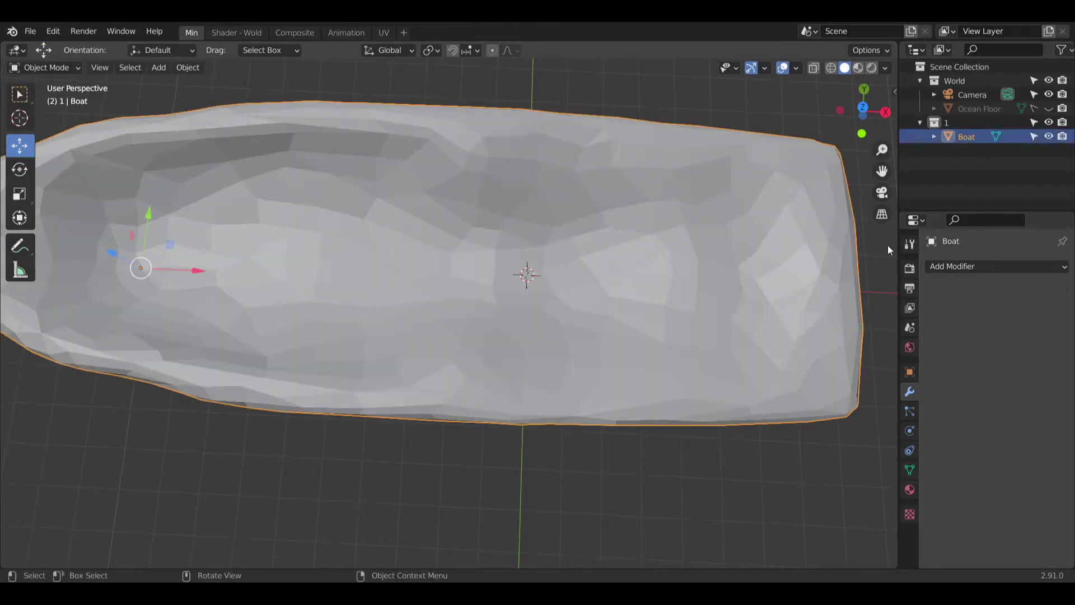
Step: Add a Mirror modifier to the boat, mirroring across the Y axis only
left_click(1011, 266)
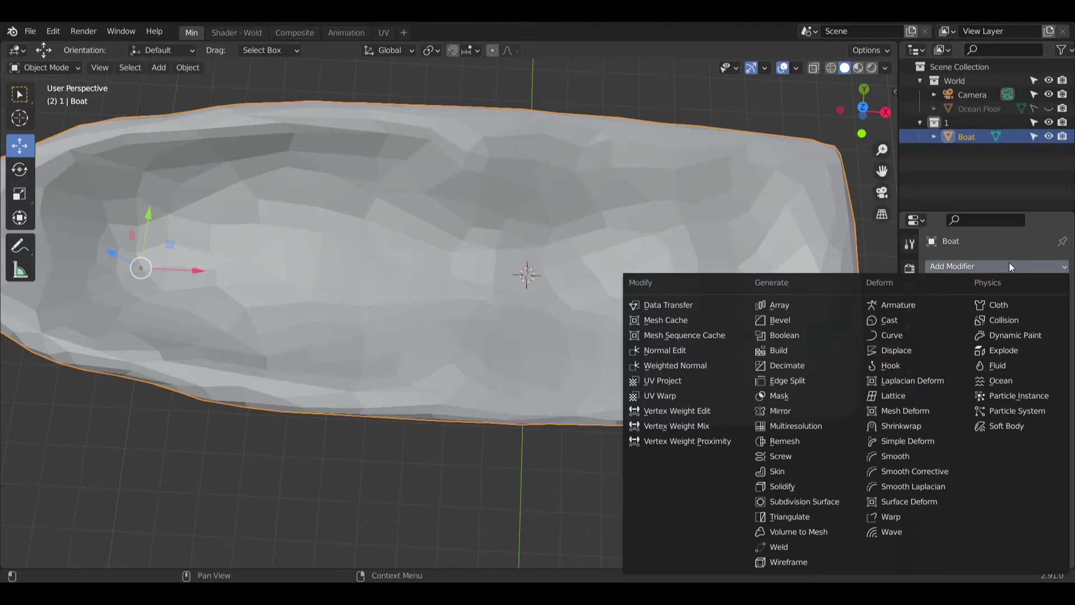
left_click(799, 414)
scroll(693, 223, "down", 3)
middle_click_drag(892, 301, 697, 139)
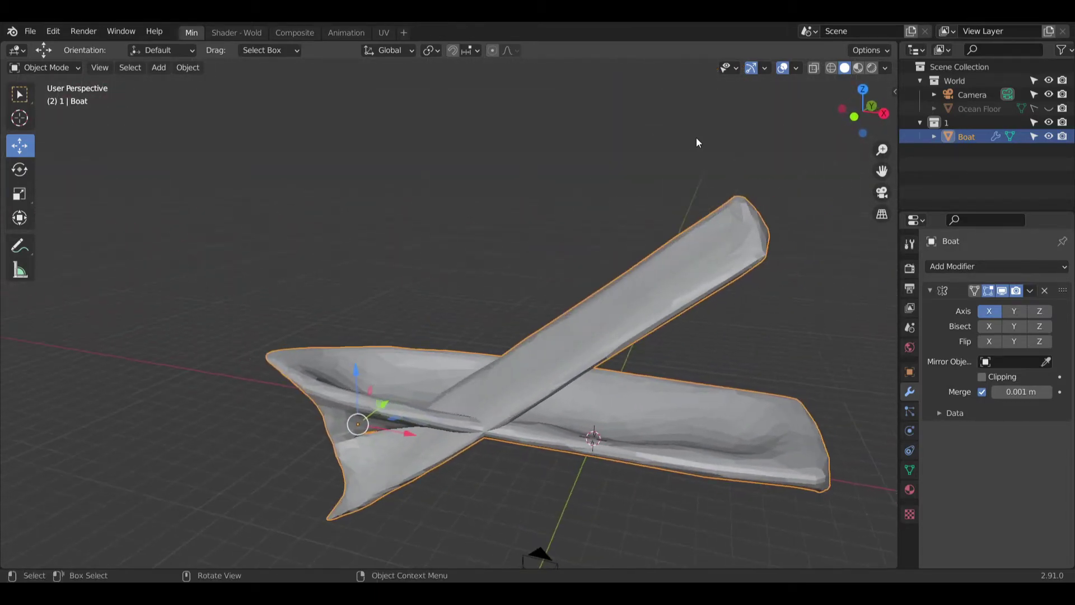
left_click(1008, 311)
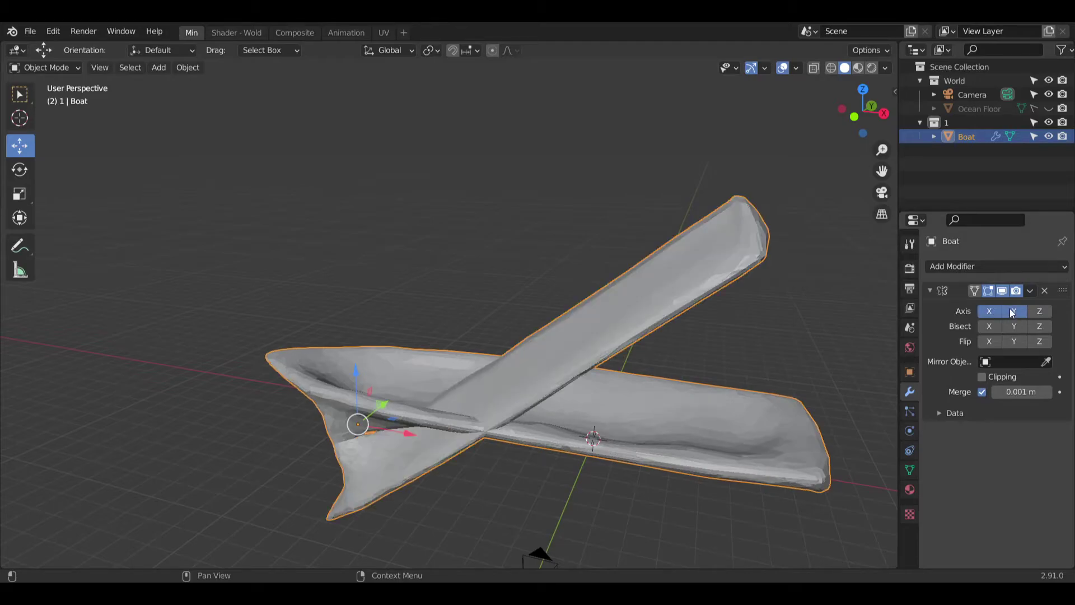
left_click(997, 311)
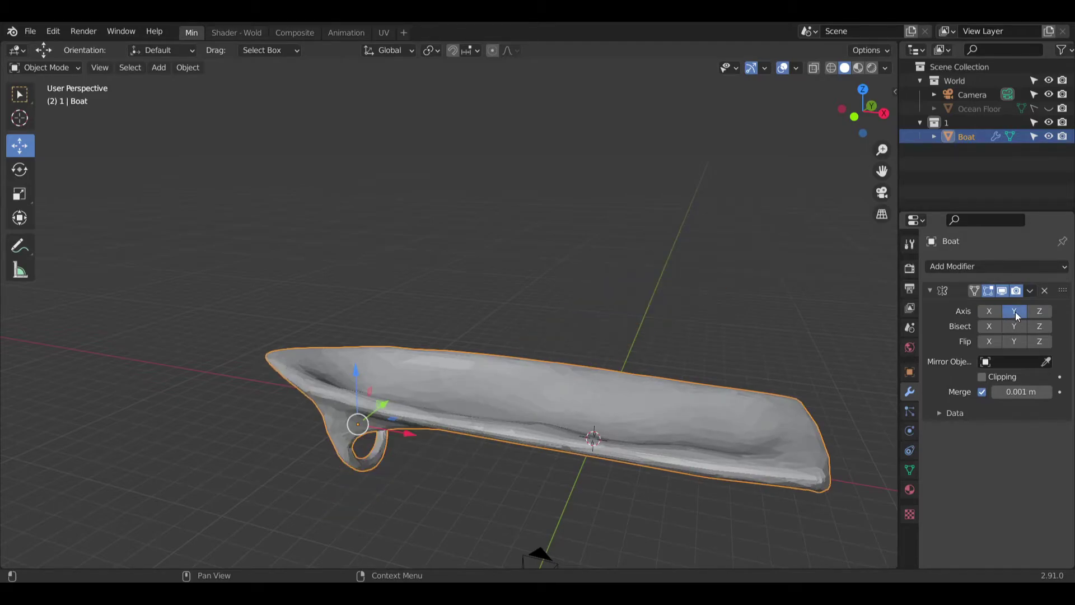
scroll(552, 465, "up", 6)
middle_click_drag(585, 396, 445, 357)
middle_click_drag(588, 360, 493, 360)
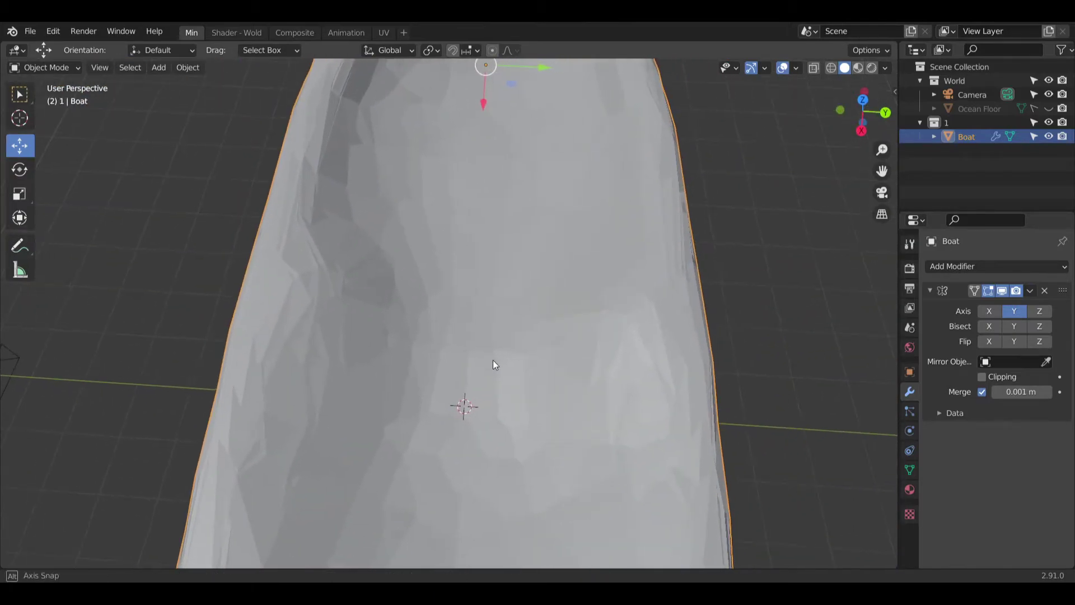
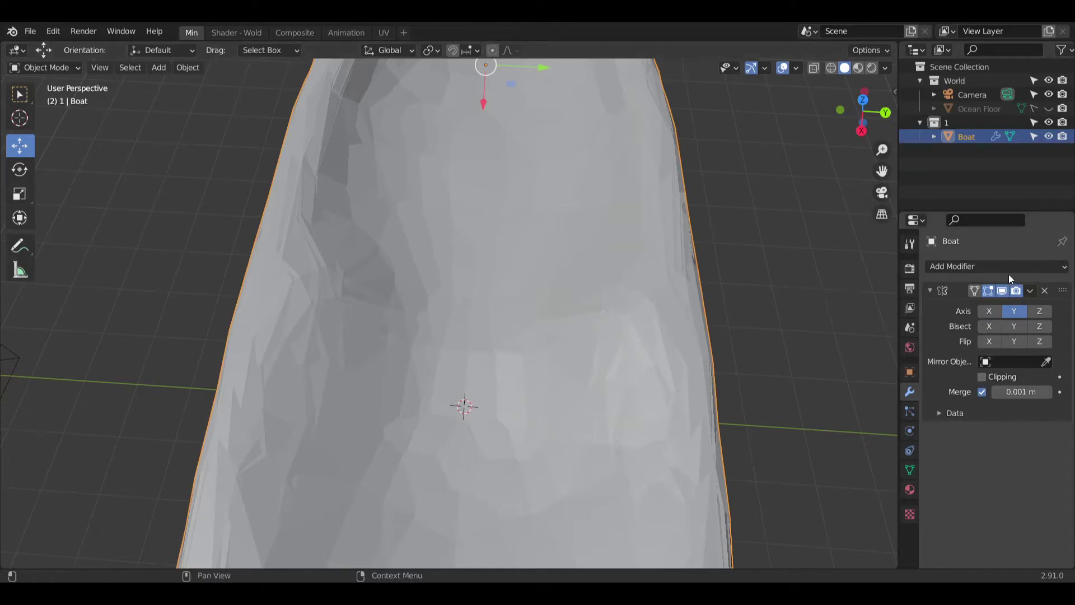
Step: Try applying the Mirror modifier to the boat and inspect its mesh in Edit Mode
left_click(1030, 290)
left_click(980, 310)
left_click(728, 259)
middle_click_drag(728, 258, 295, 405)
left_click(338, 368)
middle_click_drag(338, 367, 418, 330)
left_click(64, 69)
left_click(65, 98)
scroll(312, 228, "up", 5)
key("Tab")
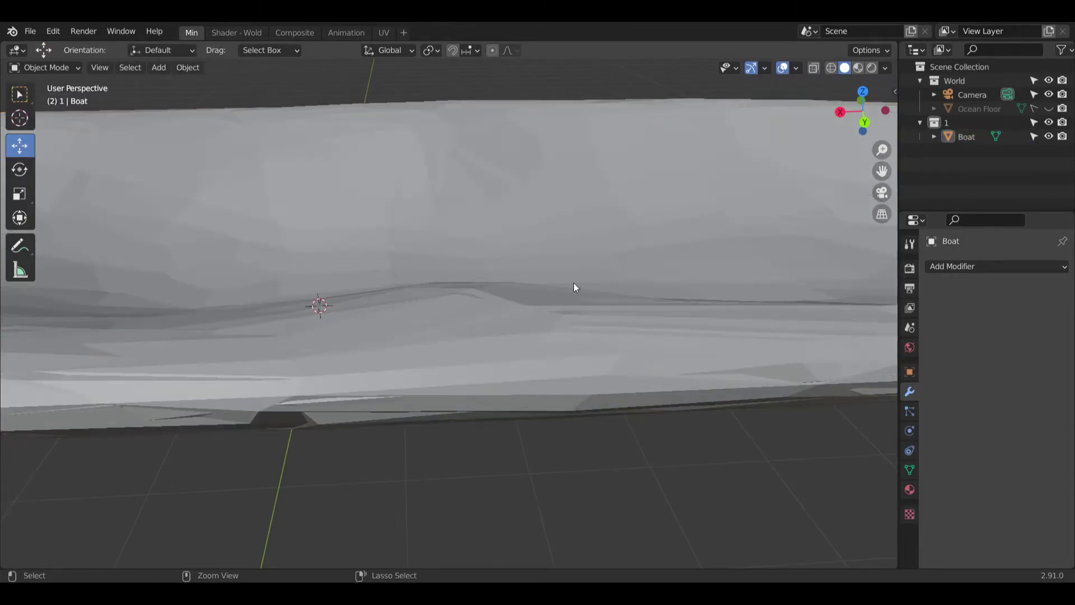
key("ctrl+shift+m")
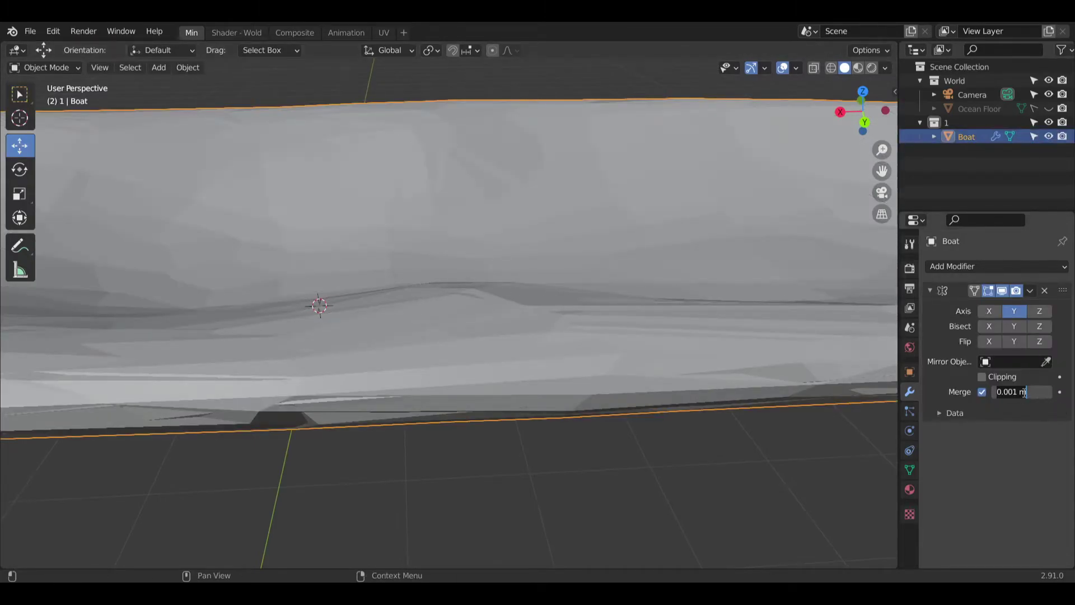
Step: Try Mirror merge distances of 0.001 m and 0.1 m on the boat
left_click(1025, 392)
key("BackSpace")
type(".001")
key("Return")
middle_click_drag(672, 515, 463, 449)
left_click(1014, 392)
type(".1")
key("Return")
middle_click_drag(523, 345, 565, 362)
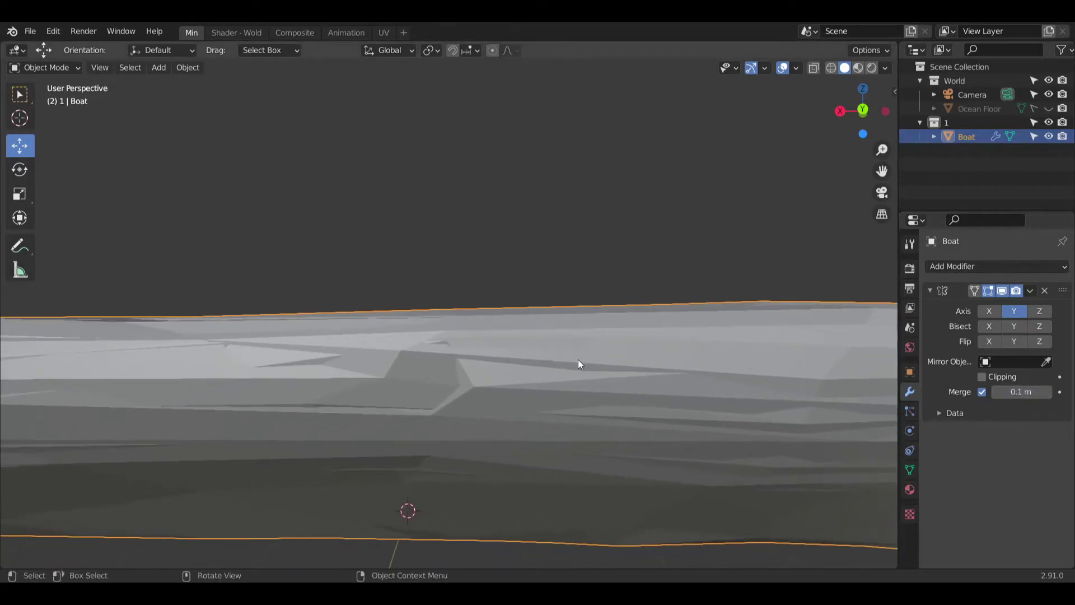
Step: Try a Mirror merge distance of 1 m and inspect the hull and ring
middle_click_drag(492, 404, 538, 432)
left_click(1021, 391)
type("1")
key("Return")
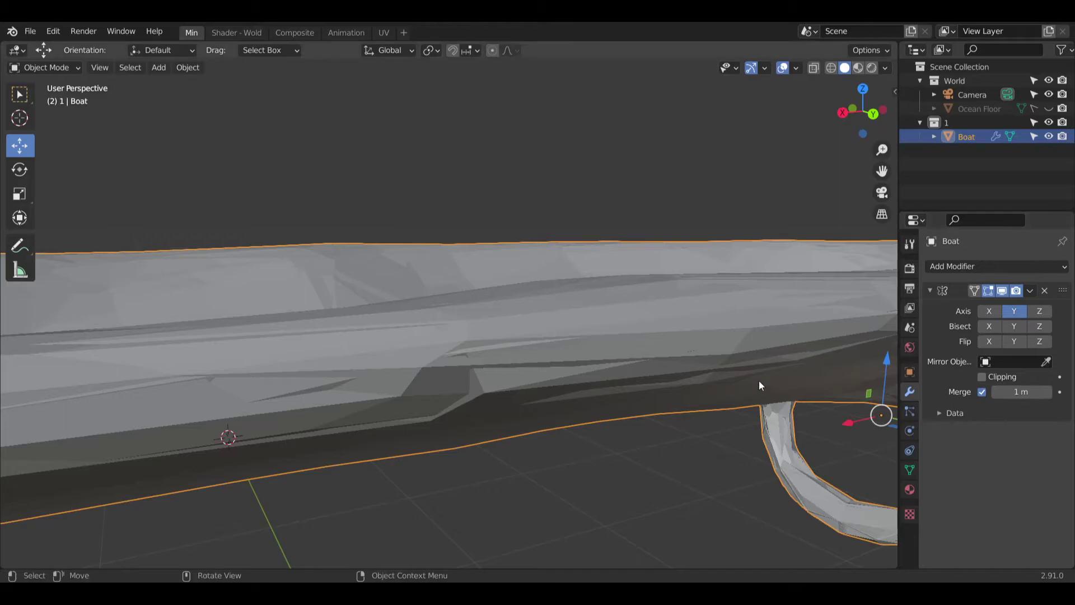
middle_click_drag(765, 387, 750, 386, "shift")
middle_click_drag(786, 443, 700, 437, "shift")
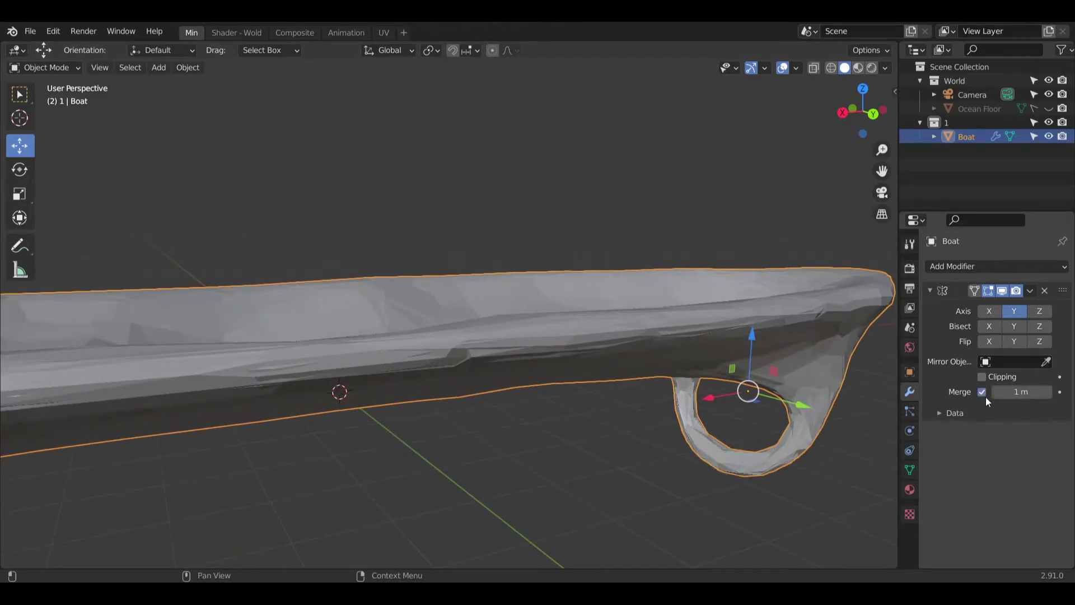
scroll(683, 444, "up", 6)
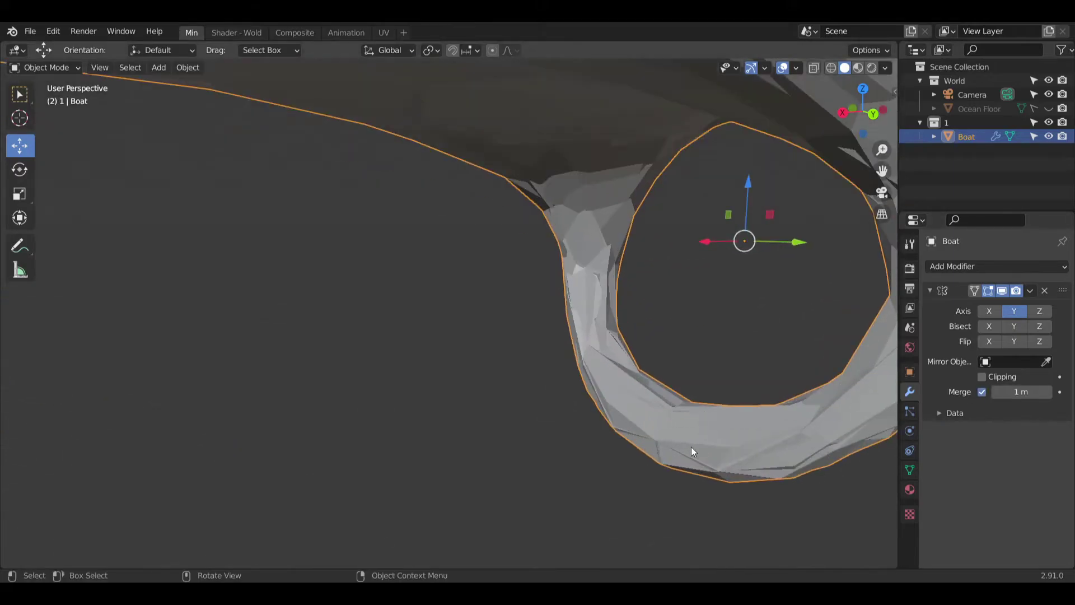
Step: Set the Mirror modifier's merge distance to 2 m
scroll(778, 443, "down", 8)
middle_click_drag(768, 425, 675, 422, "shift")
left_click(1050, 391)
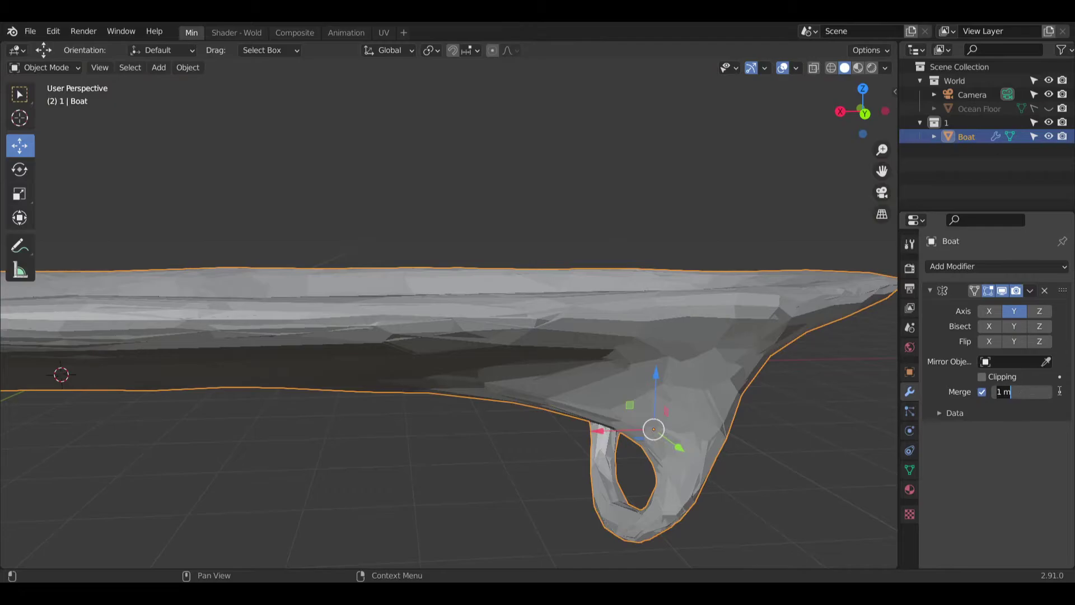
type("2")
key("Return")
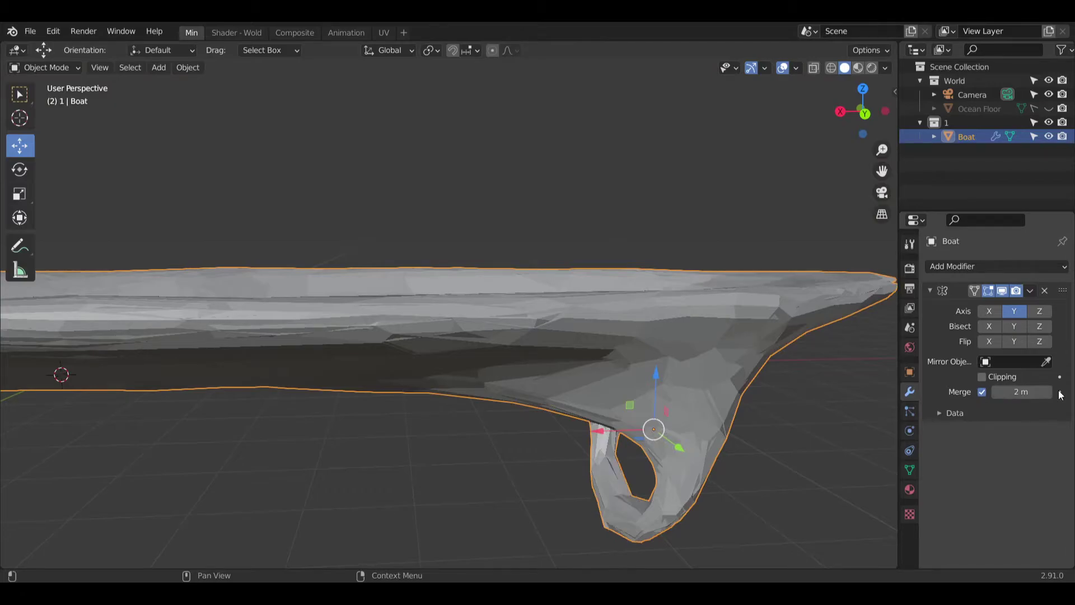
Step: Check the boat's merged mirror result from the stern and remove its Mirror modifier
middle_click_drag(787, 357, 556, 343)
scroll(607, 403, "up", 5)
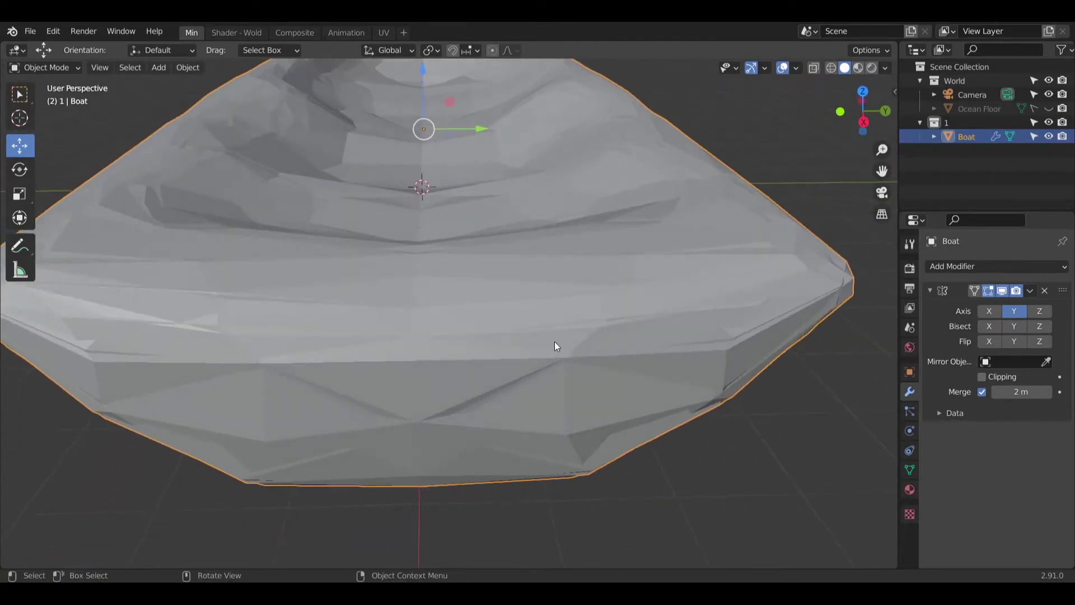
middle_click_drag(517, 298, 504, 347)
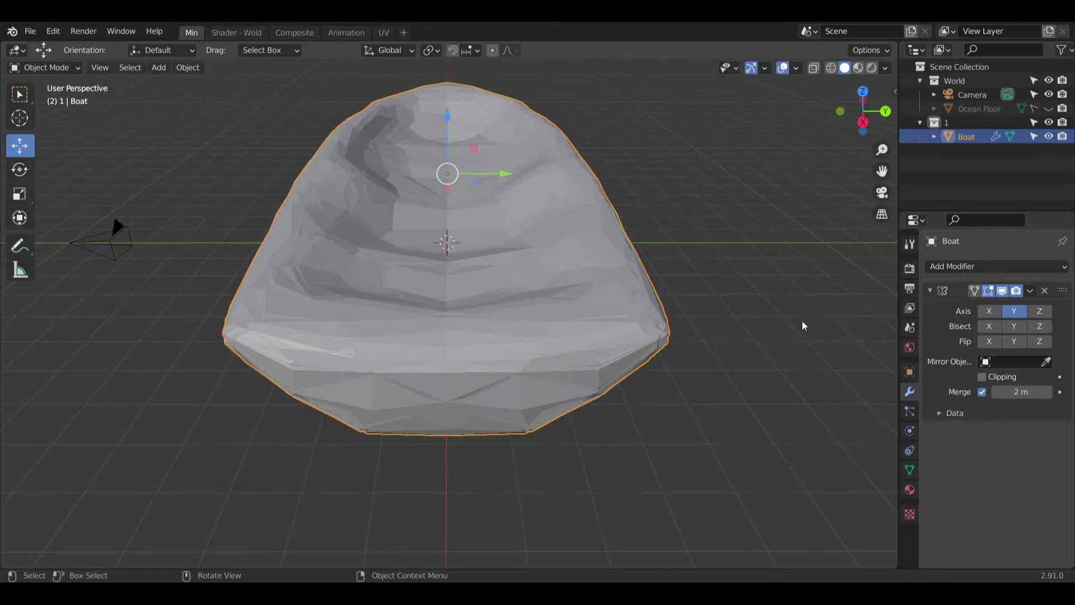
left_click(1046, 291)
middle_click_drag(732, 264, 977, 298)
left_click(1028, 267)
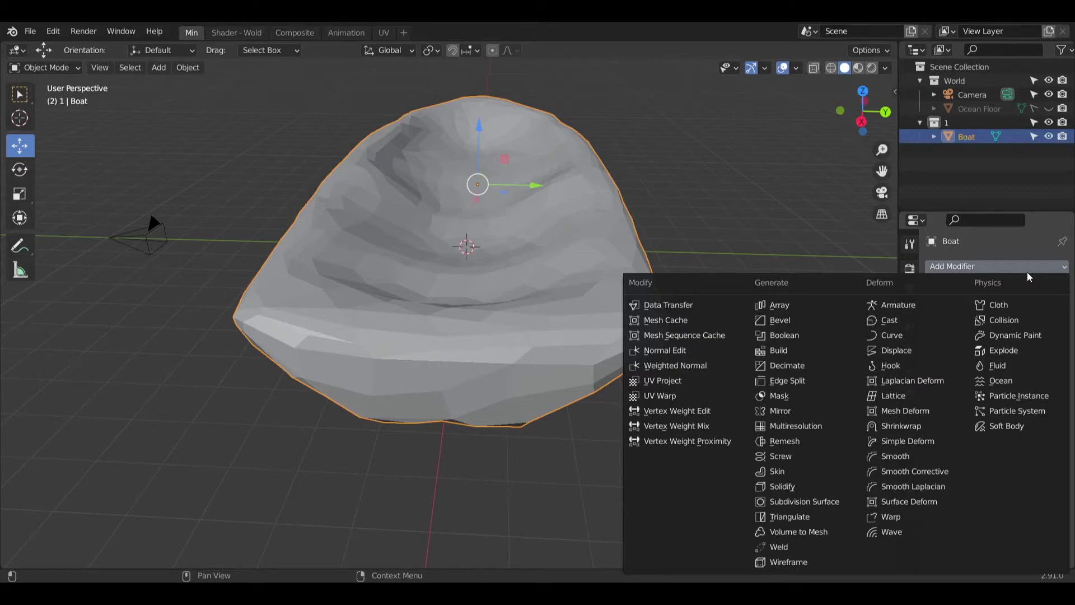
middle_click_drag(720, 201, 345, 145)
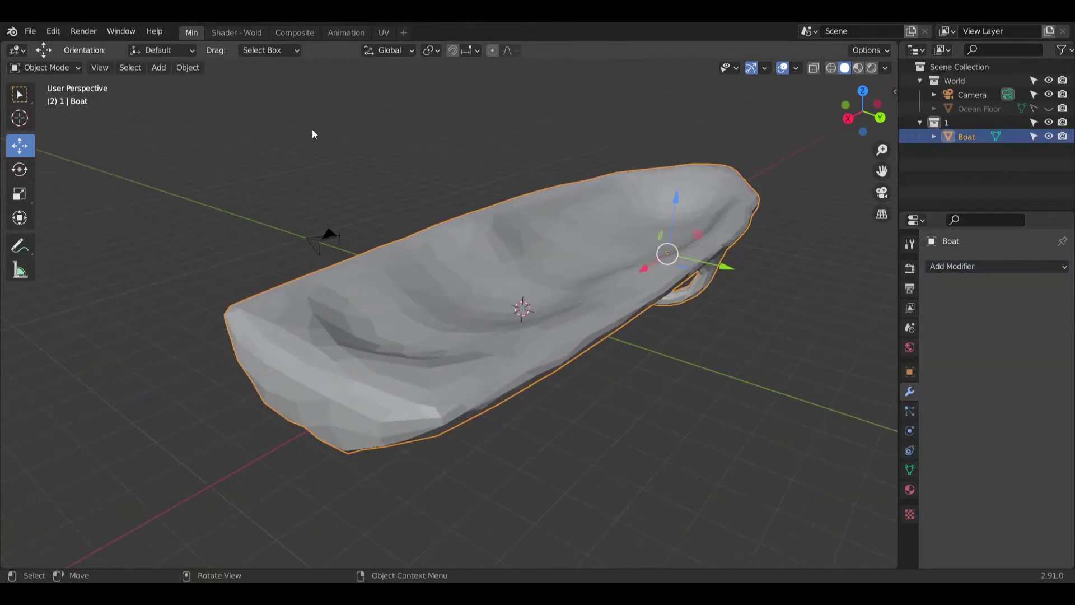
Step: Examine the boat's mesh topology in Edit Mode from several sides, return to Object Mode and deselect the boat
left_click(72, 67)
left_click(76, 92)
middle_click_drag(739, 324, 343, 141)
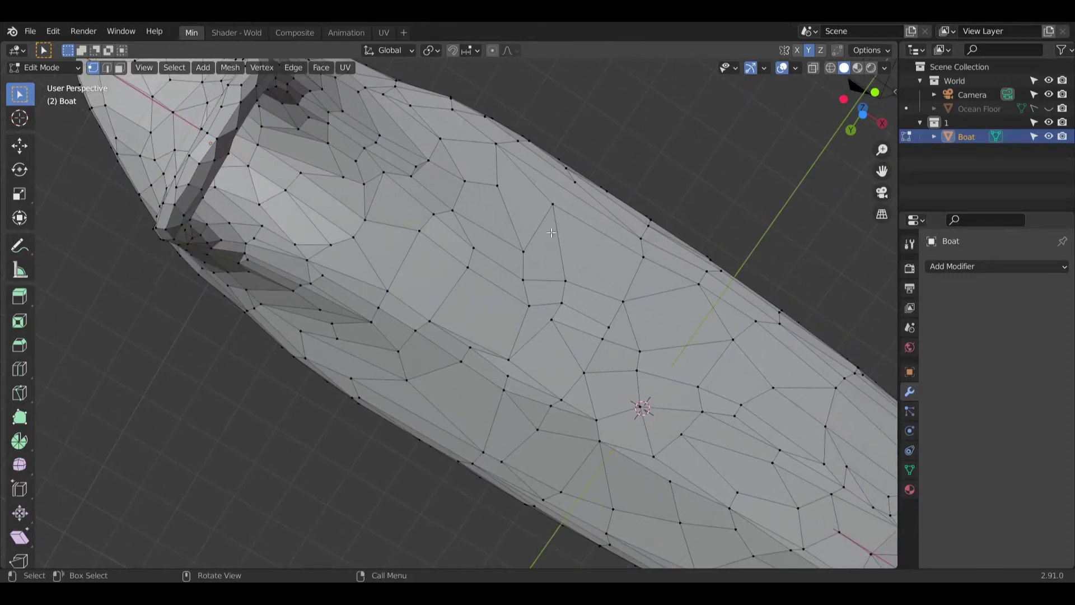
scroll(536, 221, "down", 5)
middle_click_drag(469, 310, 573, 267)
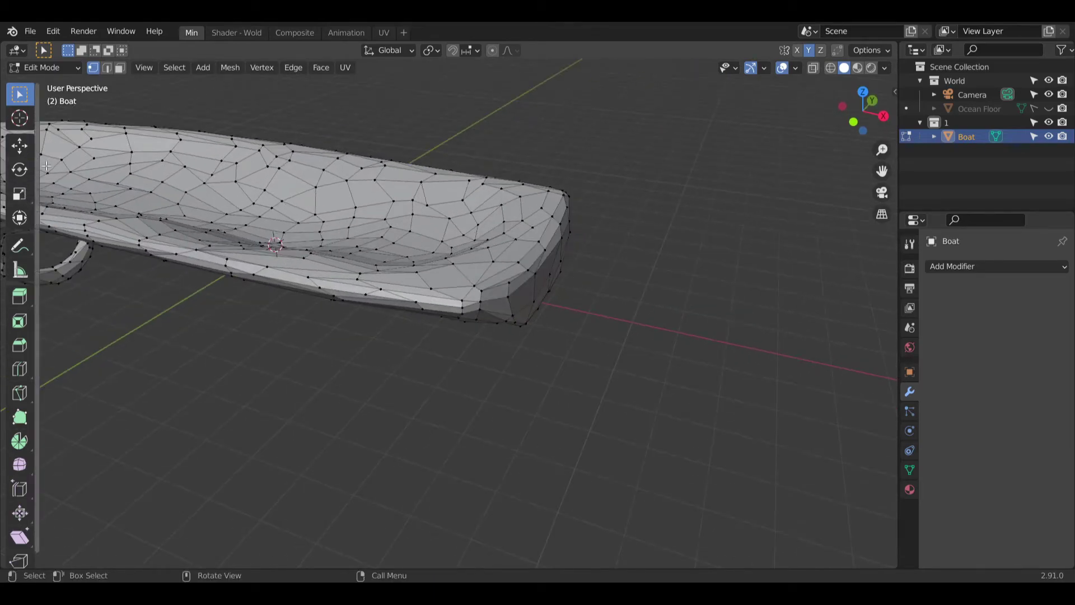
left_click(53, 67)
left_click(34, 80)
left_click(307, 355)
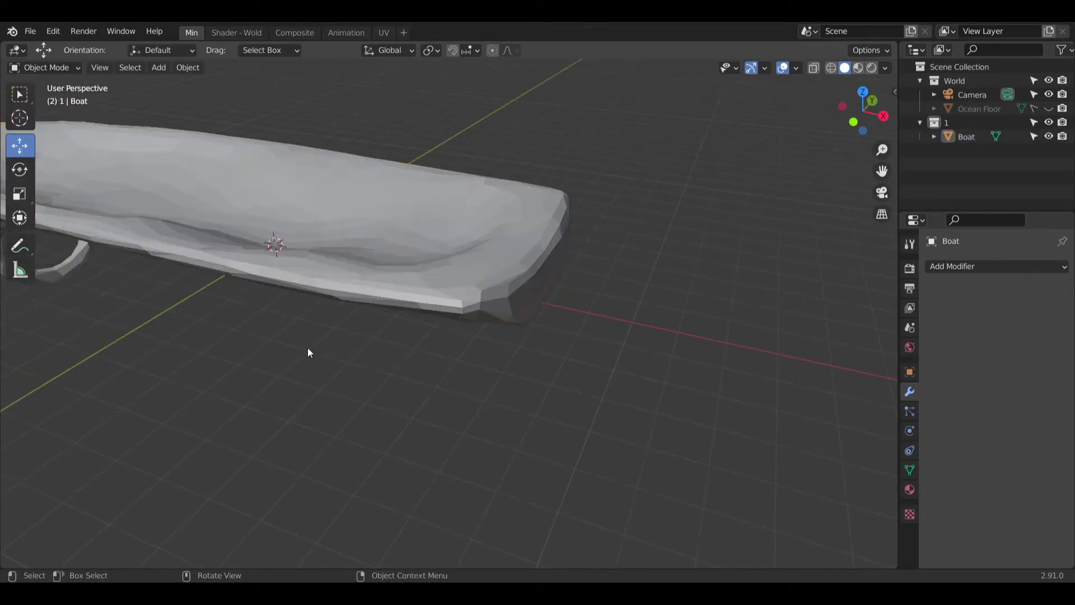
middle_click_drag(300, 334, 417, 297)
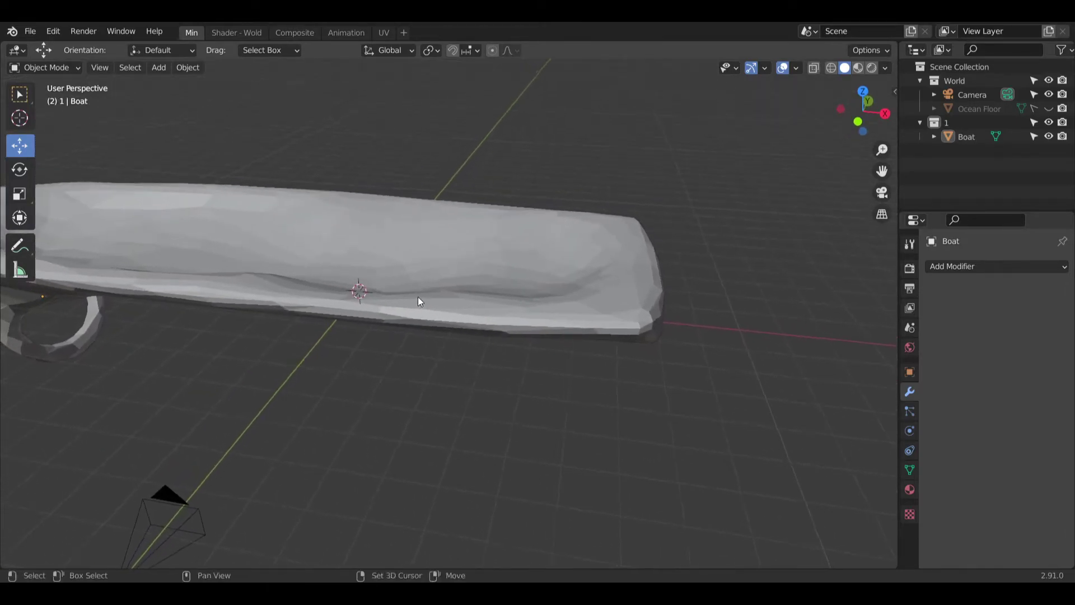
Step: Add a cube, place it just behind the boat's stern and raise it about 0.96 m
left_click(159, 69)
mouse_move(169, 86)
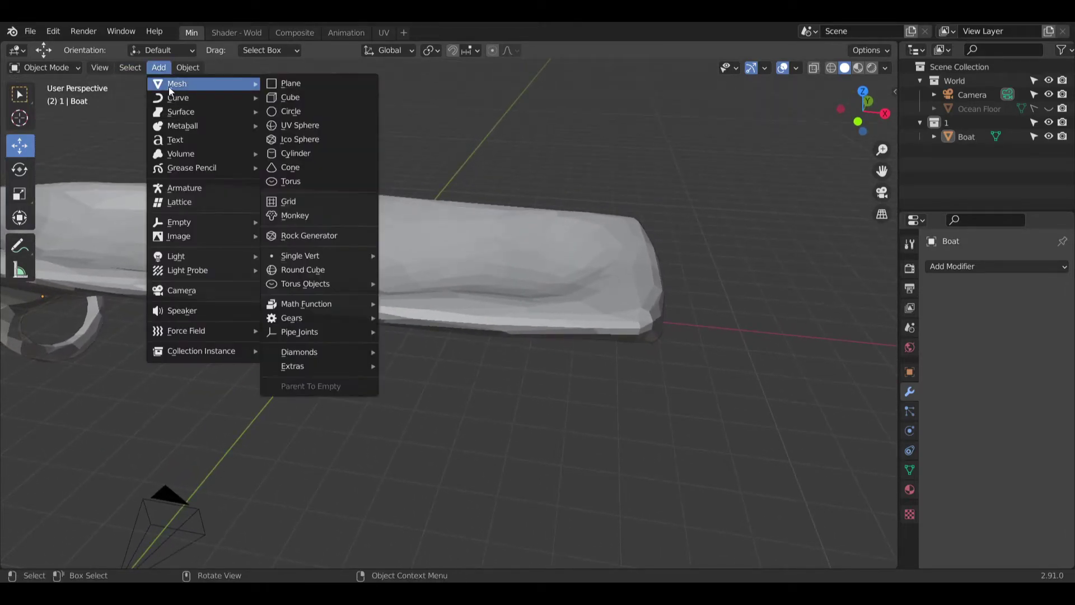
left_click(303, 97)
left_click_drag(411, 303, 750, 330)
middle_click_drag(837, 319, 697, 367)
left_click_drag(671, 307, 648, 276)
middle_click_drag(648, 276, 314, 336)
scroll(649, 338, "up", 3)
Step: Scale the cube along Y into a thin upright plate and shift it about -0.51 m along Y
left_click(22, 195)
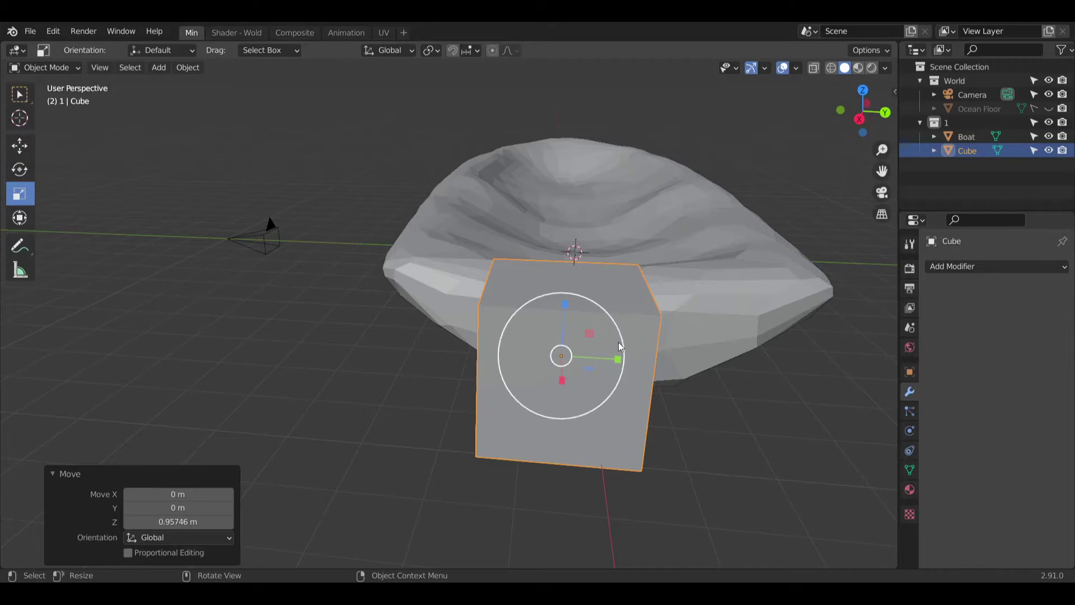
left_click_drag(620, 358, 566, 355)
middle_click_drag(531, 415, 512, 377)
scroll(519, 188, "up", 5)
scroll(532, 192, "down", 5)
middle_click_drag(532, 192, 482, 405)
left_click(11, 144)
left_click_drag(549, 209, 499, 210)
middle_click_drag(499, 210, 614, 236)
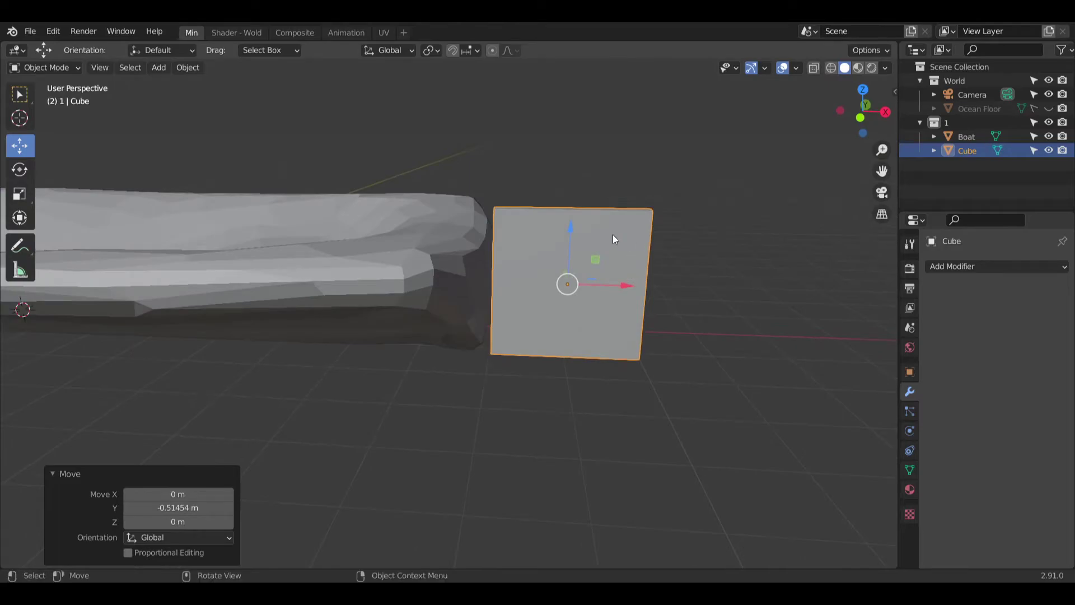
Step: Stretch the plate taller along Z and lower it about 0.53 m behind the stern
left_click(19, 193)
mouse_move(570, 231)
left_mouse_down()
mouse_move(570, 206)
mouse_move(573, 215)
left_mouse_up()
left_click(19, 146)
mouse_move(595, 275)
middle_mouse_down()
mouse_move(605, 243)
mouse_move(603, 264)
middle_mouse_up()
left_click_drag(564, 223, 566, 261)
middle_click_drag(566, 261, 290, 235)
middle_click_drag(360, 202, 504, 291)
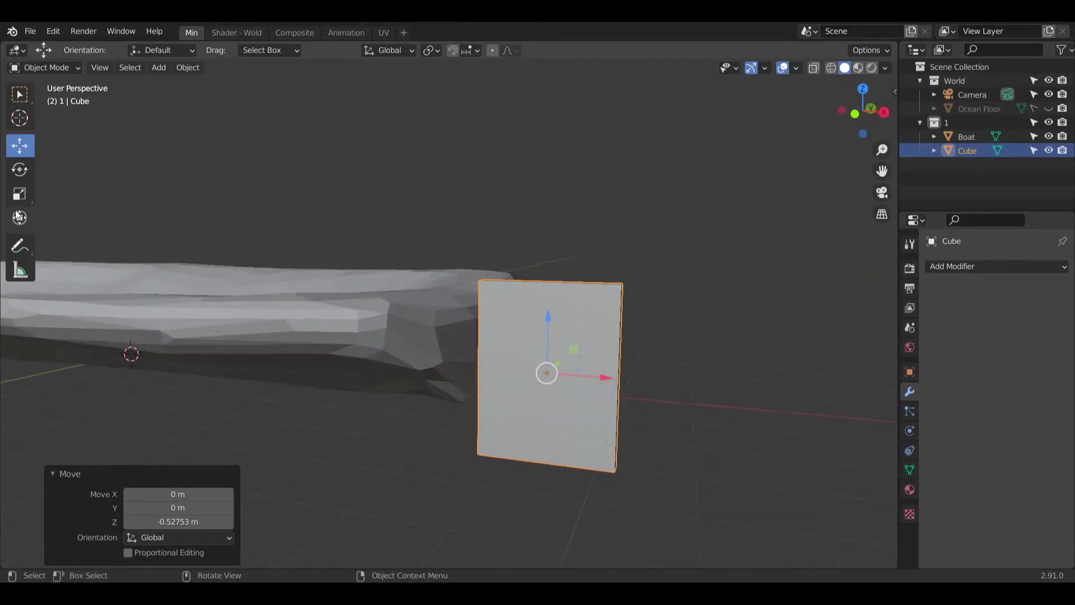
Step: Scale the plate along Z by about 1.67 and lower it about 0.89 m
left_click(19, 193)
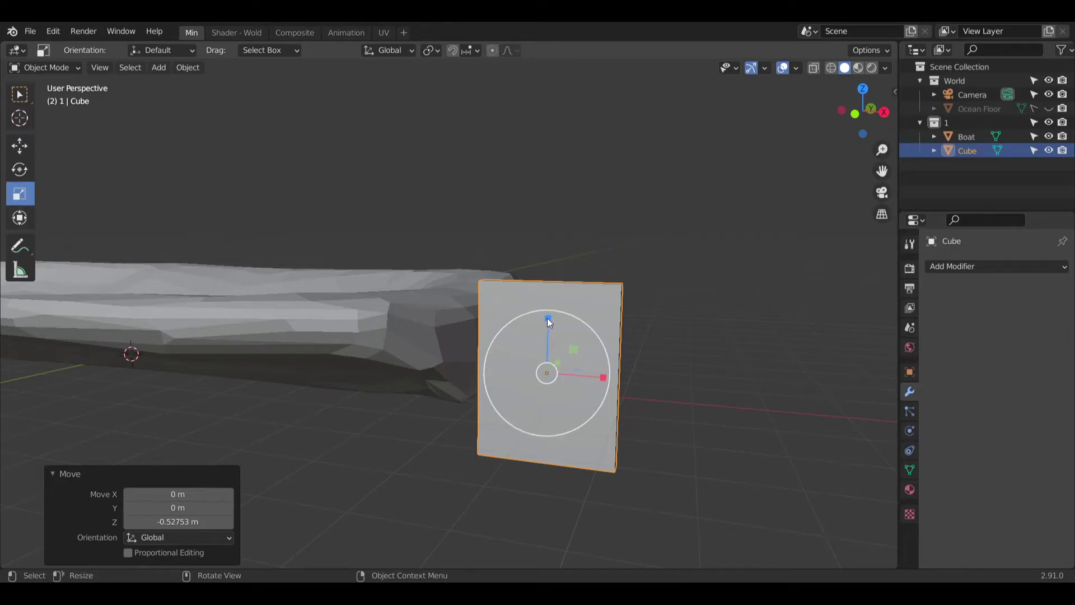
left_click_drag(548, 318, 553, 278)
middle_click_drag(553, 278, 536, 230)
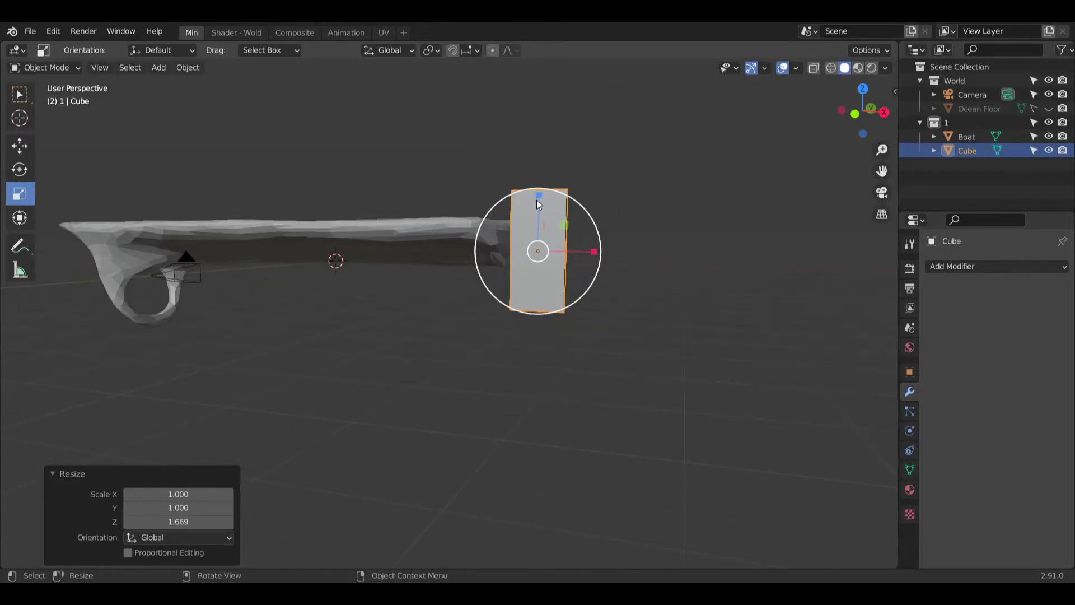
left_click_drag(537, 194, 541, 227)
left_click(19, 146)
middle_click_drag(493, 280, 523, 277)
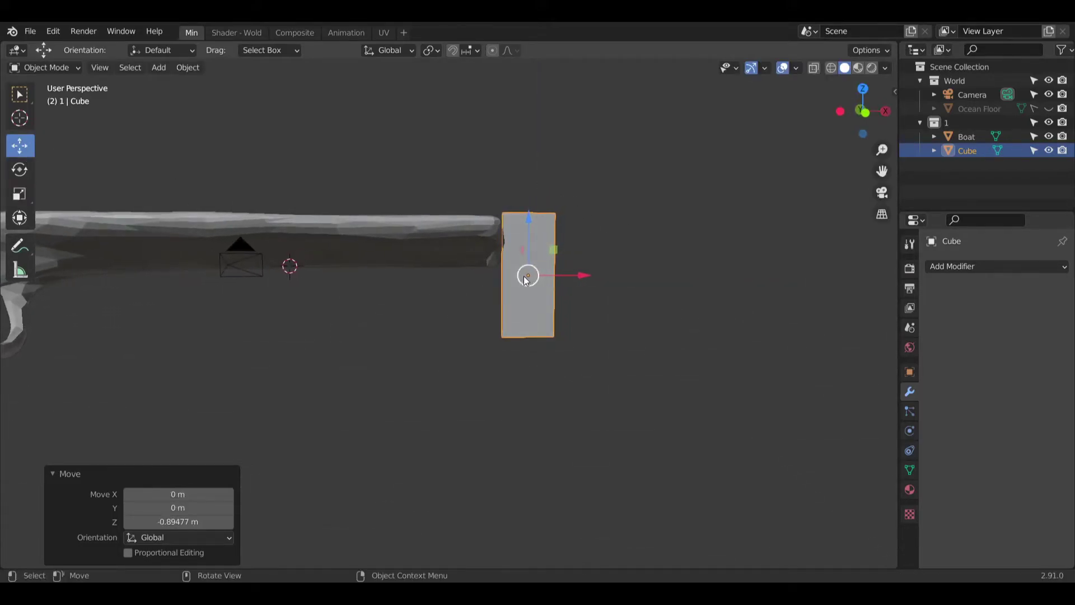
middle_click_drag(324, 292, 463, 317)
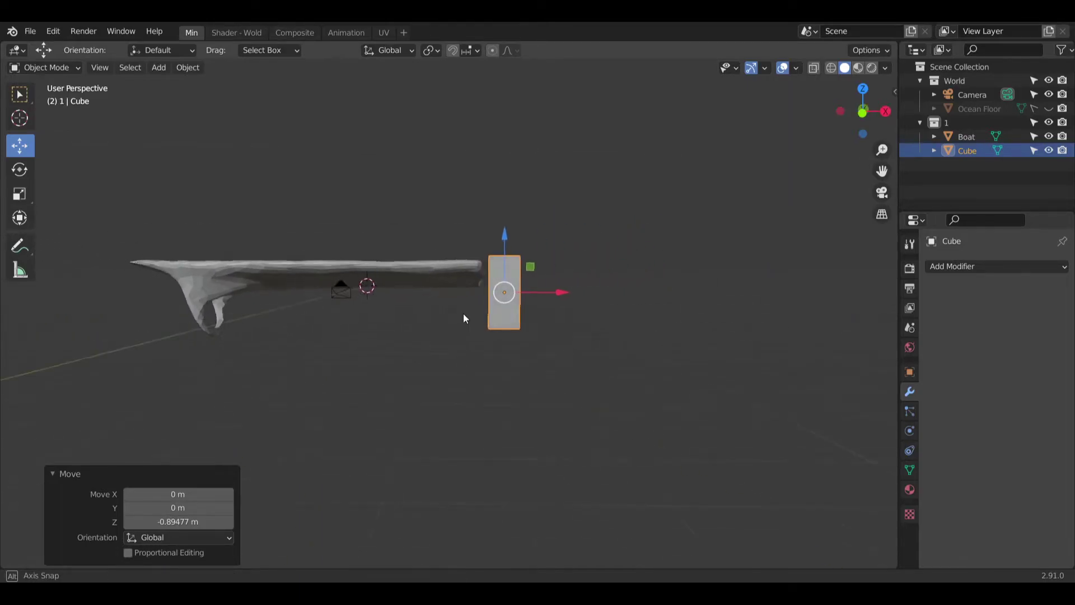
scroll(499, 302, "up", 5)
middle_click_drag(531, 286, 399, 340)
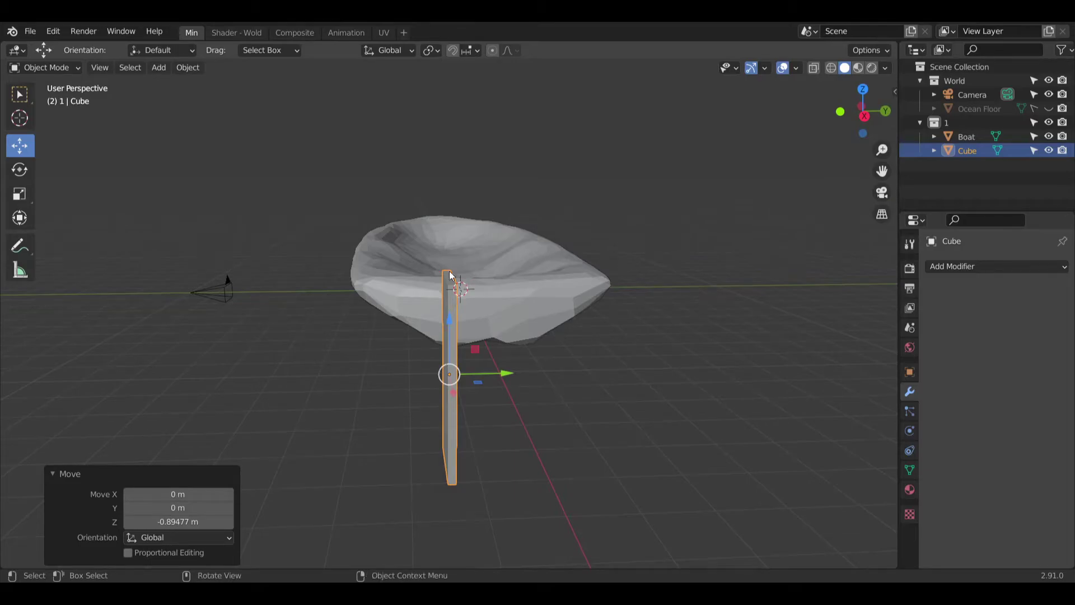
Step: Add a Mirror modifier to the plate on the Y axis only, with Boat as the mirror object
left_click(992, 266)
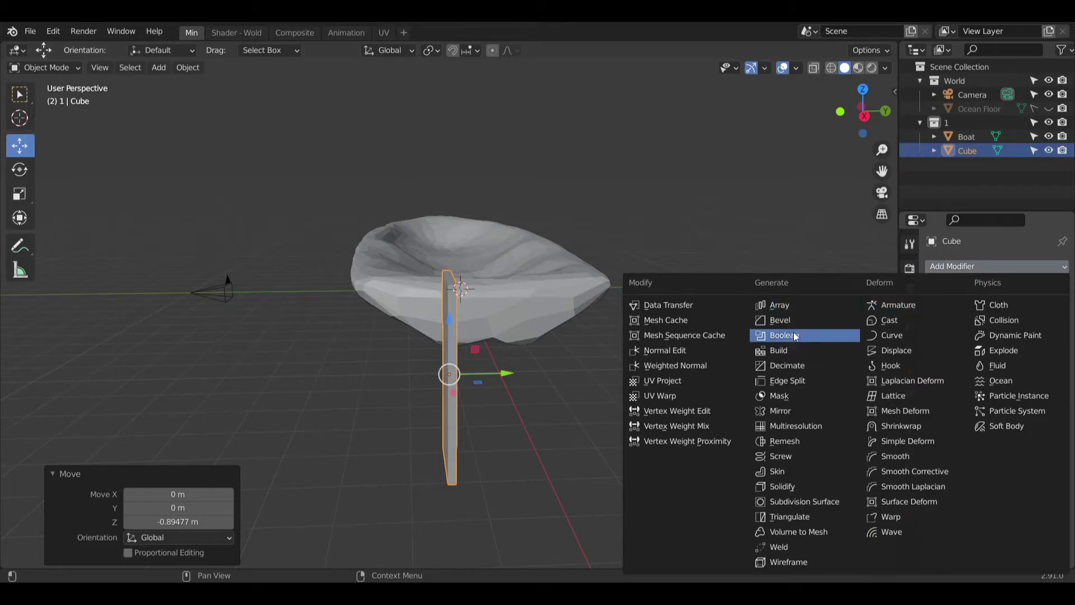
left_click(781, 410)
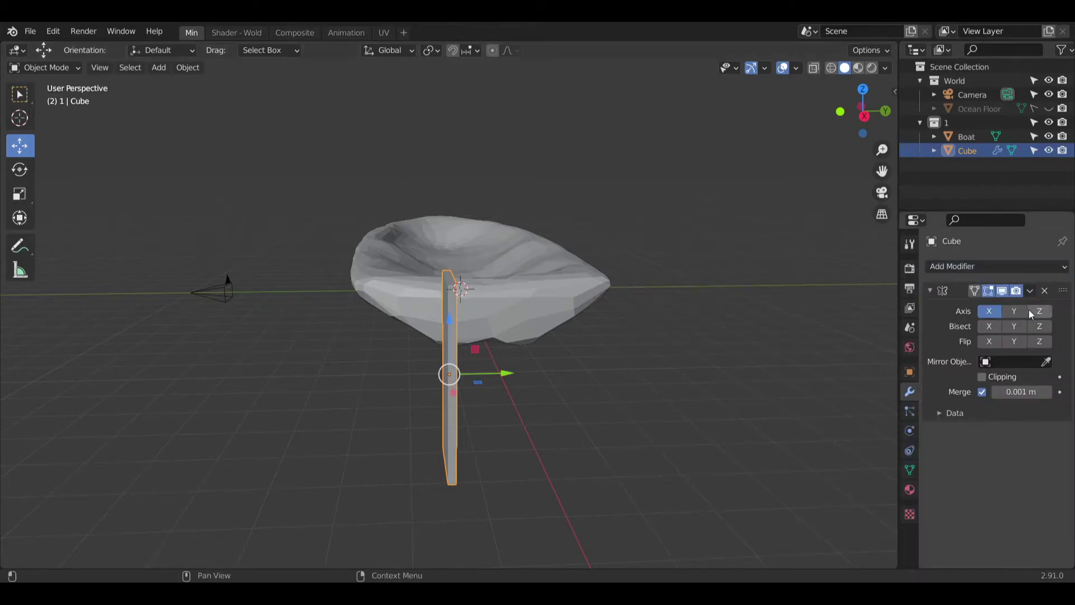
left_click(997, 311)
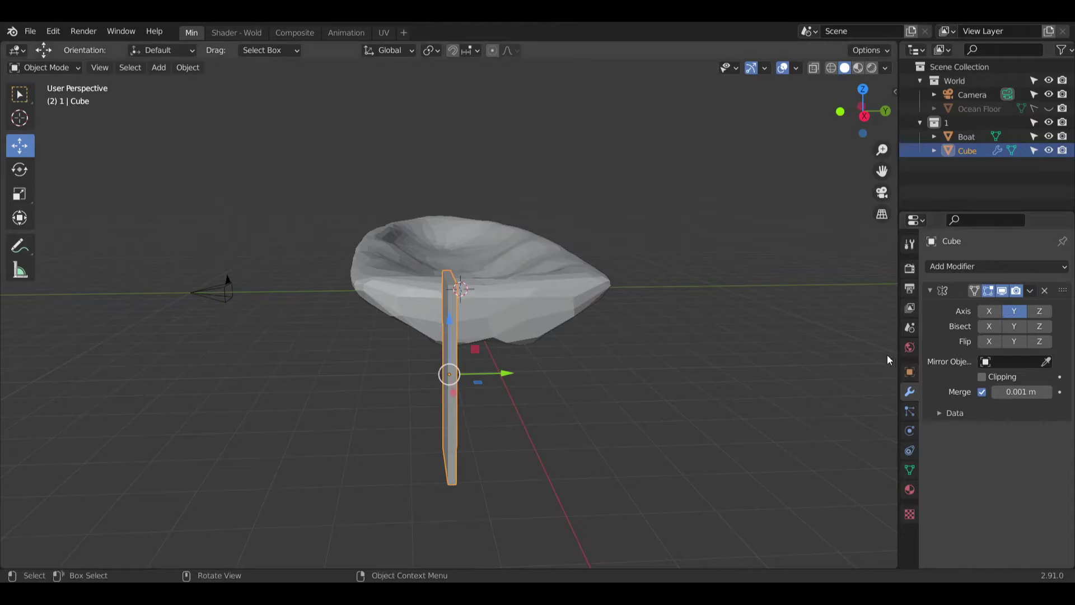
middle_click_drag(538, 364, 409, 392)
left_click(1013, 362)
left_click(930, 382)
scroll(506, 392, "up", 4)
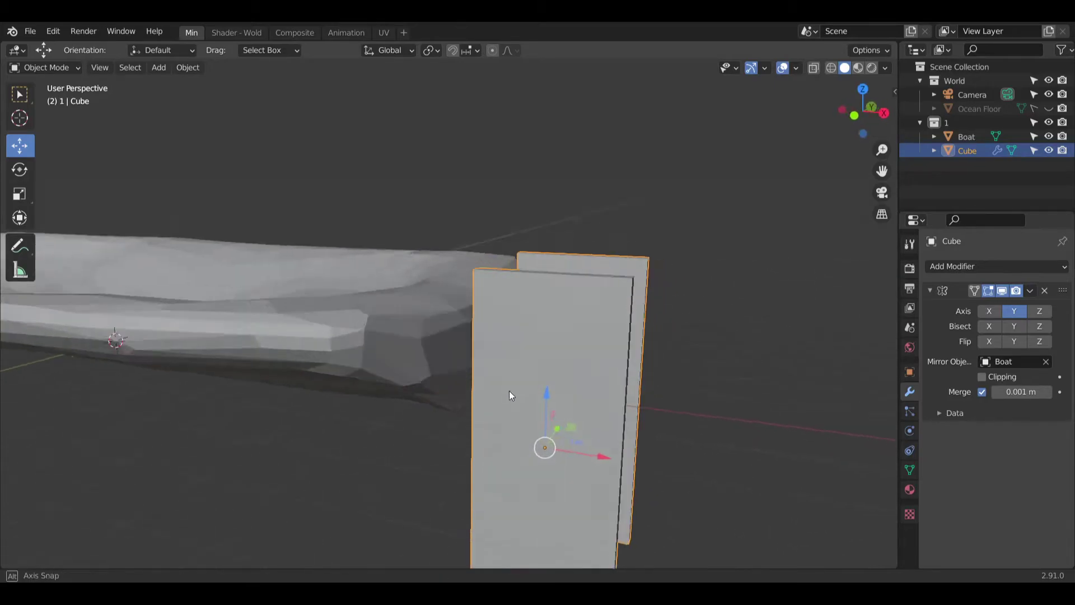
middle_click_drag(515, 436, 571, 364)
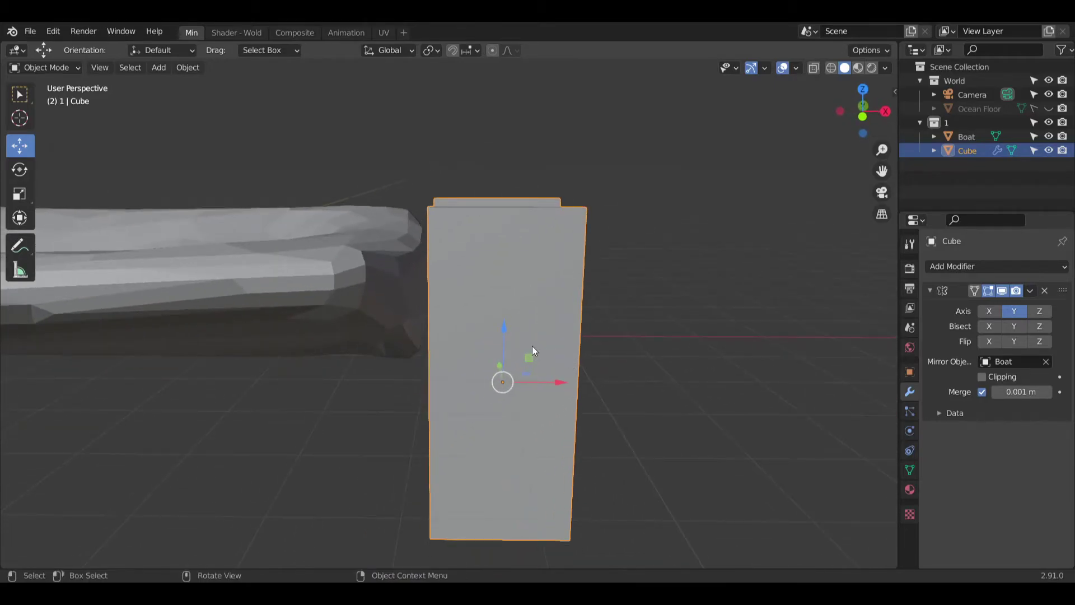
Step: In Edit Mode, add one horizontal loop cut slightly above the plate's middle with a slide factor of about -0.205
left_click(45, 67)
left_click(42, 97)
middle_click_drag(689, 274, 552, 327)
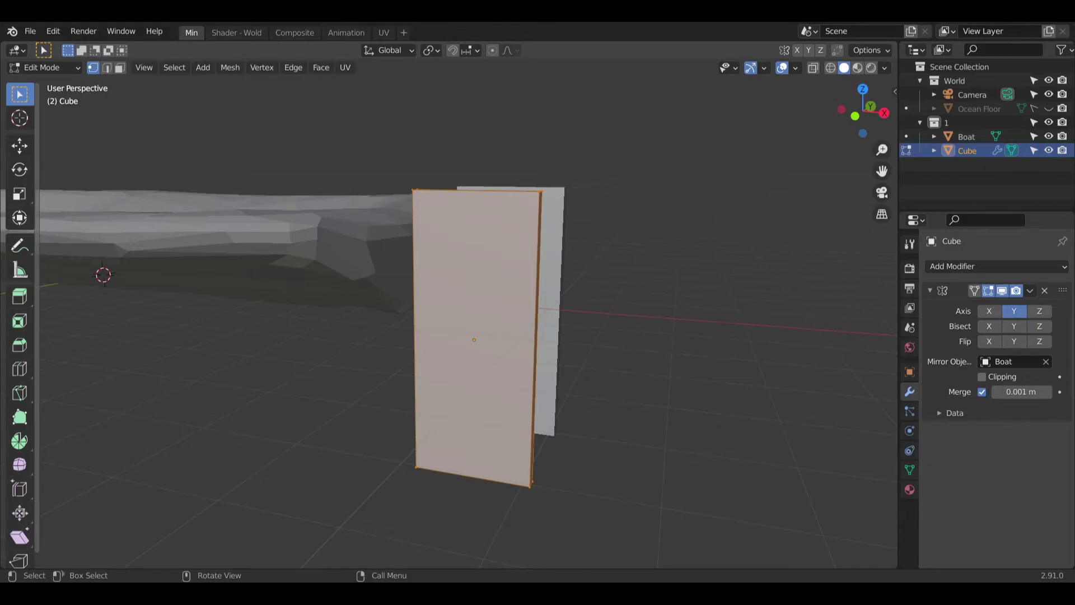
middle_click_drag(369, 459, 470, 403)
scroll(499, 355, "up", 3)
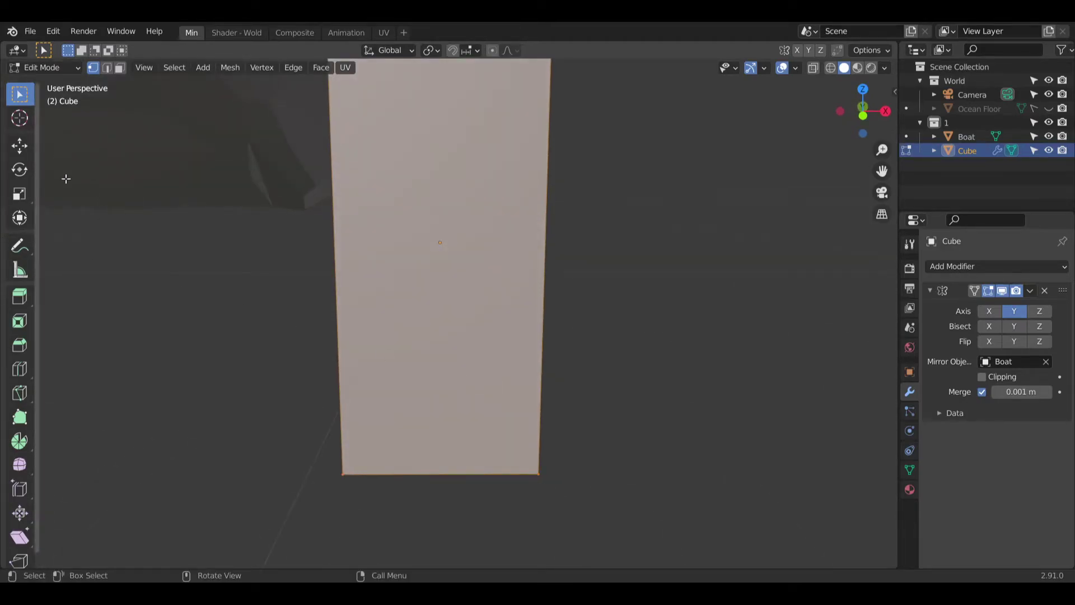
left_click(25, 374)
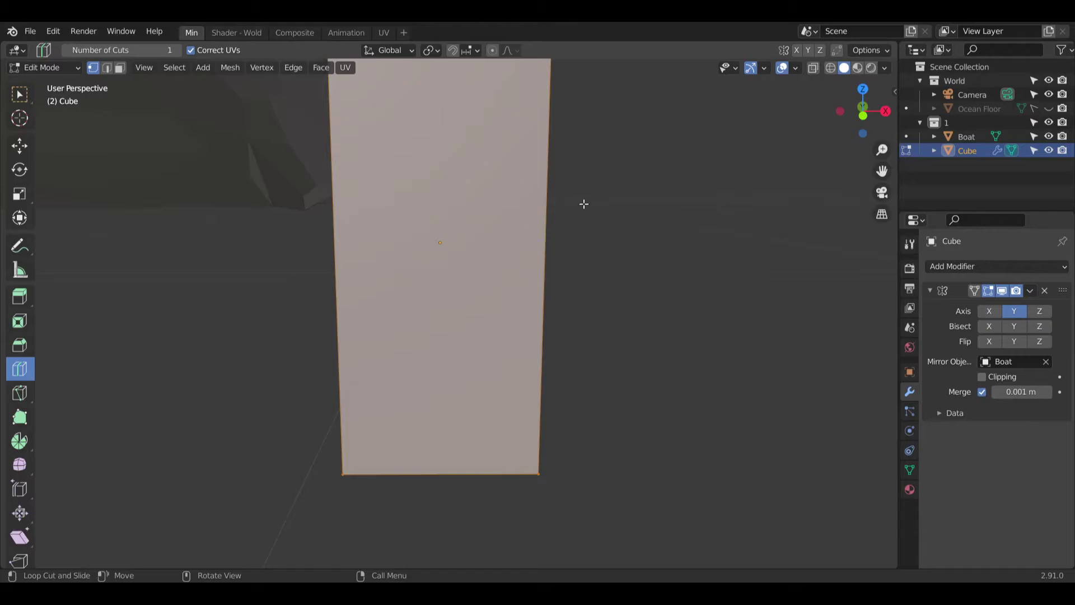
scroll(571, 216, "down", 2)
left_click_drag(571, 224, 587, 194)
middle_click_drag(593, 213, 492, 269)
key("w")
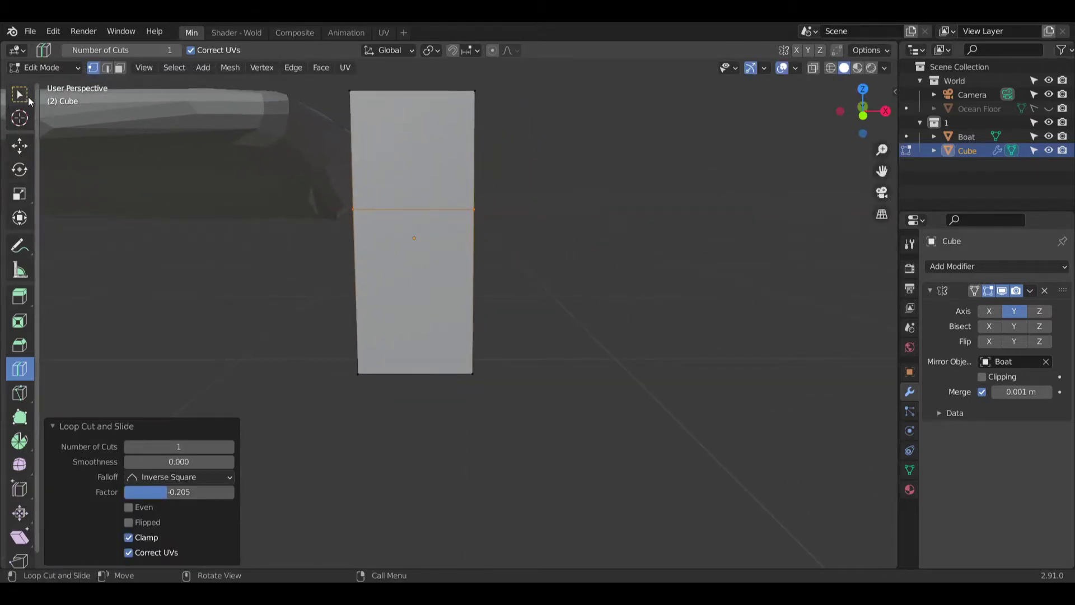
left_click(254, 350)
Step: Merge the plate's bottom corner vertices At Last on both sides, collapsing the boat-side corners into the outer ones
scroll(388, 360, "up", 2)
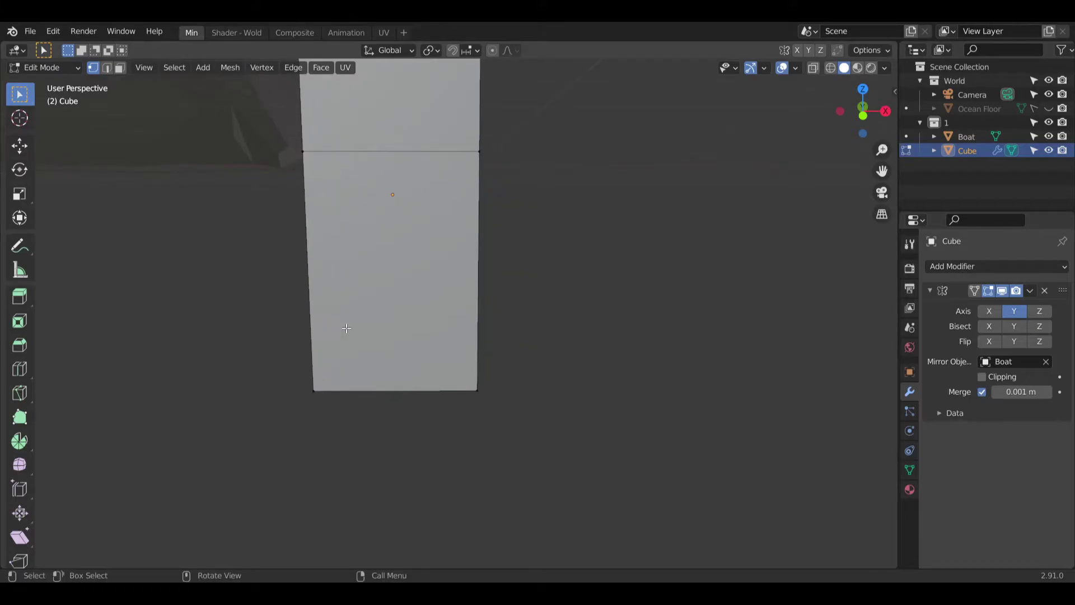
middle_click_drag(492, 408, 468, 401)
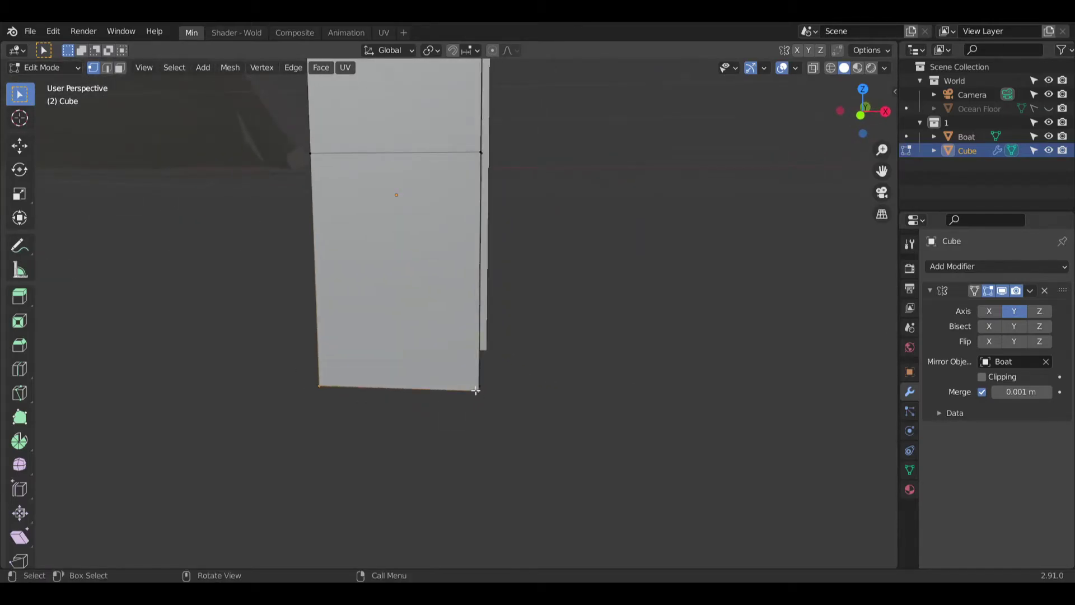
right_click(476, 390)
mouse_move(475, 391)
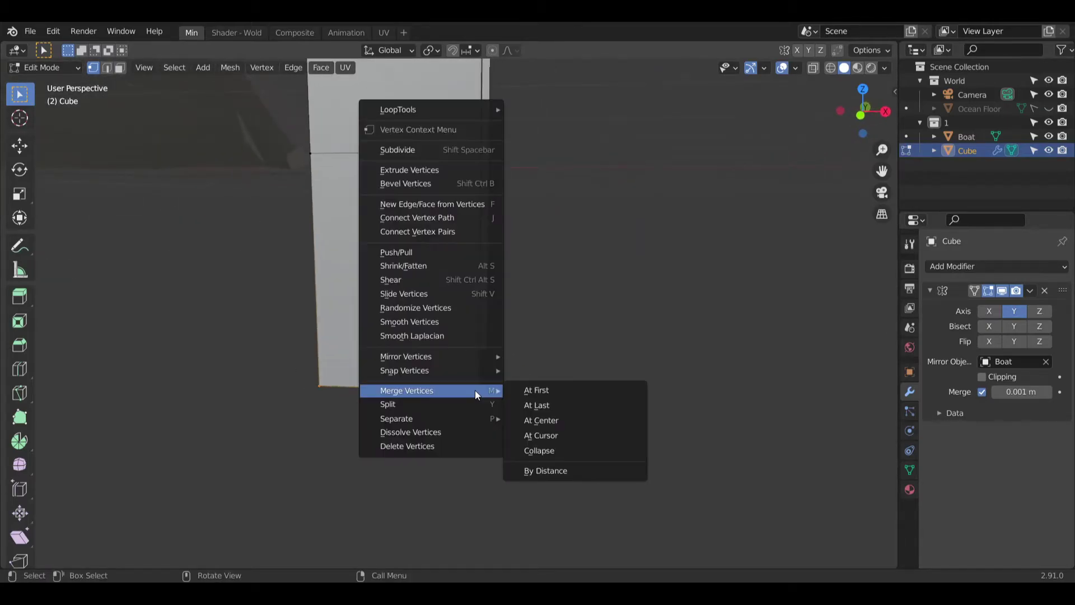
left_click(550, 406)
middle_click_drag(432, 406, 576, 427)
right_click(408, 419)
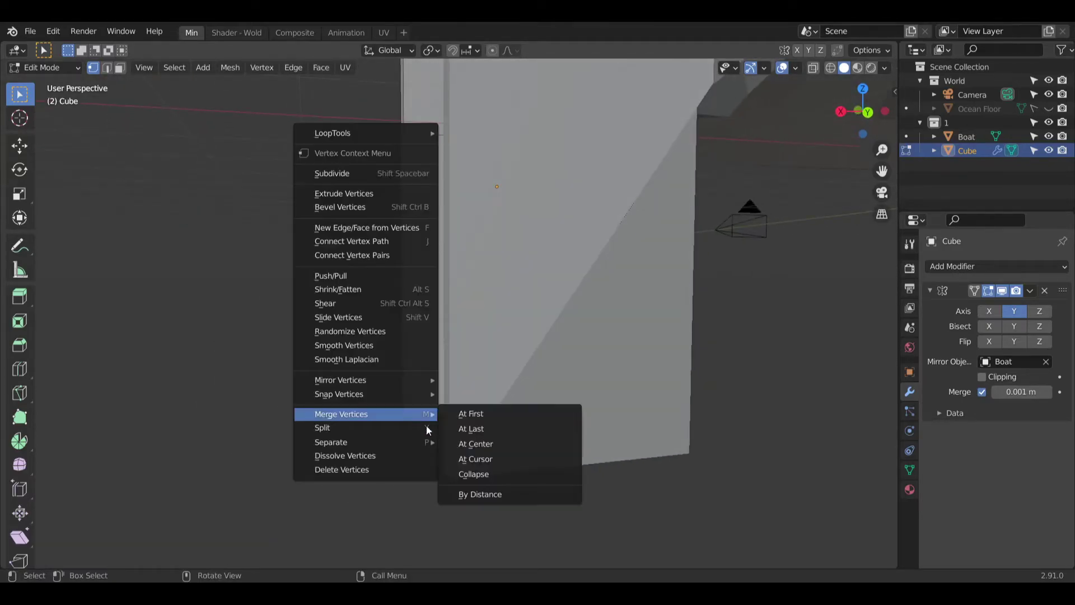
left_click(465, 426)
Step: Try bevelling the plate's sloped lower edge with a 0.839 m width, 4 segments and Clamp Overlap
middle_click_drag(432, 412, 488, 320)
left_click(107, 67)
left_click(370, 301)
middle_click_drag(370, 300, 300, 319)
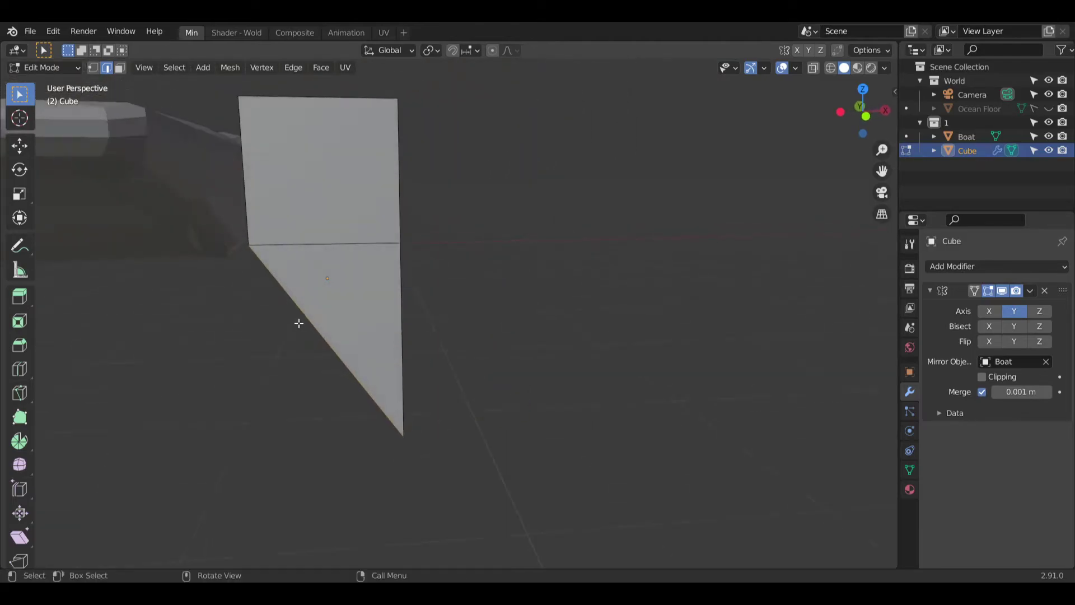
left_click(17, 347)
left_click_drag(290, 415, 212, 452)
left_click(129, 419)
middle_click_drag(305, 365, 411, 342, "shift")
left_click(230, 359)
left_click(229, 359)
left_click(229, 359)
scroll(511, 275, "up", 5)
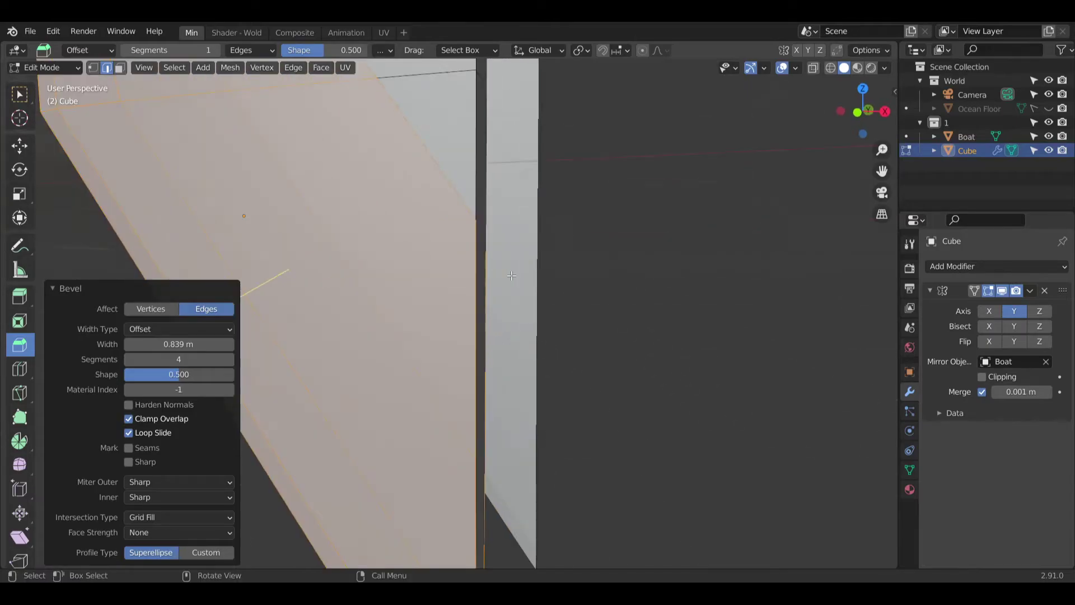
scroll(512, 275, "down", 5)
Step: Bevel the edges of the plate's sloped lower face with a width of about 0.28 m
middle_click_drag(512, 276, 362, 328)
left_click(121, 68)
middle_click_drag(361, 282, 307, 329)
key("ctrl+b")
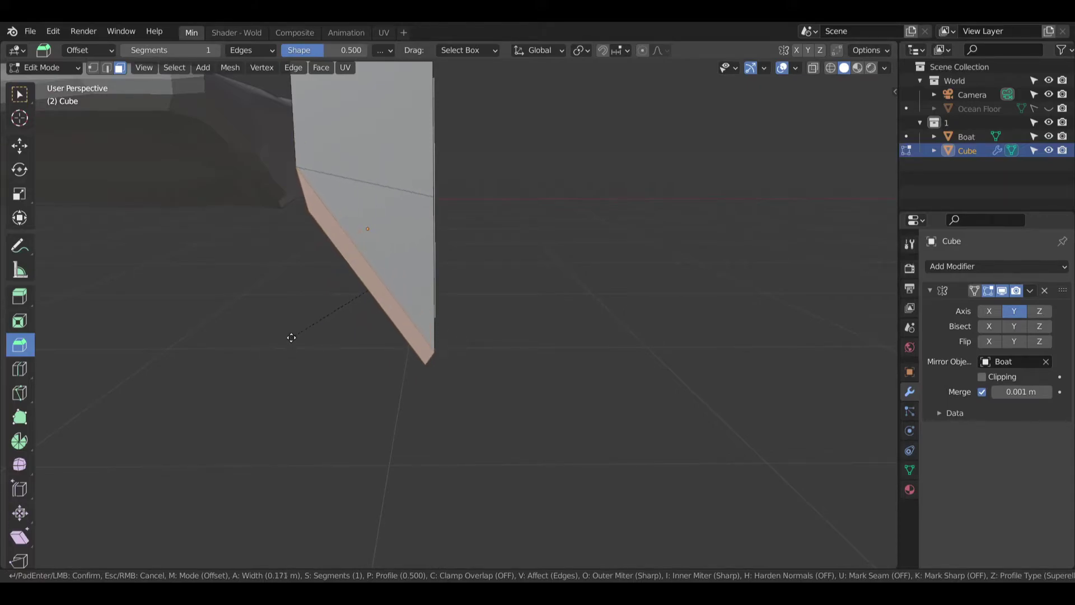
left_click(286, 325)
middle_click_drag(286, 325, 339, 396)
Step: Set the bevel to 4 segments and a width of about 0.733 m, with Clamp Overlap enabled
left_click(227, 361)
left_click(227, 361)
left_click(227, 361)
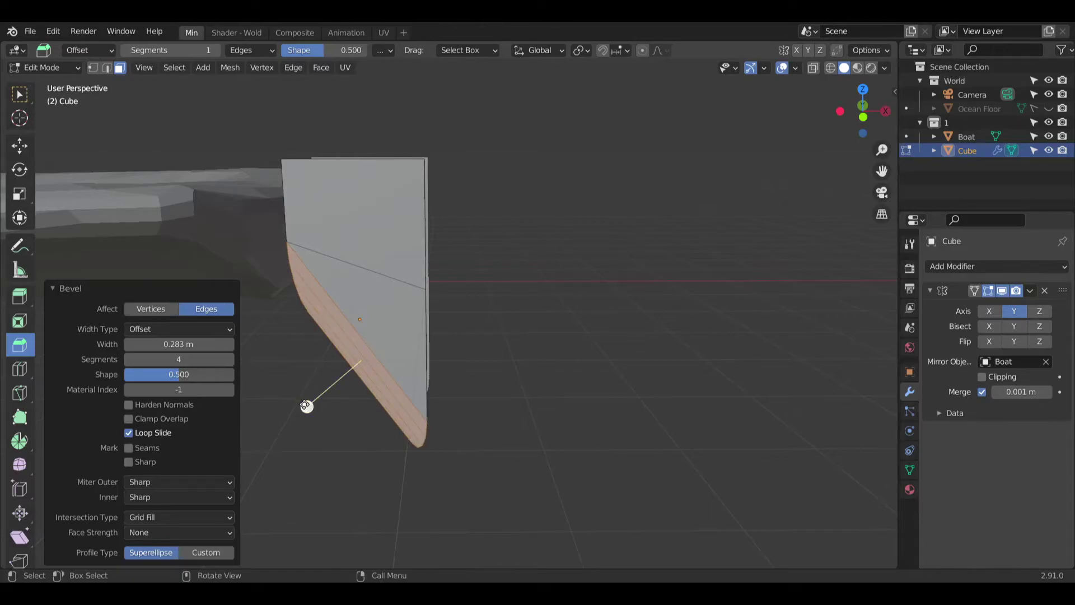
mouse_move(178, 344)
left_mouse_down()
mouse_move(235, 343)
mouse_move(185, 343)
left_mouse_up()
left_click(128, 419)
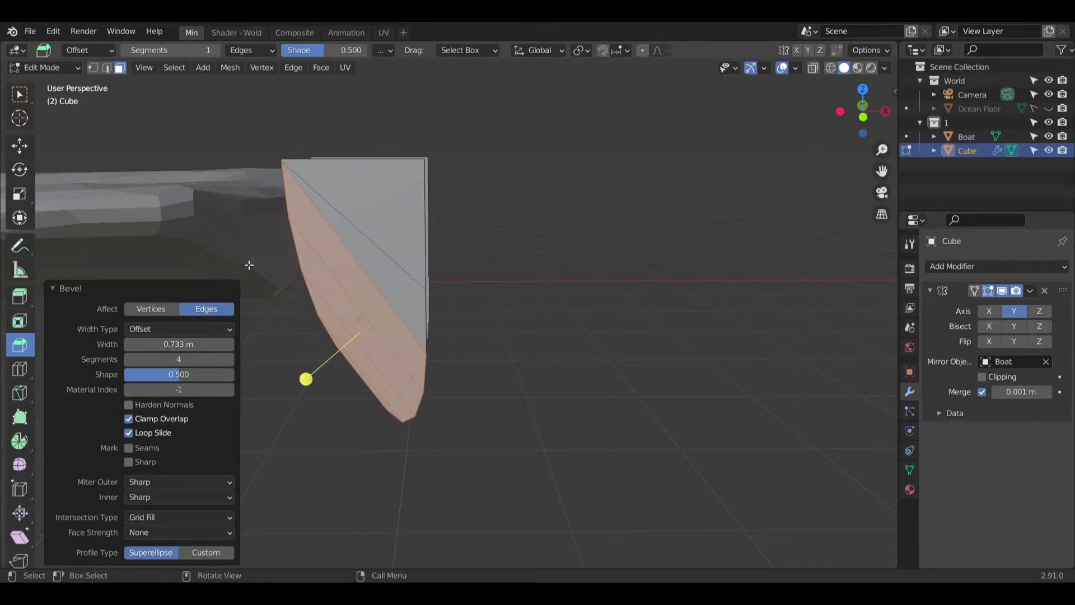
Step: Set the plate's lower-edge bevel to a width of about 0.743 m and 6 segments
scroll(236, 285, "up", 3)
middle_click_drag(291, 235, 331, 179)
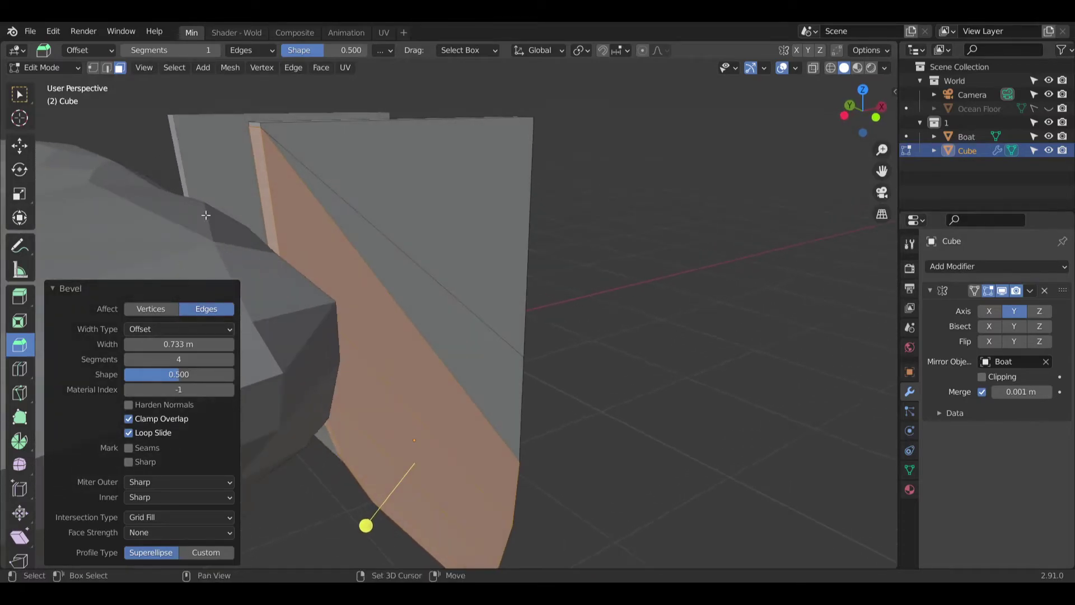
scroll(234, 317, "down", 3)
scroll(294, 356, "up", 2)
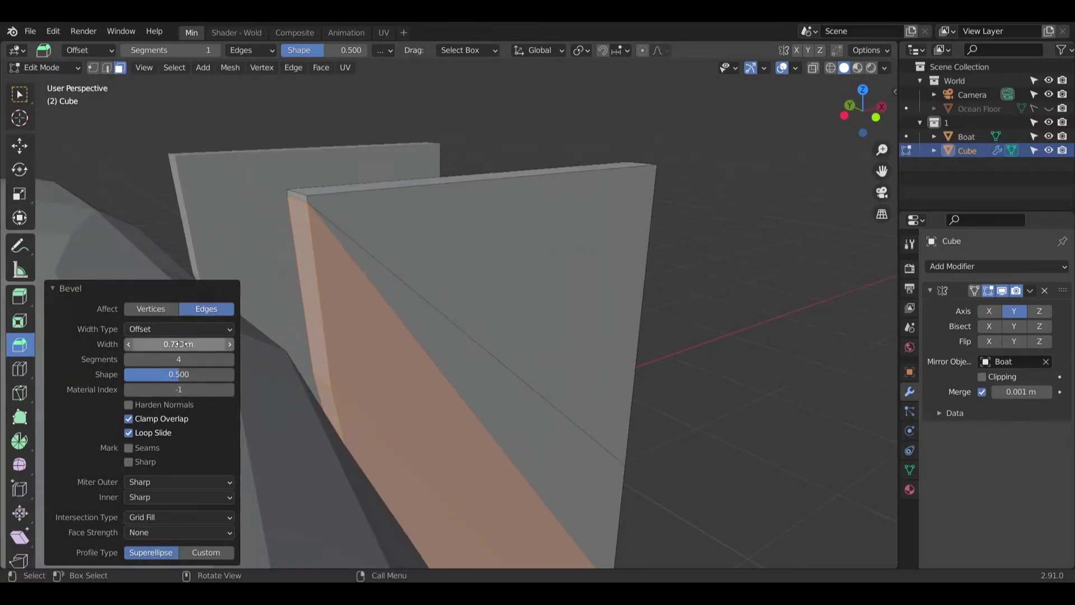
left_click_drag(179, 344, 180, 344)
middle_click_drag(263, 256, 493, 313)
left_click(230, 358)
left_click(229, 358)
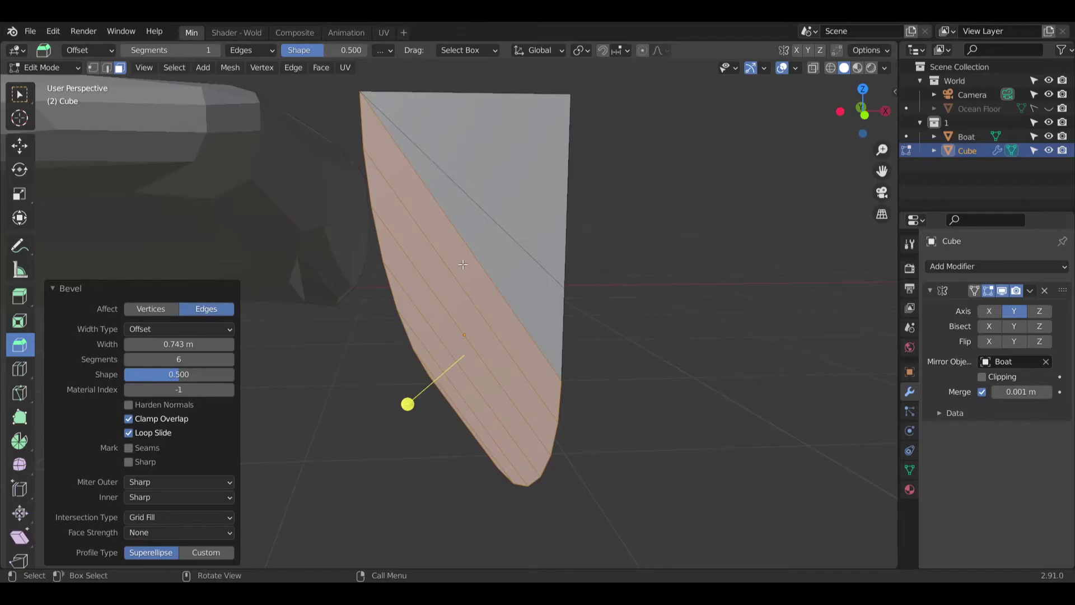
Step: Move the short edge across the plate's rear side at mid-height about -0.167 m along X, with Proportional Editing enabled
left_click(20, 94)
left_click(321, 409)
middle_click_drag(321, 409, 565, 358)
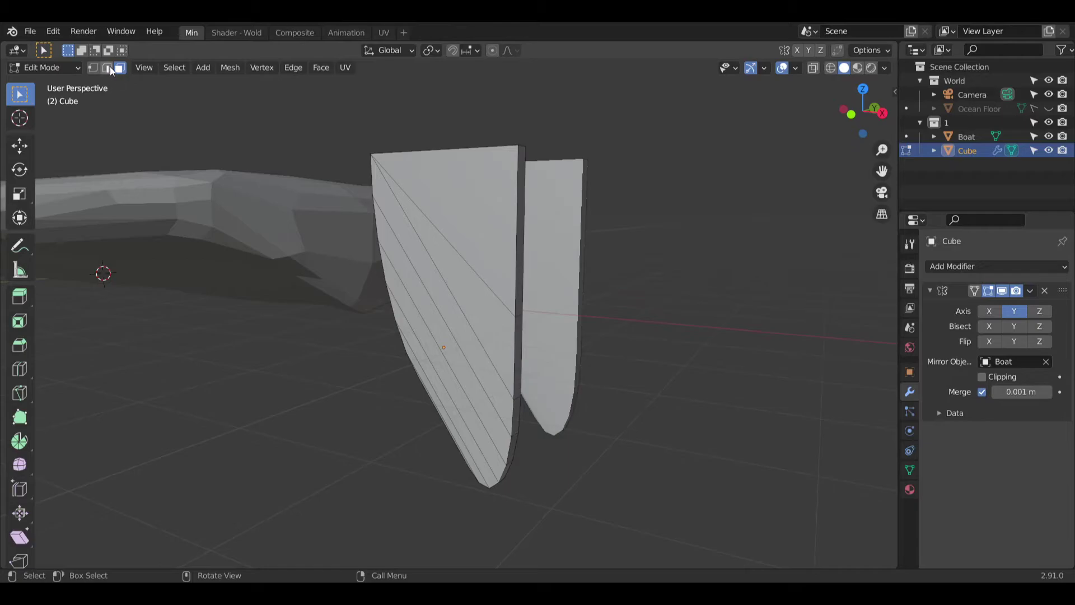
middle_click_drag(499, 299, 32, 152)
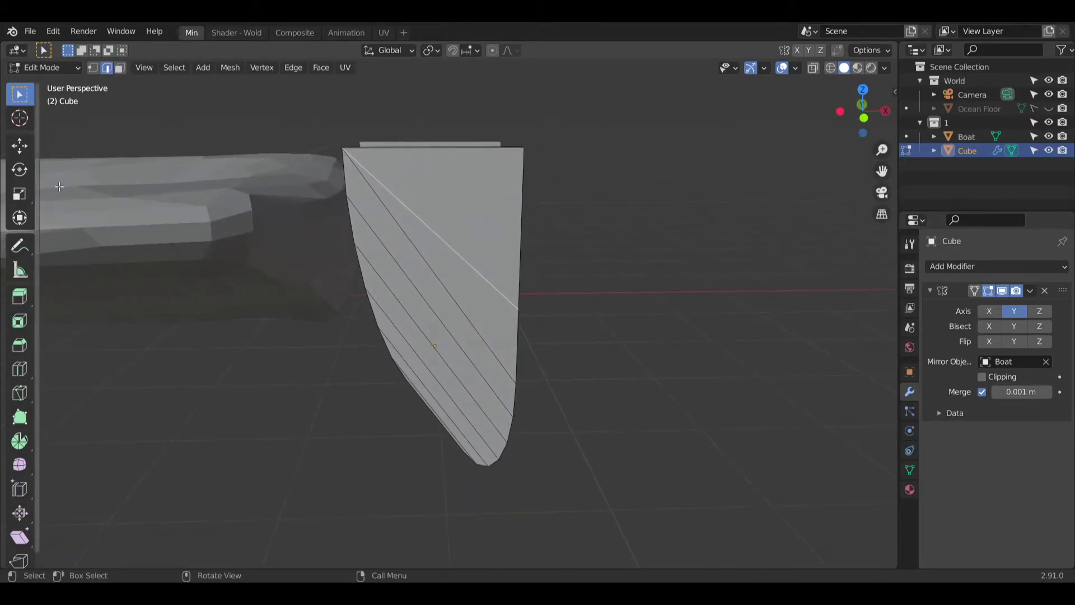
left_click(29, 149)
mouse_move(493, 232)
left_mouse_down()
mouse_move(479, 232)
mouse_move(490, 233)
left_mouse_up()
middle_click_drag(582, 279, 649, 274)
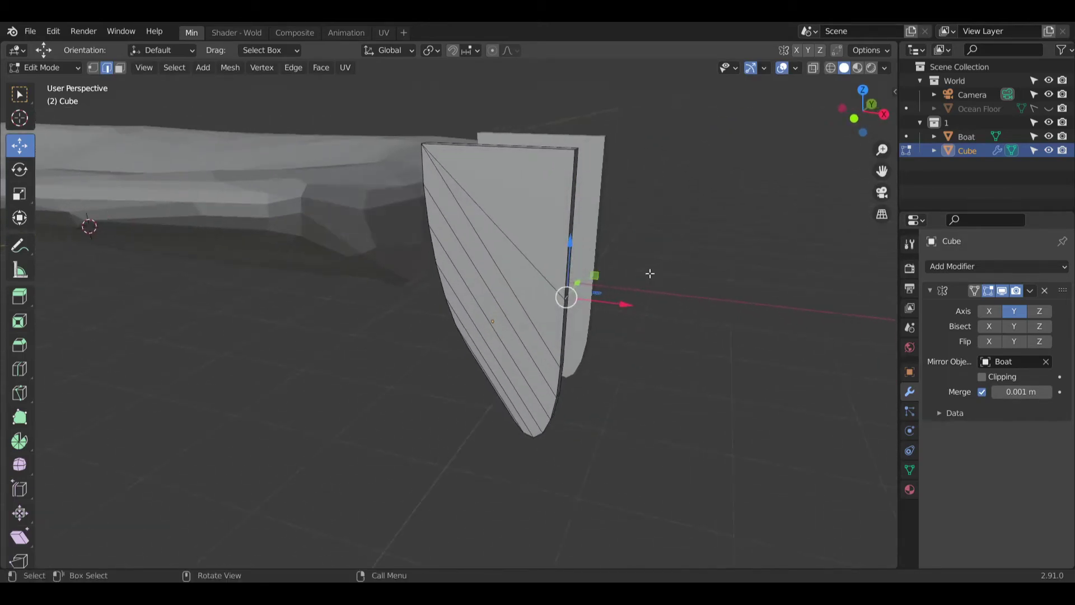
left_click_drag(621, 306, 605, 308)
left_click(128, 549)
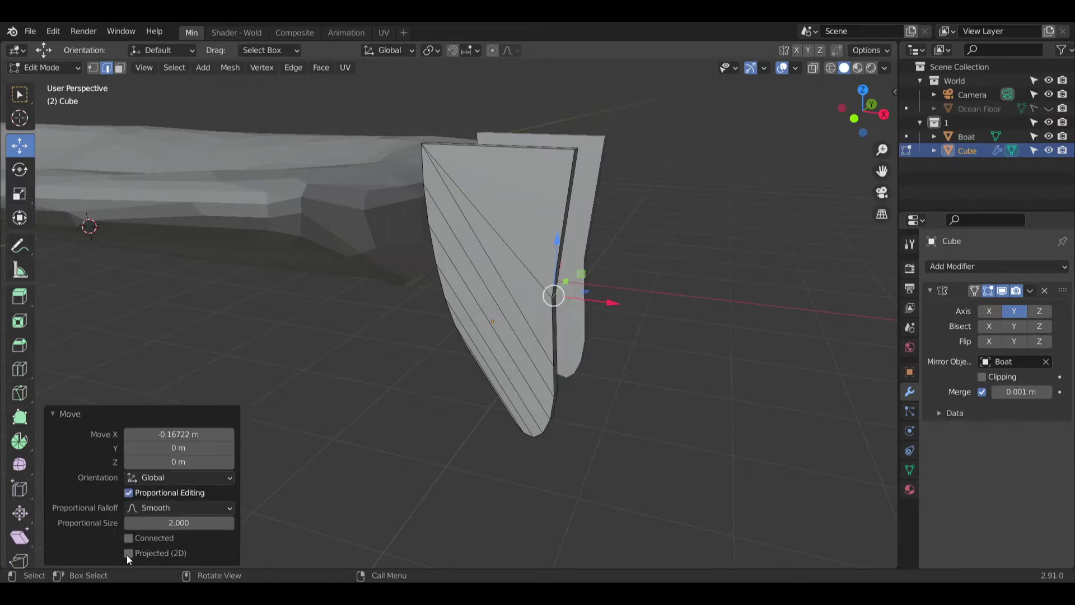
Step: Shift the same rear edge another -0.142 m or so along X, again with Proportional Editing enabled
middle_click_drag(466, 364, 602, 312)
left_click_drag(612, 290, 597, 290)
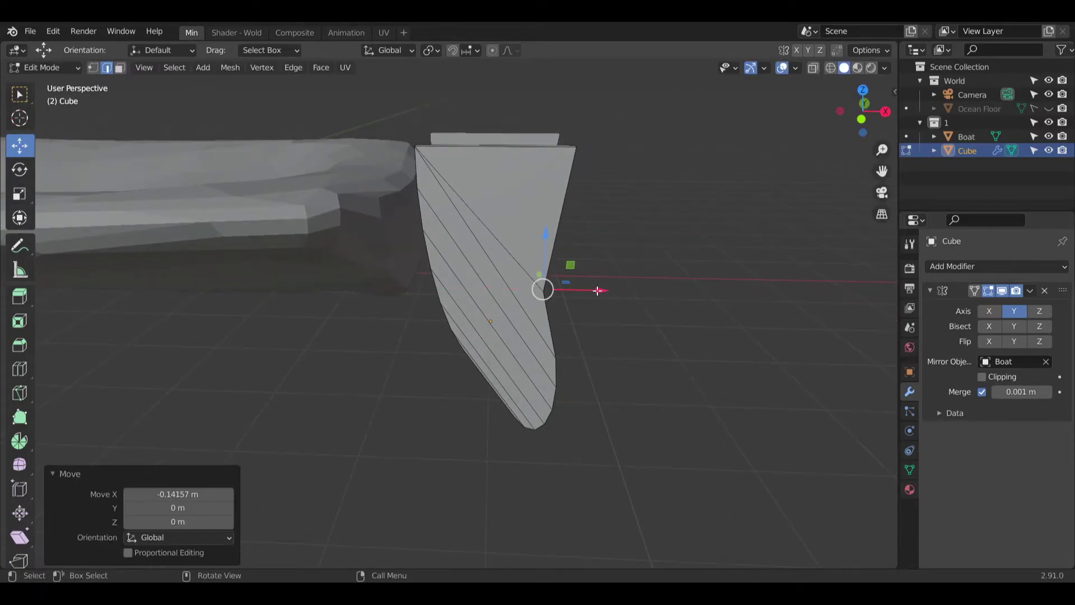
left_click(128, 553)
Step: Select the short cross edges around the plate's lower tip and scale them to about 0.507 along Z with Proportional Editing
middle_click_drag(538, 268, 566, 326)
middle_click_drag(560, 483, 512, 377, "shift")
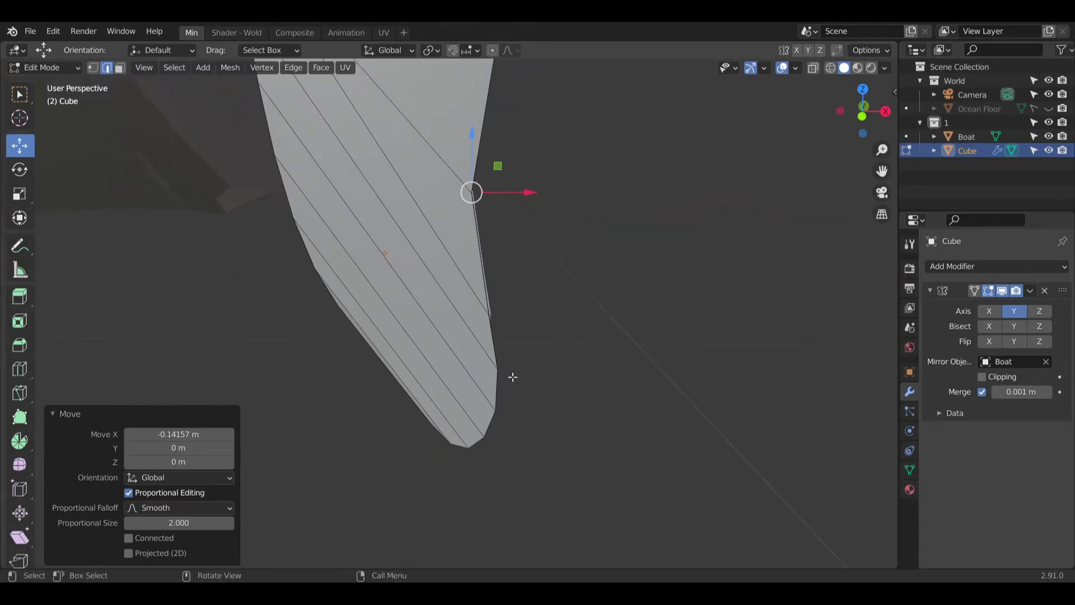
middle_click_drag(542, 328, 442, 302)
left_click(445, 282, "alt")
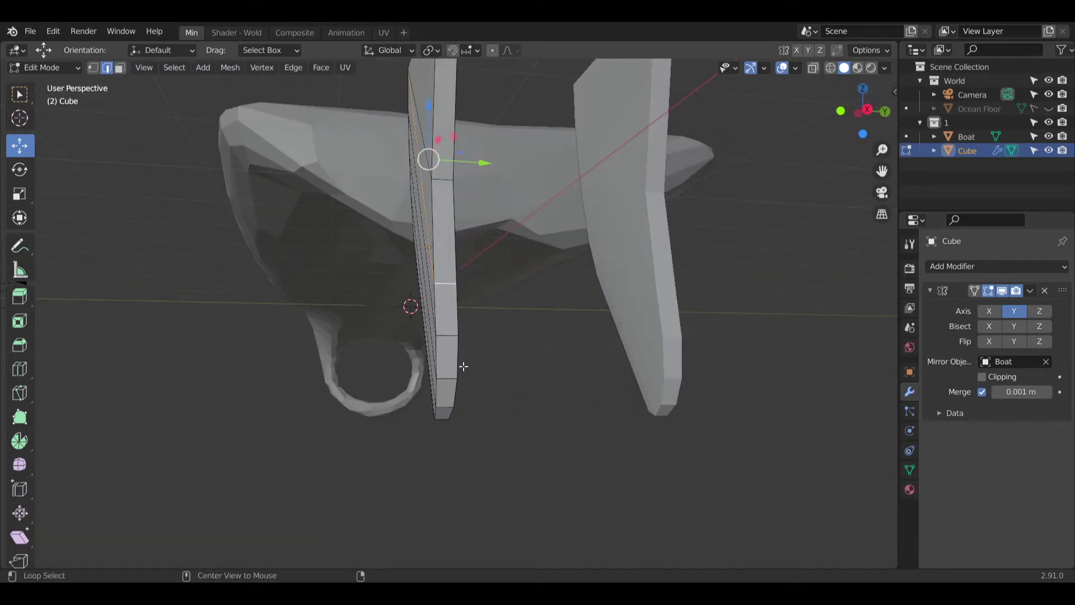
left_click(447, 336, "alt")
middle_click_drag(446, 336, 657, 391)
left_click(447, 387, "alt")
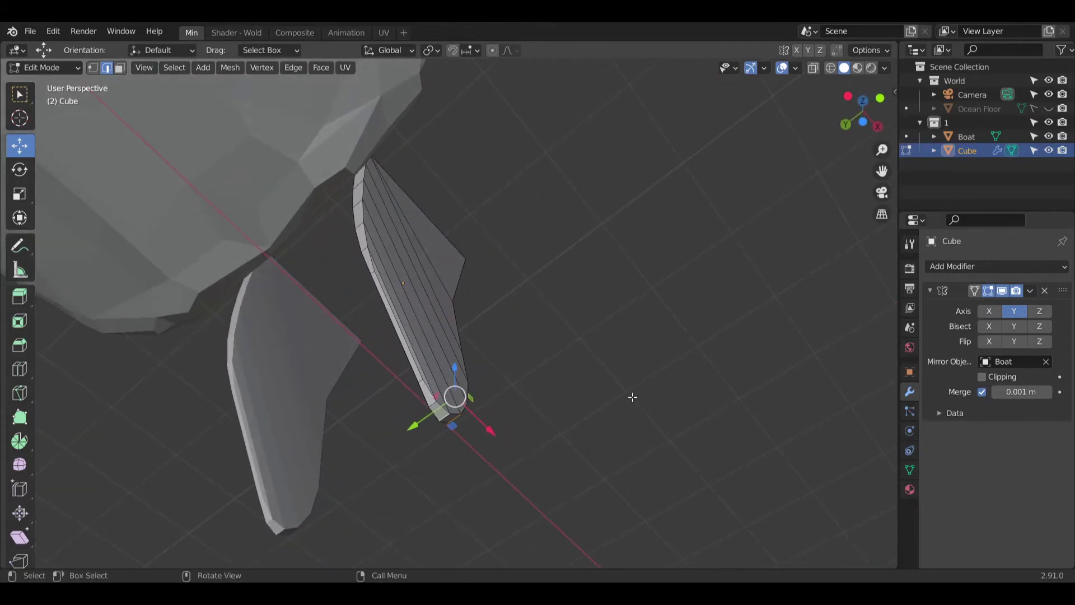
left_click(448, 399, "alt")
middle_click_drag(448, 399, 238, 435)
left_click(425, 378, "alt")
left_click(19, 194)
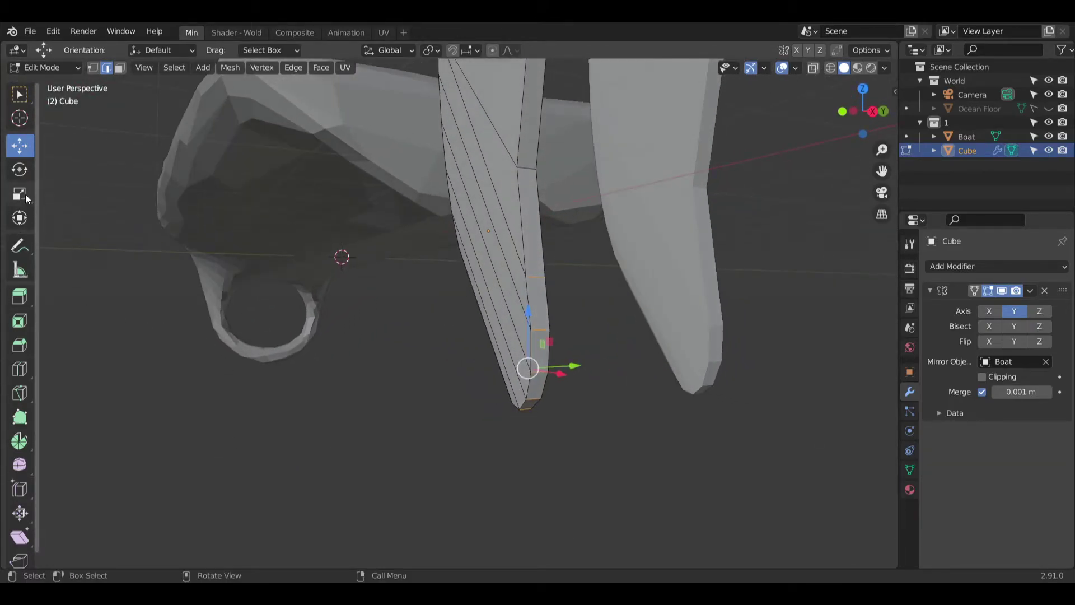
left_click_drag(529, 312, 512, 358)
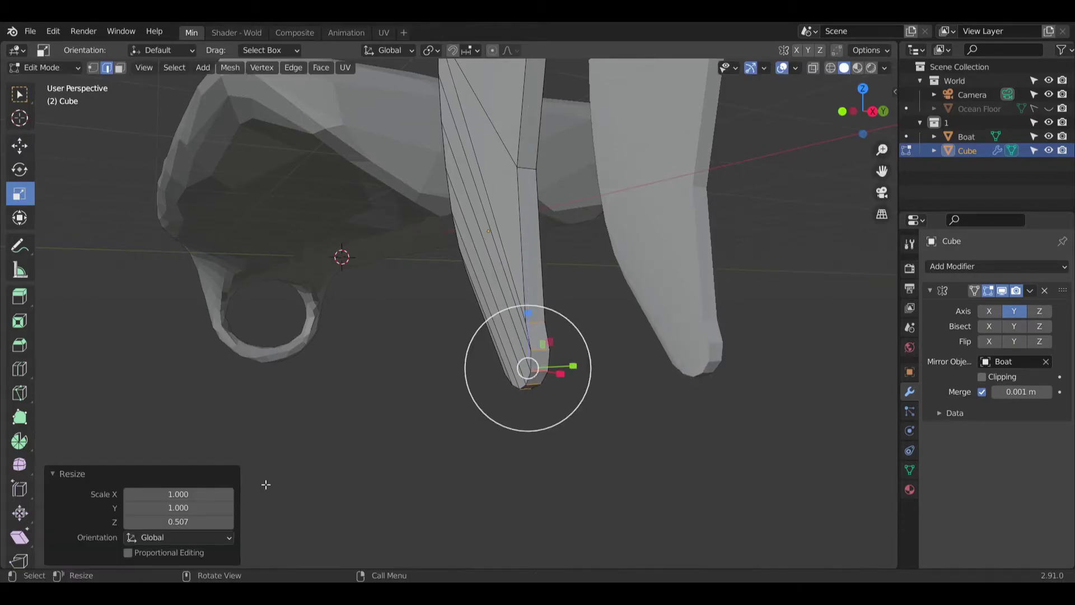
left_click(127, 553)
Step: Scale the selected tip edges again to about 0.883 along Z, with Proportional Editing enabled
middle_click_drag(504, 336, 616, 342)
scroll(616, 341, "up", 3)
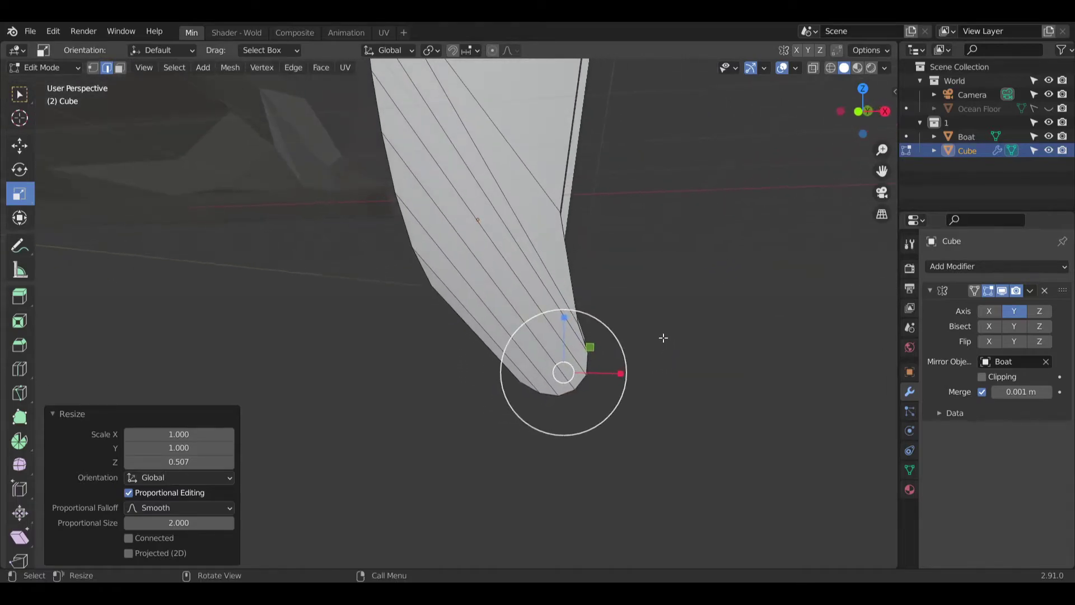
left_click_drag(558, 320, 556, 329)
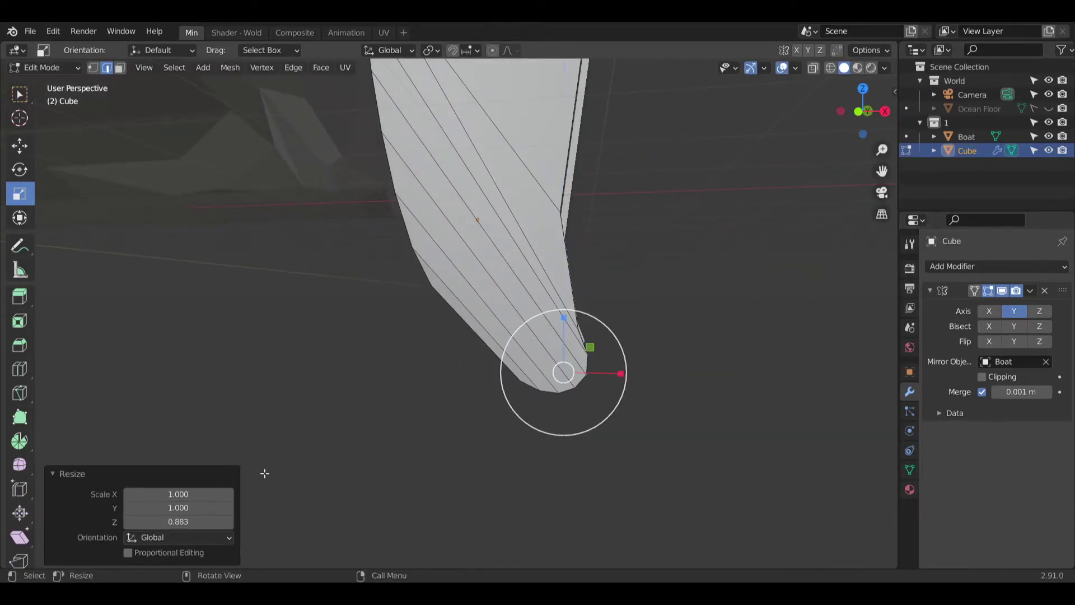
left_click(128, 553)
middle_click_drag(649, 330, 576, 428)
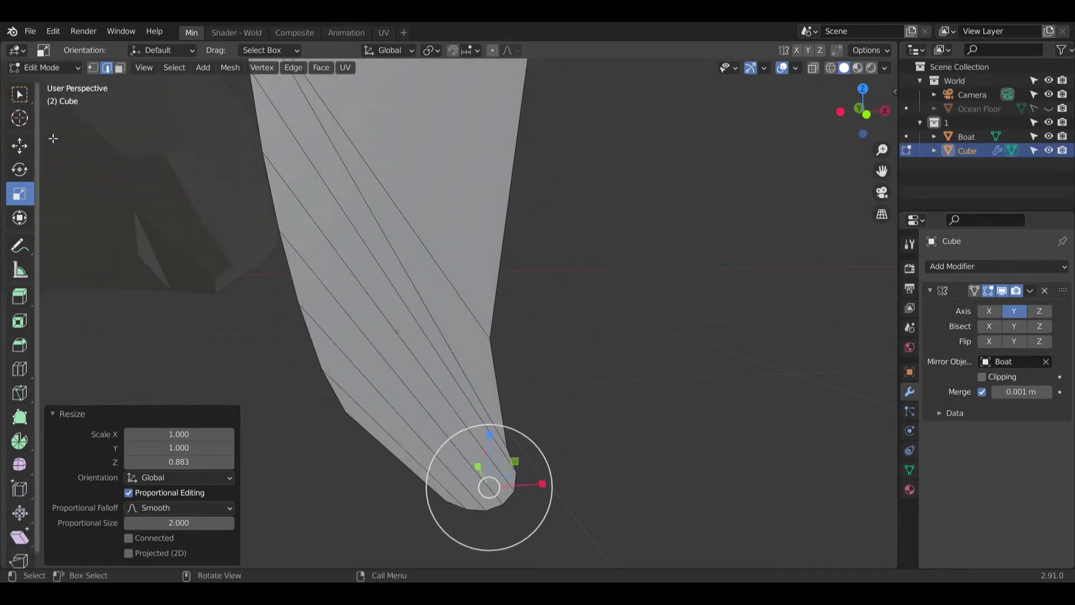
Step: Try insetting the narrow rear face just above the plate's tip with a thickness of about 0.1635 m
left_click(26, 104)
middle_click_drag(608, 362, 501, 363)
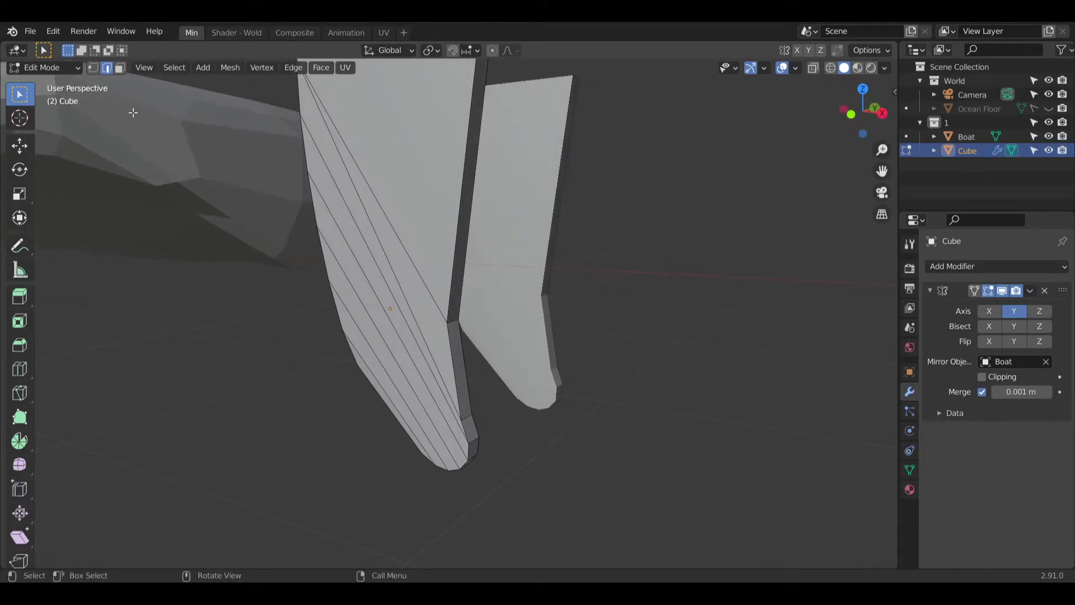
left_click(454, 377)
left_click(468, 377, "shift")
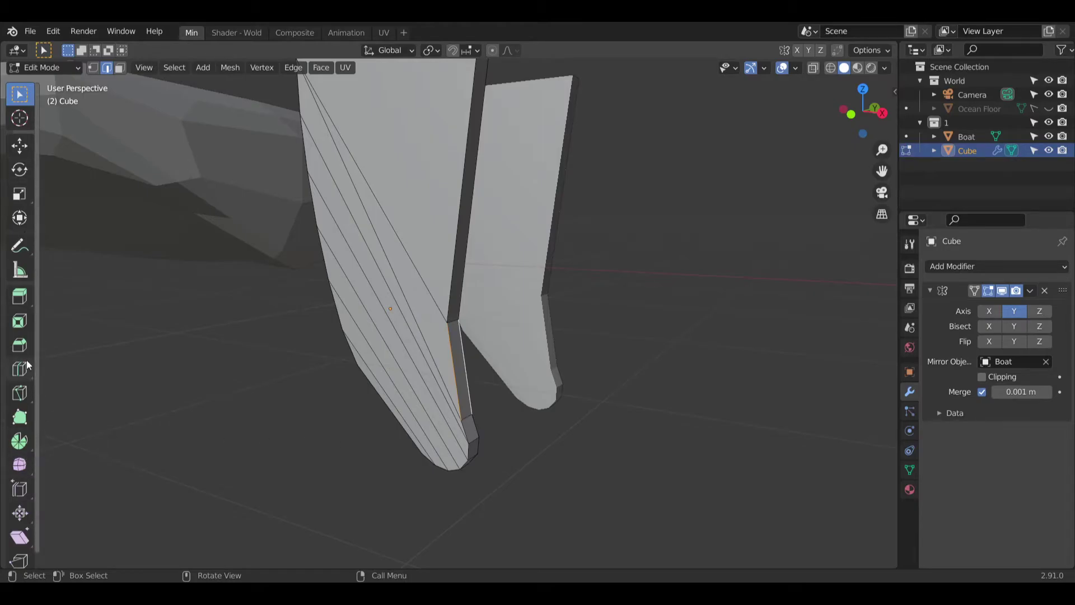
left_click(19, 321)
left_click(547, 374)
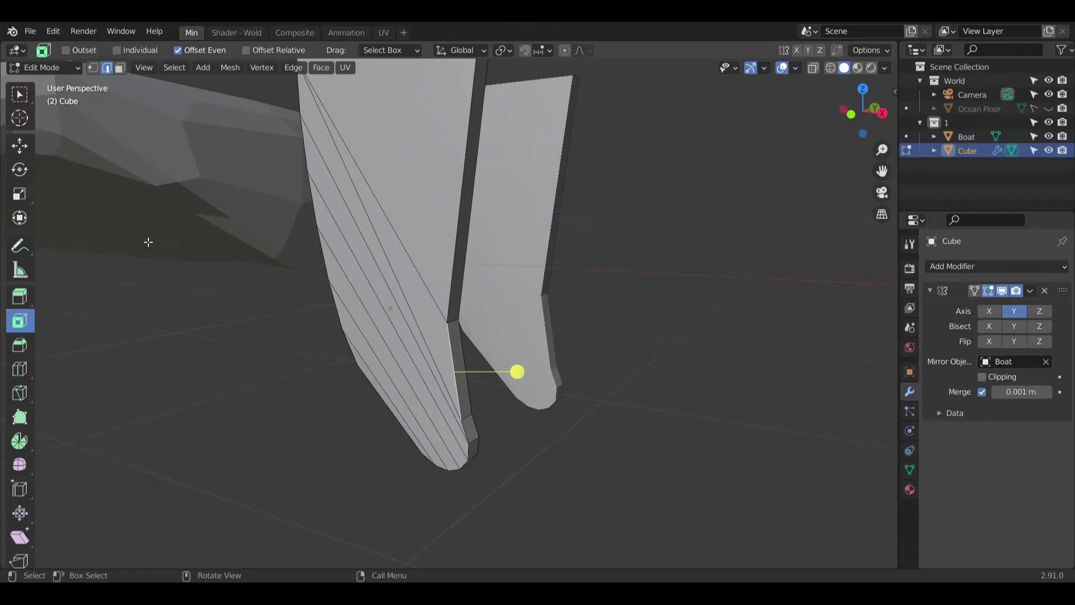
left_click(120, 68)
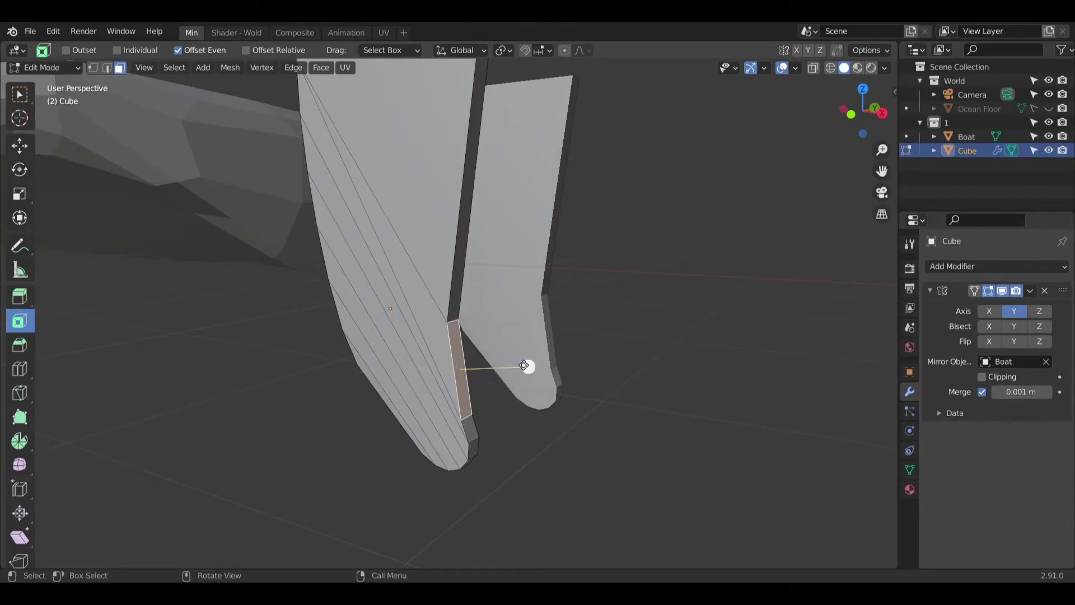
left_click_drag(524, 367, 531, 364)
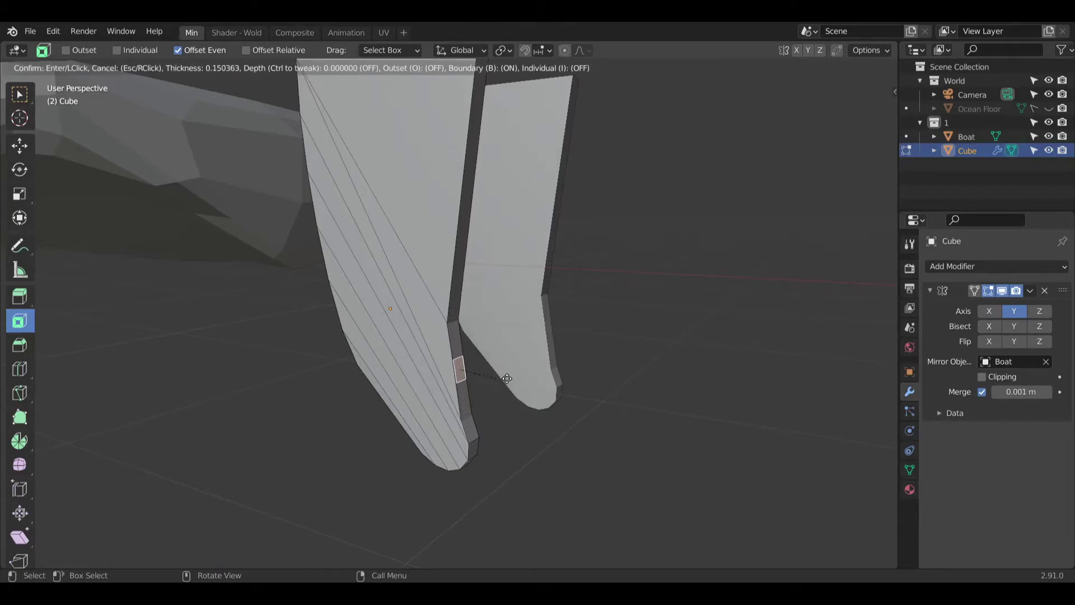
left_click(528, 367)
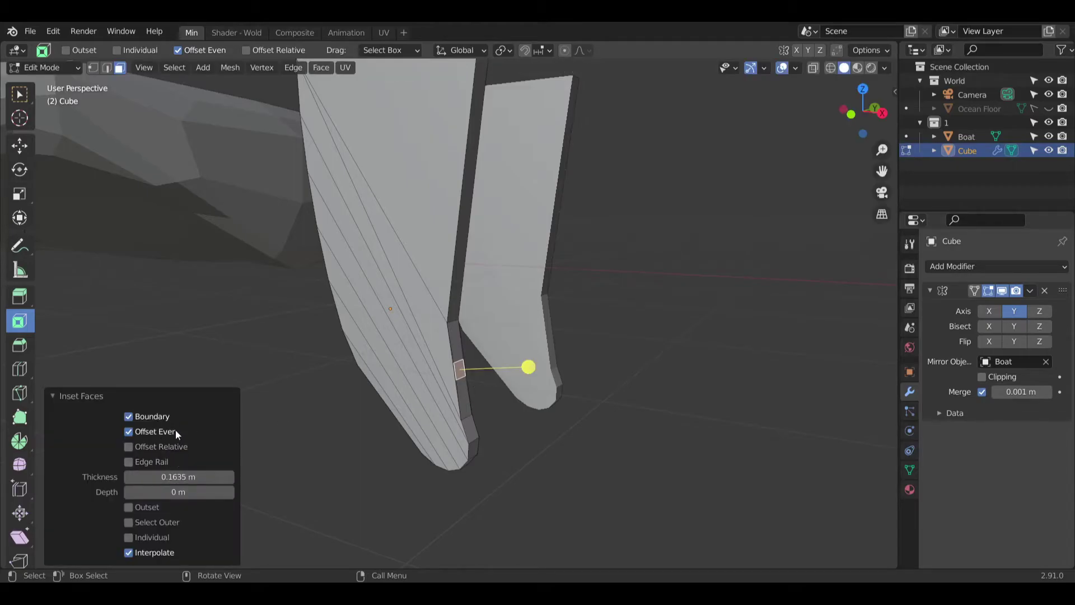
Step: Try to extrude the narrow rear face above the plate's tip, and undo the attempt
left_click(19, 296)
left_click(493, 407)
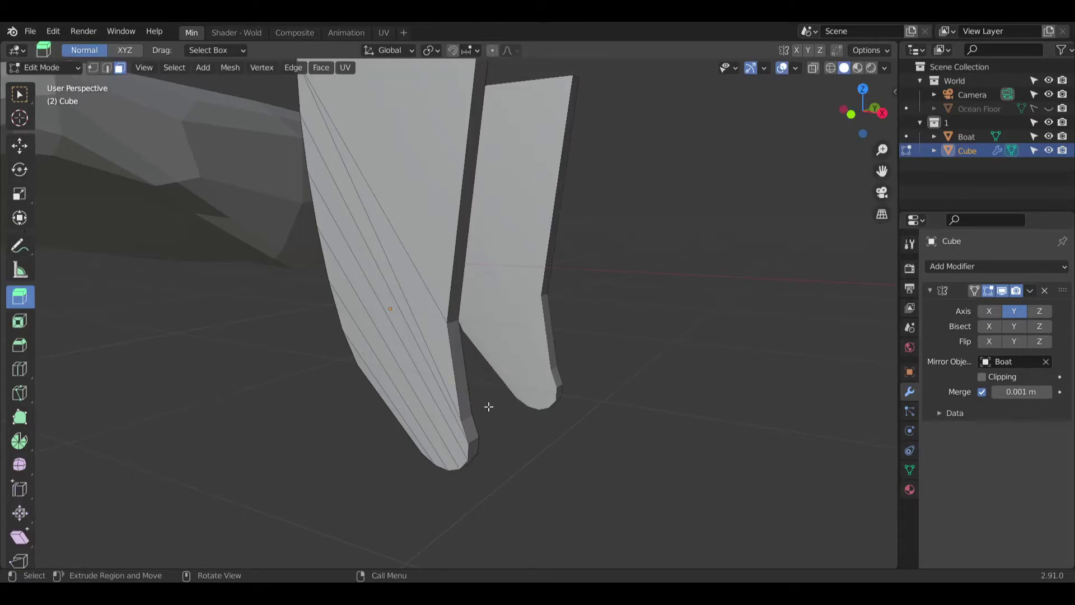
left_click(461, 370)
mouse_move(507, 367)
left_mouse_down()
mouse_move(554, 368)
mouse_move(504, 363)
left_mouse_up()
key("ctrl+z")
Step: Try merging the overlapping vertices at the plate's upper boat-side corner At Cursor, and undo the merge
left_click(20, 345)
middle_click_drag(504, 363, 531, 335)
mouse_move(442, 193)
middle_mouse_down()
mouse_move(392, 106)
mouse_move(358, 122)
mouse_move(452, 196)
mouse_move(431, 188)
middle_mouse_up()
scroll(484, 213, "up", 3)
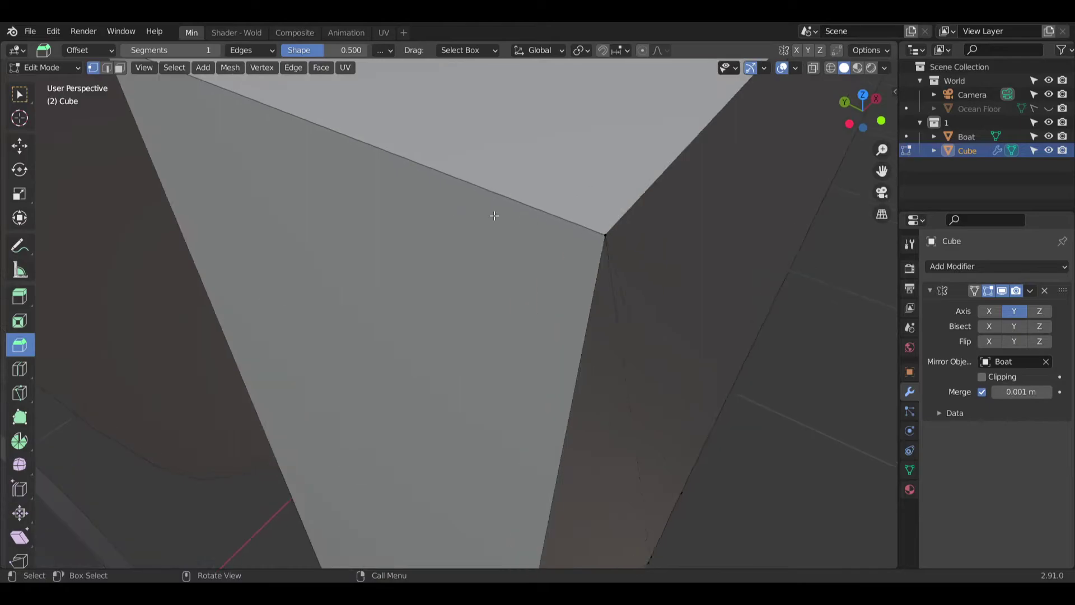
left_click(577, 275)
right_click(604, 319)
mouse_move(605, 318)
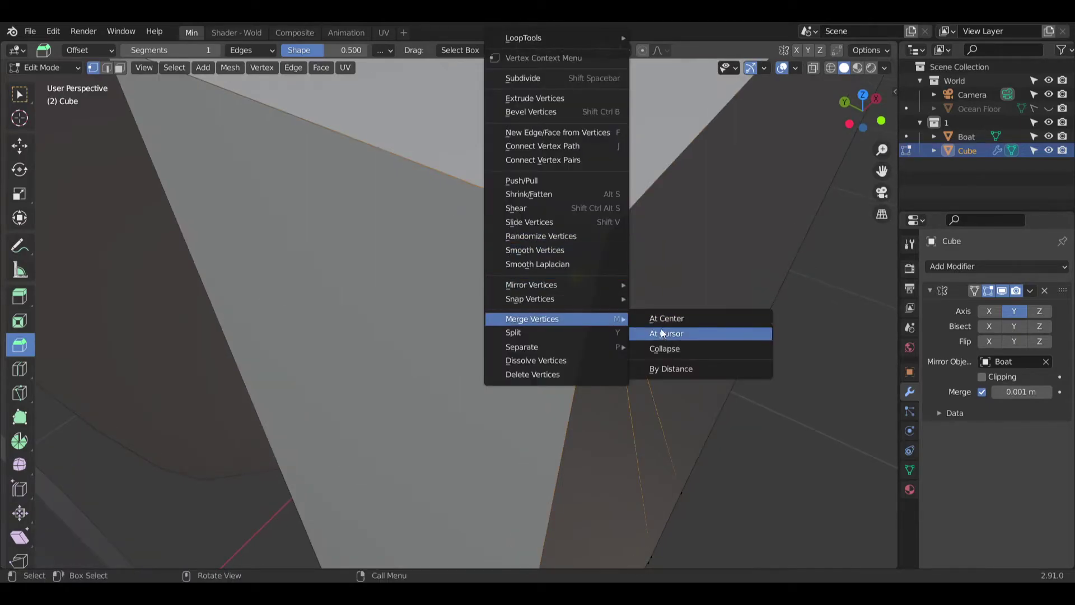
left_click(644, 331)
key("ctrl+z")
Step: Merge the overlapping vertices at the plate's upper boat-side corner At Center
left_click(576, 276)
right_click(577, 276)
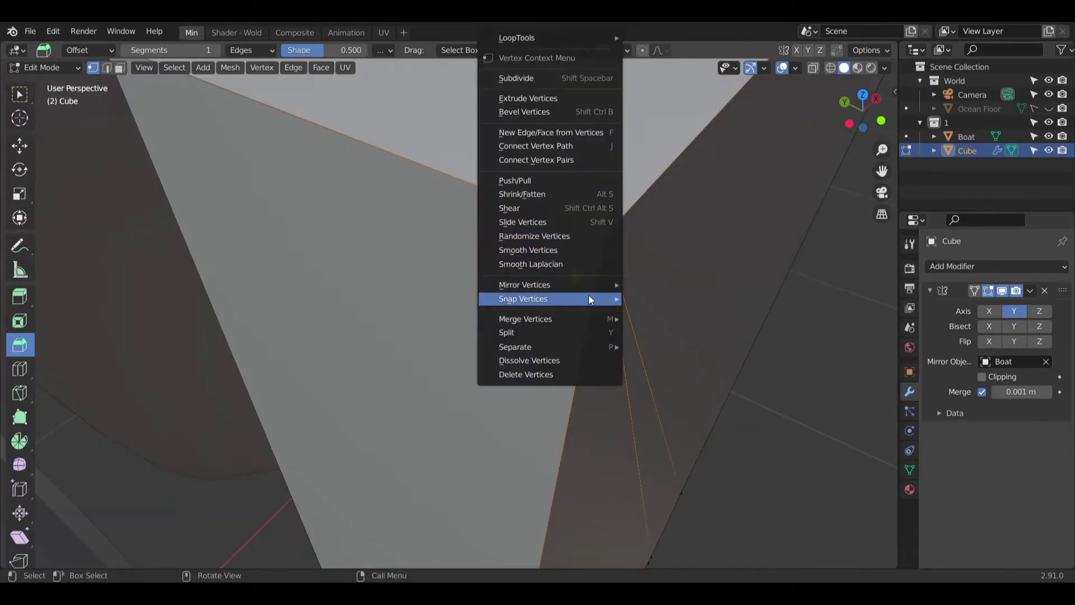
left_click(660, 318)
Step: Merge the overlapping vertices at the upper boat-side corner on the plate's other side At Center
middle_click_drag(485, 211, 328, 236)
left_click_drag(297, 231, 381, 309)
right_click(317, 263)
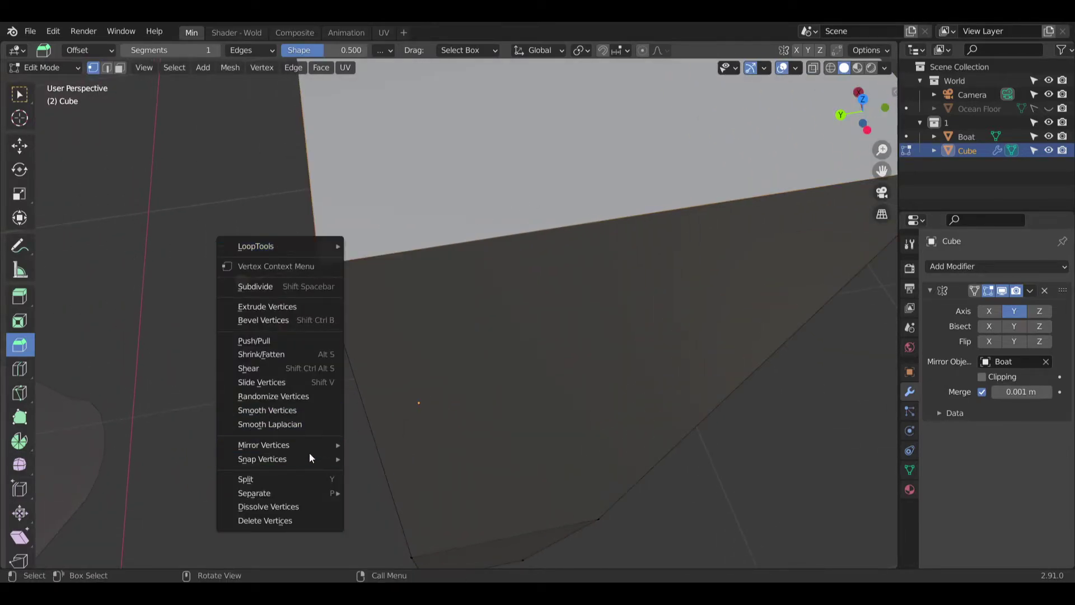
left_click(297, 488)
scroll(319, 263, "up", 5)
left_click_drag(296, 237, 334, 293)
right_click(334, 293)
mouse_move(341, 314)
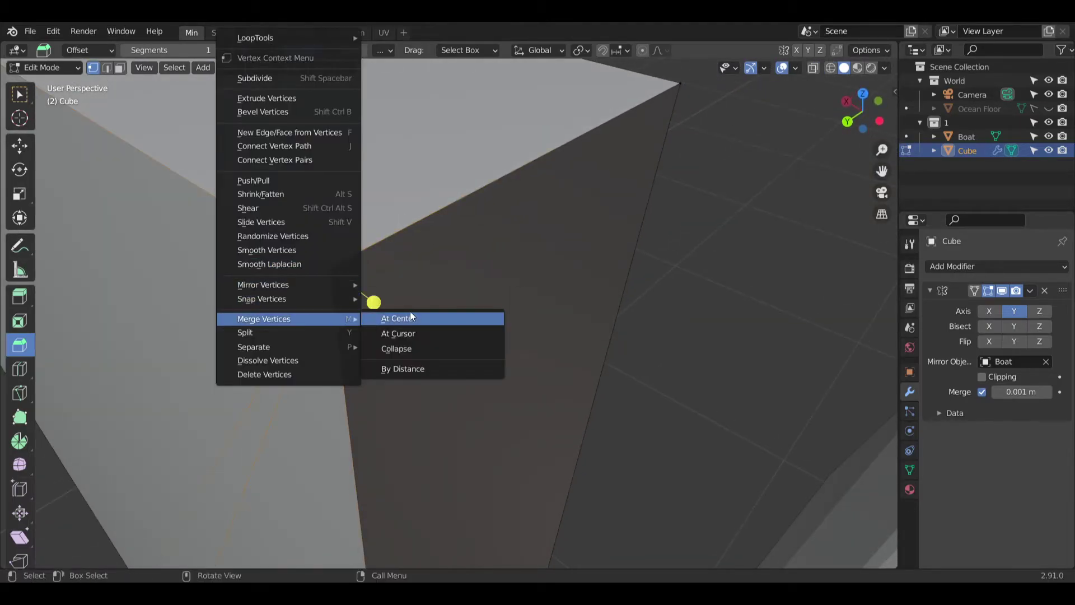
left_click(411, 315)
Step: Hide the Boat object and select the narrow rim faces running around the plate's outline
scroll(418, 189, "down", 3)
middle_click_drag(404, 196, 320, 224)
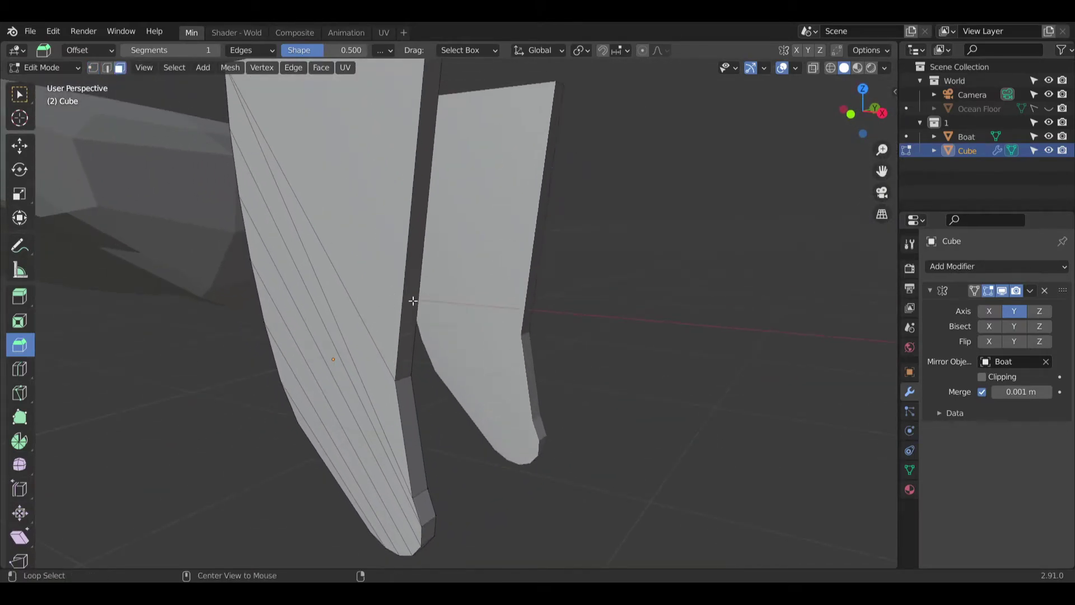
left_click(416, 326, "alt")
left_click(410, 417, "alt")
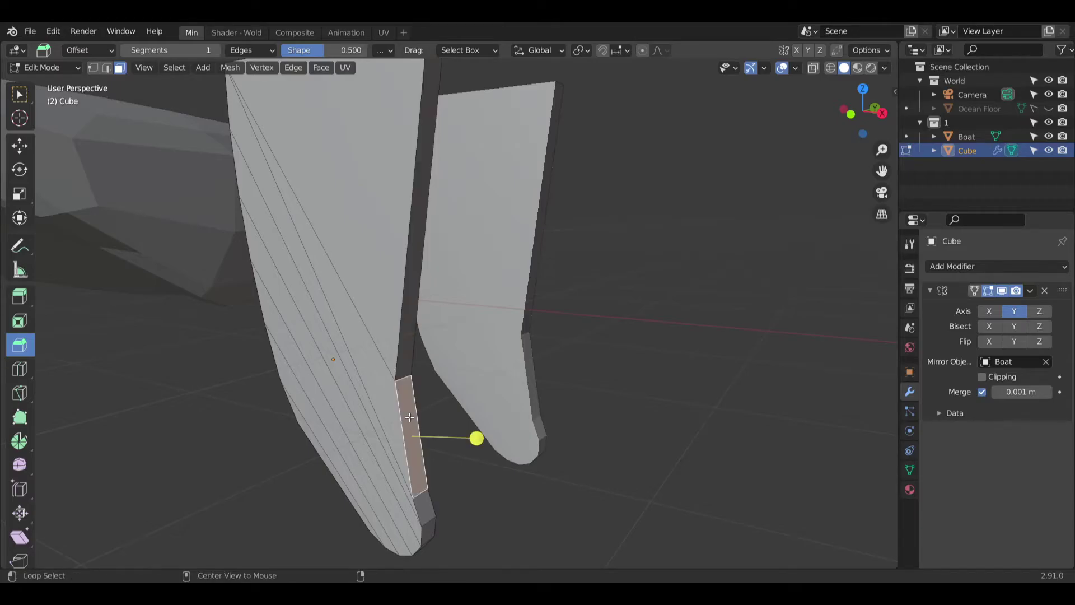
middle_click_drag(408, 302, 370, 320)
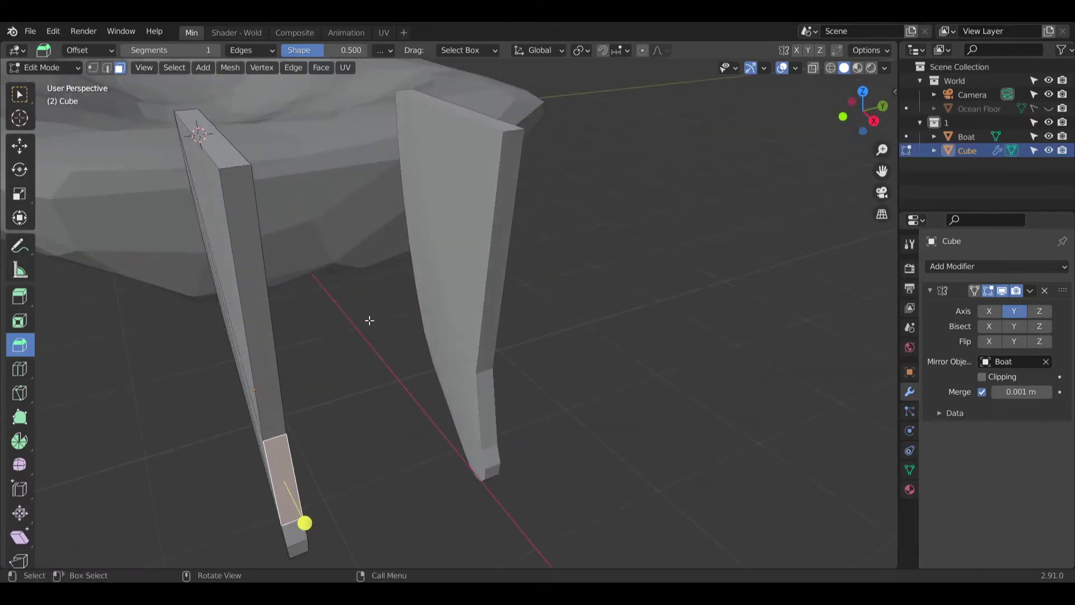
left_click(222, 160, "ctrl")
middle_click_drag(222, 160, 237, 235)
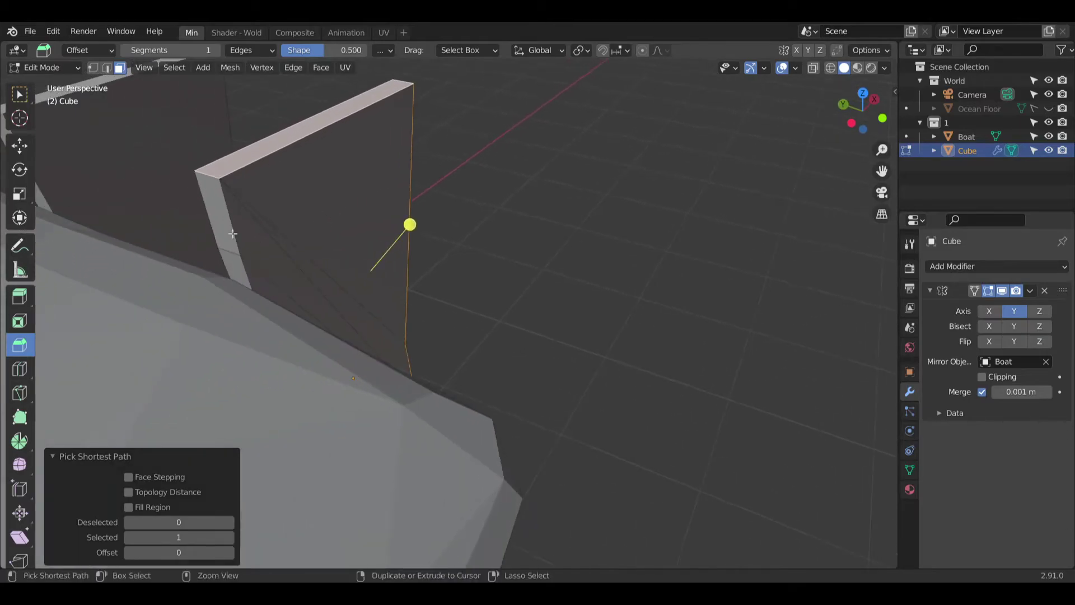
left_click(1048, 136)
left_click(240, 271, "ctrl")
middle_click_drag(240, 271, 396, 288)
left_click(247, 383, "ctrl")
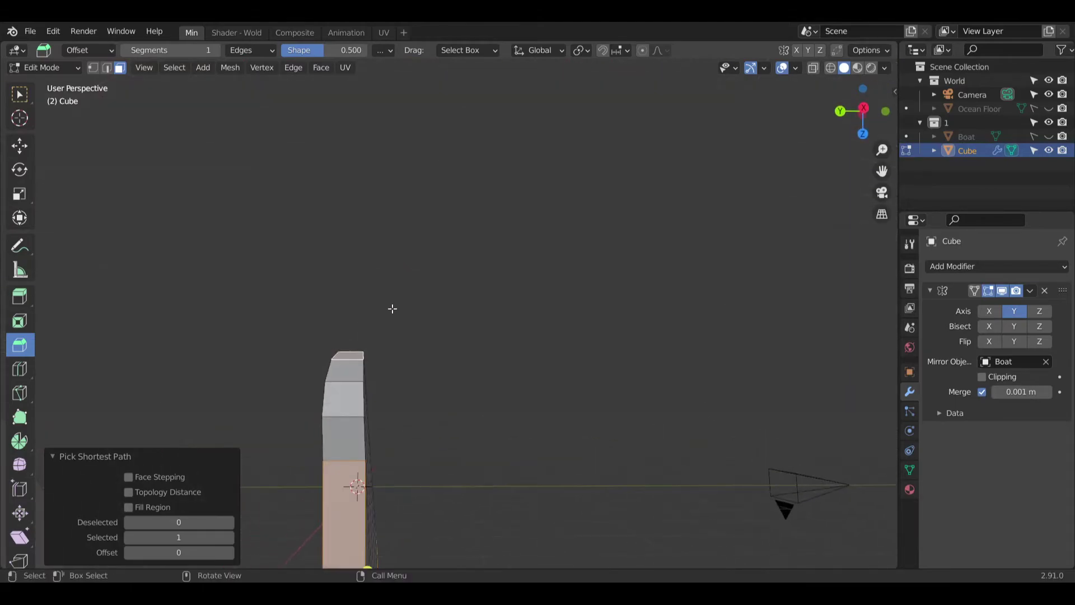
Step: Try bevelling the selected rim faces with a width of about 0.119 m and Clamp Overlap
middle_click_drag(339, 429, 430, 297)
middle_click_drag(414, 332, 390, 338)
mouse_move(390, 338)
left_mouse_down()
mouse_move(345, 344)
mouse_move(371, 338)
left_mouse_up()
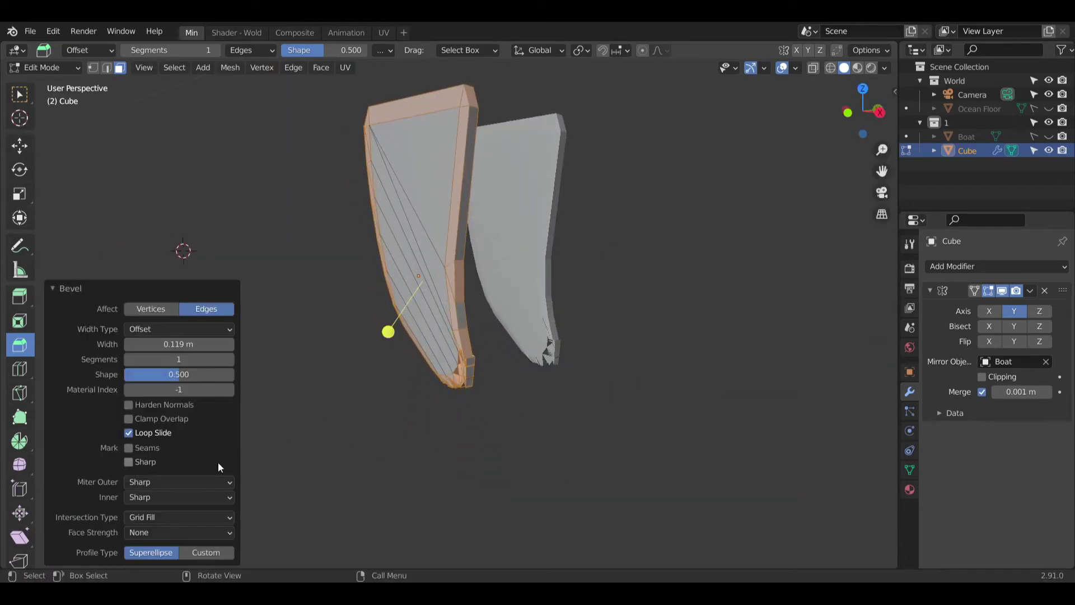
left_click(129, 419)
Step: Bevel the plate's rim faces with a width of about 1.32 m, 1 segment and Clamp Overlap enabled
left_click_drag(390, 333, 361, 342)
scroll(449, 288, "up", 4)
left_click(129, 417)
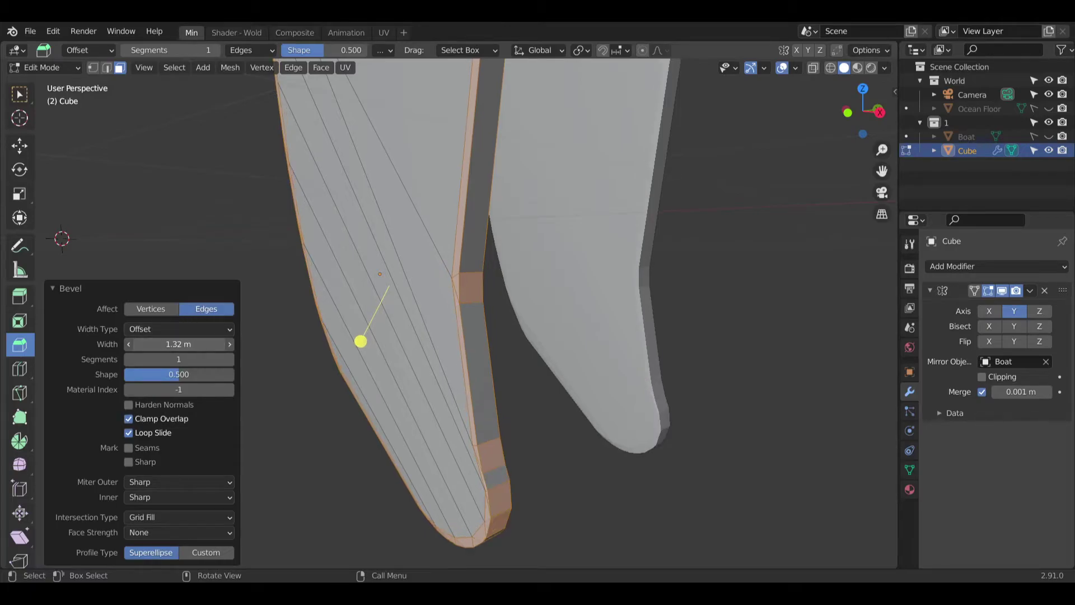
Step: Try the rim bevel with 3 segments and a width of about 1.38 m, then undo it and clear the selection
left_click(231, 359)
left_click(230, 359)
middle_click_drag(493, 274, 784, 350)
middle_click_drag(641, 250, 602, 315)
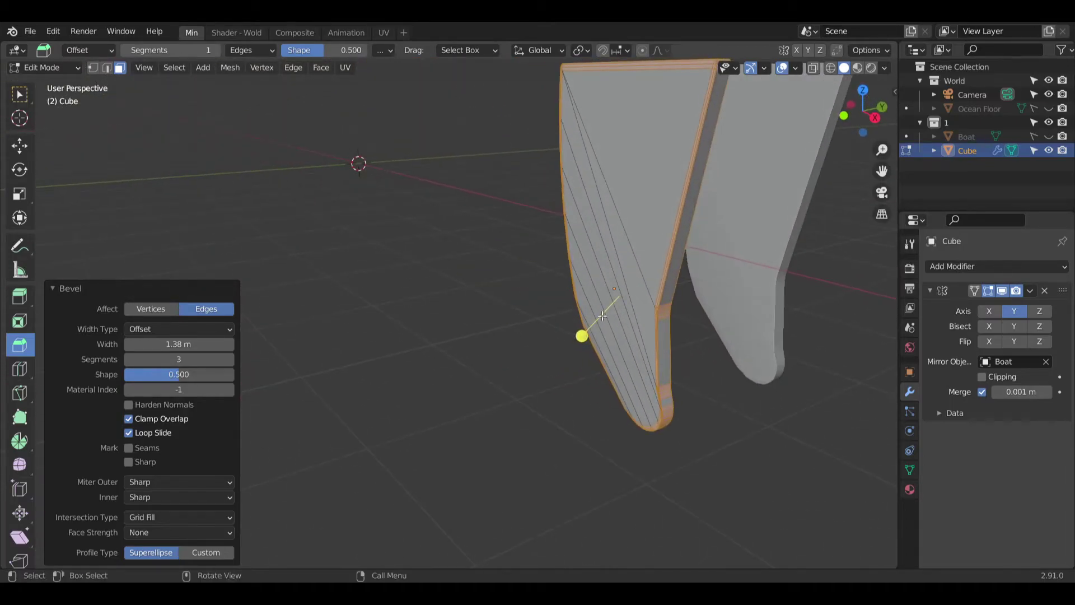
left_click(615, 274, "ctrl")
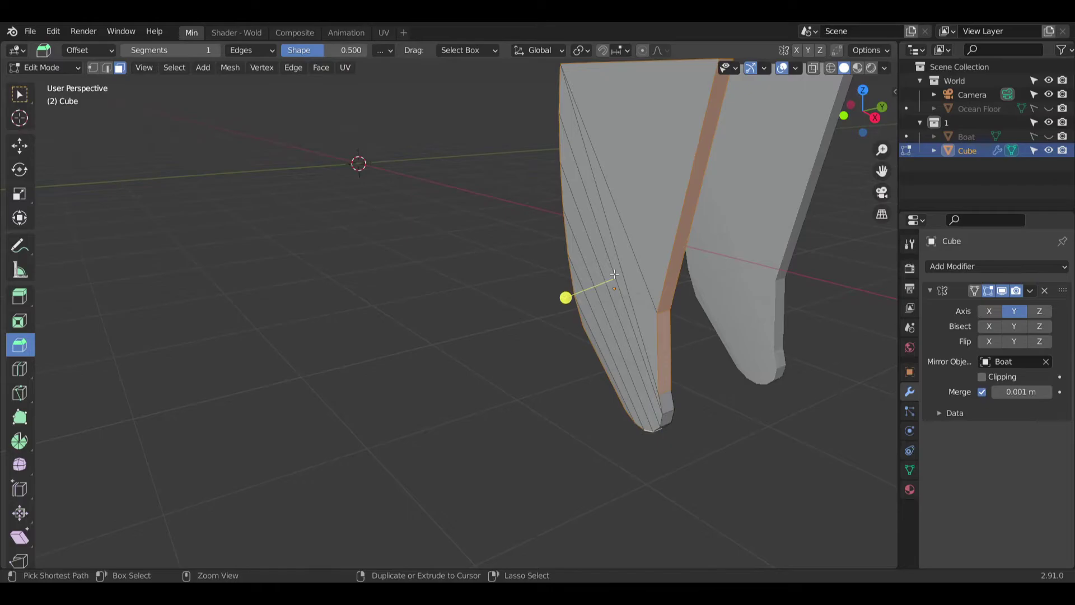
key("alt+a")
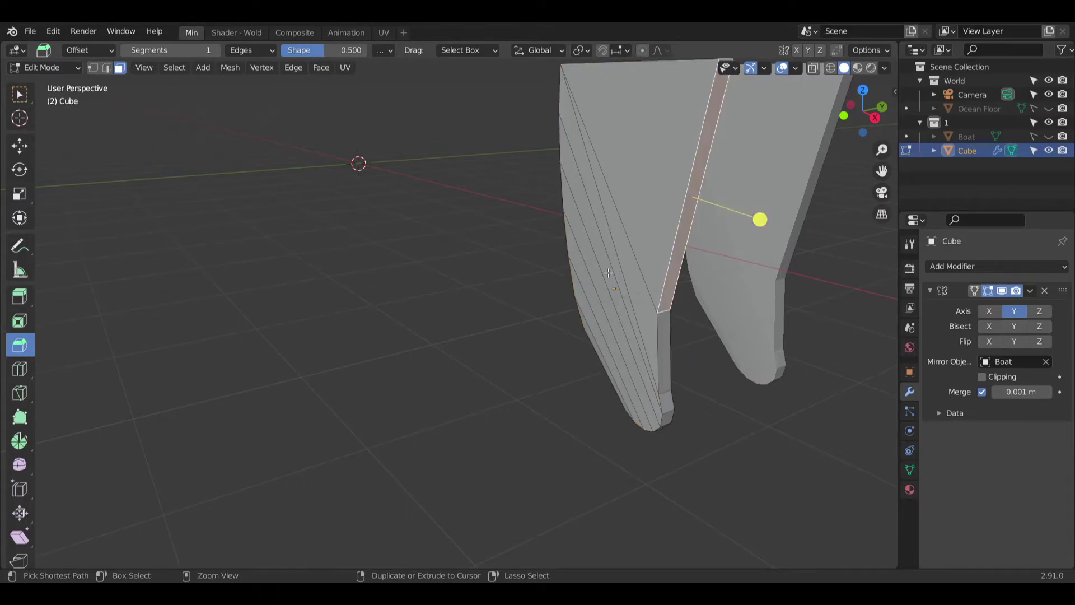
Step: Select the plate's two outline edge loops and try joining them with Bridge Edge Loops
middle_click_drag(633, 210, 415, 53)
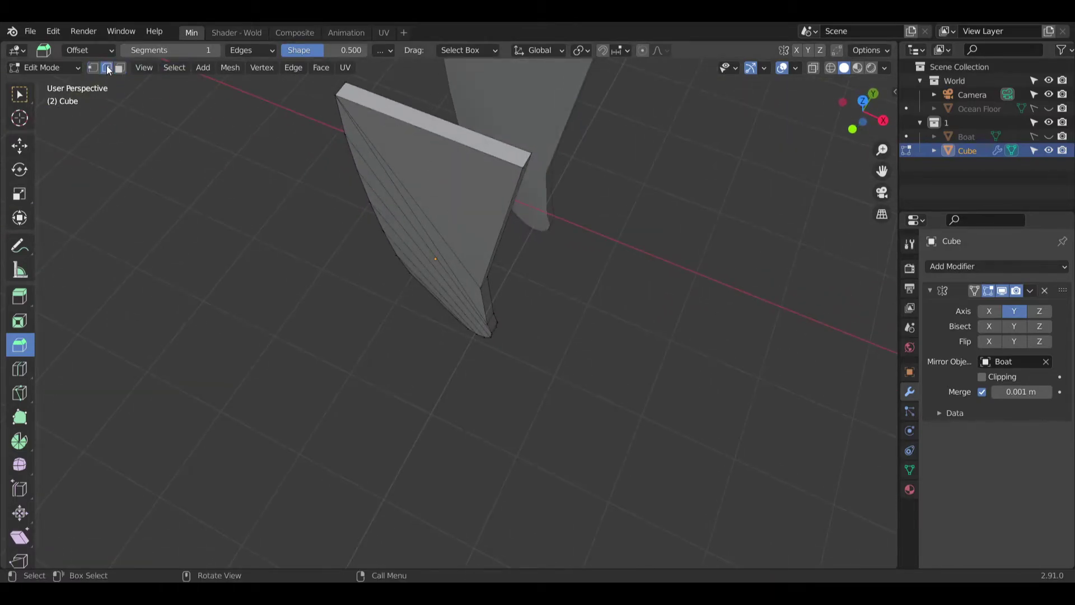
middle_click_drag(518, 181, 436, 269)
scroll(392, 336, "up", 7)
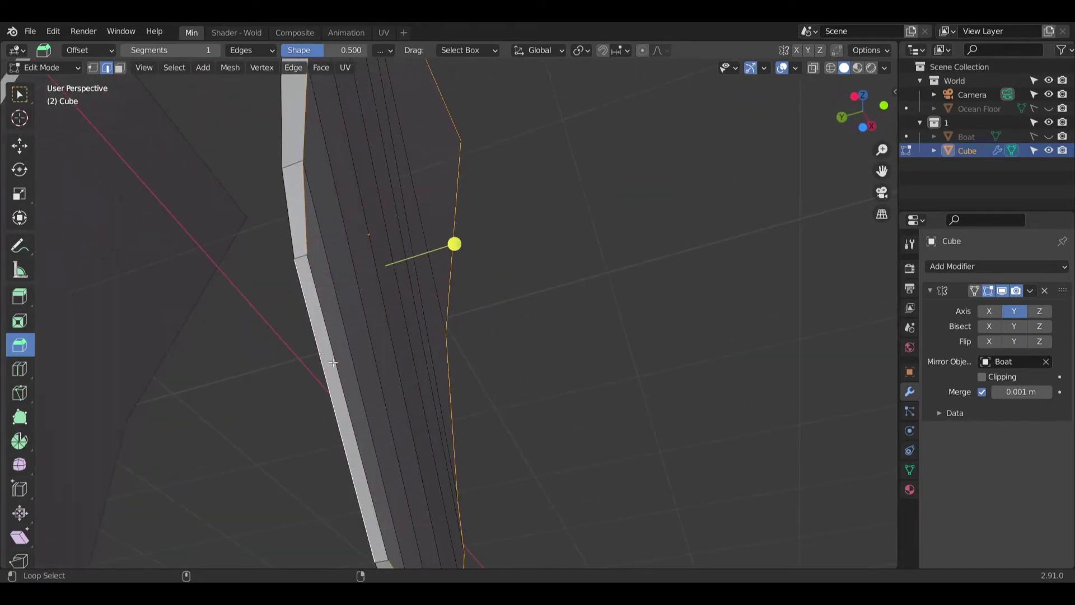
middle_click_drag(340, 360, 424, 273)
middle_click_drag(368, 378, 324, 138)
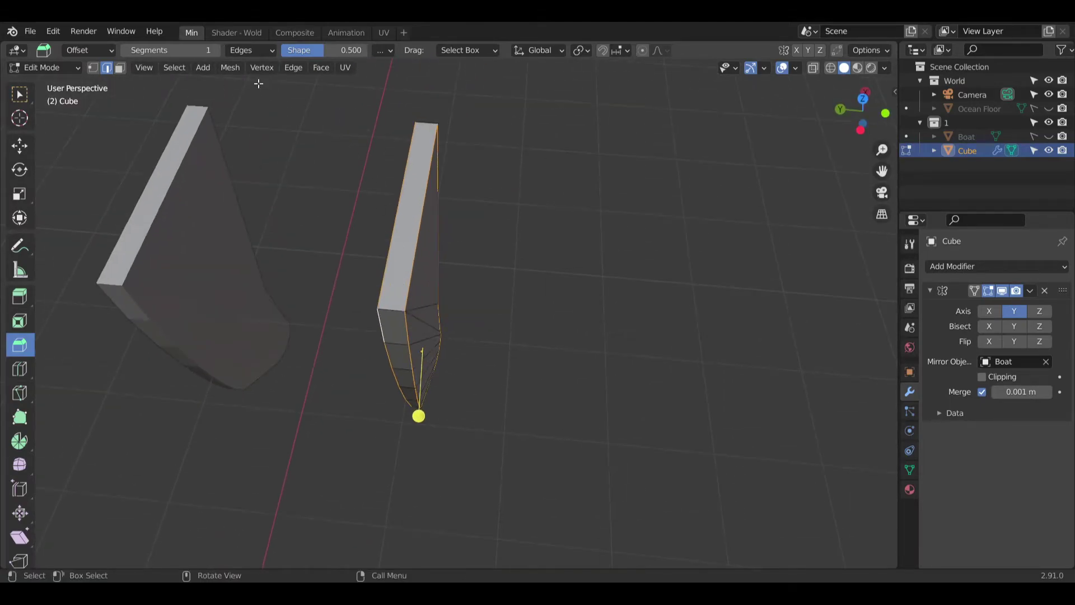
left_click(298, 67)
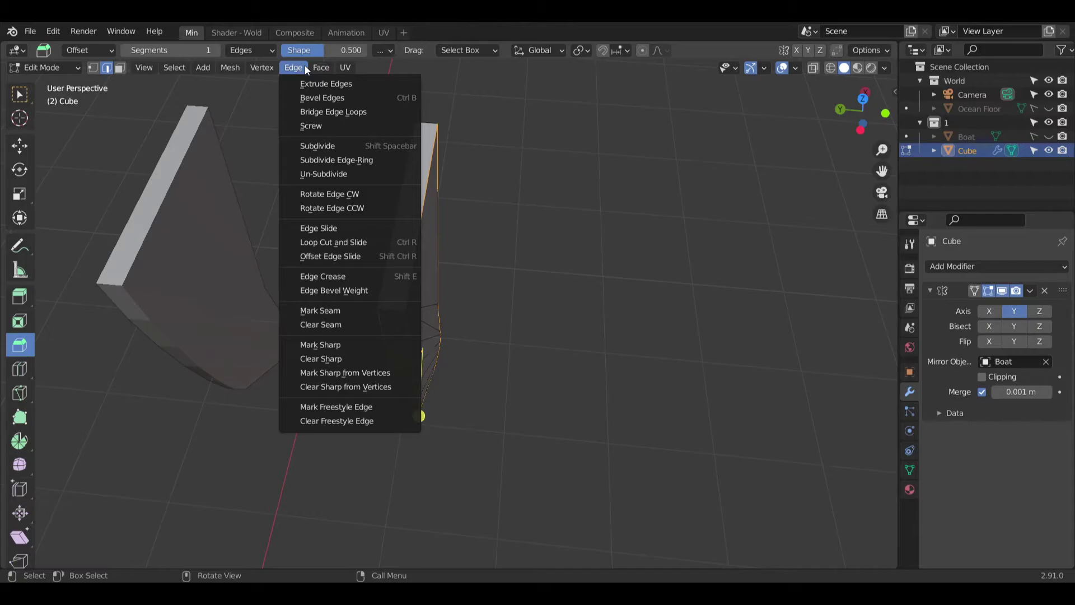
left_click(295, 68)
right_click(386, 193)
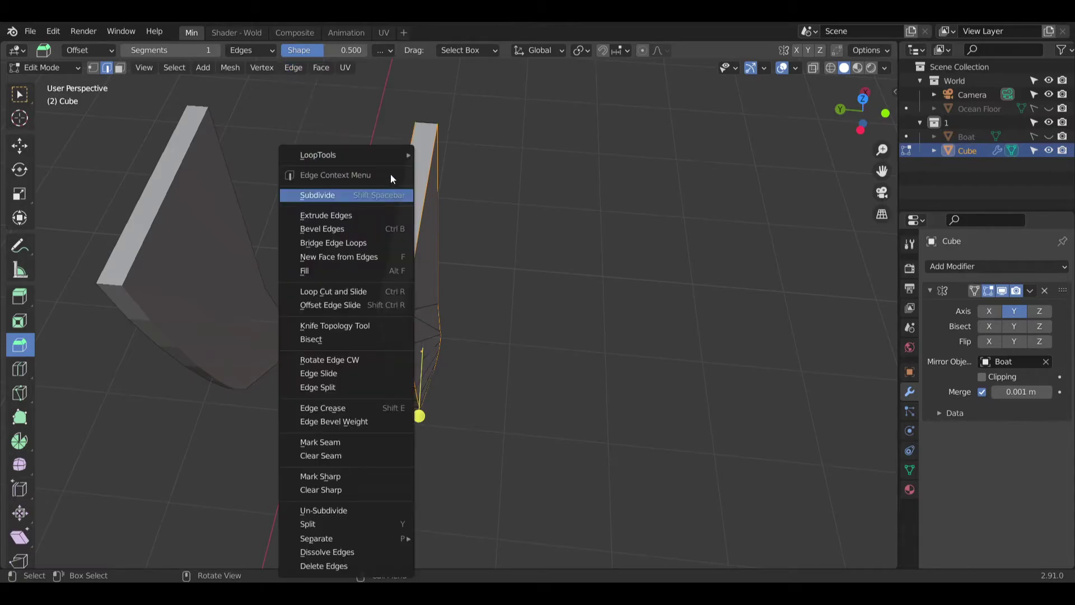
right_click(425, 204)
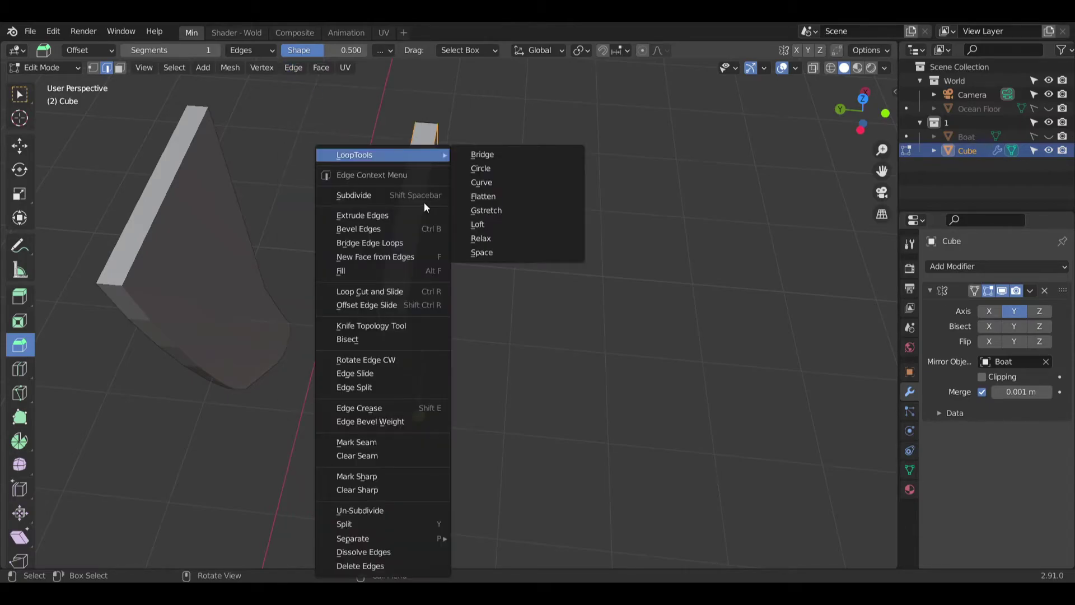
left_click(384, 244)
Step: Try a twist of 38 on the bridged edge loops around the plate
middle_click_drag(467, 390, 437, 446)
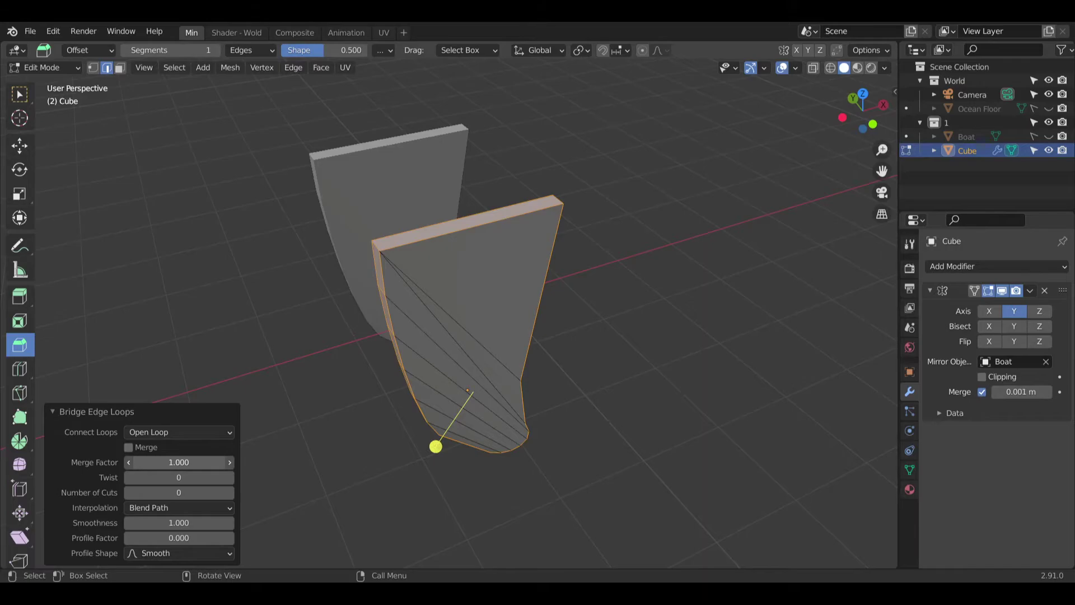
middle_click_drag(230, 463, 320, 413)
mouse_move(179, 477)
left_mouse_down()
mouse_move(219, 477)
mouse_move(185, 475)
left_mouse_up()
scroll(324, 247, "up", 3)
middle_click_drag(324, 246, 313, 263)
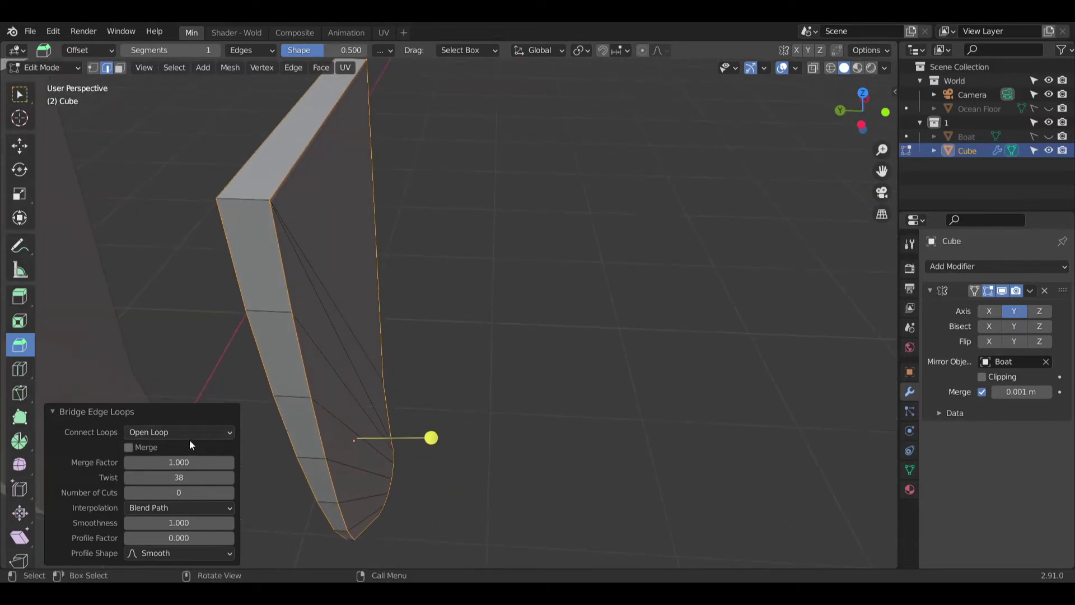
Step: Try dissolving the plate's selected outline edges and undo it
left_click(217, 369)
right_click(319, 253)
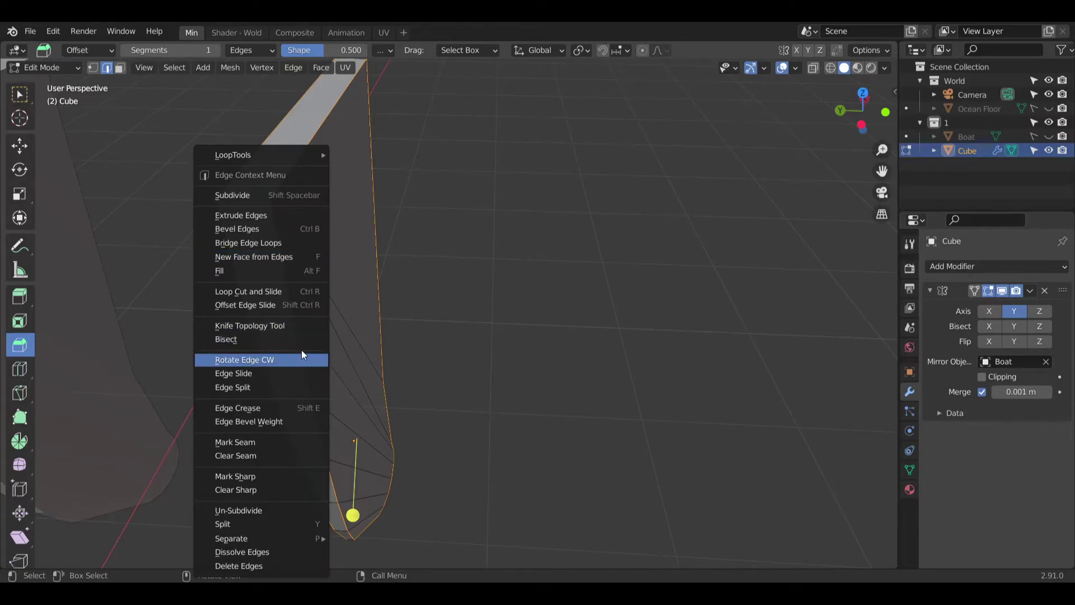
right_click(304, 252)
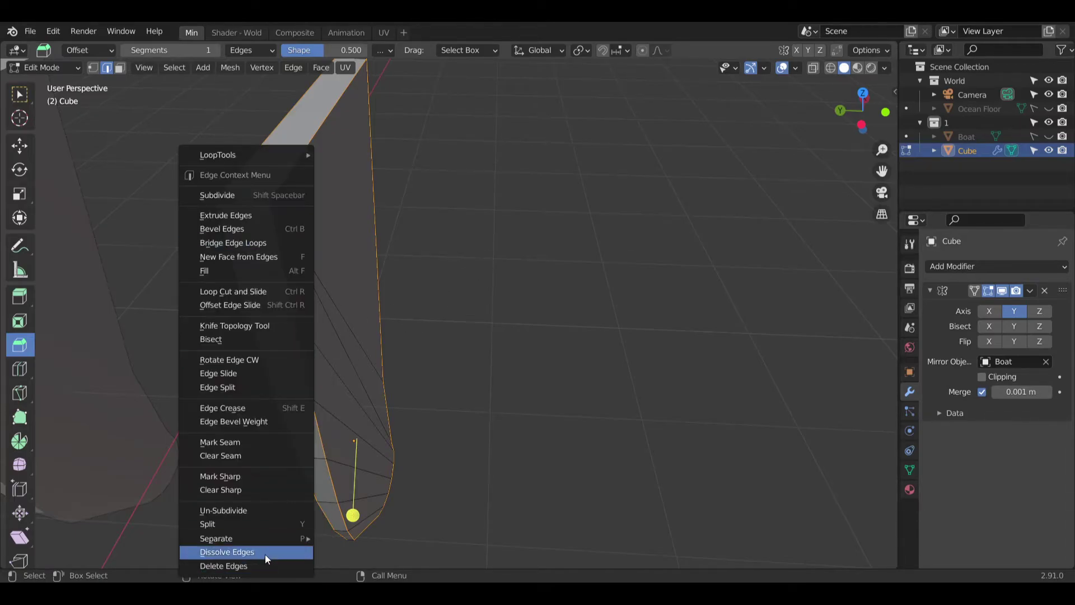
left_click(264, 554)
key("ctrl+z")
right_click(327, 364)
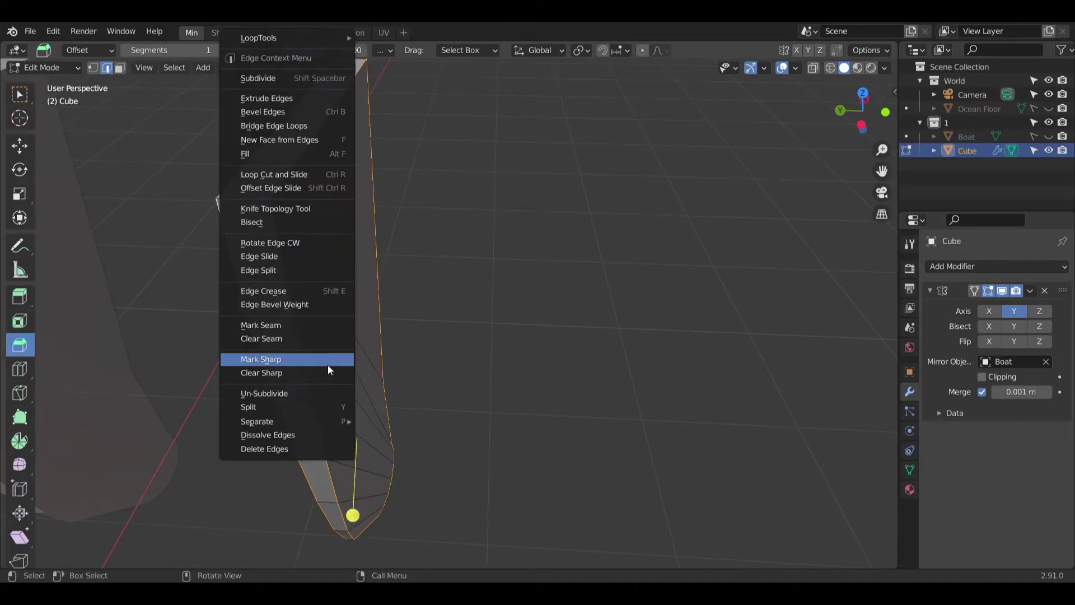
Step: Select the ring of narrow rim faces running around the plate's outline
middle_click_drag(521, 314, 459, 287)
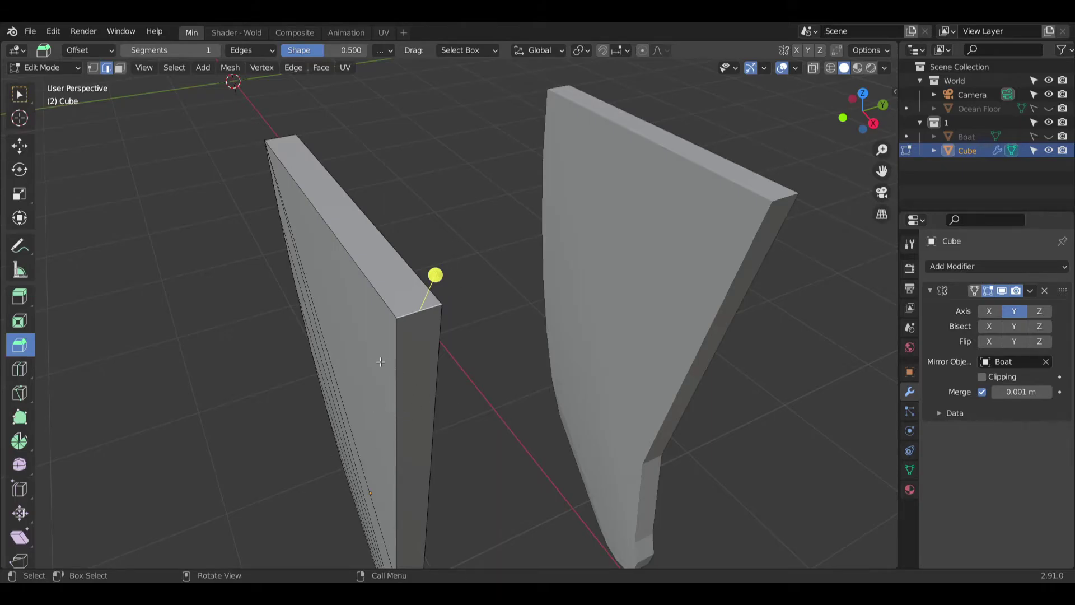
middle_click_drag(382, 363, 367, 283, "shift")
left_click(119, 67)
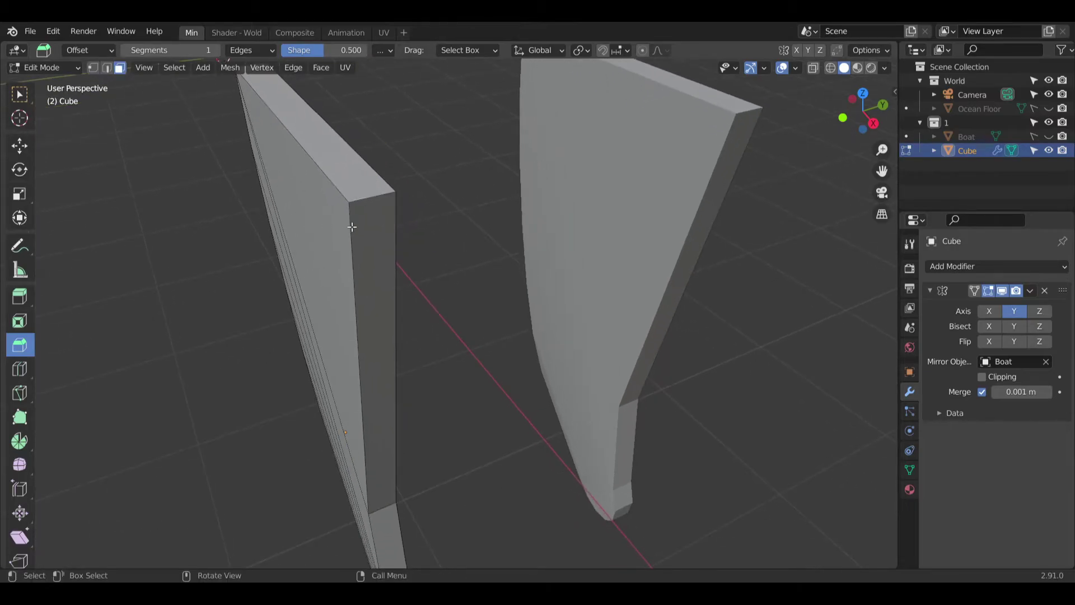
left_click(370, 228, "ctrl")
middle_click_drag(339, 185, 463, 357)
middle_click_drag(499, 328, 216, 377)
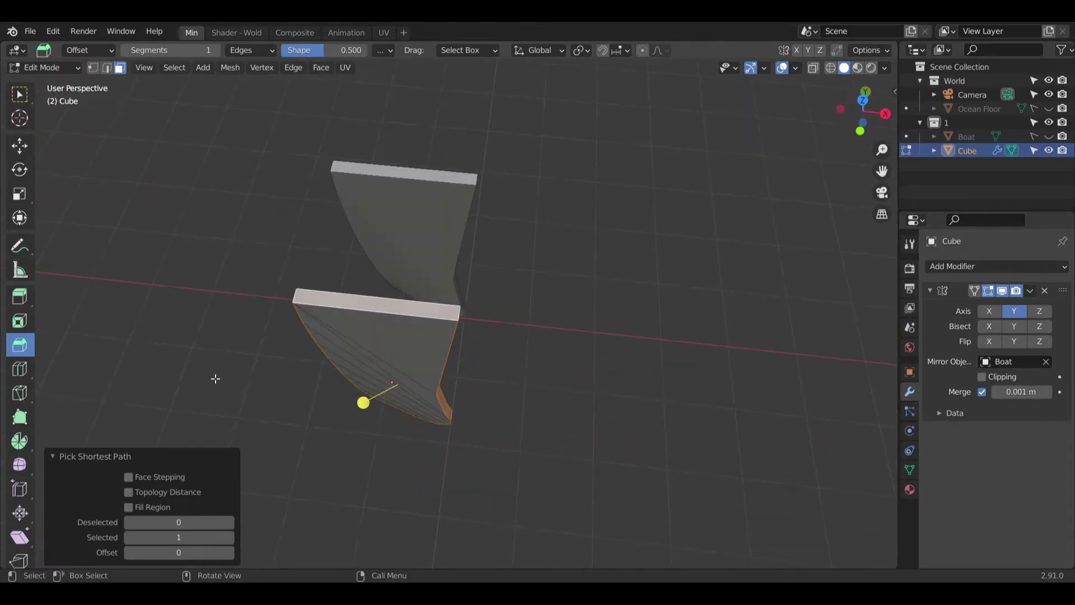
Step: Thin the plate by scaling the selected rim faces to about 0.121 along the Y axis
left_click(19, 194)
middle_click_drag(185, 371, 495, 343)
left_click_drag(485, 357, 432, 364)
scroll(449, 218, "up", 6)
middle_click_drag(449, 218, 497, 392)
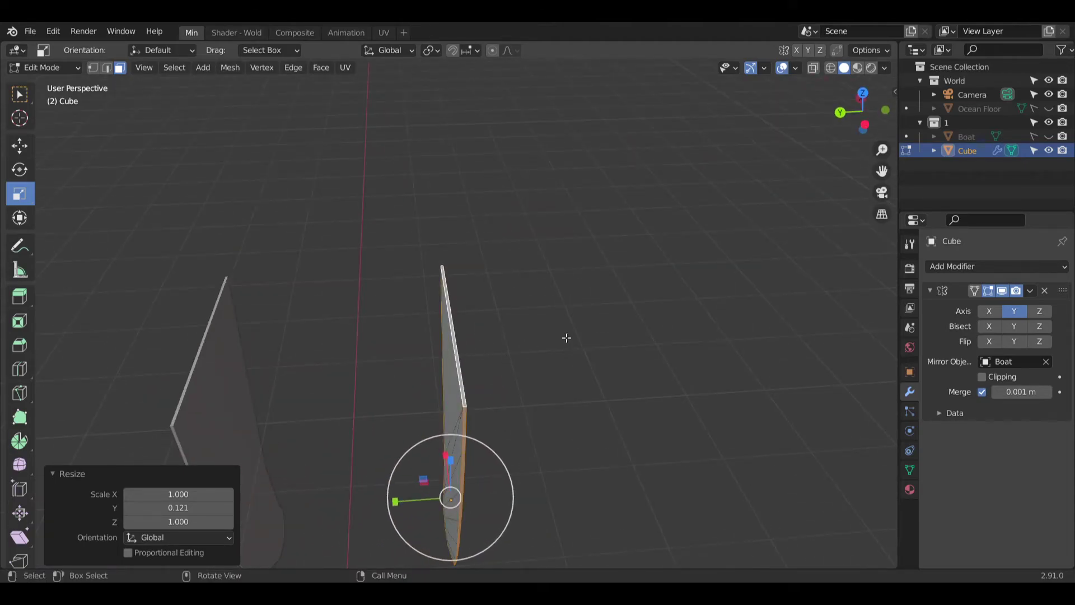
Step: Bevel the thinned plate's rim faces with a width of about 1.11 m and Clamp Overlap enabled
middle_click_drag(652, 328, 519, 385)
middle_click_drag(644, 313, 661, 314)
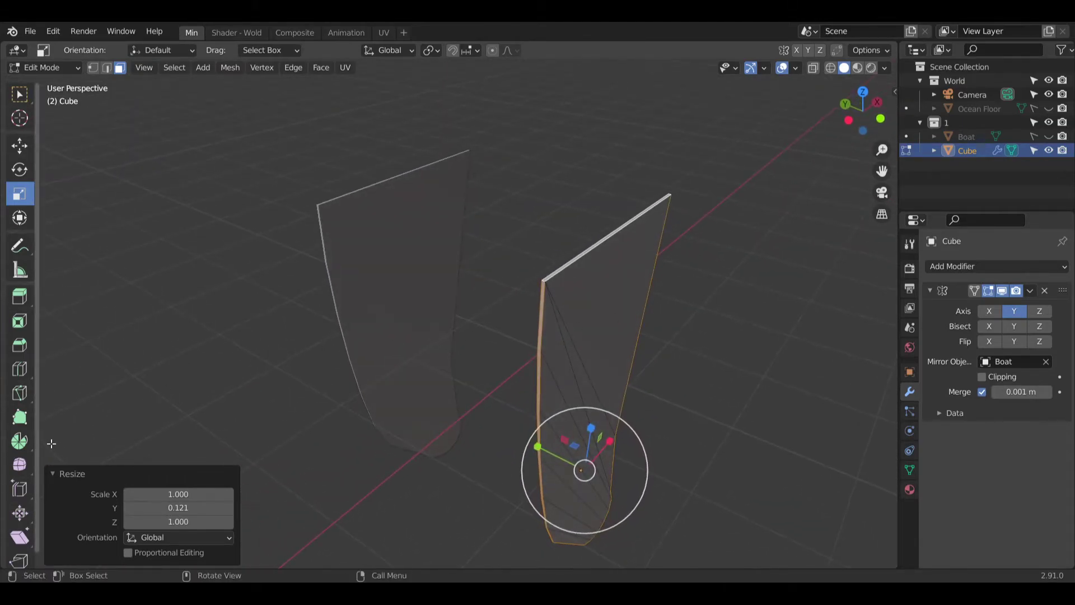
left_click(20, 344)
left_click_drag(557, 539, 539, 549)
middle_click_drag(437, 448, 393, 408)
left_click(129, 418)
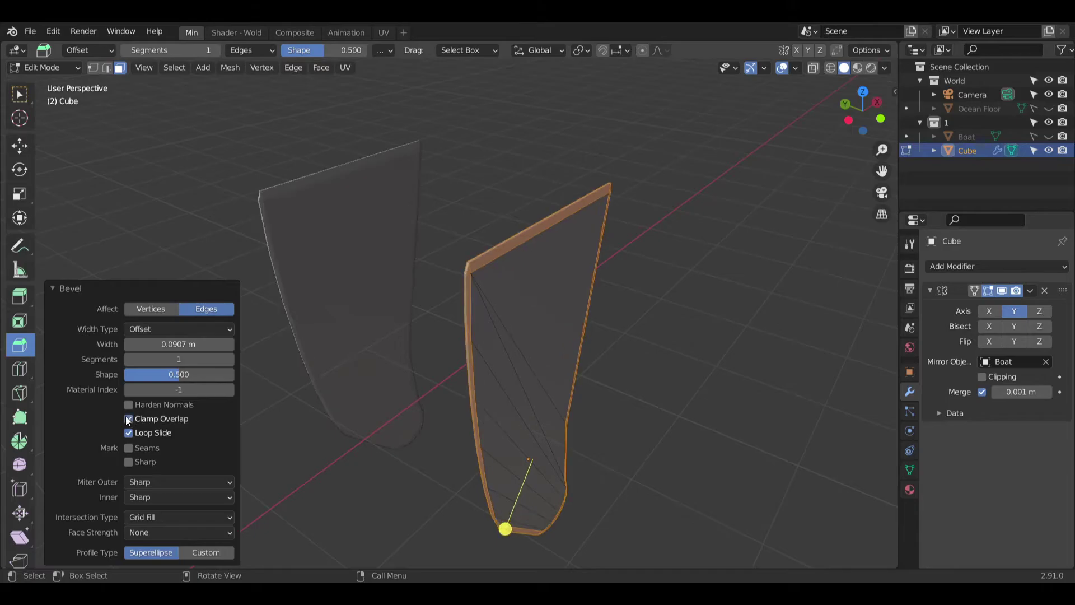
left_click_drag(212, 344, 235, 343)
Step: Set the rim bevel to 2 segments
left_click(230, 360)
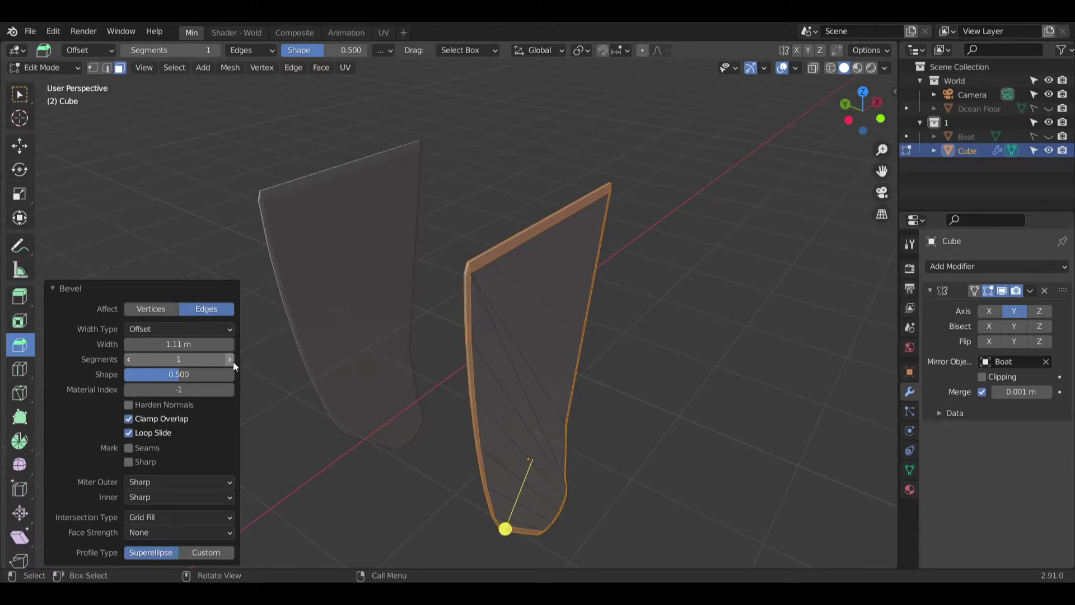
left_click(230, 359)
scroll(490, 381, "up", 5)
middle_click_drag(490, 381, 551, 325)
left_click(130, 359)
middle_click_drag(436, 367, 451, 347)
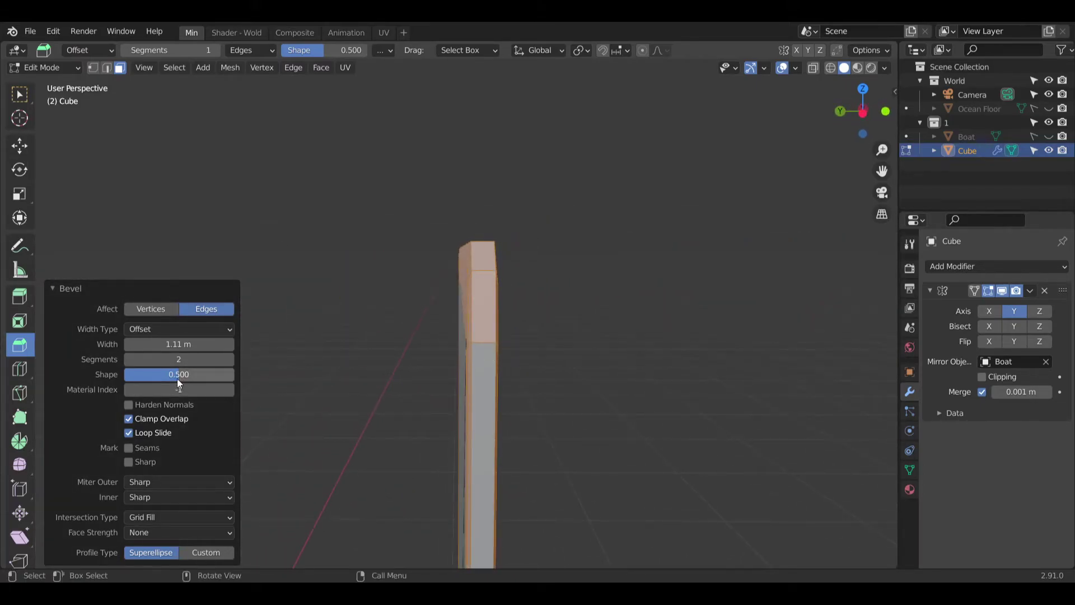
Step: Set the rim bevel's shape to 0.7
mouse_move(181, 374)
left_mouse_down()
mouse_move(209, 374)
mouse_move(132, 374)
mouse_move(220, 374)
mouse_move(196, 374)
left_mouse_up()
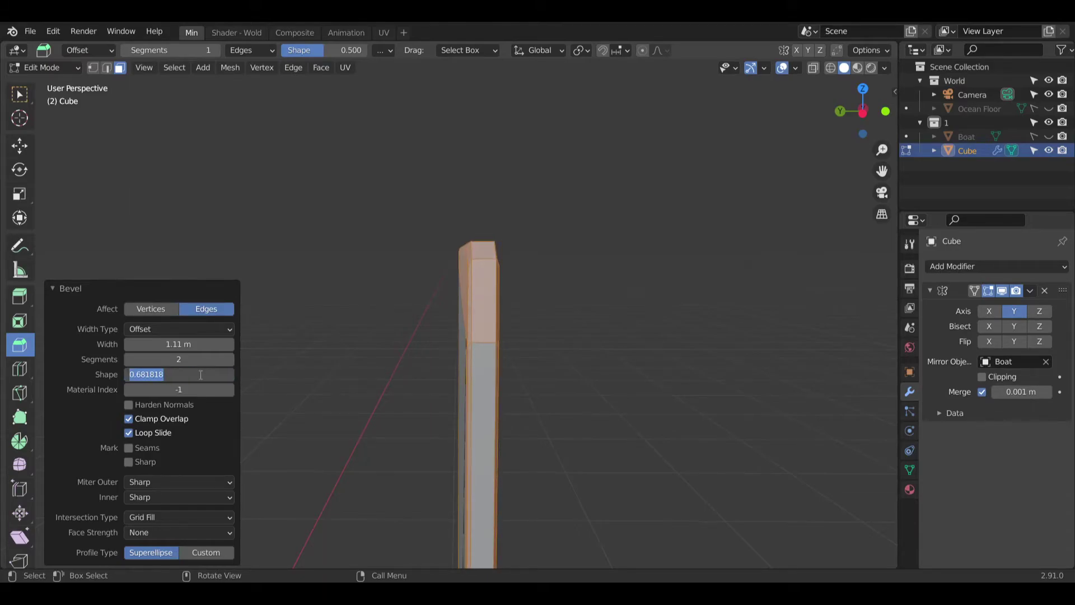
type("7")
key("Return")
middle_click_drag(679, 313, 722, 317)
middle_click_drag(406, 266, 427, 266)
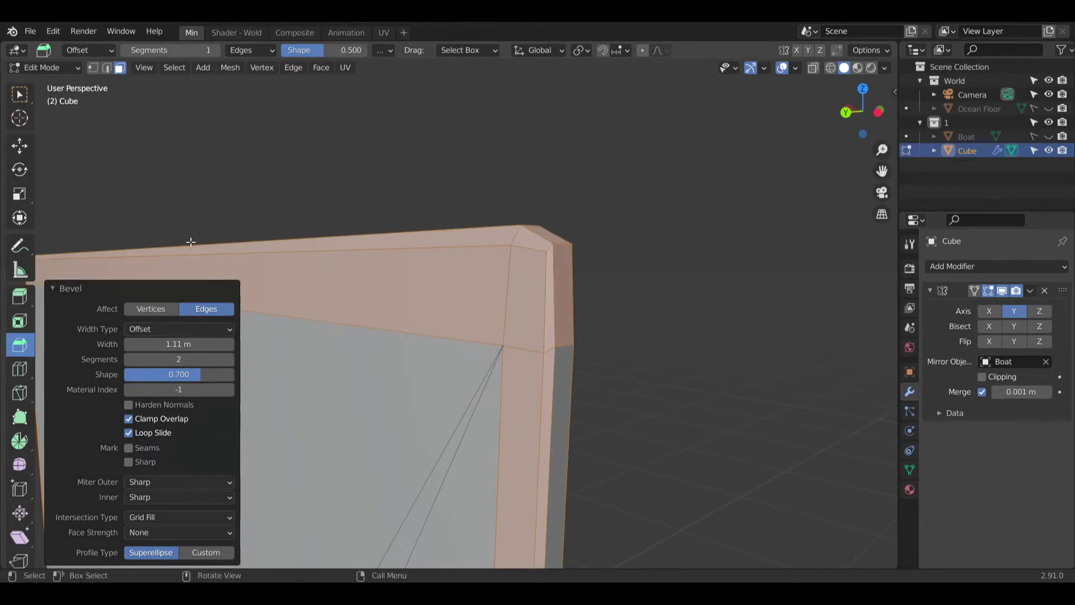
Step: Deselect the plate's faces and make the Boat object visible again
middle_click_drag(669, 319, 603, 366)
left_click(19, 94)
left_click(194, 211)
middle_click_drag(559, 336, 497, 322)
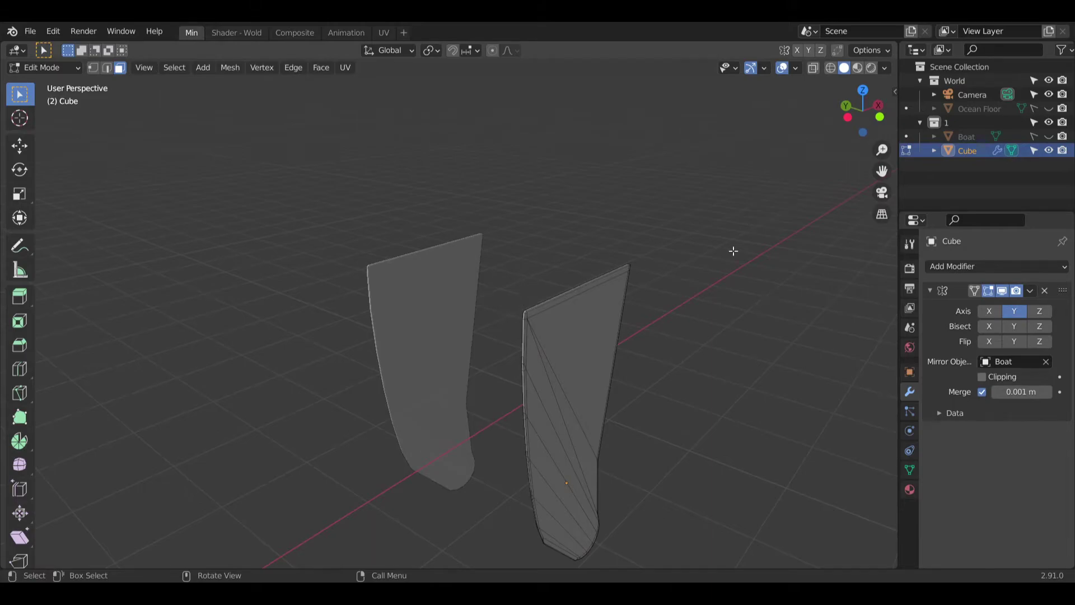
left_click(1049, 136)
middle_click_drag(828, 271, 499, 346)
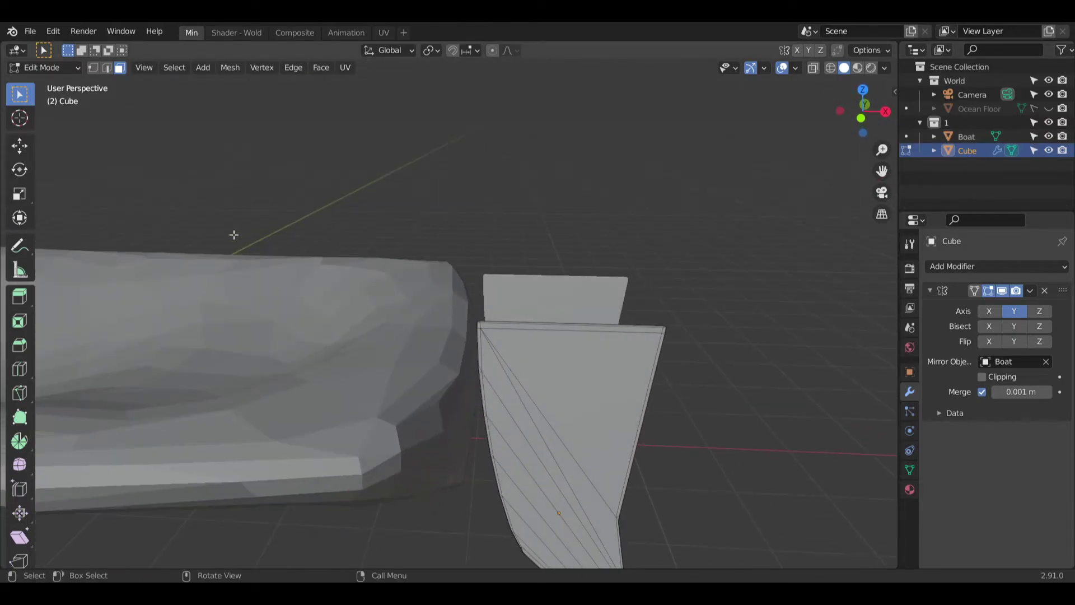
Step: Return to Object Mode, deselect the plates and add a cylinder mesh
left_click(56, 67)
left_click(39, 84)
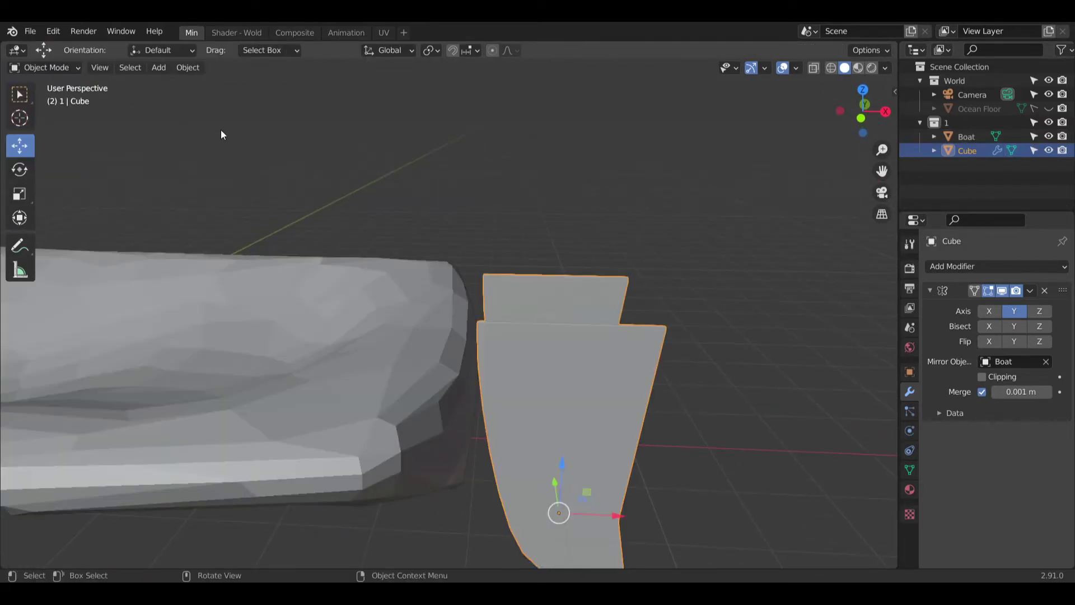
left_click(145, 110)
left_click(161, 69)
mouse_move(237, 87)
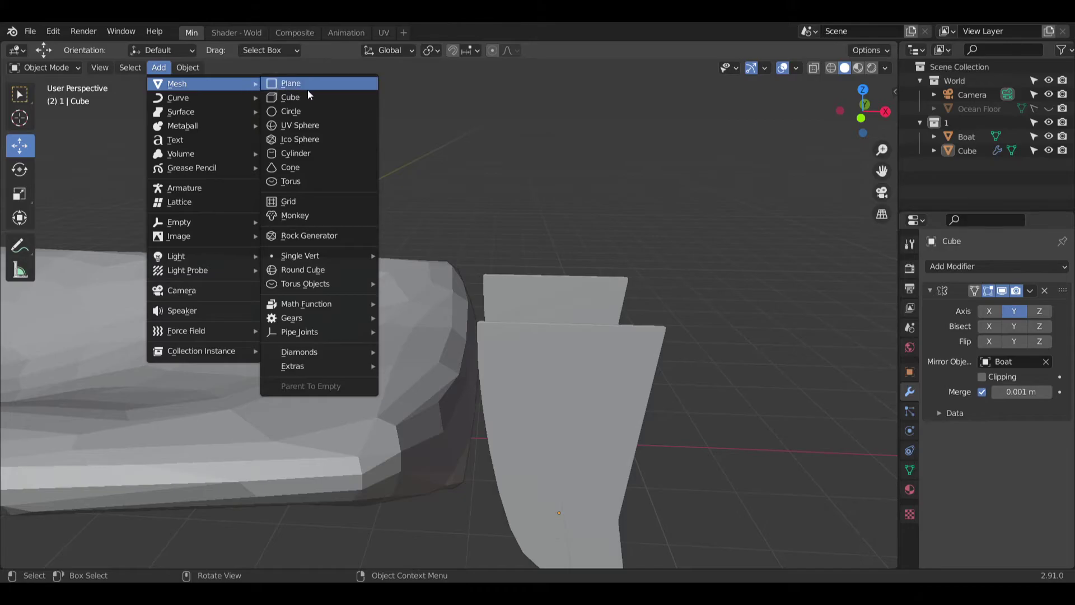
left_click(291, 151)
middle_click_drag(292, 150, 120, 174)
Step: Move the cylinder about 10.675 m along the X axis to behind the boat's stern
scroll(314, 140, "down", 6)
left_click_drag(382, 140, 377, 230)
scroll(378, 230, "up", 7)
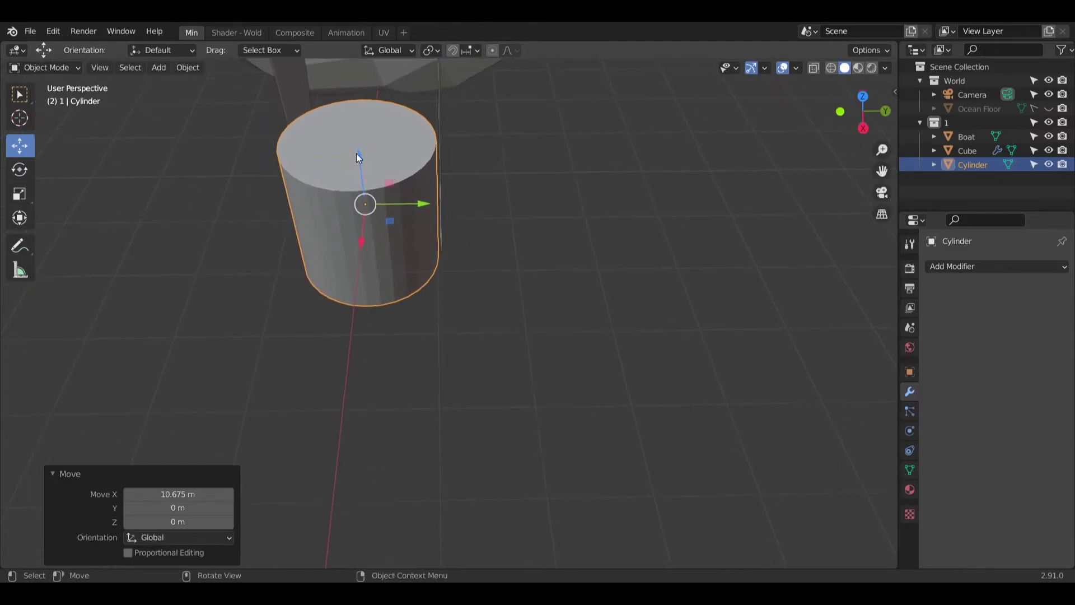
scroll(358, 156, "down", 5)
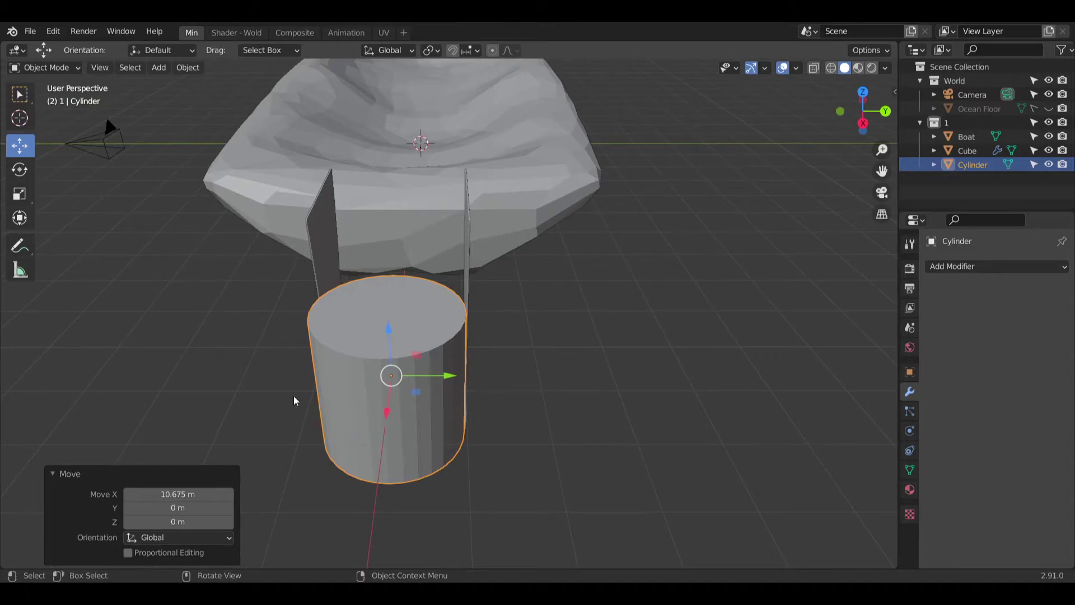
Step: Rotate the cylinder 90° about the X axis so it lies crosswise behind the plates
left_click(910, 372)
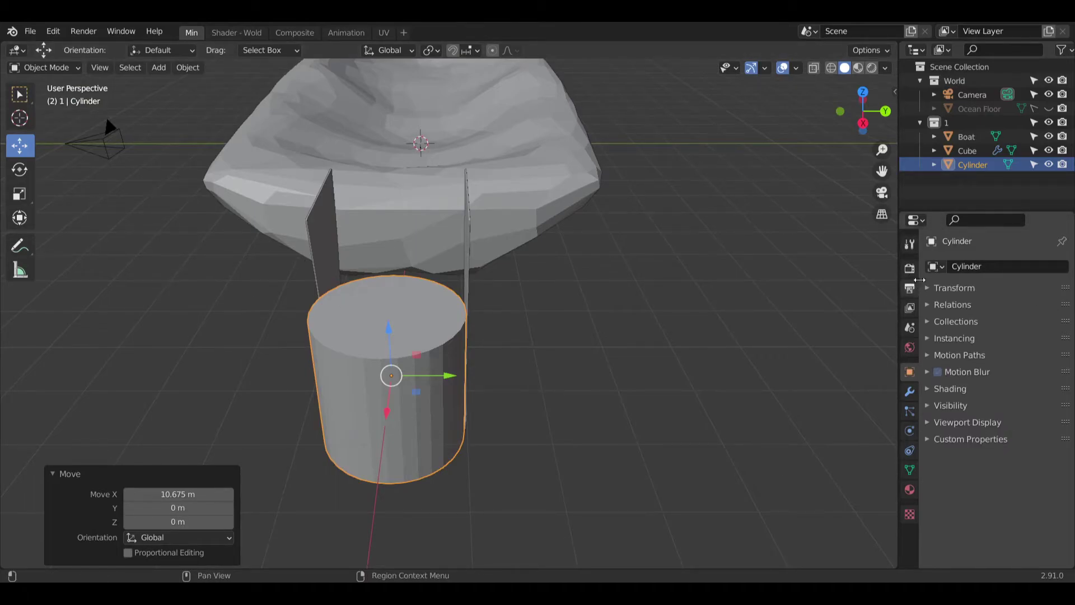
left_click(952, 288)
left_click(1019, 354)
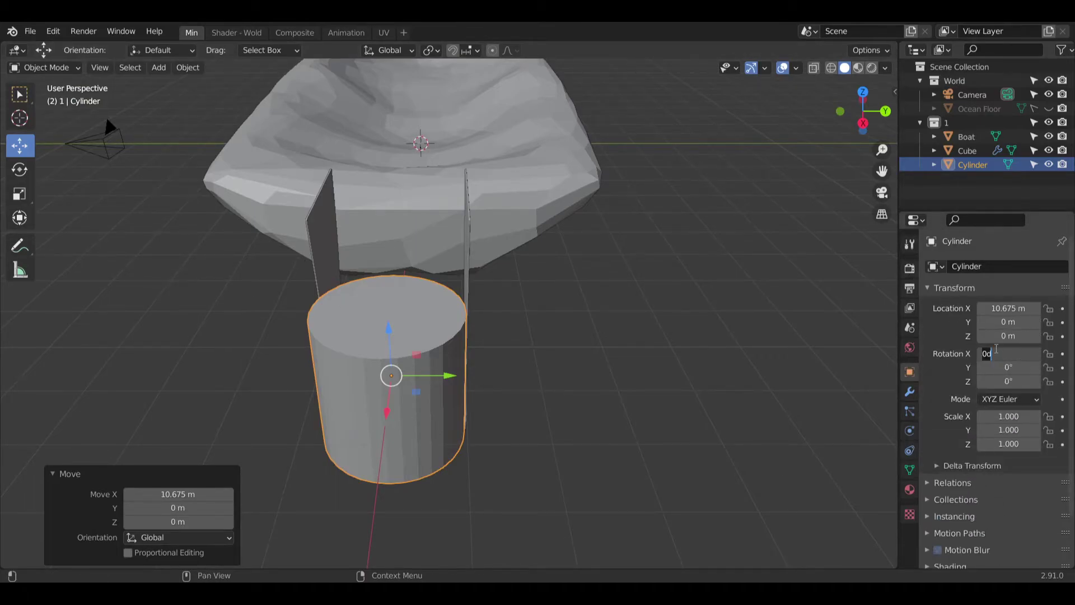
type("90")
key("Return")
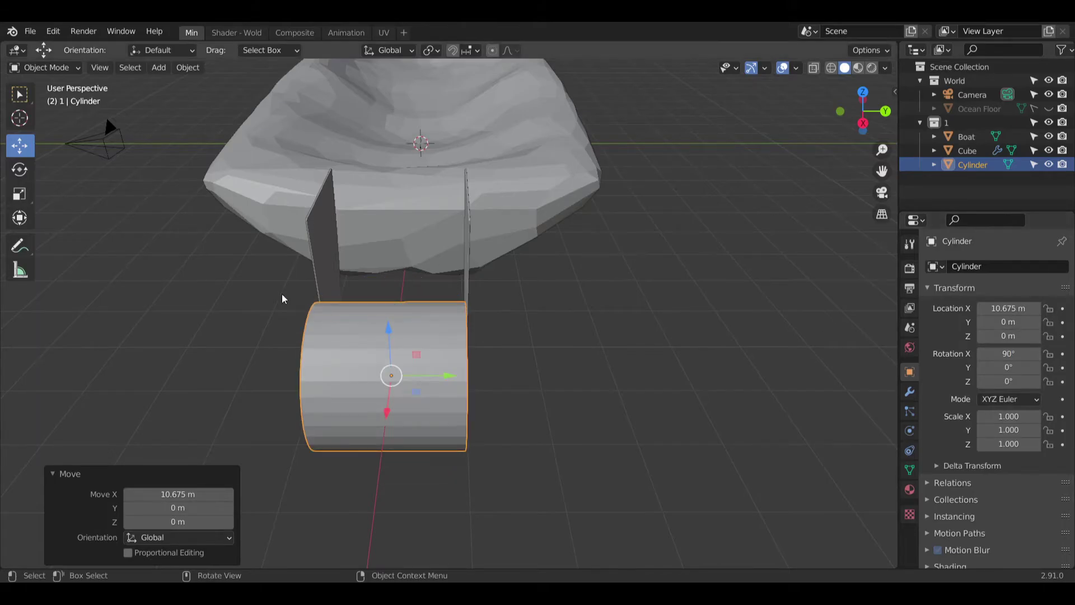
Step: Scale the cylinder to about 0.087 along the X and Z axes, turning it into a thin crosswise rod
middle_click_drag(289, 219, 259, 308)
key("shift+space")
key("s")
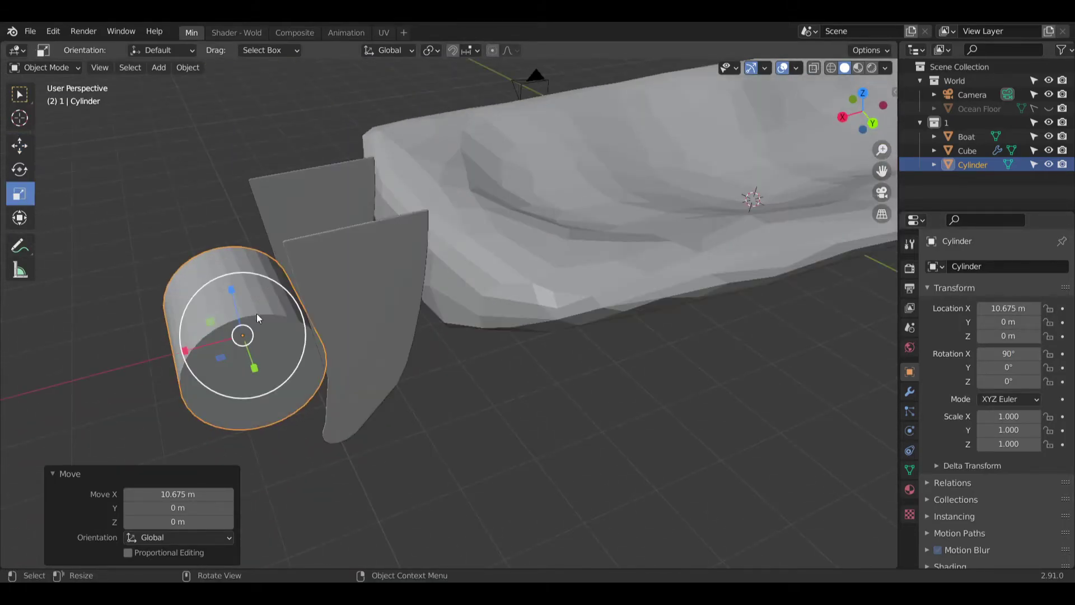
middle_click_drag(207, 343, 228, 303)
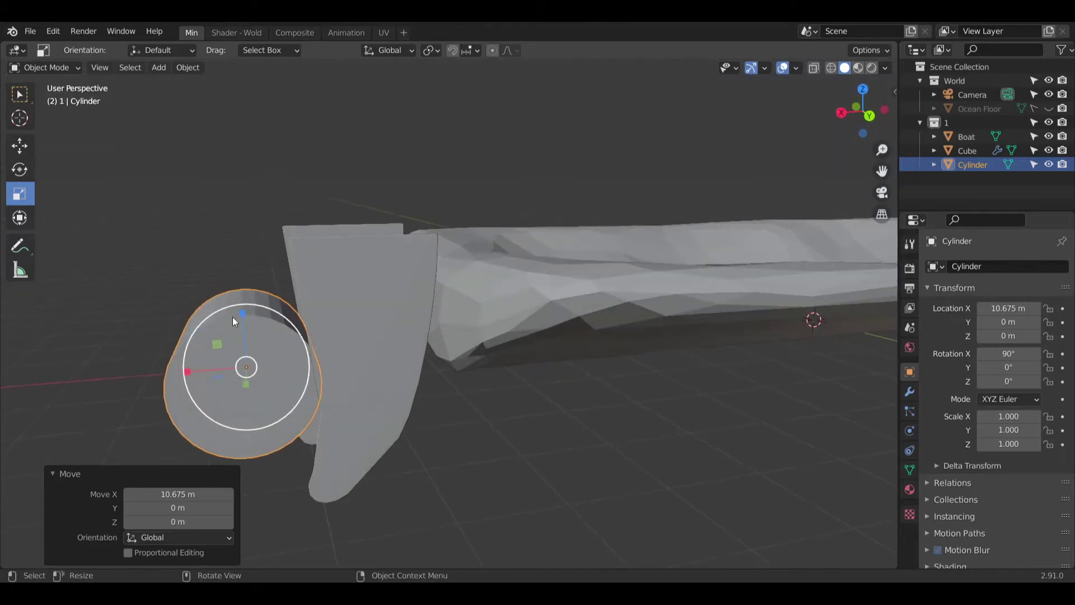
left_click_drag(217, 344, 246, 367)
middle_click_drag(247, 366, 92, 218)
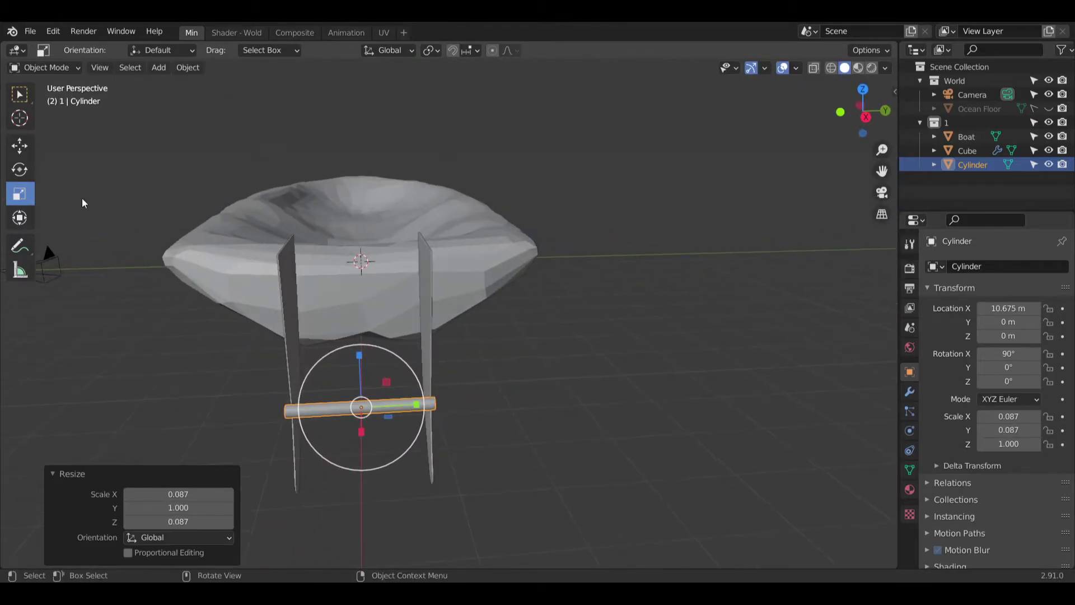
Step: Move the rod up and toward the stern, to about X 8.504 m and Z 1.642 m
left_click(26, 148)
left_click_drag(359, 358, 361, 224)
middle_click_drag(361, 224, 115, 303, "shift")
left_click_drag(133, 302, 336, 250)
middle_click_drag(336, 250, 357, 163)
left_click_drag(356, 162, 356, 182)
middle_click_drag(356, 182, 275, 288)
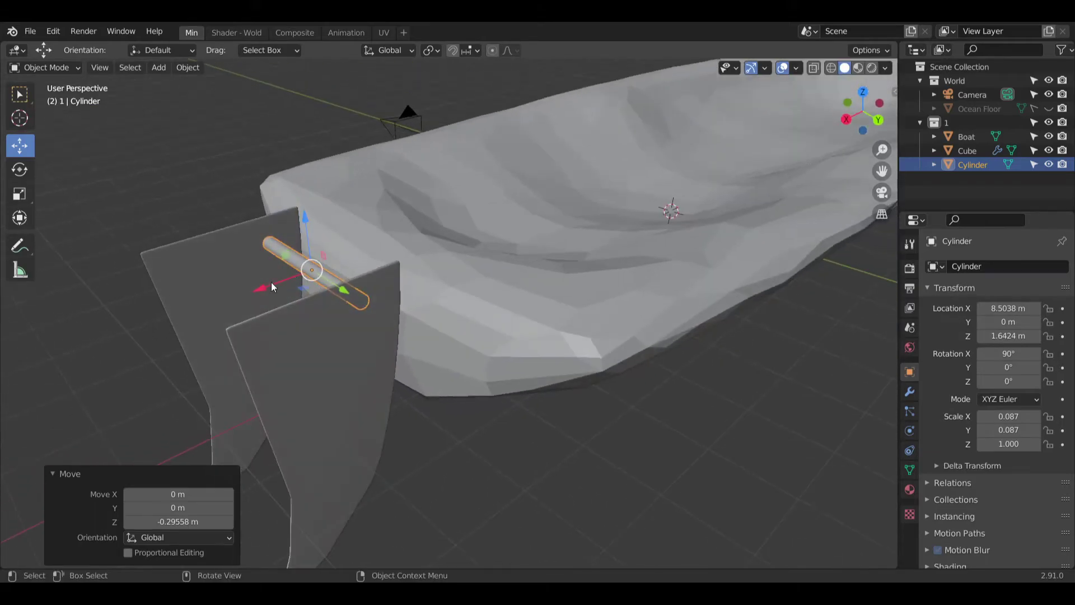
Step: Reposition the rod between the plates just below their upper edges, at about X 8.981 m and Z 1.797 m
left_click_drag(265, 289, 228, 300)
middle_click_drag(227, 300, 271, 240)
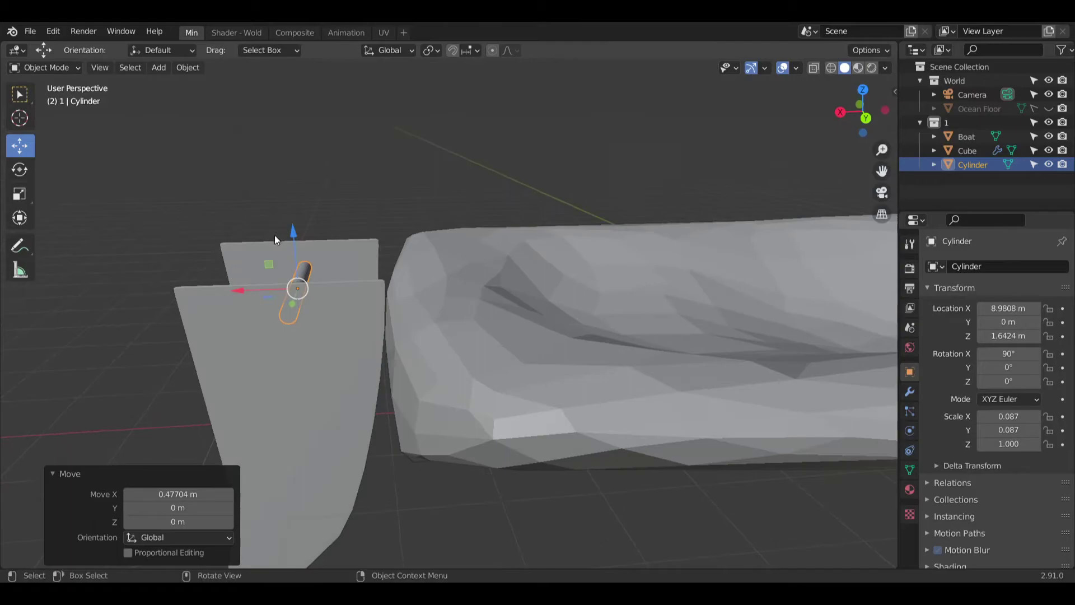
left_click_drag(293, 233, 300, 210)
middle_click_drag(301, 210, 430, 209)
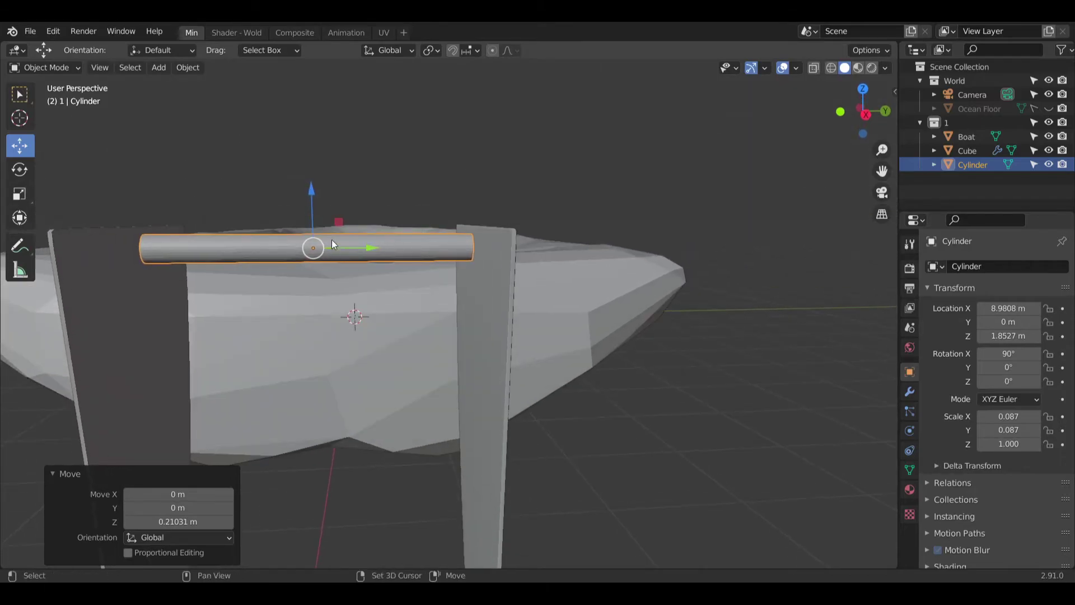
middle_click_drag(326, 231, 436, 217)
middle_click_drag(571, 257, 455, 251)
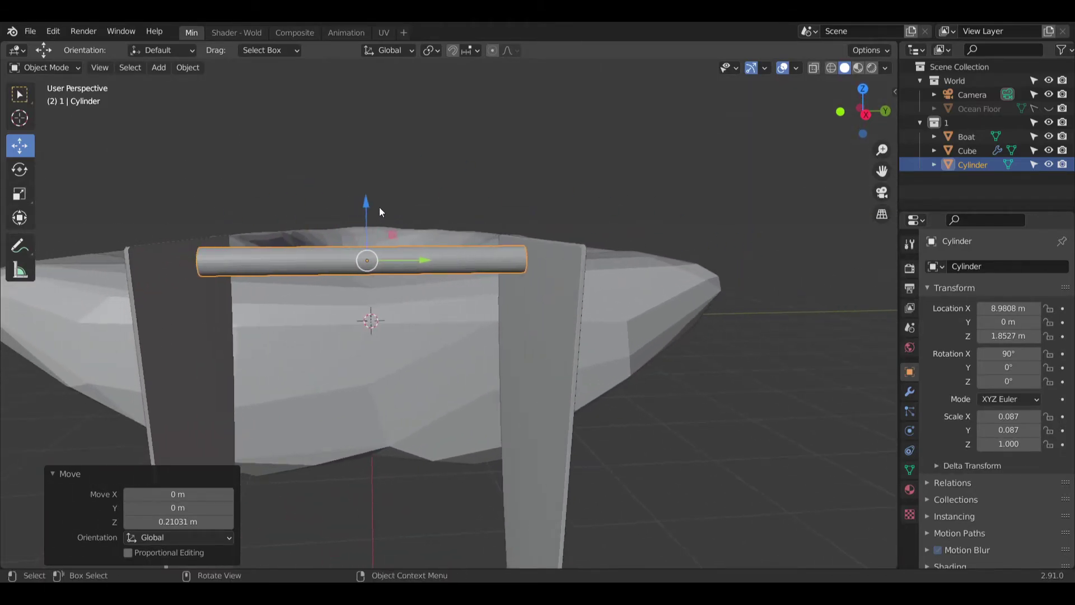
left_click_drag(365, 205, 367, 215)
middle_click_drag(386, 233, 131, 183)
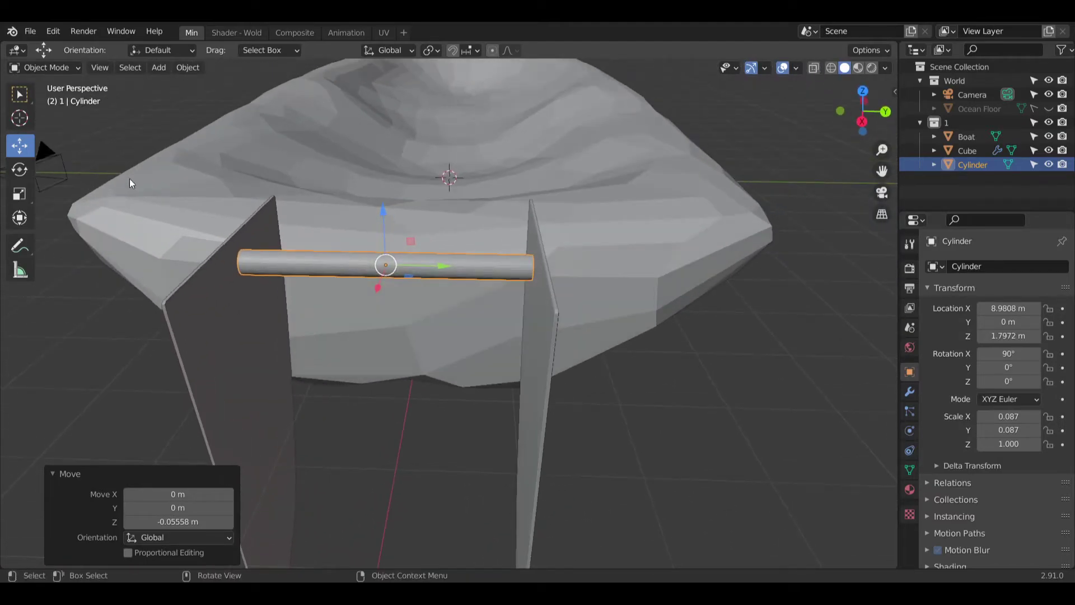
Step: Lengthen the rod by a factor of about 1.053 along the Y axis to reach both plates, and deselect it
left_click(32, 193)
left_click_drag(439, 265, 440, 263)
middle_click_drag(440, 263, 560, 229)
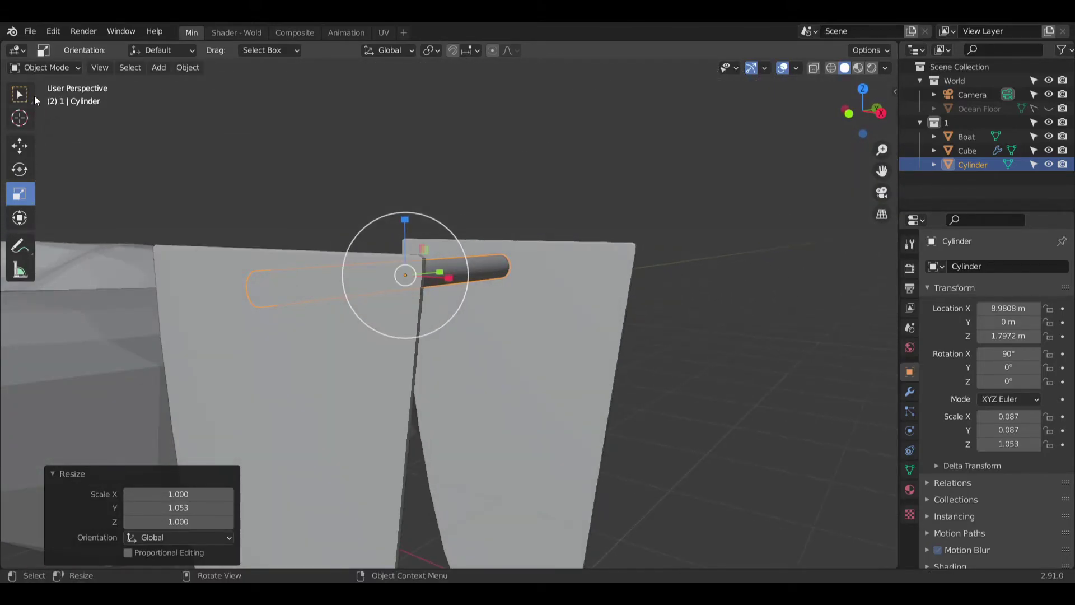
left_click(19, 94)
left_click(493, 149)
middle_click_drag(493, 148, 398, 200)
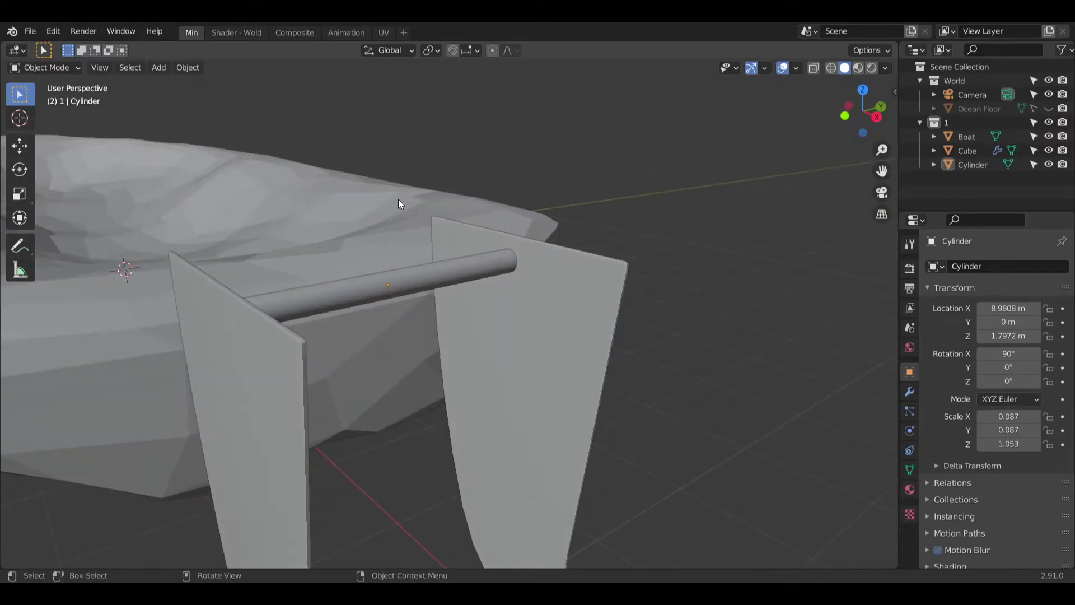
Step: Select the rod between the plates and switch it to Edit Mode
middle_click_drag(235, 185, 56, 53)
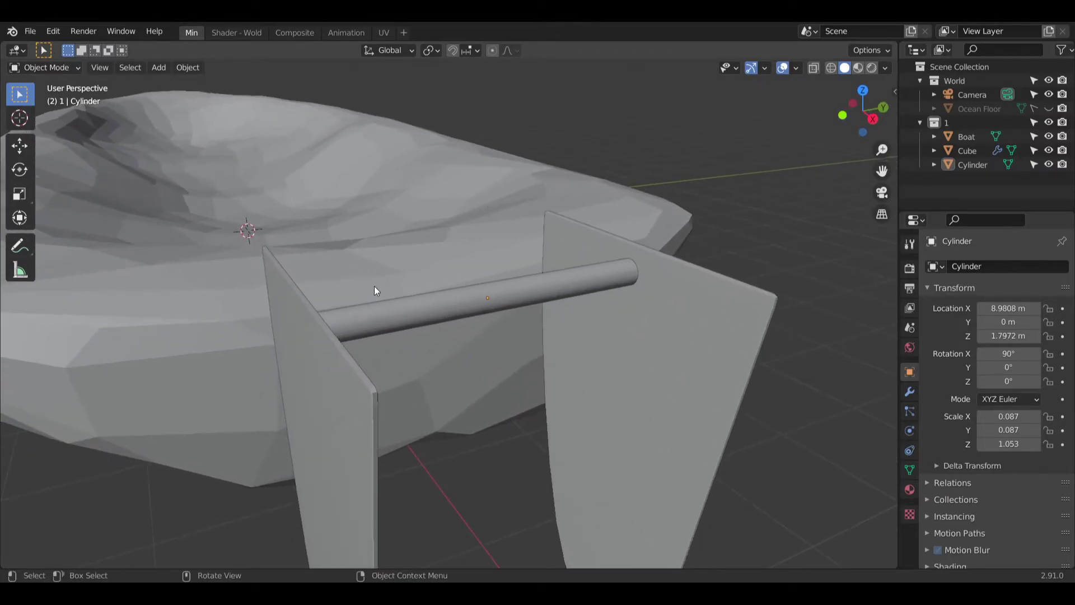
left_click(426, 318)
left_click(56, 68)
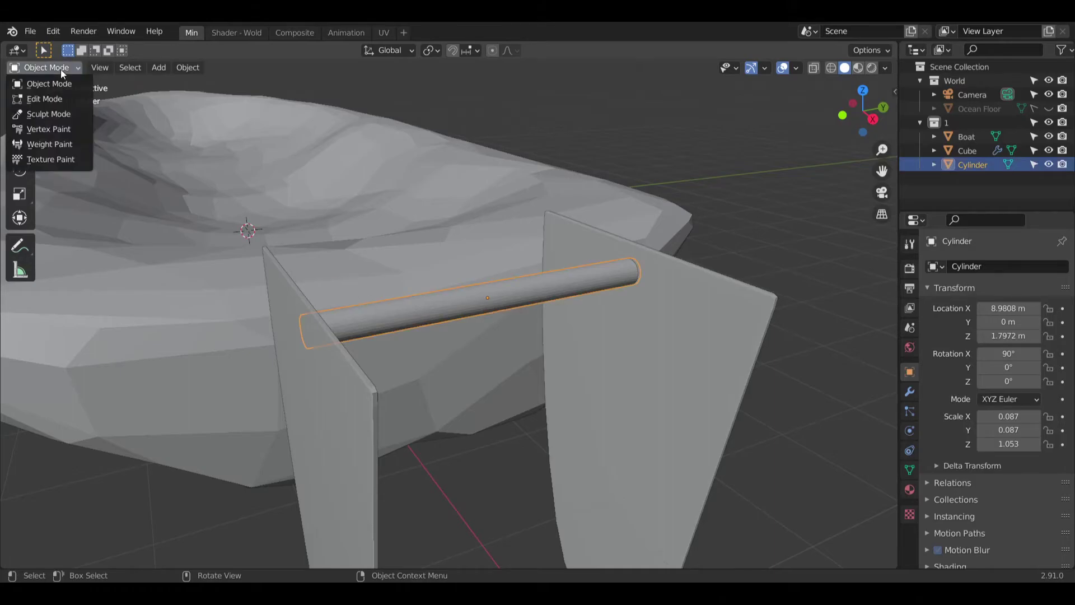
left_click(52, 100)
middle_click_drag(482, 303, 442, 316)
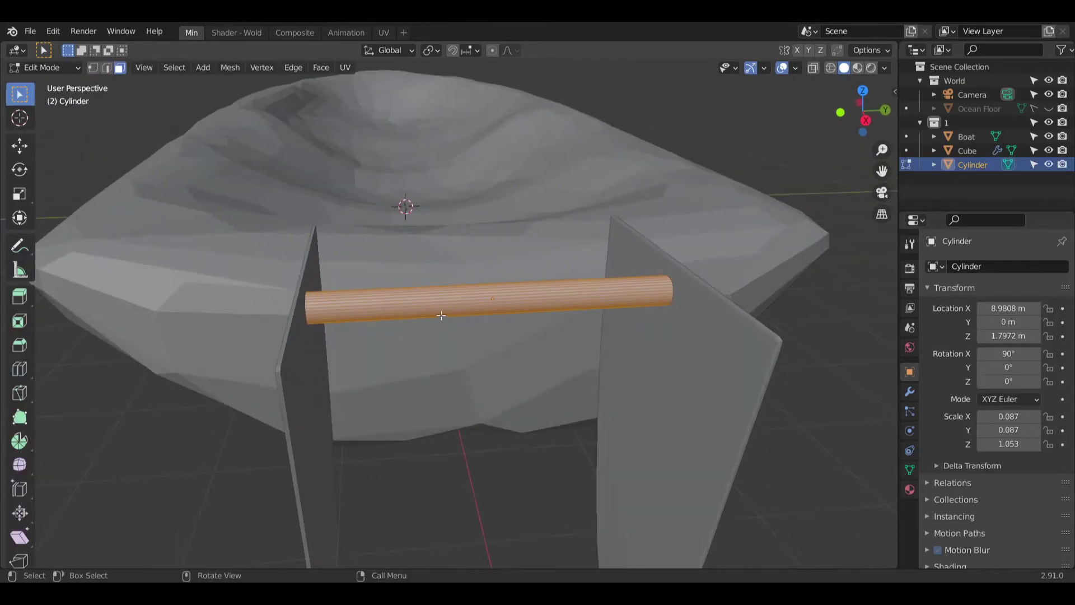
left_click(20, 369)
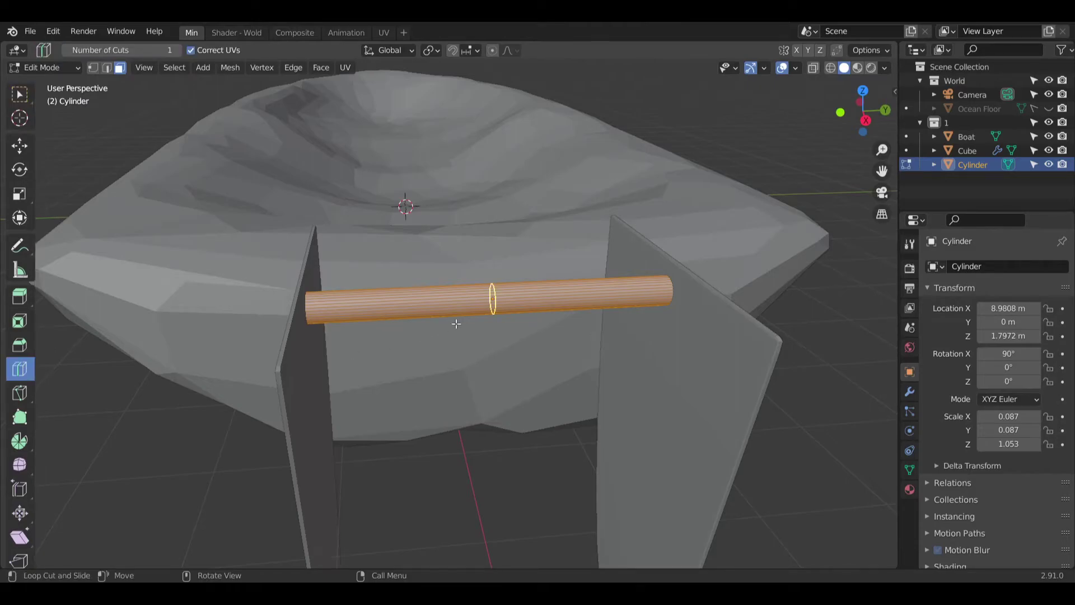
left_click(491, 303)
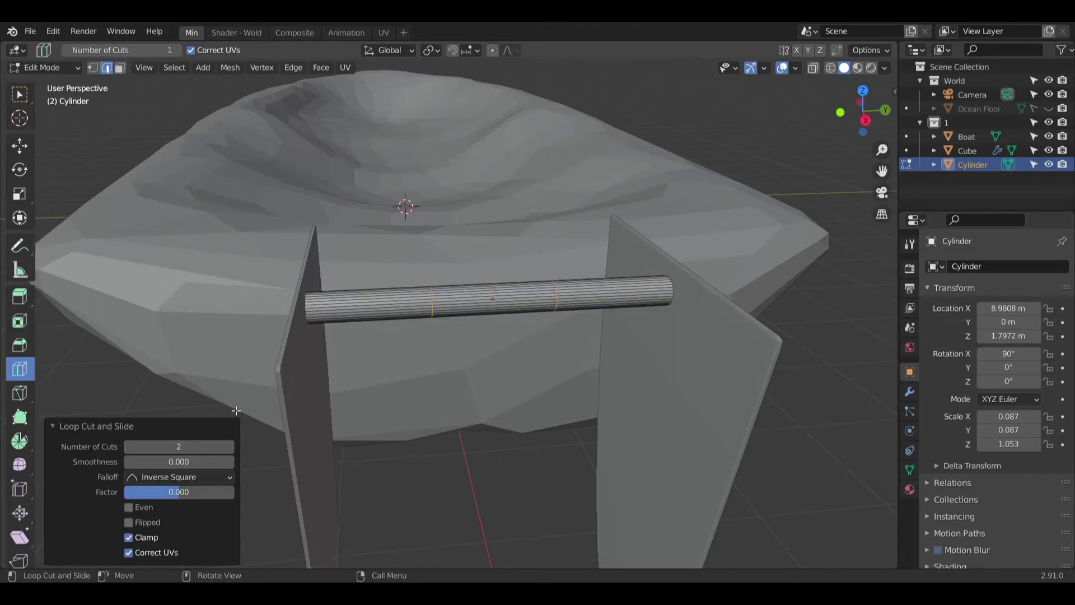
mouse_move(172, 462)
left_mouse_down()
mouse_move(187, 461)
mouse_move(163, 462)
mouse_move(180, 461)
left_mouse_up()
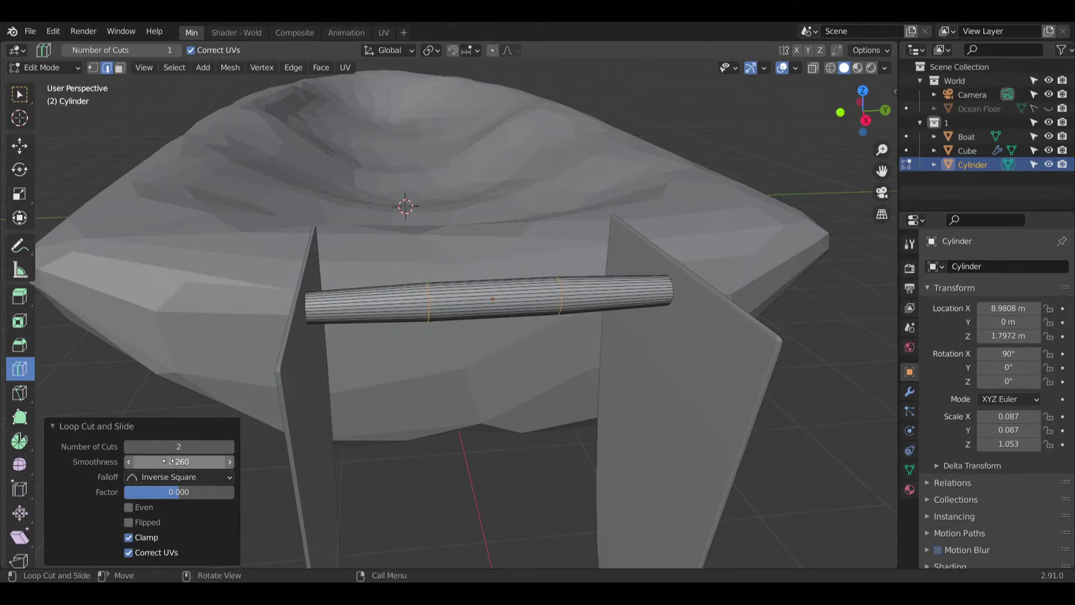
key("3")
key("a")
Step: Add two loop cuts around the horizontal rod with smoothness 0 and factor 0, leaving Even off and Clamp on
left_click(482, 290)
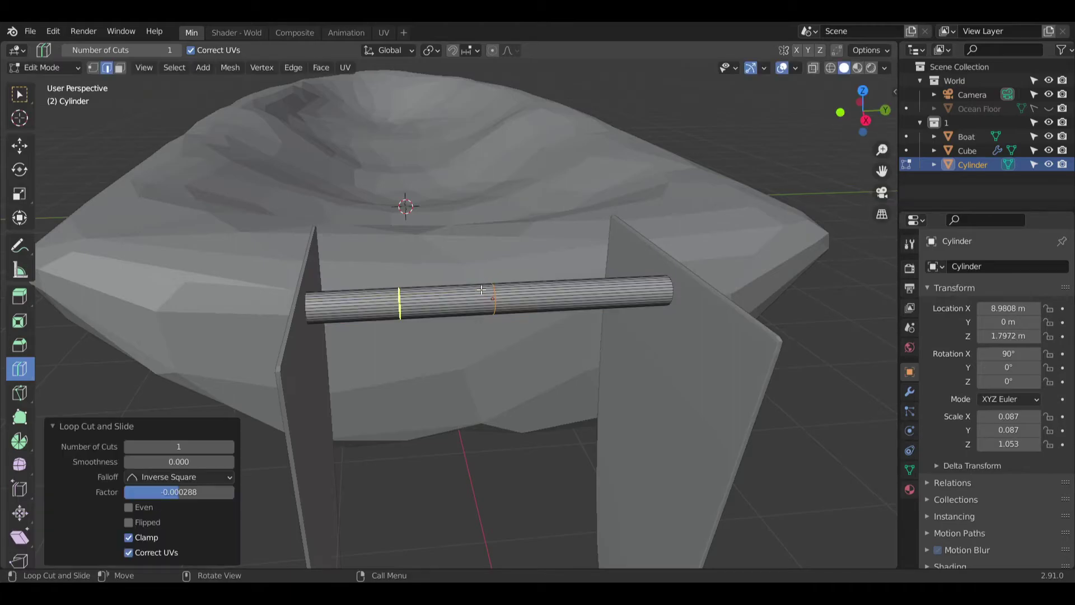
left_click(229, 446)
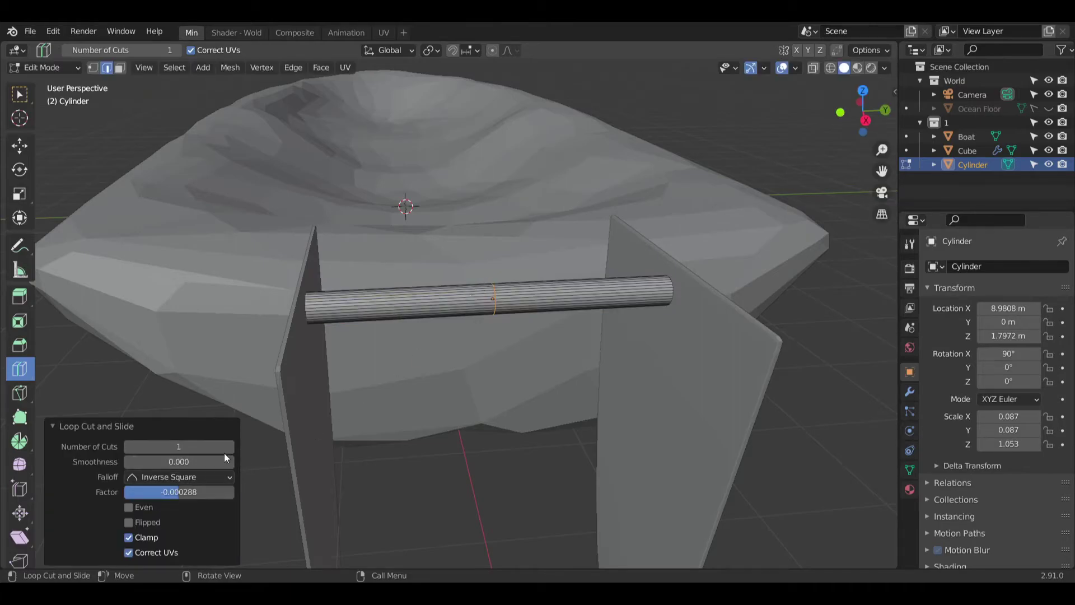
left_click(194, 496)
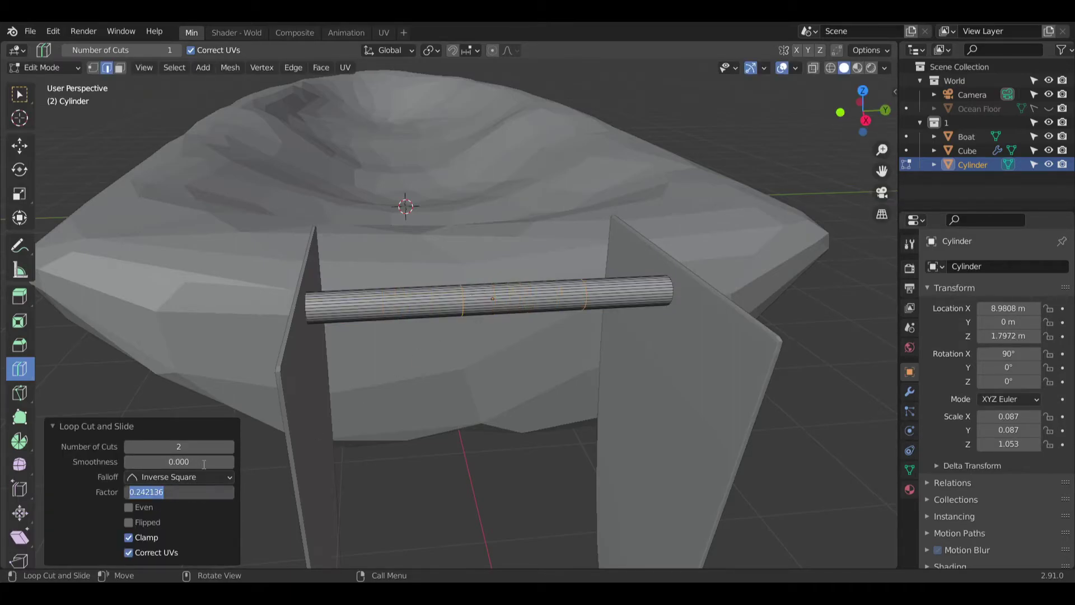
key("Return")
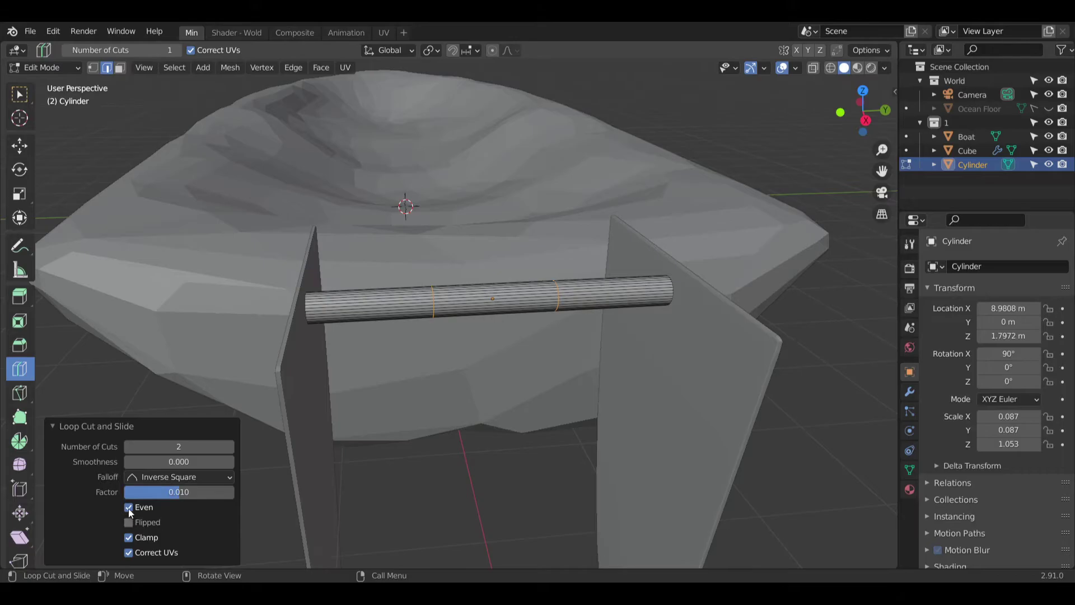
mouse_move(179, 492)
left_mouse_down()
mouse_move(207, 492)
mouse_move(193, 492)
left_mouse_up()
left_click(129, 538)
left_click(205, 493)
type("0")
key("Return")
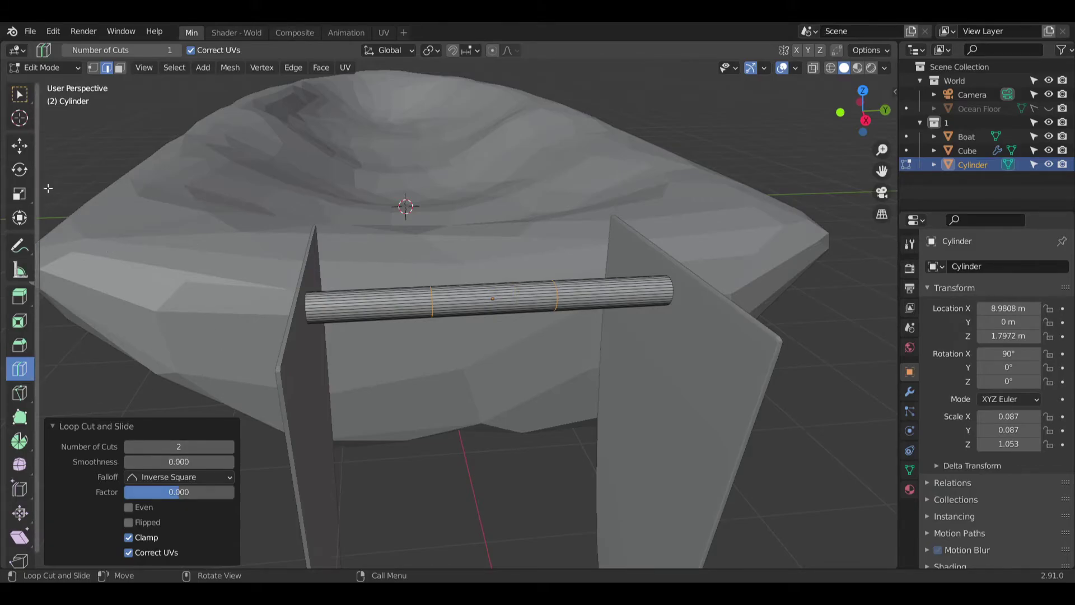
Step: Scale the two edge loops along Y by about 0.166 and again by 0.669 to form a narrow band mid-rod
left_click(19, 194)
left_click_drag(546, 298, 558, 296)
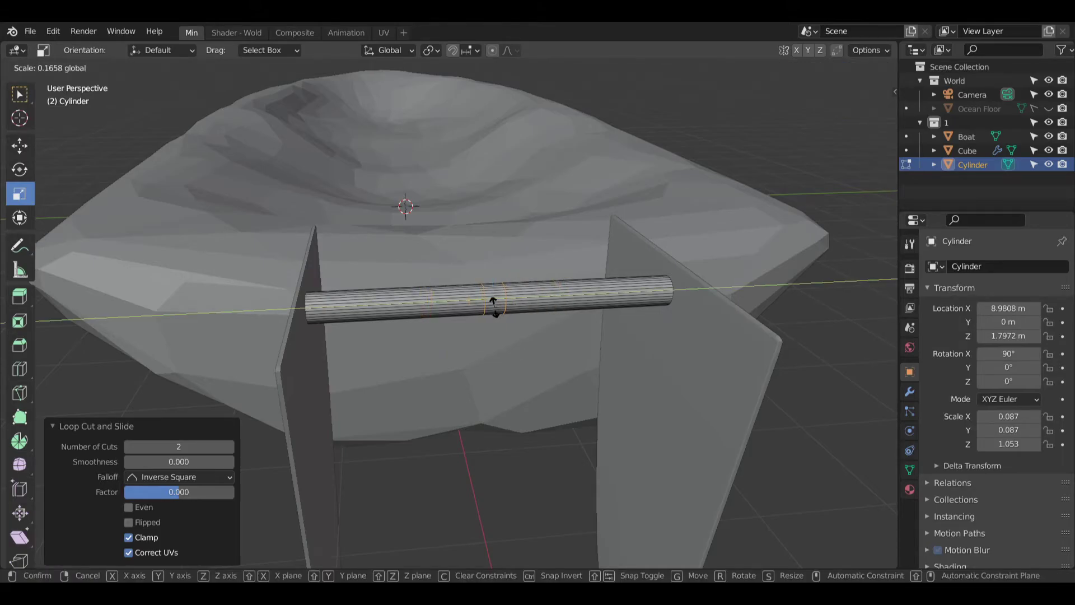
left_click_drag(493, 307, 493, 307)
middle_click_drag(493, 307, 65, 164)
scroll(493, 302, "up", 4)
left_click_drag(516, 322, 509, 322)
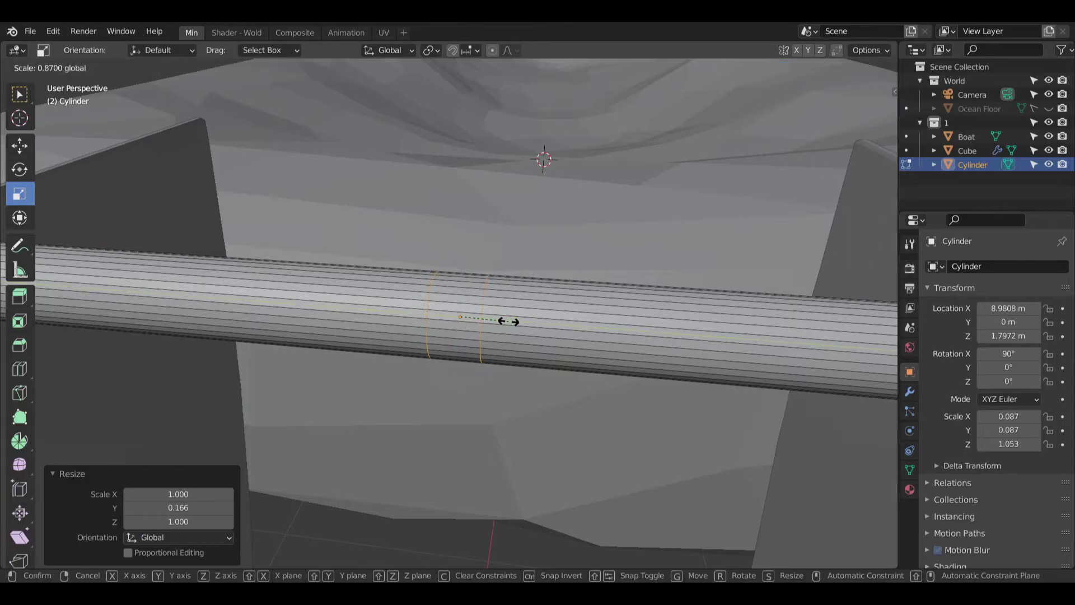
left_click(493, 321)
middle_click_drag(459, 314, 482, 303)
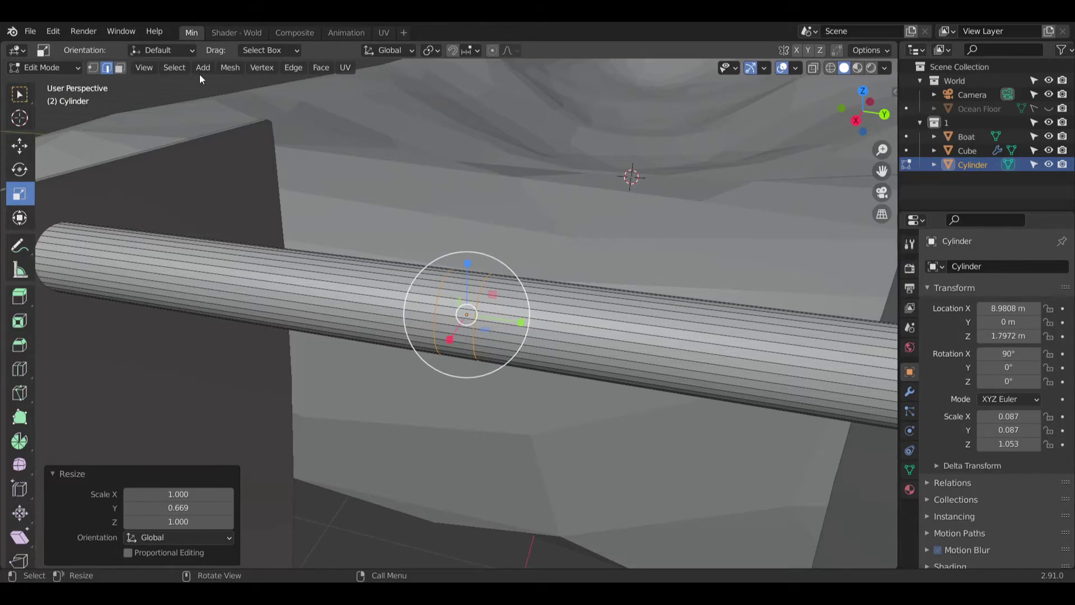
Step: Select the narrow face loop at the rod's middle and extrude its faces along normals by about 0.301 m
left_click(120, 69)
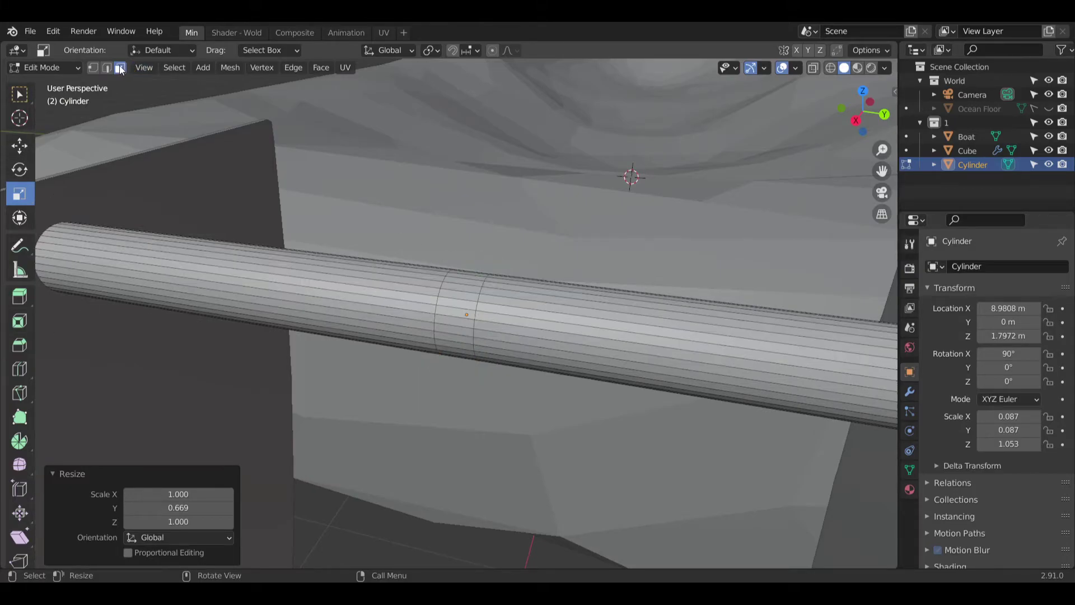
left_click(450, 300, "alt")
right_click(460, 290)
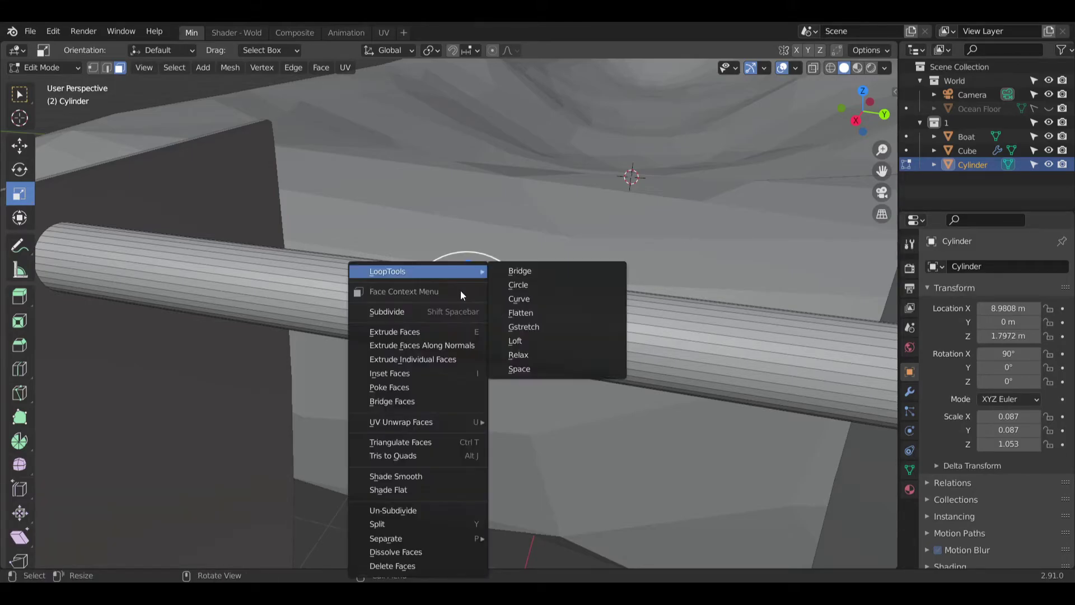
left_click(426, 345)
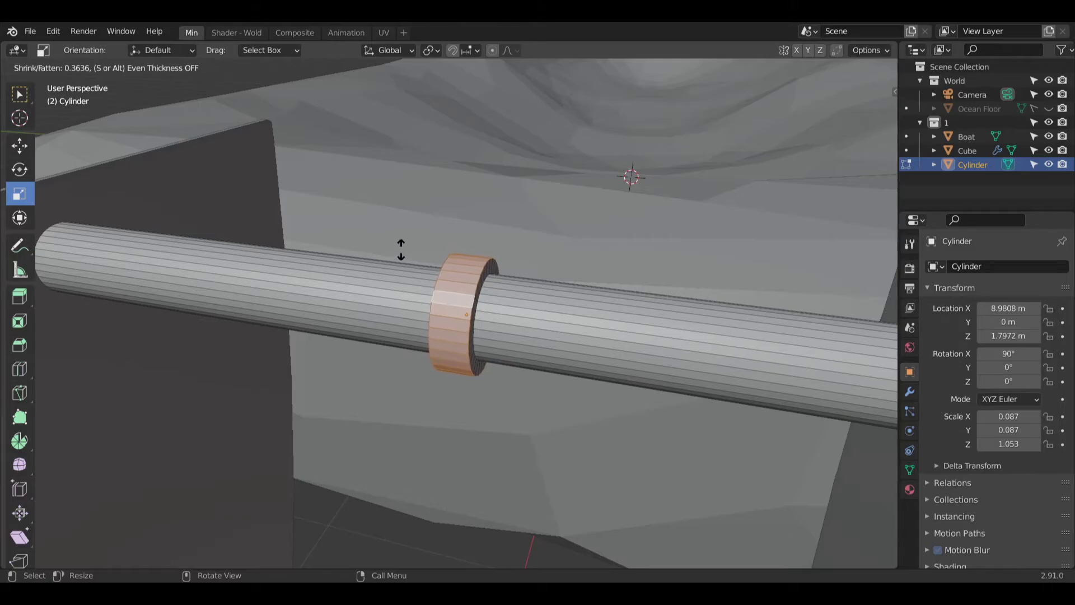
left_click(417, 267)
middle_click_drag(417, 267, 299, 201)
scroll(787, 168, "up", 2)
Step: Try to bevel the rim edge loop of the raised collar on the rod
left_click(107, 69)
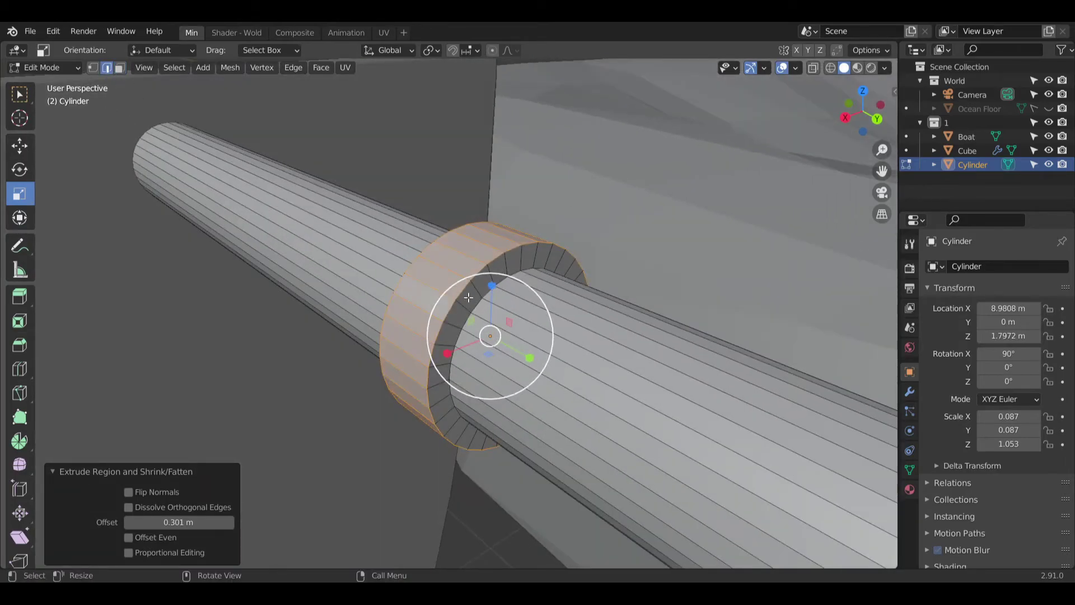
left_click(456, 293, "alt")
middle_click_drag(440, 277, 68, 243)
left_click(20, 345)
left_click_drag(449, 247, 444, 244)
middle_click_drag(444, 244, 19, 243)
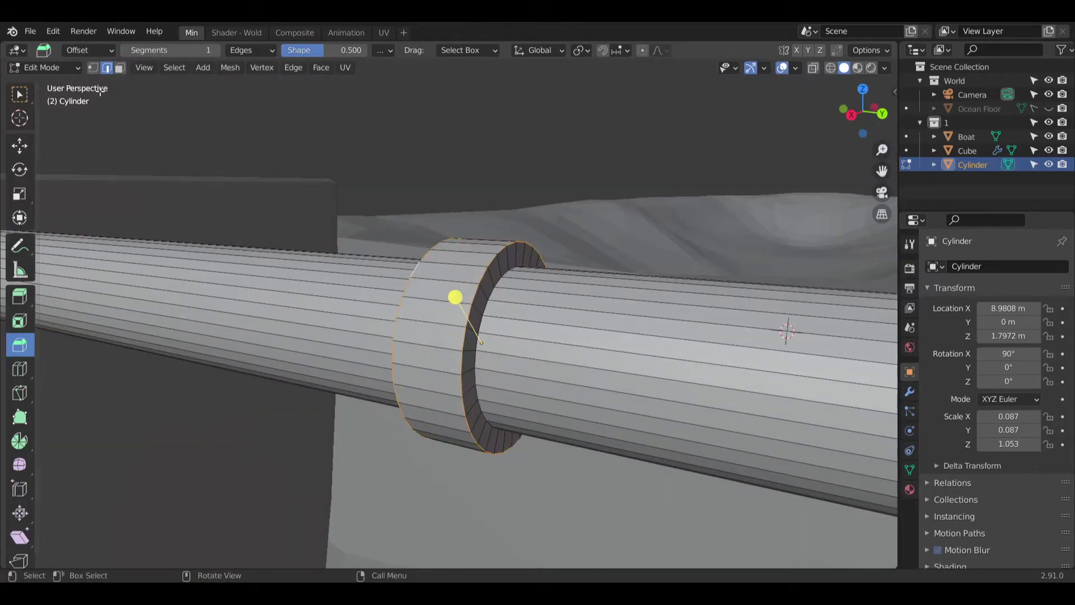
Step: Bevel the collar's faces with Clamp Overlap enabled, a width of 1.2 m and 3 segments
left_click(119, 68)
left_click(513, 308, "alt")
middle_click_drag(512, 308, 439, 314)
left_click_drag(461, 319, 442, 329)
left_click(128, 418)
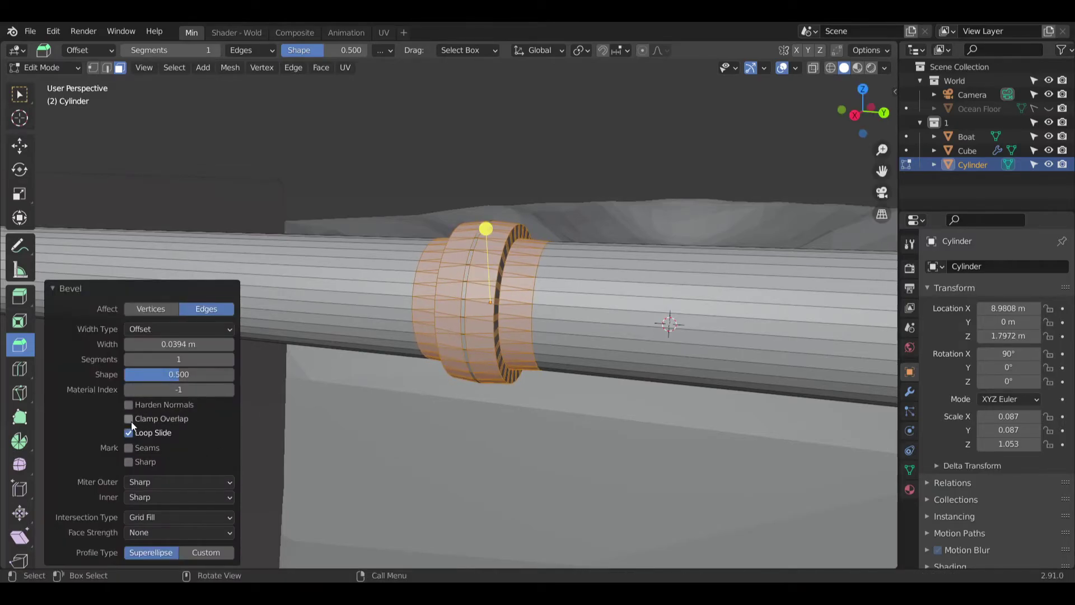
left_click_drag(168, 343, 185, 344)
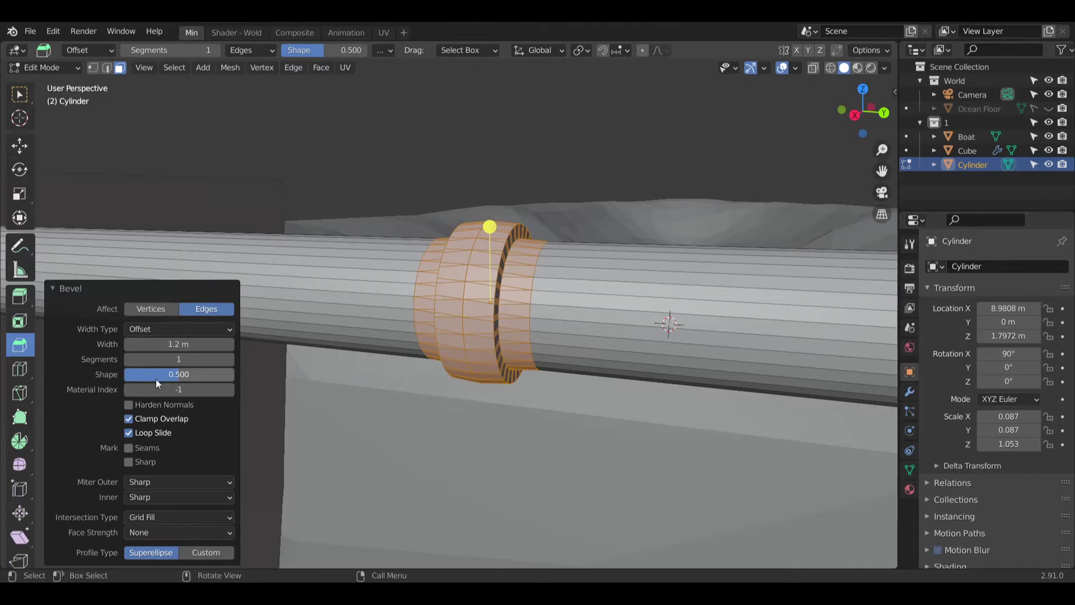
left_click(229, 361)
left_click(229, 360)
Step: Reduce the collar's bevel to 2 segments and return to the selection tool
middle_click_drag(728, 313, 811, 300)
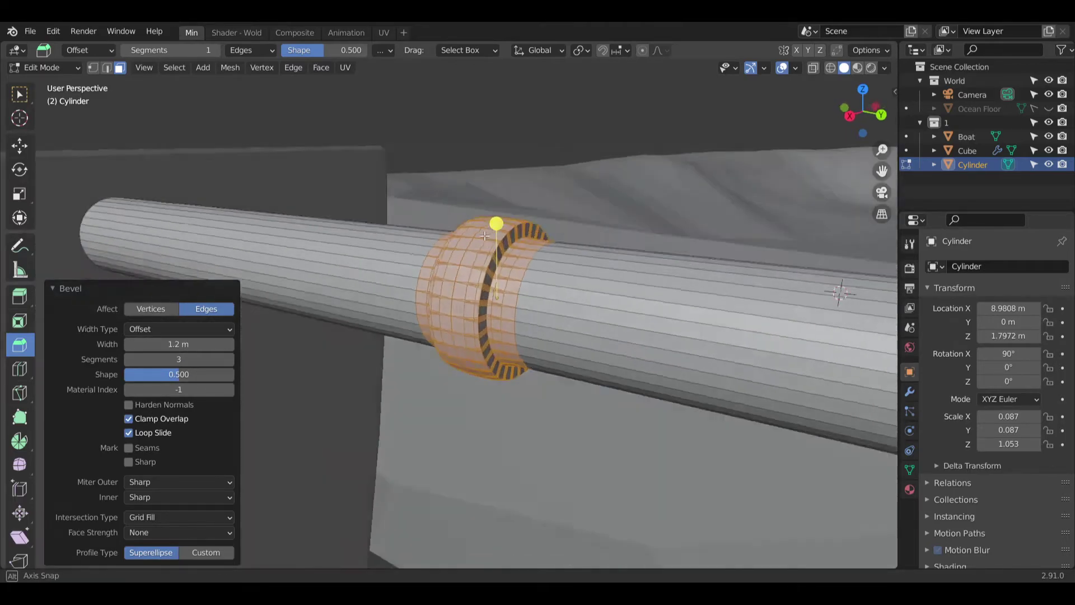
scroll(811, 300, "up", 5)
middle_click_drag(616, 280, 499, 280)
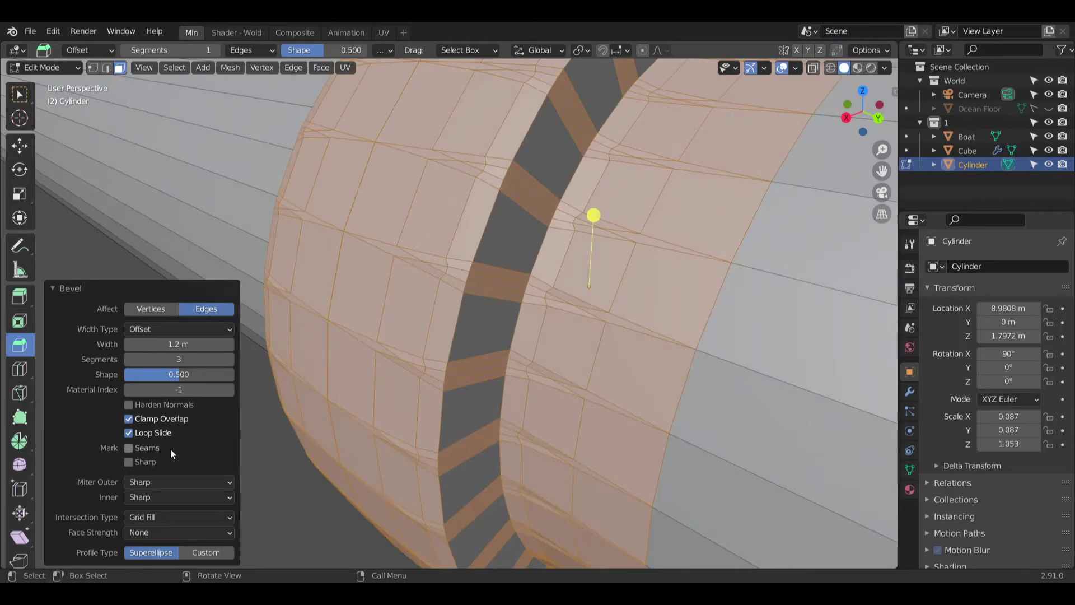
left_click(130, 359)
left_click(130, 359)
left_click(230, 359)
scroll(504, 252, "down", 5)
middle_click_drag(504, 252, 549, 233)
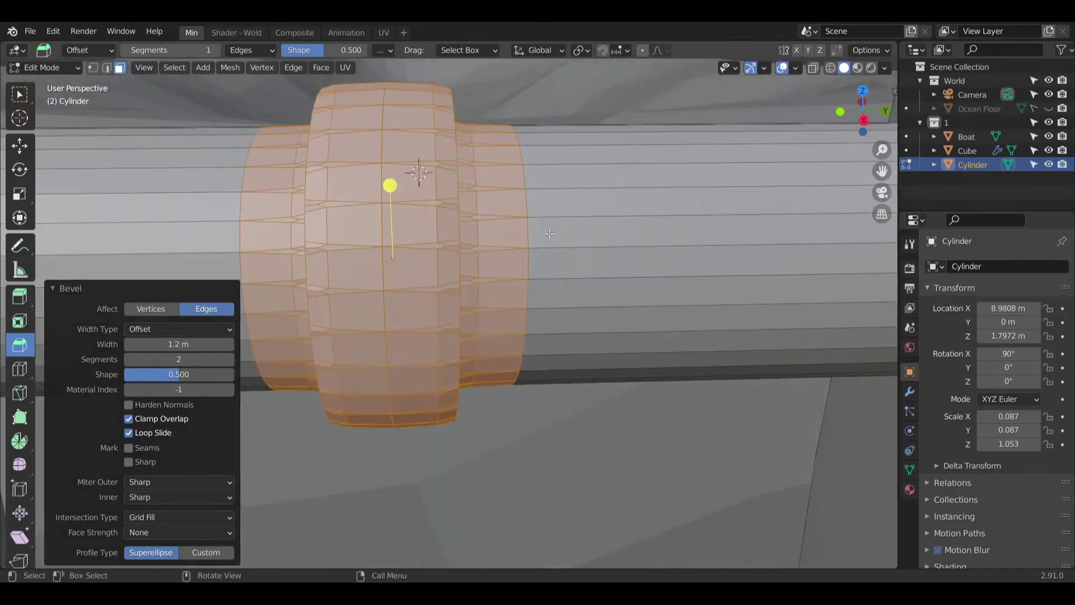
scroll(549, 234, "down", 8)
left_click(19, 94)
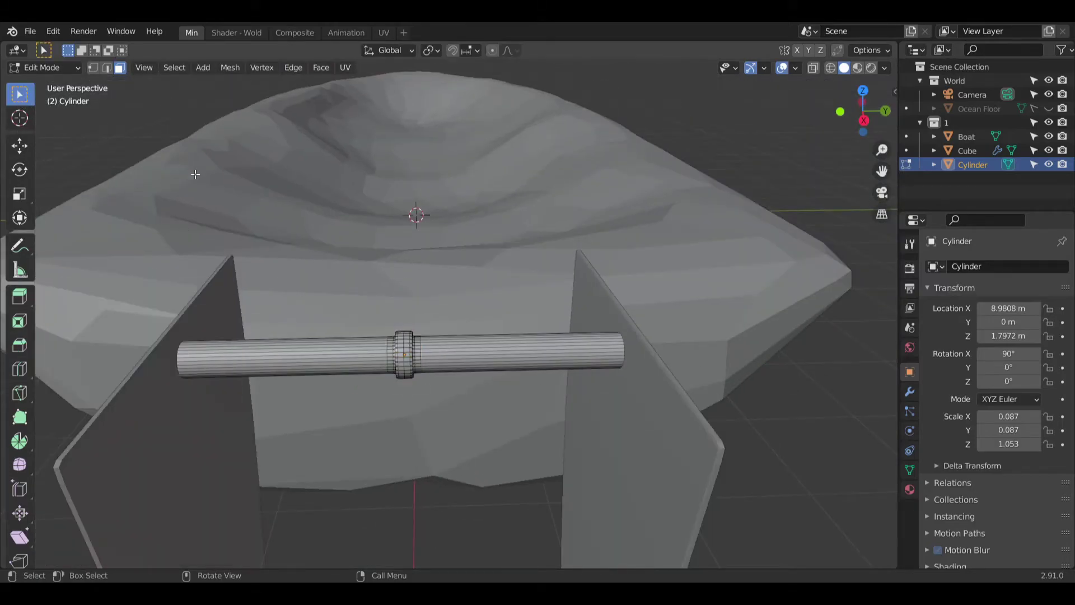
Step: Return to Object Mode and add a new cylinder mesh to the scene
scroll(173, 165, "up", 6)
middle_click_drag(252, 263, 367, 341)
scroll(396, 331, "down", 5)
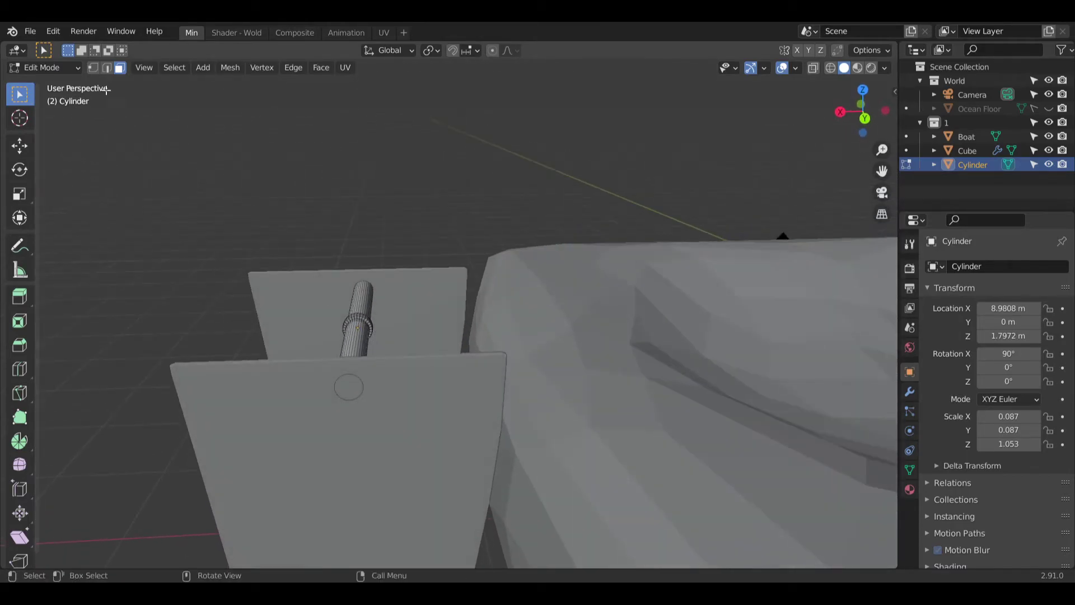
left_click(65, 71)
left_click(61, 77)
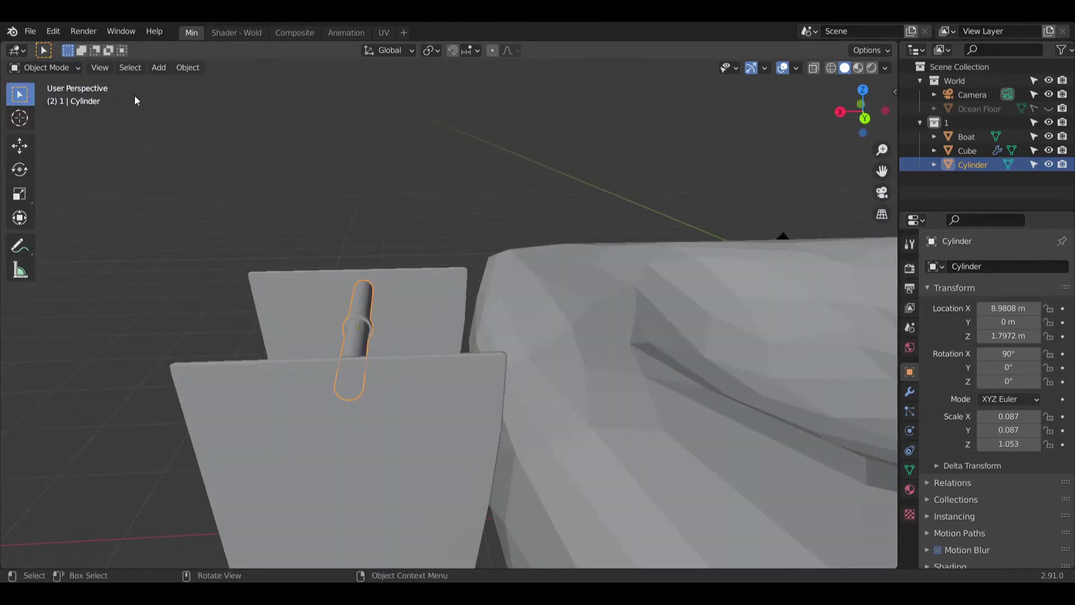
left_click(159, 70)
mouse_move(207, 86)
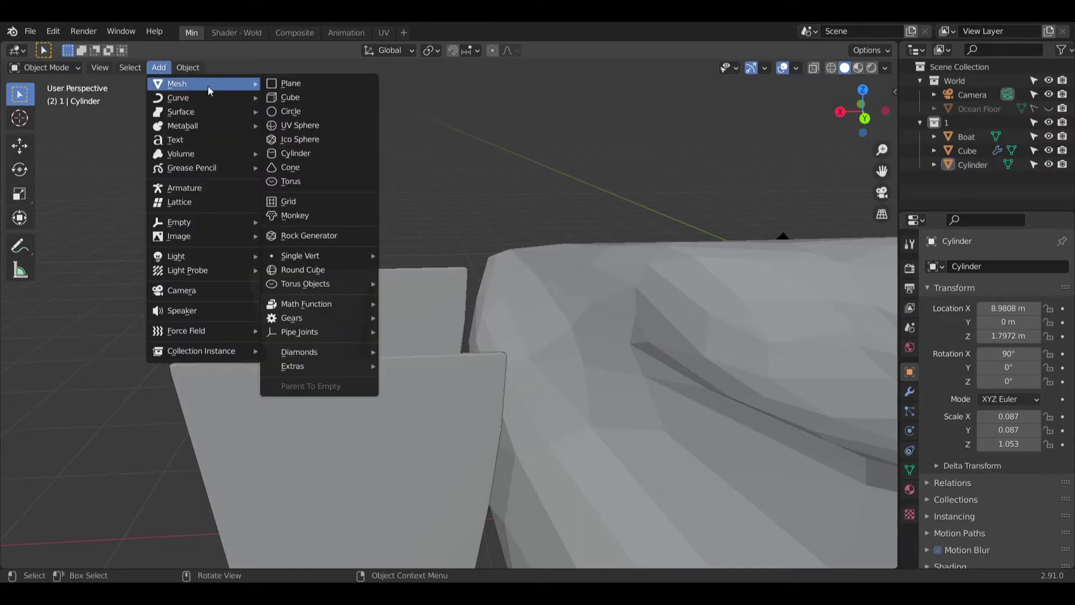
left_click(327, 153)
middle_click_drag(361, 220, 442, 283)
middle_click_drag(251, 301, 493, 193)
Step: Move the new cylinder to the end of the boat beside the rod, at about X 6.844 m and Z 2.55 m
left_click(20, 145)
left_click_drag(798, 241, 596, 102)
middle_click_drag(597, 102, 493, 184)
left_click_drag(485, 192, 486, 213)
middle_click_drag(453, 300, 484, 298)
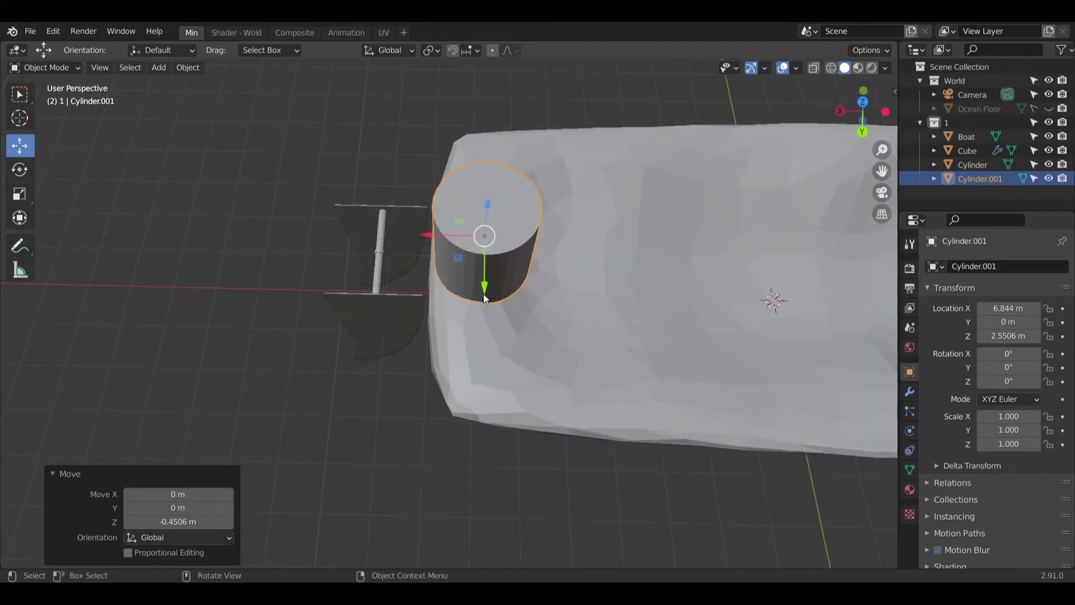
Step: Scale the new cylinder down to about 0.248 in X and Y and 0.404 in Z
left_click(20, 195)
left_click_drag(456, 257, 479, 240)
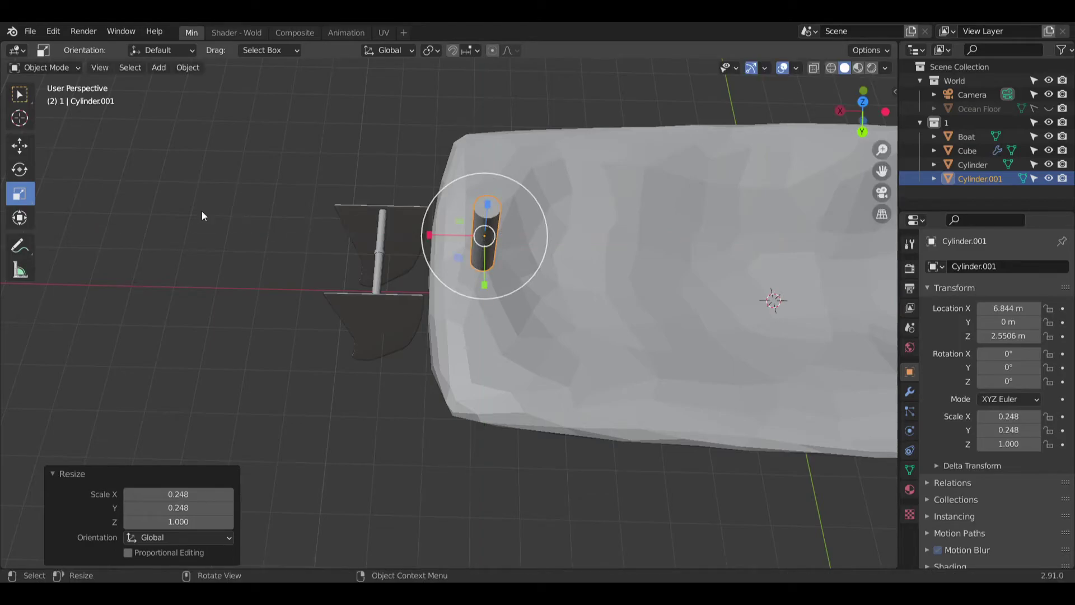
left_click(28, 147)
left_click(20, 193)
middle_click_drag(429, 298, 425, 176)
left_click_drag(485, 238, 395, 297)
Step: Position the small cylinder on the boat's end rim at about X 7.31 m and Z 1.91 m
left_click(26, 147)
scroll(489, 211, "up", 3)
left_click_drag(489, 211, 491, 317)
middle_click_drag(490, 317, 597, 280)
scroll(435, 304, "up", 2)
middle_click_drag(435, 304, 543, 297)
left_click_drag(539, 277, 539, 292)
middle_click_drag(538, 317, 481, 364)
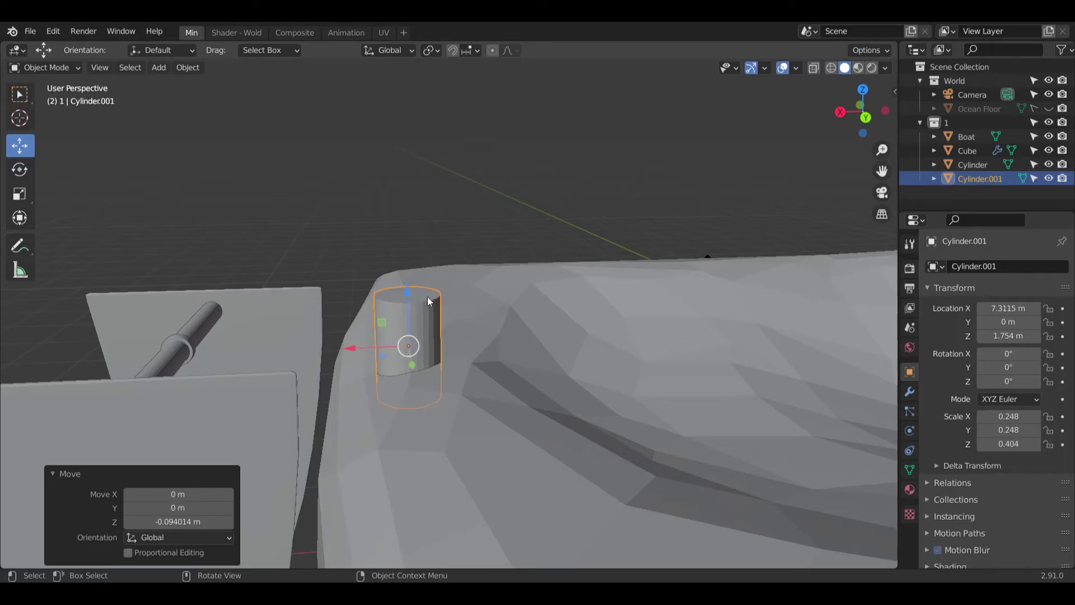
left_click_drag(411, 294, 279, 253)
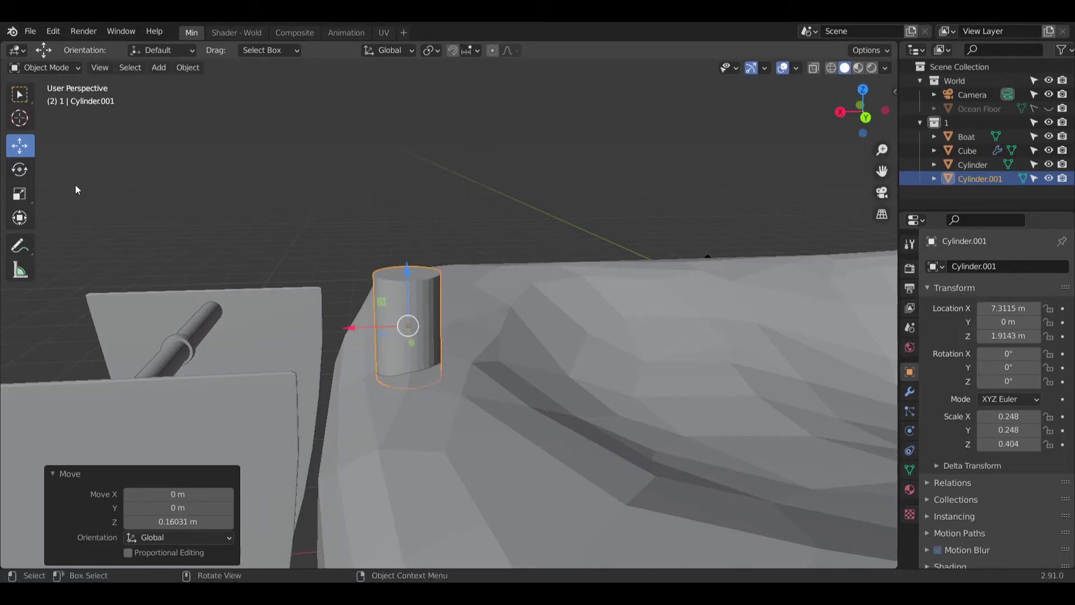
Step: Scale the cylinder to about 0.198 in X and Y and 0.190 in Z, and raise it to about Z 1.98 m
left_click(19, 194)
left_click_drag(411, 273, 399, 300)
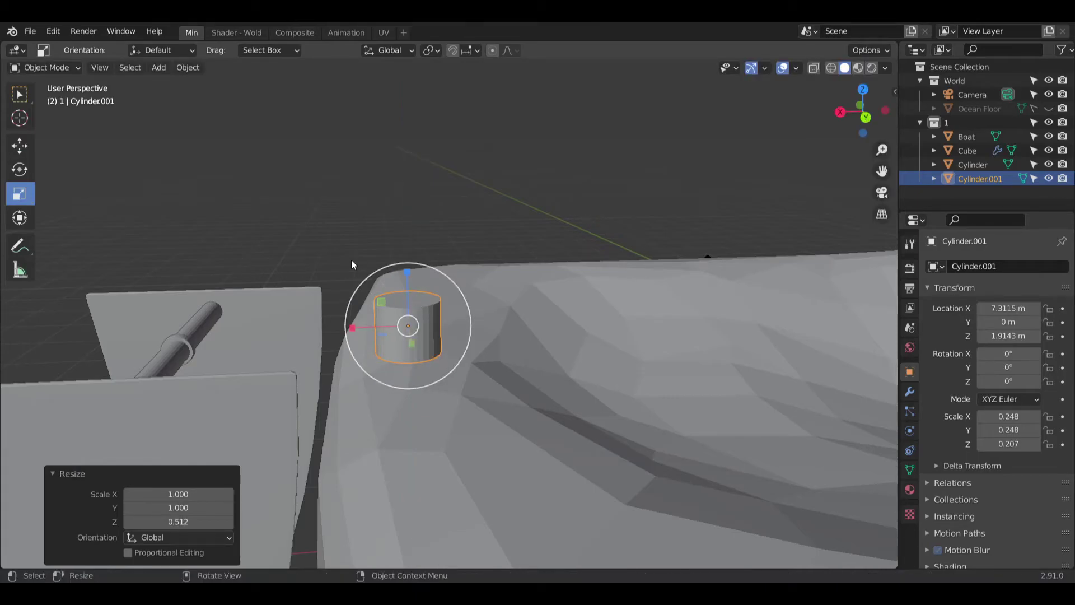
middle_click_drag(416, 341, 424, 406)
left_click_drag(384, 333, 391, 327)
middle_click_drag(390, 328, 423, 261)
left_click_drag(410, 278, 402, 271)
left_click(19, 145)
middle_click_drag(406, 281, 414, 356)
Step: Add a horizontal loop cut near the base of the small cylinder in Edit Mode and undo the accidental geometry move
left_click(50, 68)
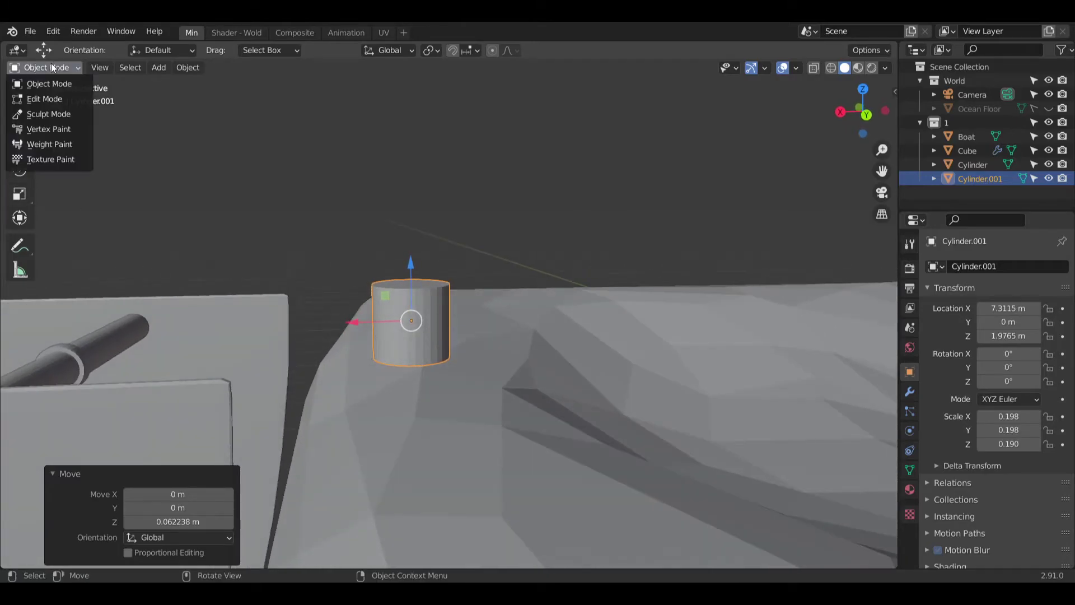
left_click(53, 98)
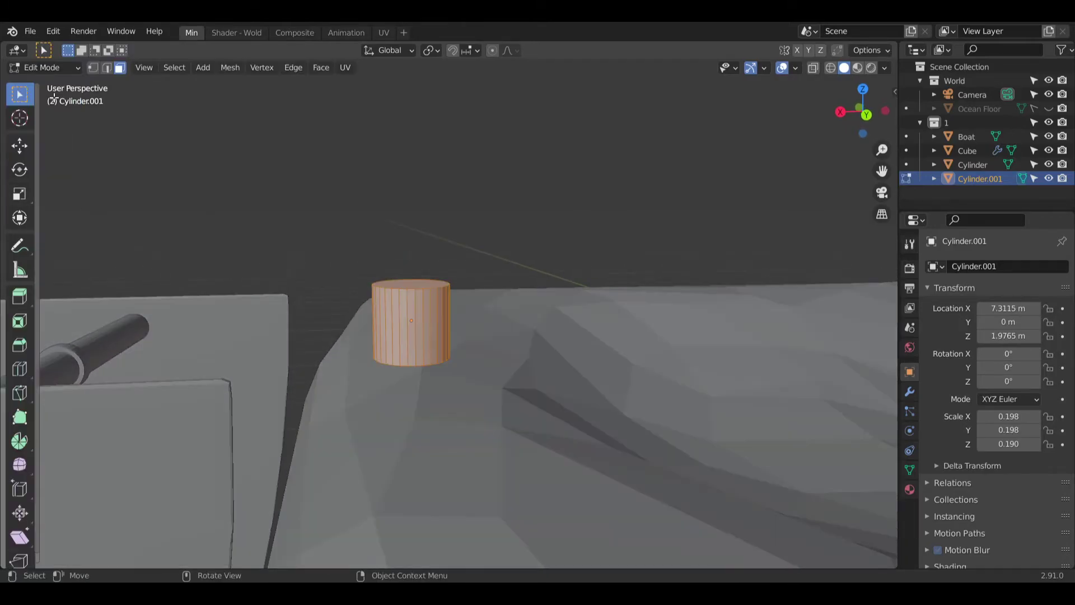
left_click(20, 369)
left_click_drag(416, 328, 415, 357)
scroll(414, 357, "up", 4)
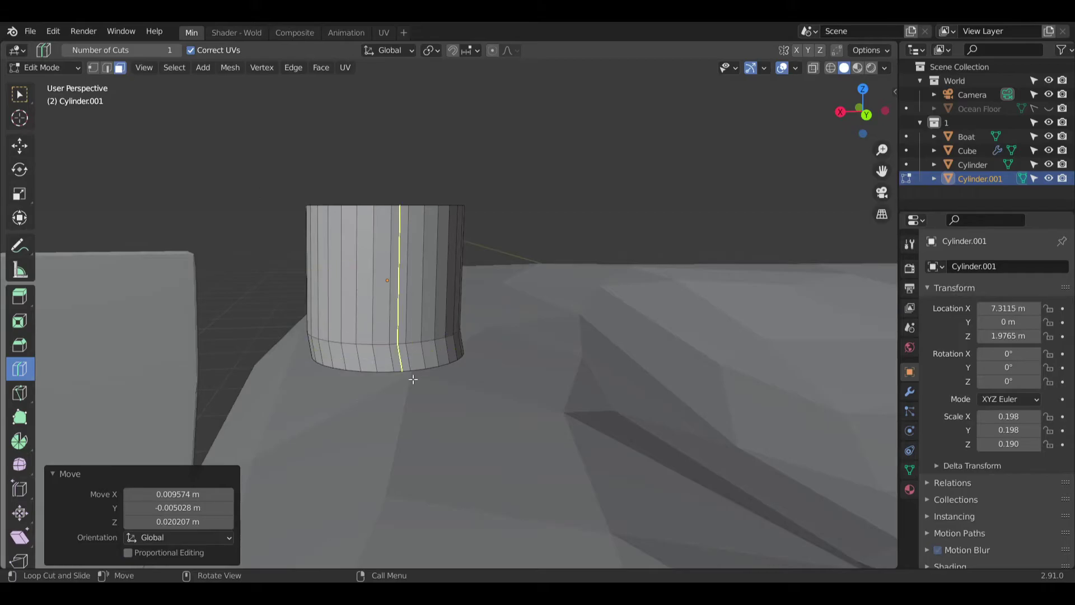
key("ctrl+z")
key("ctrl+z")
Step: Select the face ring below the loop cut and extrude it outward along its normals by about 0.51 m as a base flange
left_click(120, 67)
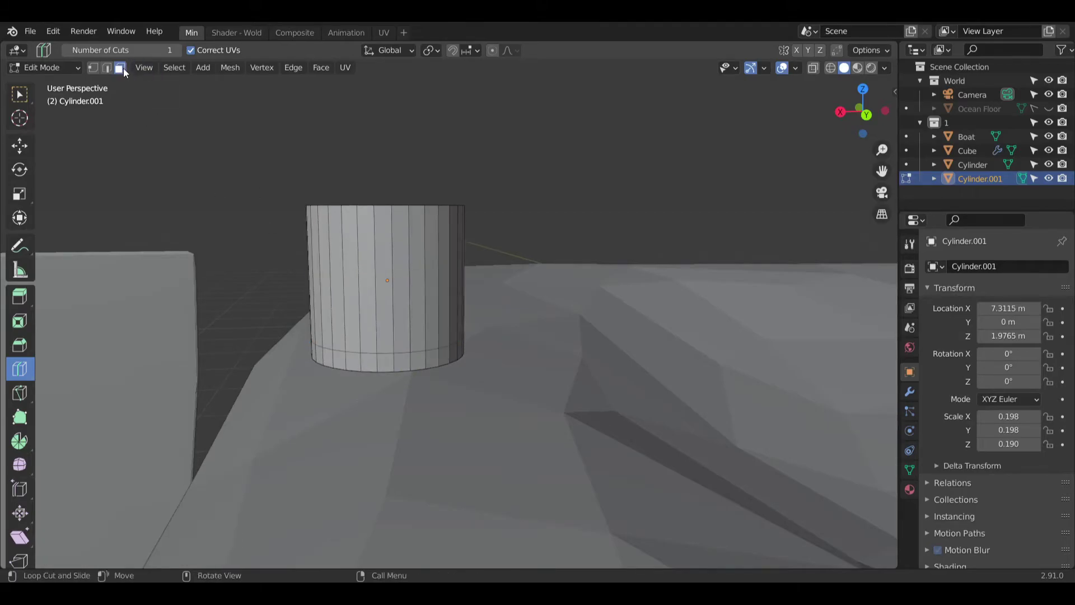
left_click(21, 93)
left_click(406, 365, "alt")
left_click(409, 366, "alt")
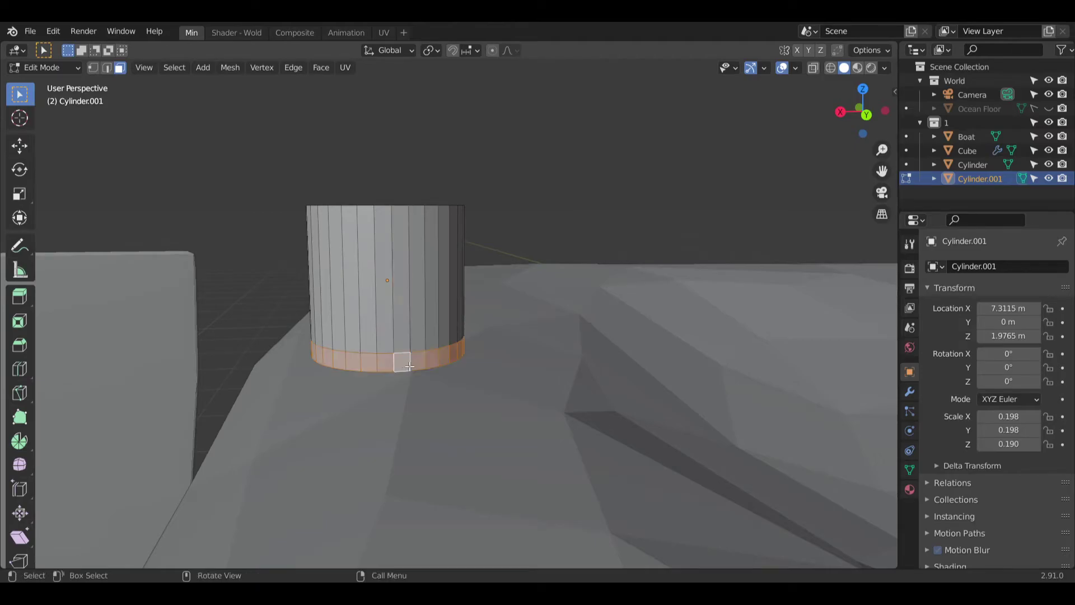
right_click(390, 361)
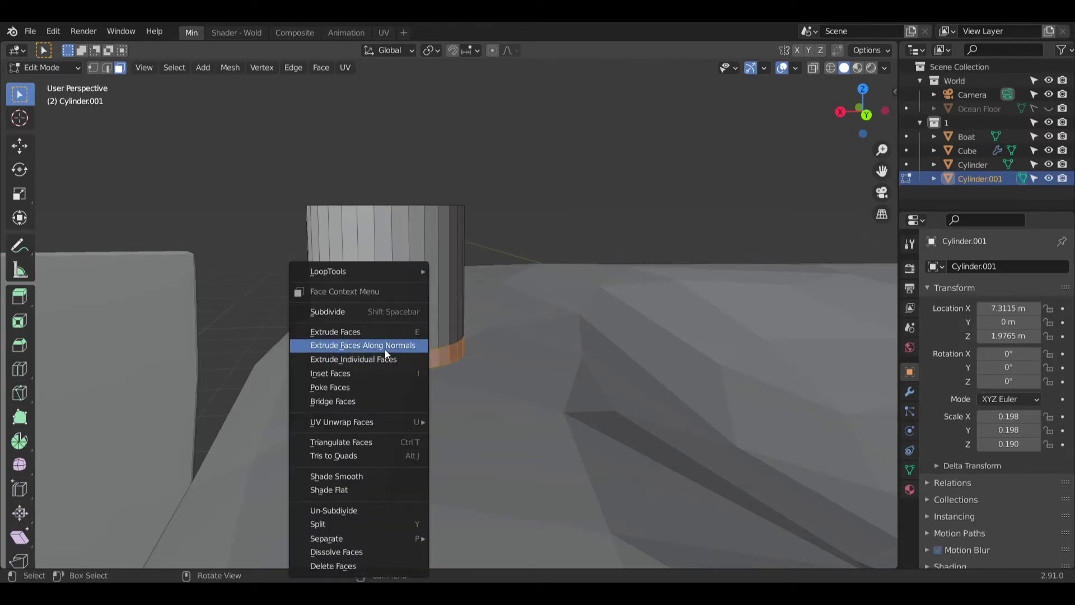
left_click(380, 349)
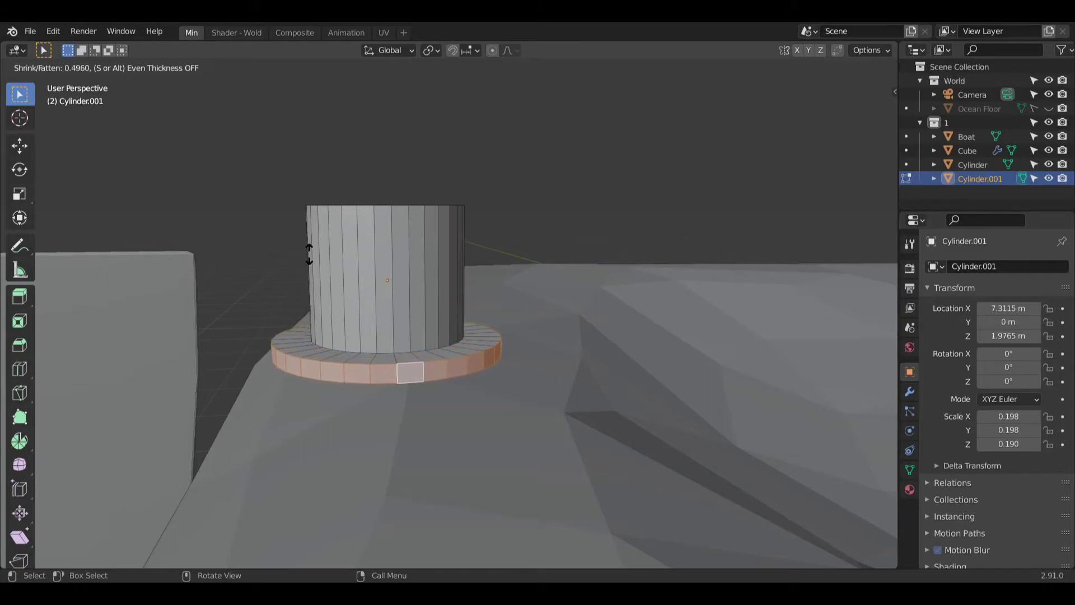
left_click(308, 253)
middle_click_drag(390, 309, 408, 276)
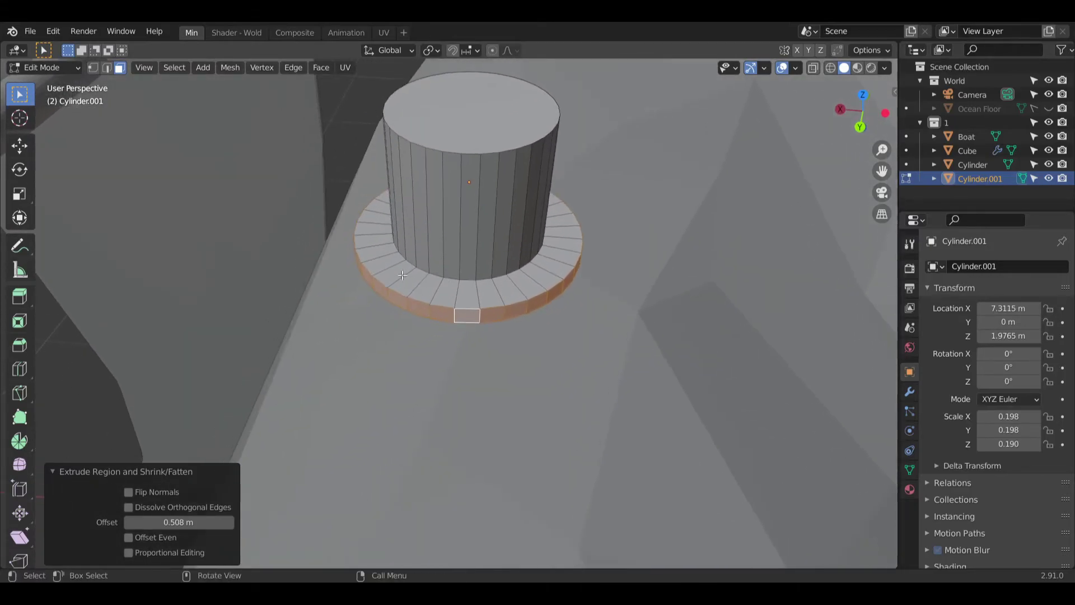
Step: Bevel the upper outer edge loop of the base flange with a width of about 0.225 m
left_click(107, 67)
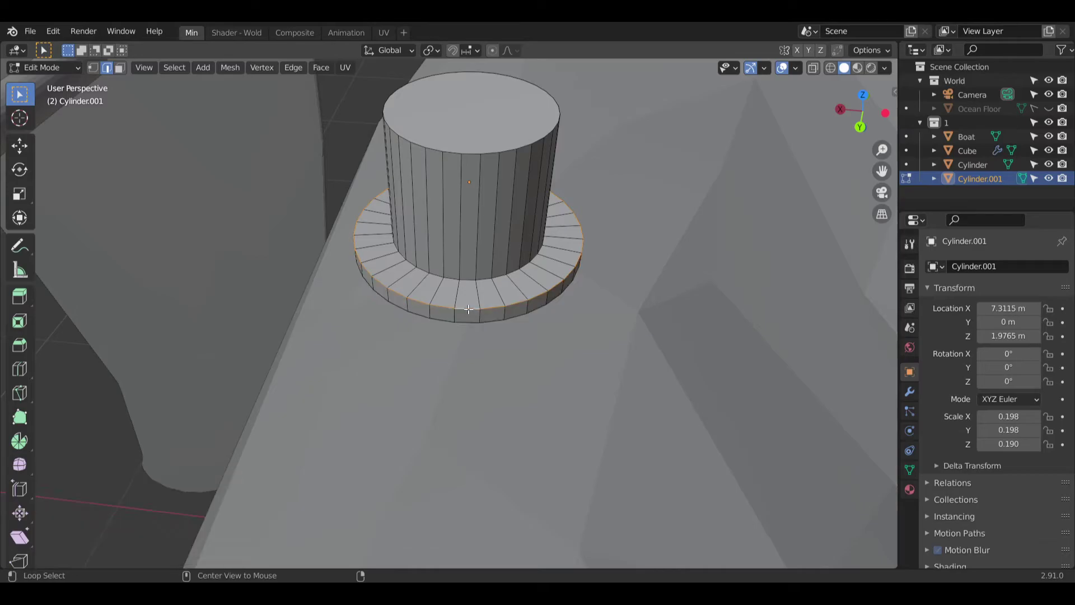
left_click(20, 345)
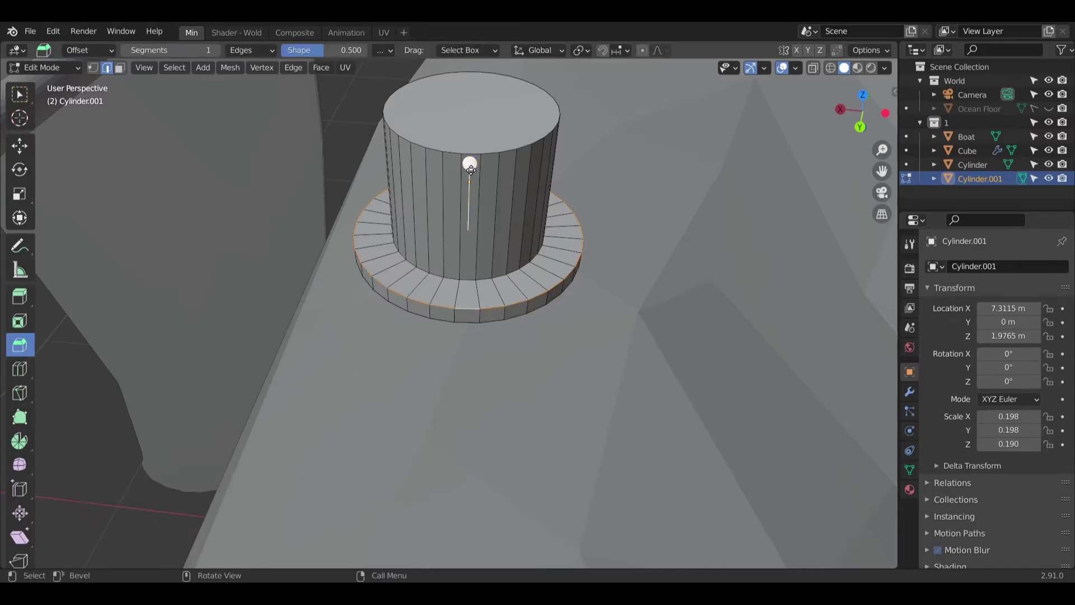
left_click_drag(469, 166, 472, 158)
middle_click_drag(472, 158, 446, 284)
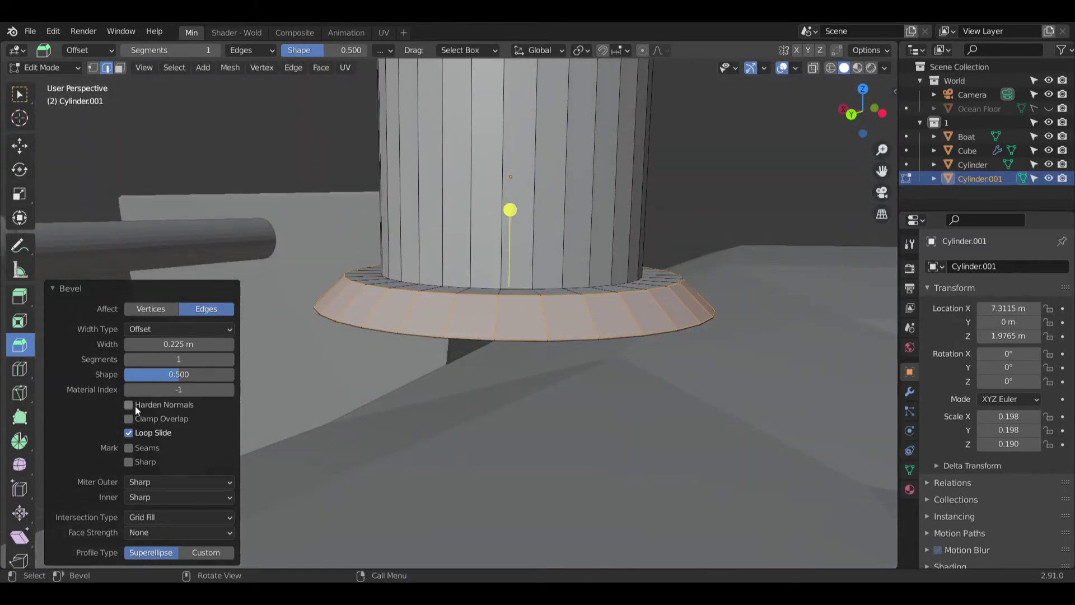
Step: Enable Clamp Overlap for the flange bevel and set its width to about 1.91 m with 5 segments
left_click(128, 419)
left_click_drag(179, 343, 249, 333)
left_click(230, 359)
left_click(230, 359)
left_click(230, 359)
left_click(229, 359)
middle_click_drag(594, 403, 536, 257)
scroll(616, 314, "down", 5)
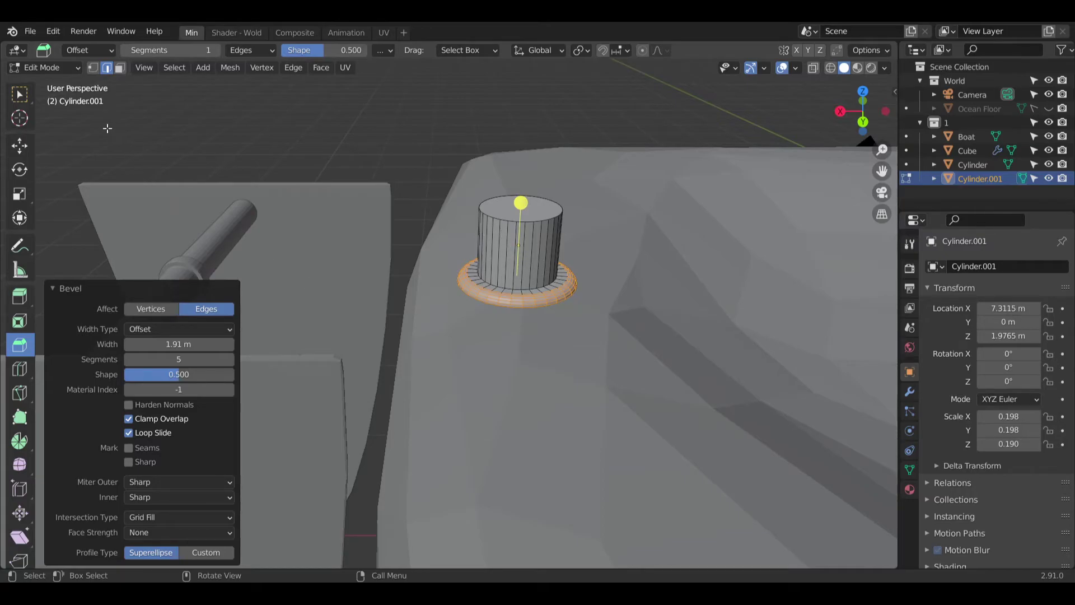
Step: Deselect the bevelled edges and examine the rounded flange and the cylinder from several angles
left_click(19, 95)
left_click(252, 147)
middle_click_drag(582, 306, 515, 238)
scroll(488, 308, "up", 4)
scroll(454, 239, "up", 3)
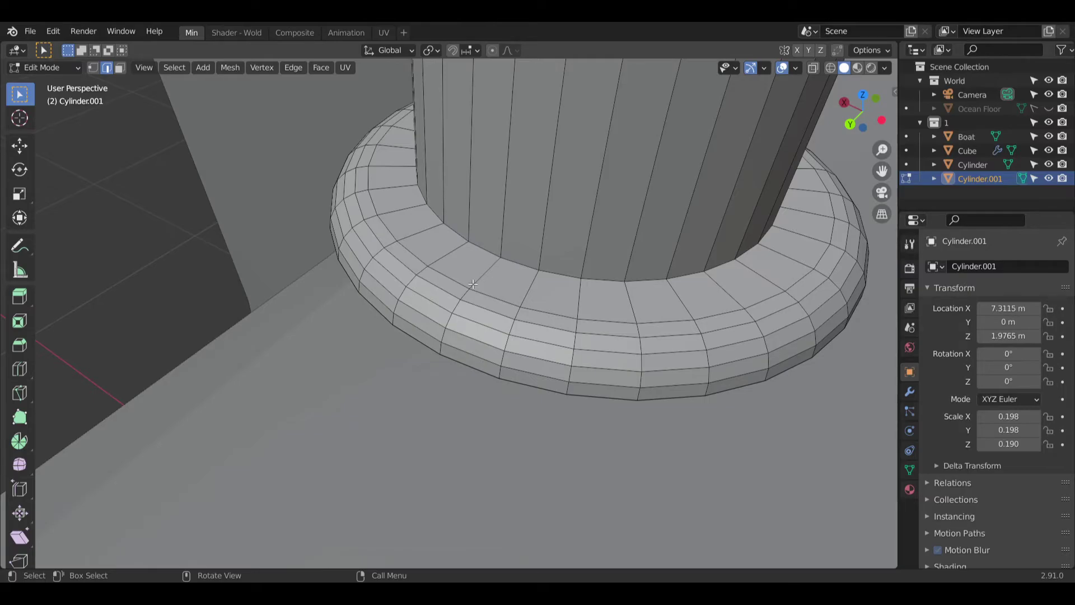
middle_click_drag(473, 284, 618, 261)
scroll(490, 330, "down", 6)
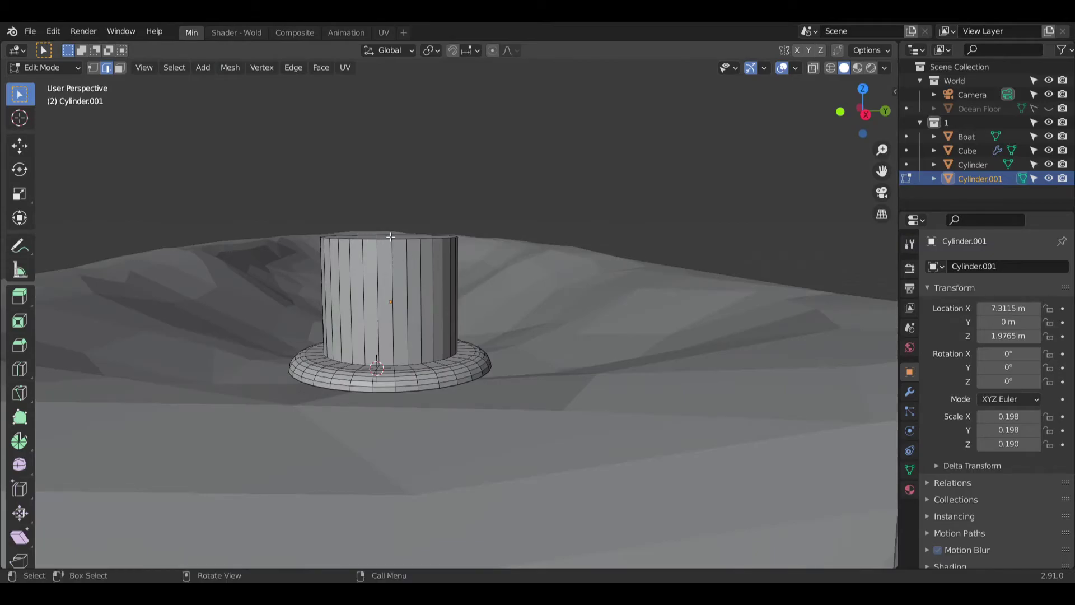
middle_click_drag(406, 255, 423, 280)
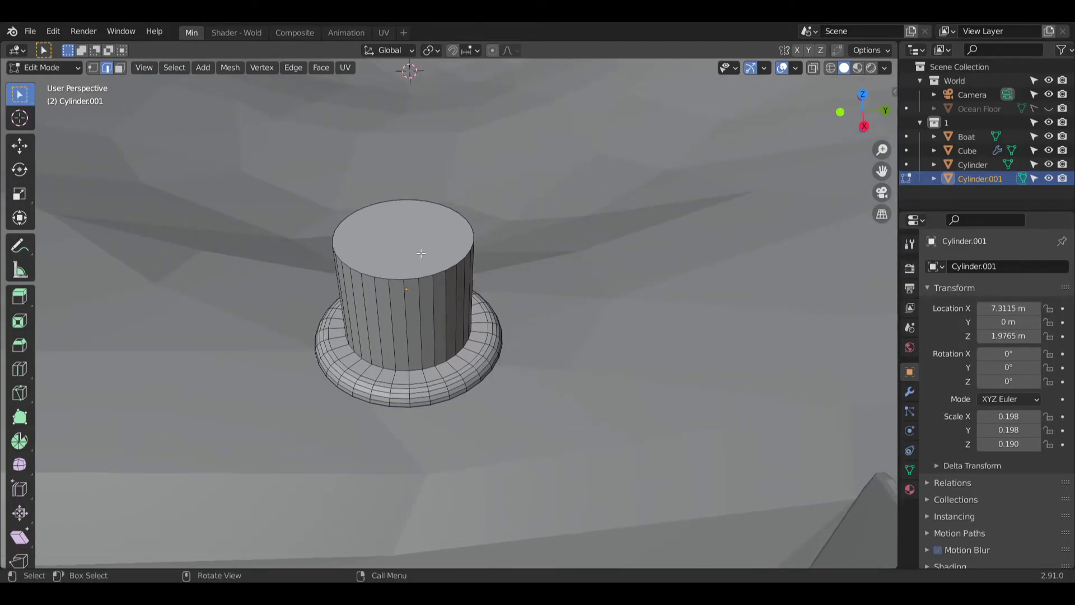
Step: Select the cylinder's top face, try Triangulate Faces on it, and undo the triangulation
left_click(119, 70)
left_click(409, 241)
scroll(412, 288, "up", 3)
scroll(412, 288, "up", 2)
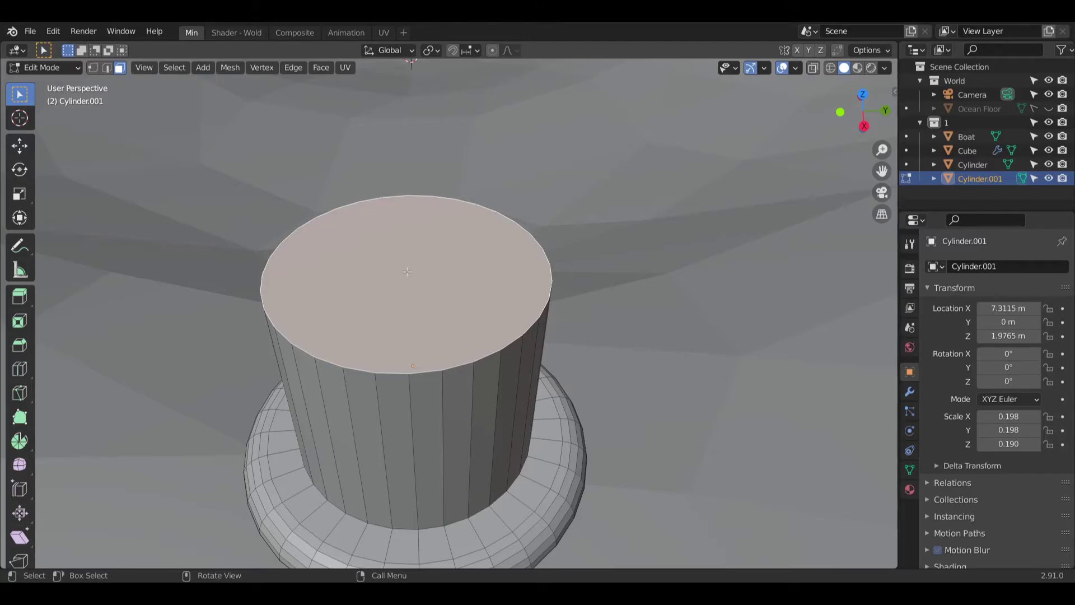
right_click(401, 279)
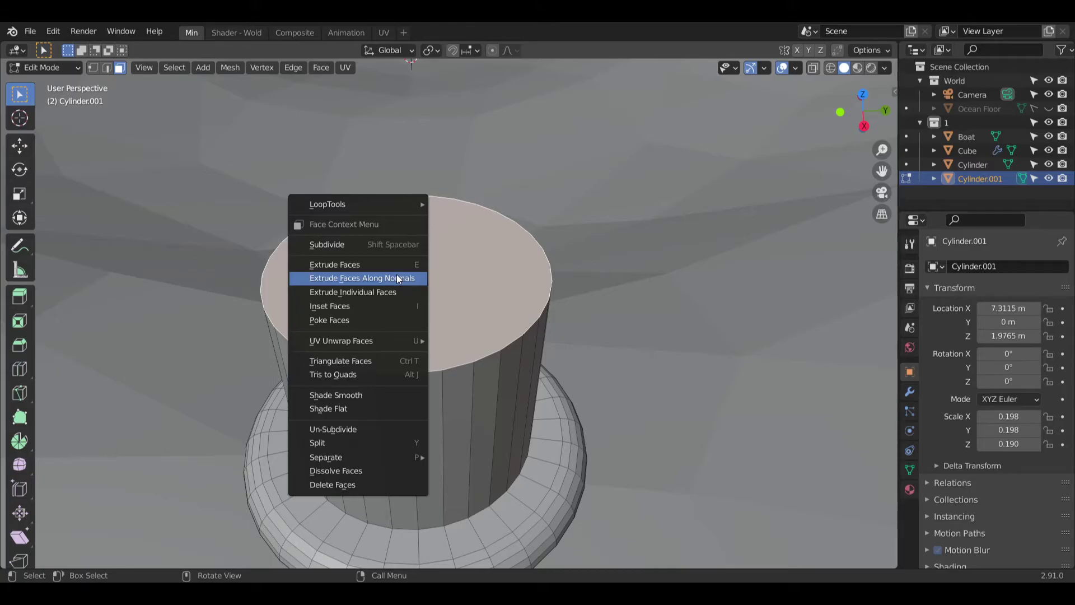
left_click(390, 356)
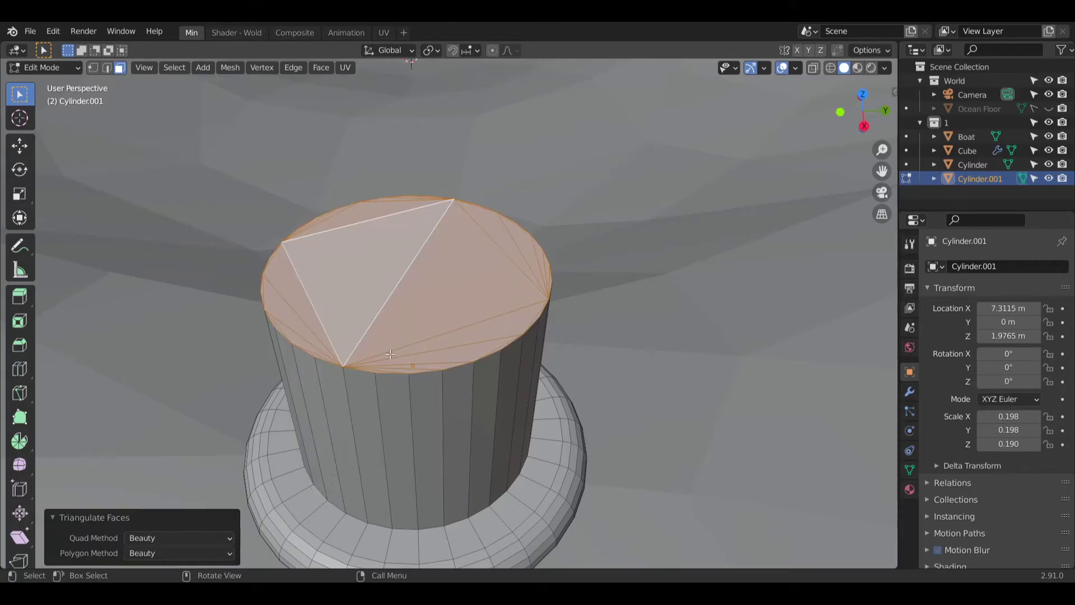
key("ctrl+z")
Step: Try Tris to Quads on the cylinder's top face, triangulate it again, and undo the triangulation
right_click(407, 311)
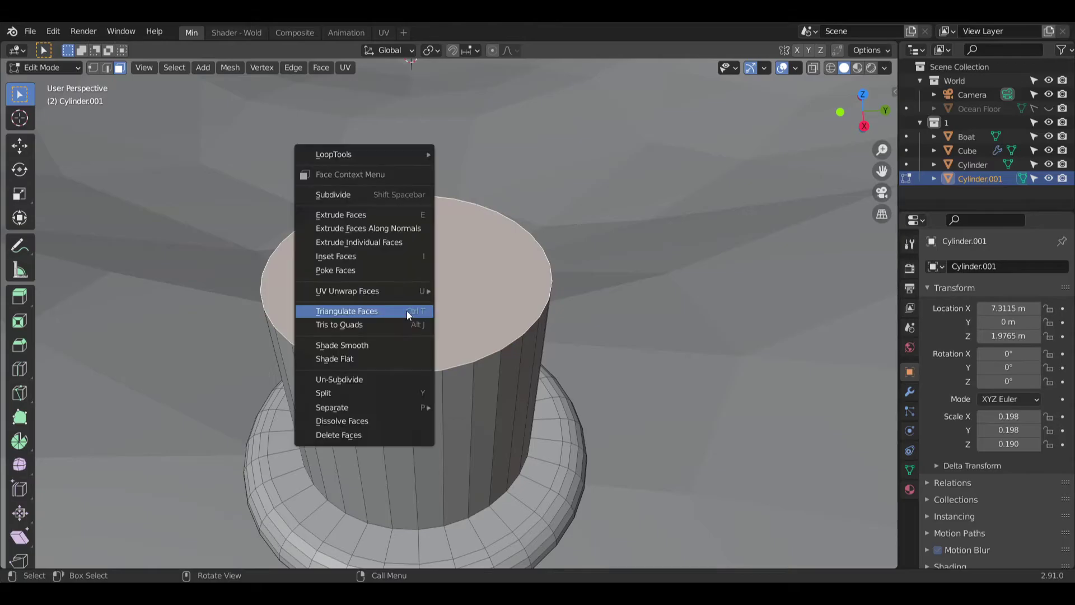
left_click(382, 324)
right_click(407, 294)
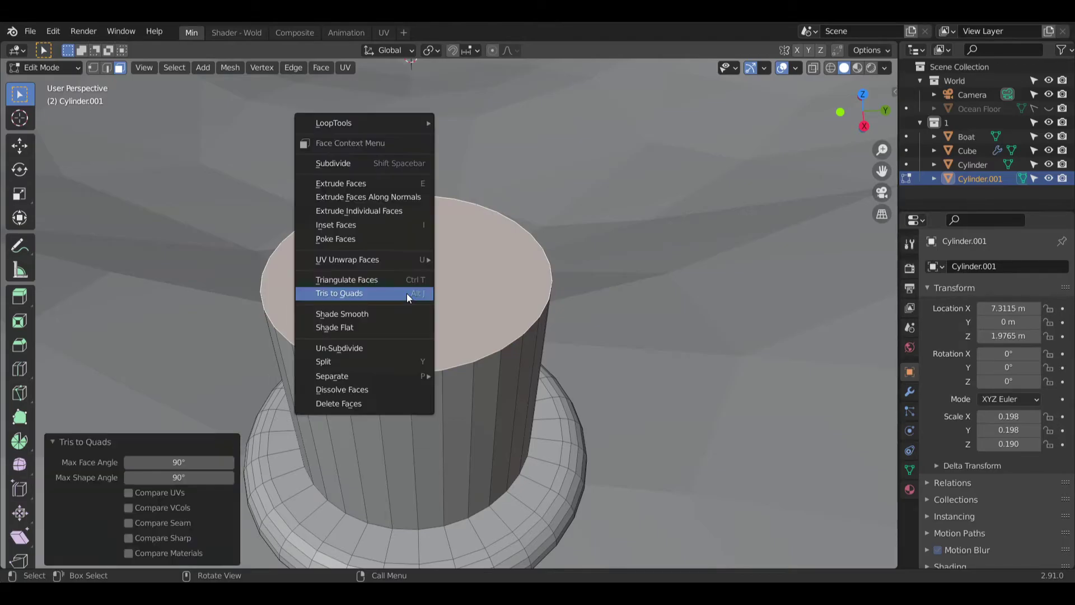
left_click(398, 274)
key("ctrl+z")
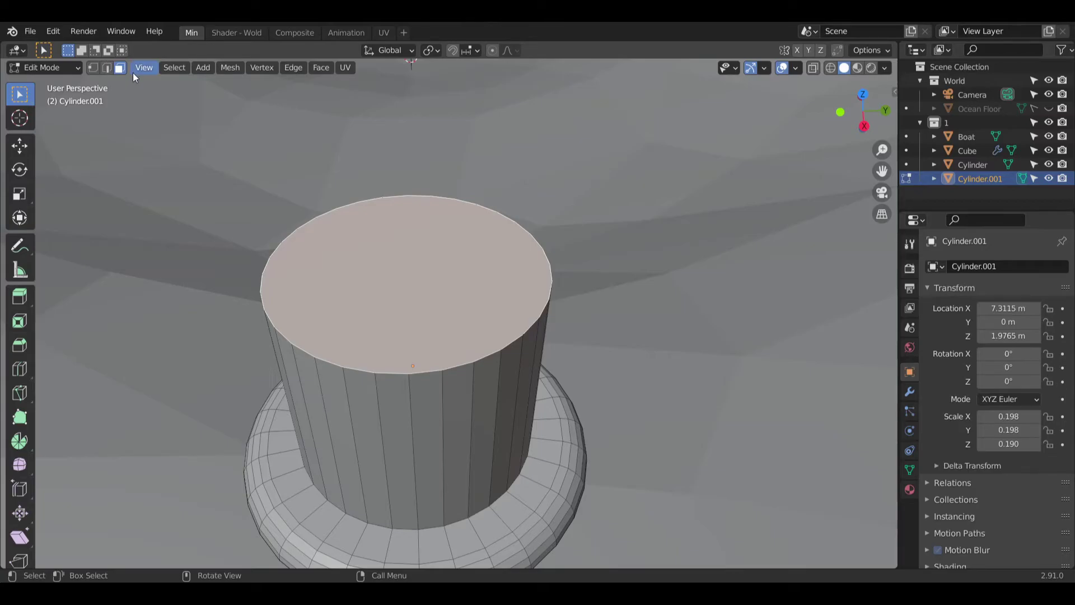
Step: Reset the 3D cursor to the world origin and return to Object Mode with the whole boat in view
key("shift+c")
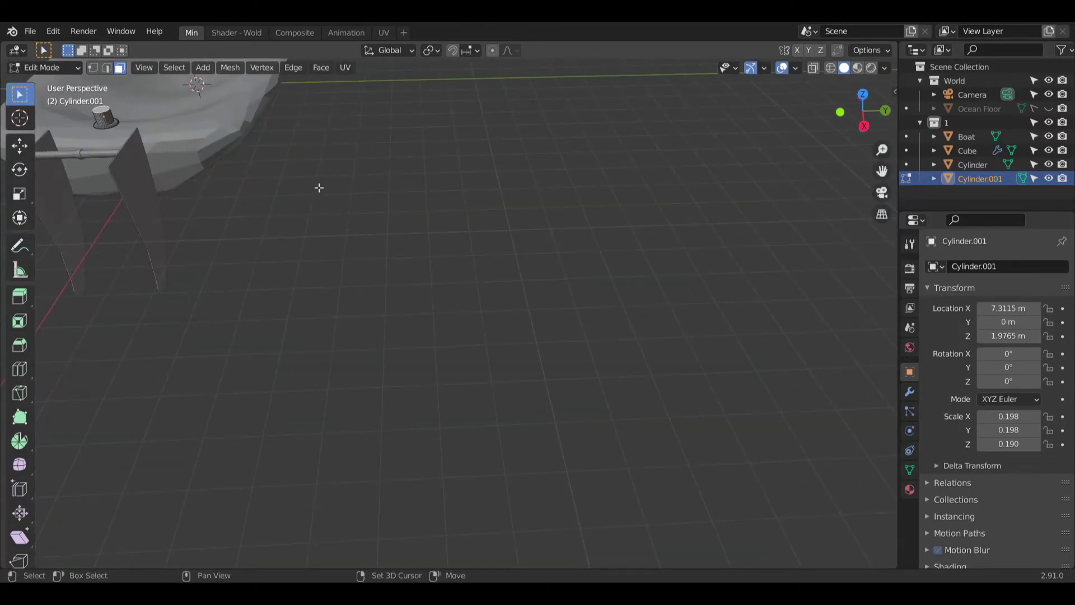
left_click(51, 68)
left_click(39, 83)
middle_click_drag(102, 100, 191, 194)
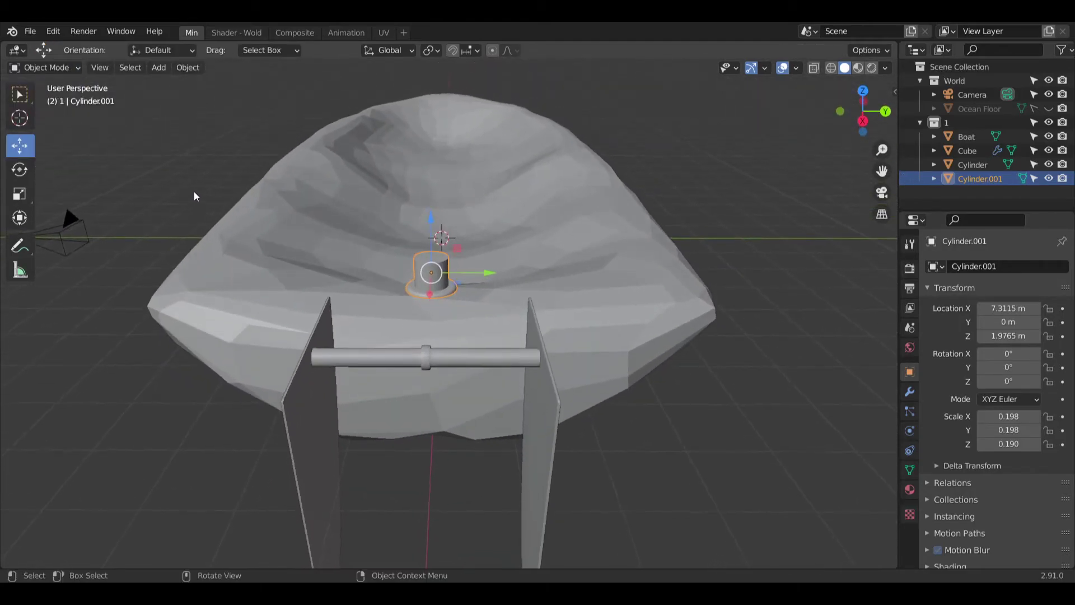
left_click(168, 66)
mouse_move(212, 85)
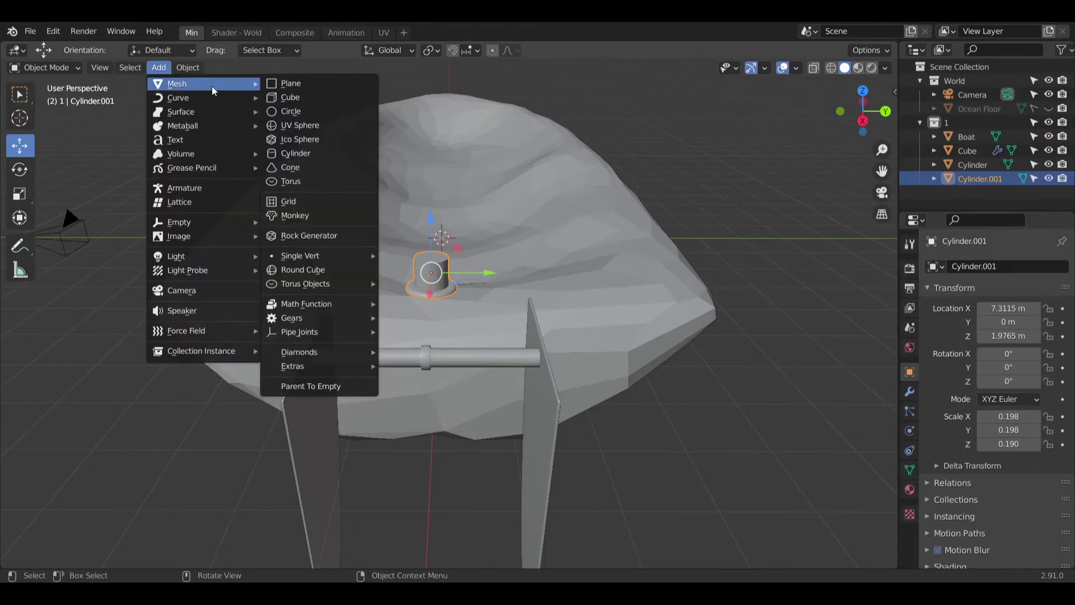
left_click(297, 182)
left_click_drag(443, 182, 442, 105)
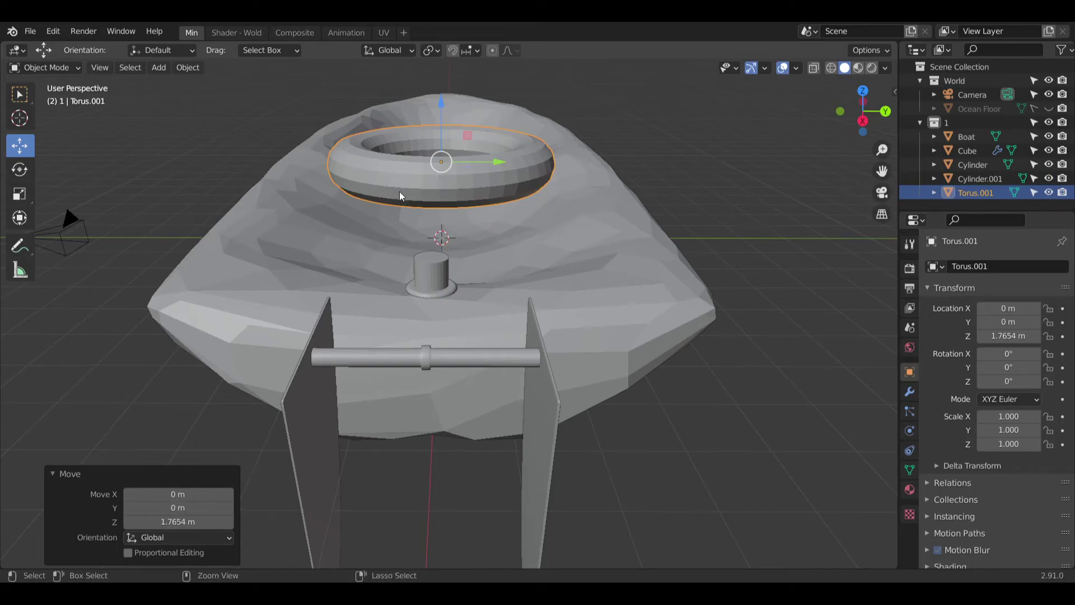
key("Delete")
left_click(431, 273)
Step: Add a torus mesh at the world origin with a Y rotation of 90°
left_click(163, 68)
mouse_move(186, 84)
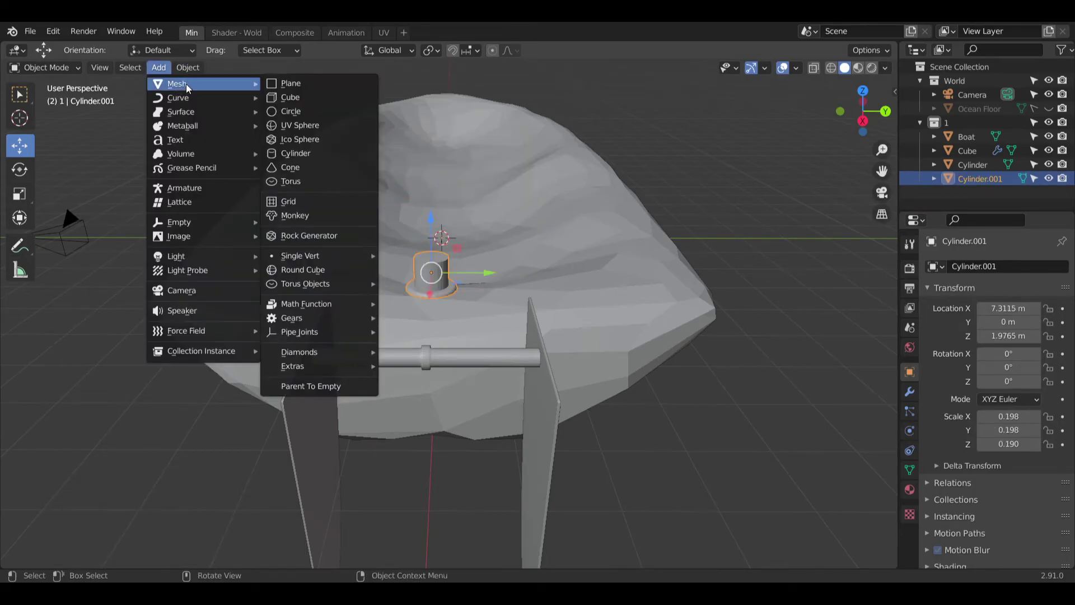
left_click(290, 181)
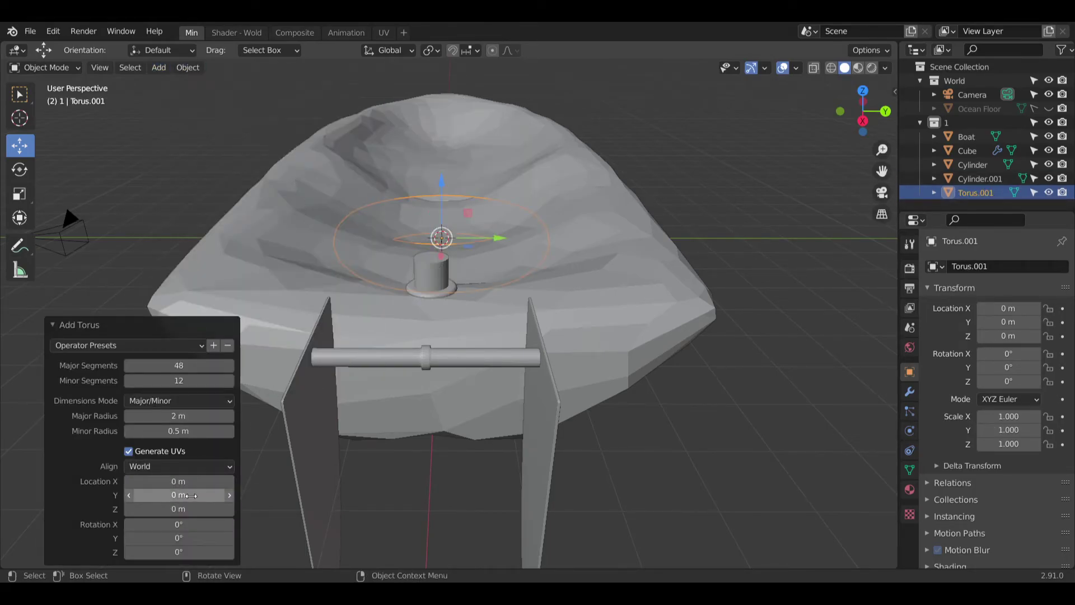
left_click(178, 537)
type("9")
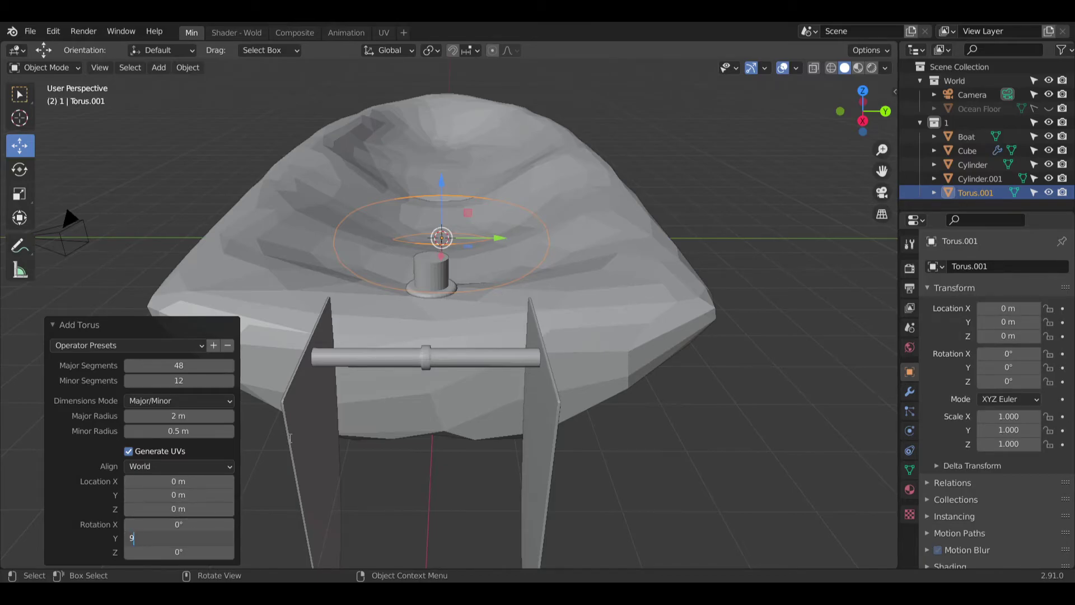
type("0")
key("Return")
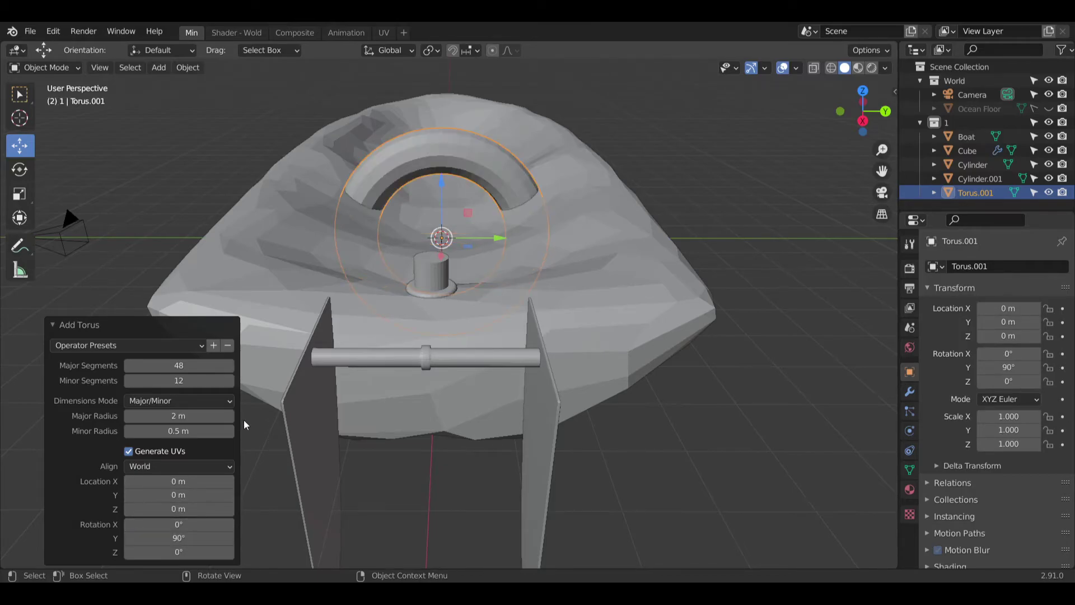
Step: Set the torus's major radius to 0.5 m and its minor radius to 0.1 m
left_click(192, 417)
left_click(194, 415)
type(".5")
key("Return")
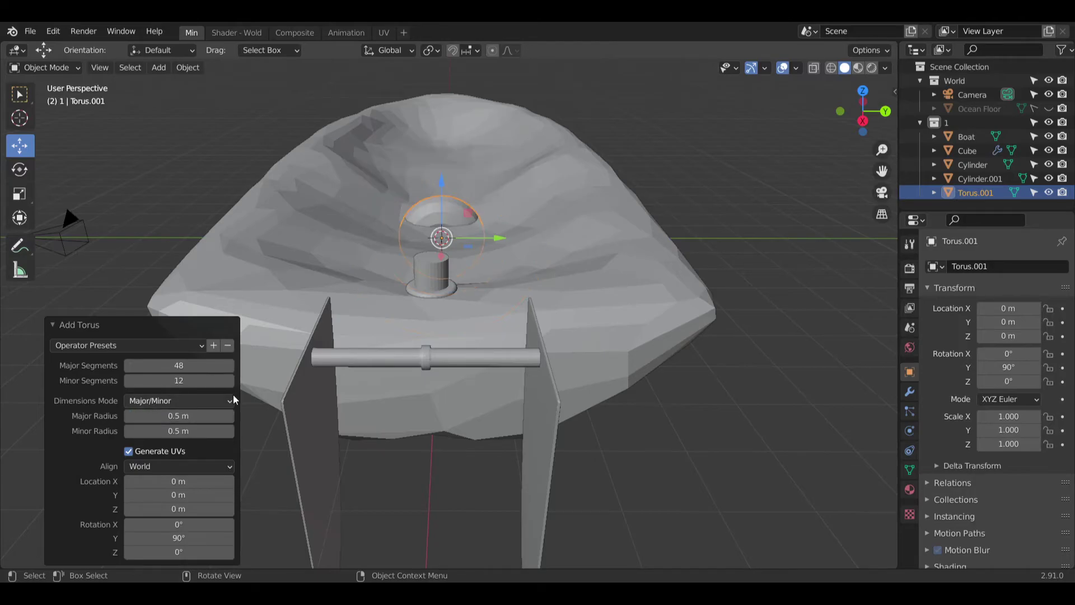
left_click(142, 431)
left_click(141, 432)
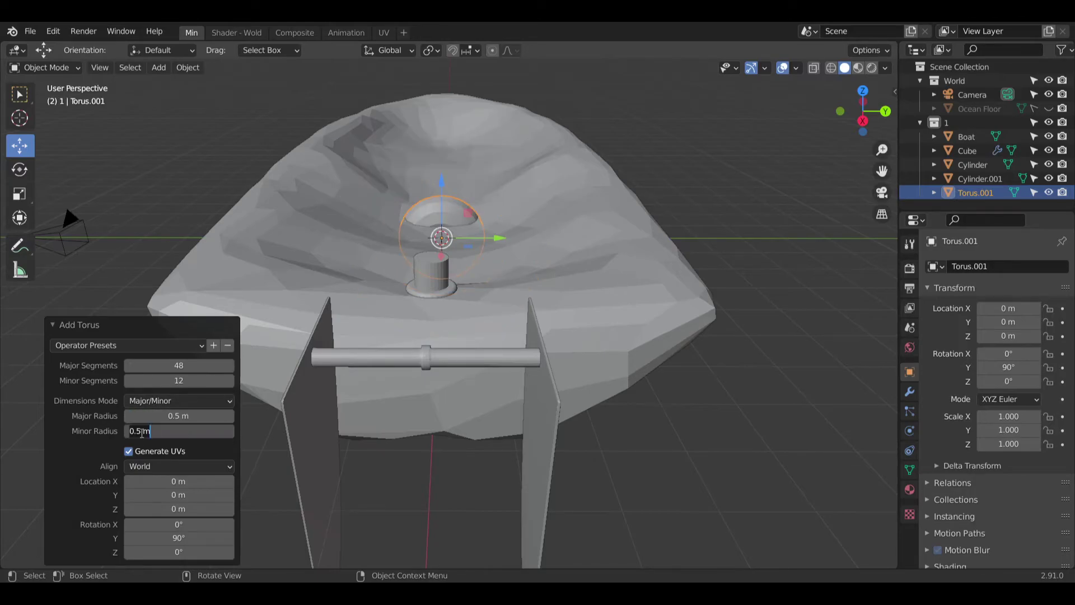
type(".1")
key("Return")
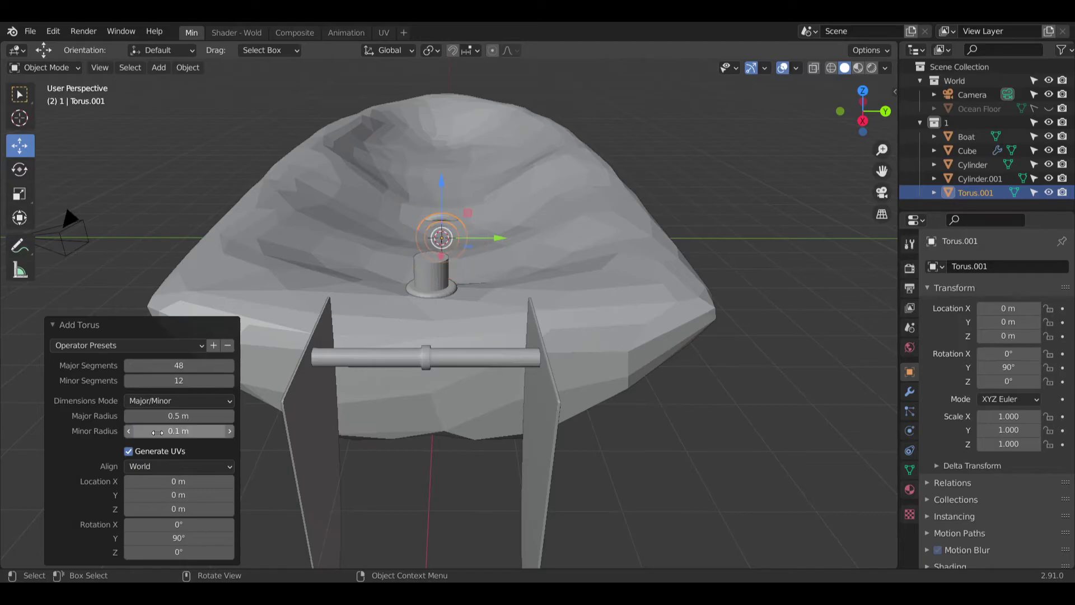
Step: Set the torus's minor radius to 0.3 m
left_click(151, 431)
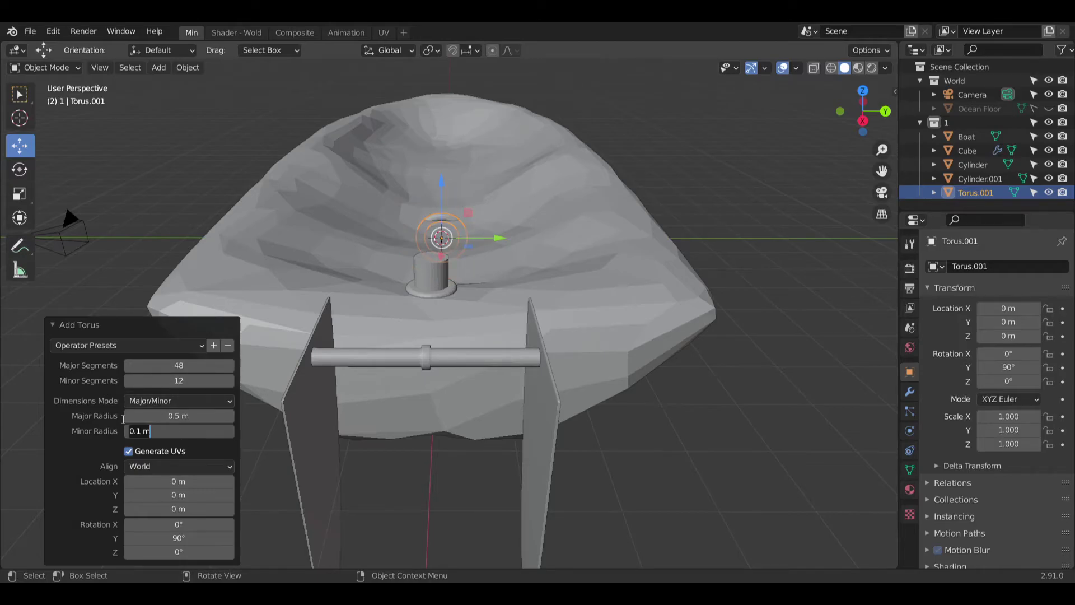
key("BackSpace")
key("BackSpace")
key("BackSpace")
type("3")
key("Return")
Step: Set the torus's major radius to 0.3 m and its minor radius to 0.2 m
left_click(166, 416)
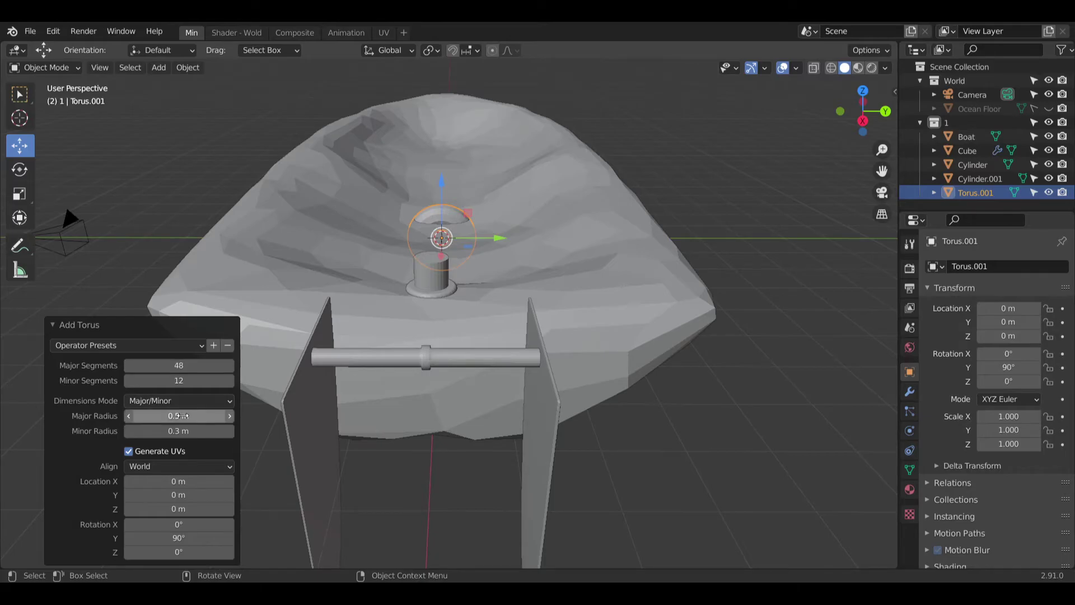
key("BackSpace")
key("BackSpace")
key("BackSpace")
type("3")
key("Return")
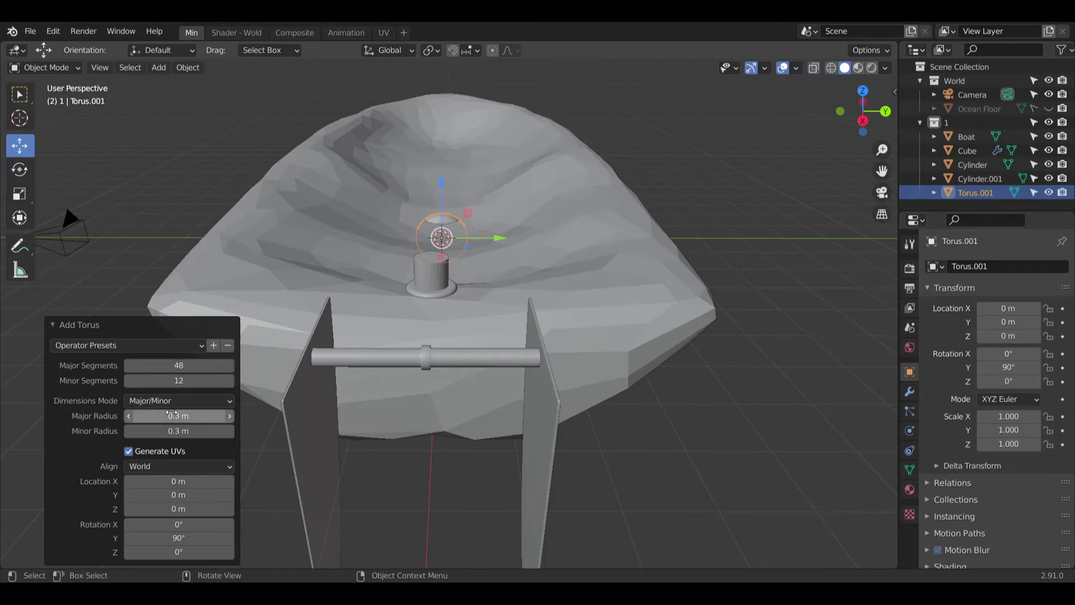
left_click(185, 431)
key("BackSpace")
key("BackSpace")
key("BackSpace")
type("2")
key("Return")
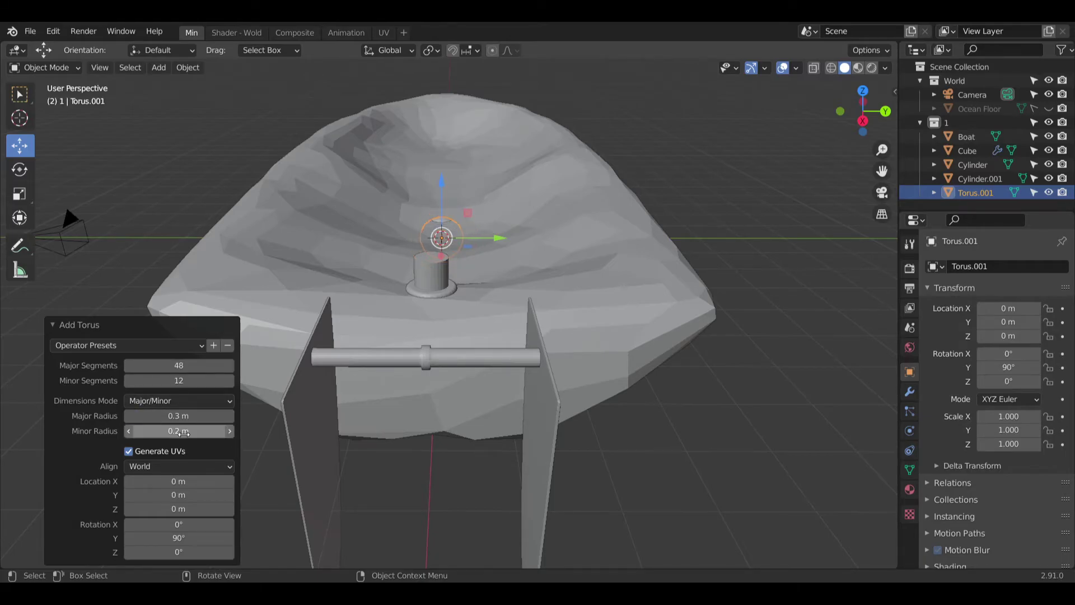
Step: Move the torus above the small flanged cylinder, to about X 7.315 m and Z 2.58 m
left_click_drag(442, 187, 442, 105)
middle_click_drag(472, 180, 322, 270)
left_click_drag(322, 270, 19, 312)
middle_click_drag(19, 311, 372, 289)
left_click_drag(372, 289, 411, 137)
middle_click_drag(411, 137, 415, 242)
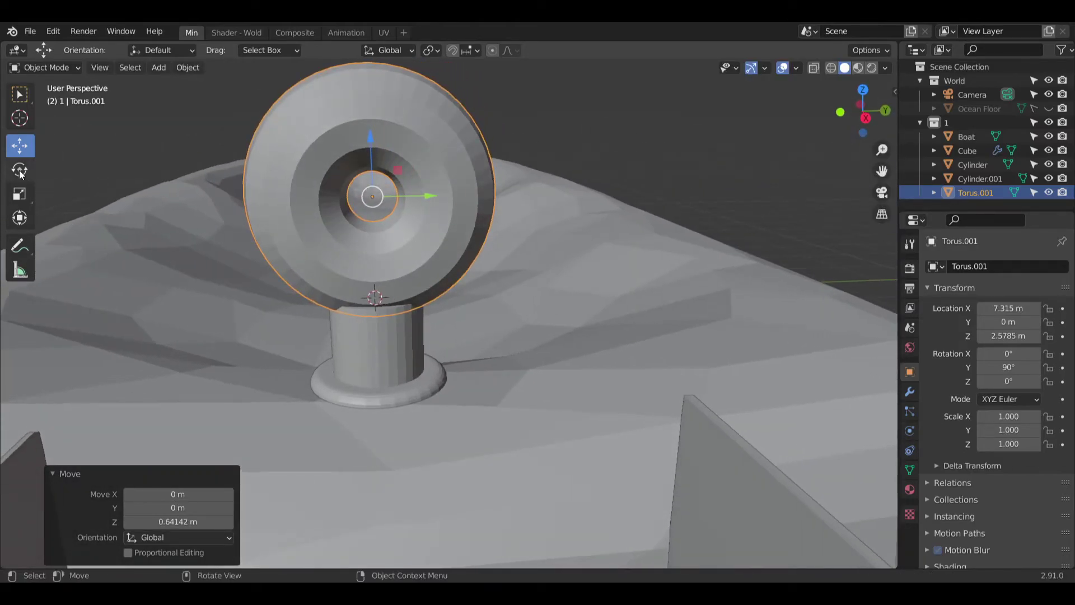
Step: Scale the torus down uniformly to about 0.467
left_click(19, 194)
left_click_drag(416, 148, 395, 175)
middle_click_drag(394, 176, 399, 220)
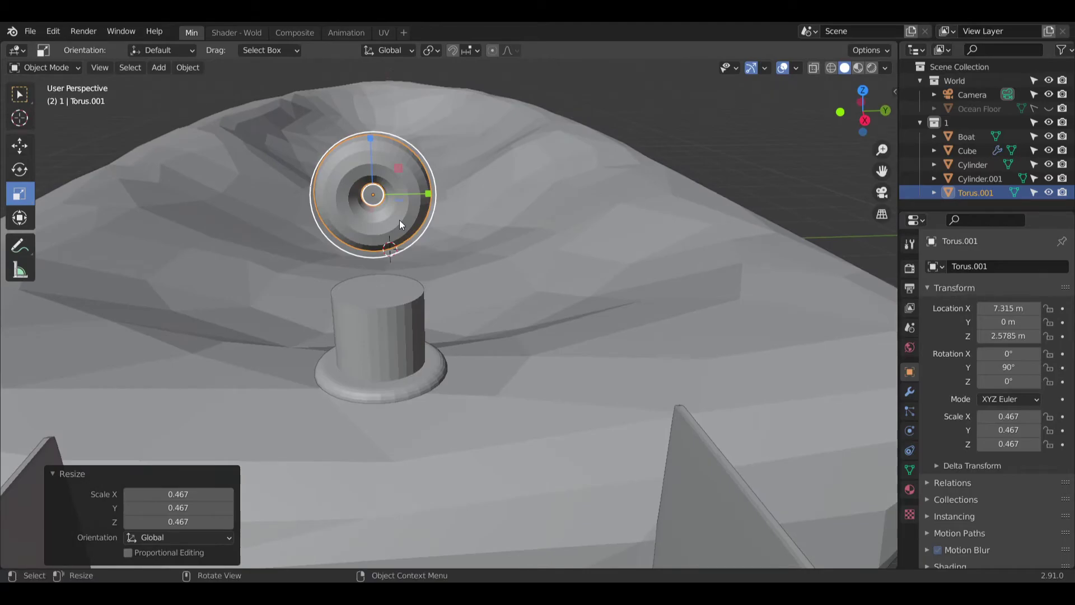
Step: Lower the torus onto the top of the small flanged cylinder, to about Z 2.302 m
left_click(28, 146)
left_click_drag(377, 154, 361, 201)
middle_click_drag(361, 201, 341, 261)
Step: Stretch the torus along the global X and Y axes, to object scale values of about Z 1.187 and Y 0.531
left_click(20, 193)
left_click_drag(361, 260, 261, 271)
middle_click_drag(261, 271, 388, 267)
left_click_drag(394, 261, 405, 260)
middle_click_drag(405, 260, 322, 309)
scroll(344, 324, "up", 5)
Step: Shift the torus along X to about 7.311 m so it sits centred over the cylinder
left_click(19, 146)
middle_click_drag(112, 224, 139, 220)
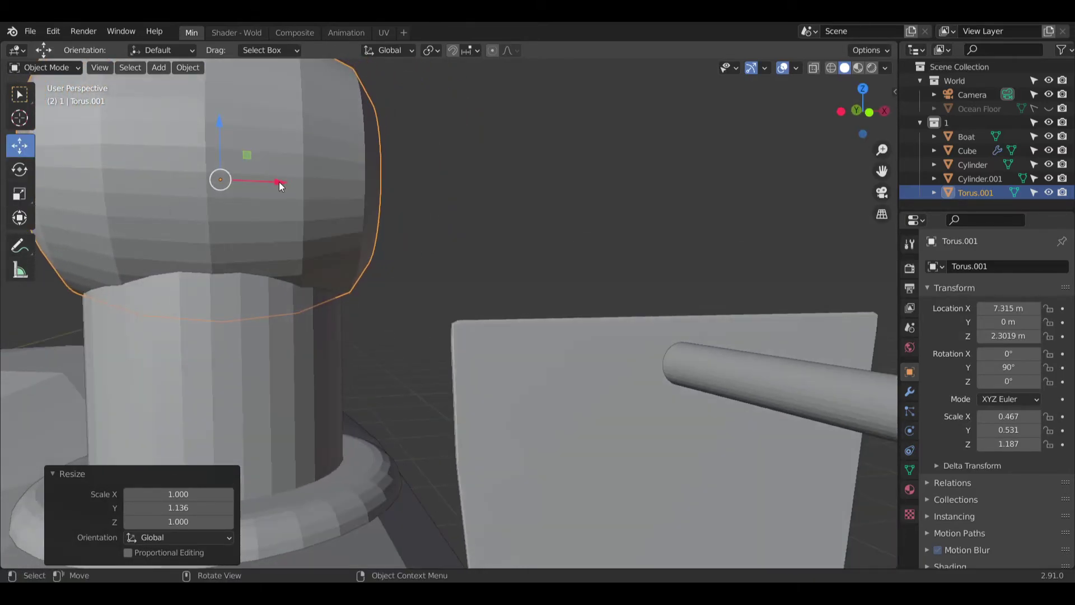
left_click_drag(278, 183, 263, 188)
middle_click_drag(245, 230, 290, 192)
left_click_drag(290, 192, 294, 194)
scroll(294, 193, "down", 8)
scroll(383, 304, "up", 6)
middle_click_drag(240, 315, 322, 303)
scroll(320, 314, "up", 5)
scroll(336, 318, "down", 8)
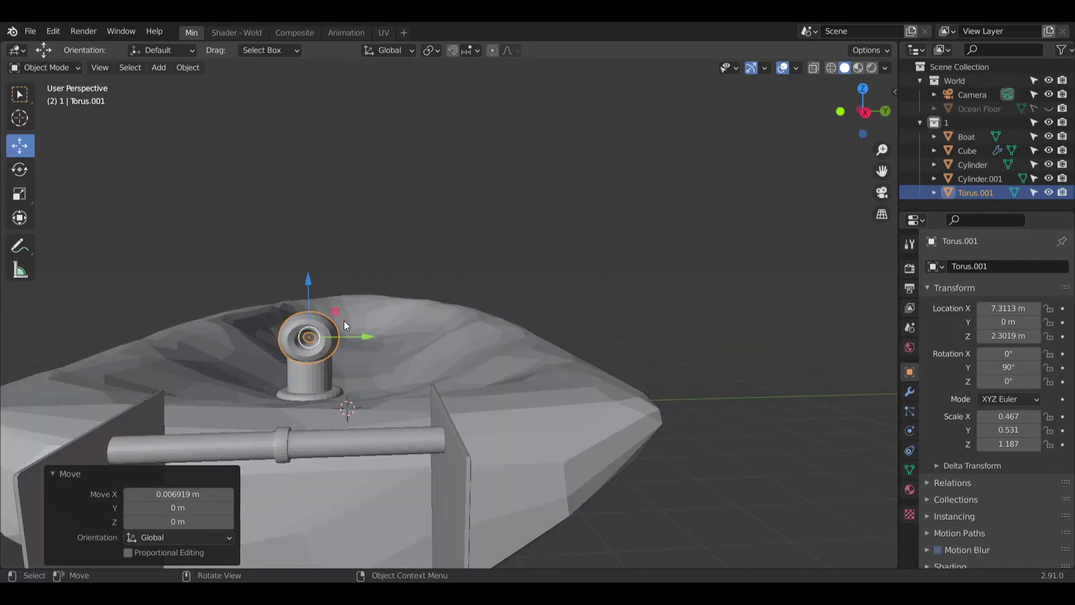
scroll(338, 317, "up", 6)
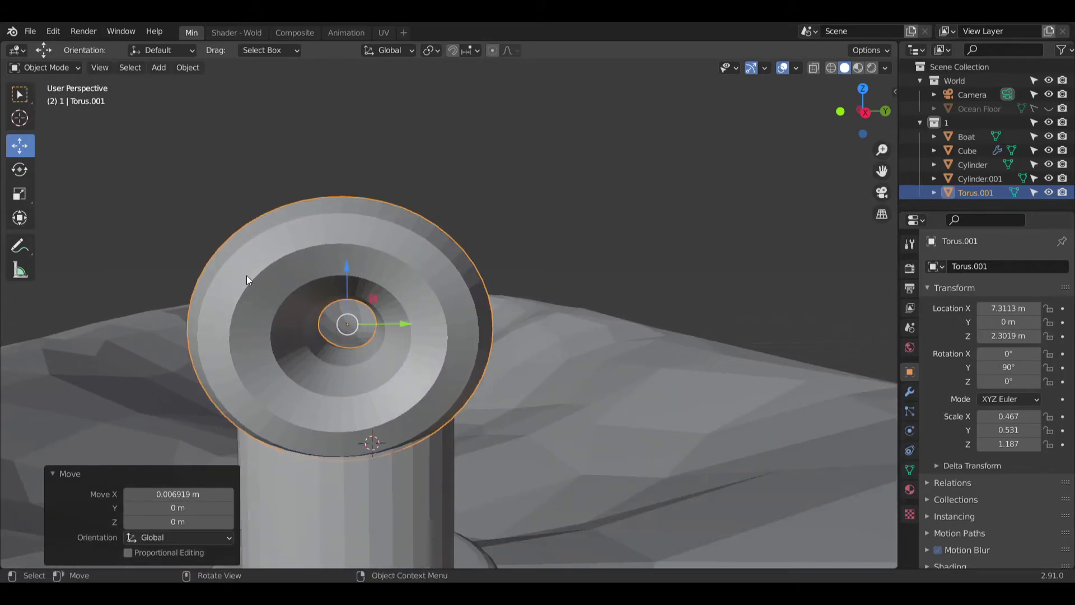
Step: Delete the faces of the torus's upper wedge, symmetric about its vertical centre line, leaving a U-shaped piece with two open ends
left_click(865, 112)
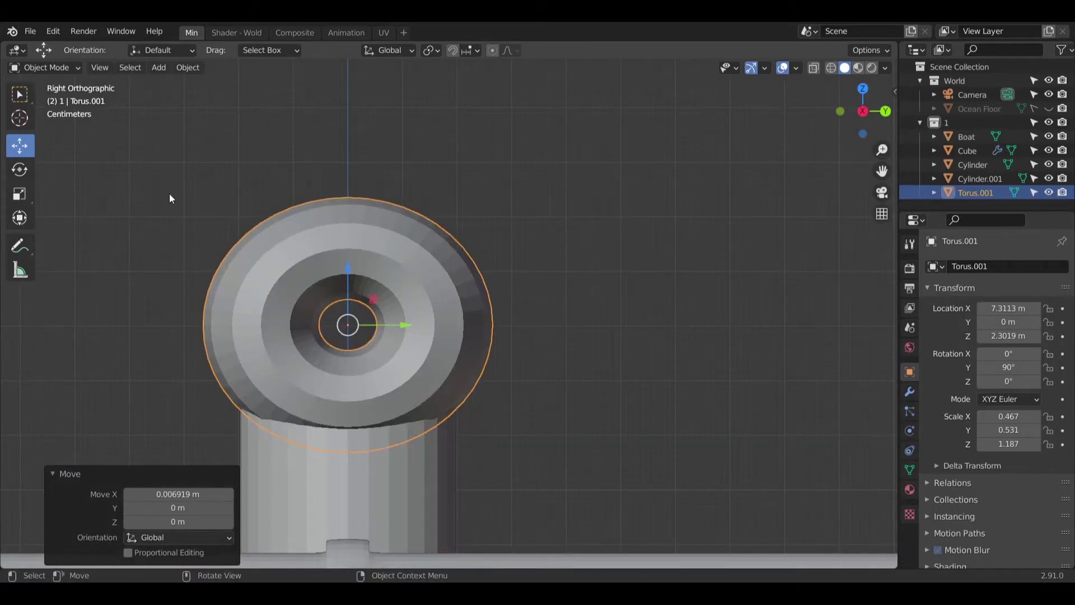
left_click(182, 207)
left_click(16, 68)
key("ctrl+z")
left_click(43, 68)
left_click(66, 95)
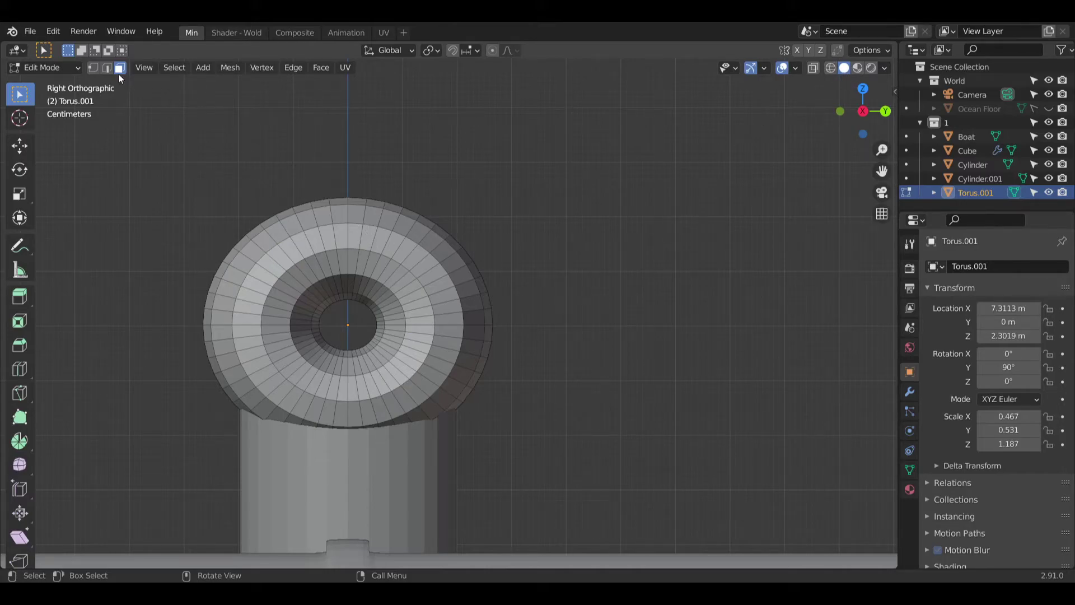
left_click(374, 251, "alt+shift")
left_click(365, 250, "alt+shift")
left_click(354, 248, "alt+shift")
left_click(340, 246, "alt+shift")
left_click(329, 248, "alt+shift")
left_click(318, 255, "alt+shift")
left_click(312, 255, "alt+shift")
left_click(386, 259, "alt+shift")
left_click(395, 259, "alt+shift")
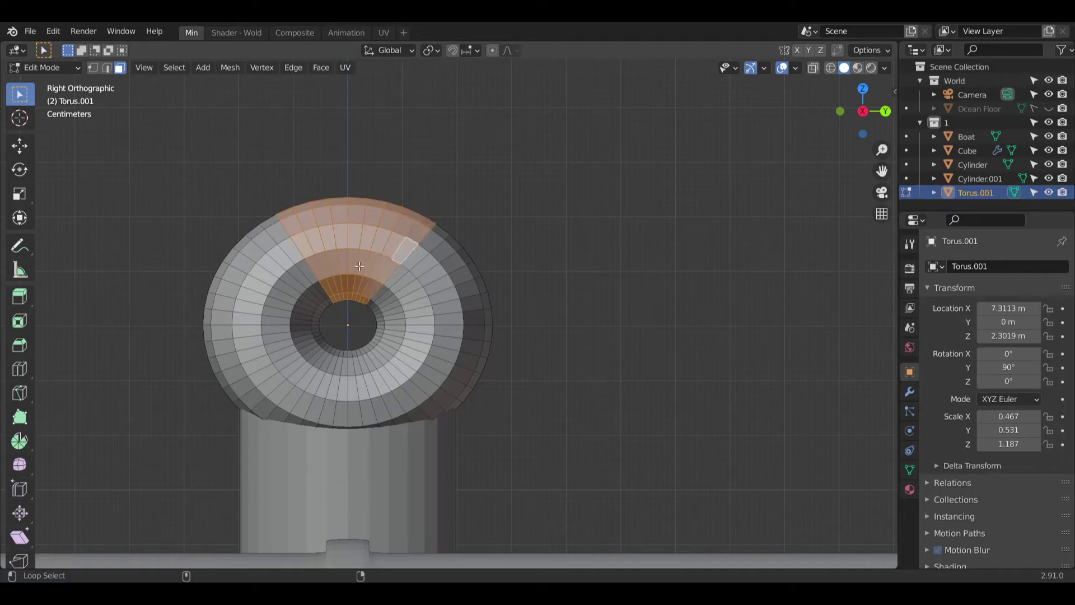
left_click(300, 261, "alt+shift")
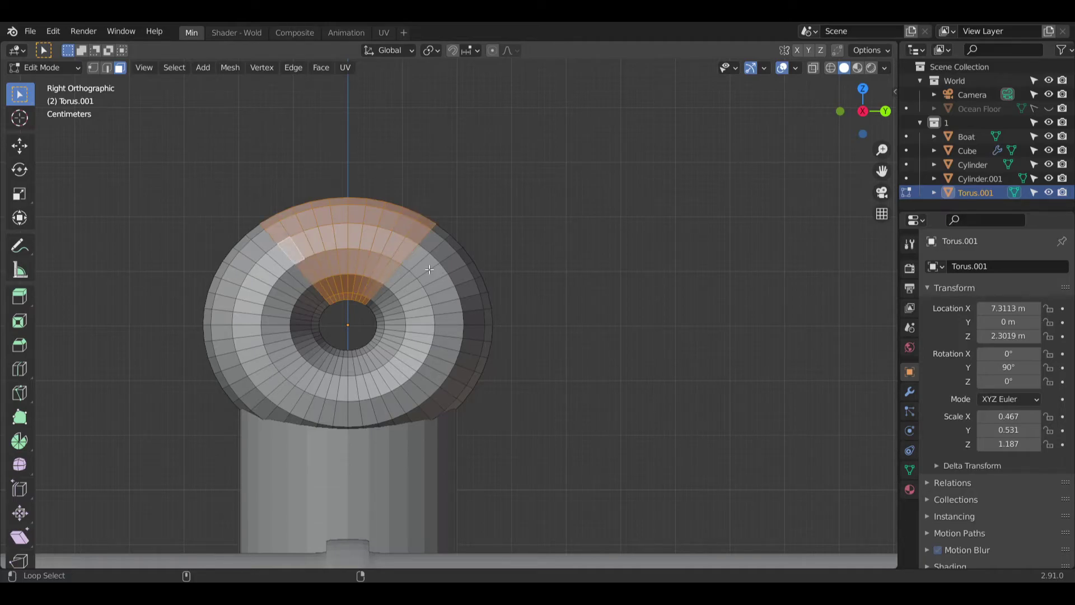
left_click(407, 268, "alt+shift")
left_click(290, 268, "alt+shift")
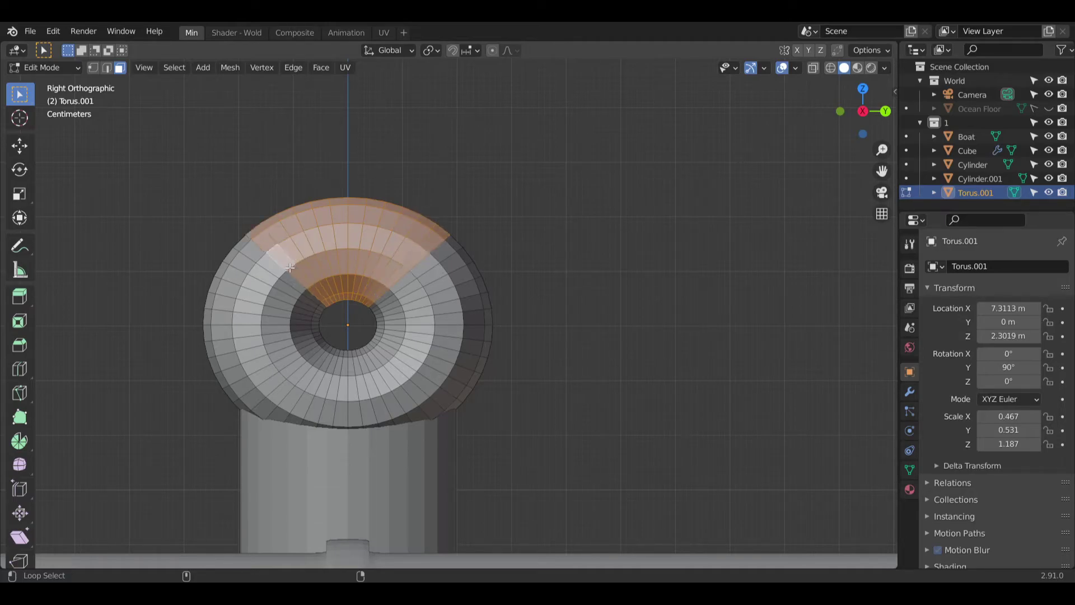
left_click(415, 277, "alt+shift")
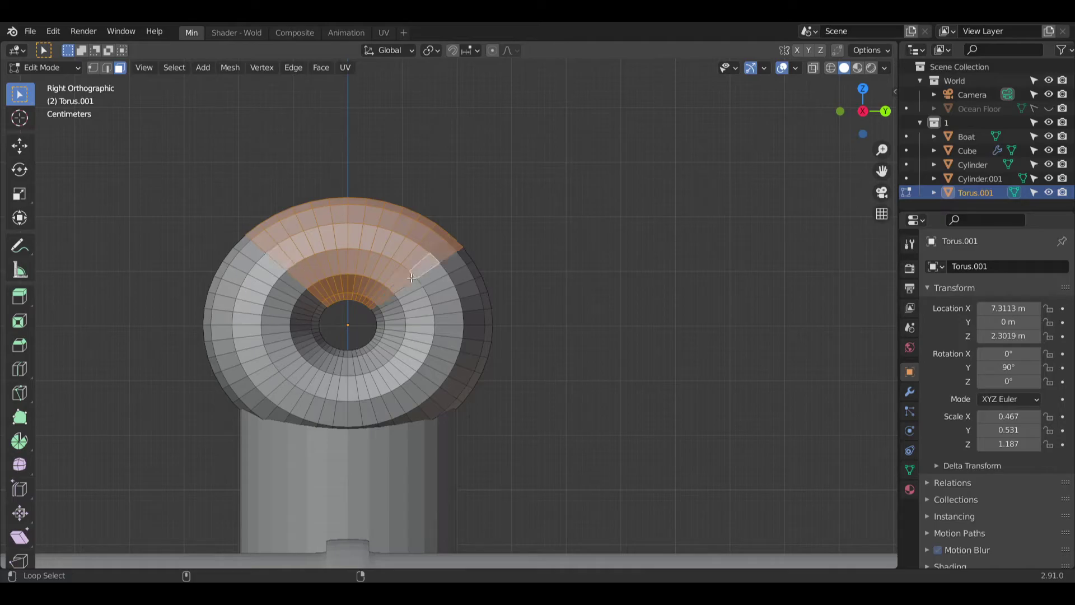
left_click(284, 275, "alt+shift")
left_click(420, 286, "alt+shift")
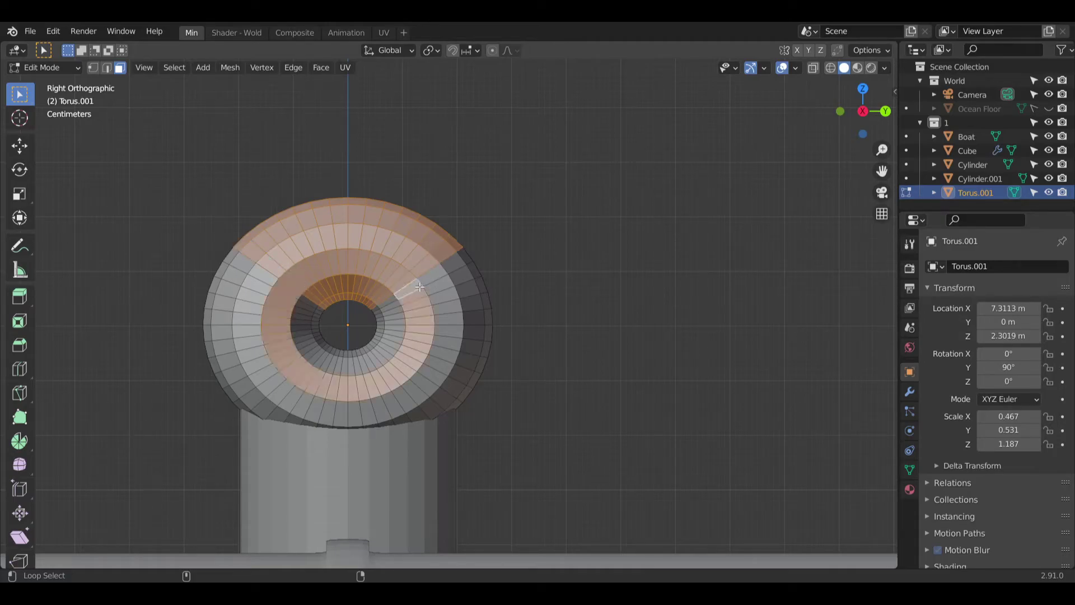
left_click(295, 283, "alt+shift")
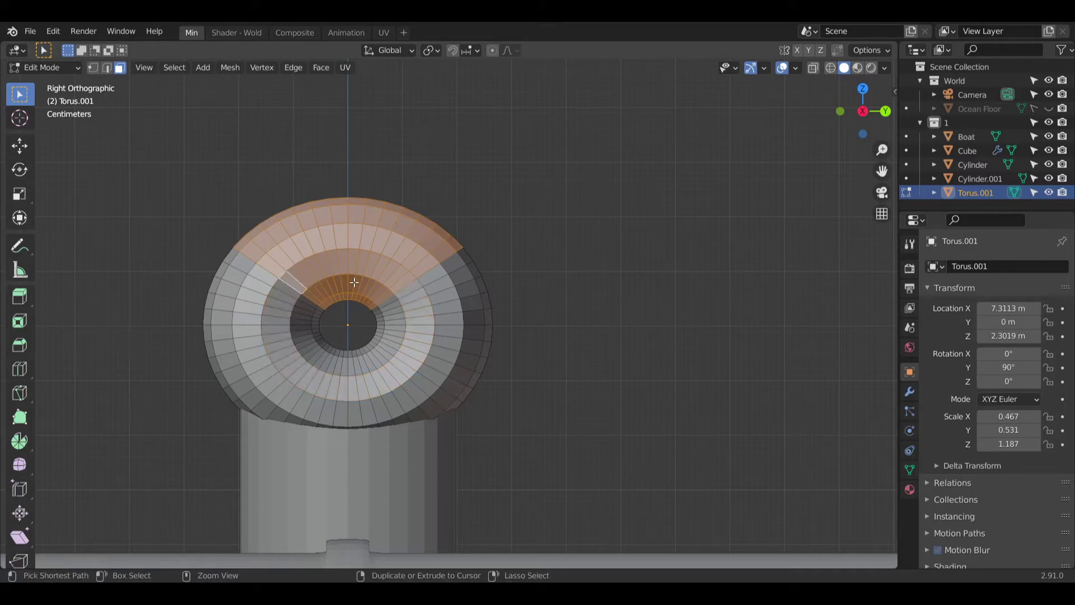
left_click(422, 279, "alt+shift")
left_click(277, 281, "alt+shift")
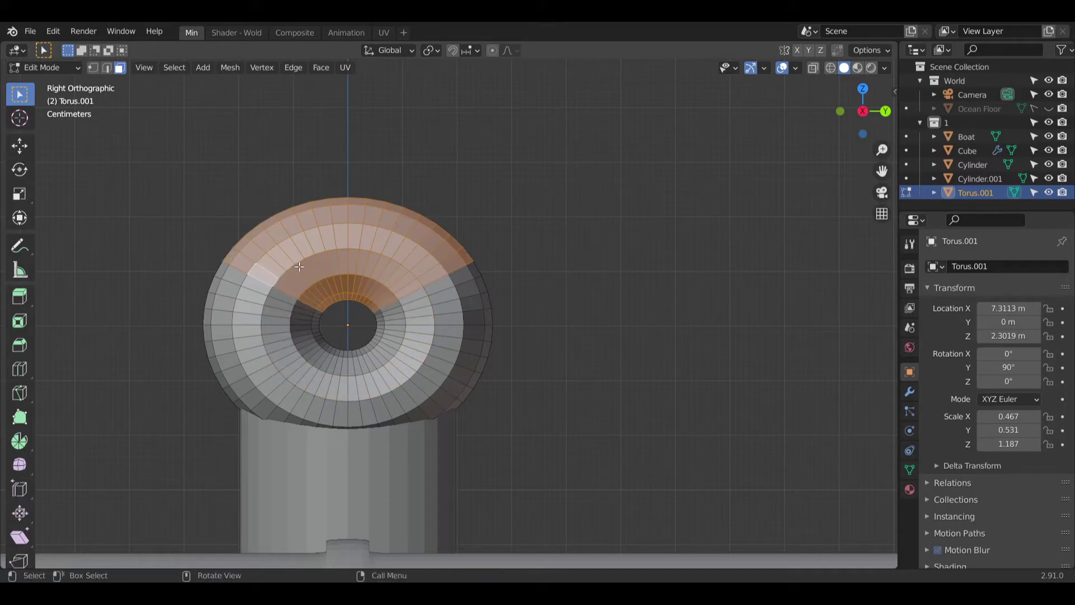
key("x")
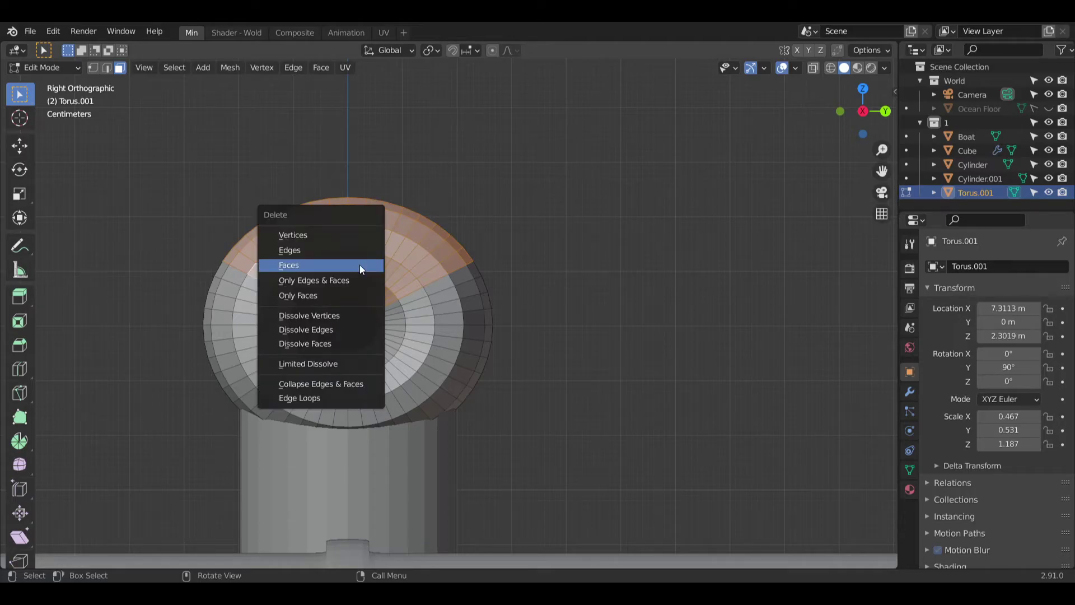
left_click(359, 265)
Step: Close the cut torus's open end on the +Y side by merging all its rim vertices at their center
middle_click_drag(360, 264, 380, 311)
left_click(92, 68)
mouse_move(466, 247)
middle_mouse_down()
mouse_move(456, 240)
mouse_move(449, 251)
mouse_move(459, 265)
mouse_move(462, 231)
middle_mouse_up()
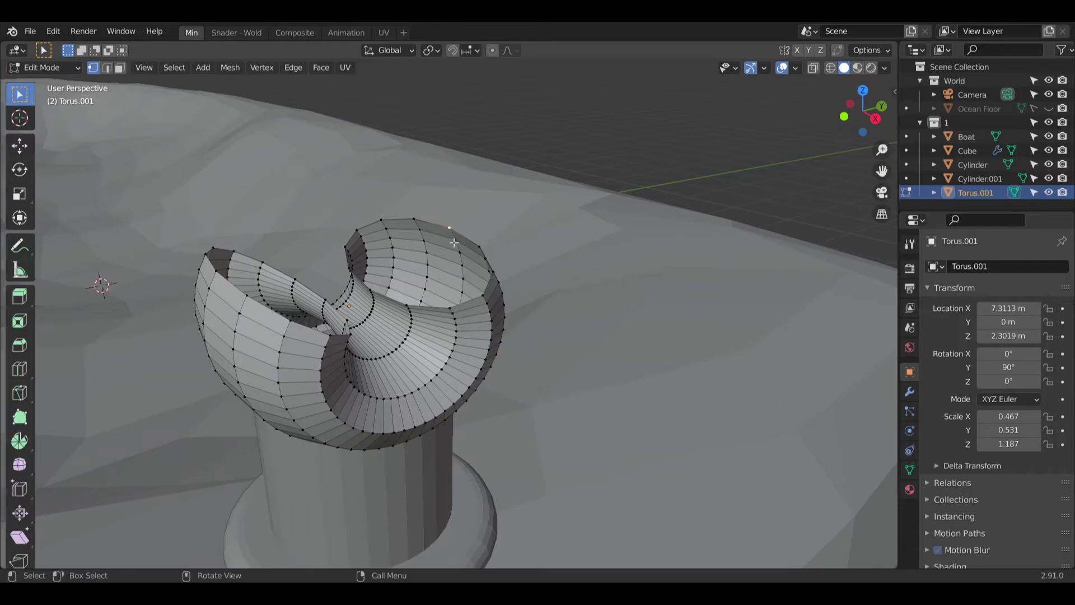
mouse_move(417, 290)
middle_mouse_down()
mouse_move(430, 286)
mouse_move(427, 302)
middle_mouse_up()
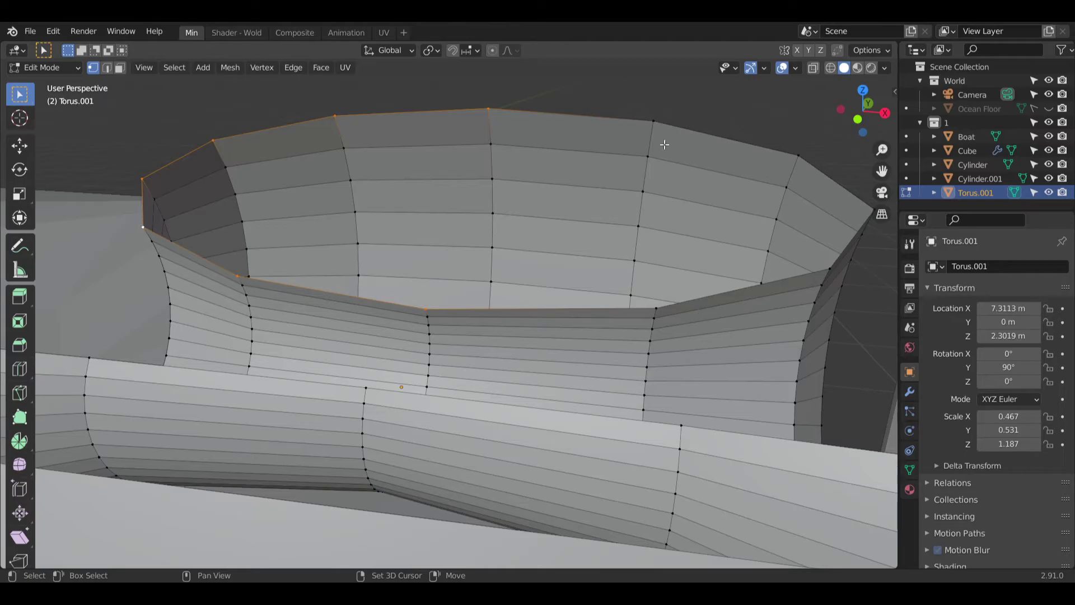
left_click(793, 167, "shift")
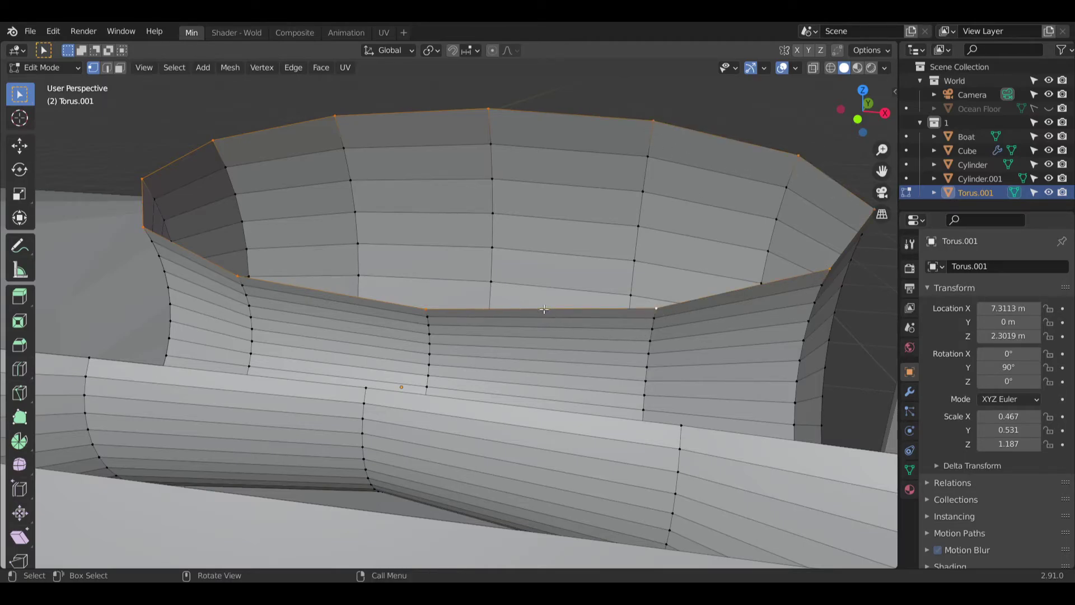
right_click(318, 137)
mouse_move(322, 397)
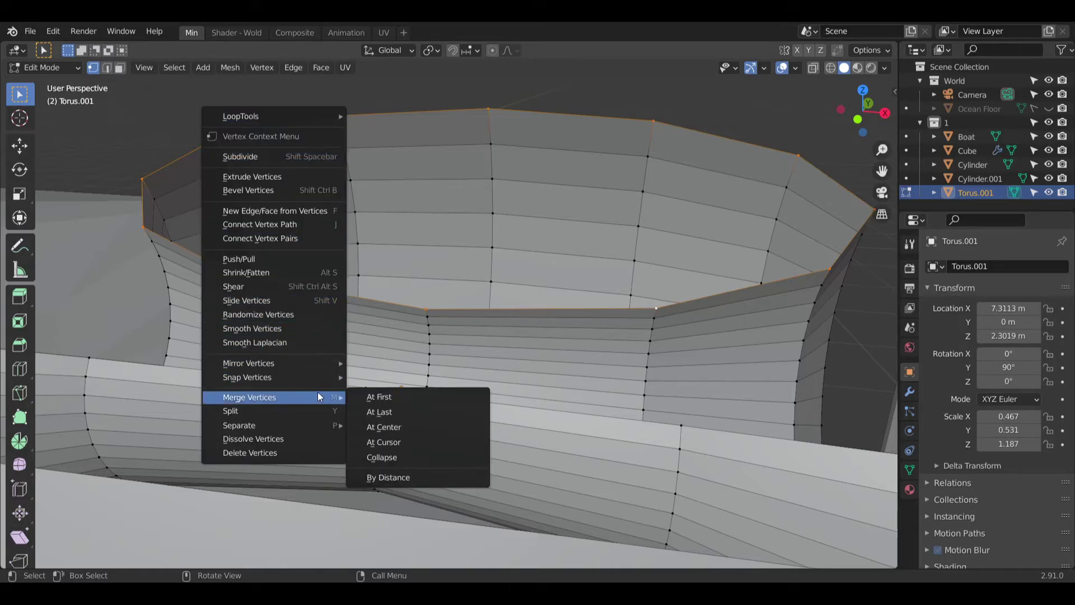
left_click(384, 428)
Step: Close the cut torus's remaining open end on the -Y side by merging its rim vertices at center
middle_click_drag(384, 429, 474, 257)
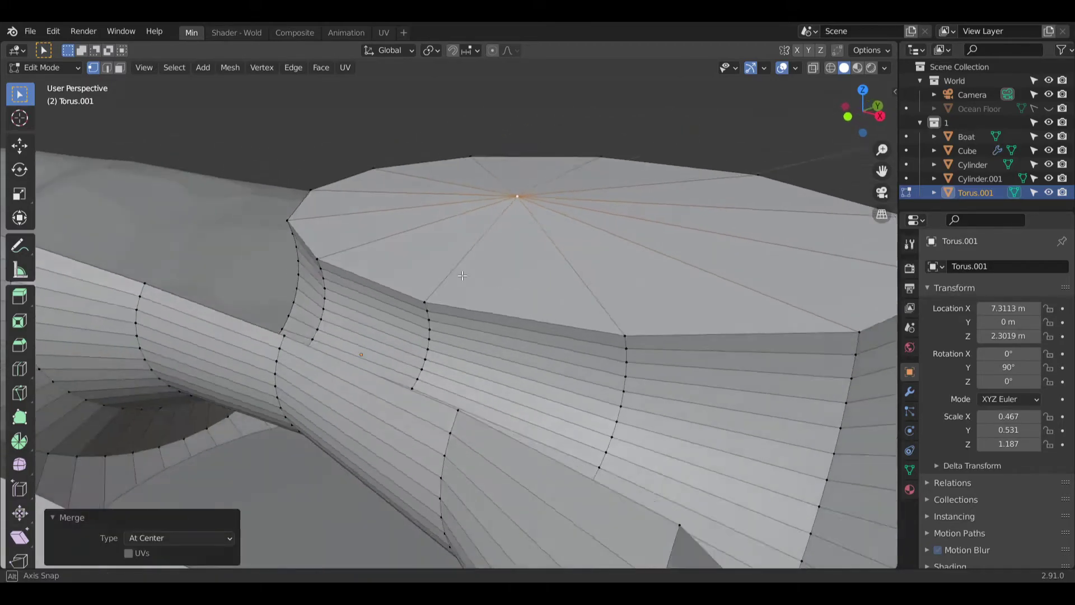
scroll(473, 257, "down", 6)
scroll(404, 314, "up", 5)
scroll(396, 392, "down", 5)
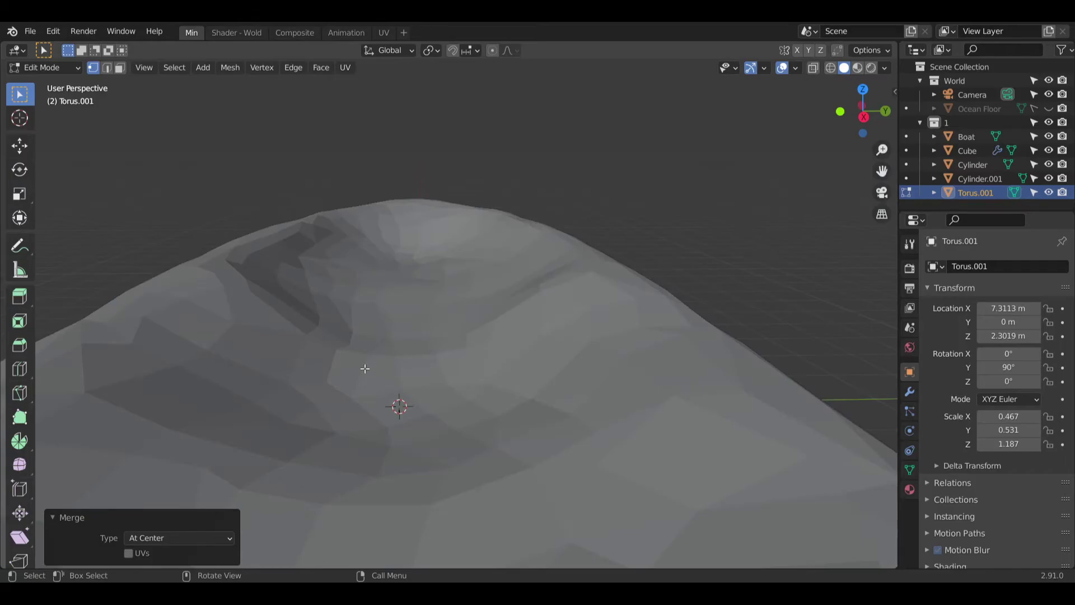
scroll(439, 380, "up", 6)
scroll(434, 278, "down", 4)
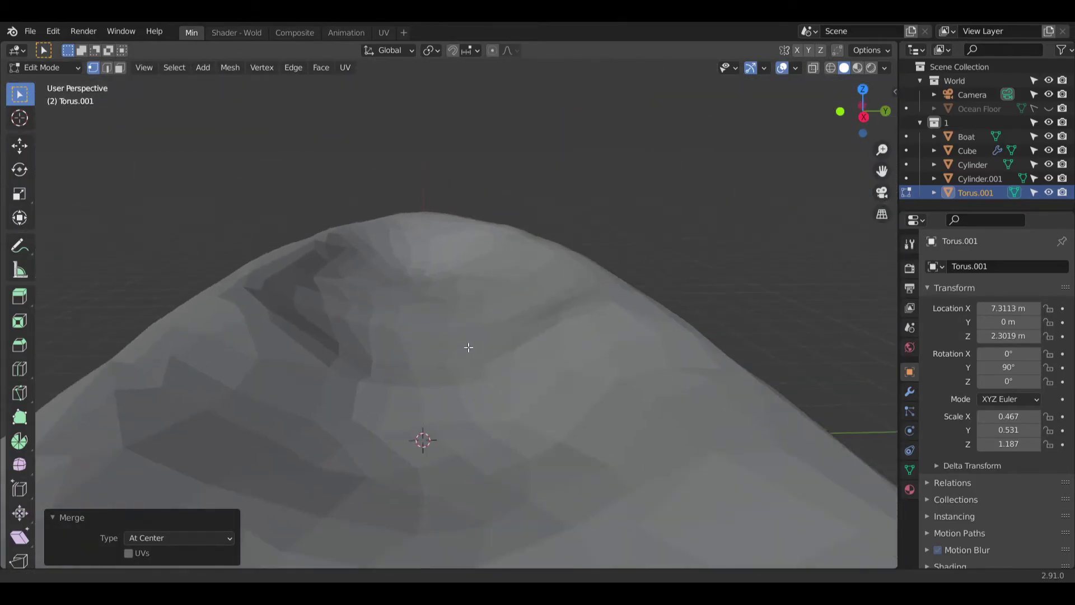
scroll(446, 240, "down", 3)
scroll(468, 420, "up", 4)
scroll(468, 419, "down", 4)
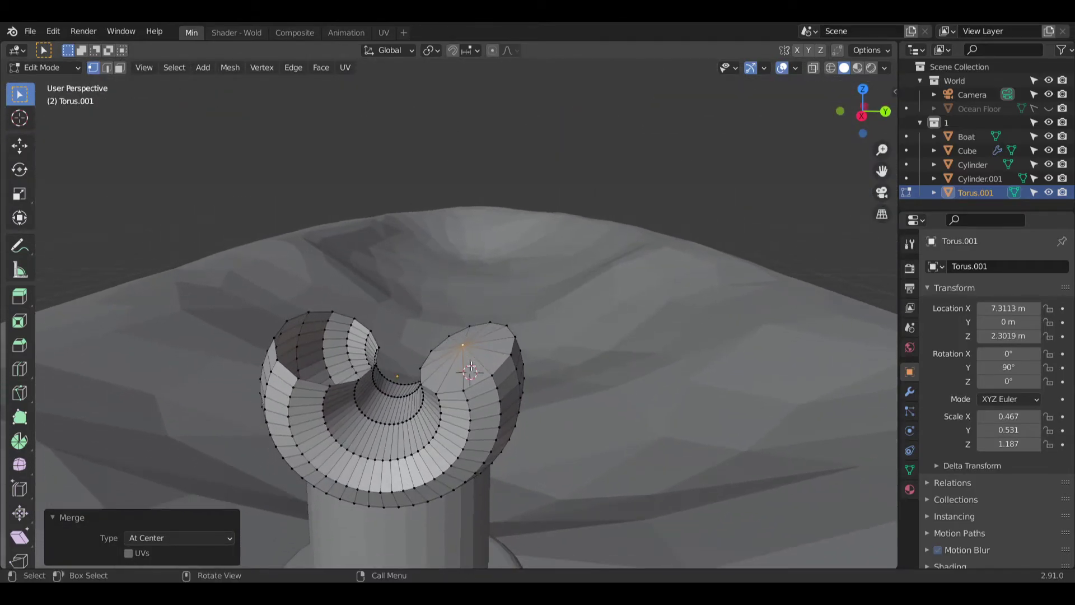
scroll(399, 345, "up", 3)
scroll(399, 344, "up", 3)
left_click(359, 355)
left_click(269, 339, "shift")
middle_click_drag(224, 284, 218, 249)
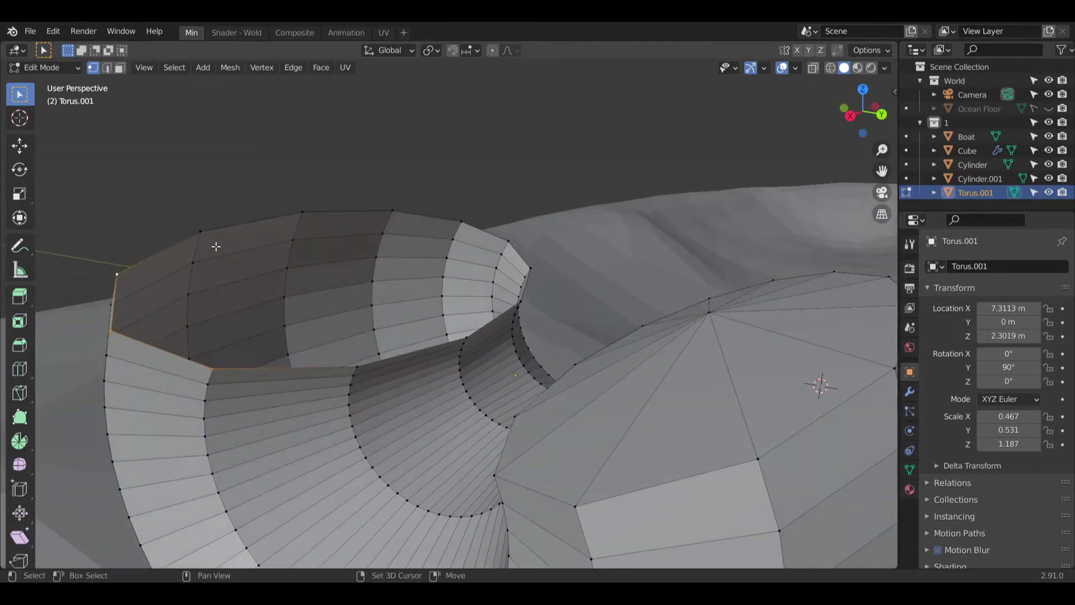
left_click(302, 211, "shift")
middle_click_drag(535, 283, 700, 321)
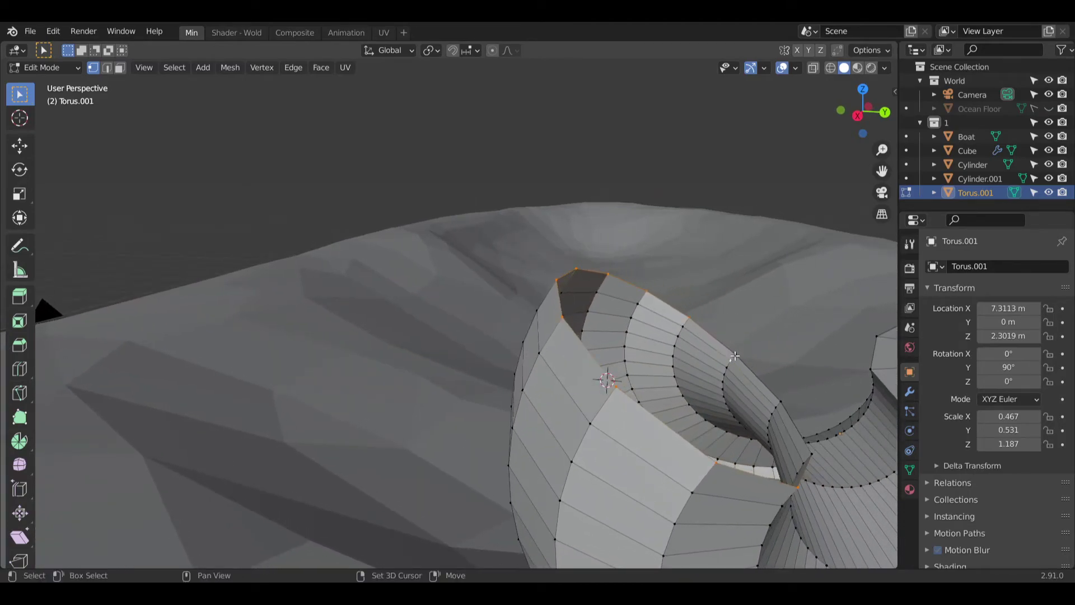
middle_click_drag(817, 455, 664, 376)
right_click(662, 373)
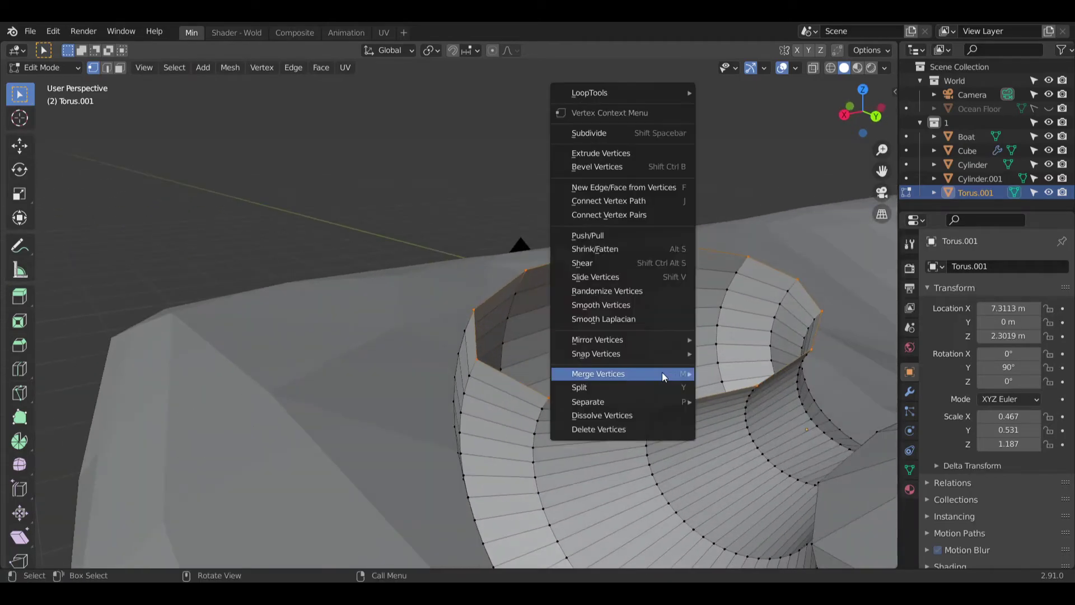
mouse_move(670, 376)
left_click(731, 403)
Step: Bevel the centre vertices of both end caps with Affect set to Vertices and a width of about 0.0935 m
middle_click_drag(694, 356, 756, 351)
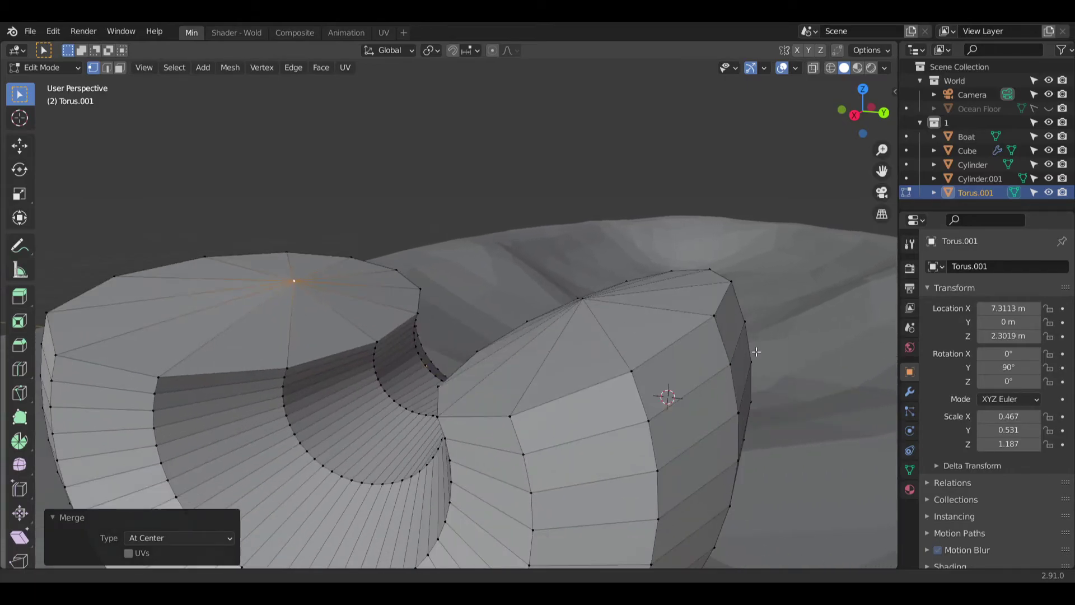
middle_click_drag(690, 362, 615, 375)
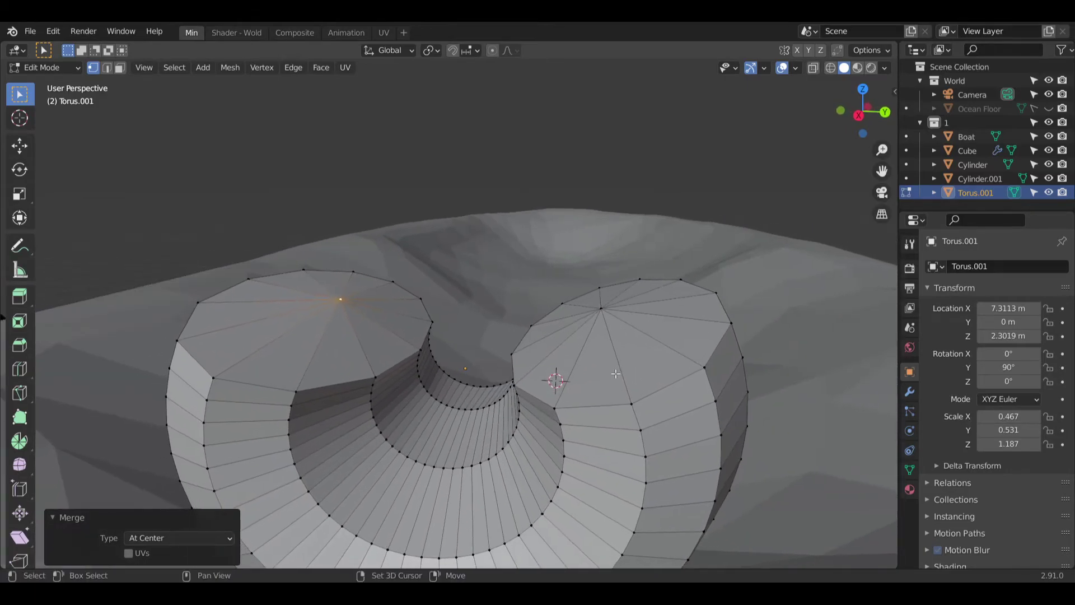
left_click(603, 308, "shift")
key("shift+space")
key("ctrl+b")
left_click_drag(466, 228, 485, 156)
left_click(151, 309)
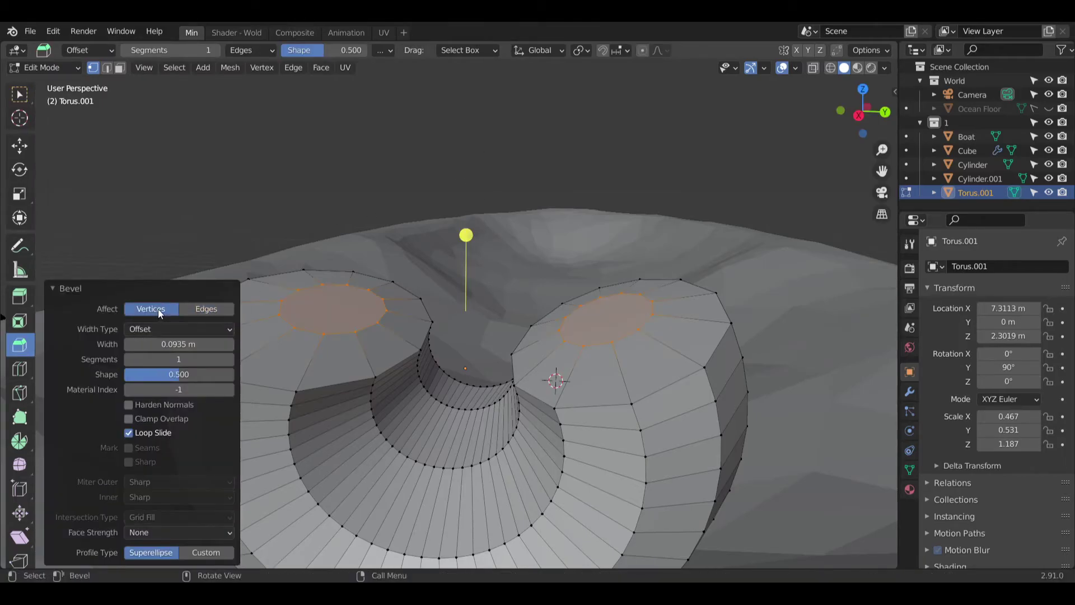
Step: Try a wider vertex bevel on both end caps, with a width of about 0.484 m and 4 segments
middle_click_drag(521, 231, 546, 227)
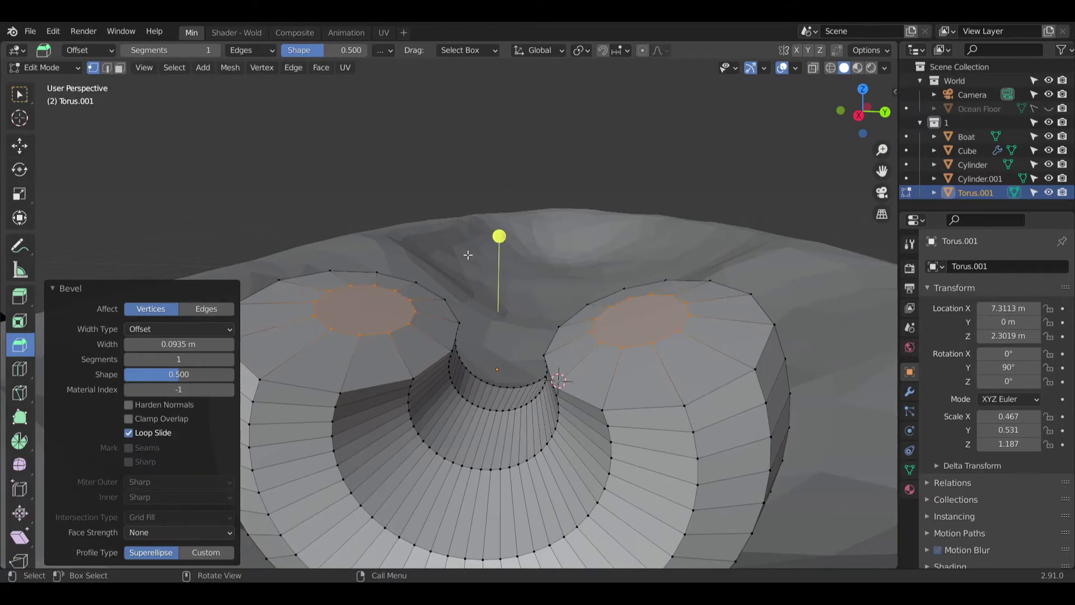
left_click_drag(179, 344, 194, 344)
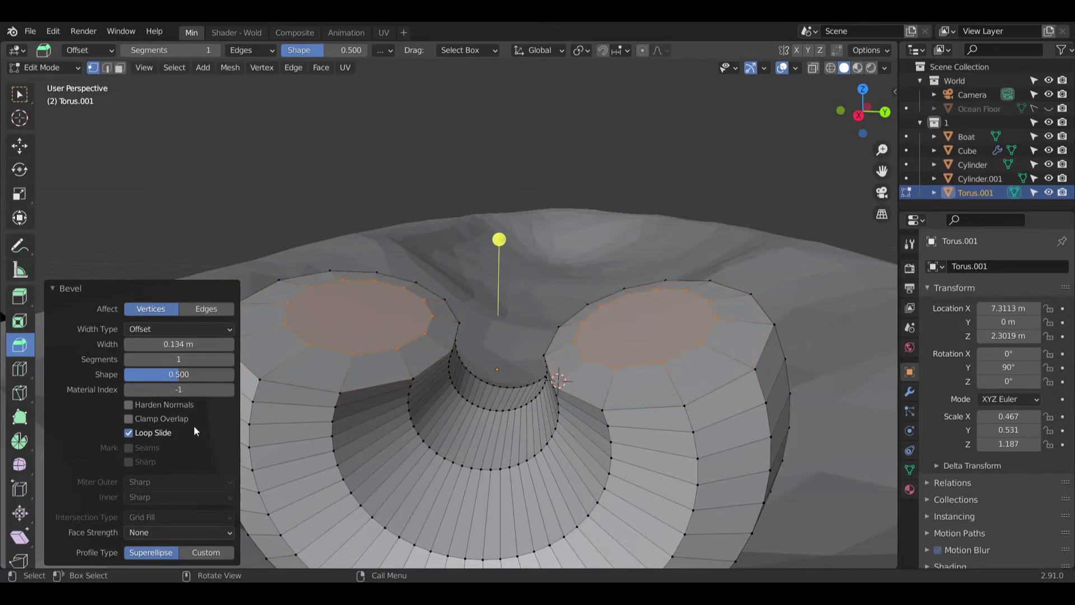
left_click(229, 360)
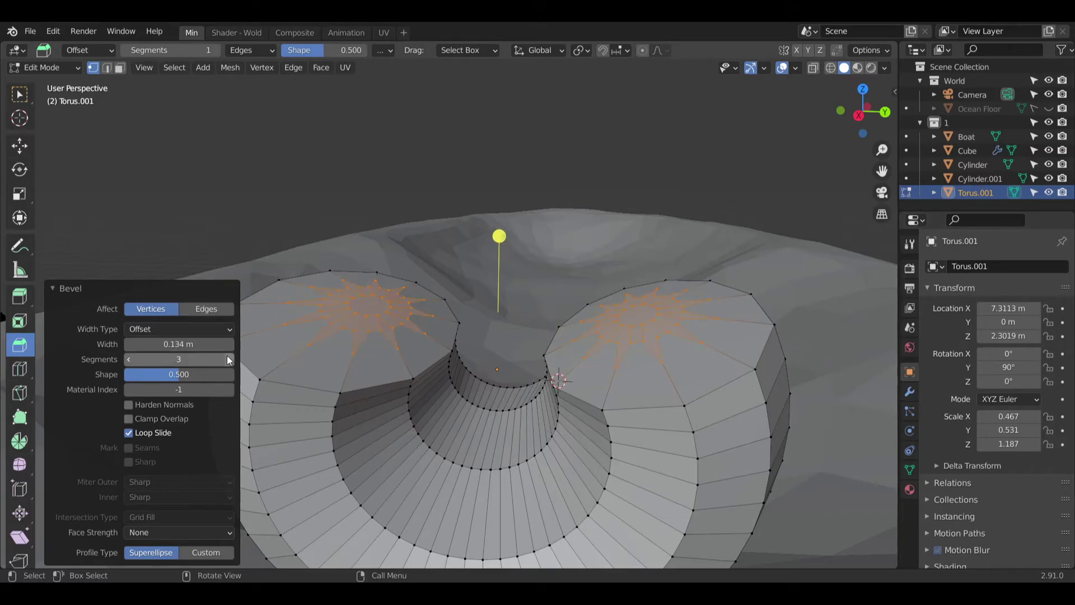
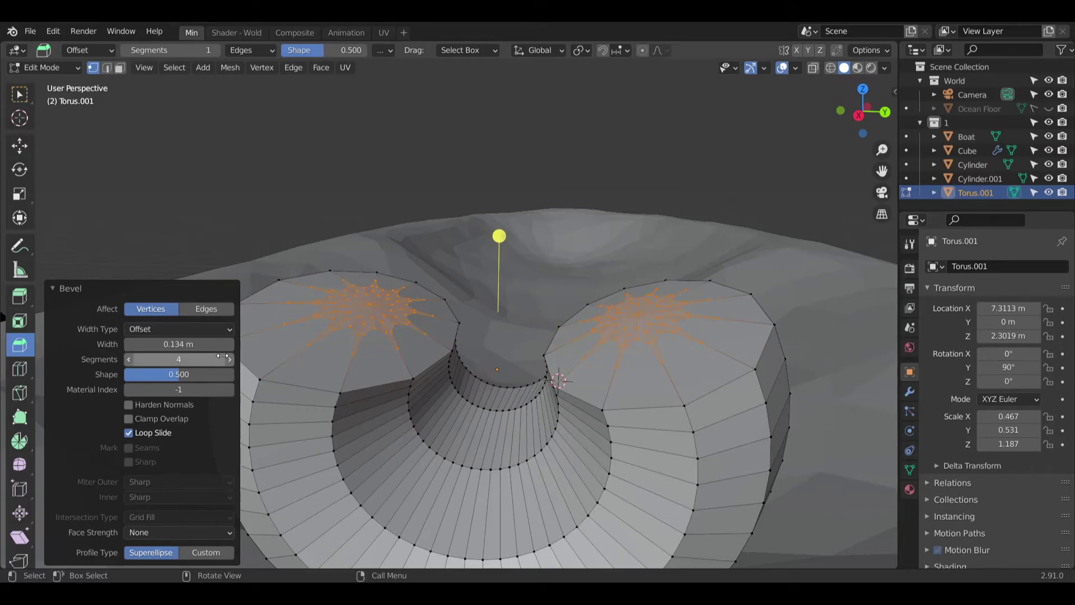
key("Return")
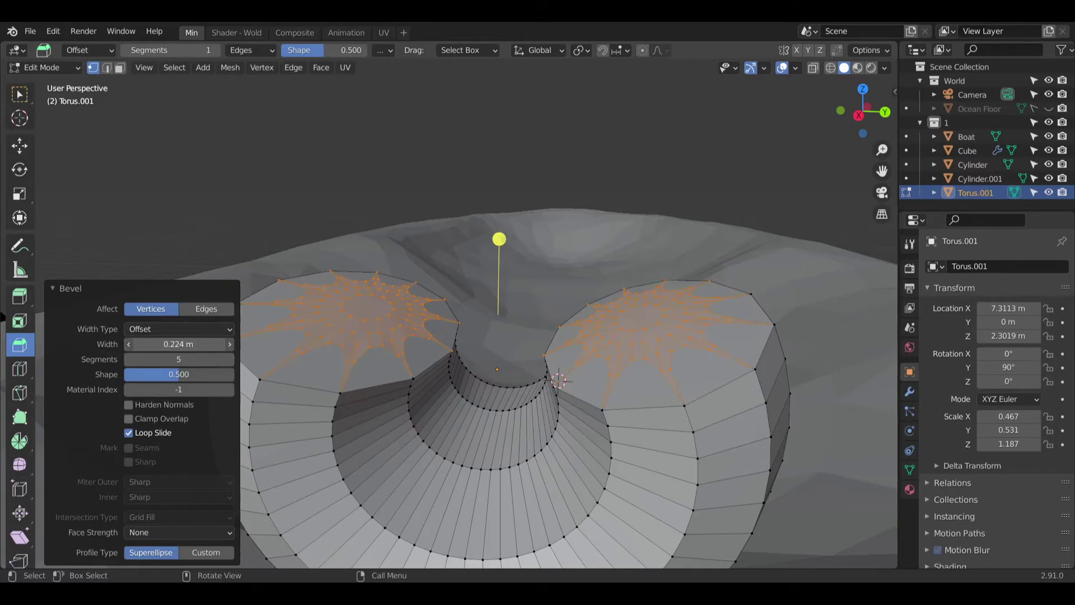
middle_click_drag(343, 328, 168, 336)
middle_click_drag(378, 376, 631, 445)
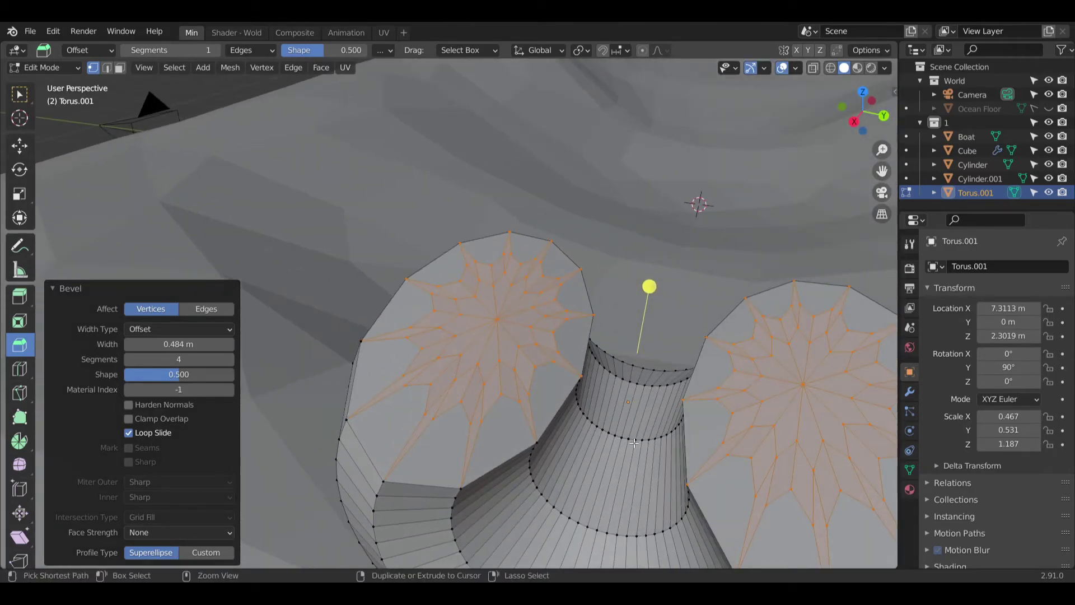
Step: Undo the vertex bevel on both end caps
key("ctrl+z")
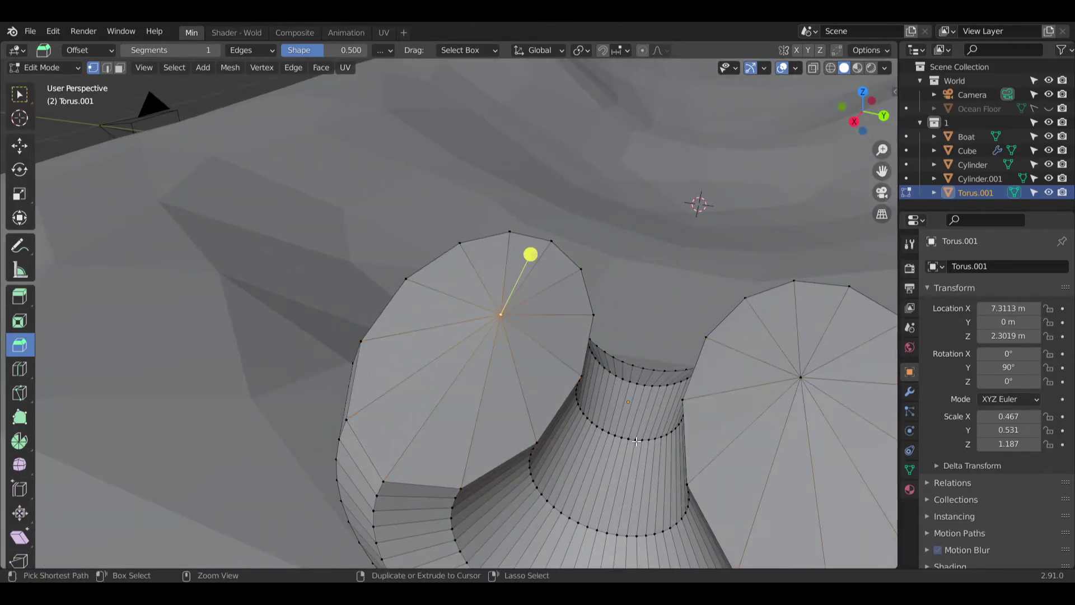
key("ctrl+z")
key("ctrl+shift+z")
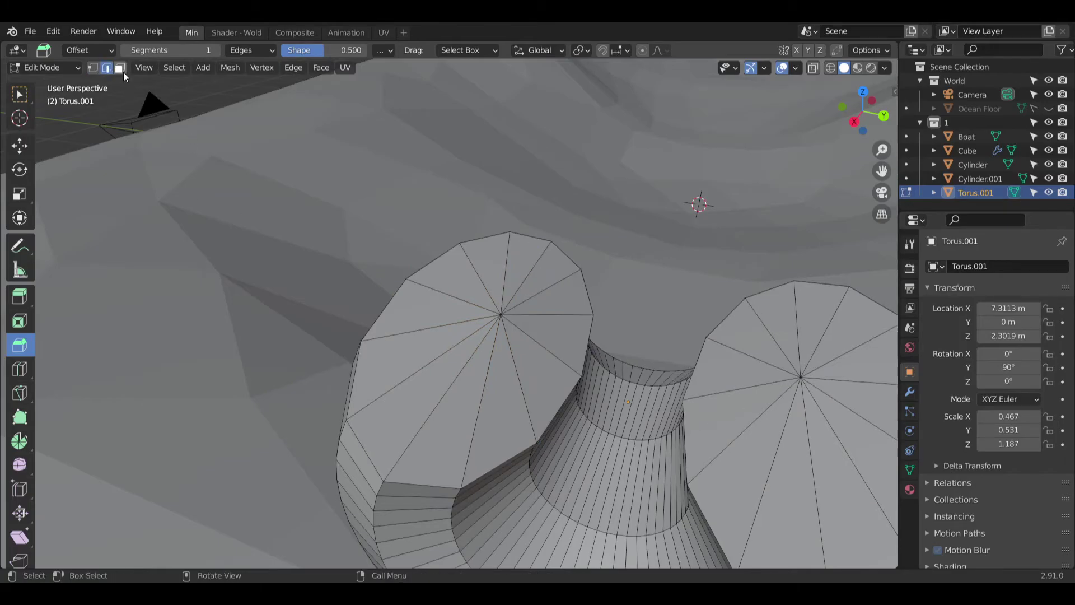
Step: Select the rim edge loops of both end caps and scale them down to about 0.451
left_click(497, 233, "alt")
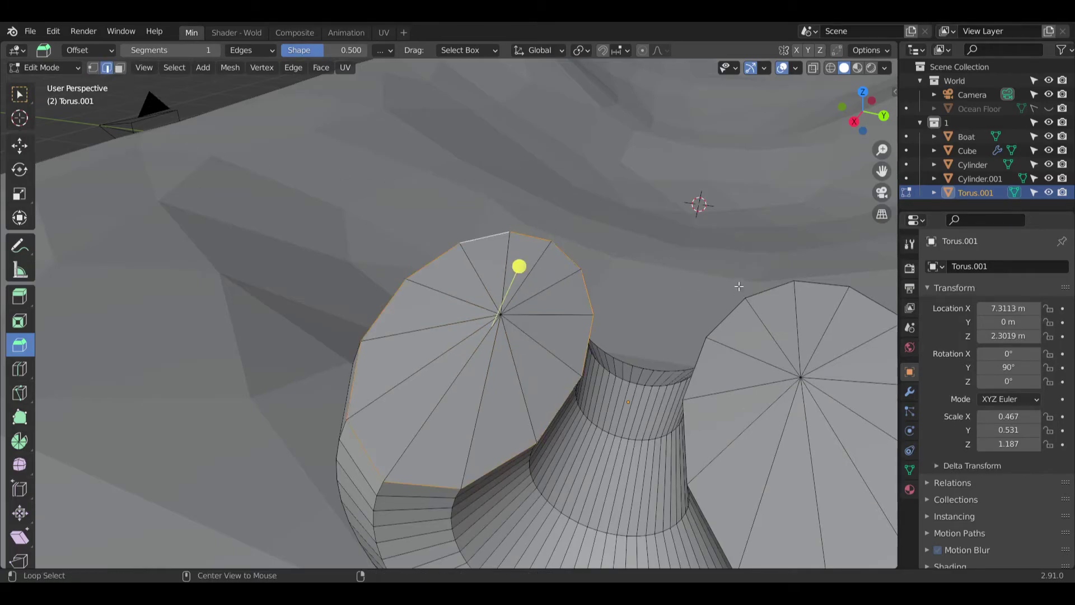
middle_click_drag(731, 241, 74, 286, "shift")
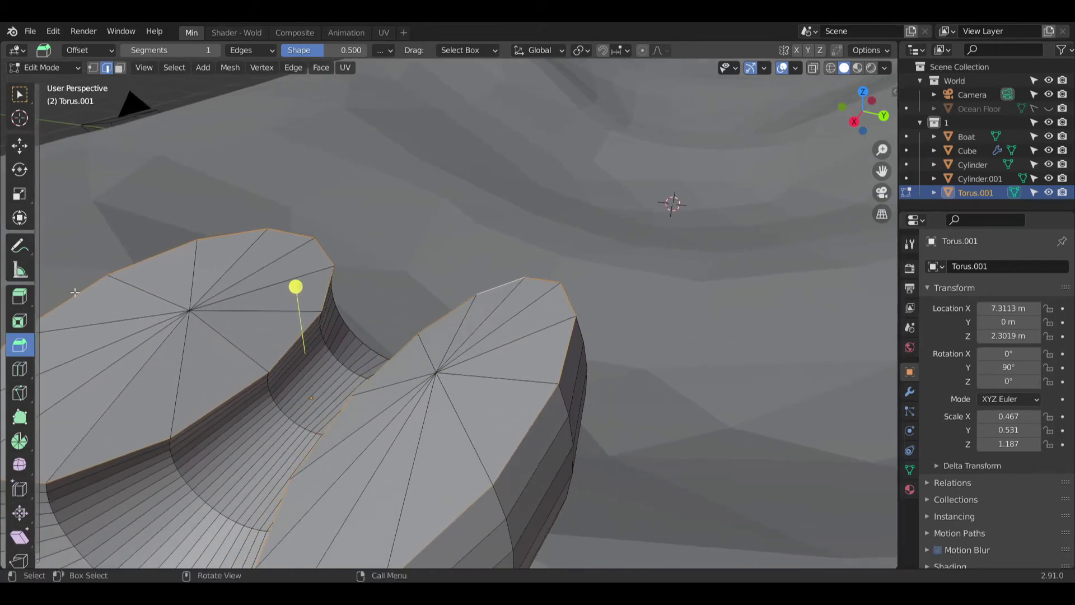
left_click(18, 194)
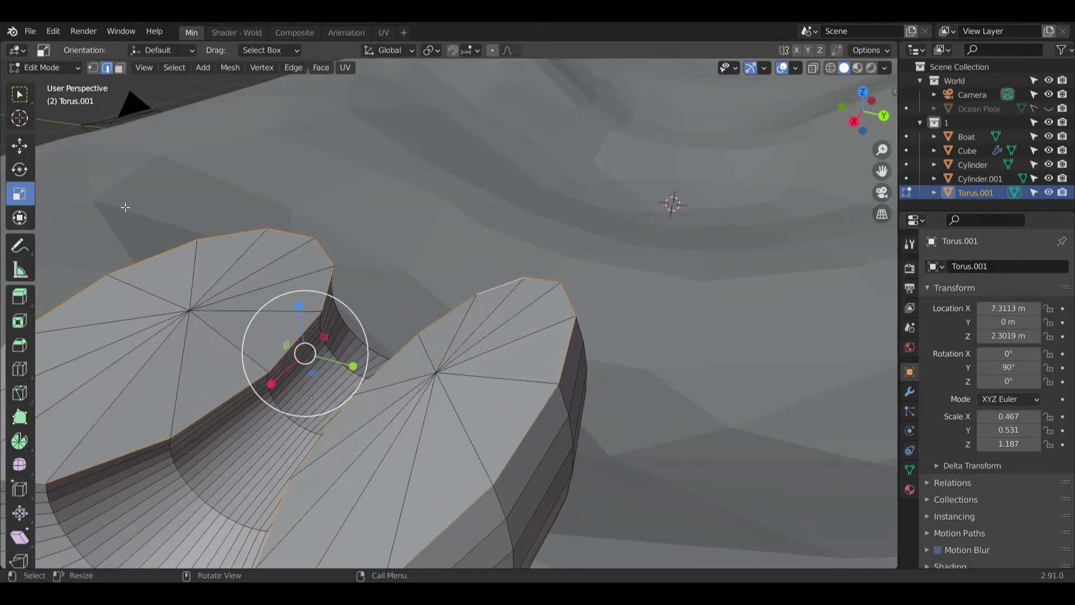
middle_click_drag(145, 213, 506, 283, "shift")
left_click_drag(551, 293, 528, 317)
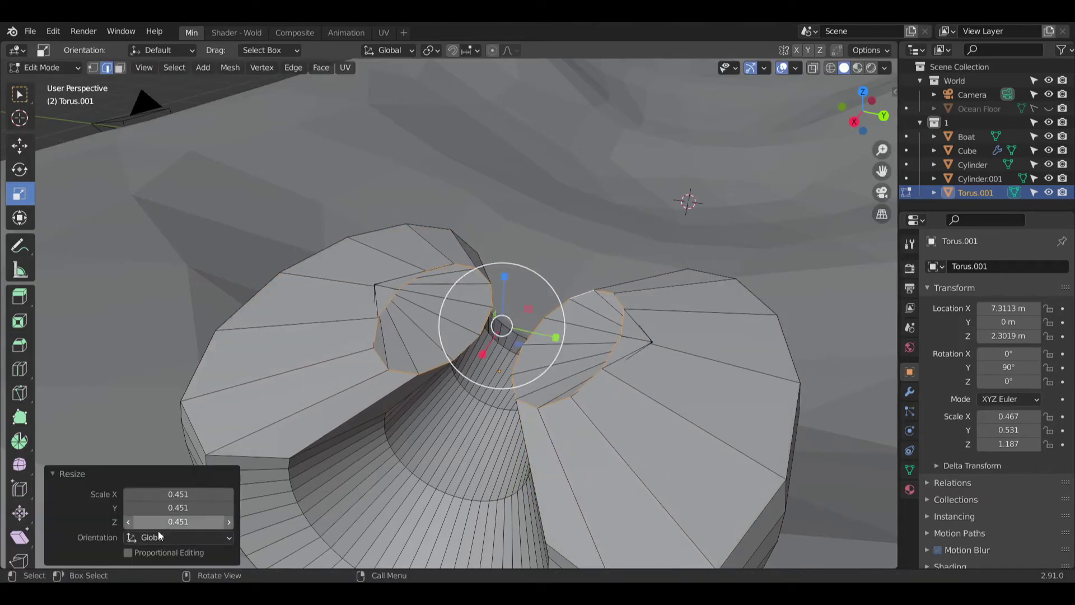
Step: Enable proportional editing for the rim resize, try the Constant and Random falloffs, and choose Sharp
left_click(127, 553)
middle_click_drag(168, 504, 311, 436)
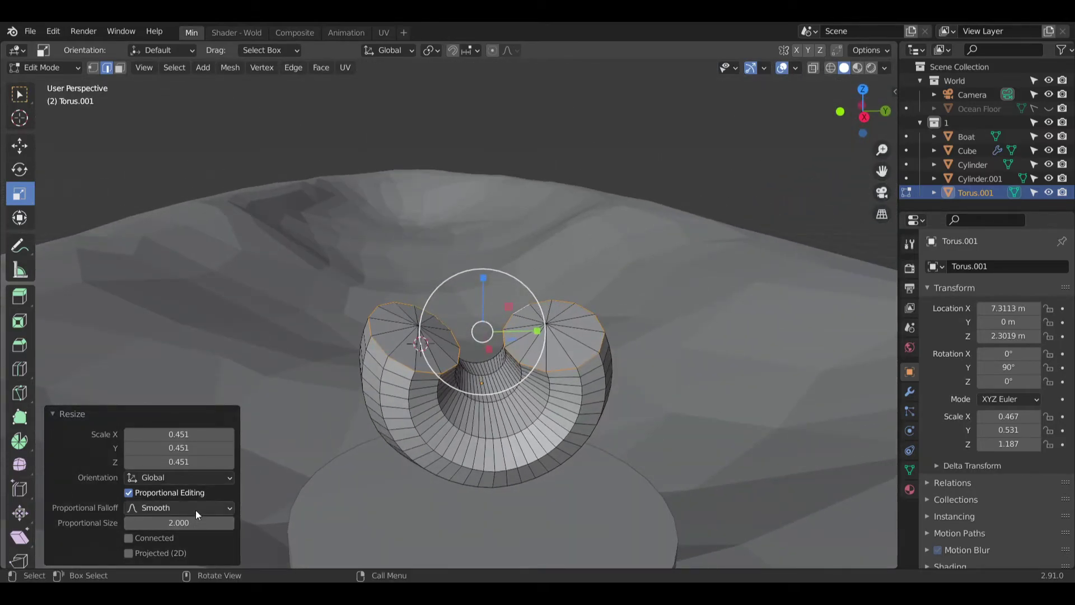
left_click(197, 508)
left_click(187, 401)
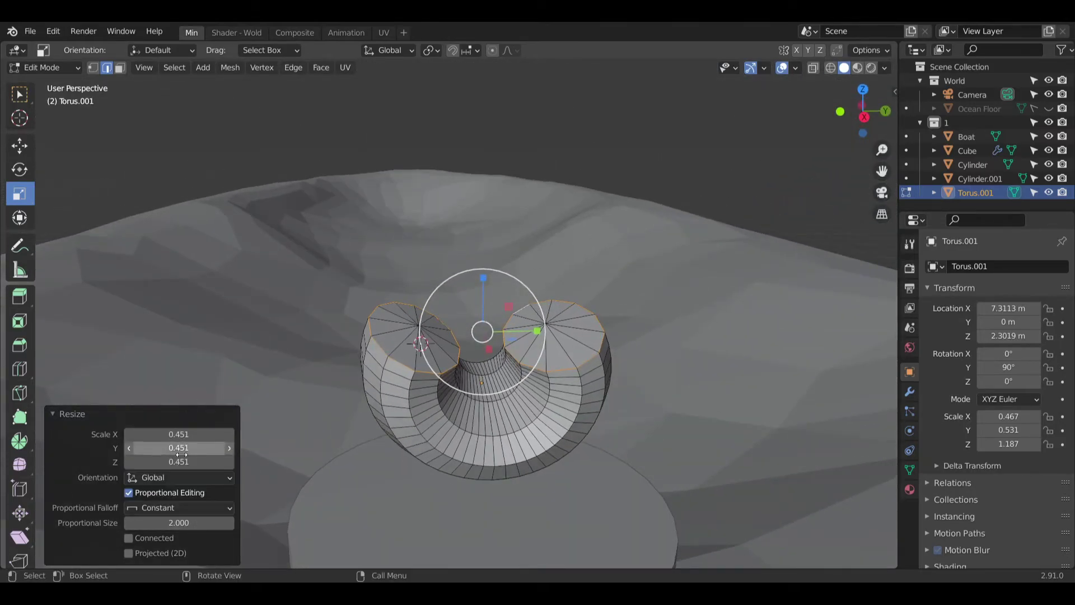
left_click(185, 508)
left_click(185, 391)
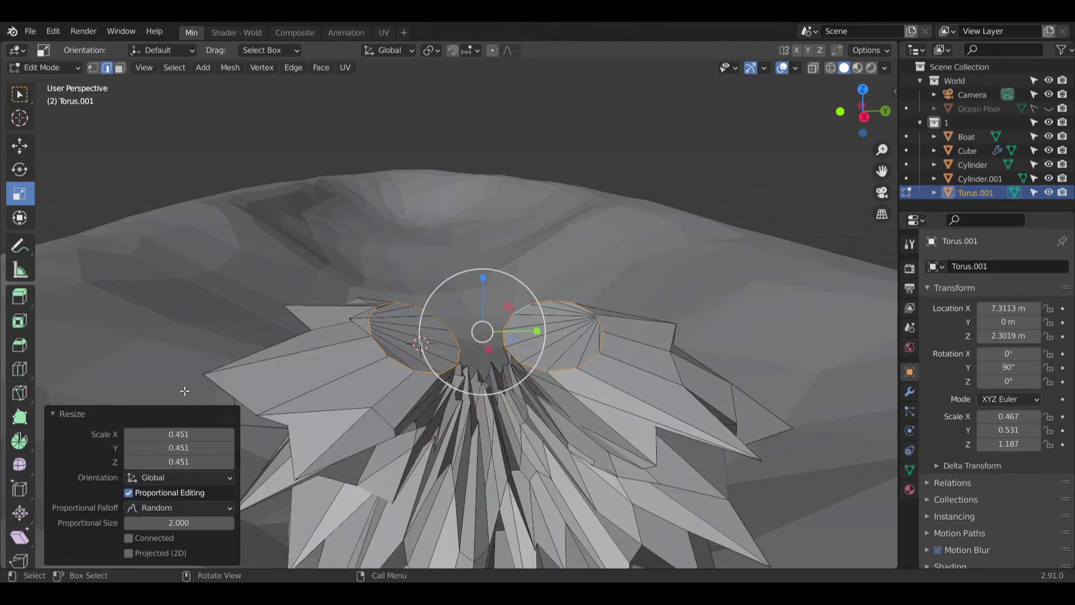
left_click(193, 507)
left_click(192, 431)
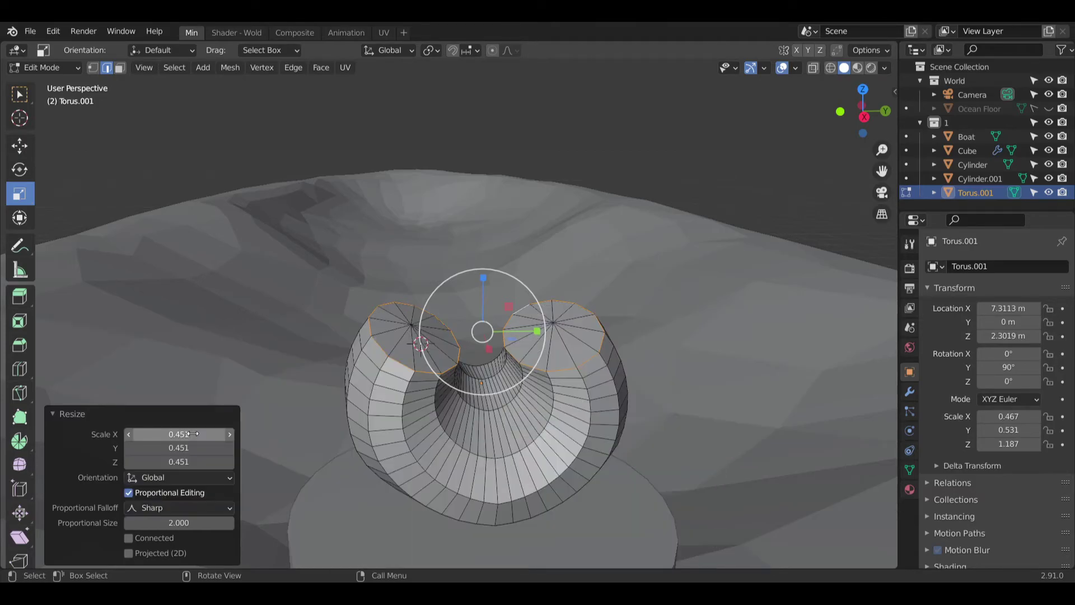
Step: Set the proportional size of the rim resize to 0.5
left_click_drag(180, 523, 148, 523)
left_click(227, 523)
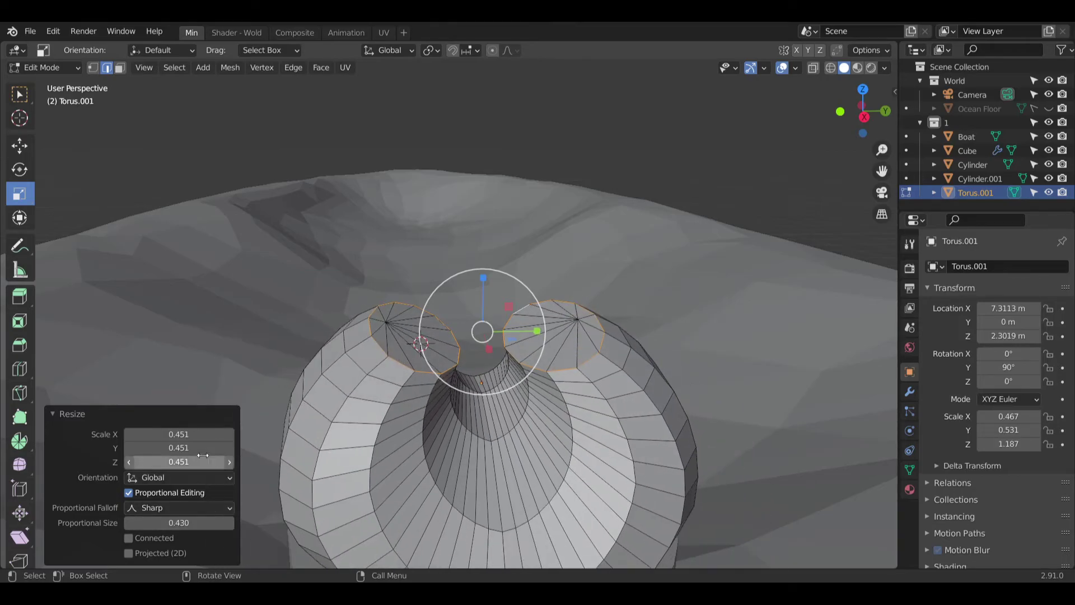
middle_click_drag(606, 431, 525, 340)
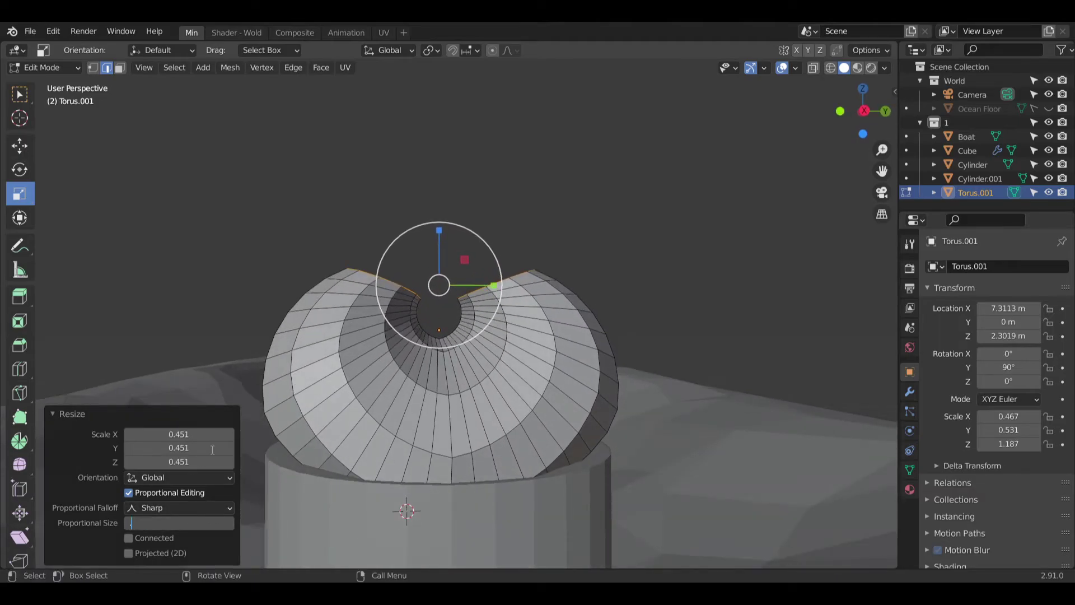
type("0.5")
key("Return")
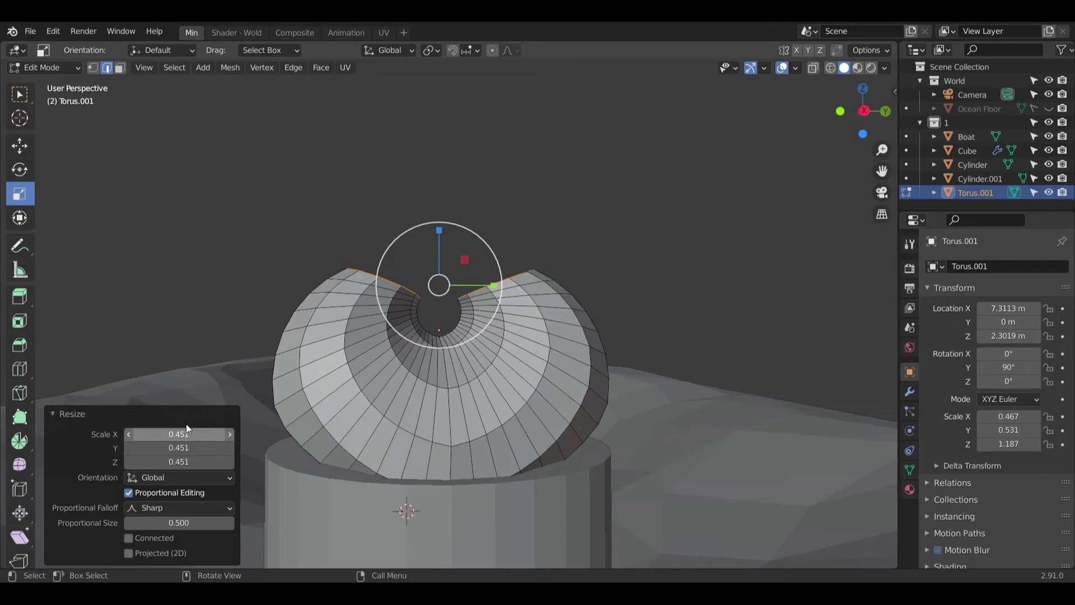
middle_click_drag(264, 438, 427, 472)
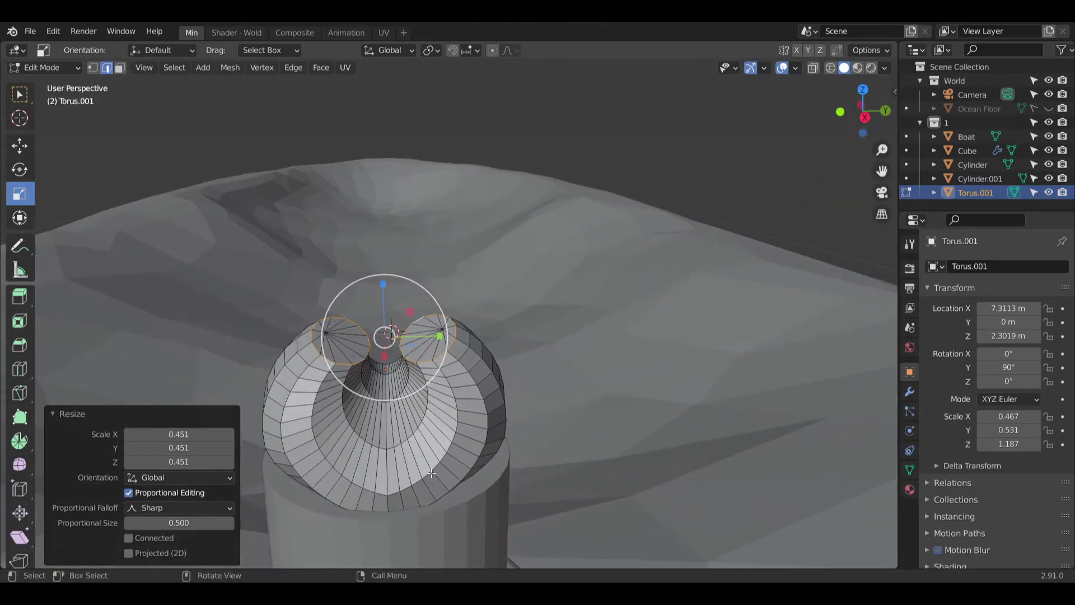
Step: Delete the centre vertices of both end caps, leaving the torus's two ends open
scroll(396, 424, "up", 4)
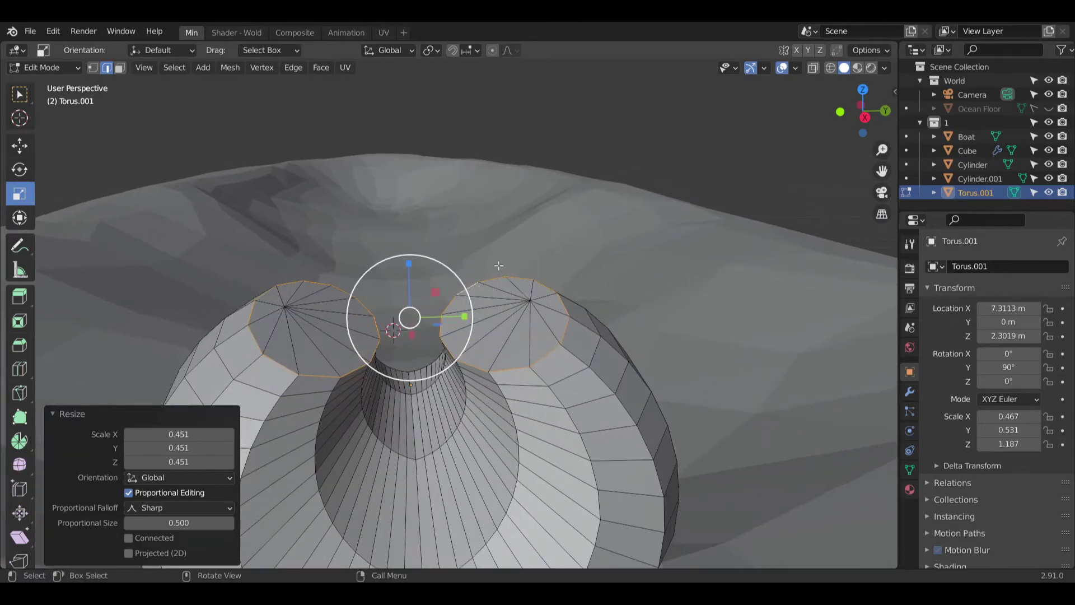
key("alt+a")
left_click(306, 312)
left_click(531, 300, "shift")
key("x")
left_click(526, 281)
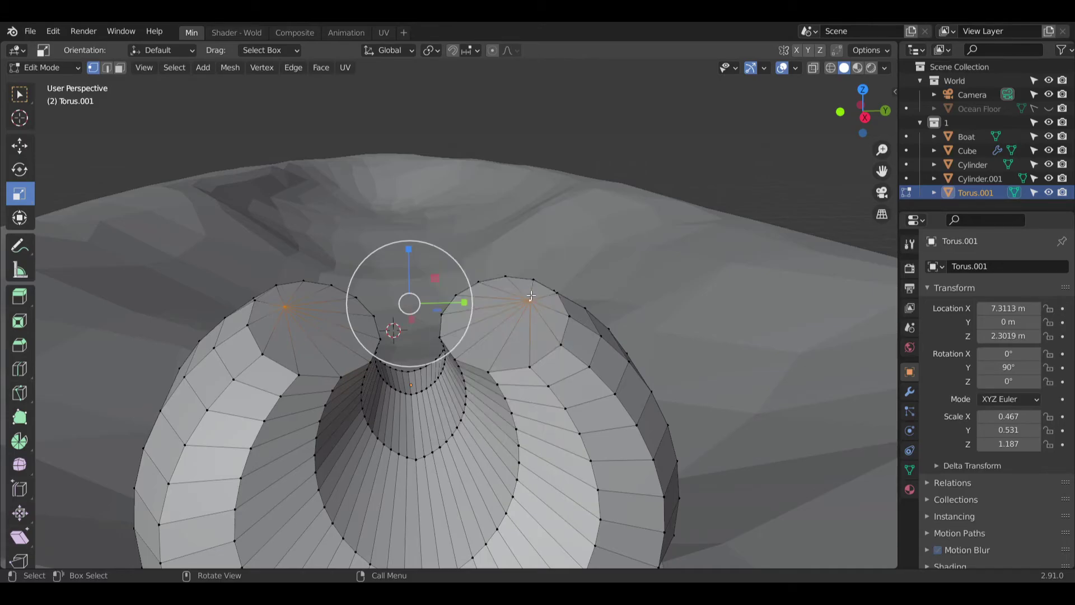
key("x")
left_click(502, 210)
middle_click_drag(426, 236, 475, 274)
middle_click_drag(631, 324, 518, 277)
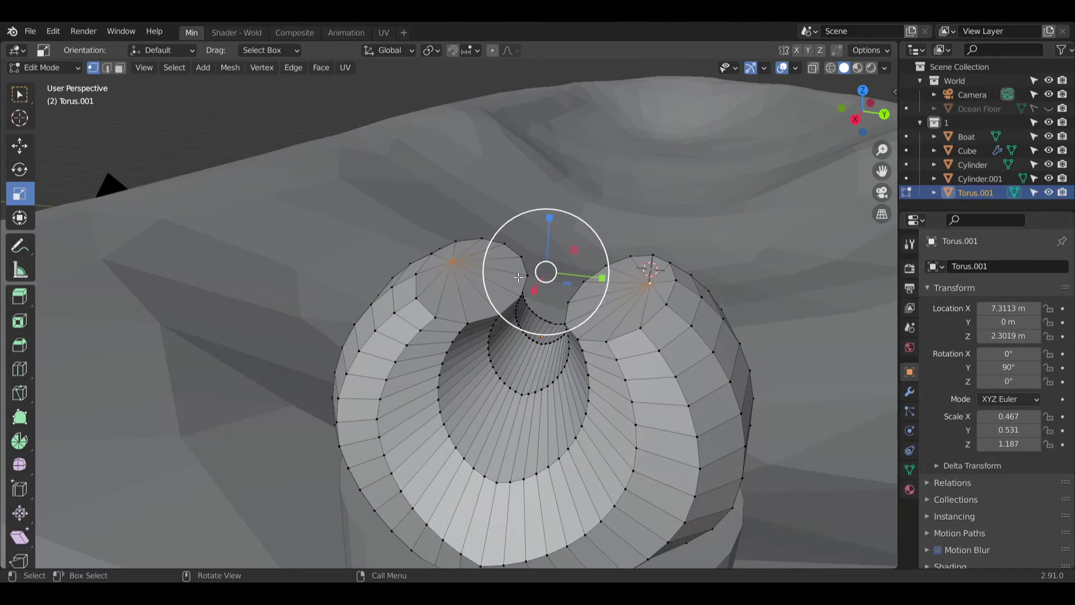
key("x")
left_click(545, 264)
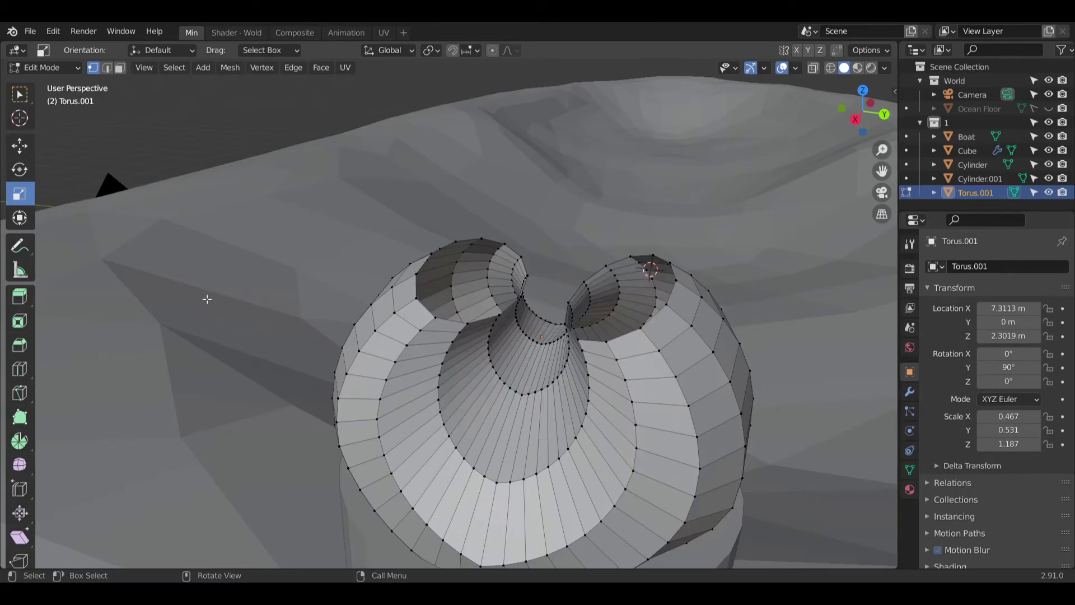
Step: Hide the Boat object in the viewport
left_click(1049, 136)
middle_click_drag(774, 274, 135, 214)
scroll(218, 147, "up", 2)
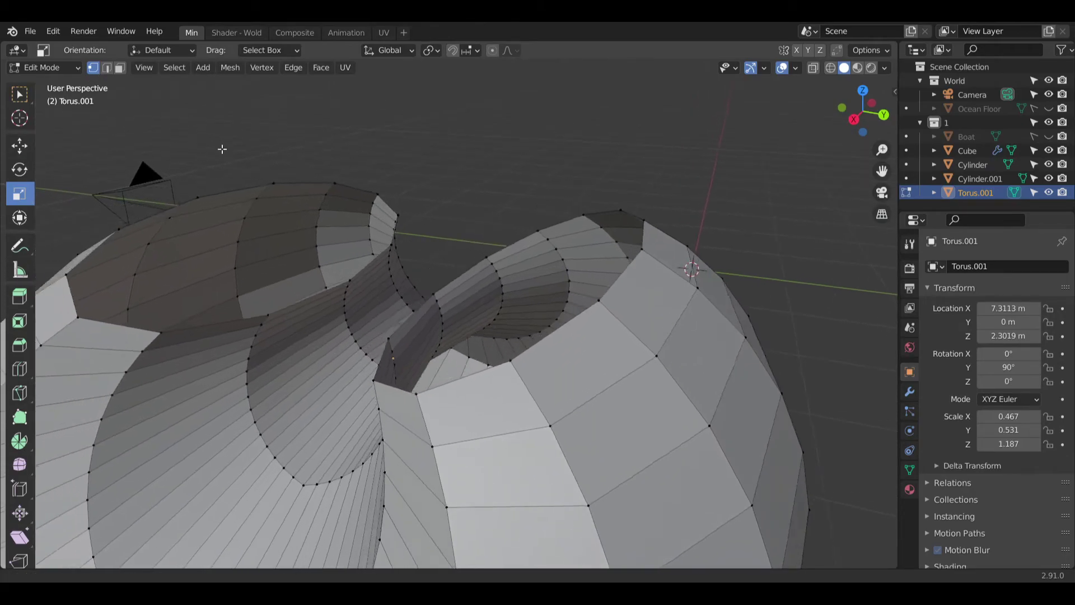
Step: Select the rim vertices of the torus's open -Y end and fill it with a single face
middle_click_drag(218, 147, 441, 184)
left_click(503, 236, "shift")
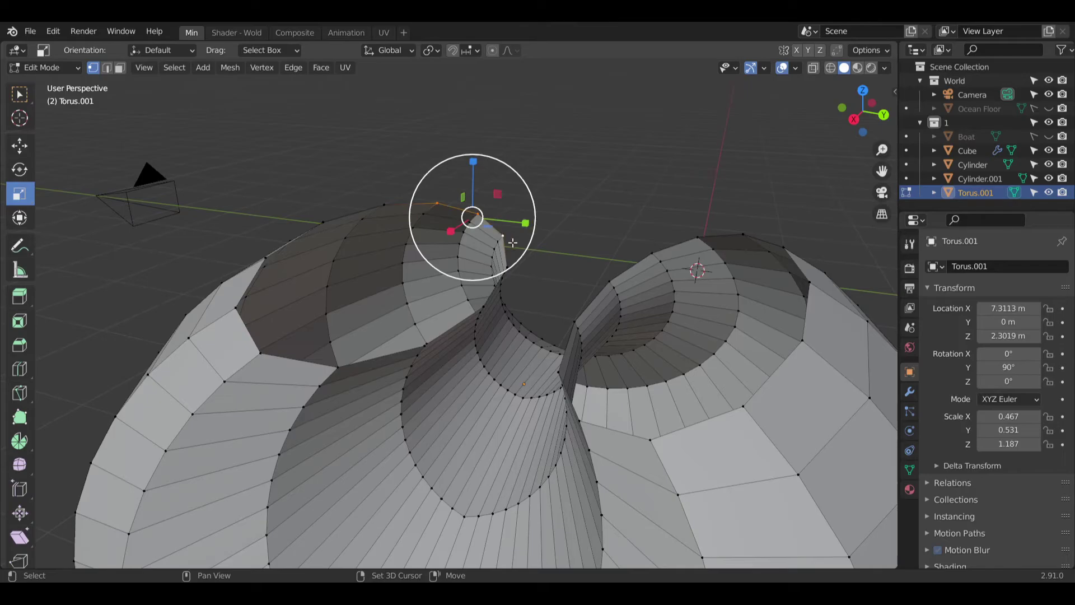
middle_click_drag(512, 267, 355, 262)
left_click(315, 275, "shift")
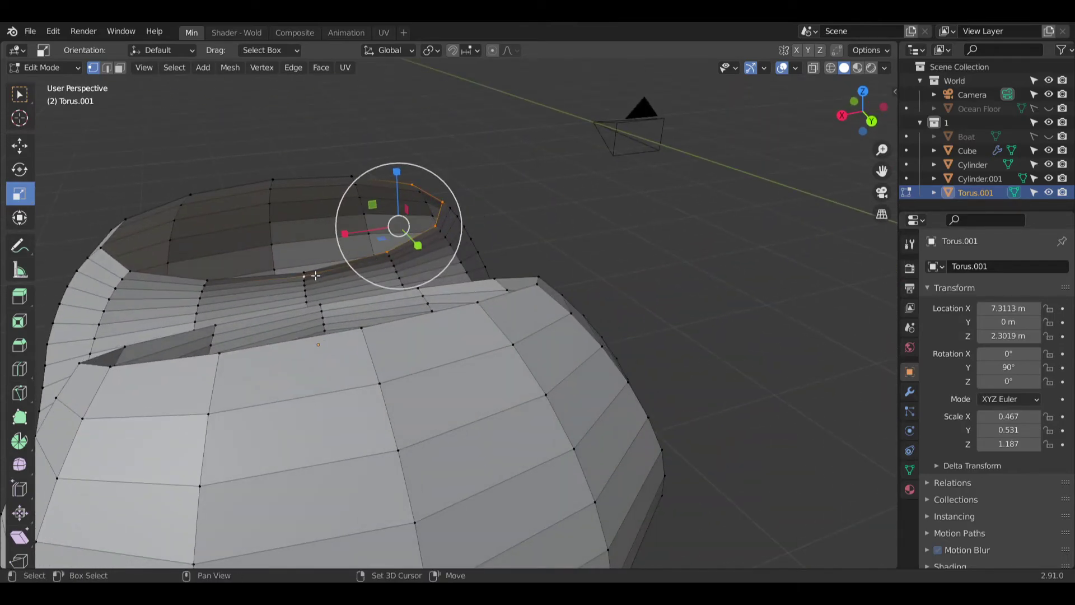
scroll(310, 280, "up", 2)
left_click(299, 275, "shift")
left_click(298, 275, "shift")
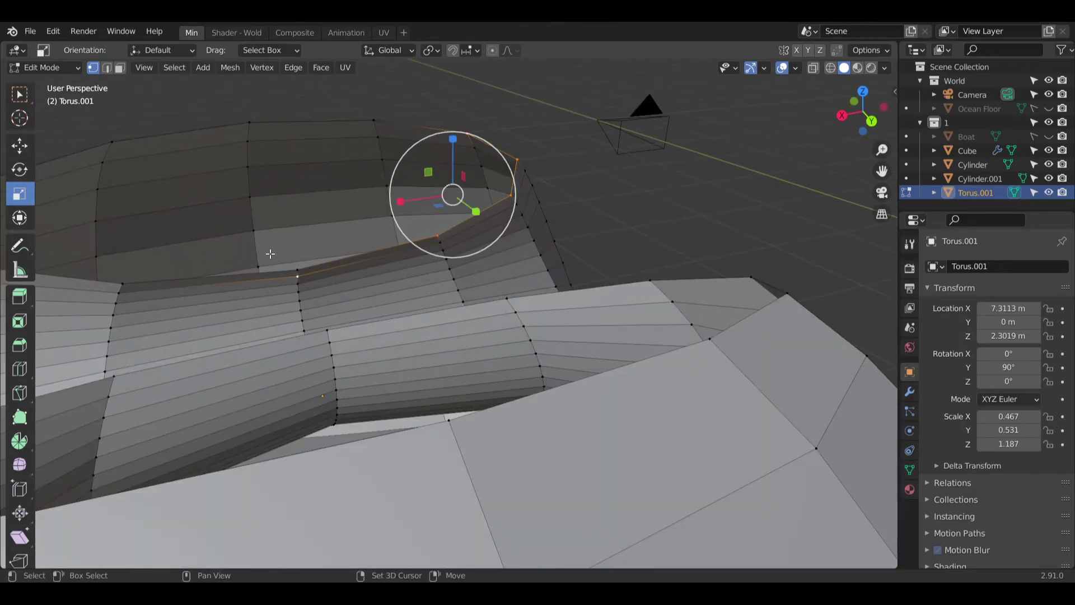
key("ctrl+z")
key("ctrl+z")
key("ctrl+z")
key("ctrl+z")
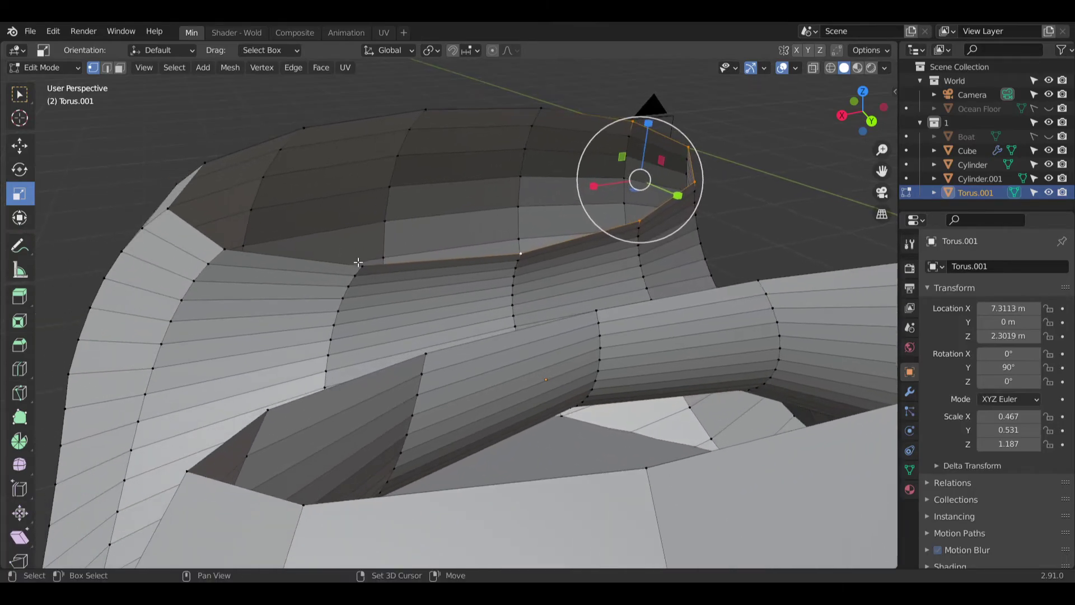
key("ctrl+z")
key("ctrl+z")
Step: Select all rim vertices of the torus's open +Y end one by one and fill the opening with a single face
middle_click_drag(186, 210, 342, 291)
left_click(358, 303)
middle_click_drag(301, 254, 507, 140)
key("KP_Decimal")
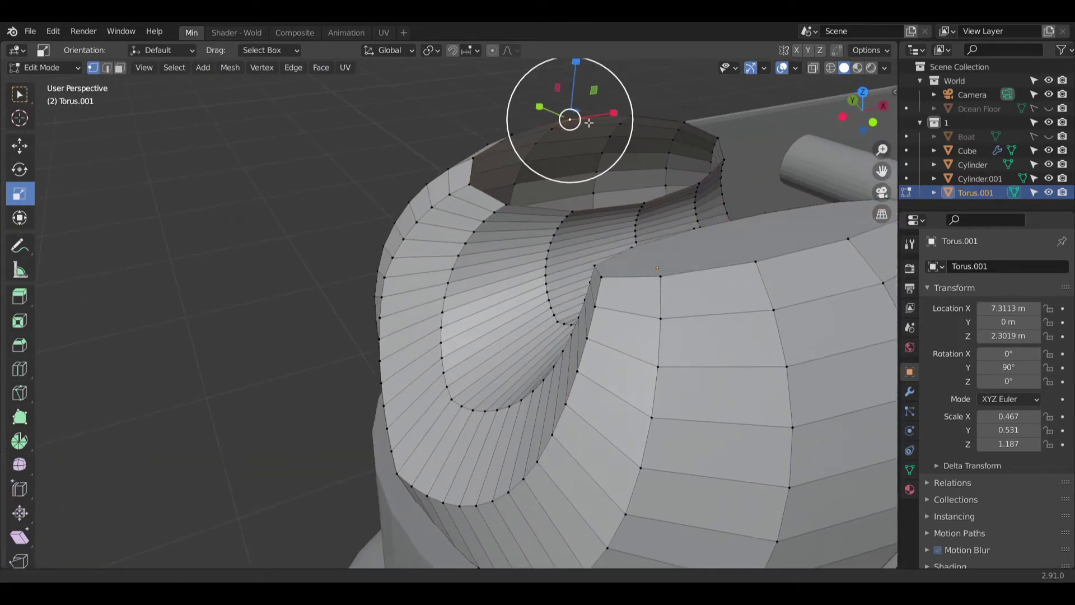
left_click(511, 295)
left_click(432, 287, "shift")
left_click(323, 279, "shift")
left_click(232, 222, "shift")
left_click(268, 151, "shift")
left_click(525, 69, "shift")
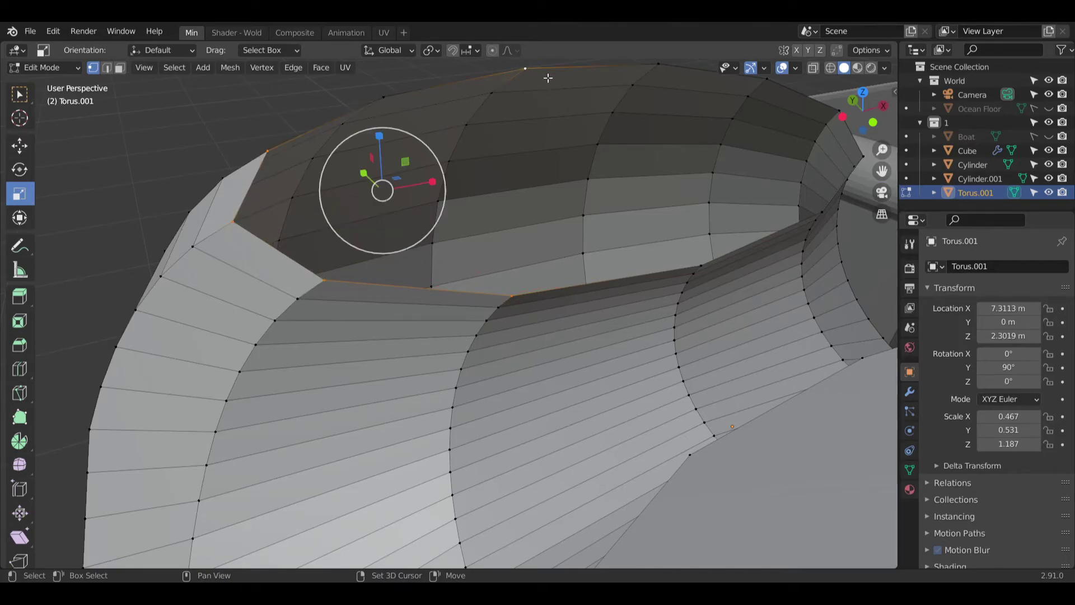
left_click(658, 64, "shift")
left_click(696, 272, "shift")
middle_click_drag(780, 242, 667, 269)
left_click(673, 255, "shift")
left_click(706, 196, "shift")
left_click(699, 149, "shift")
left_click(631, 115, "shift")
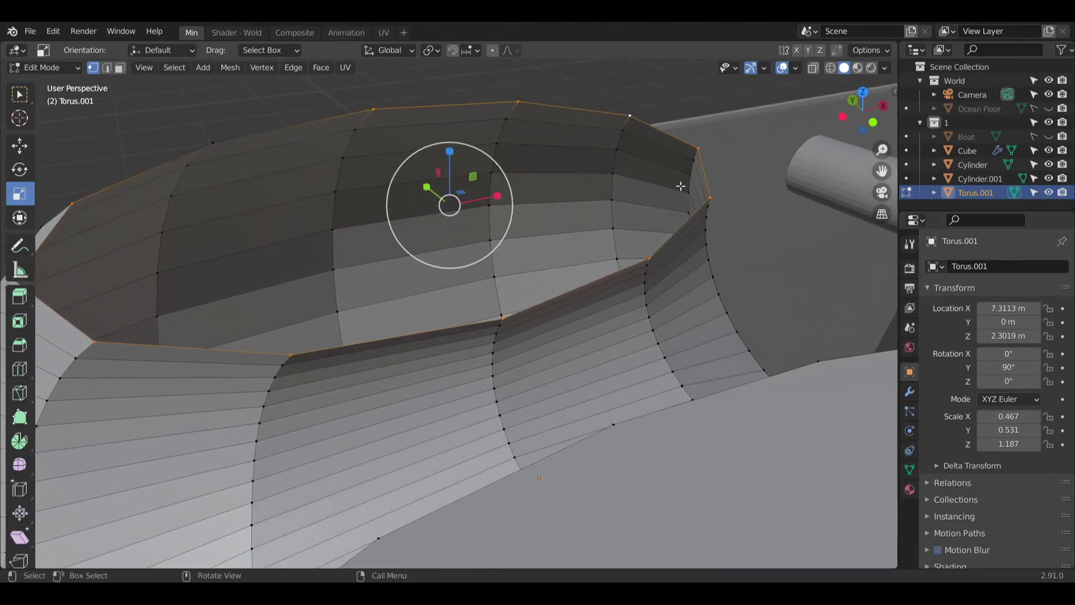
key("f")
key("alt+a")
Step: Extrude both flat end faces of the torus upward together by about 0.045 m with Normal orientation
middle_click_drag(629, 105, 484, 253)
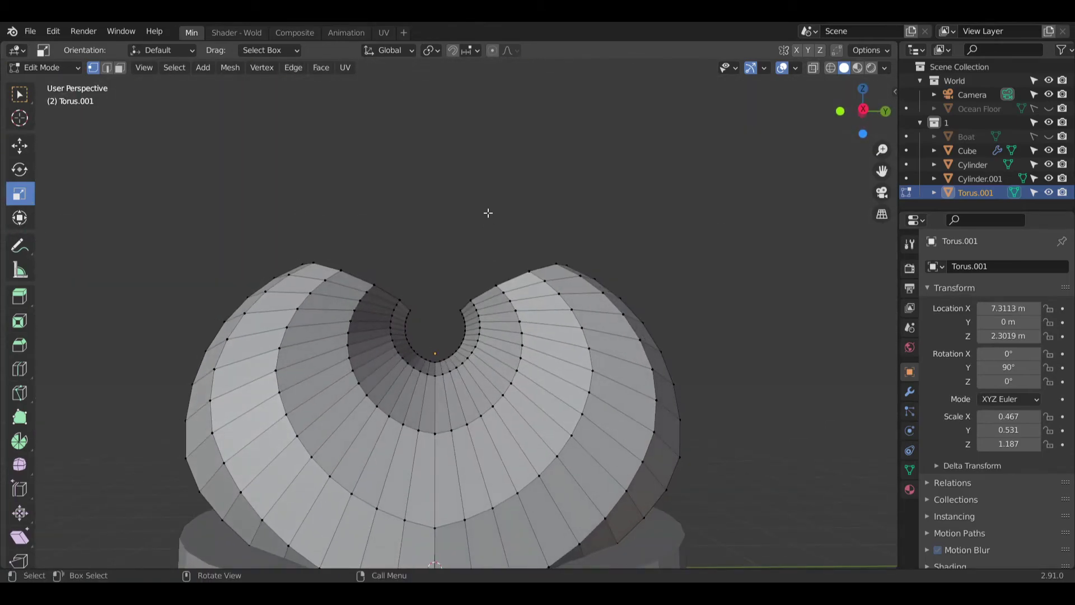
middle_click_drag(303, 277, 332, 287)
left_click(364, 216)
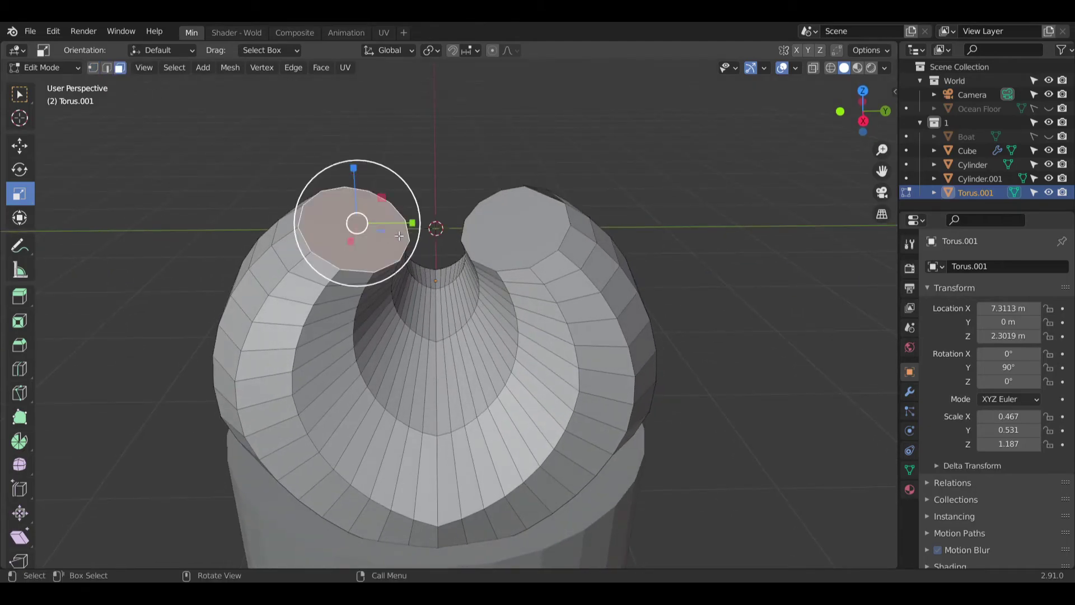
left_click(515, 224, "shift")
left_click(19, 295)
left_click_drag(429, 172, 457, 115)
middle_click_drag(469, 254, 488, 240)
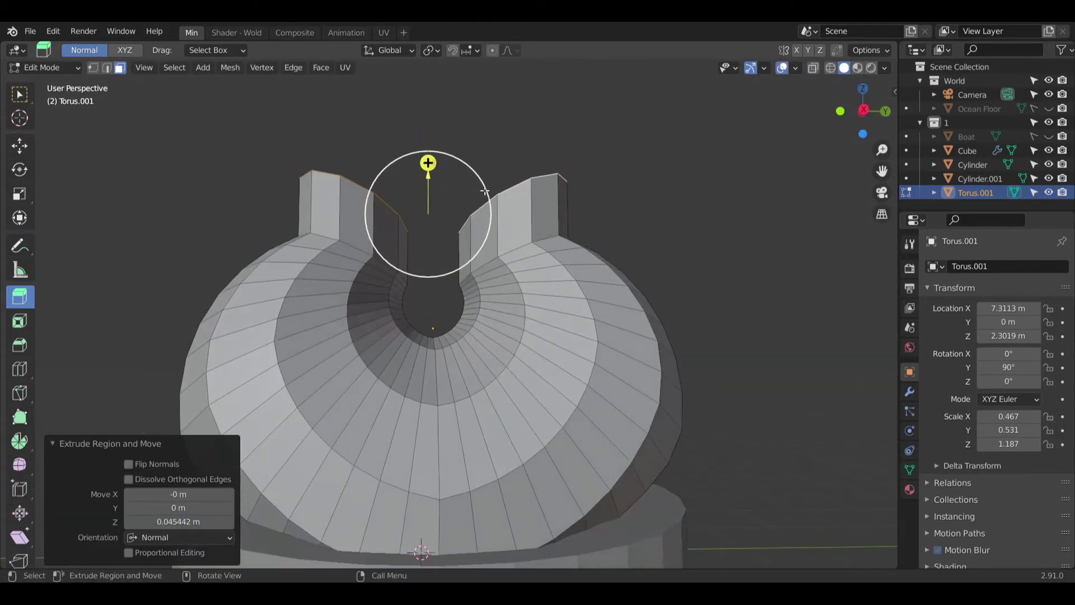
Step: Add one centred loop cut around each of the two extruded posts
left_click(24, 366)
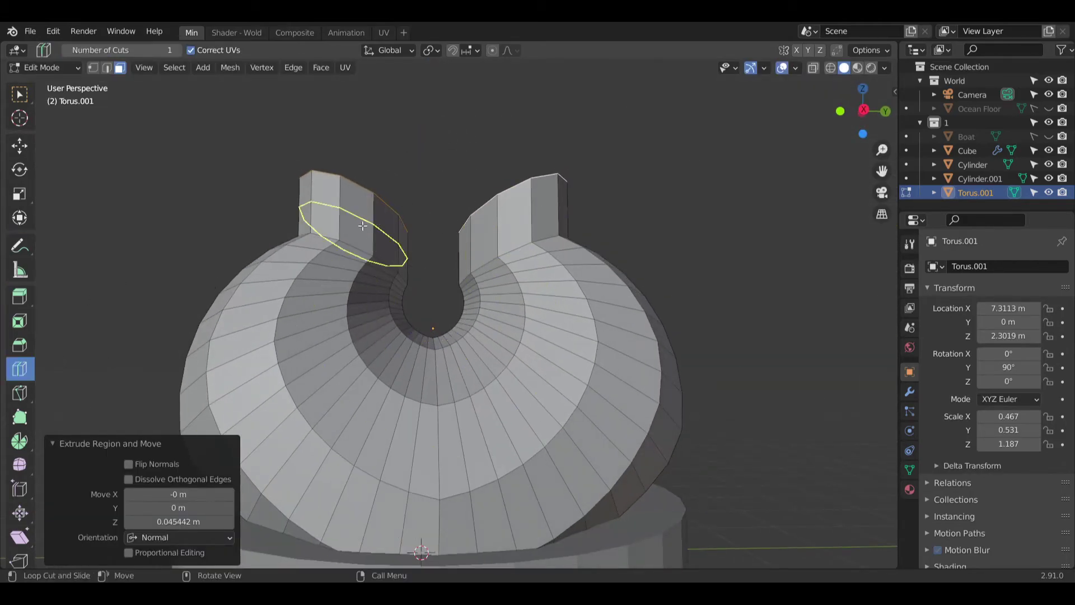
left_click(390, 228)
middle_click_drag(515, 247, 525, 324)
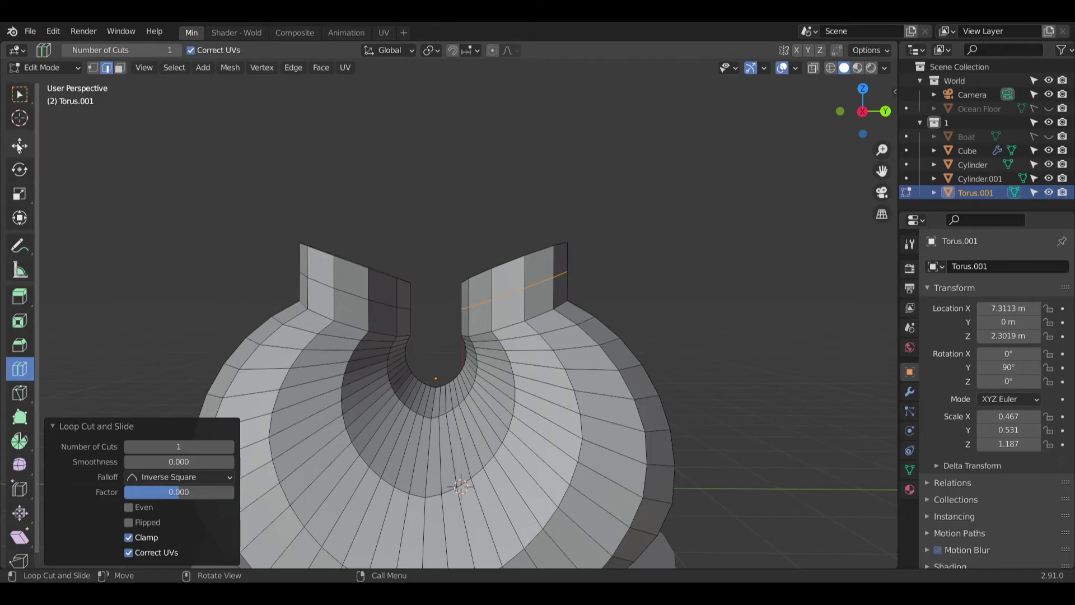
Step: Merge the rim vertices of the +Y post's flat top face at their center to form a point
middle_click_drag(223, 223, 222, 244)
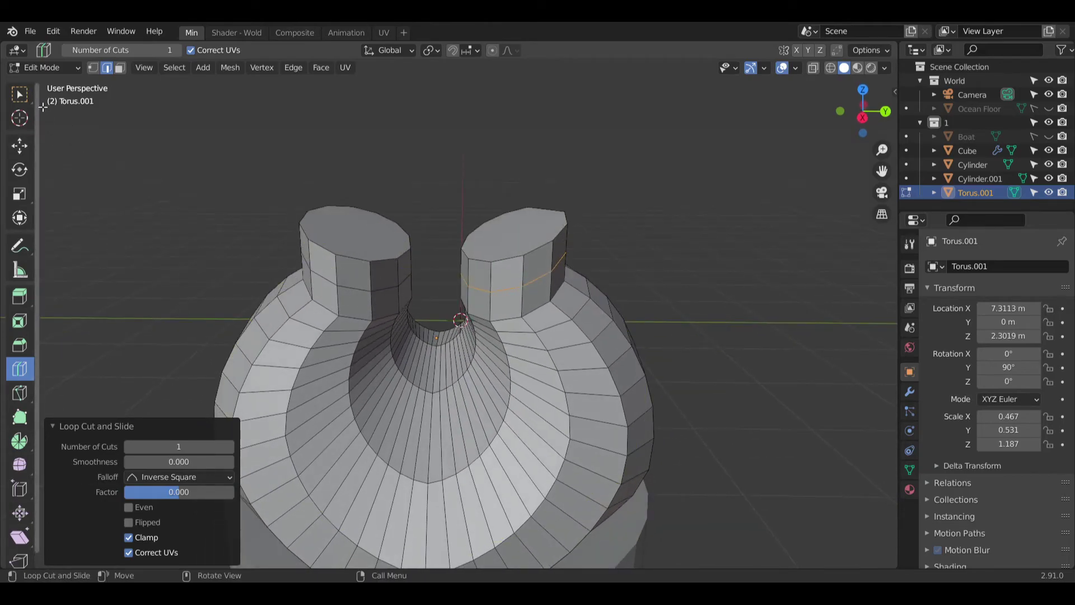
left_click(120, 68)
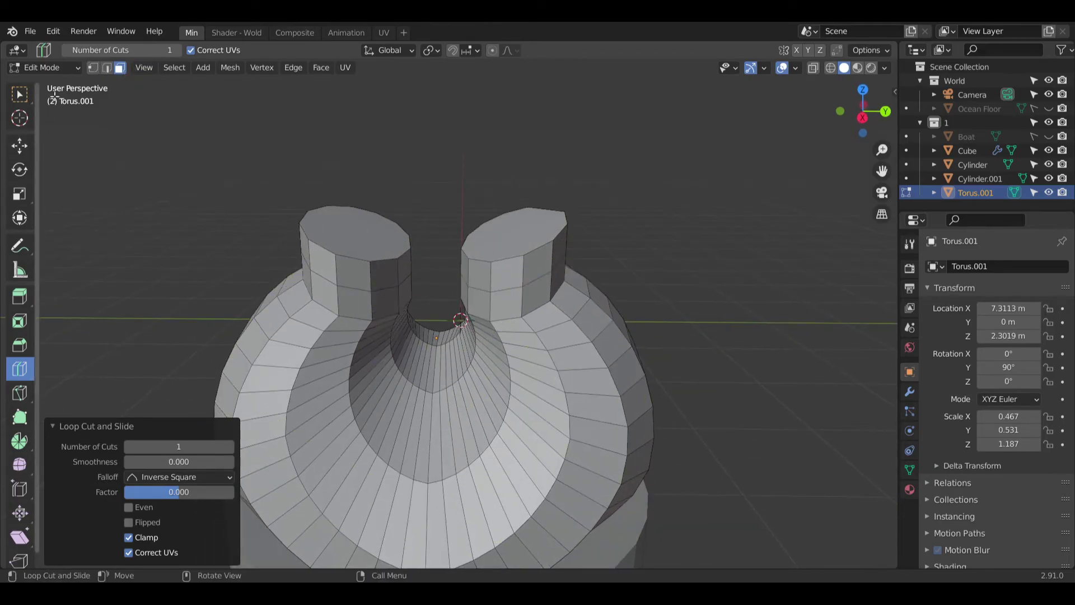
key("w")
left_click(376, 244)
left_click(559, 248, "shift")
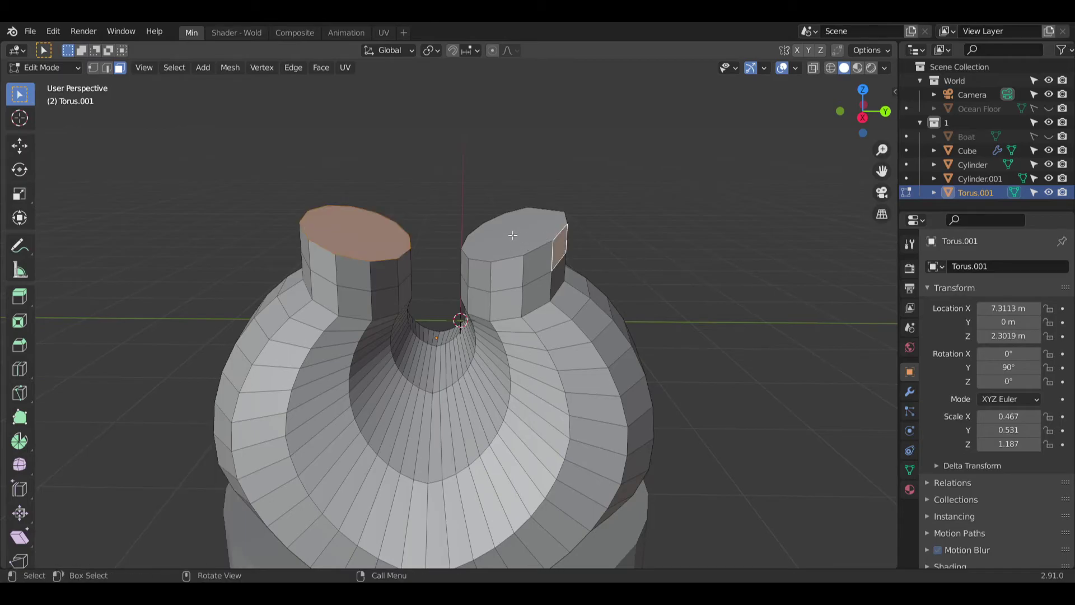
left_click(512, 235)
right_click(513, 236)
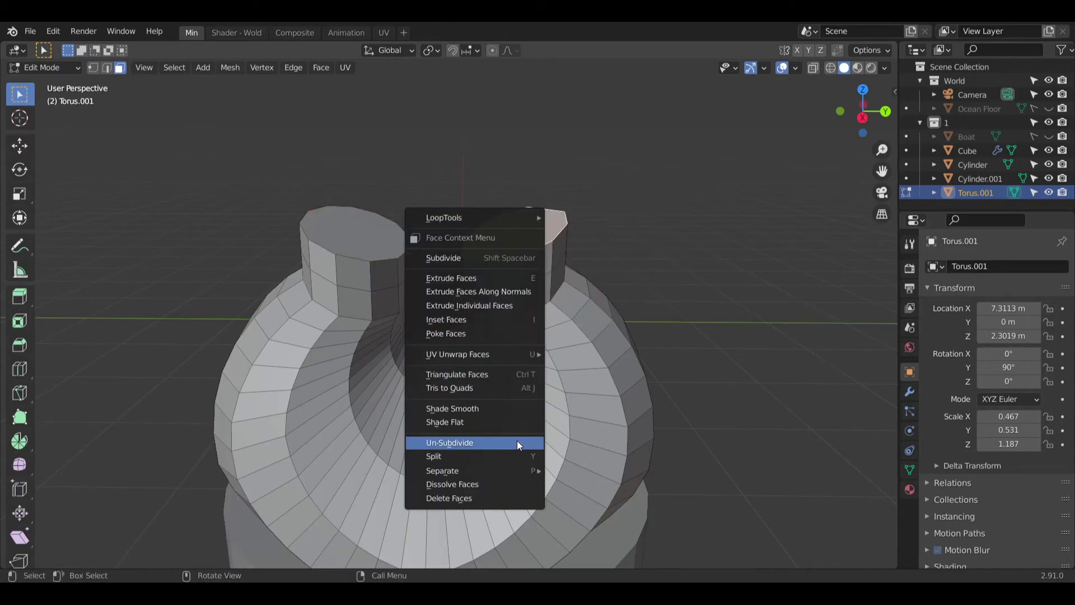
middle_click_drag(607, 214, 531, 206)
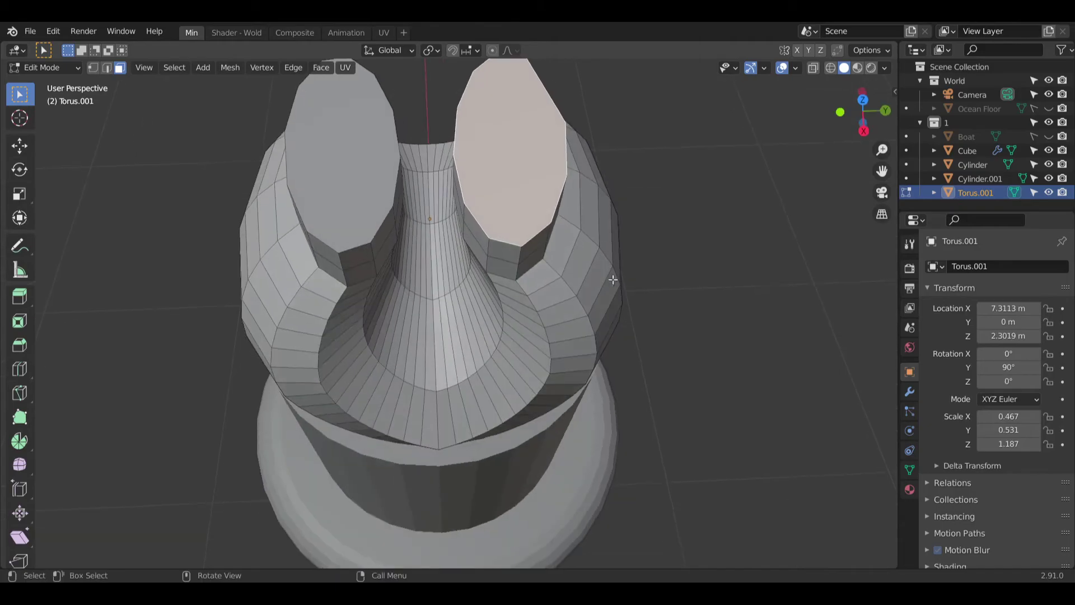
key("1")
right_click(520, 122)
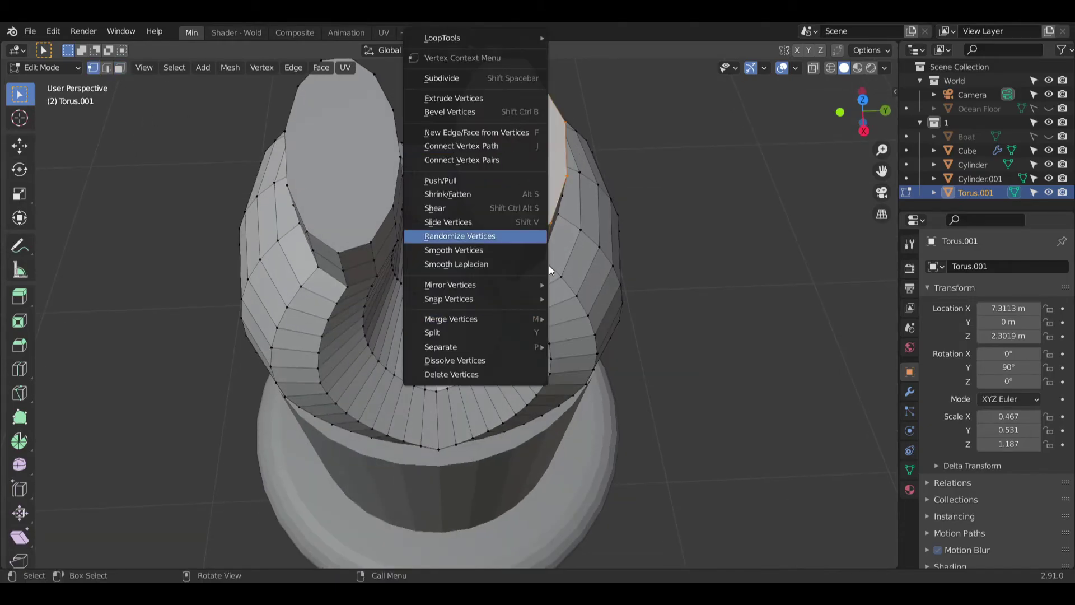
mouse_move(535, 320)
left_click(576, 311)
middle_click_drag(576, 312, 384, 203)
Step: Merge the rim vertices of the -Y post's flat top face at their center to form a matching point
left_click(367, 109)
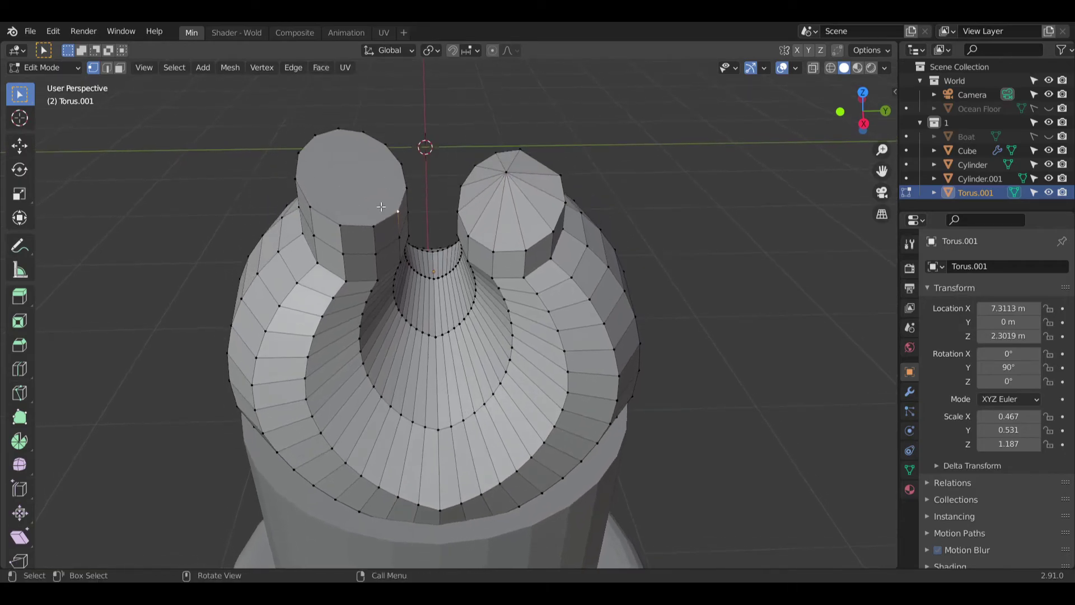
left_click(119, 68)
left_click(373, 168)
key("1")
right_click(372, 168)
mouse_move(364, 323)
left_click(418, 318)
middle_click_drag(417, 318, 297, 216)
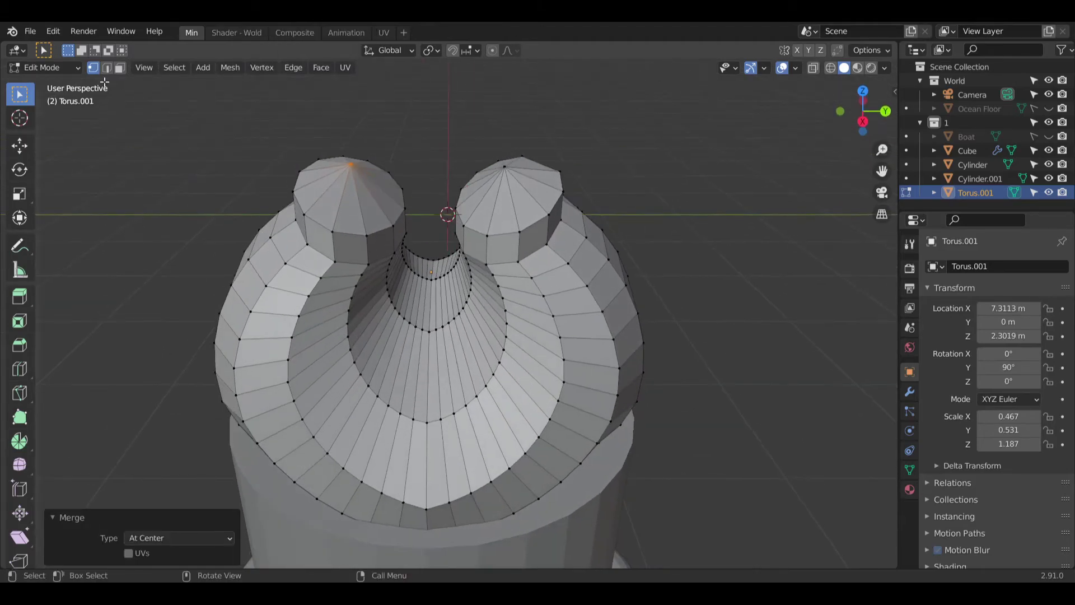
Step: Select the top rim edge loops of both posts and scale them together uniformly to about 0.561
left_click(292, 210, "alt")
left_click(530, 230, "alt")
left_click(412, 233, "alt+shift")
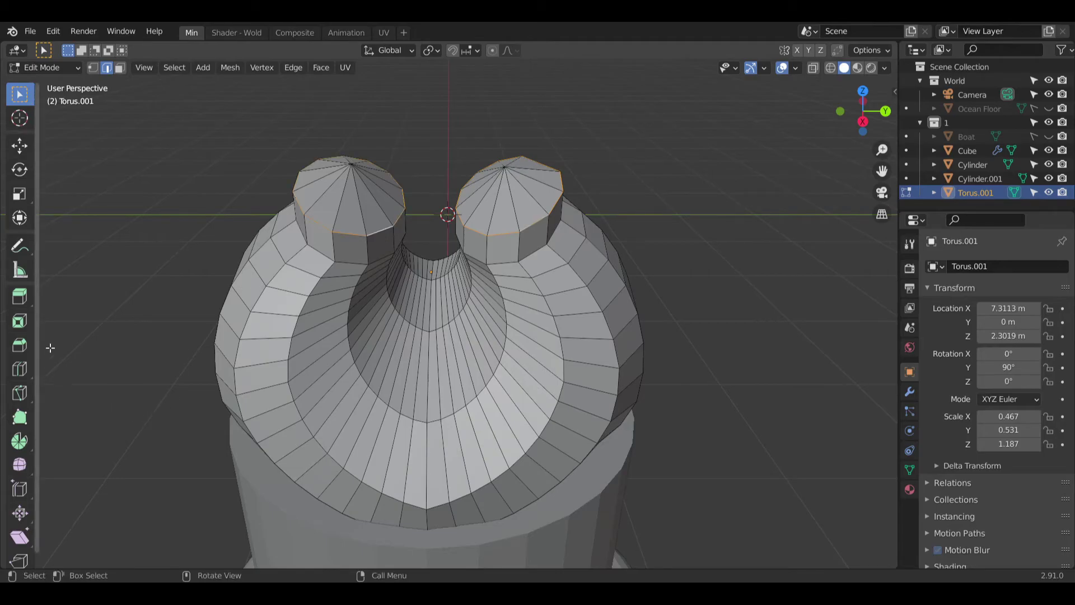
left_click(20, 193)
left_click_drag(470, 246, 433, 223)
middle_click_drag(434, 223, 235, 219)
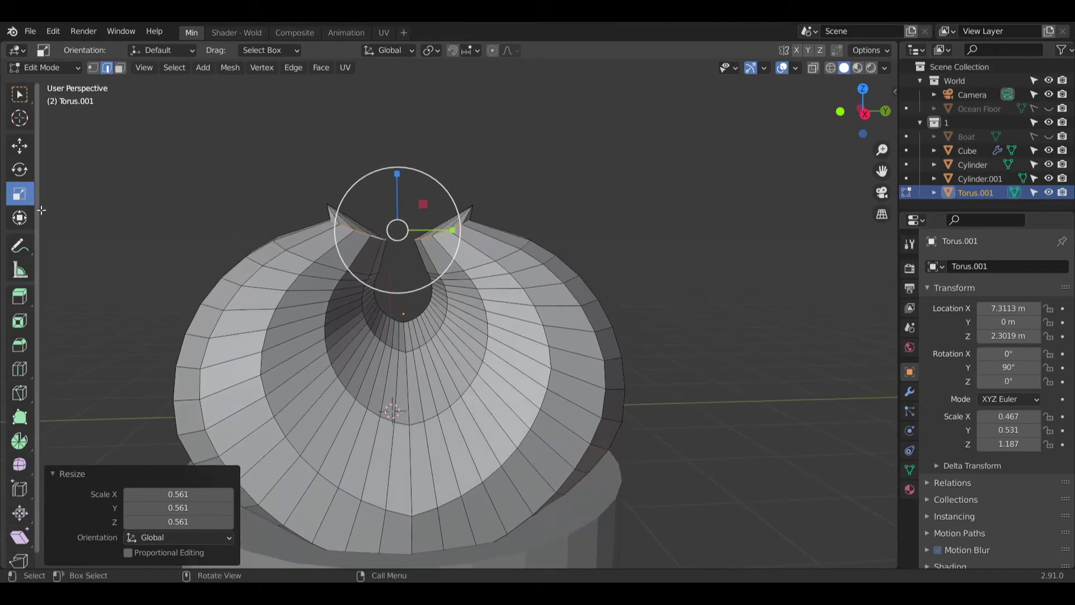
Step: Select the +Y post's upper rim loop and move it 0.0175 m along Y
middle_click_drag(440, 235, 206, 202)
left_click(20, 146)
left_click(454, 242)
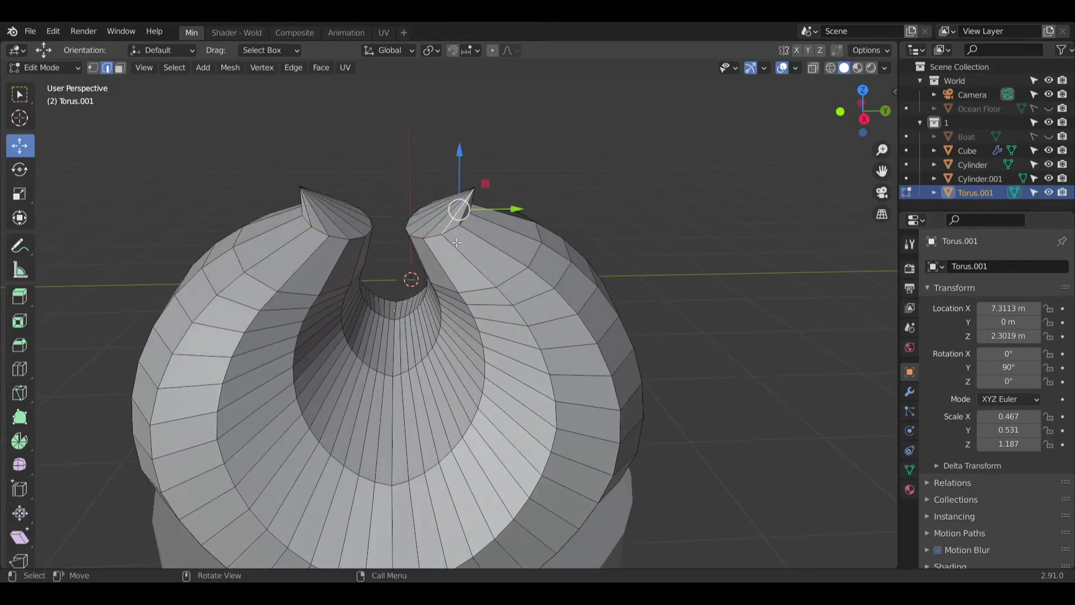
left_click(431, 236, "ctrl")
left_click_drag(495, 220, 521, 229)
middle_click_drag(521, 229, 459, 364)
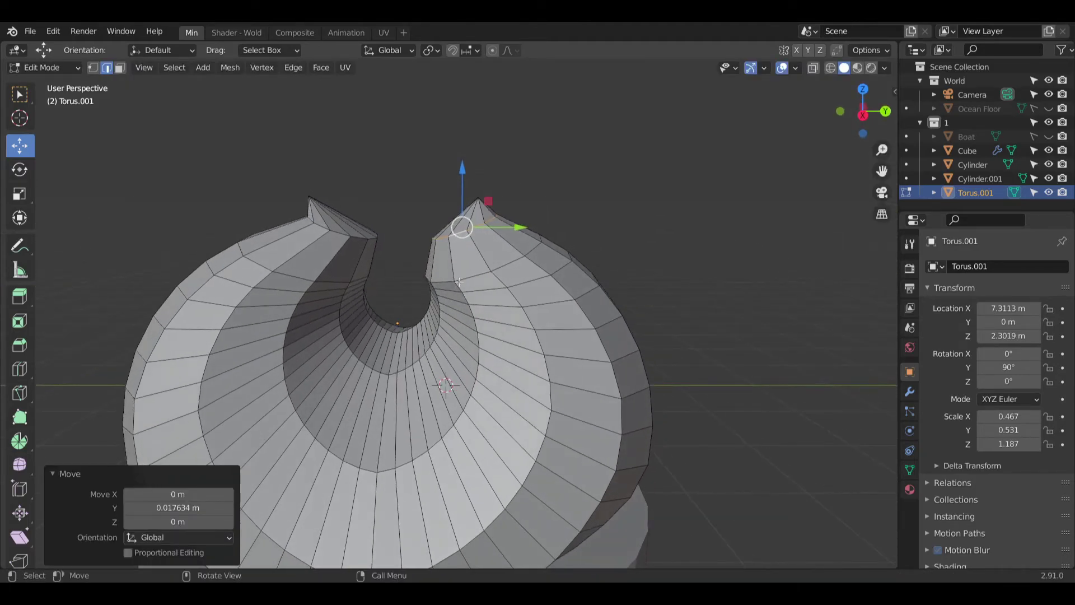
left_click(188, 508)
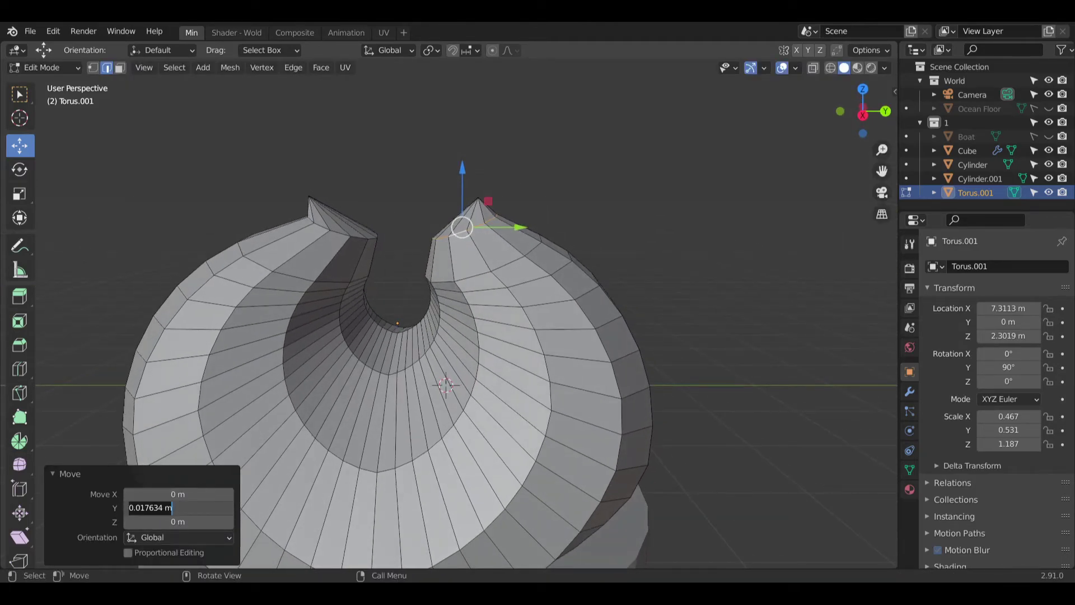
key("BackSpace")
key("Return")
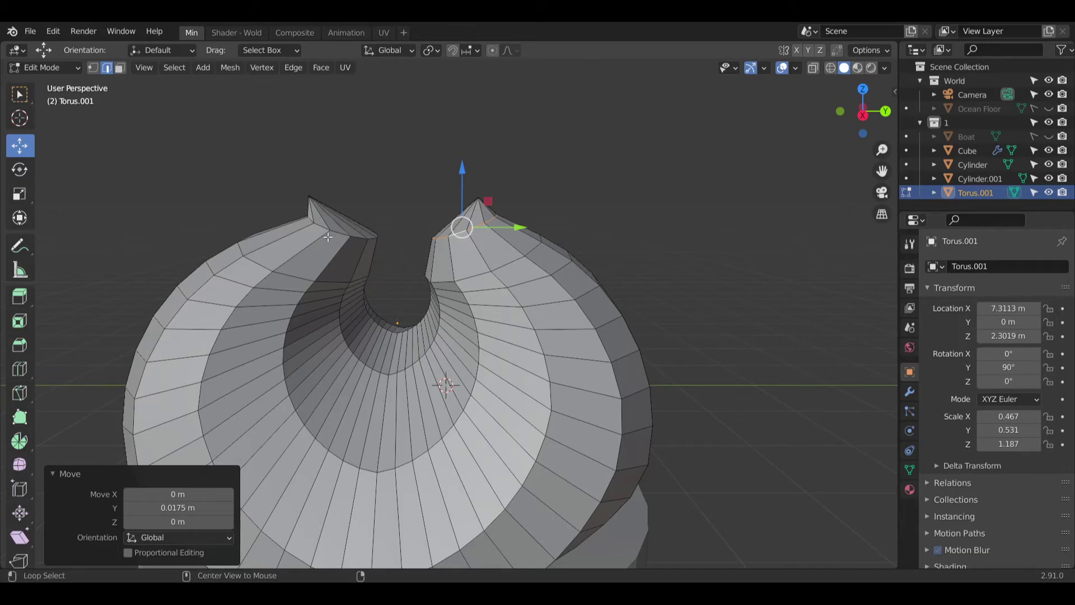
Step: Select the -Y post's upper rim loop and move it -0.0175 m along Y
left_click(335, 232, "alt")
left_click_drag(397, 227, 383, 226)
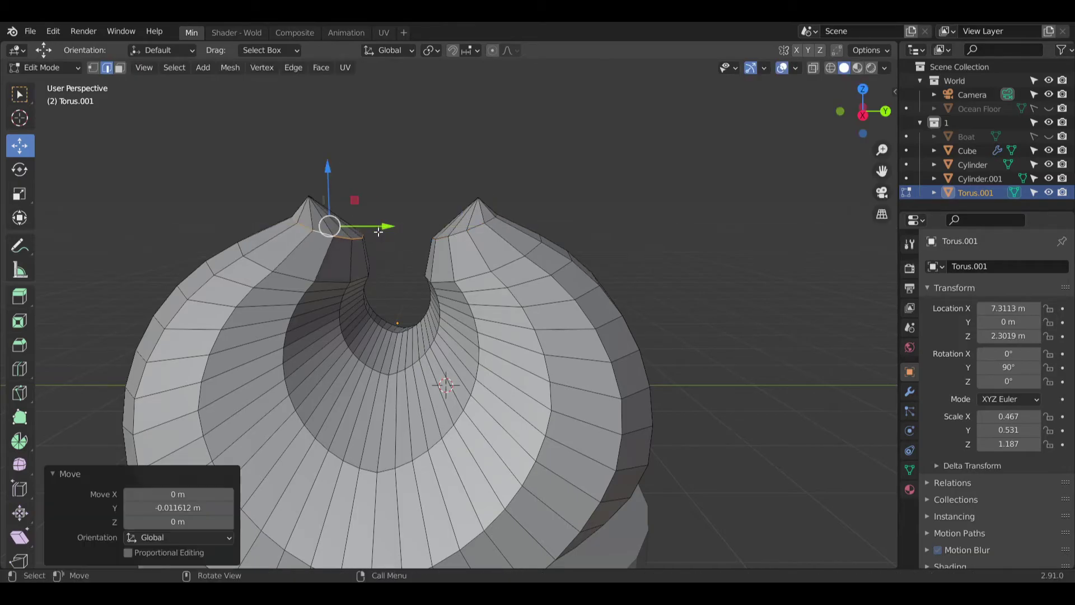
left_click(178, 508)
key("BackSpace")
type("-0.0175")
key("Return")
middle_click_drag(242, 233, 226, 202)
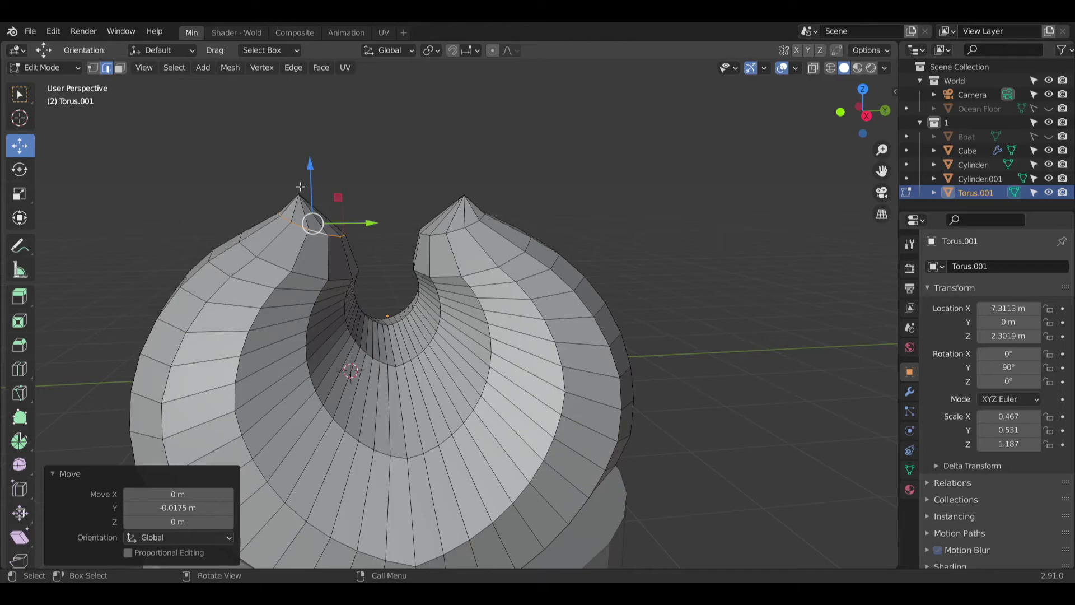
Step: Switch to vertex selection and select the tip vertex of the -Y post
left_click(302, 187)
left_click(92, 68)
scroll(250, 175, "up", 1)
left_click(302, 196)
left_click_drag(301, 143, 299, 118)
left_click_drag(355, 177, 385, 221)
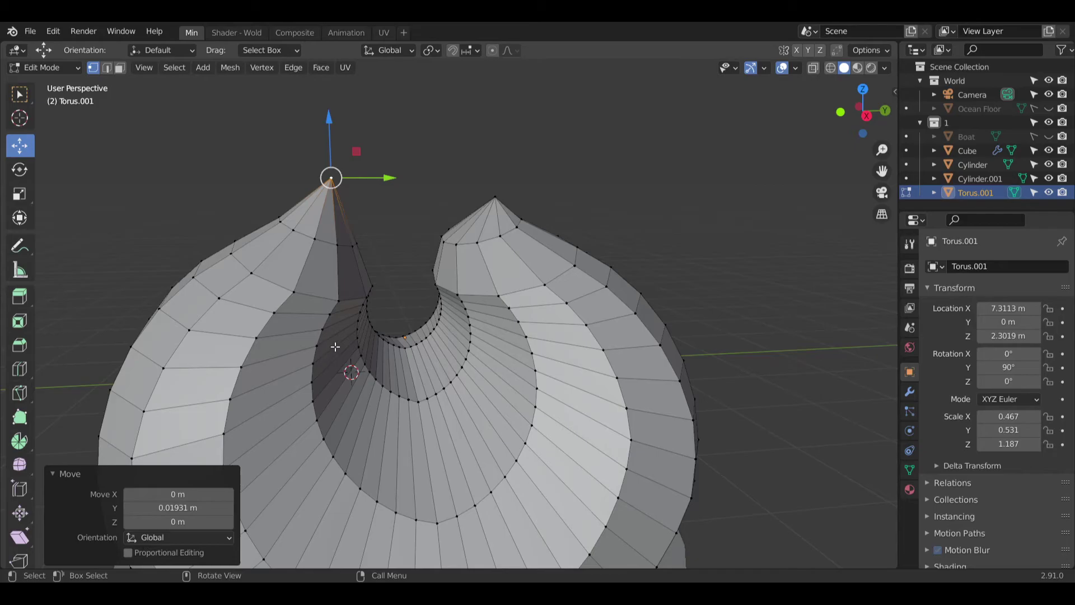
key("ctrl+z")
key("ctrl+z")
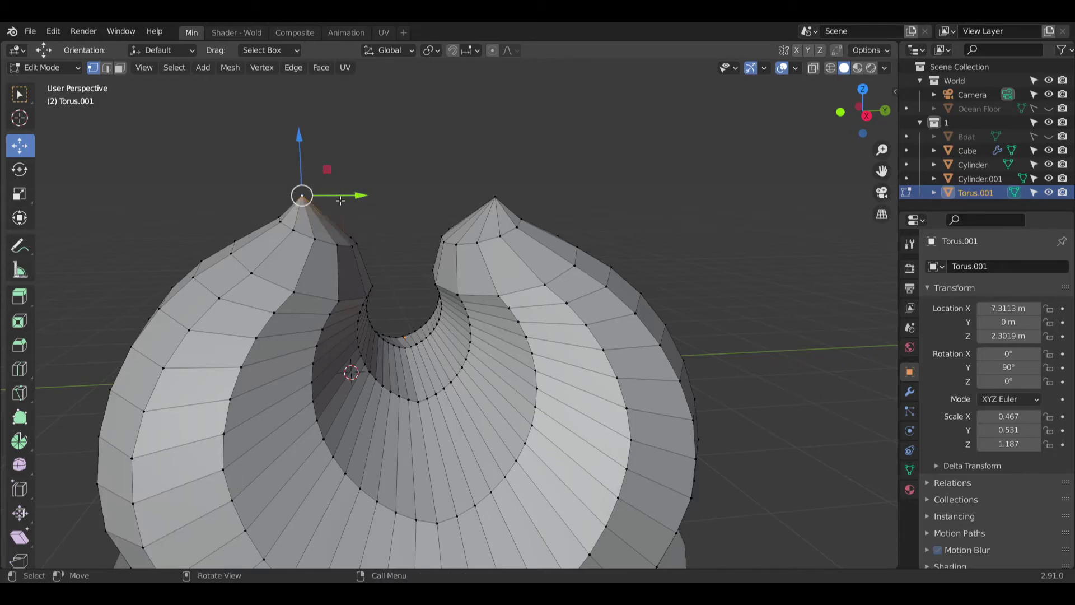
Step: Move the -Y post's tip vertex 0.02 m along Y and 0.015 m along Z
left_click_drag(329, 170, 362, 146)
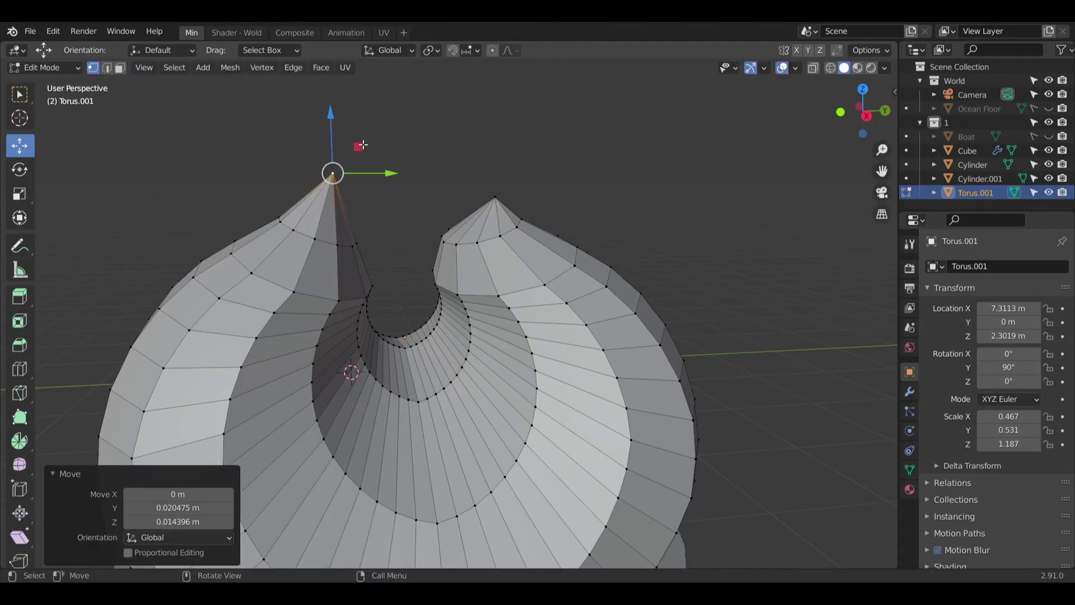
left_click(203, 522)
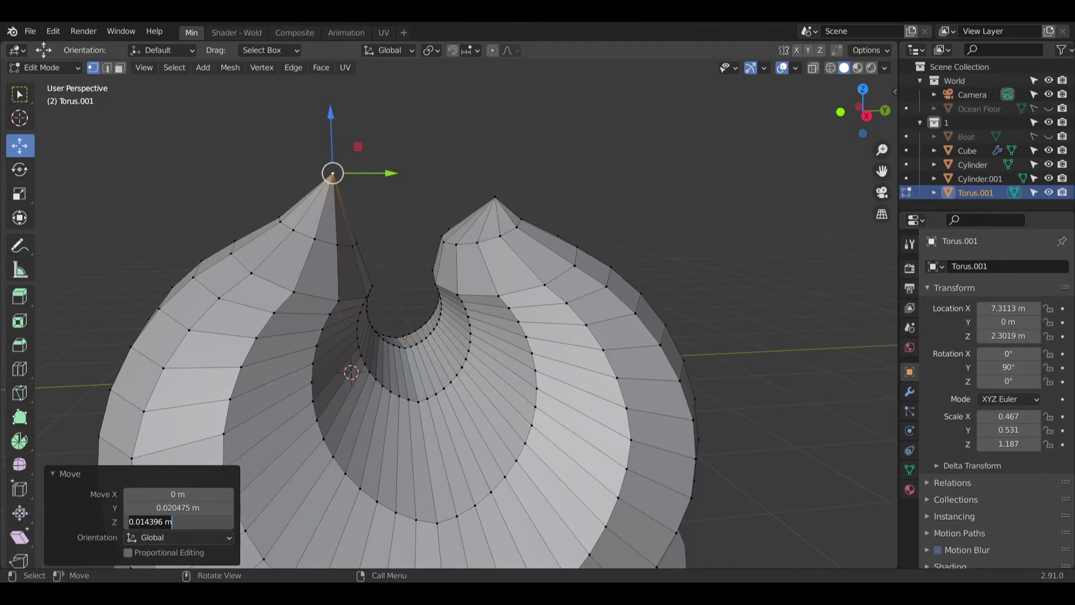
key("BackSpace")
type(".015")
key("Return")
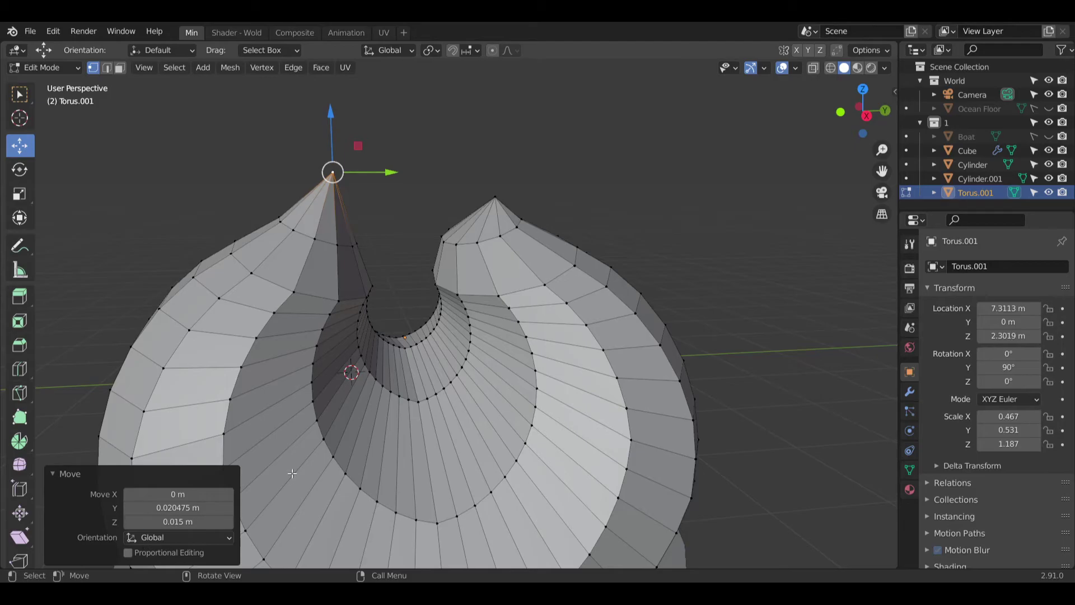
left_click(168, 507)
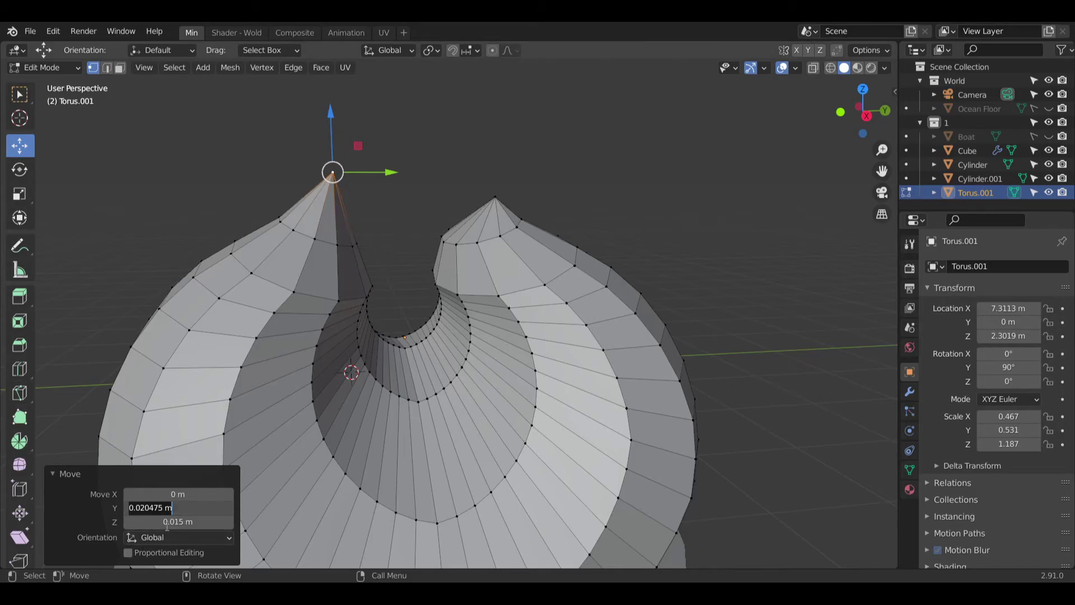
key("BackSpace")
type(".02")
key("Return")
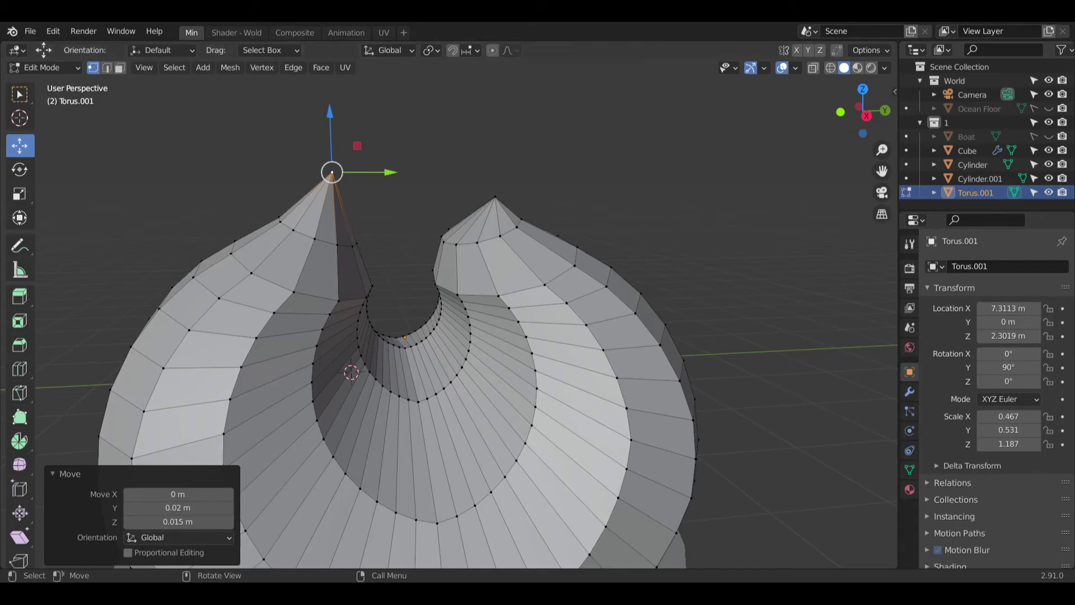
Step: Move the +Y post's tip vertex -0.02 m along Y and 0.015 m along Z, then clear the selection
left_click(496, 196)
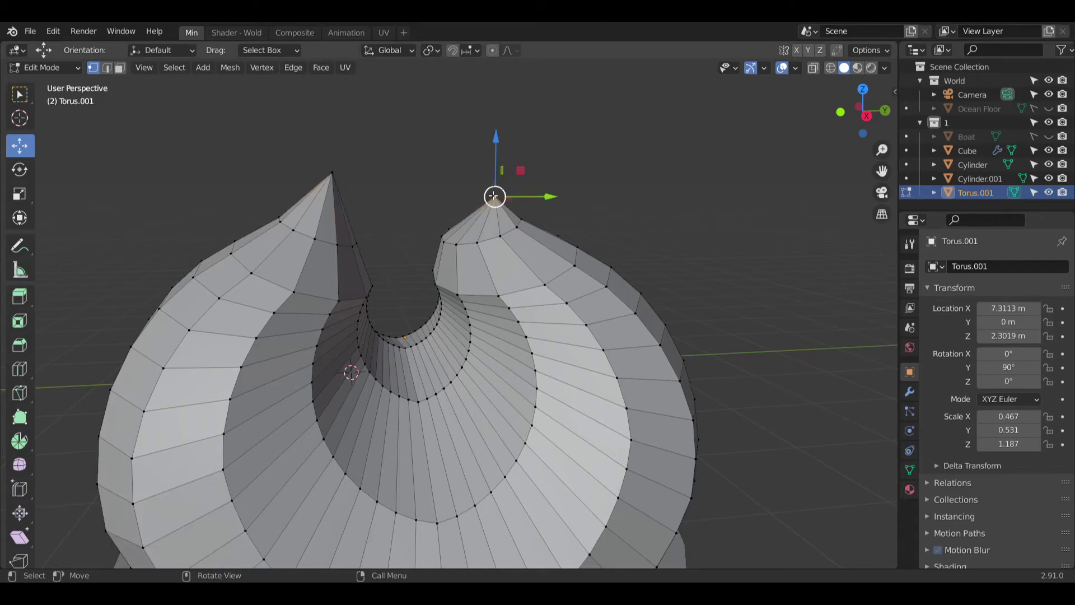
left_click_drag(548, 197, 532, 196)
double_click(168, 508)
key("BackSpace")
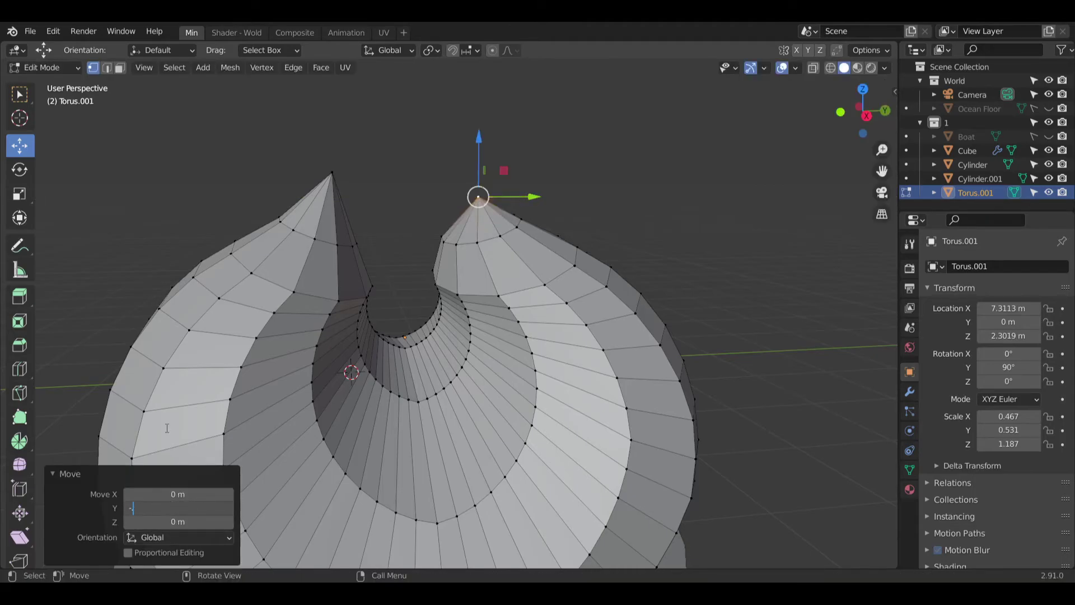
type("-.02")
key("Return")
double_click(171, 522)
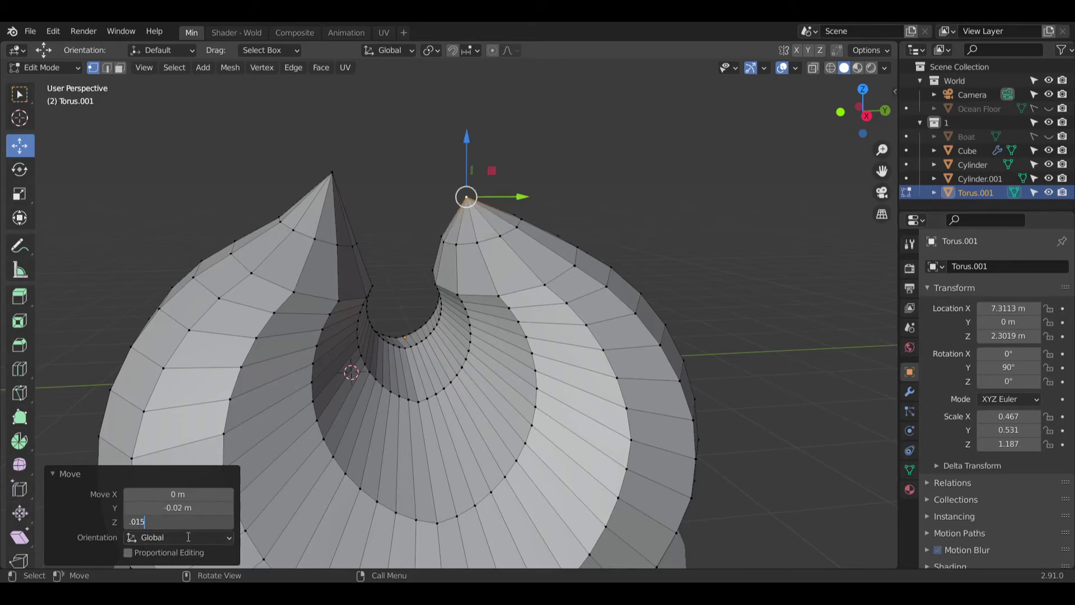
type(".01")
key("Return")
left_click(578, 221)
Step: Finish editing the pointed torus cradle's mesh and return it to Object Mode
middle_click_drag(578, 221, 691, 237)
key("w")
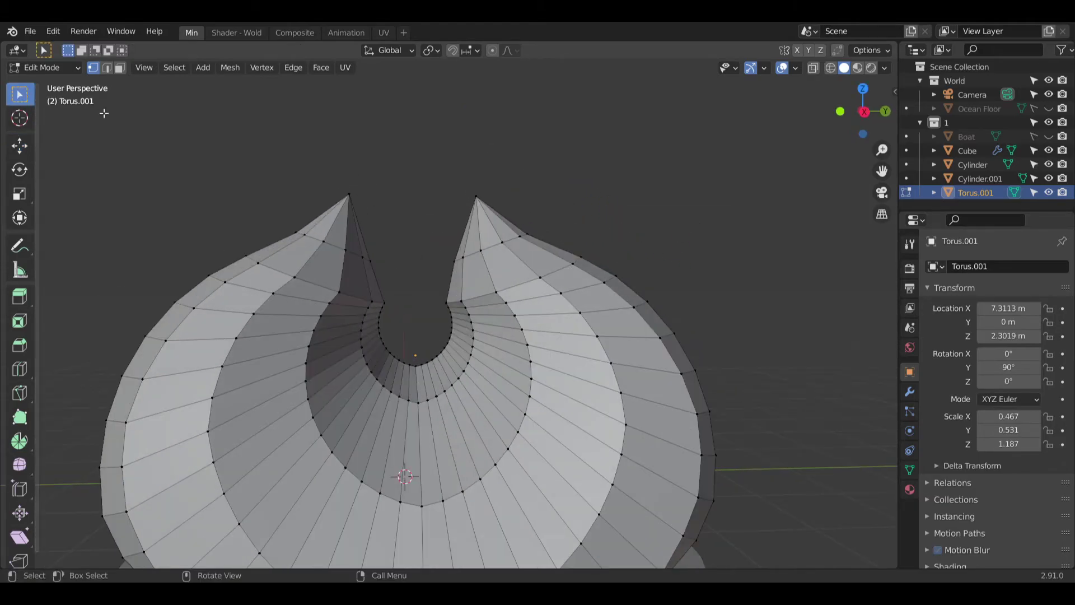
scroll(403, 88, "down", 3)
middle_click_drag(403, 88, 389, 247)
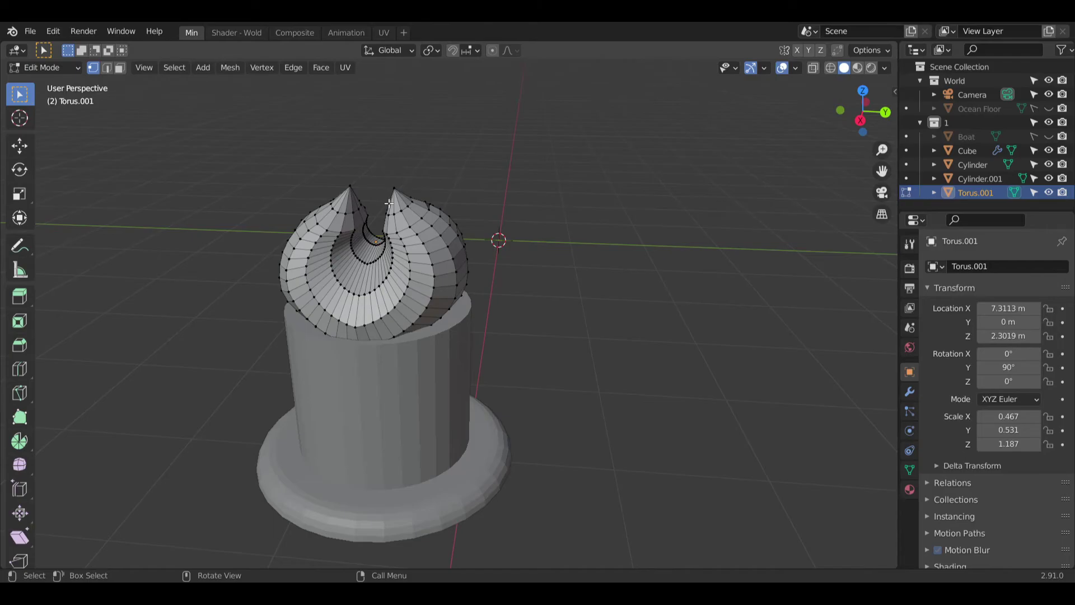
middle_click_drag(439, 279, 457, 403)
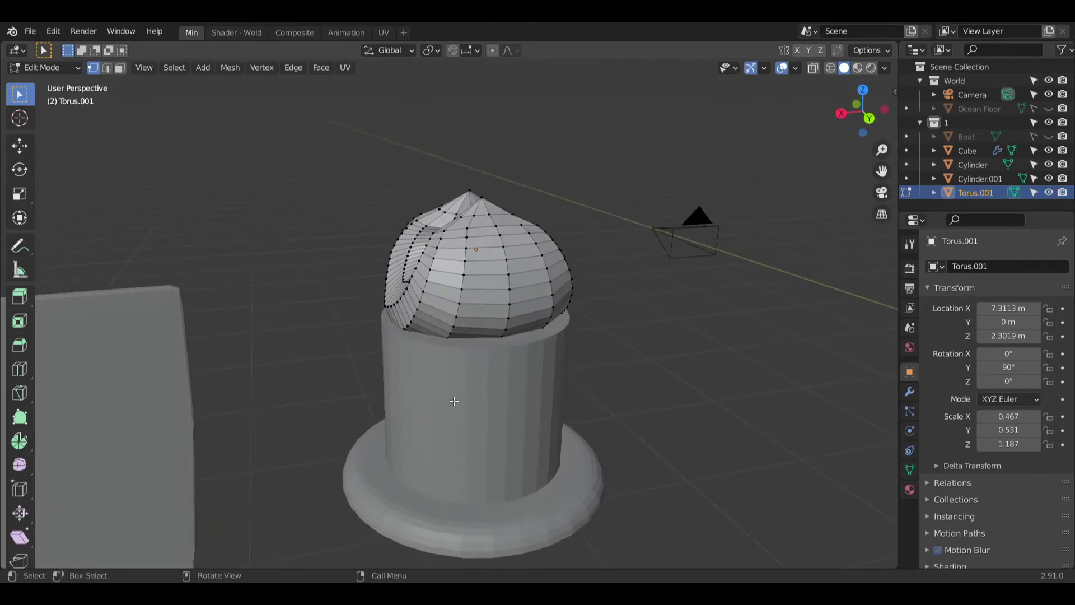
left_click(56, 68)
left_click(64, 89)
middle_click_drag(243, 168, 532, 259)
Step: Rename the pointed torus cradle object as Holder
left_click(975, 196)
middle_click_drag(662, 260, 795, 240)
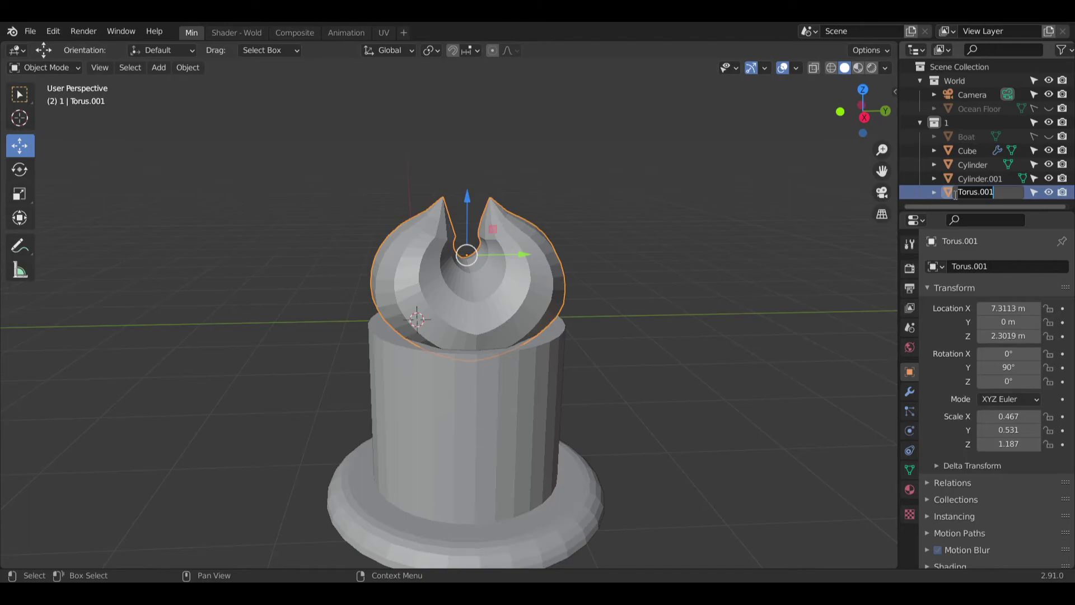
type("Holder")
key("Return")
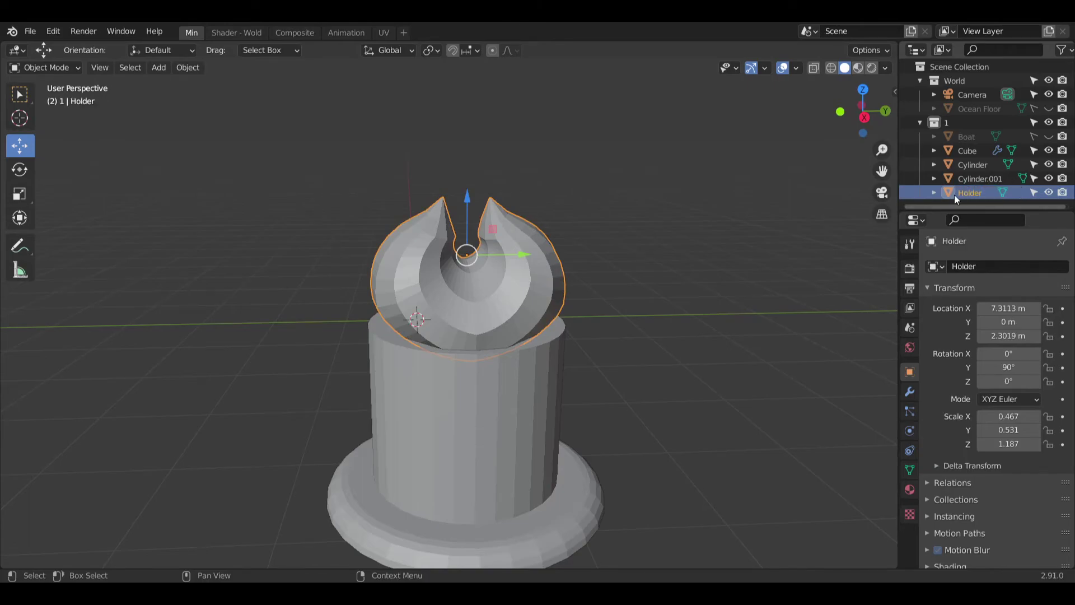
Step: Rename the flanged cylindrical post below the cradle as Holder Stand
left_click(980, 178)
double_click(998, 178)
type("Holder")
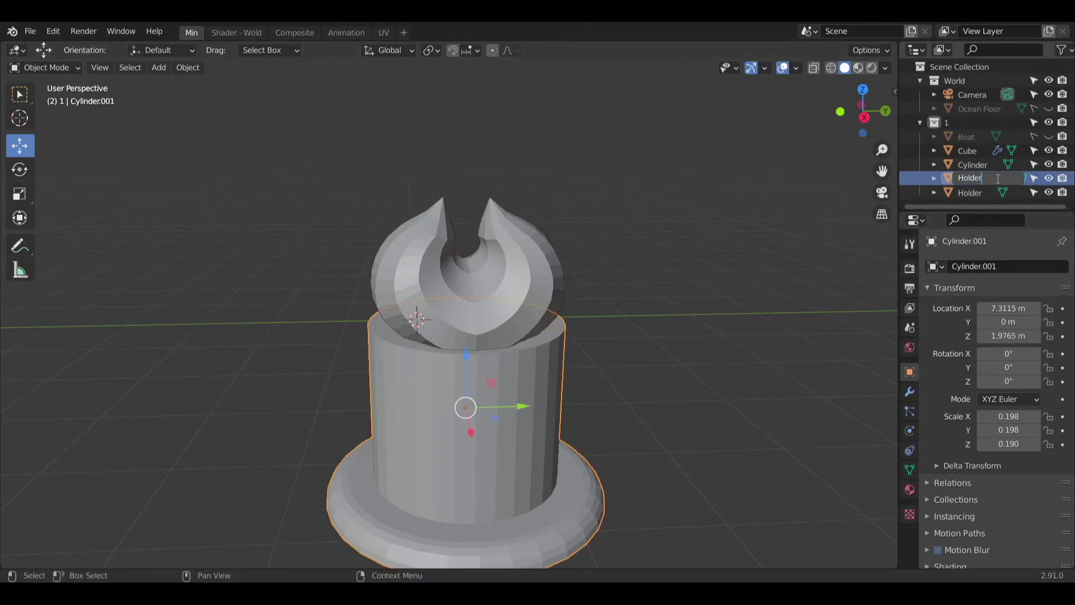
type(" Stand")
key("Return")
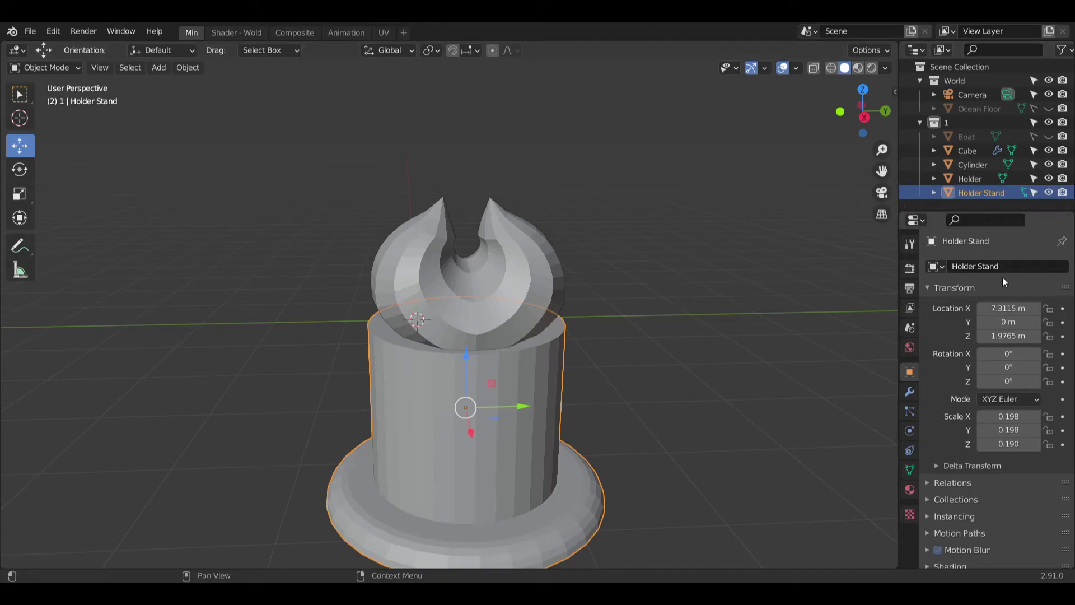
Step: Rename the remaining Cylinder object, the collared rod, as Axel
double_click(977, 164)
key("BackSpace")
type("Axel")
key("Return")
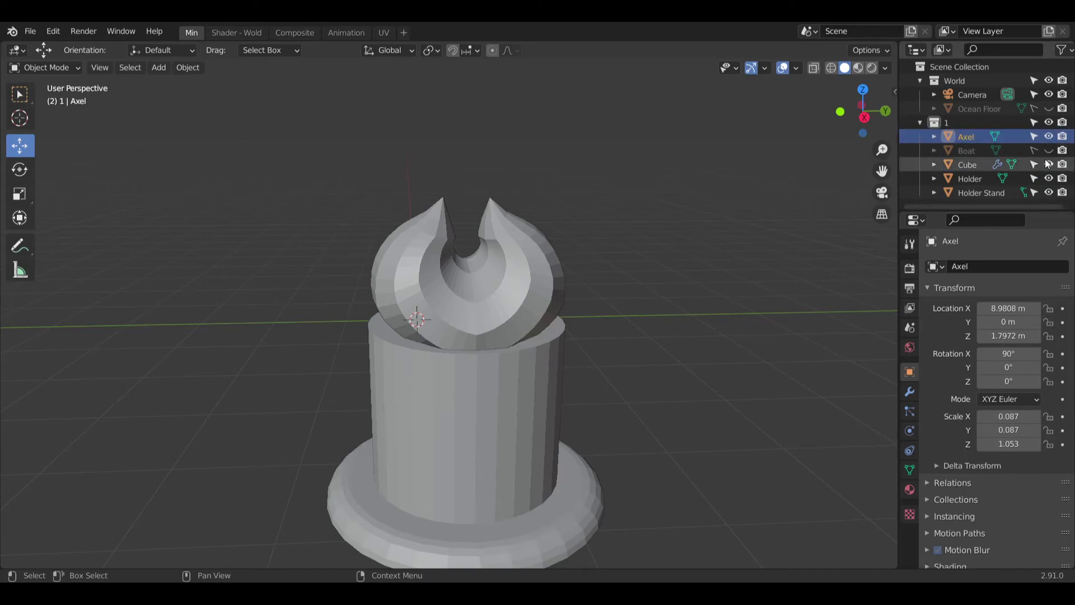
Step: Rename the Cube object as Steering
left_click(978, 165)
double_click(978, 164)
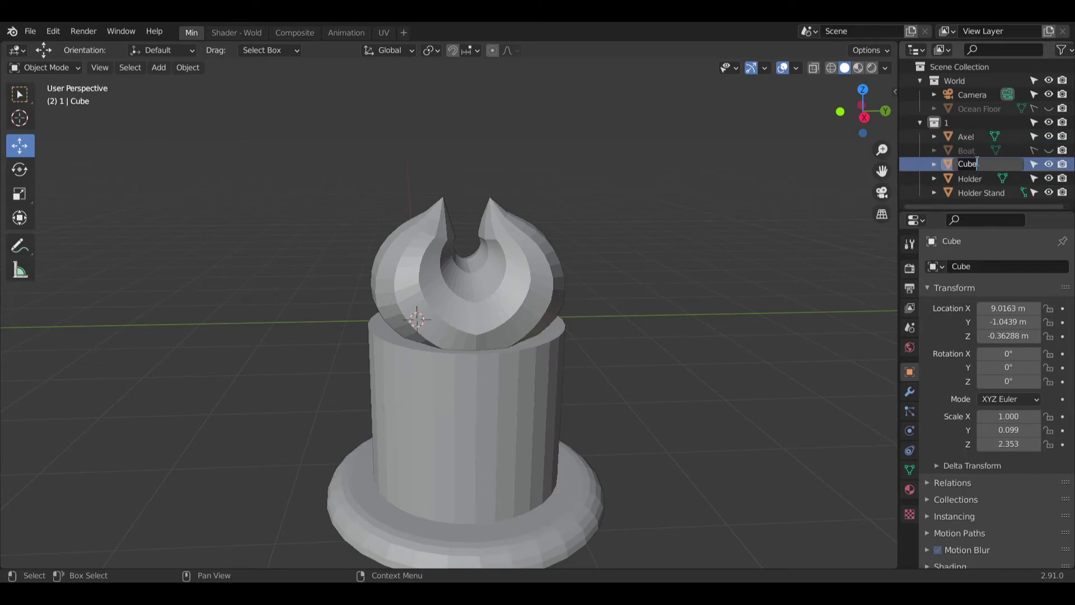
type("Steering")
key("Return")
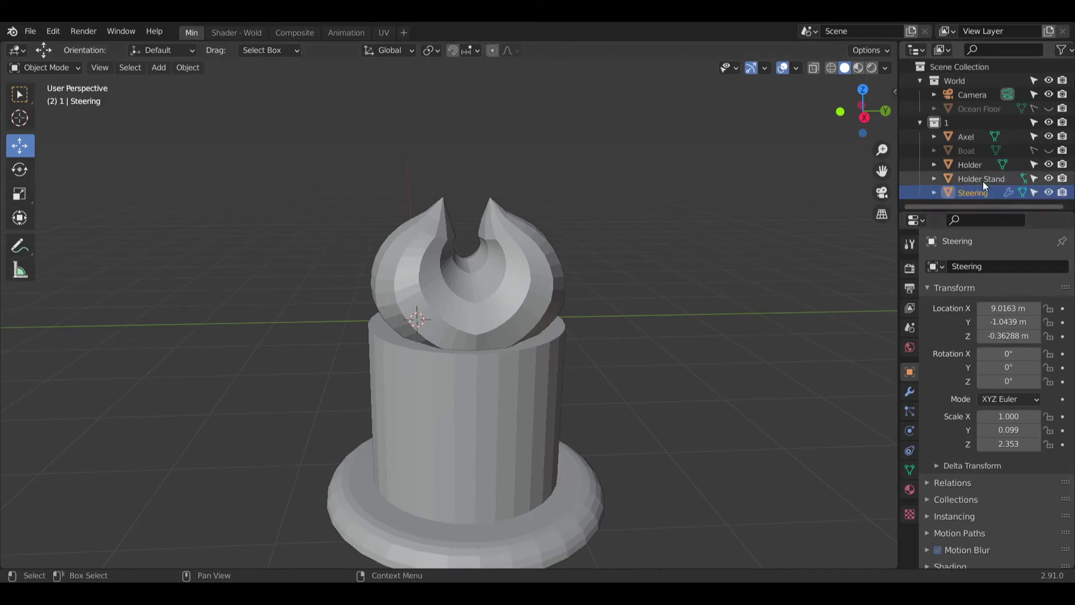
Step: Slim the Holder Stand by scaling it to 0.638 in X and Y while leaving its height at 1.000
left_click(980, 178)
middle_click_drag(560, 224, 180, 224)
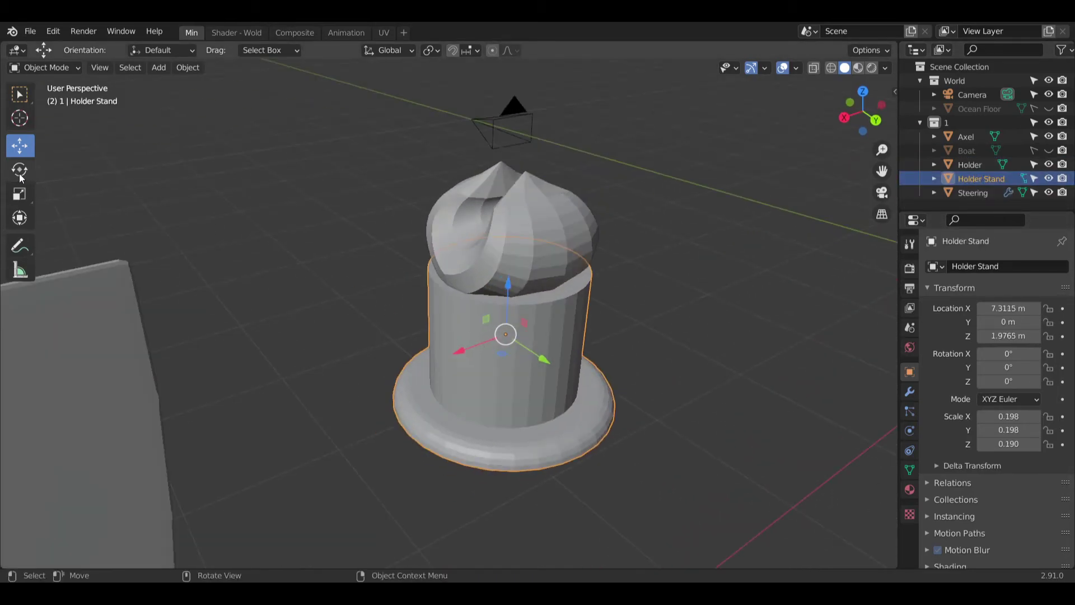
left_click(18, 194)
middle_click_drag(521, 364, 499, 357)
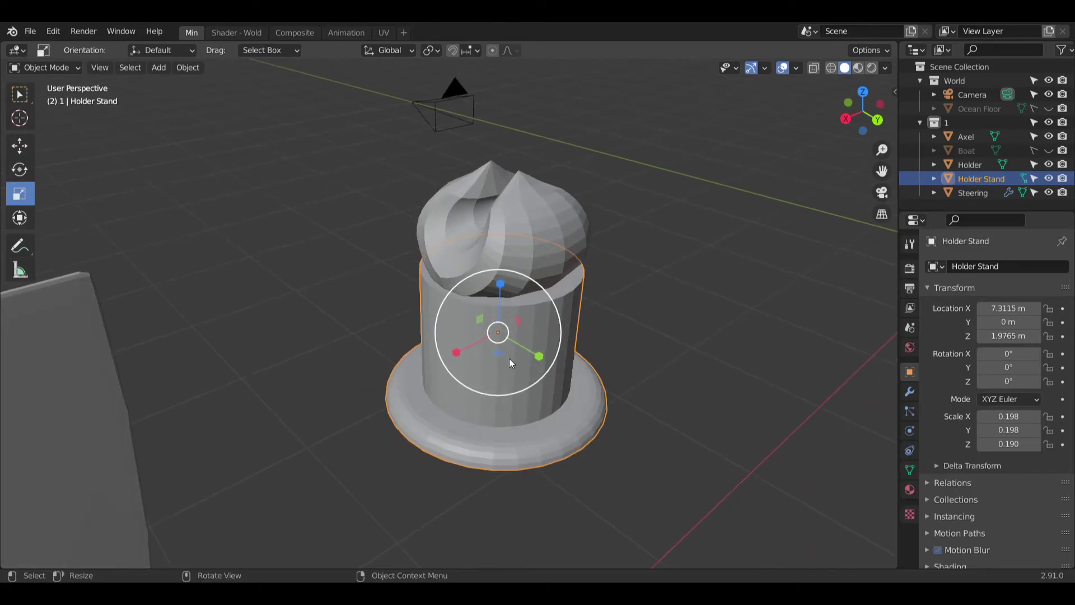
left_click_drag(499, 357, 492, 403)
middle_click_drag(491, 404, 618, 304)
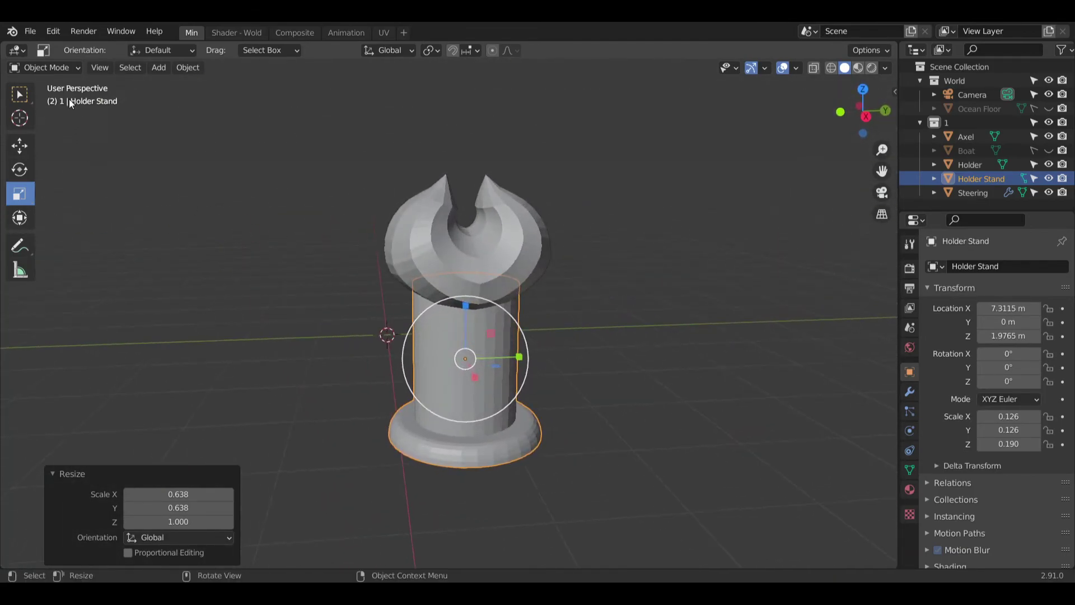
Step: Apply smooth shading to the Holder and deselect it
left_click(19, 94)
left_click(190, 220)
left_click(442, 225)
right_click(440, 226)
left_click(440, 226)
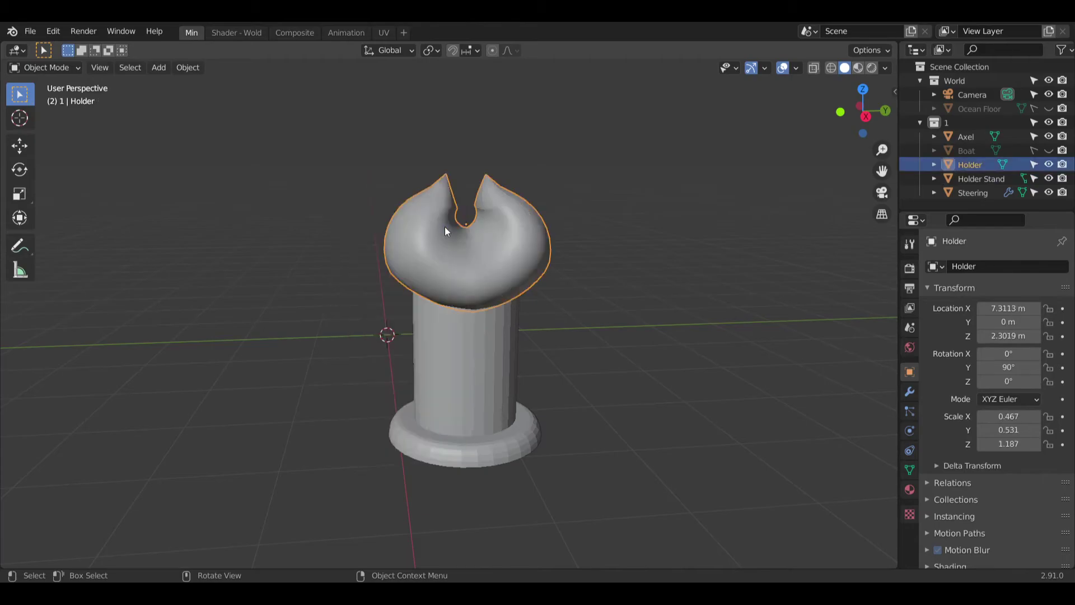
key("alt+a")
Step: Select the Holder and open its mesh in Edit Mode, framing the notch between its two points
middle_click_drag(509, 217, 429, 252)
scroll(499, 203, "up", 5)
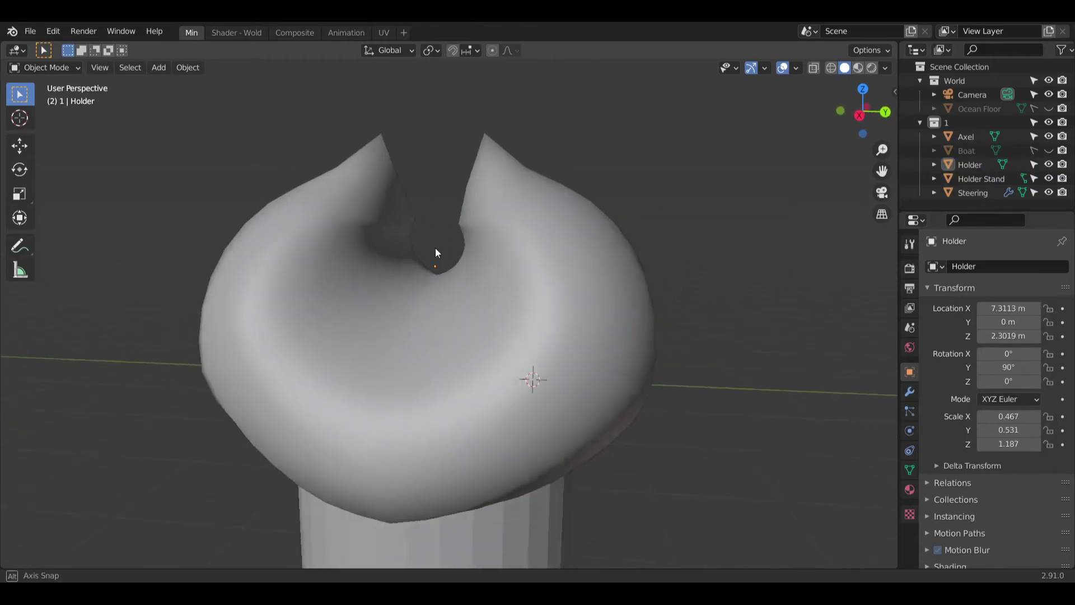
scroll(463, 207, "up", 3)
middle_click_drag(463, 207, 465, 241)
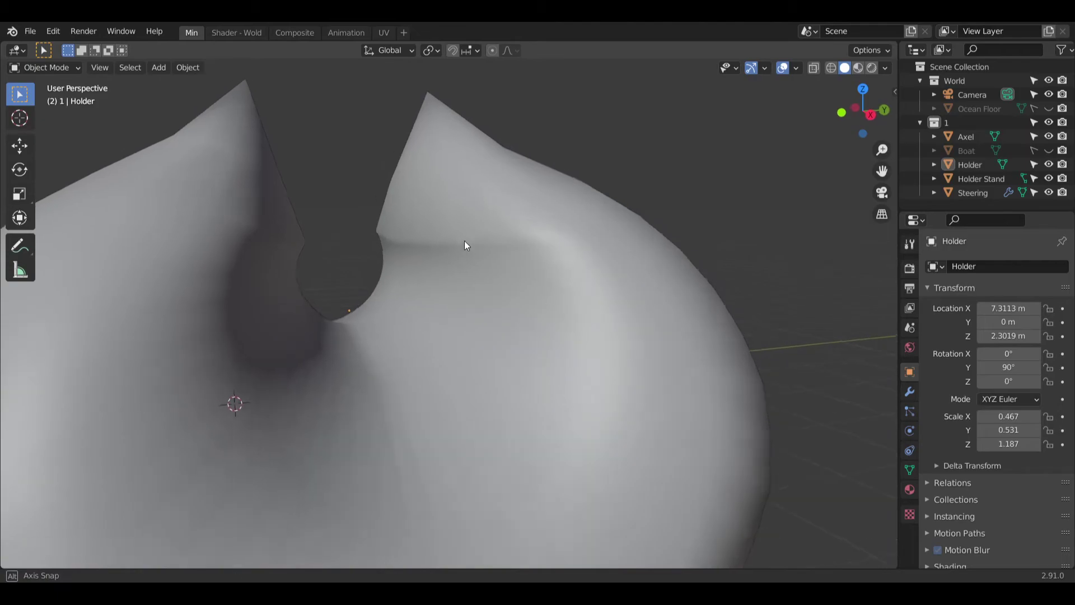
left_click(465, 241)
left_click(44, 67)
left_click(59, 100)
mouse_move(329, 163)
middle_mouse_down()
mouse_move(348, 175)
mouse_move(334, 173)
middle_mouse_up()
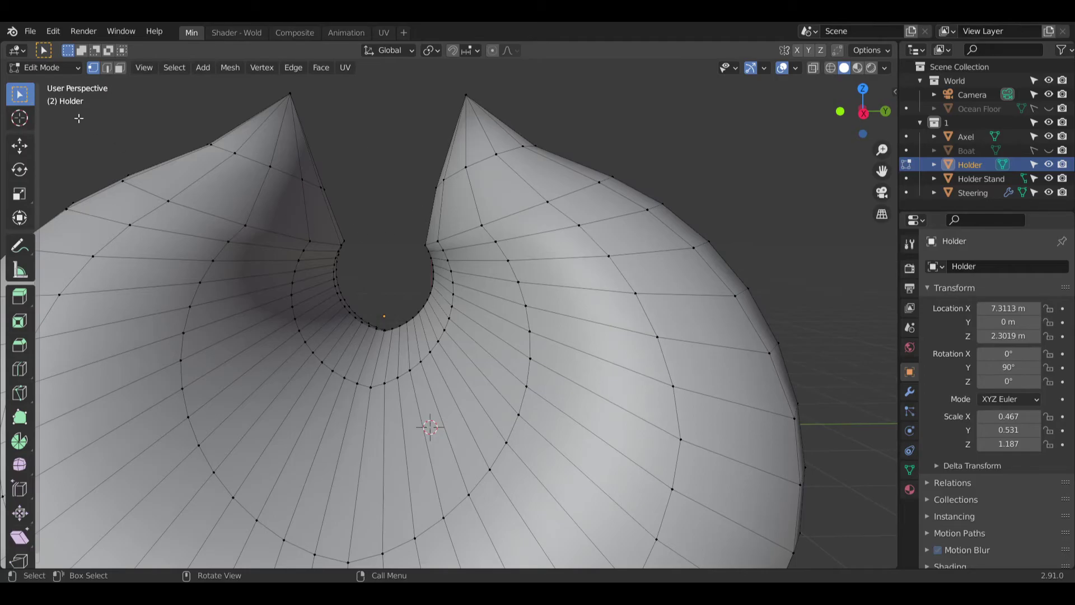
Step: Try to scale the edge loops beneath the Holder's two points to 0.871 and stretch them along Y
left_click(106, 67)
left_click(433, 265, "alt")
left_click(274, 231, "alt+shift")
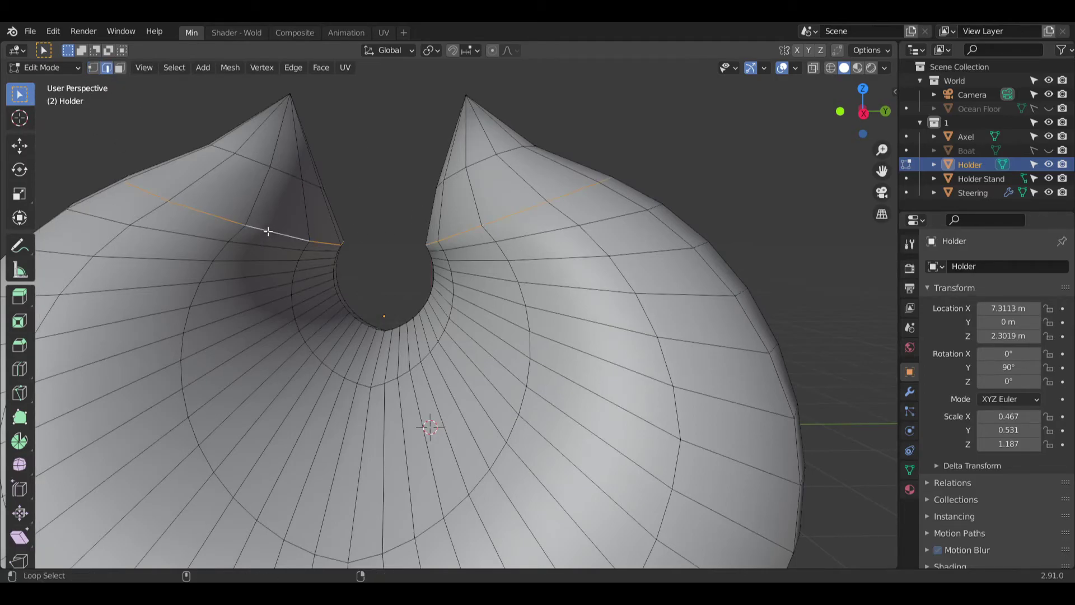
left_click(20, 193)
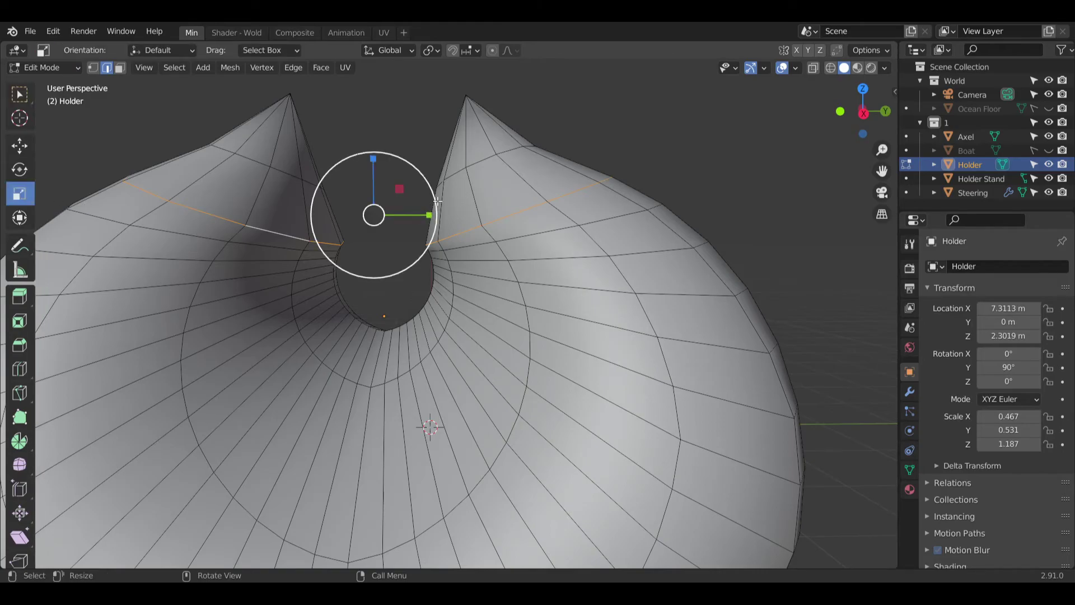
left_click_drag(434, 200, 430, 200)
middle_click_drag(430, 200, 358, 246)
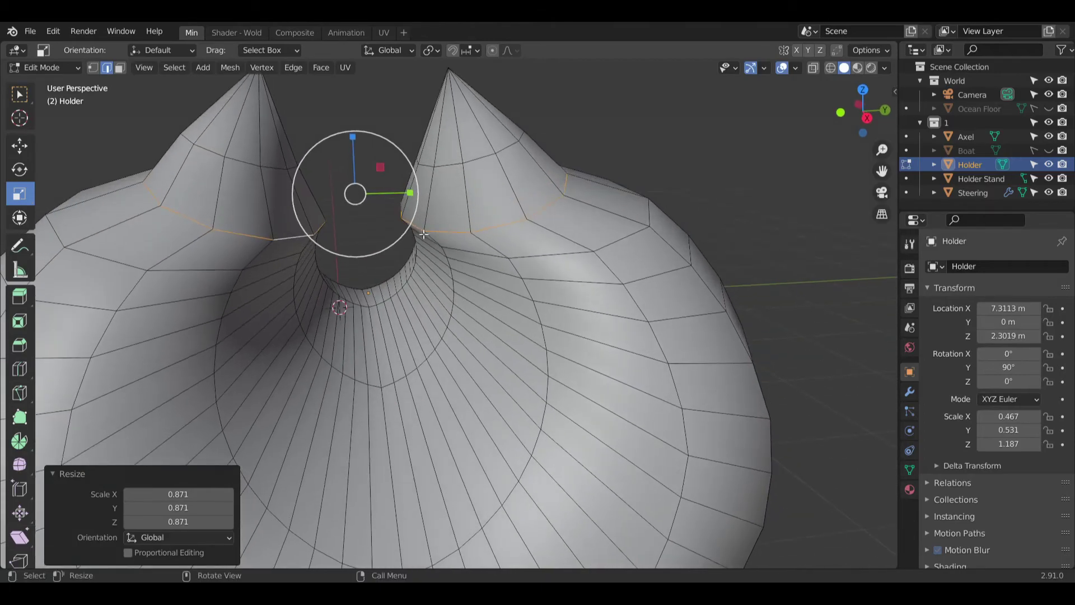
left_click(19, 146)
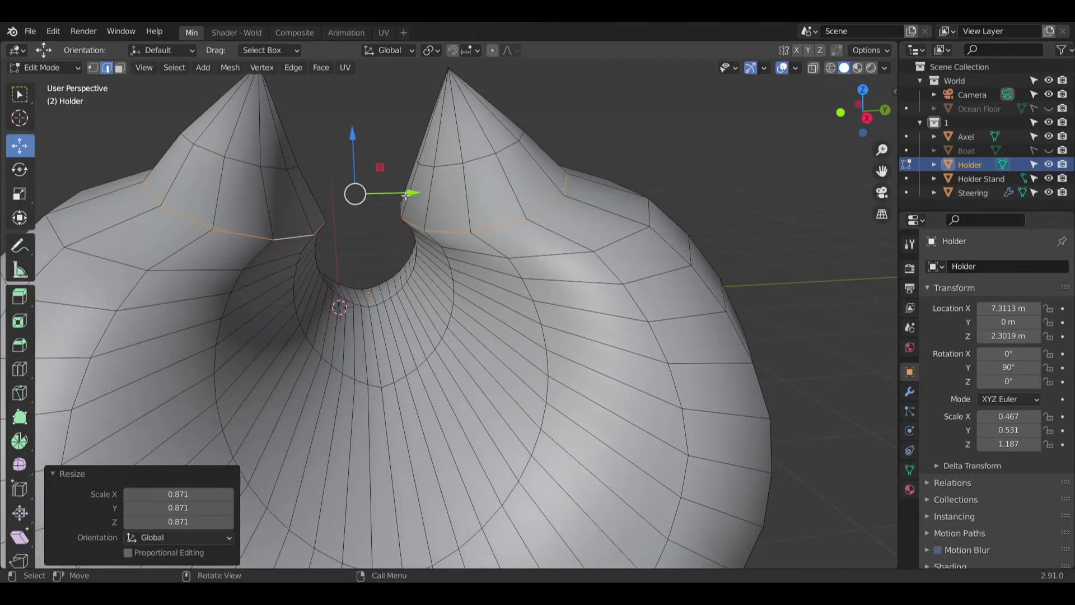
left_click(19, 194)
left_click_drag(411, 192, 426, 190)
mouse_move(426, 190)
middle_mouse_down()
mouse_move(403, 193)
mouse_move(411, 202)
middle_mouse_up()
left_click_drag(428, 193, 438, 220)
middle_click_drag(437, 220, 253, 254)
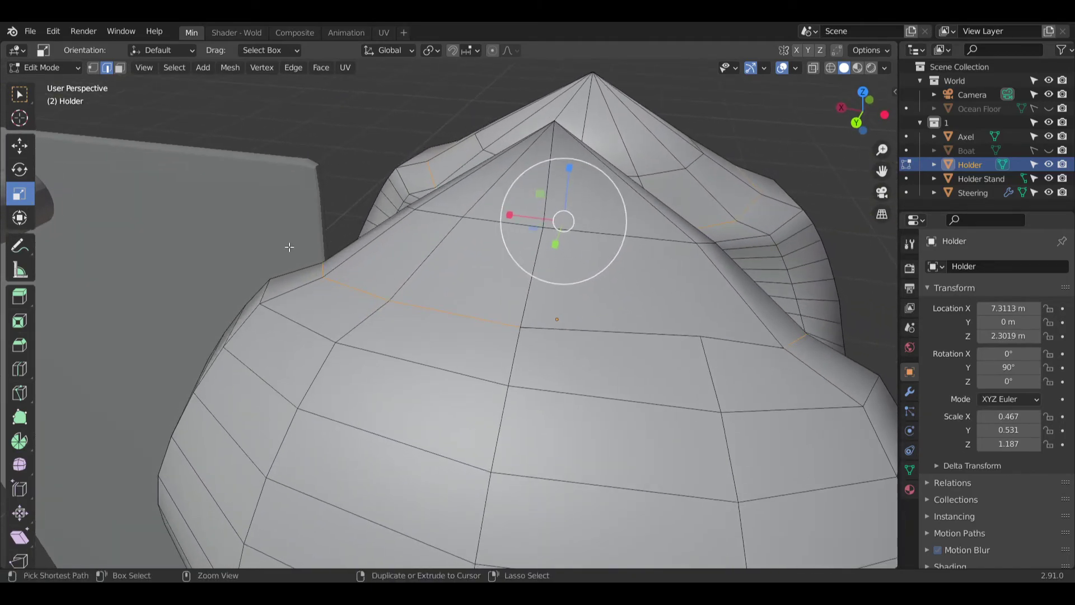
Step: Undo the scaling of the edge loops beneath the Holder's points
key("ctrl+z")
key("ctrl+z")
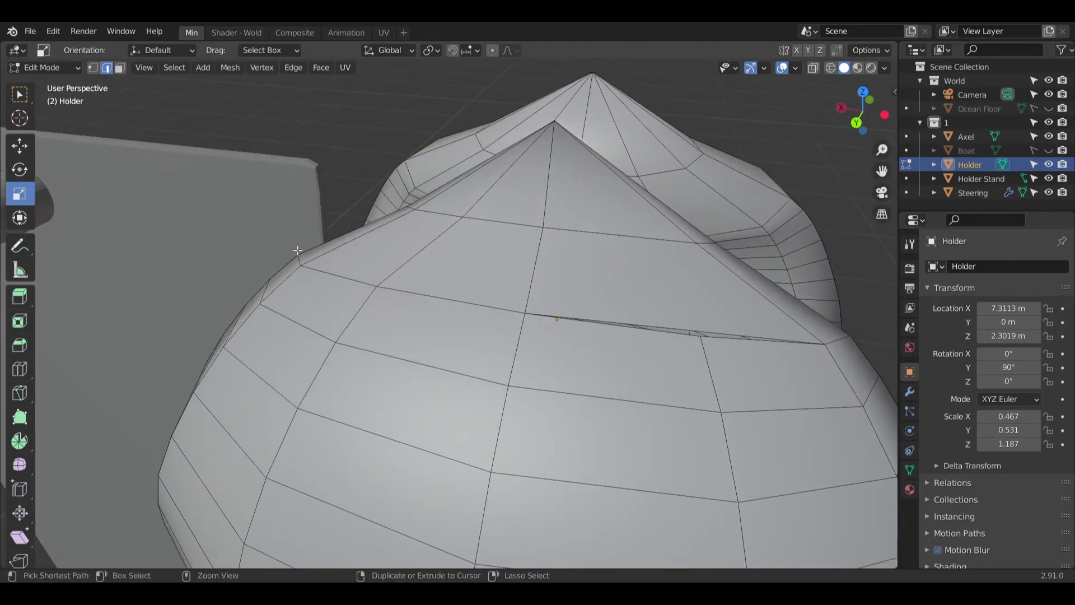
key("ctrl+z")
key("ctrl+shift+z")
middle_click_drag(464, 315, 424, 246)
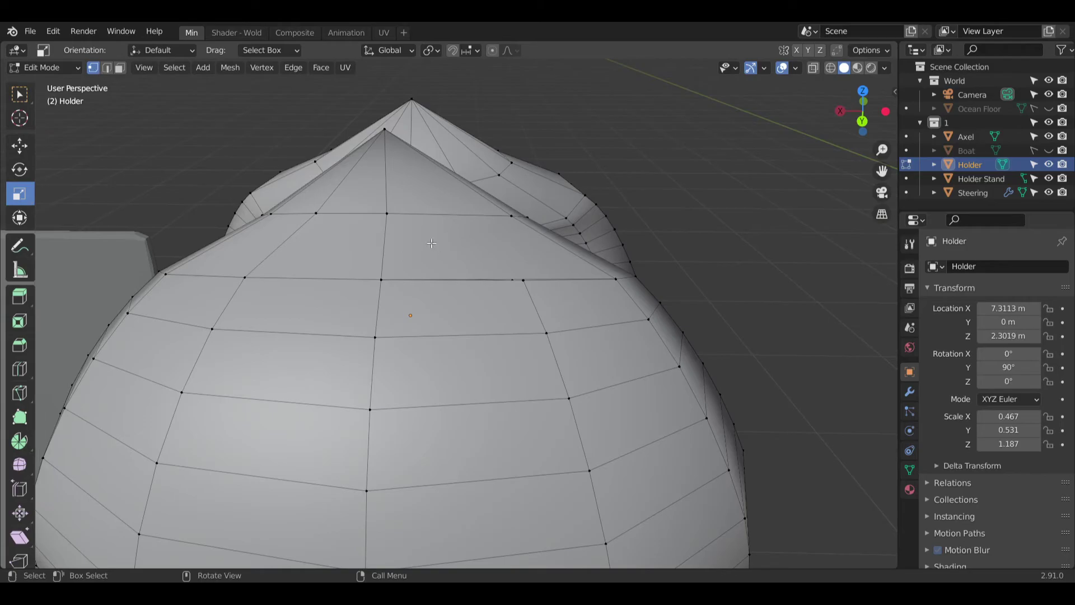
Step: Delete the wide face on the Holder's outer side, just beneath one of its points
left_click(511, 216)
left_click(386, 213, "shift")
right_click(448, 235)
left_click(465, 240)
key("alt+a")
key("c")
left_click(471, 237)
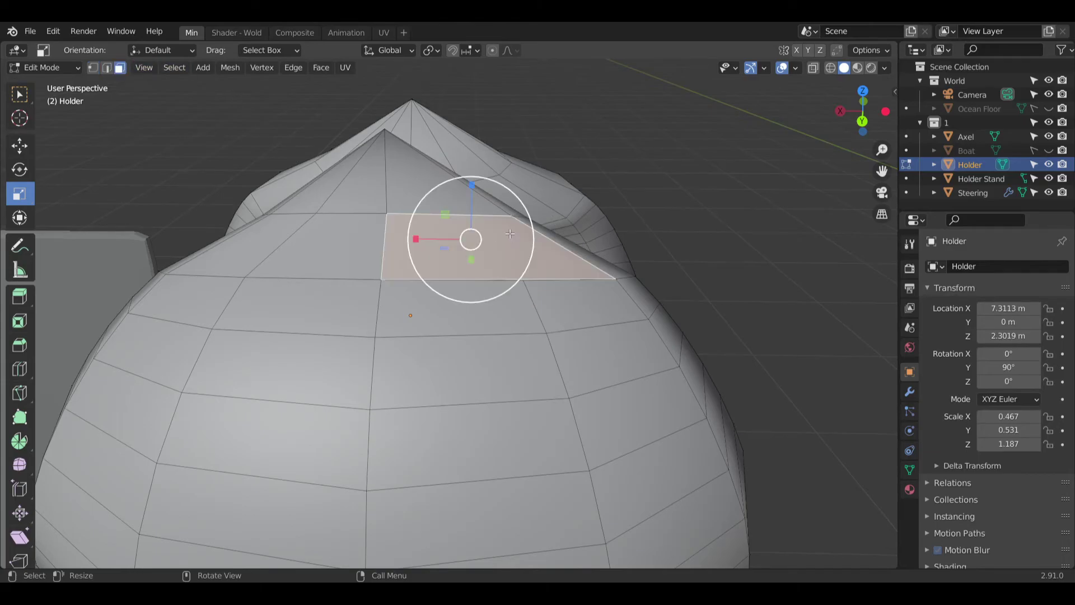
key("x")
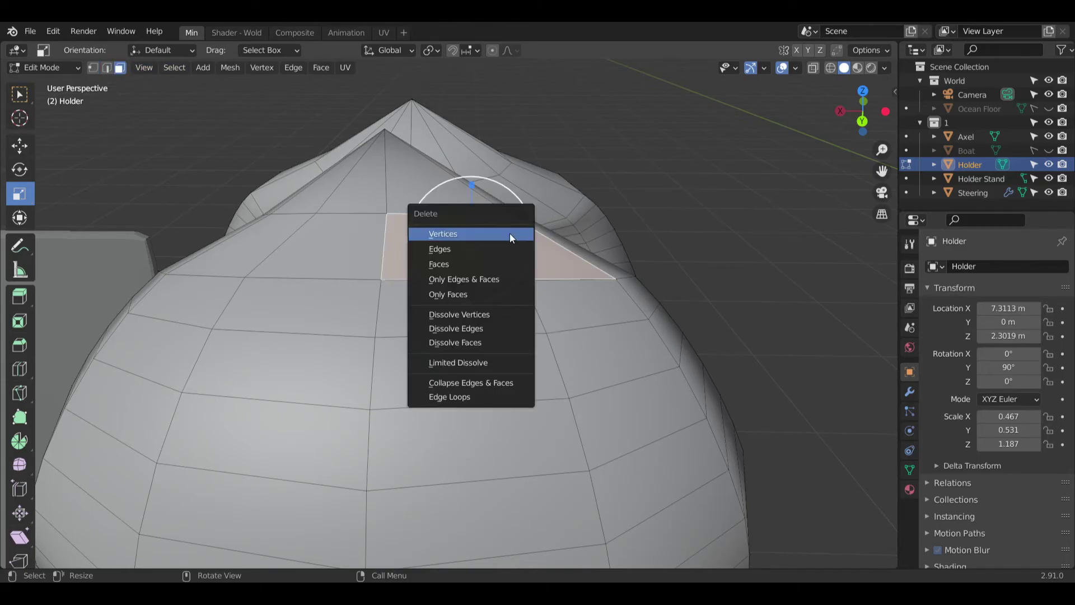
left_click(444, 263)
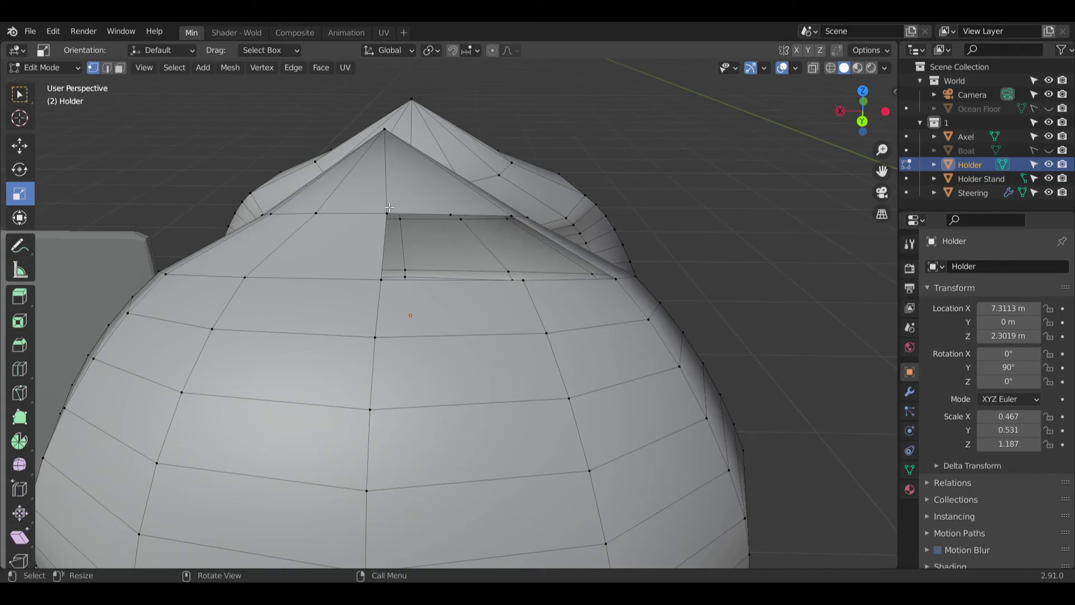
Step: Fill the opening beneath the Holder's point with new faces built from its boundary vertices, and clear the selection
left_click(453, 217, "shift")
left_click(521, 292, "shift")
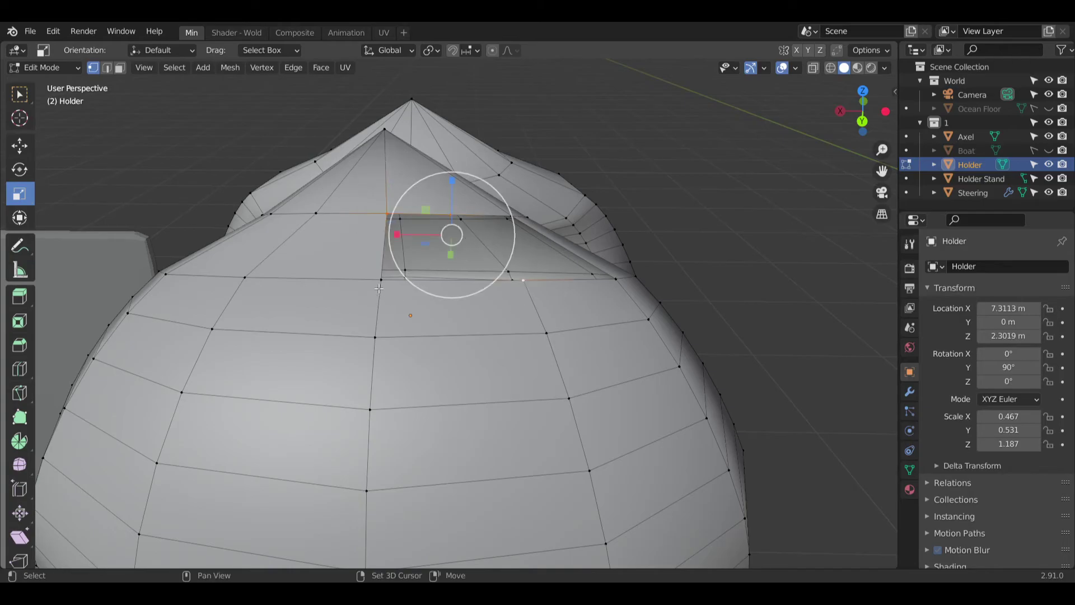
key("f")
middle_click_drag(489, 309, 555, 330)
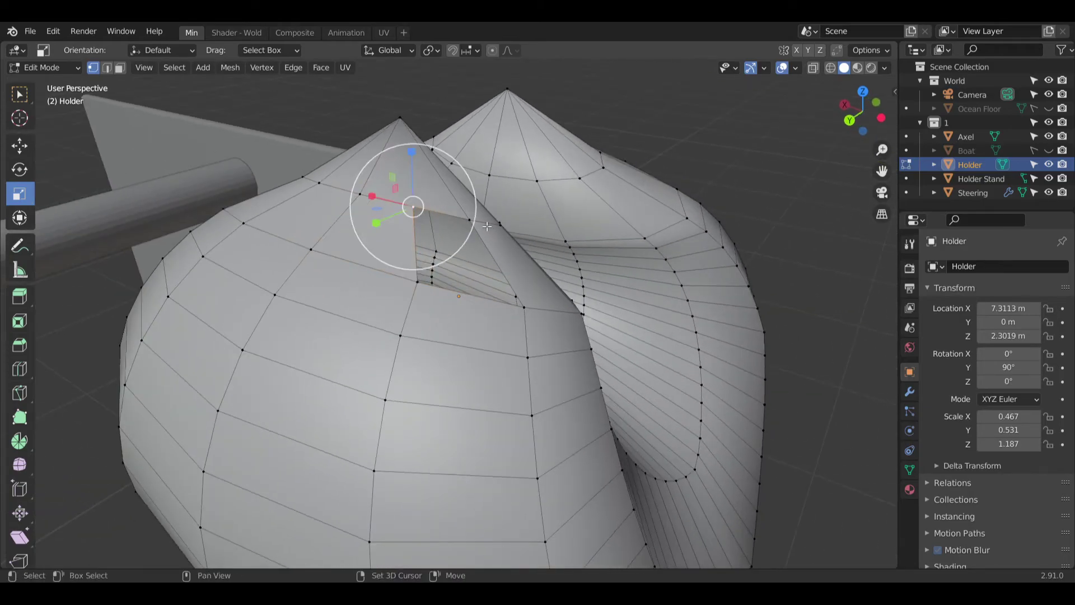
left_click(525, 325, "shift")
key("f")
key("alt+a")
Step: Select the edge loops encircling the bases of both Holder points in edge select mode
middle_click_drag(473, 336, 402, 318)
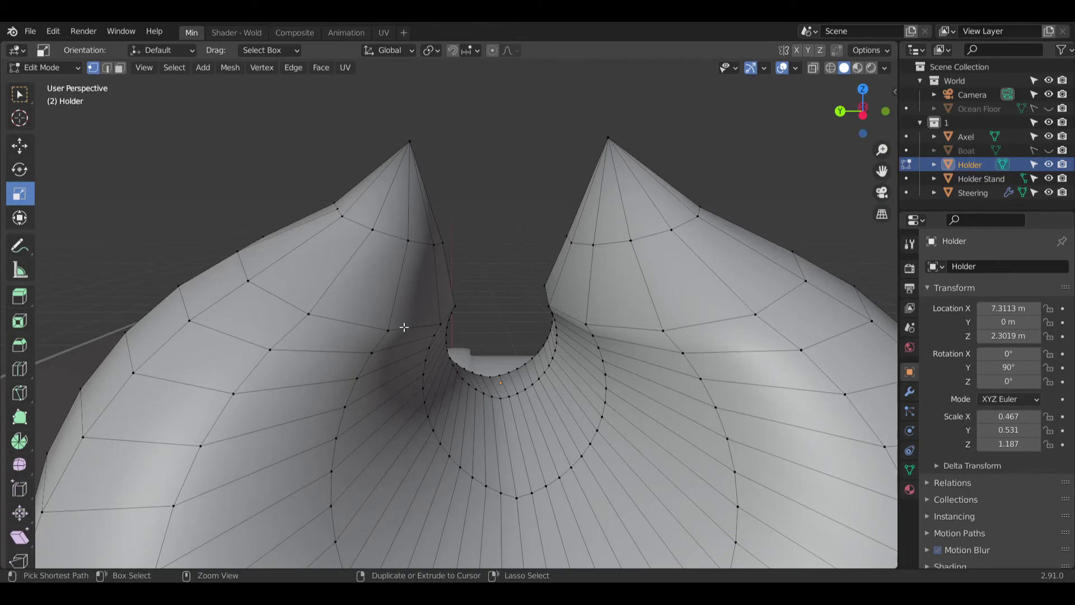
left_click(404, 327, "ctrl")
left_click(107, 68)
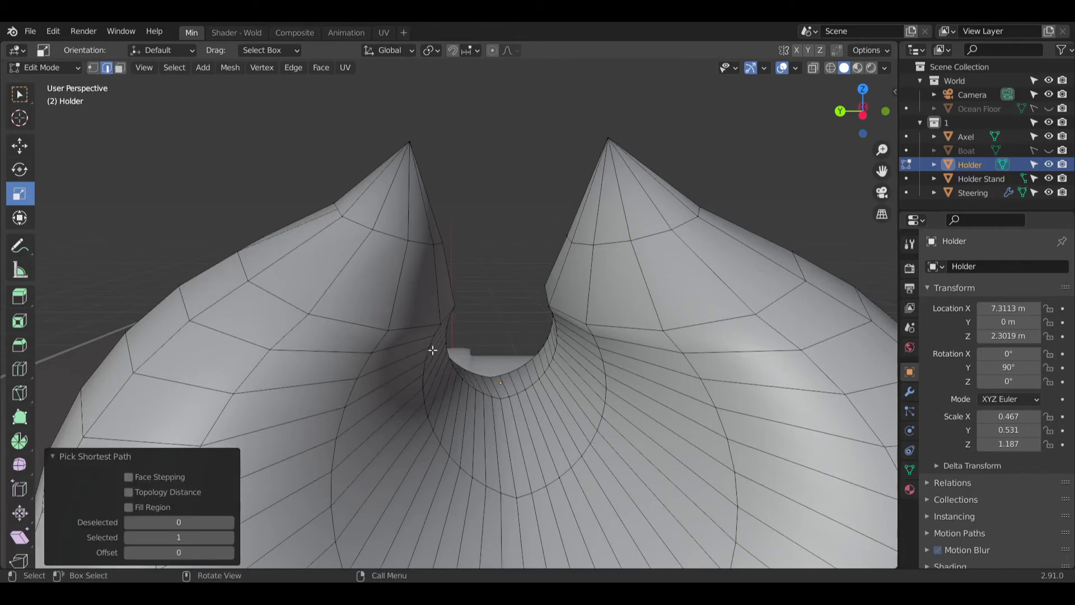
left_click(414, 326, "alt")
left_click(643, 327, "alt+shift")
Step: Try to reshape the selected loops with Y scalings of 1.243 and 1.138 and a uniform reduction
middle_click_drag(642, 327, 535, 259)
left_click_drag(445, 271, 429, 271)
key("s")
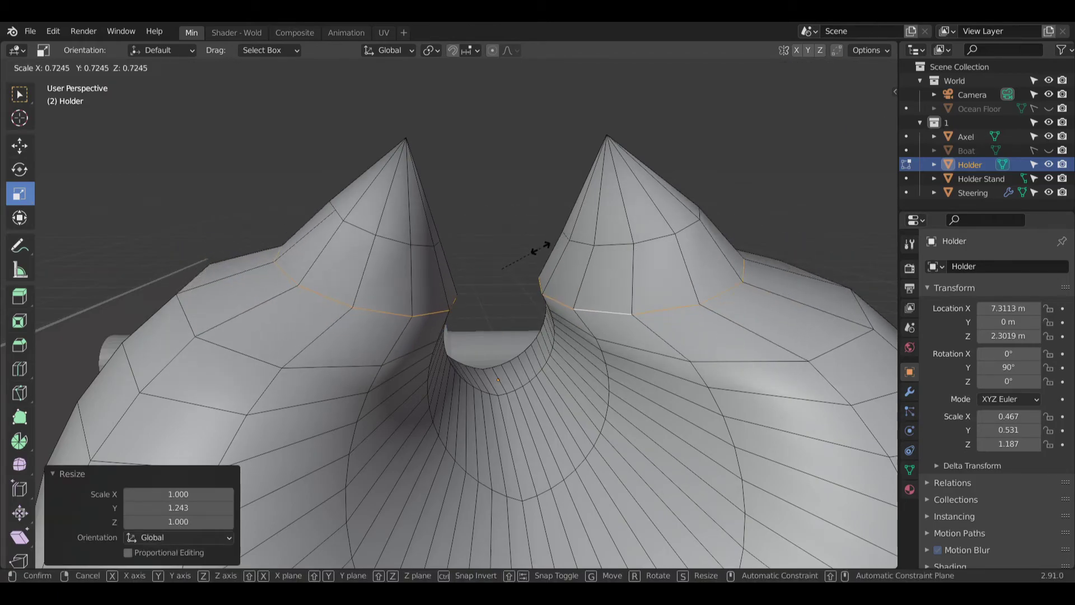
left_click(538, 250)
left_click_drag(458, 271, 449, 270)
mouse_move(449, 271)
middle_mouse_down()
mouse_move(439, 286)
mouse_move(449, 285)
middle_mouse_up()
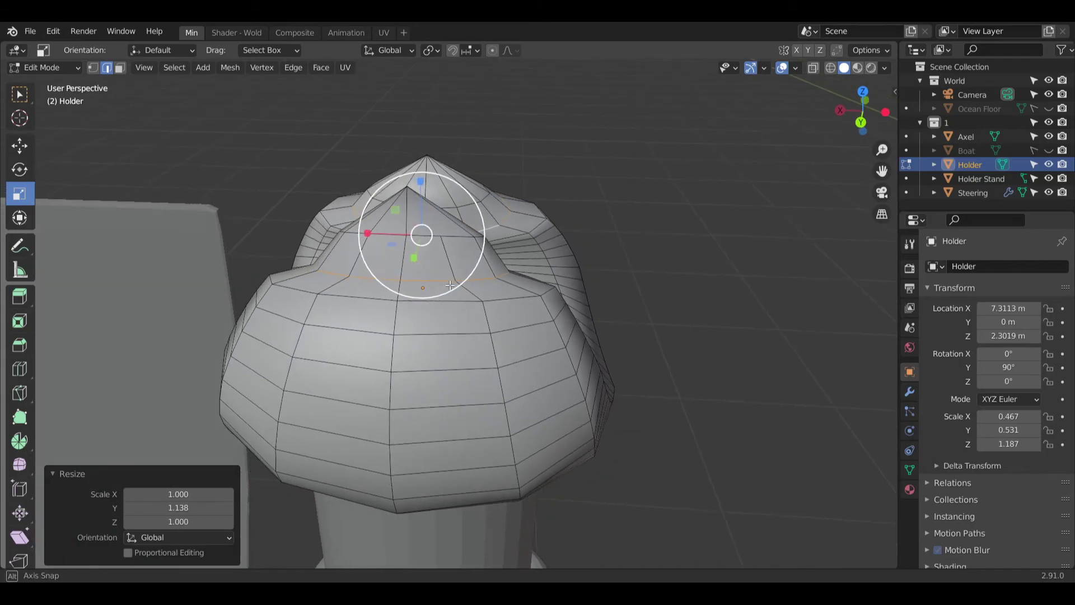
Step: Try to rescale the selected loops along X and Y and raise them about 0.011 m
left_click_drag(368, 237, 352, 237)
left_click_drag(419, 182, 430, 150)
middle_click_drag(430, 151, 340, 234)
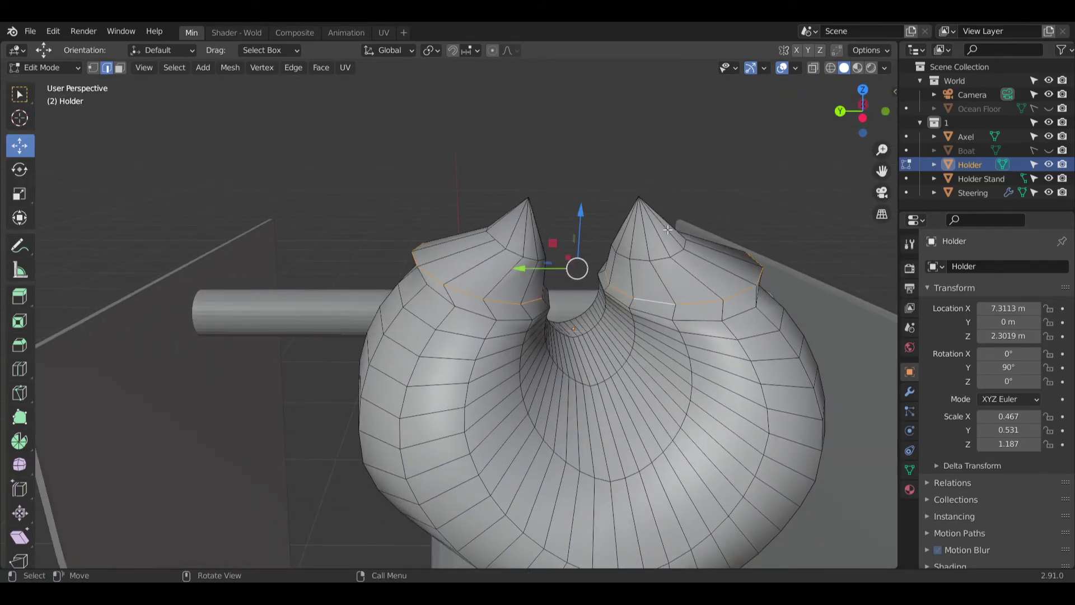
left_click_drag(584, 212, 583, 199)
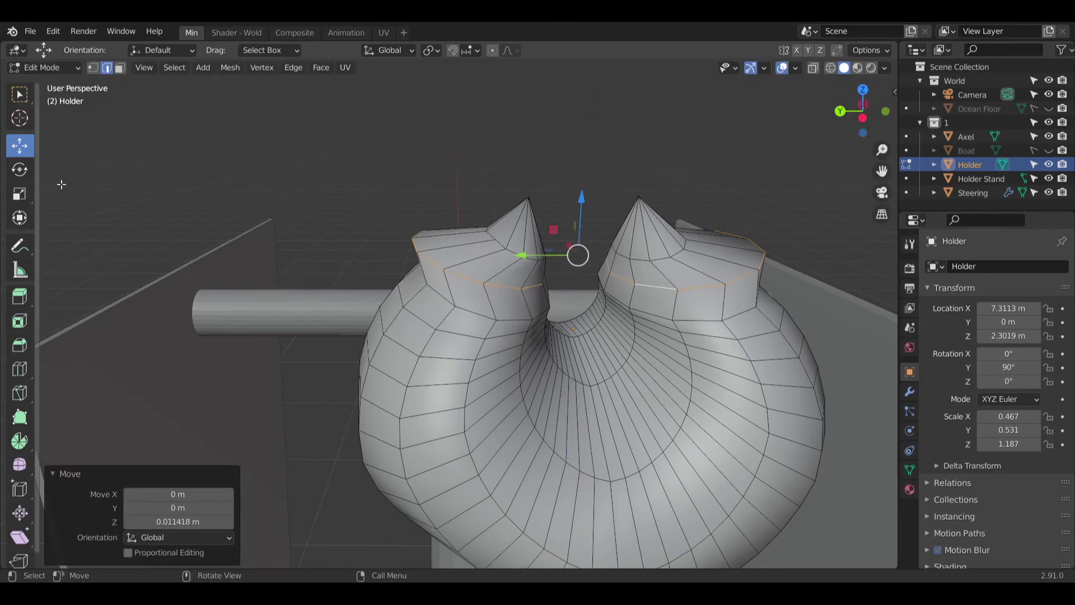
left_click(20, 194)
left_click_drag(522, 256, 538, 252)
middle_click_drag(538, 252, 369, 280)
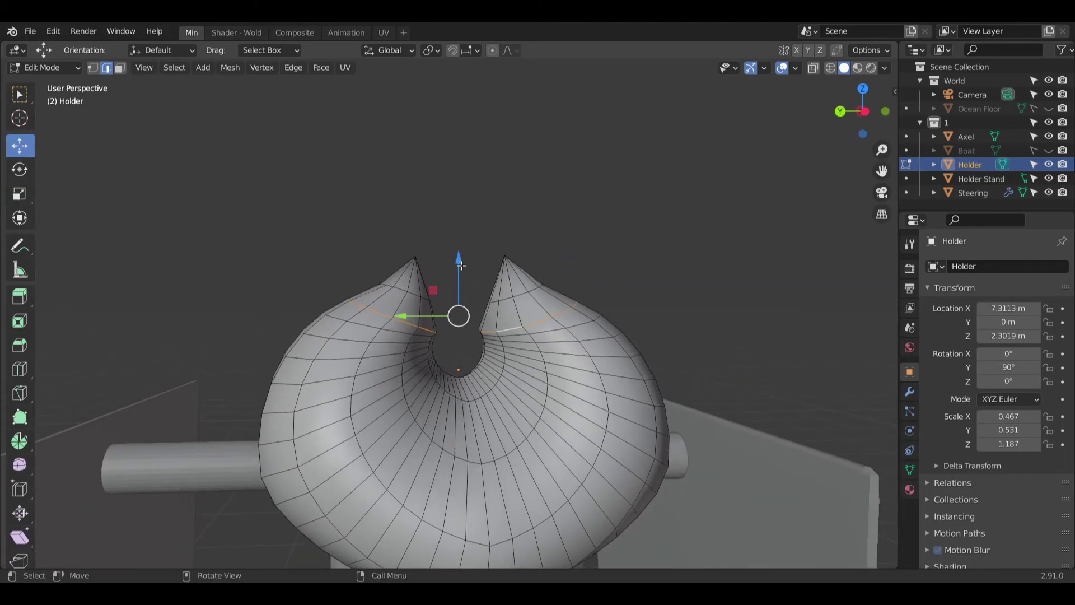
Step: Raise the selected loops 0.01391 m along Z and scale them to 0.783 in X and Y
left_click_drag(461, 266, 460, 252)
left_click(18, 195)
middle_click_drag(392, 292, 454, 258)
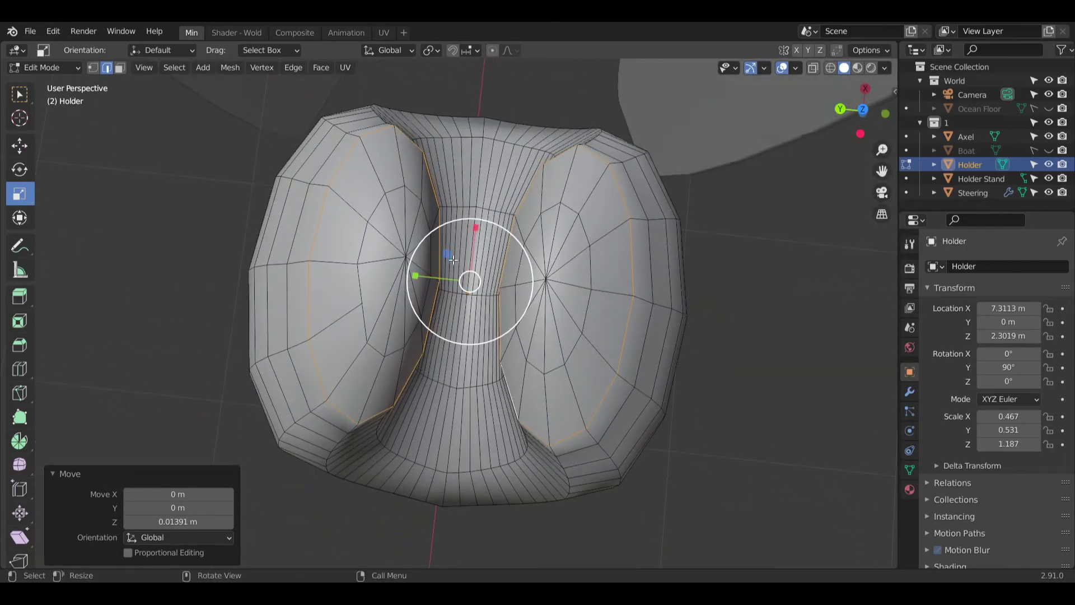
left_click_drag(446, 252, 452, 262)
middle_click_drag(452, 262, 409, 273)
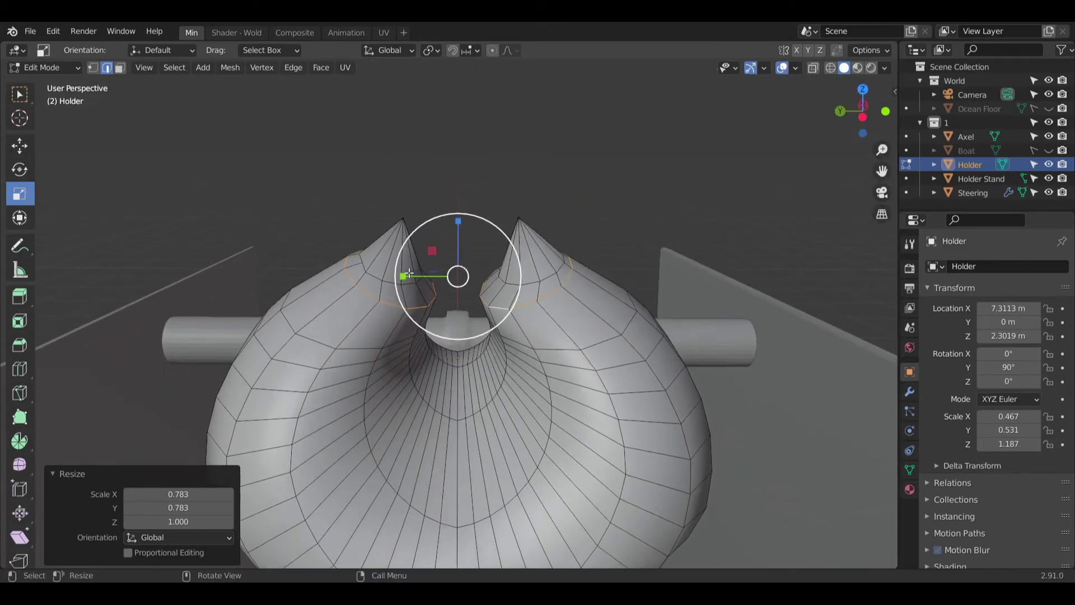
Step: Stretch the selected loops by 1.070 along Y and lower them 0.007258 m along Z
left_click_drag(402, 276, 398, 276)
left_click(19, 150)
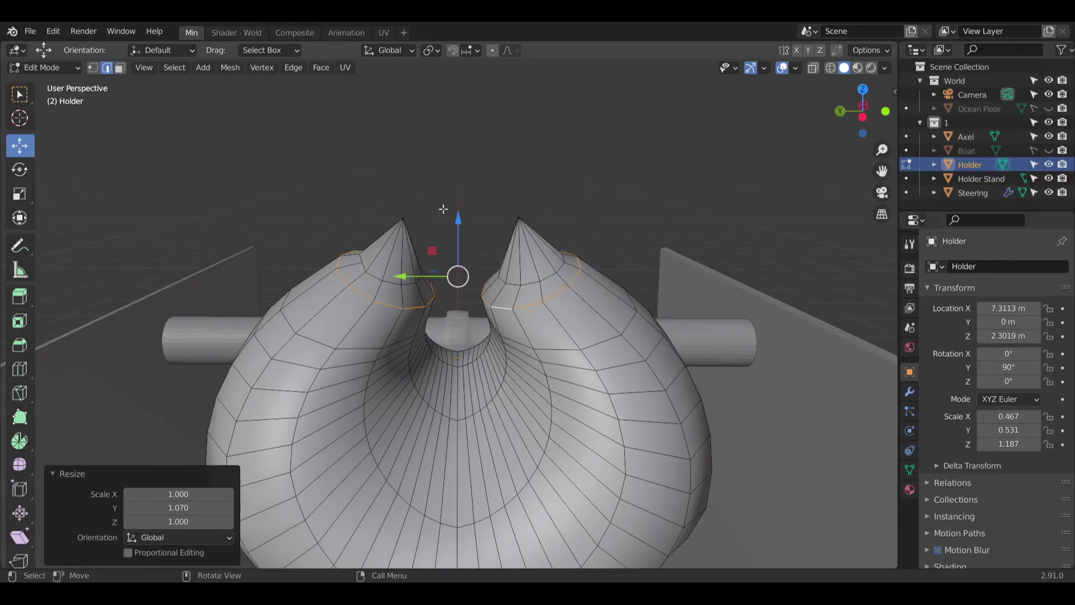
left_click_drag(459, 220, 456, 231)
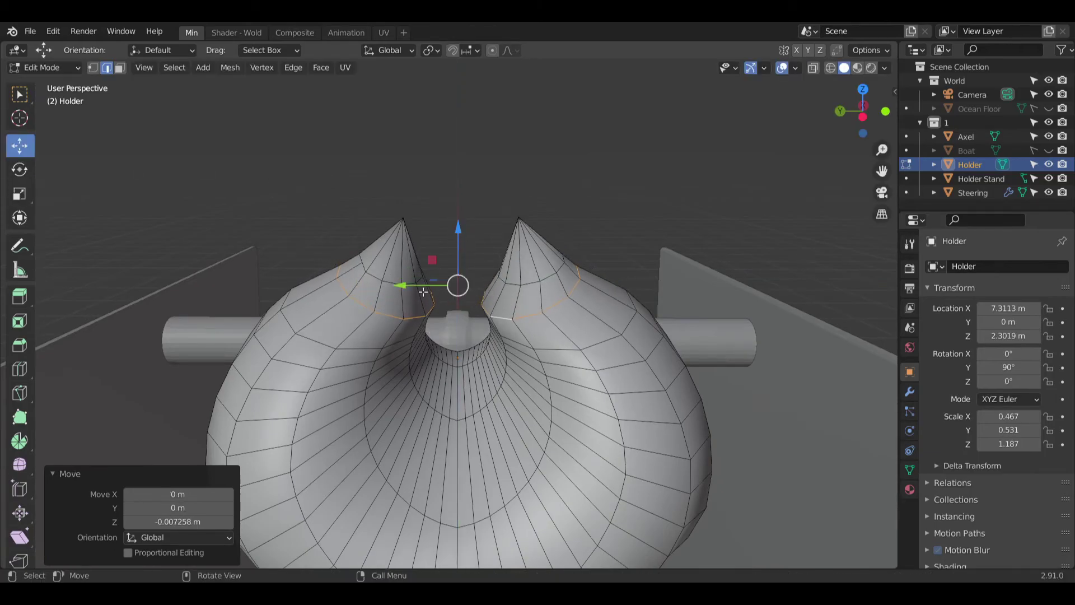
Step: Examine the reshaped Holder on its stand from several sides, together with the neighbouring axle and plates
middle_click_drag(407, 286, 777, 241)
scroll(778, 240, "down", 3)
middle_click_drag(726, 286, 570, 360)
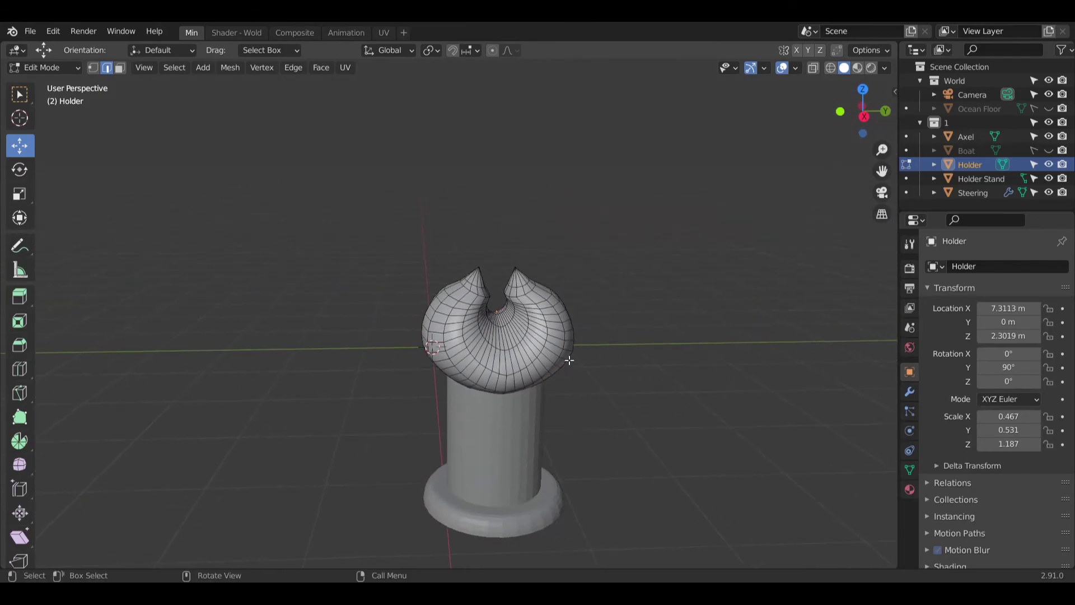
scroll(573, 308, "up", 4)
middle_click_drag(573, 307, 656, 392)
scroll(554, 367, "down", 5)
middle_click_drag(554, 367, 436, 334)
scroll(437, 335, "up", 3)
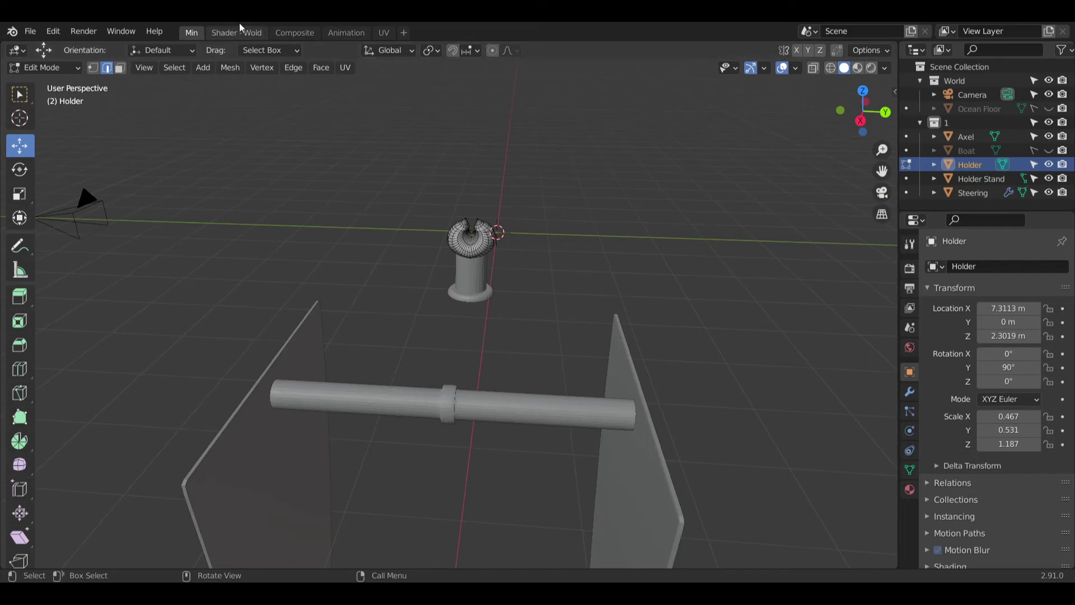
Step: Finish editing the Holder's mesh and return to Object Mode
left_click(42, 67)
left_click(53, 82)
middle_click_drag(309, 228, 196, 196)
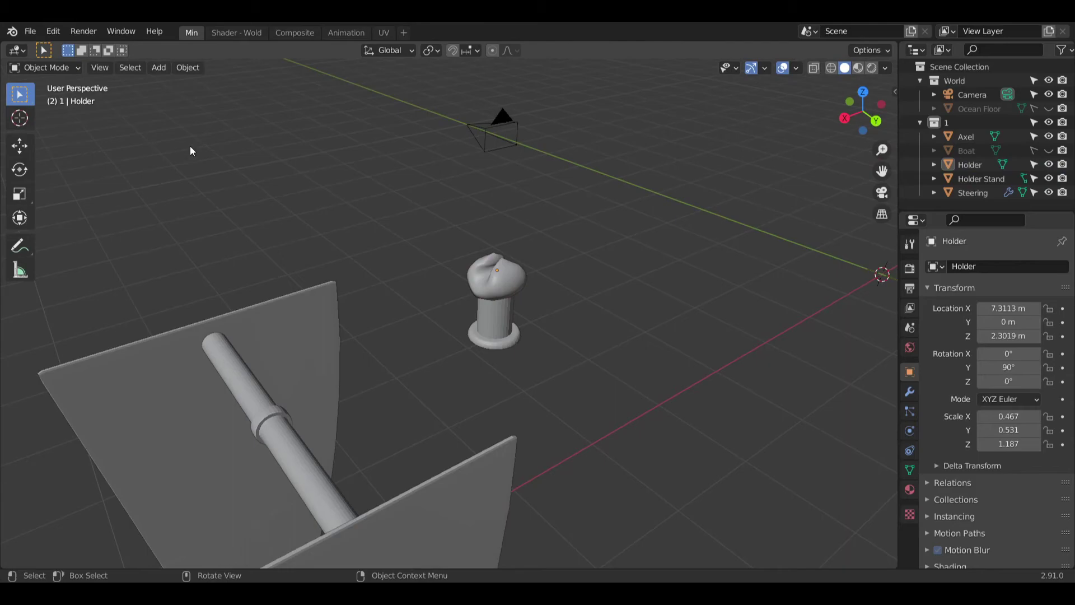
Step: Add a mesh cylinder and move it to X 5.9685 m and Z 2.2061 m, beside the Holder
left_click(160, 68)
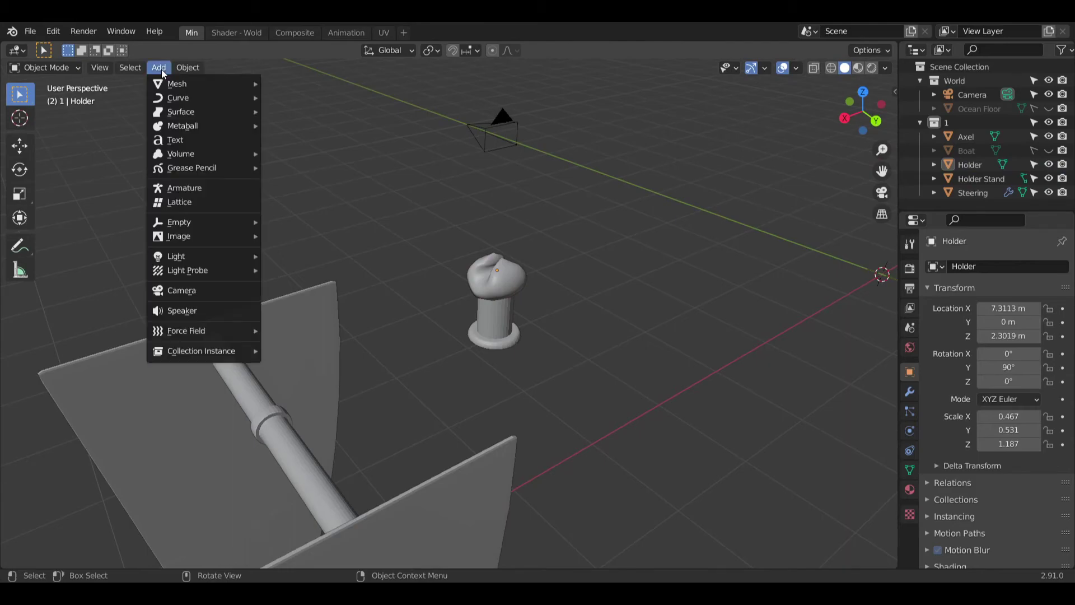
mouse_move(181, 88)
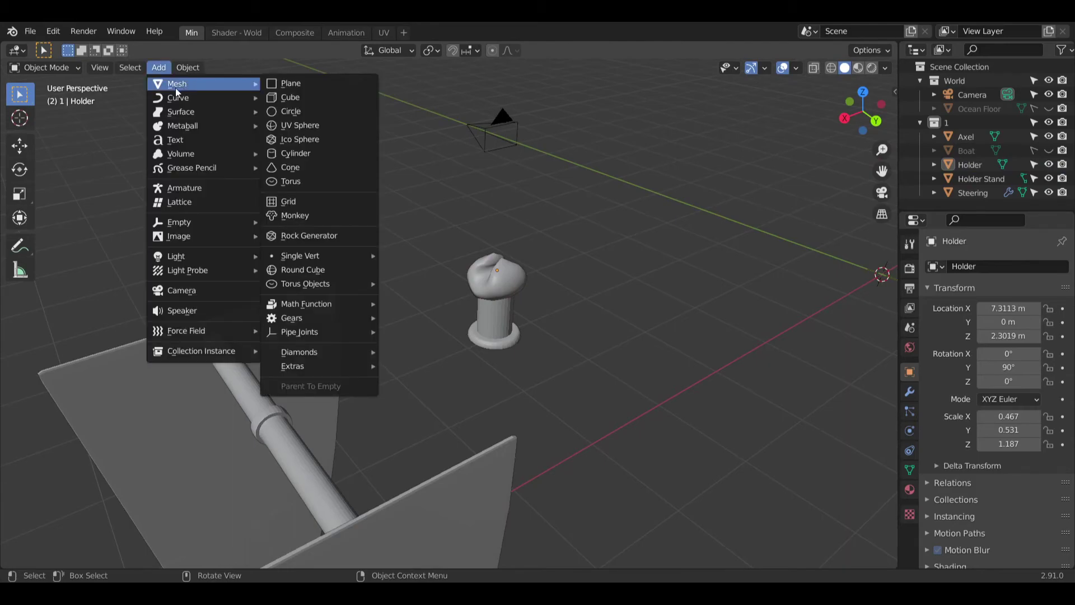
left_click(309, 156)
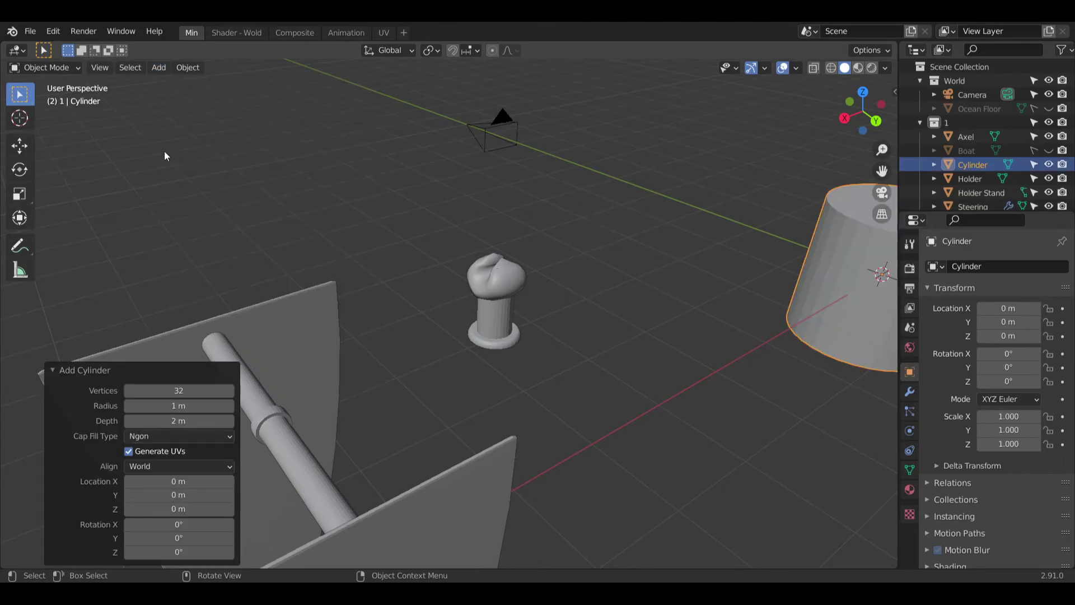
left_click(19, 145)
middle_click_drag(608, 189, 584, 257)
key("KP_Decimal")
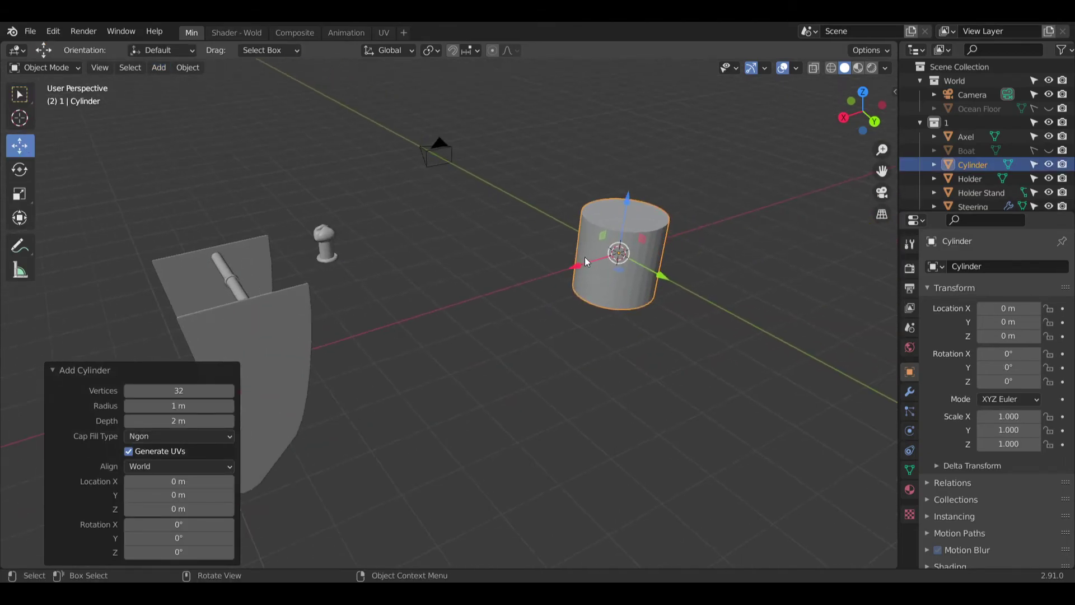
left_click_drag(583, 261, 374, 103)
middle_click_drag(374, 103, 531, 149, "shift")
Step: Scale the cylinder to 0.109 in X and Y and 2.615 in Z to form a thin upright rod
left_click(17, 194)
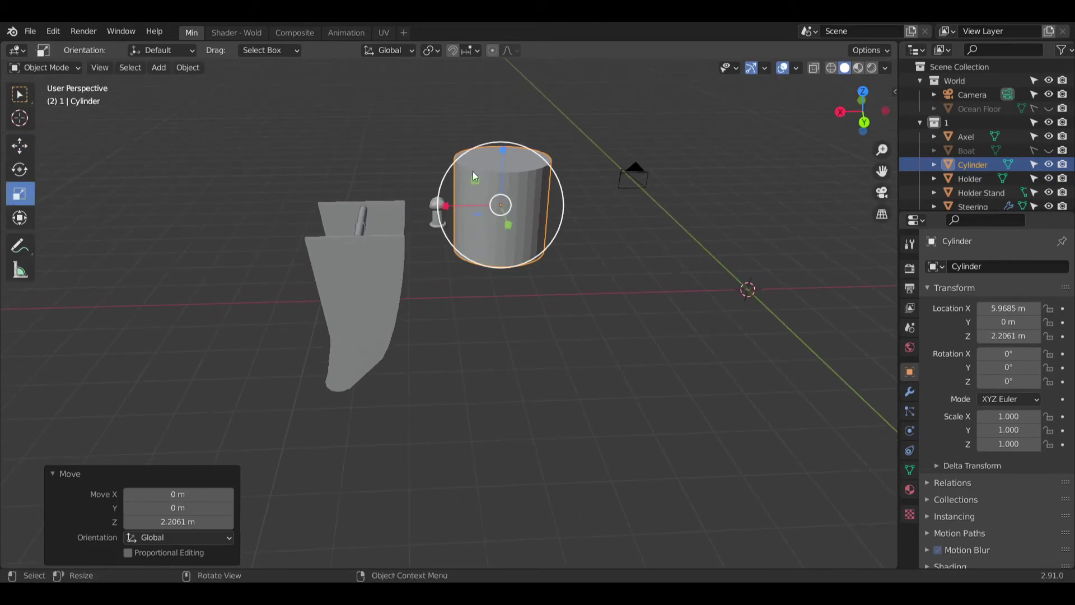
middle_click_drag(463, 173, 478, 234)
left_click_drag(451, 176, 470, 183)
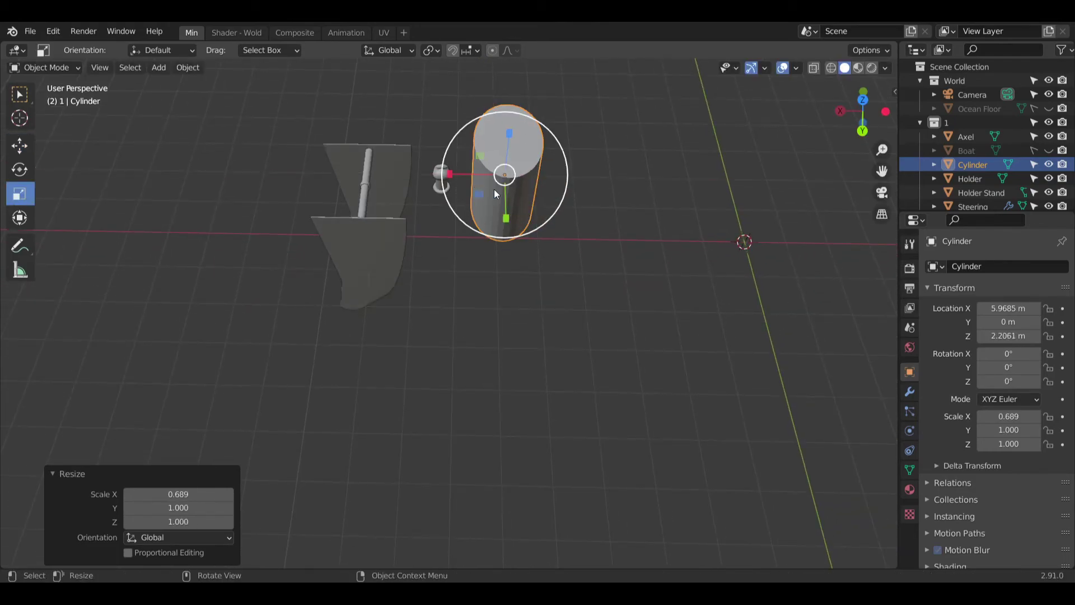
key("ctrl+z")
middle_click_drag(486, 190, 481, 193)
left_click_drag(481, 193, 498, 166)
middle_click_drag(517, 150, 479, 188)
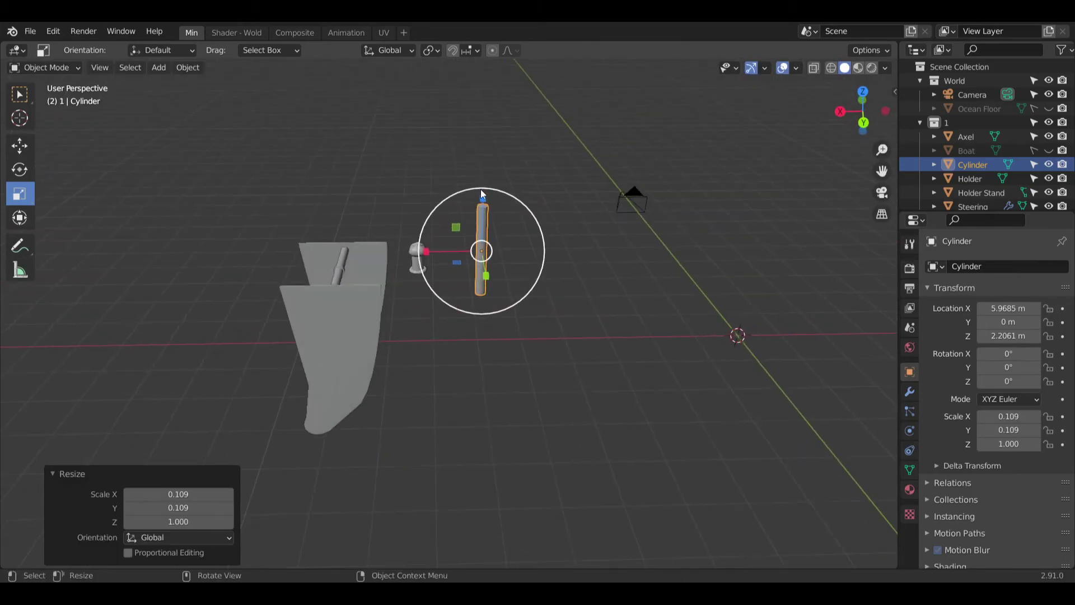
left_click_drag(480, 188, 485, 171)
left_click_drag(500, 115, 500, 115)
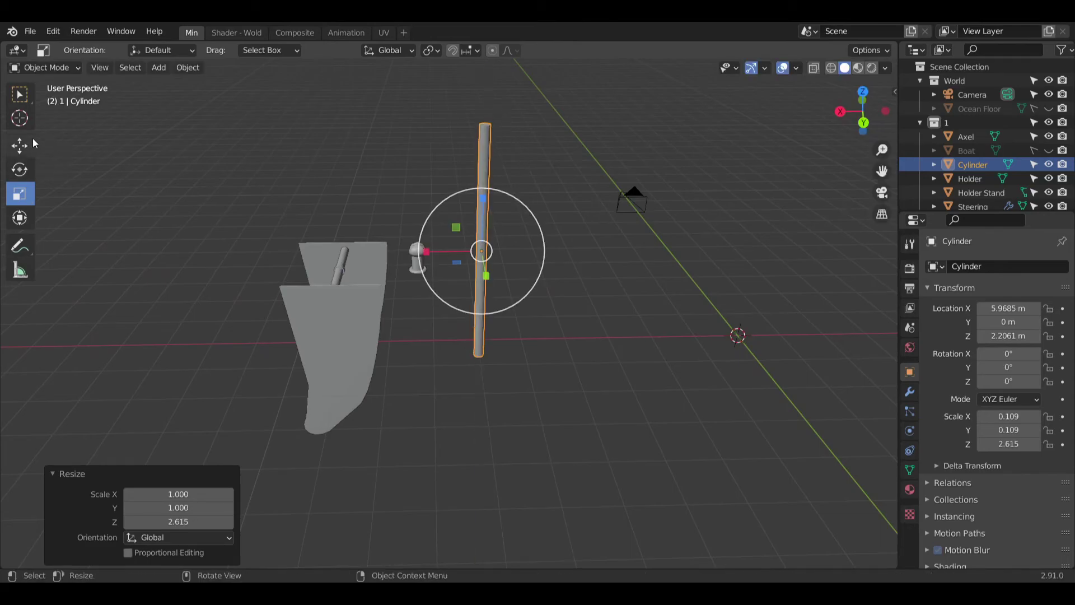
Step: Rotate the rod -80.1° about the Y axis and shift it toward the axle
left_click(19, 169)
left_click_drag(529, 223, 563, 356)
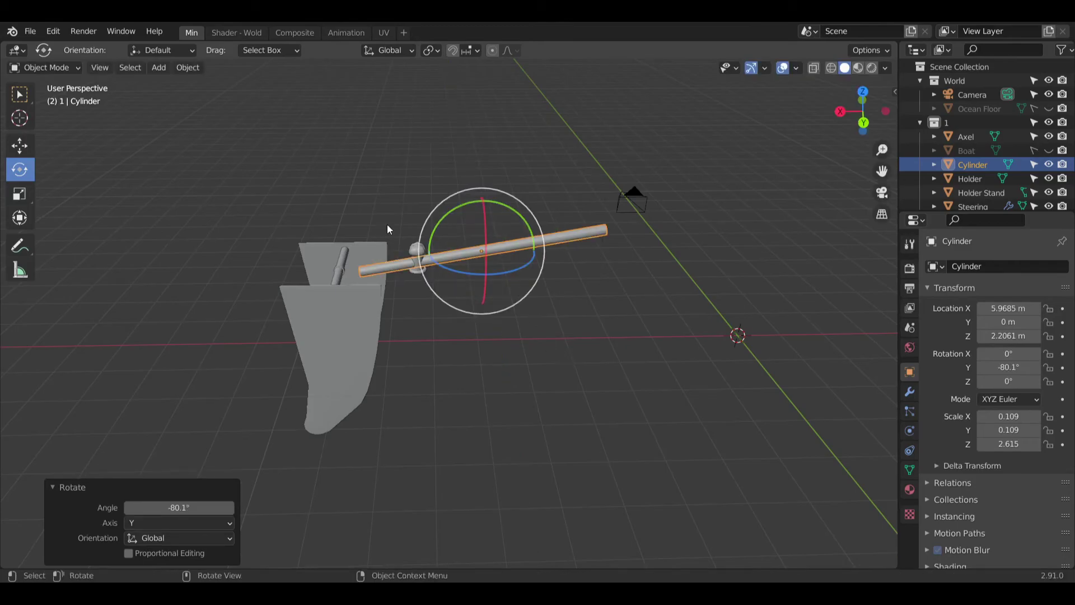
scroll(412, 246, "up", 3)
middle_click_drag(442, 264, 506, 295)
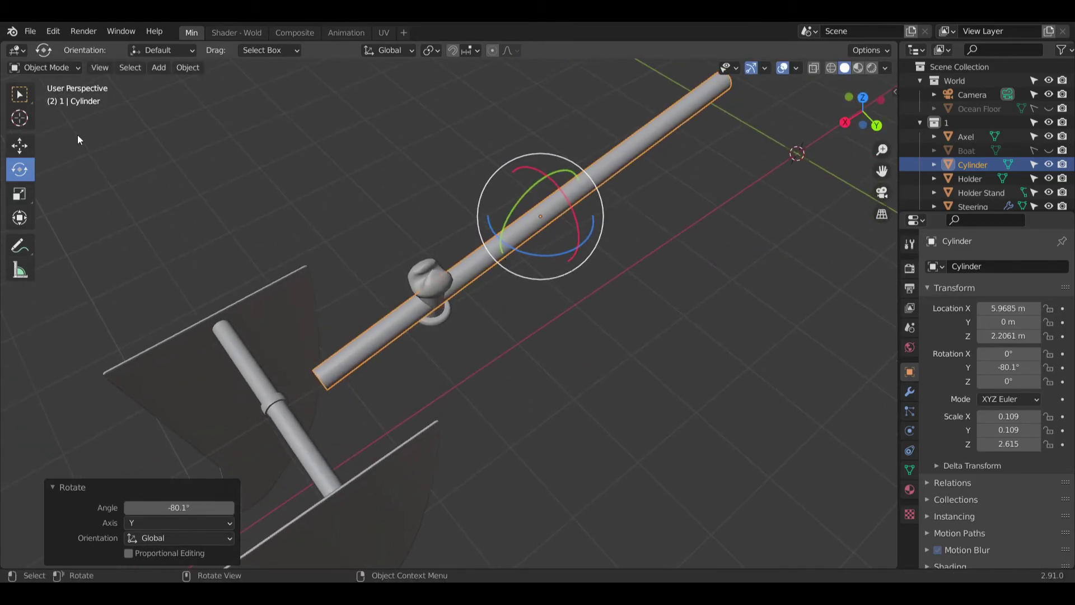
left_click(20, 146)
left_click_drag(499, 240, 467, 258)
mouse_move(468, 258)
middle_mouse_down()
mouse_move(261, 391)
mouse_move(321, 315)
mouse_move(320, 259)
mouse_move(396, 300)
mouse_move(389, 259)
mouse_move(353, 210)
mouse_move(446, 212)
mouse_move(458, 250)
middle_mouse_up()
Step: Undo the cylinder's latest move, rotation and scaling
left_click(26, 195)
key("ctrl+z")
key("ctrl+z")
key("alt+s")
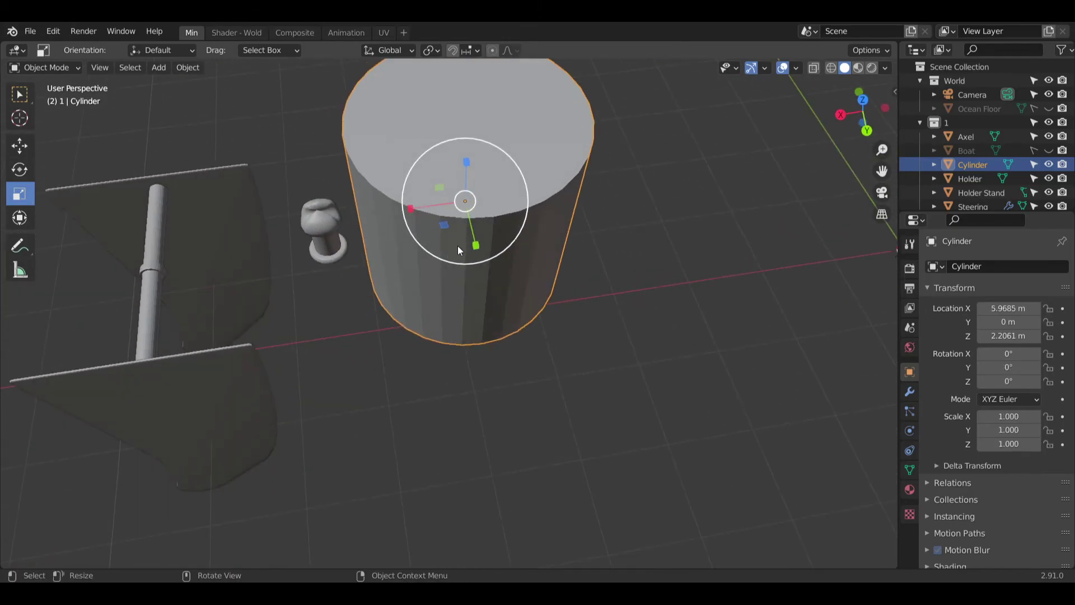
Step: Move the cylinder to X 9.0816 m and raise it 0.77832 m, directly above the axle
left_click_drag(411, 209, 308, 170)
middle_click_drag(307, 170, 451, 176)
left_click_drag(451, 176, 450, 110)
middle_click_drag(482, 308, 482, 378)
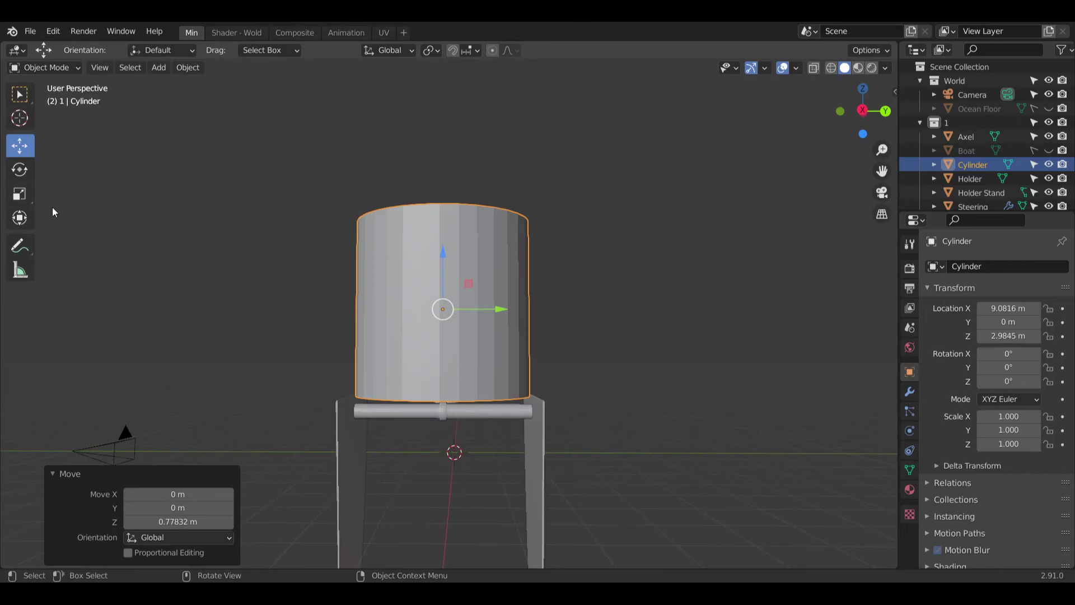
Step: Scale the cylinder down to 0.040 in X and Y, leaving its height unscaled
middle_click_drag(293, 246, 336, 432)
middle_click_drag(473, 197, 465, 140)
key("s")
key("shift+z")
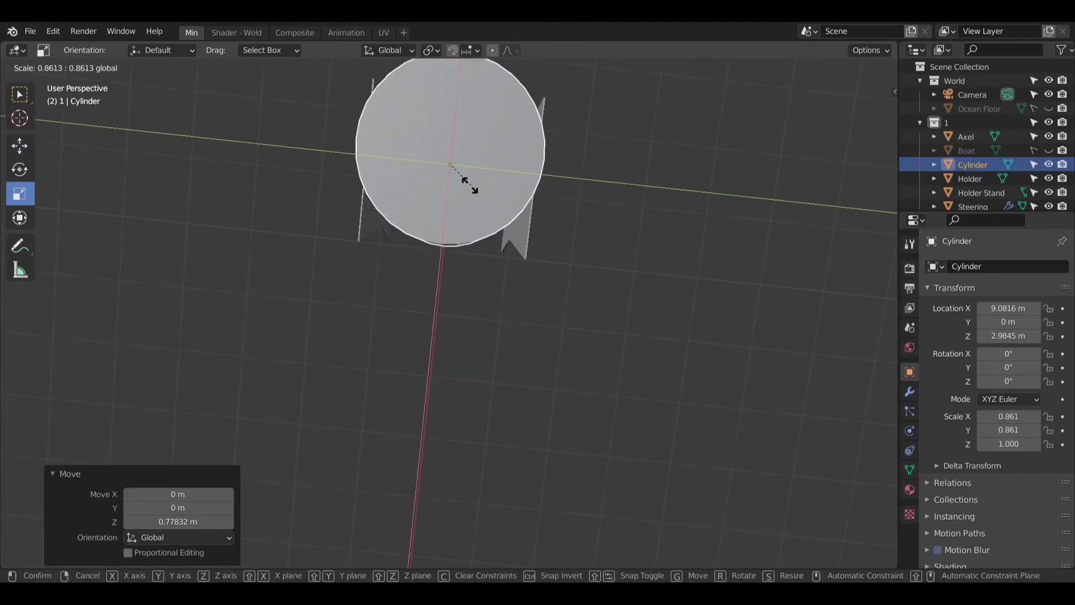
left_click(447, 177)
middle_click_drag(446, 177, 389, 245)
key("s")
key("shift+z")
left_click(446, 159)
scroll(419, 303, "up", 4)
middle_click_drag(419, 304, 357, 202)
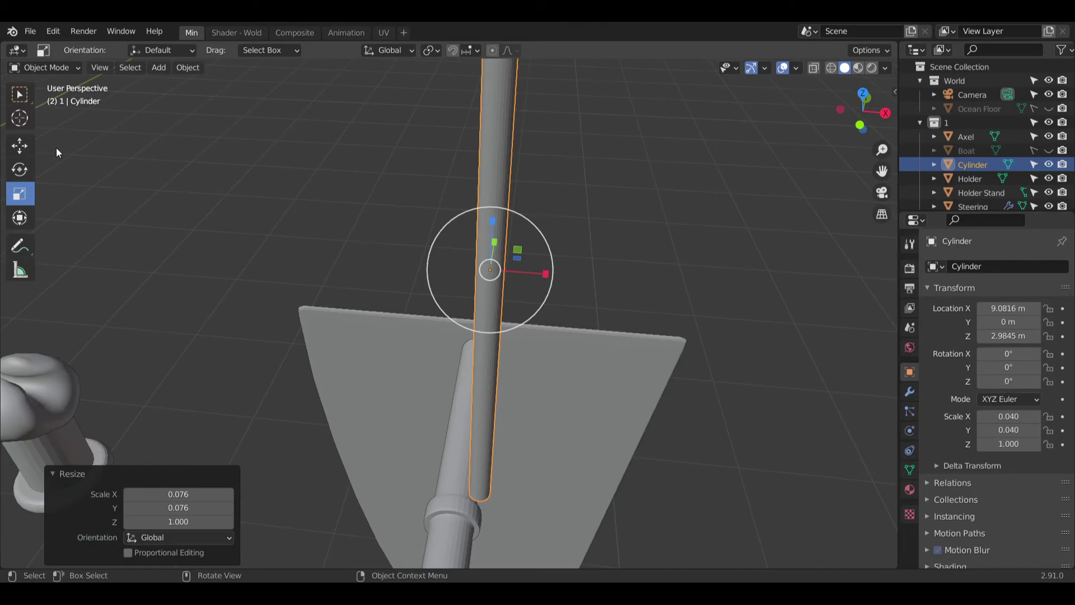
Step: Lower the rod 0.097965 m and move it -0.11002 m along X toward the axle's middle collar
left_click_drag(491, 219, 486, 251)
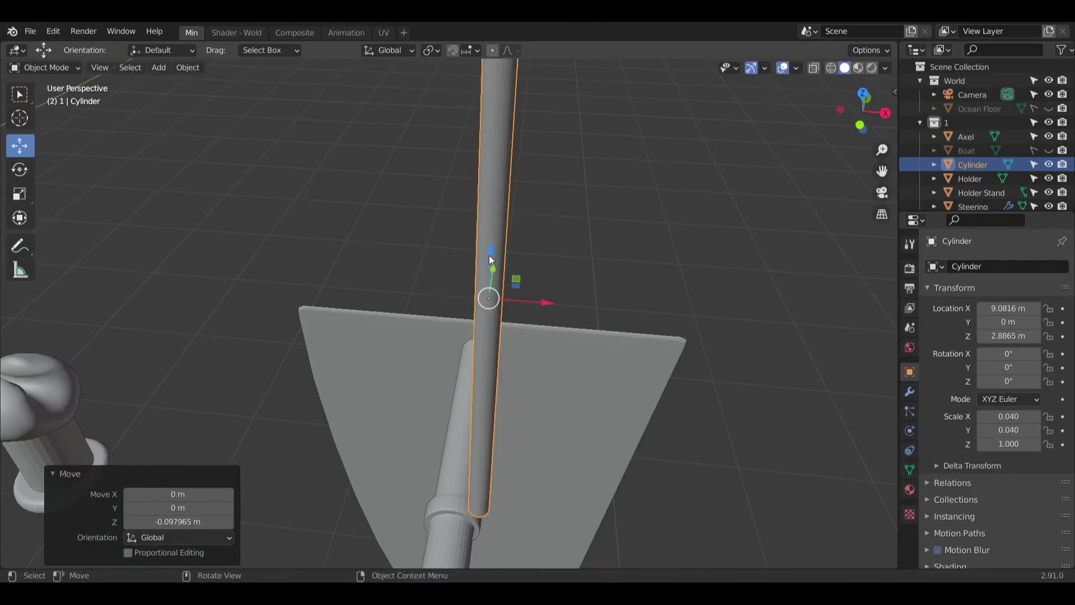
left_click_drag(546, 303, 505, 315)
scroll(502, 403, "up", 5)
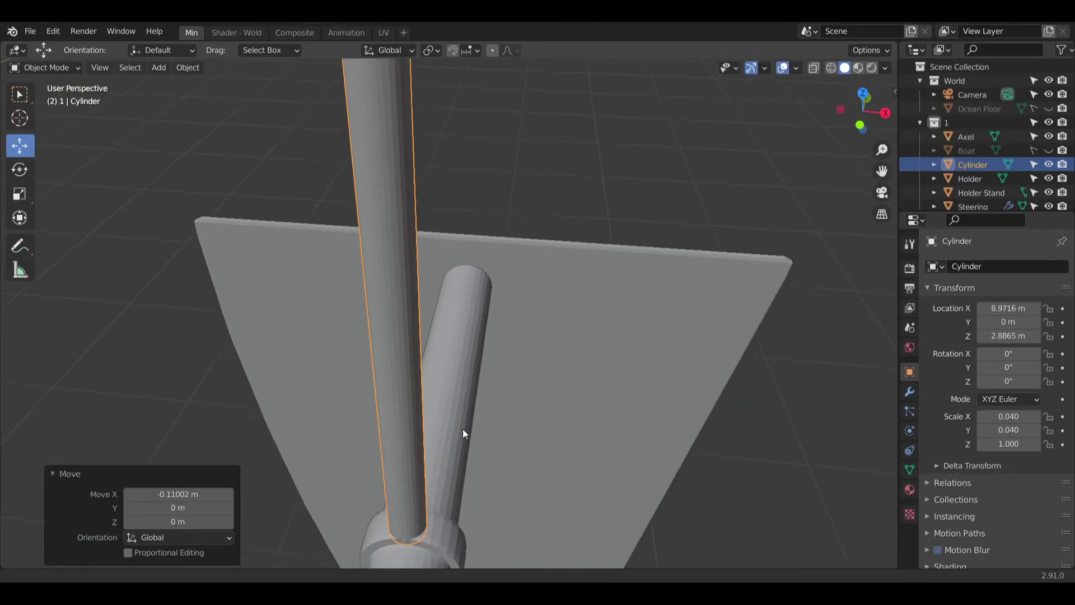
middle_click_drag(385, 331, 61, 169)
scroll(360, 367, "down", 4)
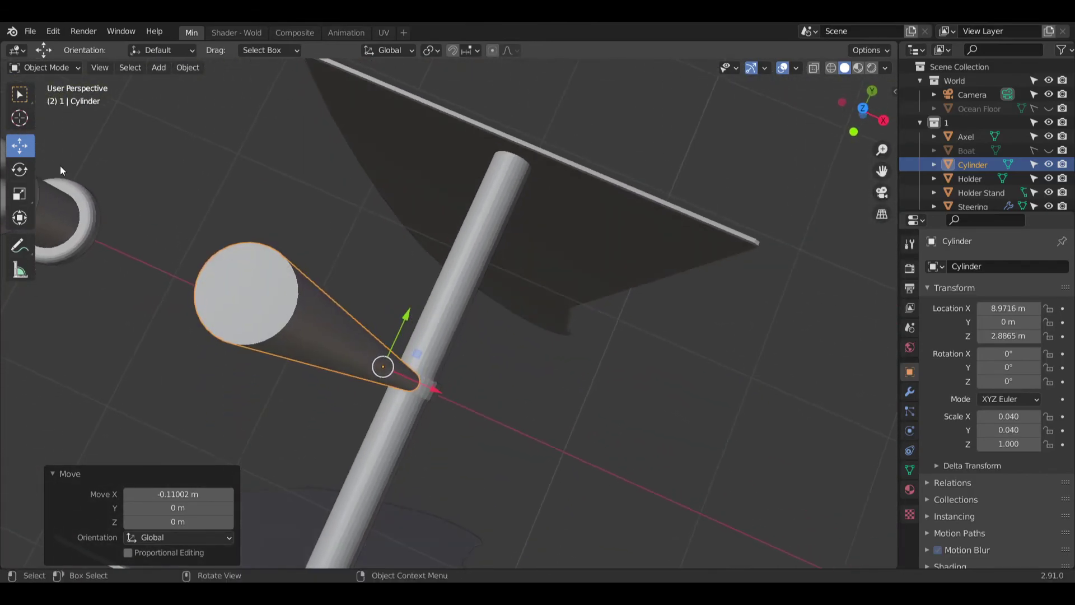
Step: Slim the rod by a factor of 0.645 in X and Y
middle_click_drag(341, 333, 459, 341)
left_click_drag(450, 337, 441, 343)
middle_click_drag(441, 343, 446, 372)
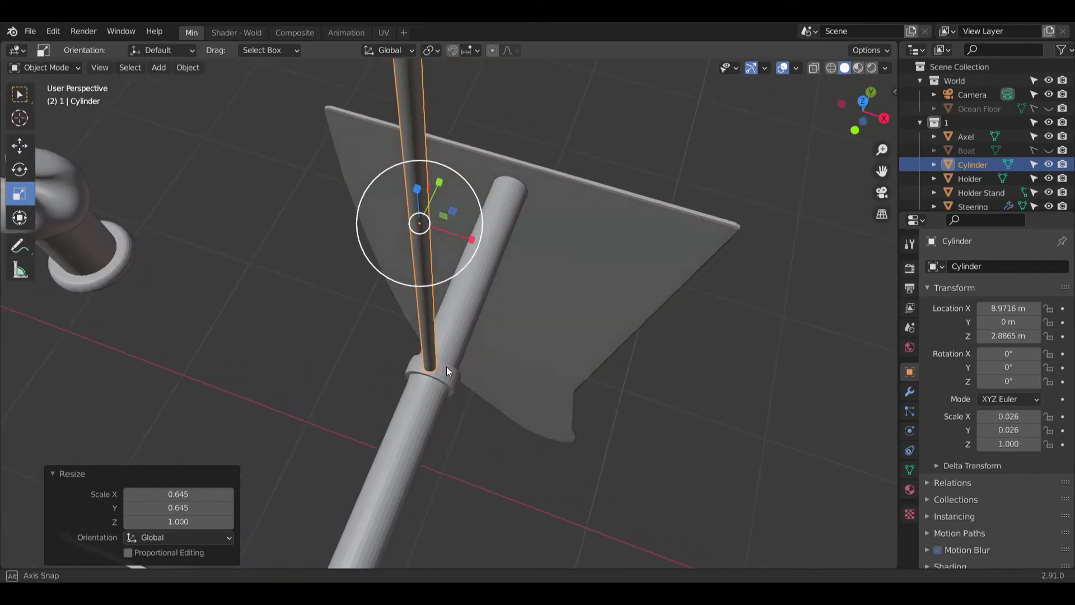
scroll(442, 376, "up", 6)
middle_click_drag(509, 317, 505, 279)
scroll(505, 279, "down", 8)
middle_click_drag(424, 247, 502, 346)
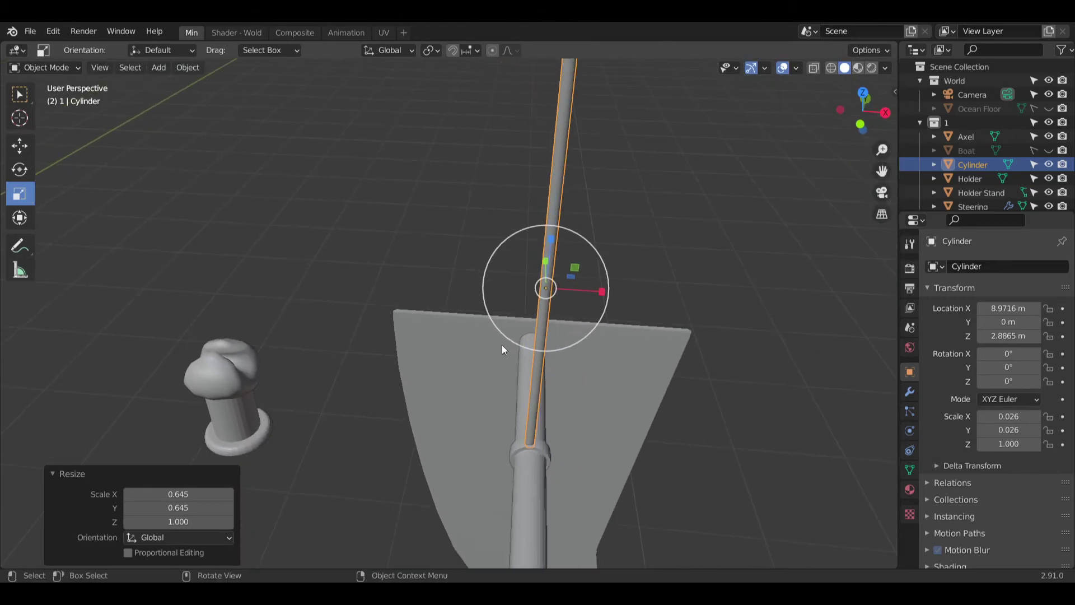
Step: Try tilting the rod about the Y axis and moving it toward the Holder, and undo these changes
left_click(19, 147)
left_click(20, 177)
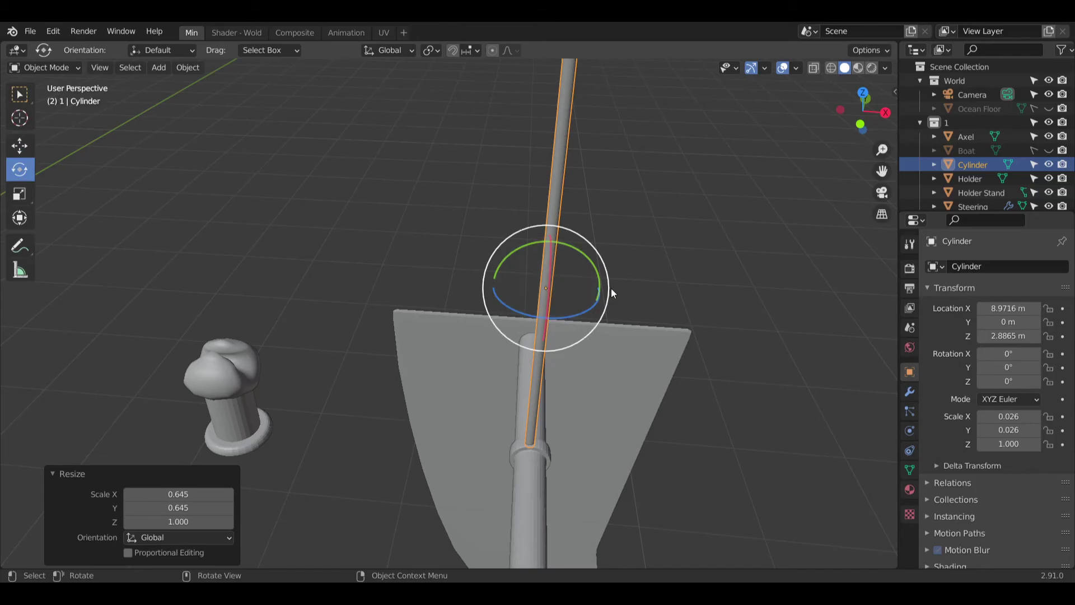
left_click_drag(598, 279, 549, 259)
left_click(18, 147)
left_click_drag(604, 292, 374, 319)
left_click_drag(323, 224, 350, 327)
middle_click_drag(350, 327, 388, 298)
key("ctrl+z")
key("ctrl+z")
key("ctrl+z")
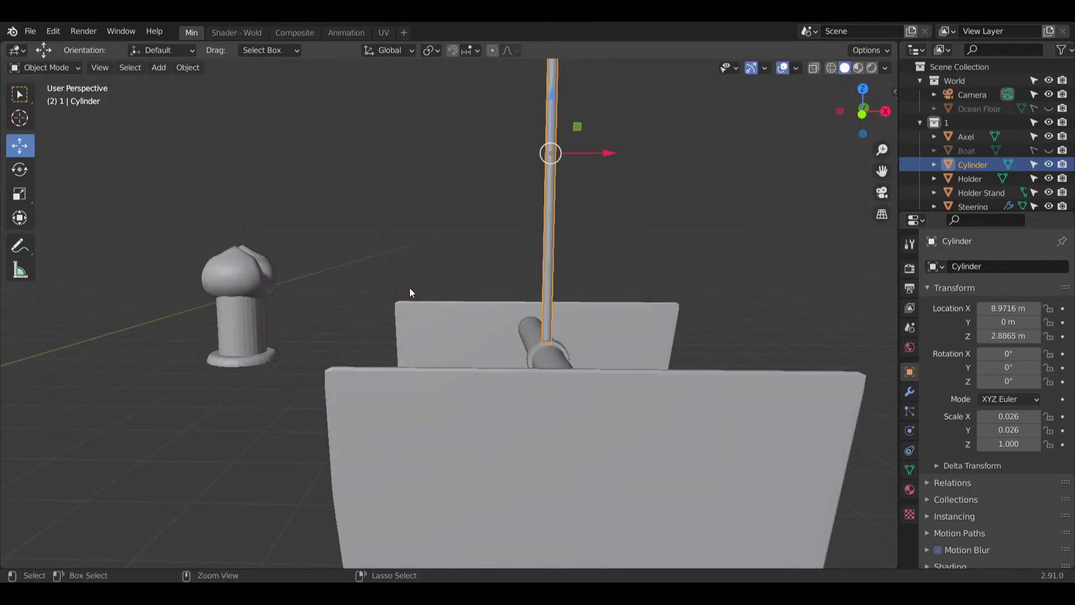
Step: Lengthen the rod to 2.175 in Z and tilt it -78.9° about the Y axis
middle_click_drag(557, 196, 173, 266)
left_click(20, 194)
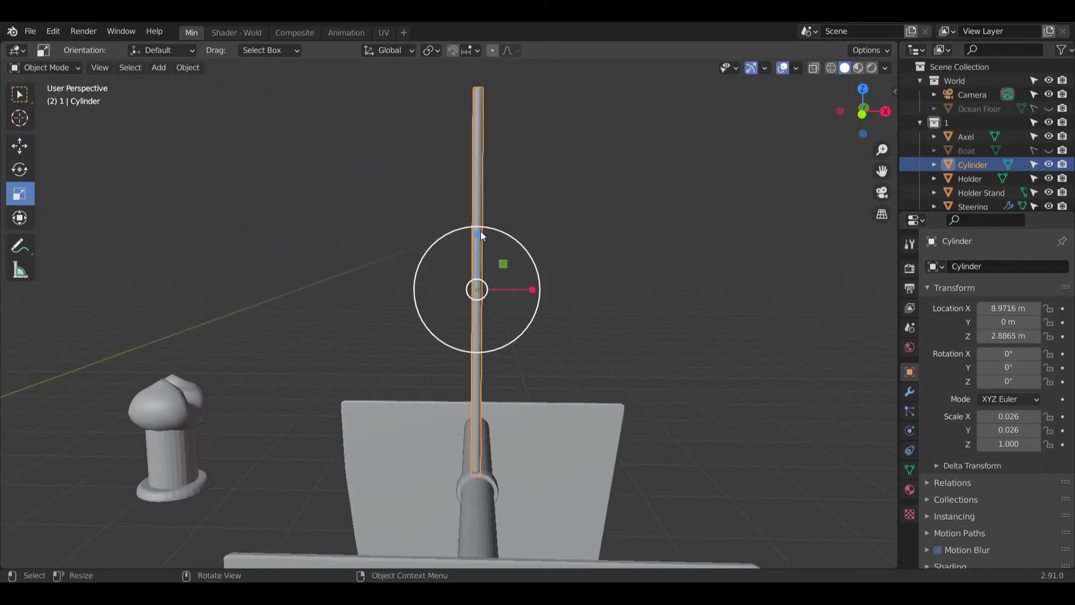
left_click_drag(477, 233, 476, 167)
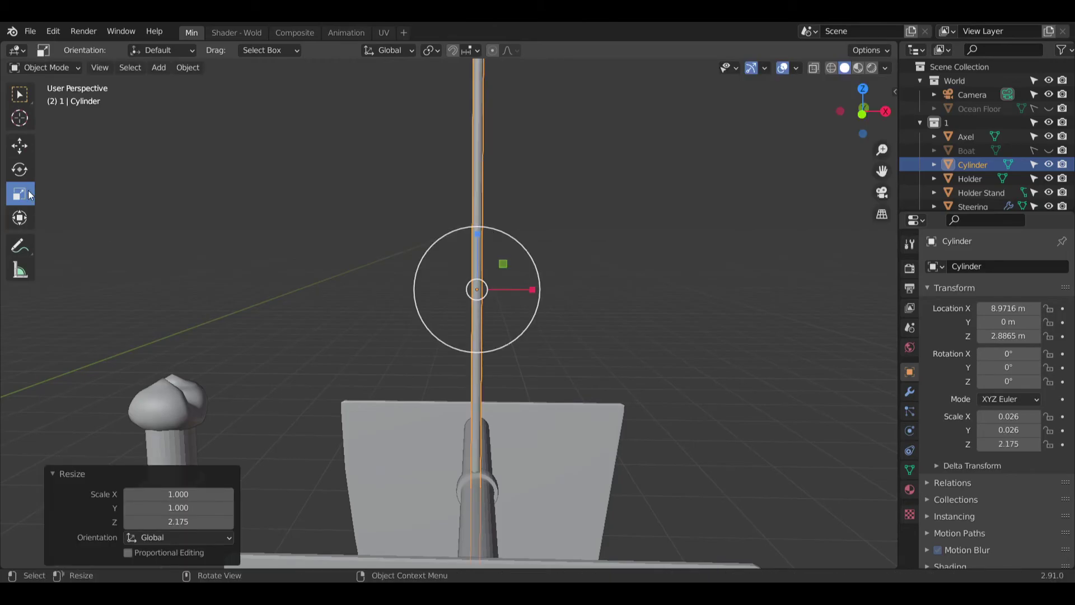
left_click(19, 169)
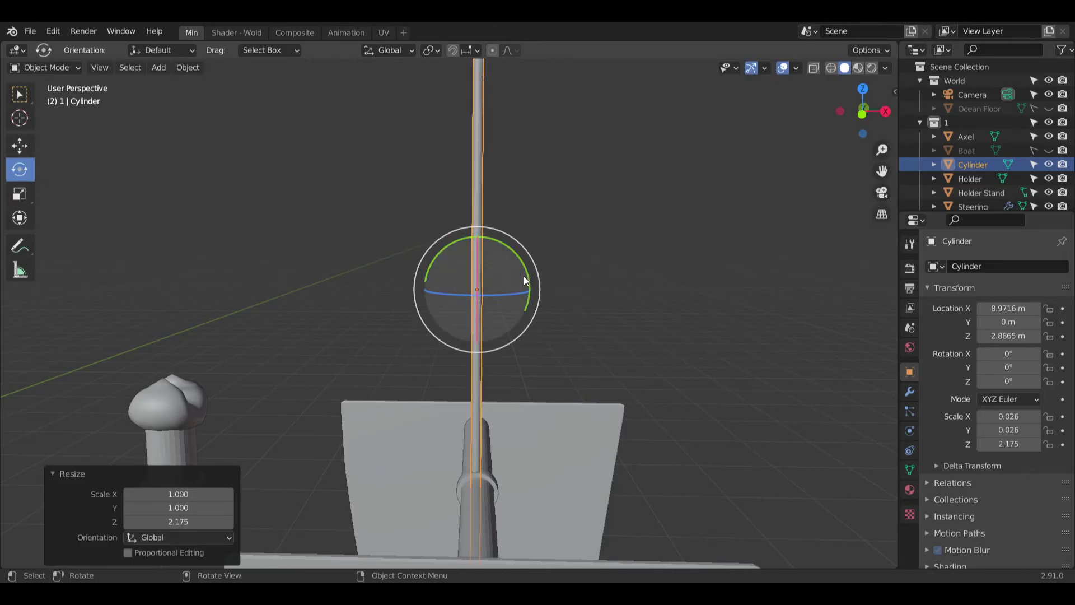
left_click_drag(526, 277, 478, 248)
Step: Move the tilted rod to X 6.7587 m and Z 2.302 m, running through the Holder to the axle's collar
left_click(14, 147)
middle_click_drag(538, 269, 508, 226, "shift")
left_click_drag(508, 226, 159, 294)
middle_click_drag(160, 293, 468, 285, "shift")
scroll(412, 288, "down", 3)
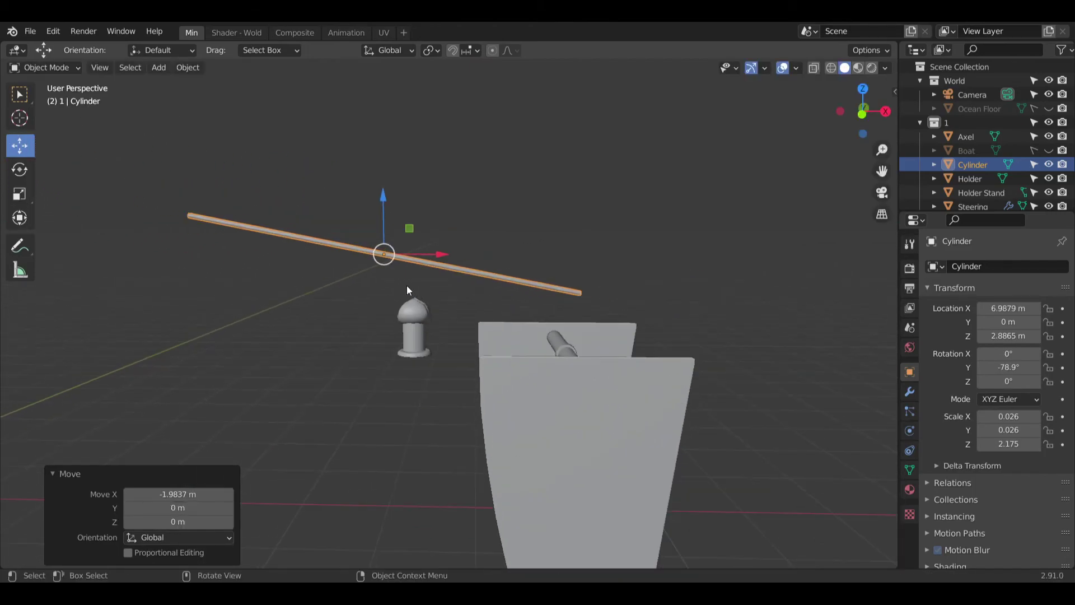
left_click_drag(383, 203, 429, 308)
scroll(547, 355, "up", 5)
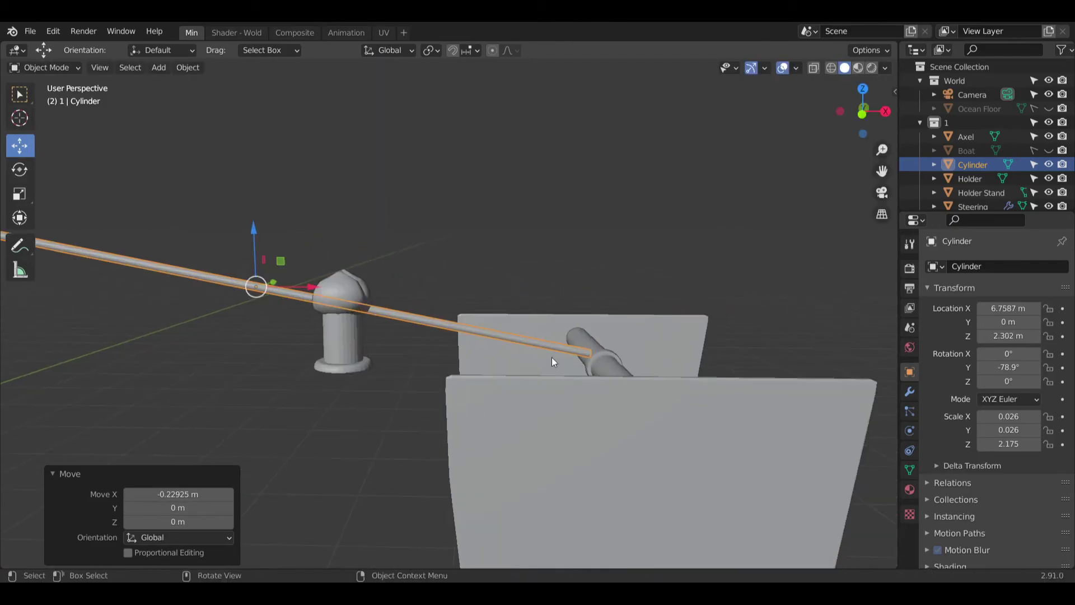
middle_click_drag(588, 358, 523, 354)
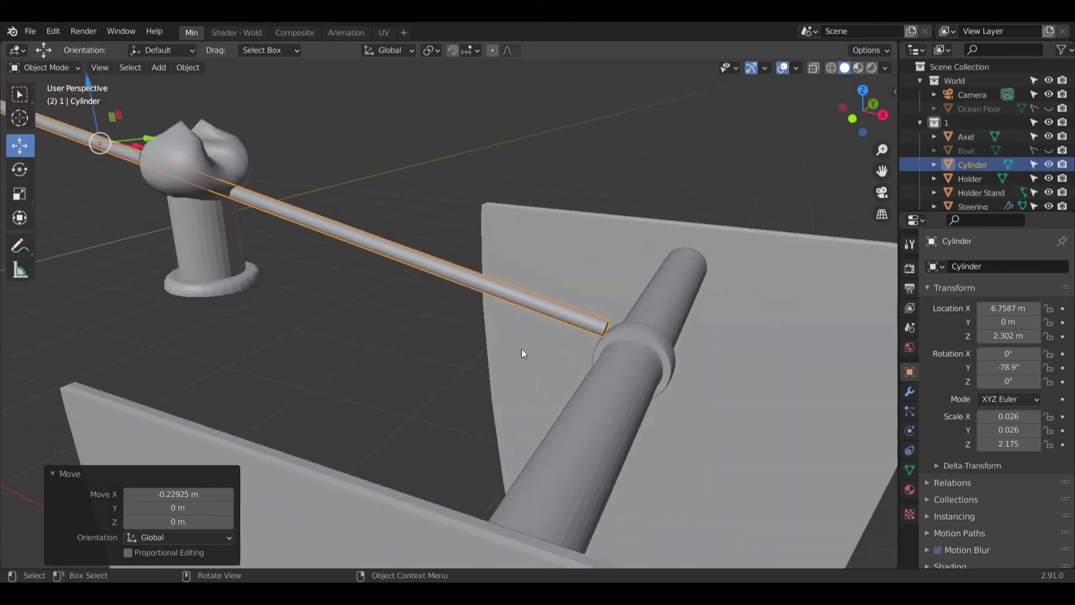
Step: Rotate the rod 2.5° about the Y axis and raise it 0.11276 m
left_click(19, 169)
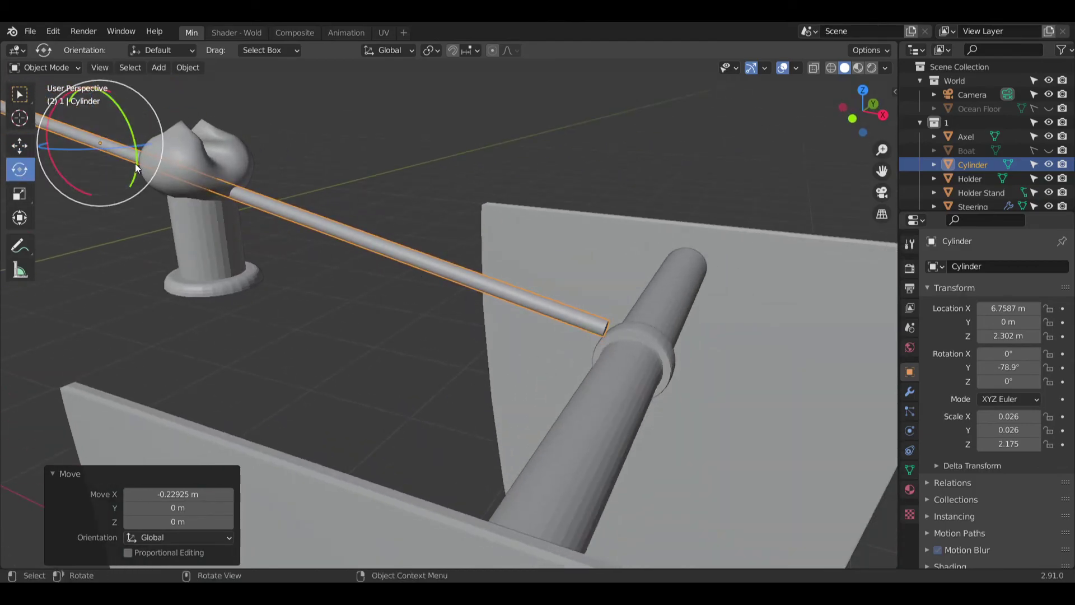
left_click_drag(136, 164, 135, 167)
middle_click_drag(224, 190, 414, 213)
left_click(19, 145)
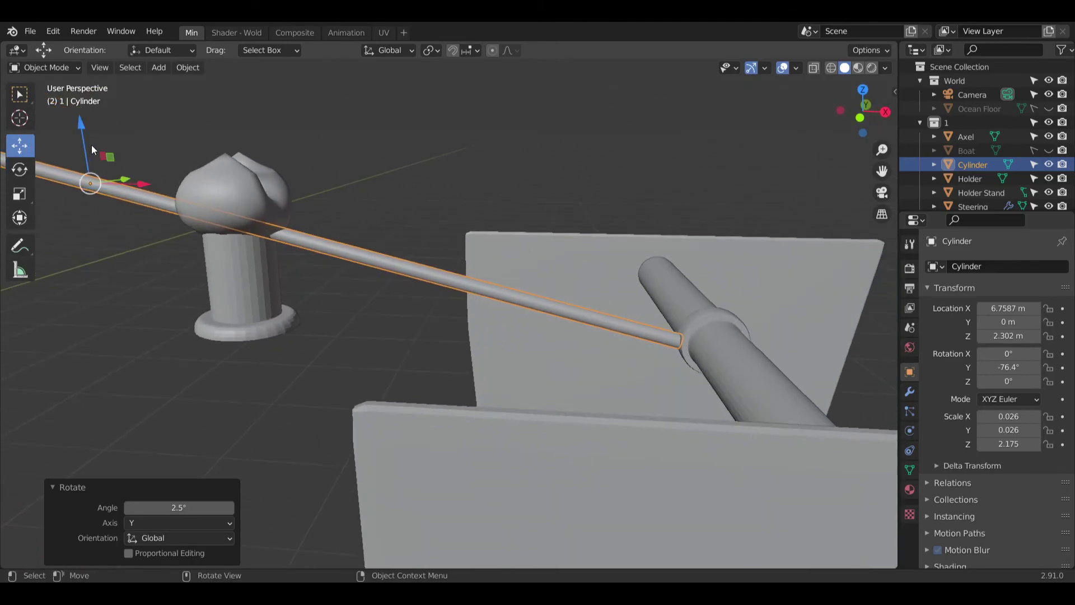
left_click_drag(82, 124, 94, 87)
Step: Tilt the rod to -72.9° about Y and move it to X 6.8144 m, Z 2.4876 m, against the axle's collar
left_click(21, 169)
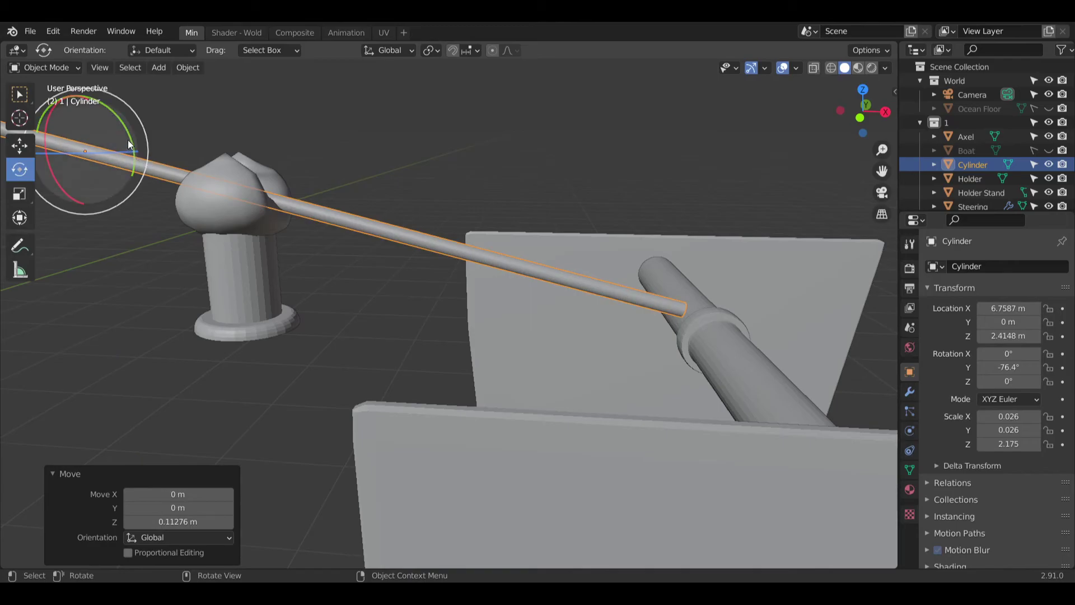
left_click_drag(129, 141, 149, 156)
left_click(27, 148)
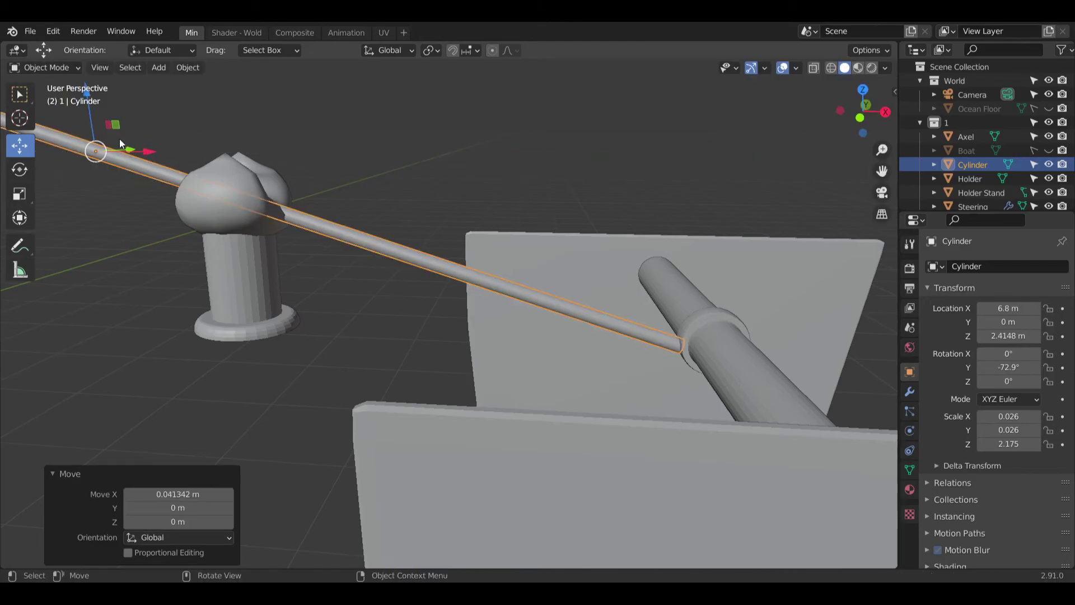
left_click_drag(93, 123, 148, 132)
Step: Check the rod's fit in the Holder and make the hidden Boat visible around the assembly
middle_click_drag(365, 247, 456, 233)
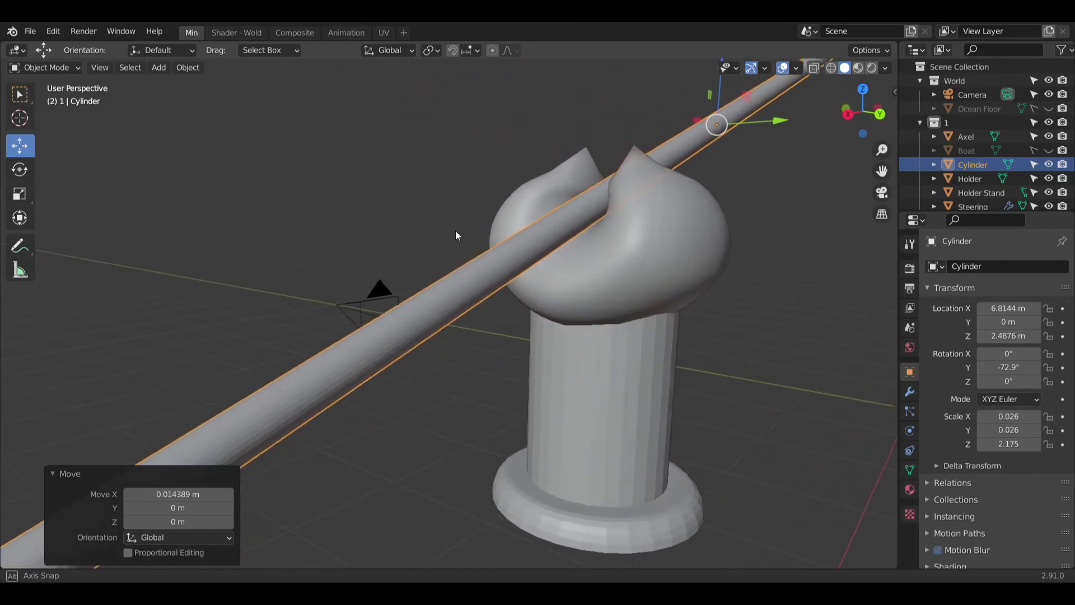
scroll(463, 255, "down", 3)
scroll(462, 255, "down", 3)
middle_click_drag(580, 277, 413, 300)
scroll(437, 288, "up", 4)
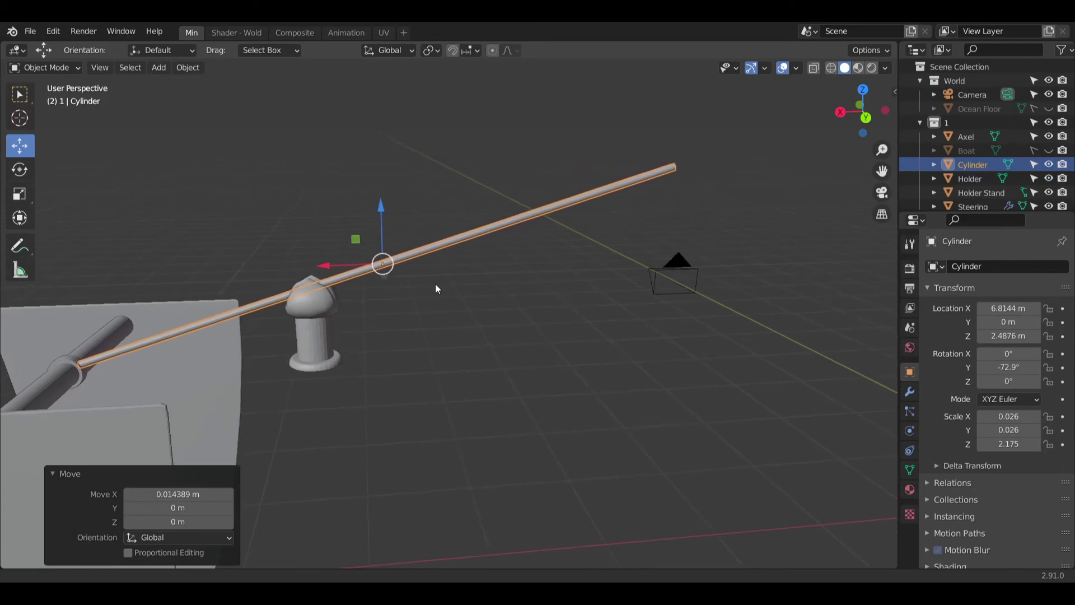
scroll(369, 250, "down", 5)
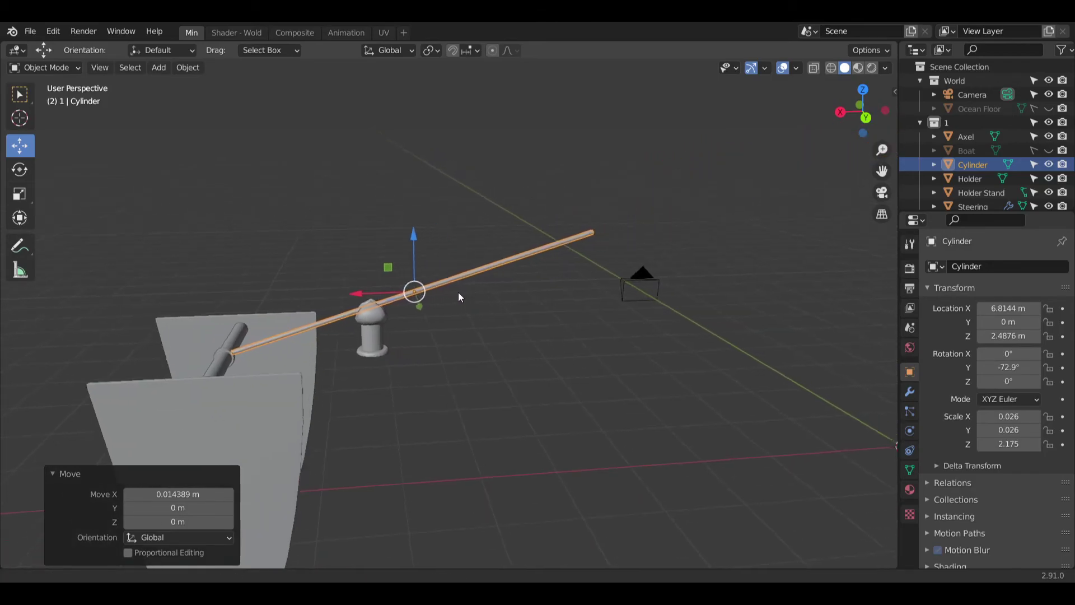
left_click(1049, 150)
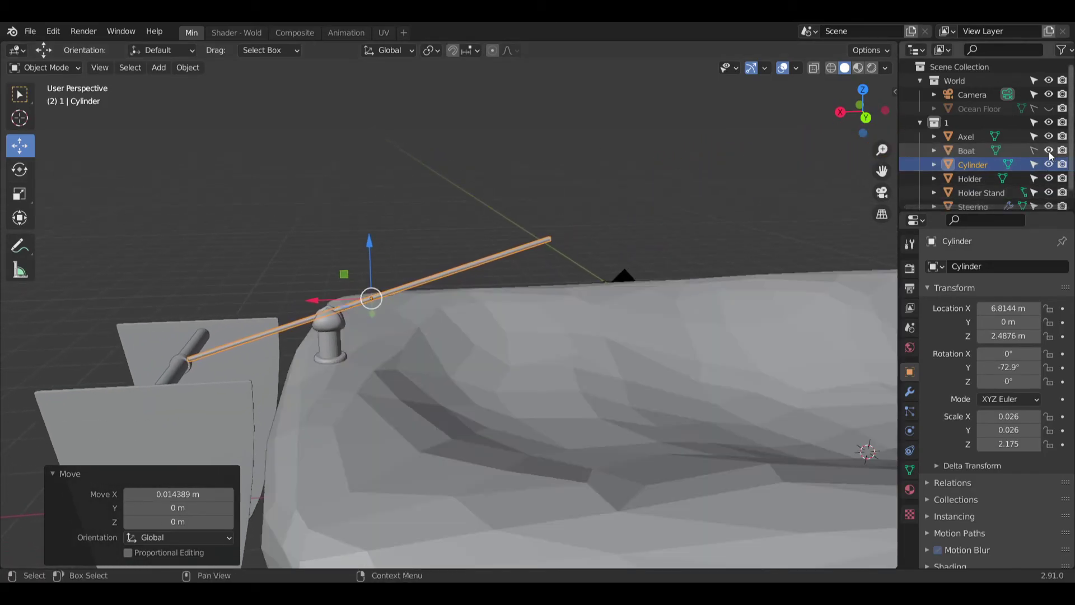
Step: Add one loop cut around the rod beyond the Holder with a slide factor of -0.309
scroll(671, 336, "down", 6)
middle_click_drag(671, 336, 362, 310, "shift")
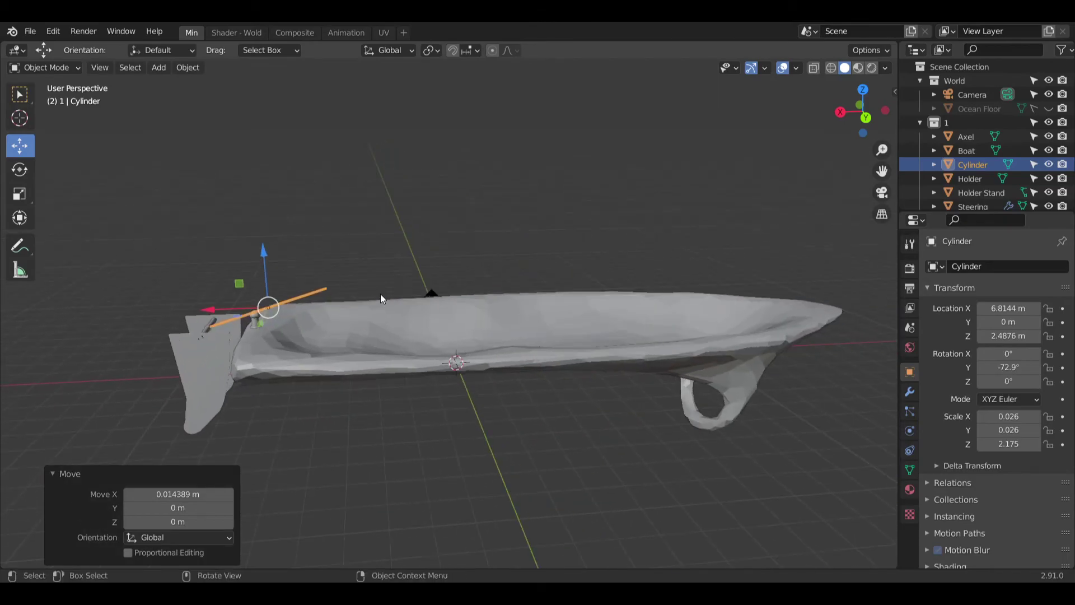
scroll(350, 321, "up", 6)
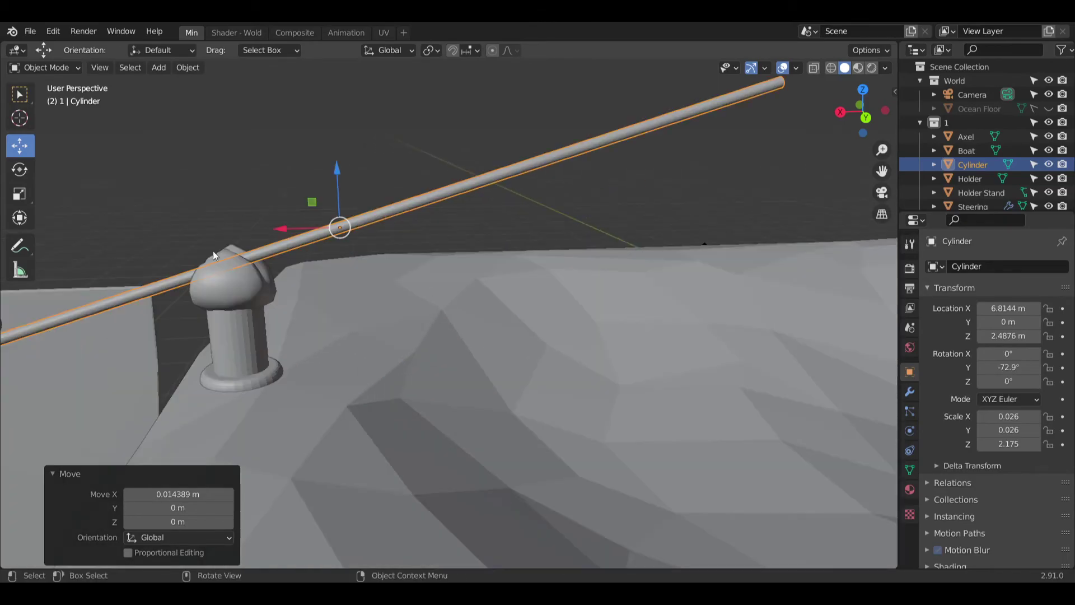
left_click(51, 68)
left_click(33, 97)
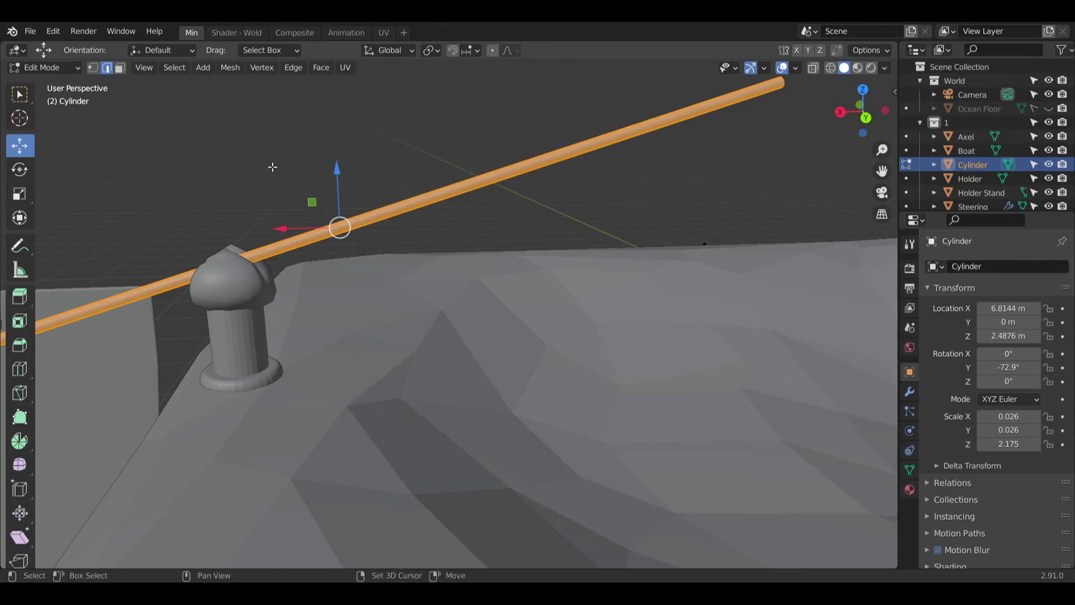
middle_click_drag(179, 125, 145, 265, "shift")
left_click(23, 369)
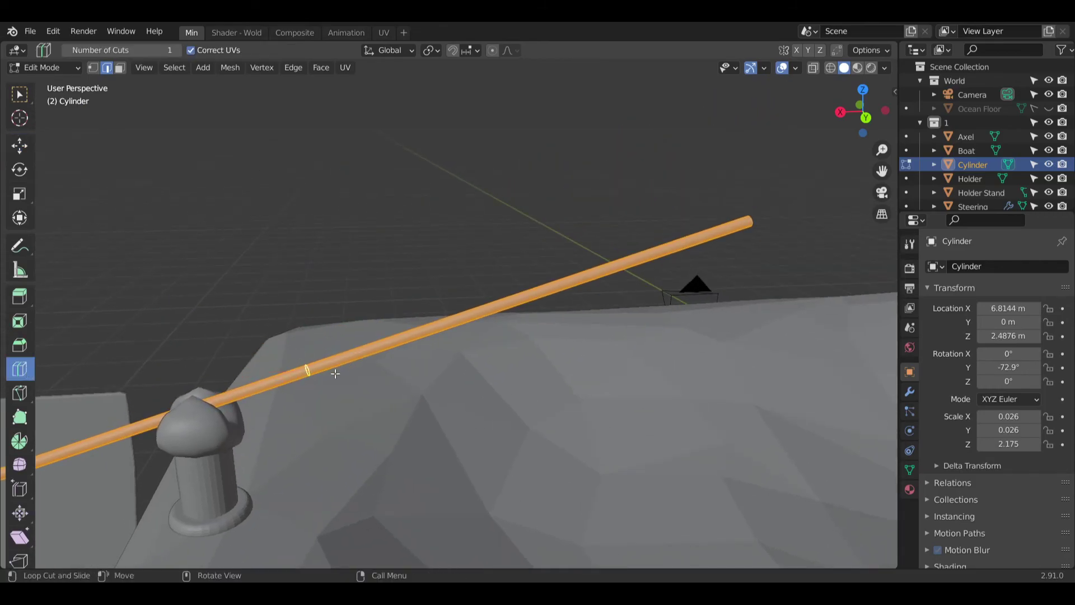
left_click_drag(325, 373, 430, 358)
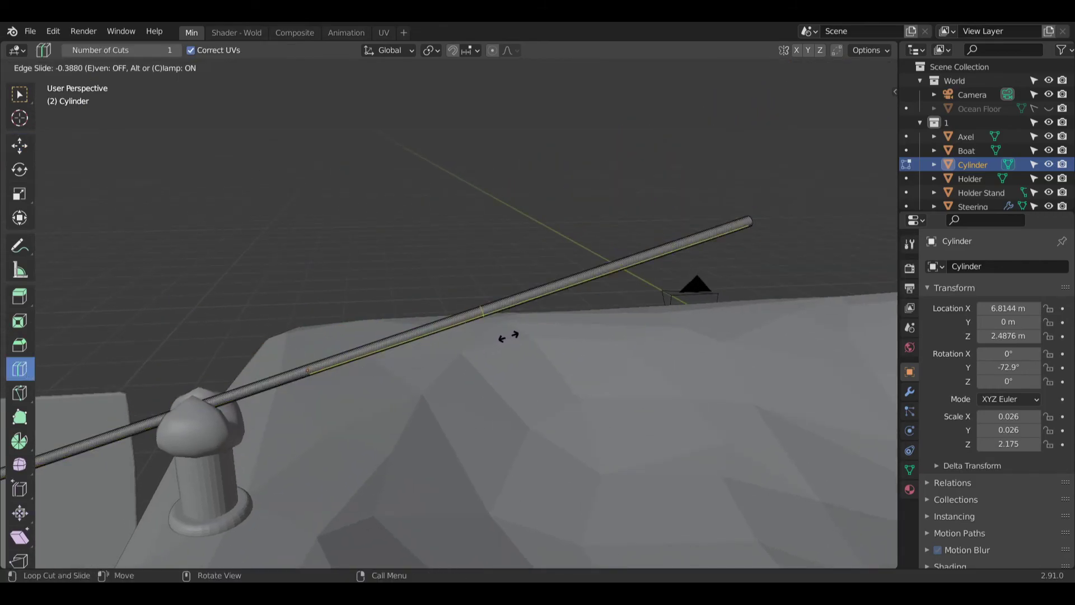
left_click_drag(475, 356, 475, 356)
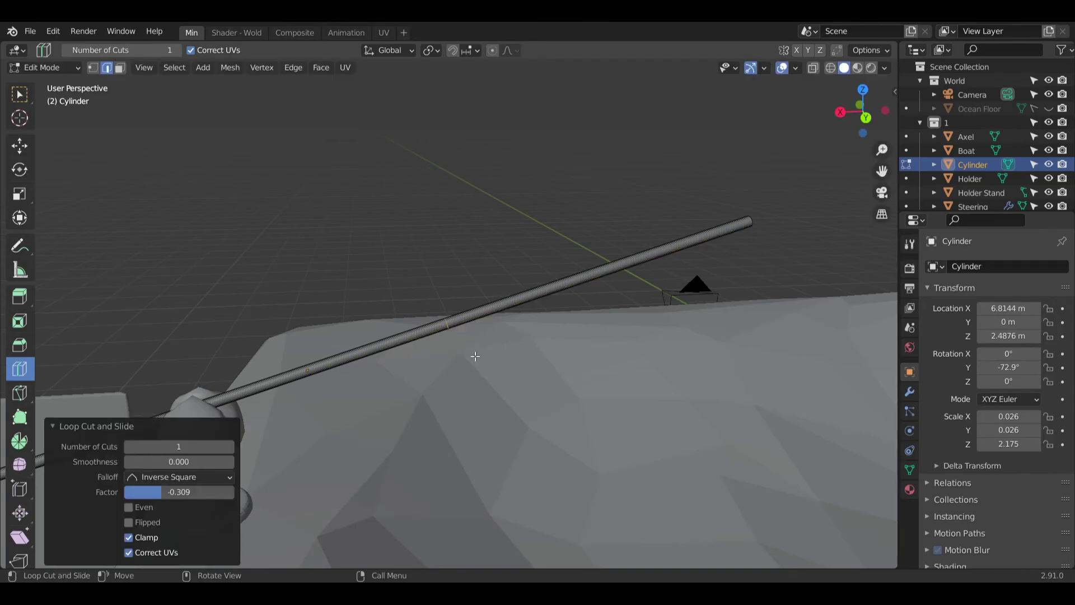
left_click(19, 94)
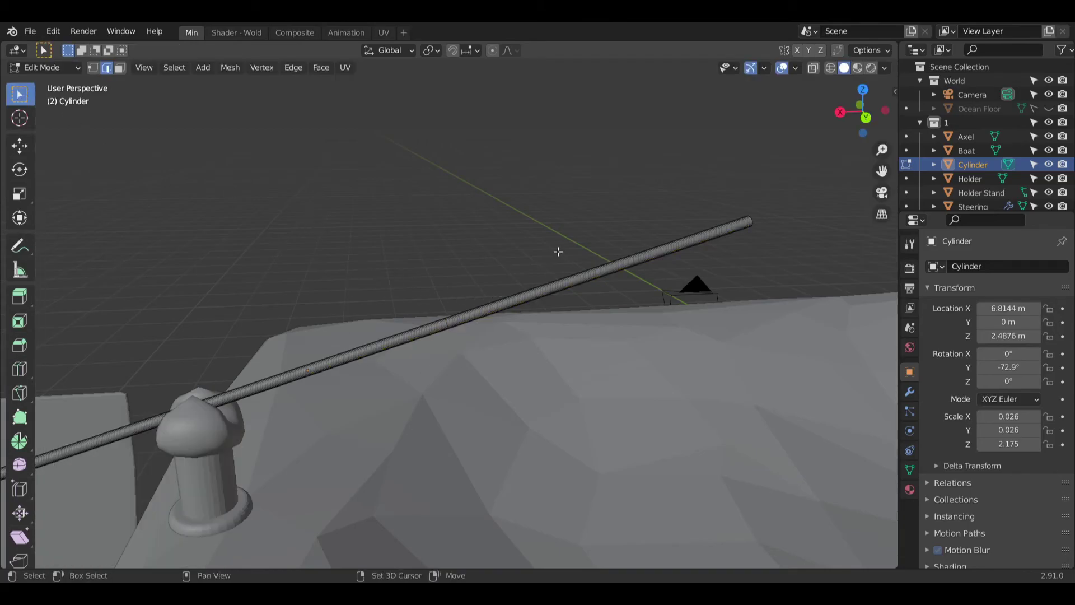
Step: Hide the Boat and set up wireframe shading with face selection for editing the rod
scroll(560, 252, "up", 3)
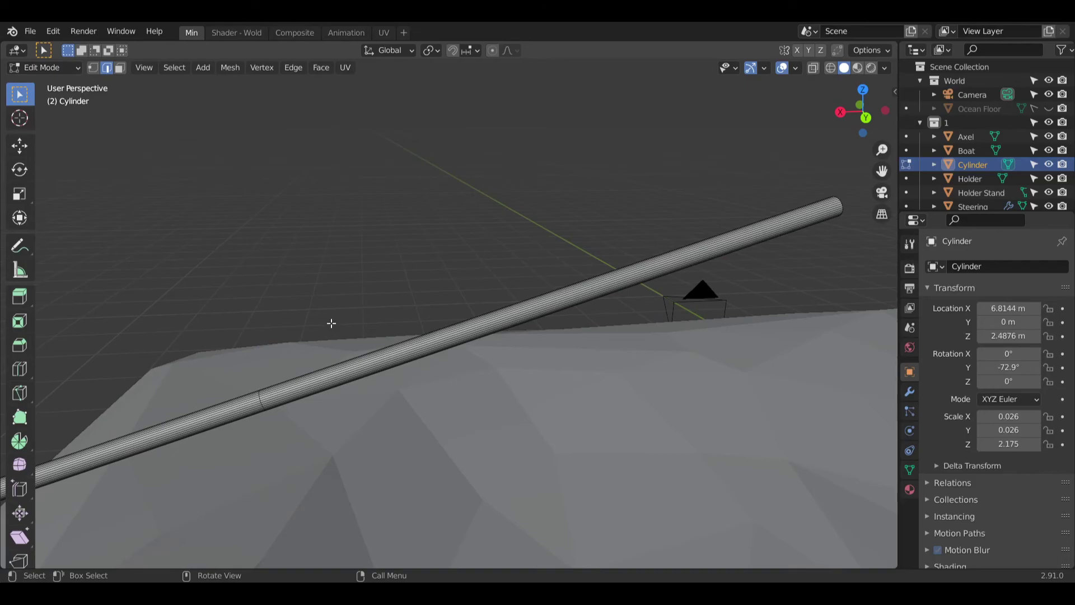
left_click(1048, 150)
middle_click_drag(812, 358, 538, 299)
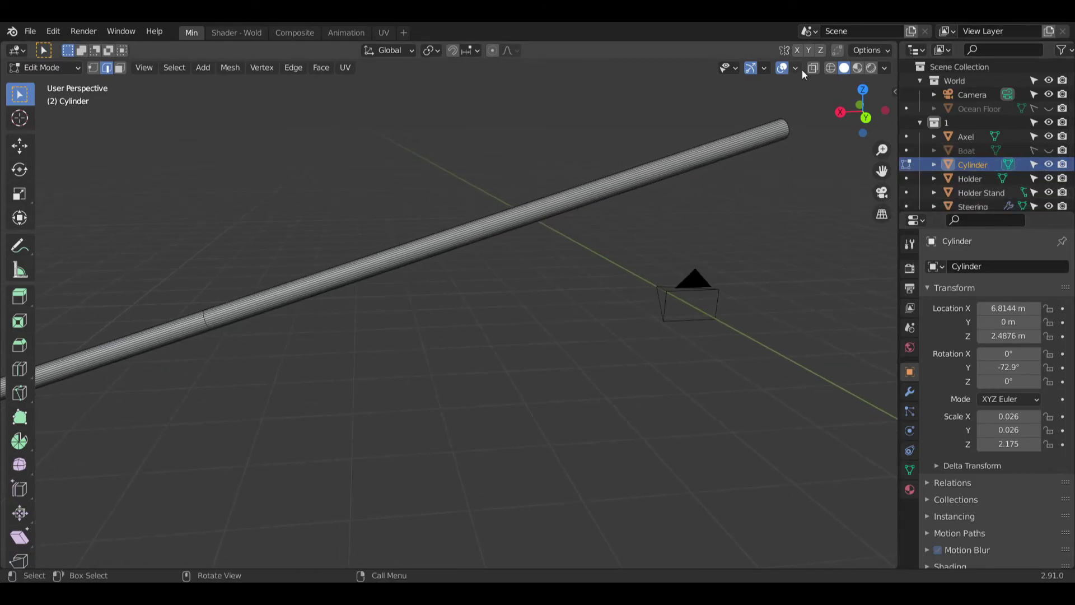
left_click(830, 68)
left_click(120, 68)
Step: Delete the rod's faces from the new loop cut out to its free end, shortening the rod
left_click_drag(345, 151, 619, 308)
middle_click_drag(607, 288, 563, 268, "shift")
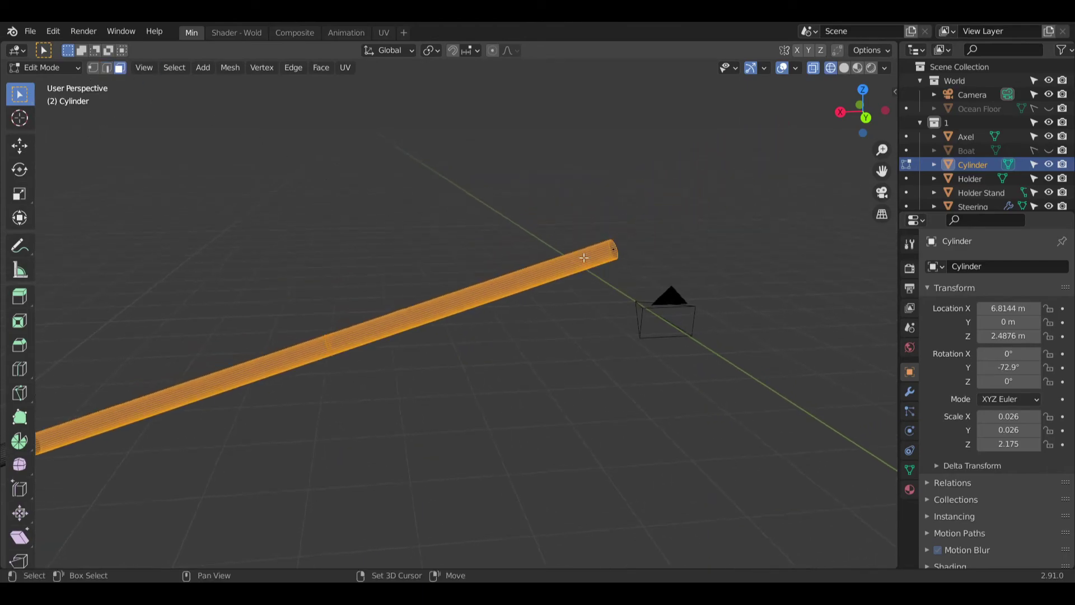
left_click(673, 321)
middle_click_drag(622, 334, 475, 118, "shift")
left_click_drag(494, 101, 585, 212, "shift")
middle_click_drag(560, 211, 468, 238)
left_click_drag(383, 116, 524, 305)
scroll(555, 250, "down", 5)
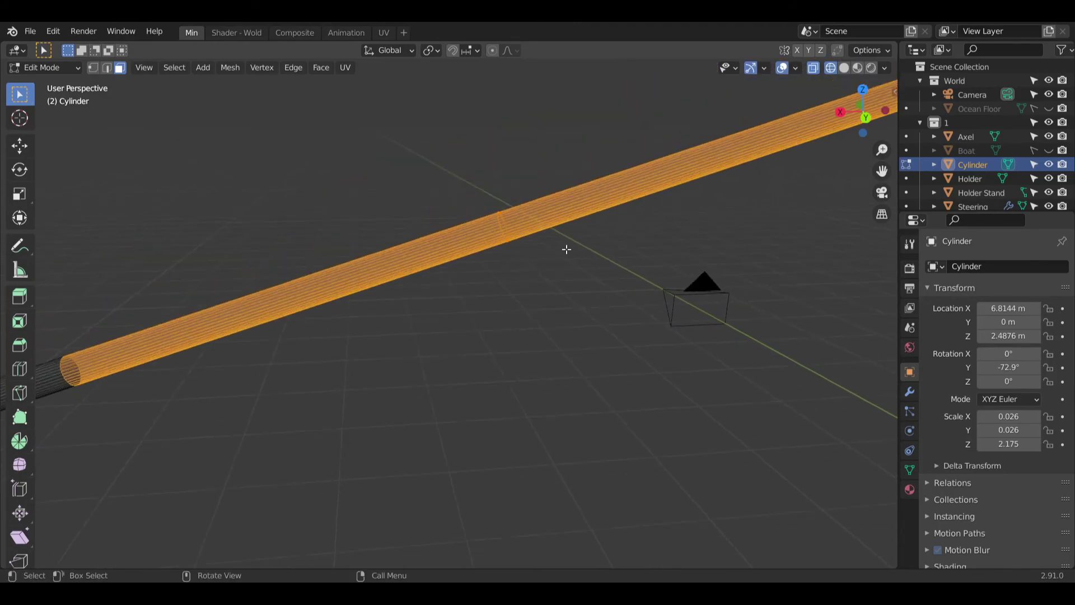
scroll(369, 293, "down", 2)
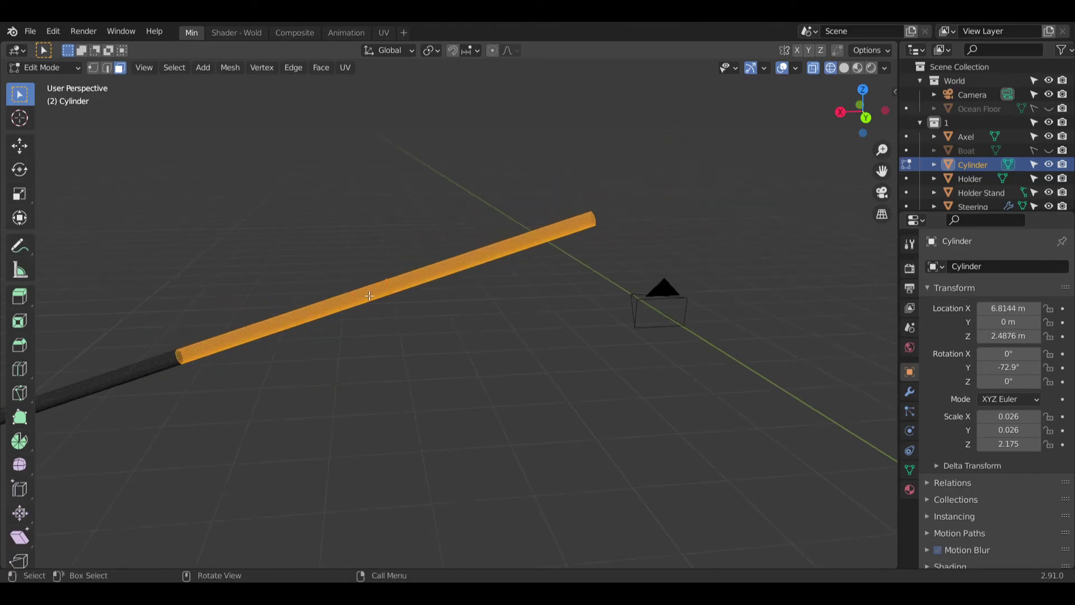
key("x")
left_click(470, 221)
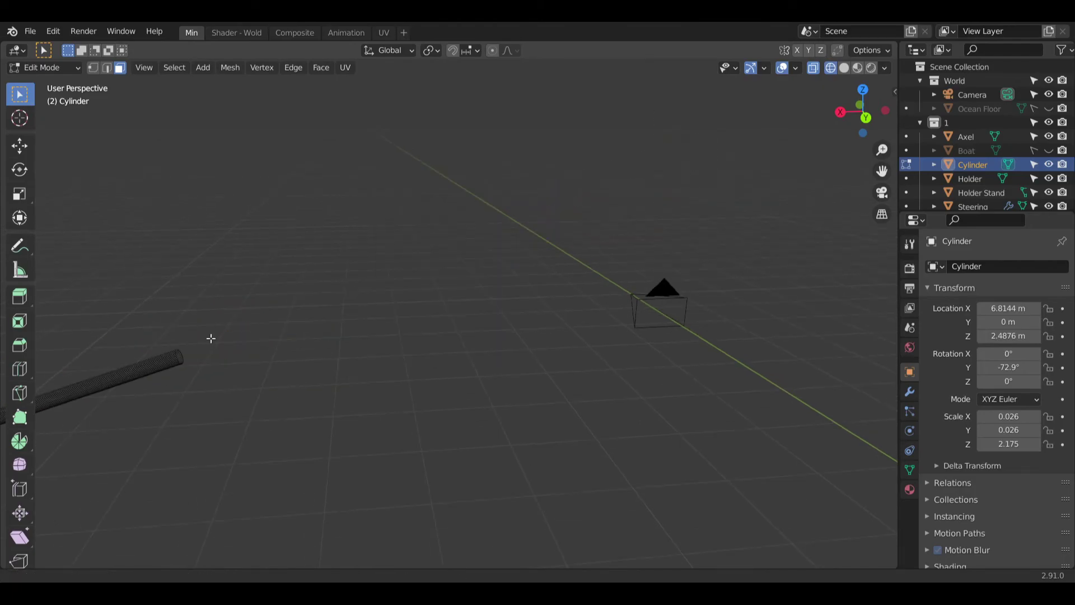
Step: Return the rod to Object Mode, restore solid shading and deselect it
left_click(45, 67)
left_click(48, 84)
scroll(362, 247, "up", 3)
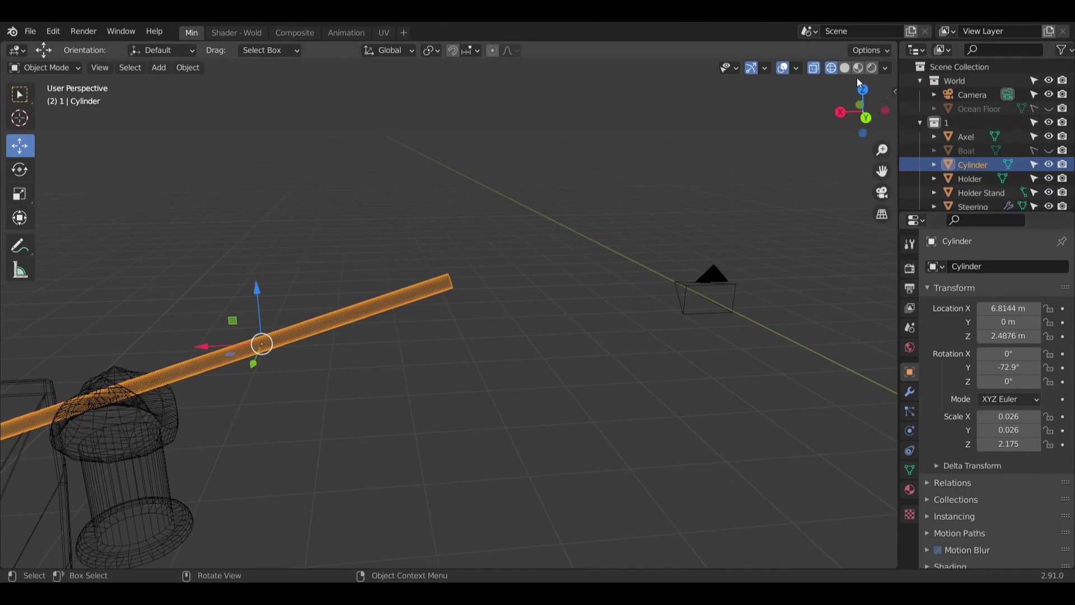
left_click(844, 68)
left_click(391, 387)
Step: Examine the shortened rod's length between the axle and Holder and its open free end
middle_click_drag(391, 387, 338, 314)
scroll(458, 260, "up", 4)
middle_click_drag(458, 258, 409, 235)
scroll(541, 273, "down", 5)
scroll(520, 259, "up", 3)
scroll(370, 243, "down", 4)
scroll(395, 242, "up", 3)
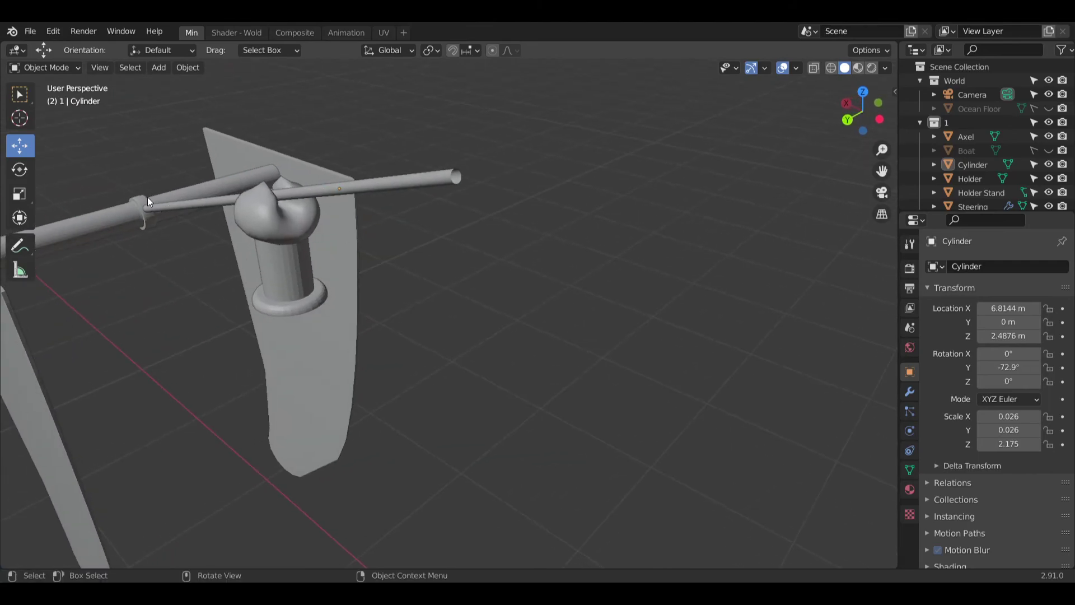
middle_click_drag(485, 209, 459, 185)
scroll(487, 199, "up", 3)
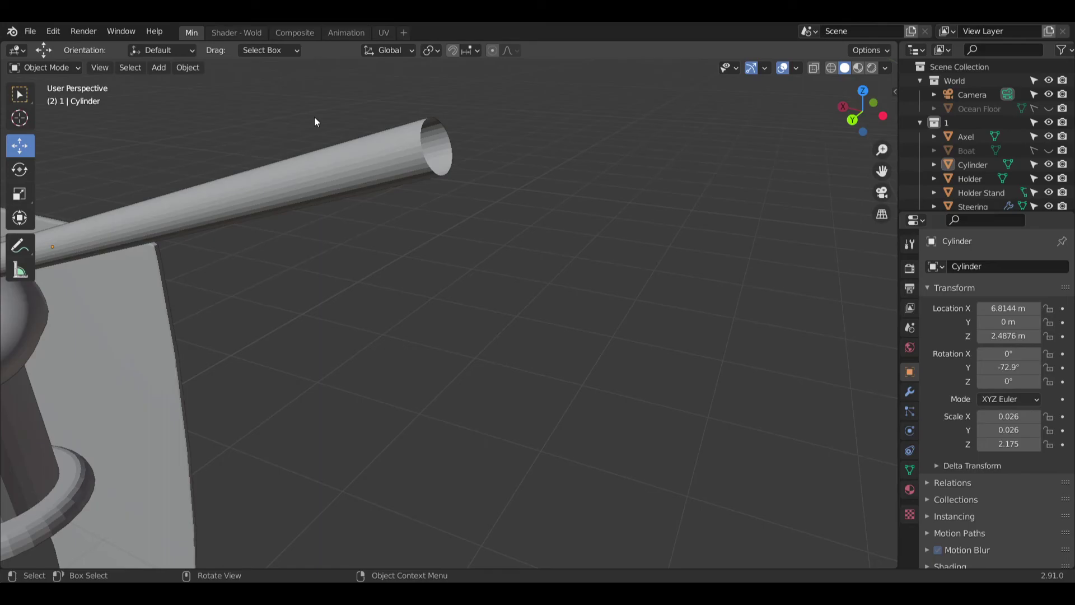
Step: Close the rod's open free end by filling its edge loop with a face, leaving the mesh deselected
left_click(329, 191)
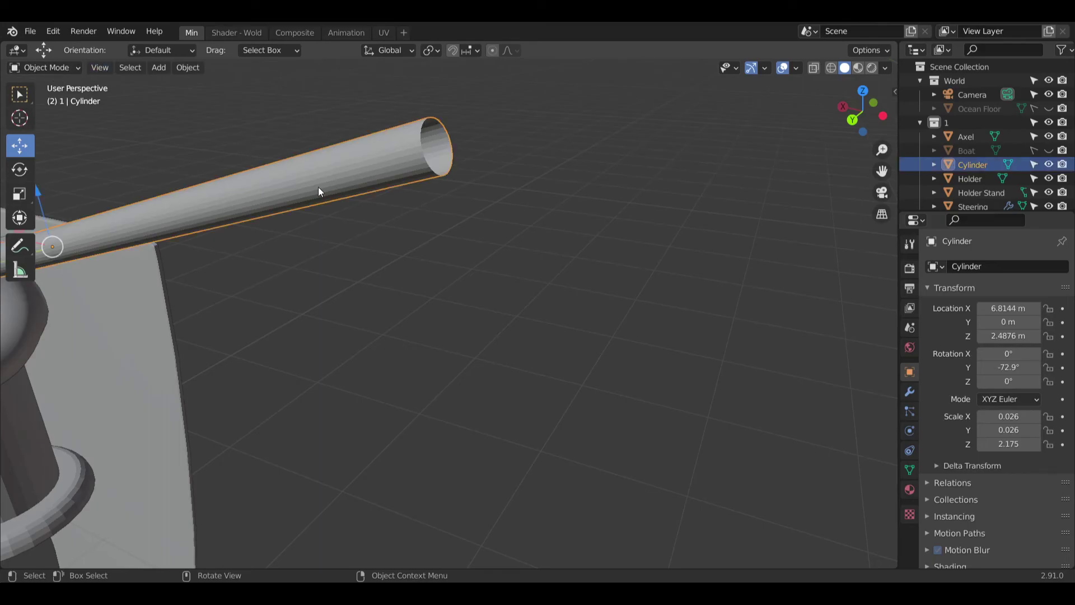
left_click(45, 67)
left_click(45, 98)
scroll(465, 180, "up", 3)
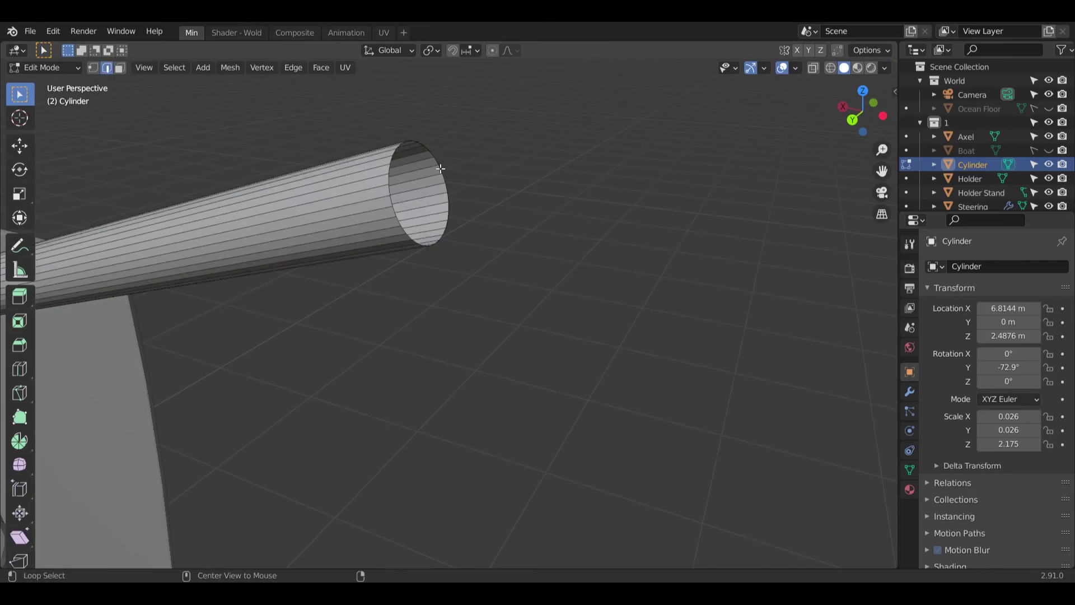
key("f")
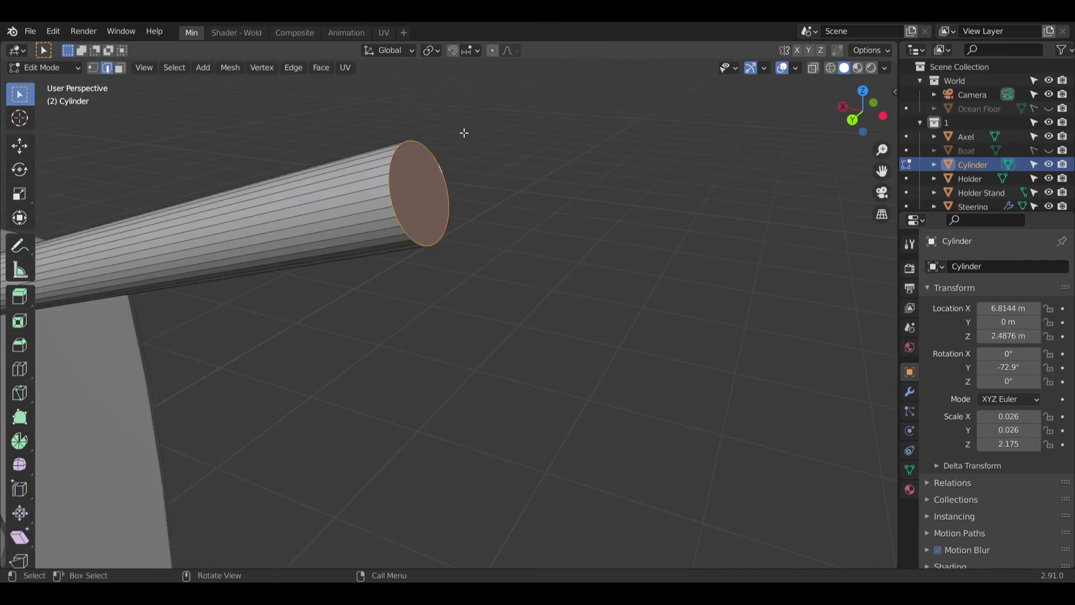
left_click(523, 161)
middle_click_drag(502, 161, 607, 135)
key("a")
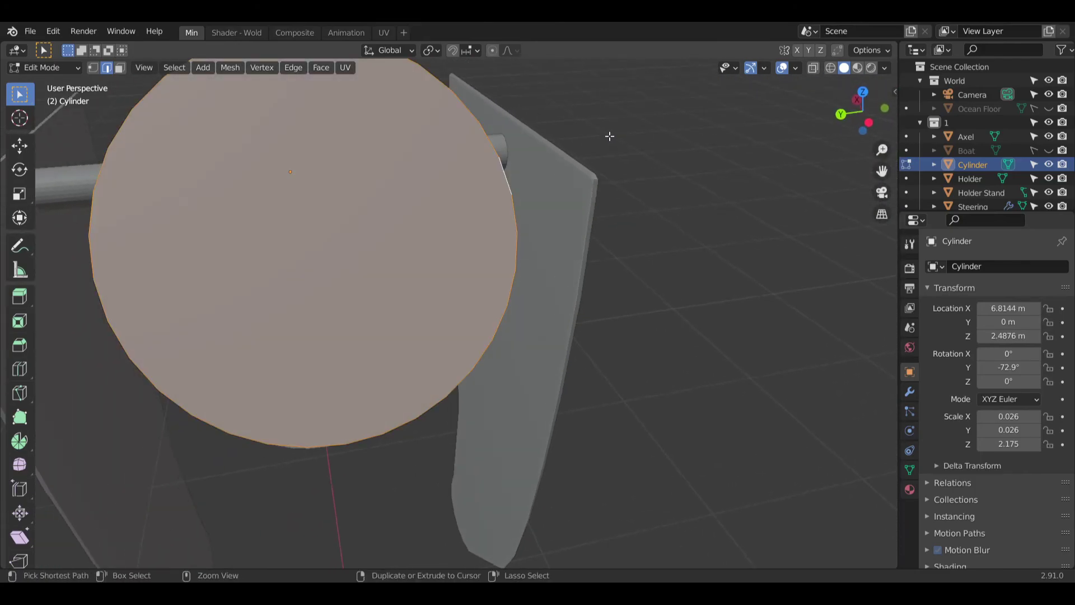
key("alt+a")
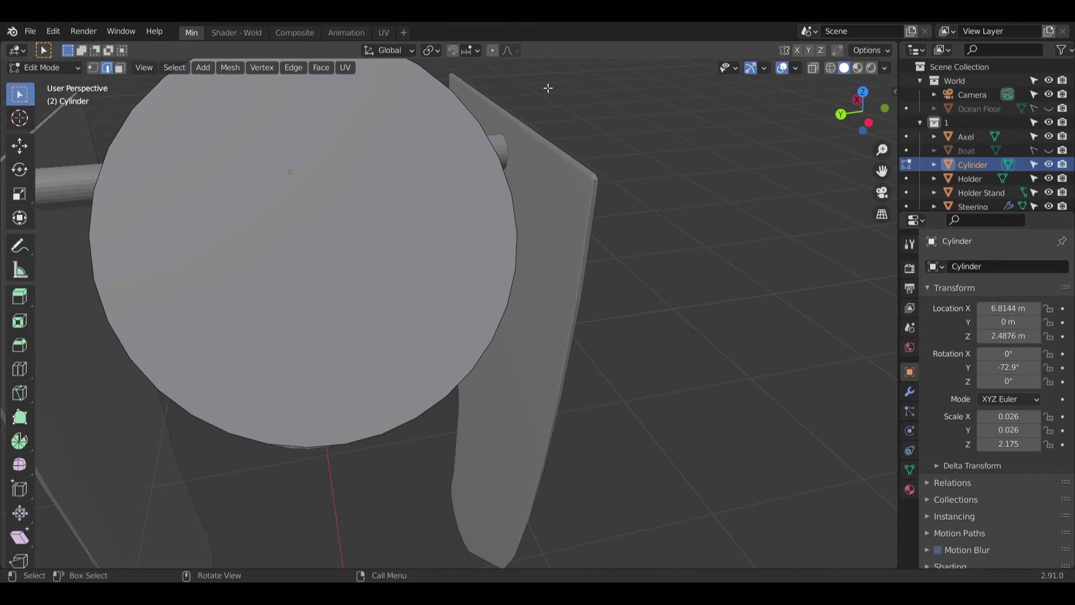
Step: Add one loop cut near the rod's closed free end with a slide factor of -0.835
scroll(307, 130, "down", 5)
middle_click_drag(308, 129, 564, 180)
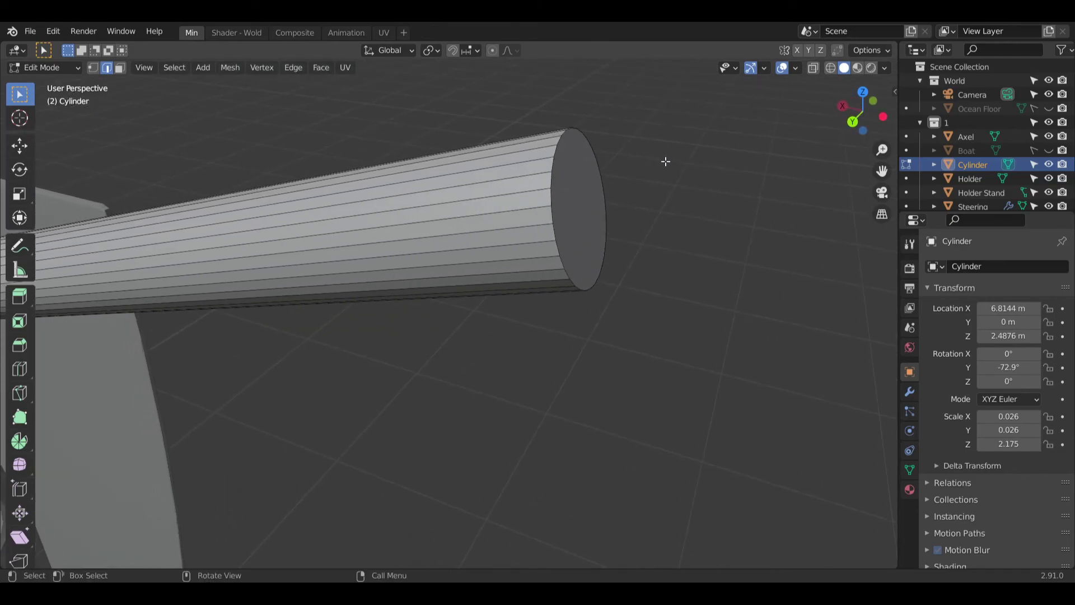
scroll(582, 176, "up", 2)
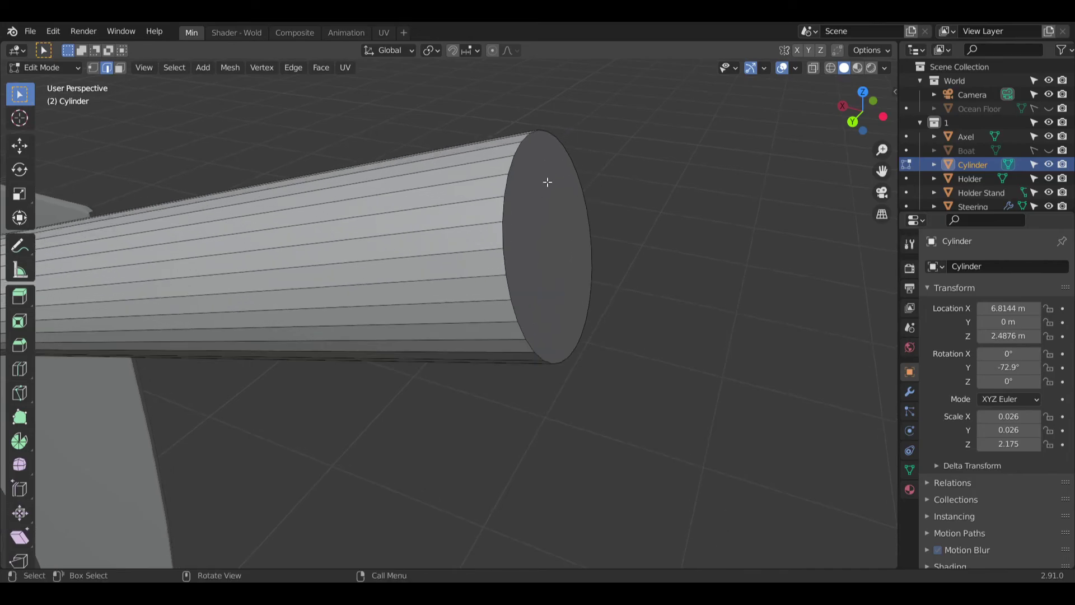
scroll(568, 181, "down", 2)
middle_click_drag(479, 168, 489, 197)
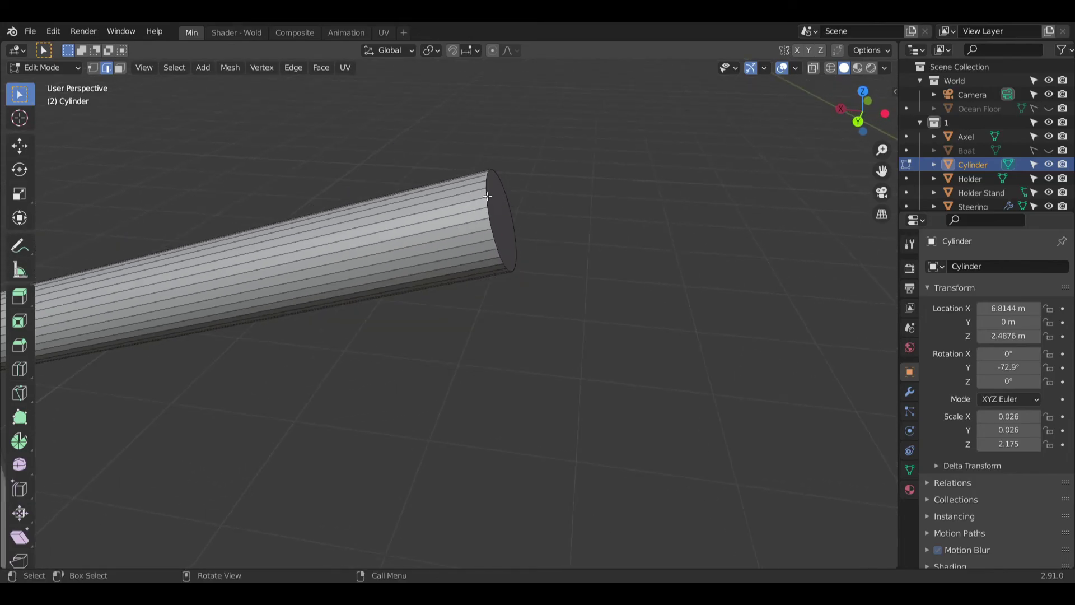
scroll(225, 207, "down", 3)
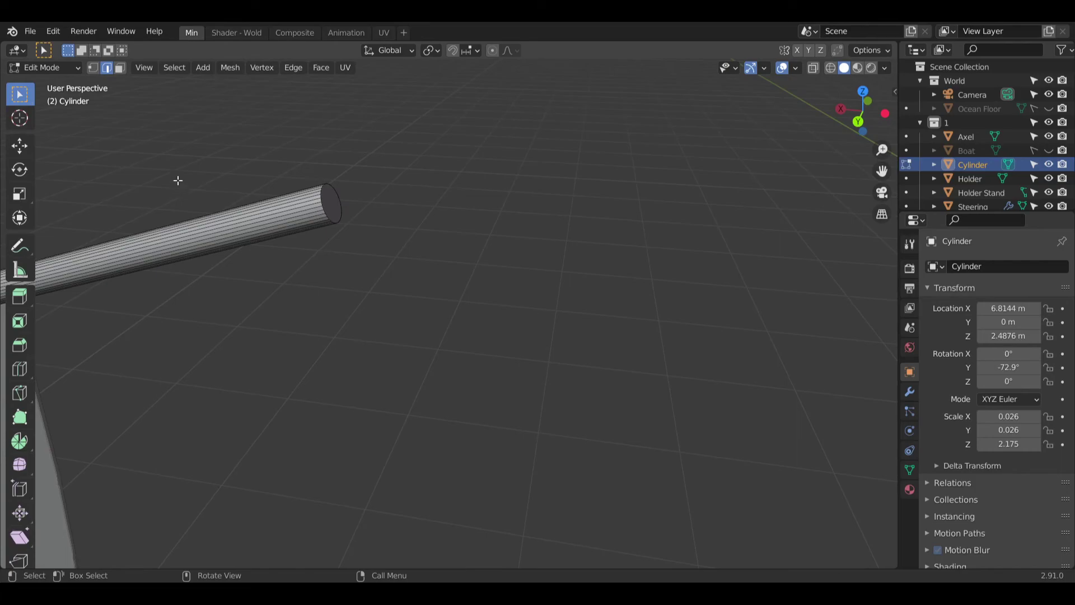
middle_click_drag(202, 221, 501, 168, "shift")
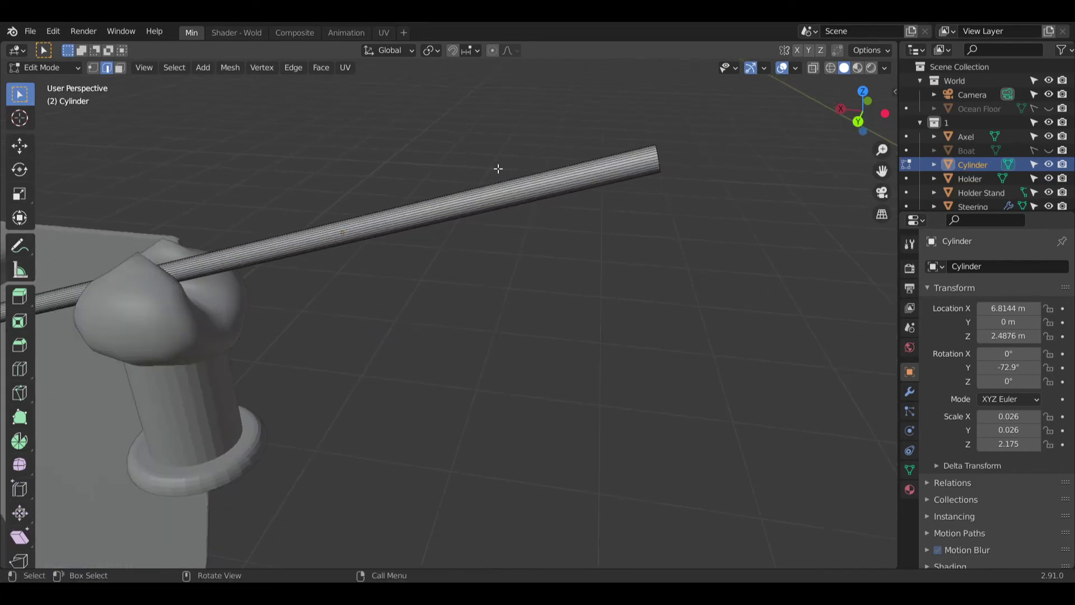
left_click(19, 365)
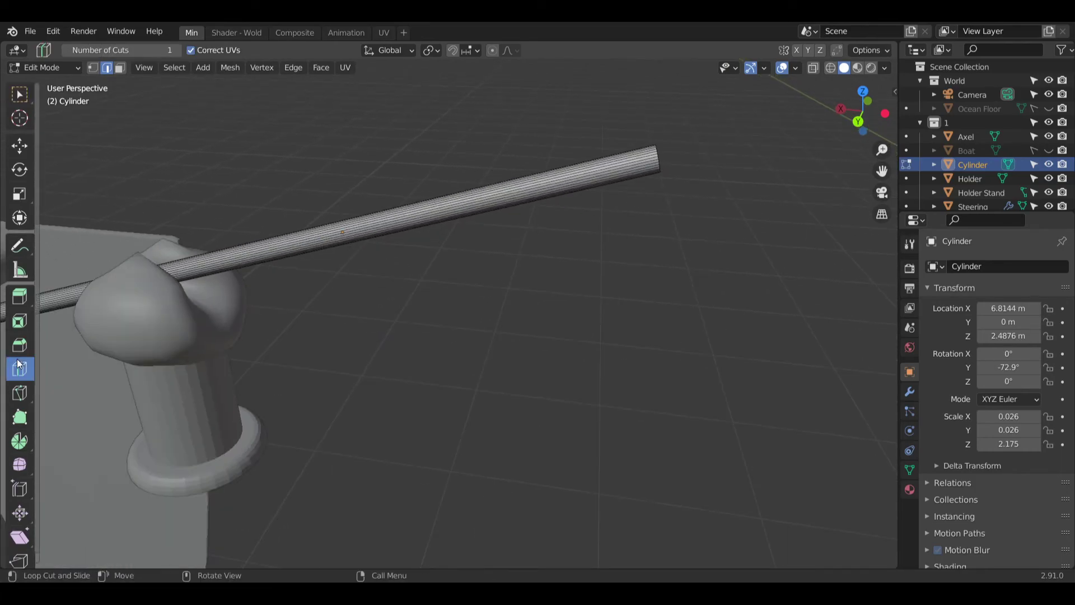
left_click_drag(235, 247, 523, 215)
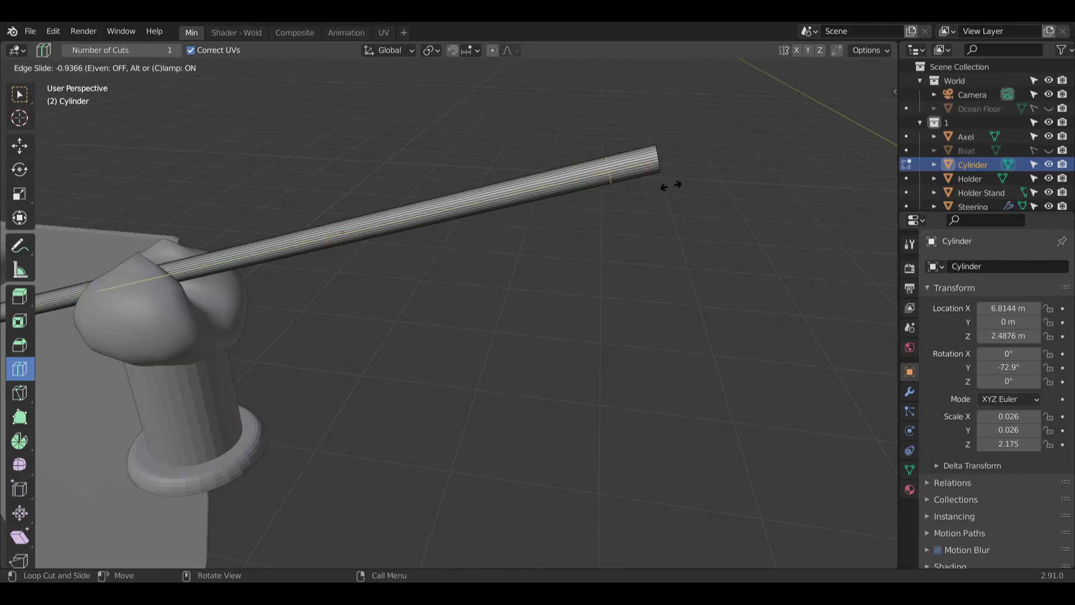
left_click(626, 201)
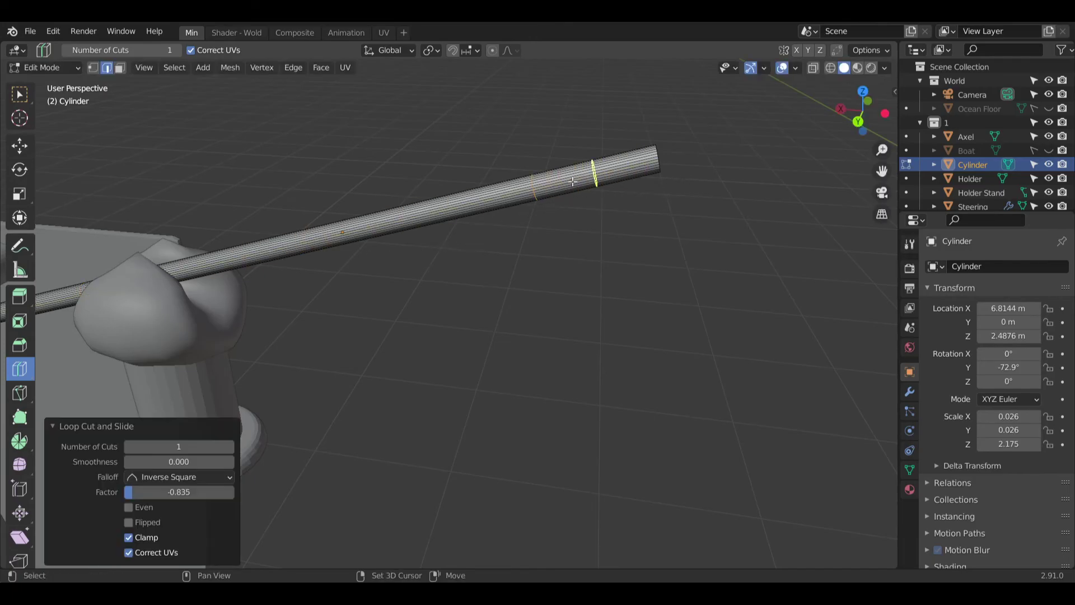
middle_click_drag(131, 188, 87, 232, "shift")
left_click(19, 94)
left_click(235, 139)
Step: Extrude the band of faces at the rod's free end along their normals by 0.4 m to form a thicker handle
scroll(562, 187, "up", 2)
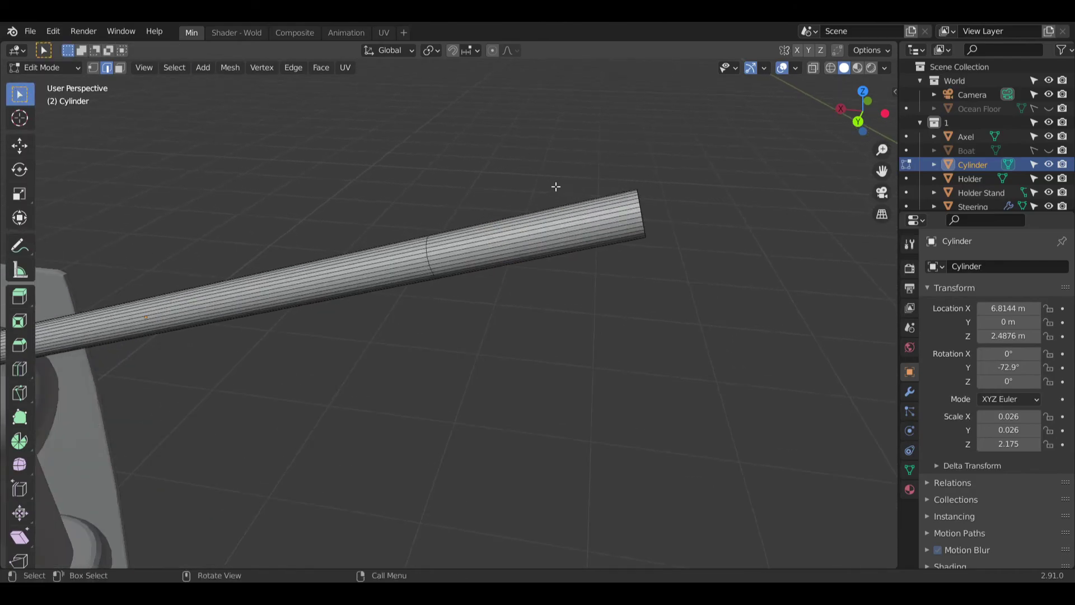
key("3")
left_click(552, 243, "alt")
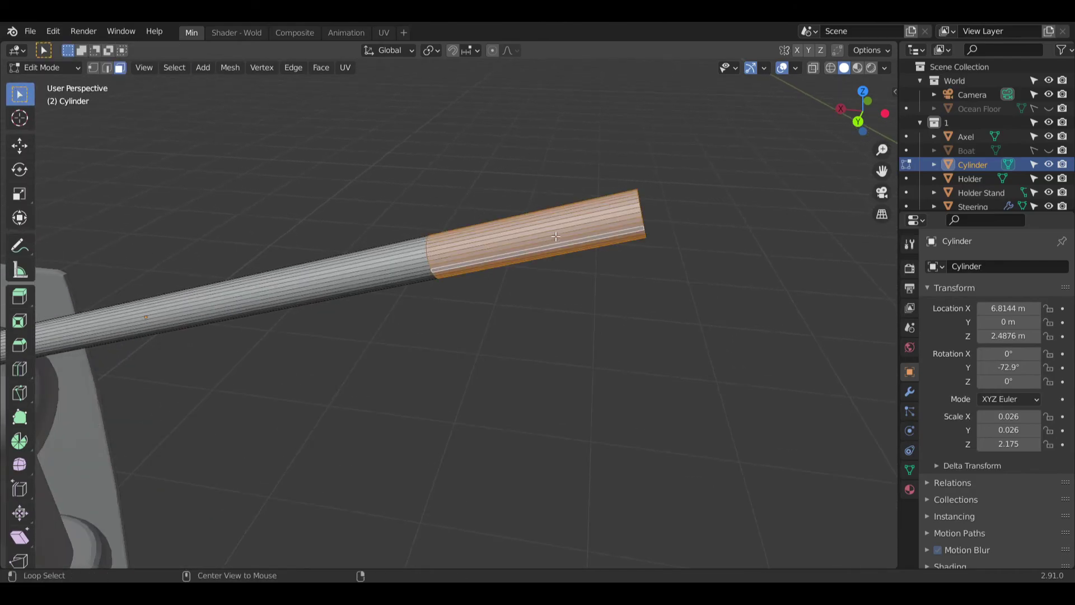
middle_click_drag(476, 200, 621, 216)
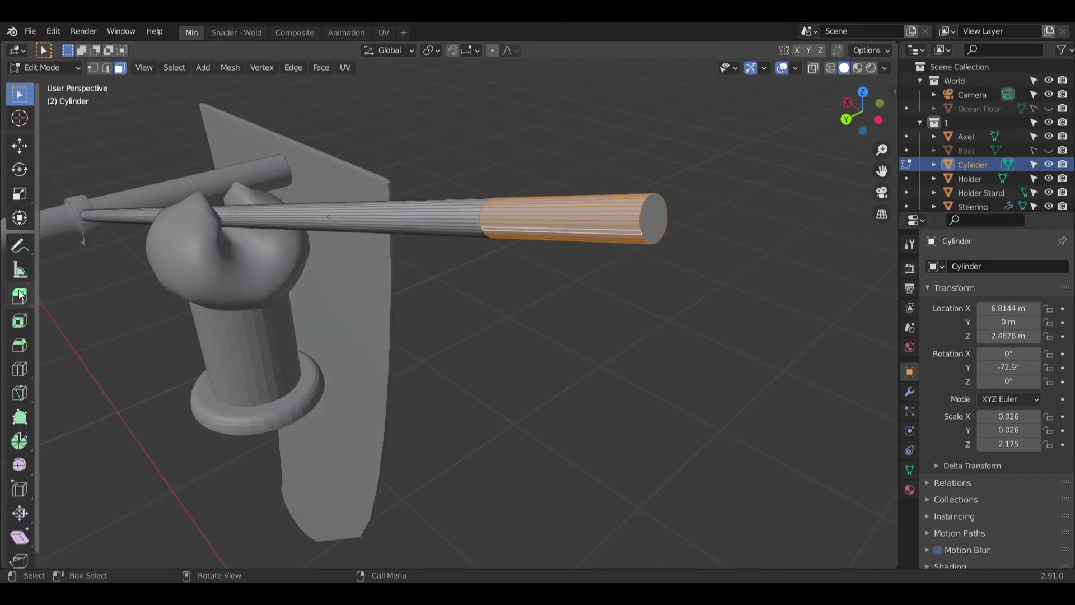
right_click(532, 218)
left_click(493, 268)
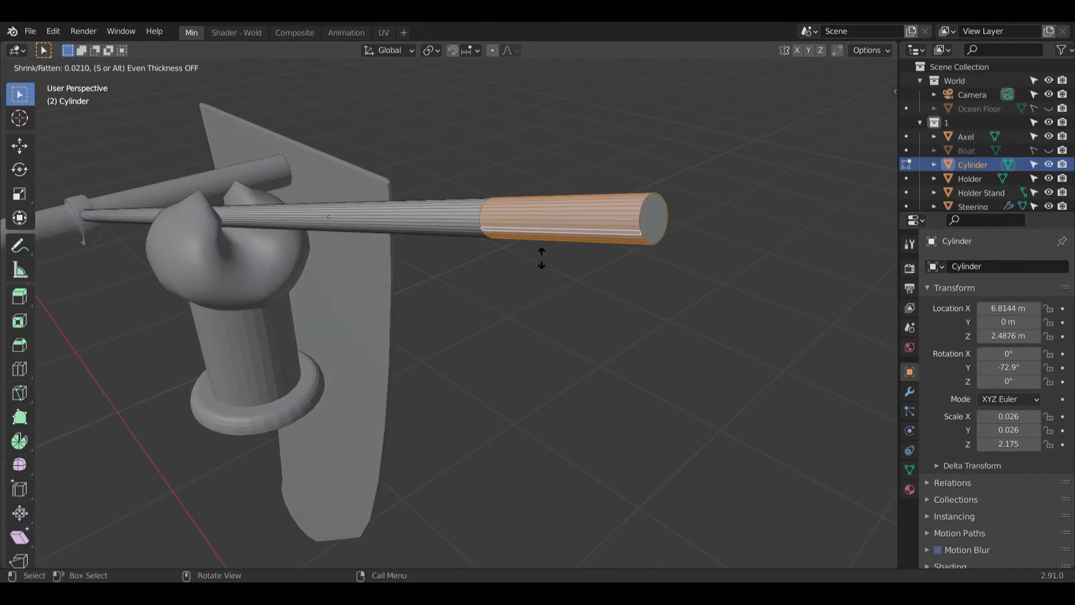
left_click(518, 96)
Step: Dissolve the handle's end cap center and its surrounding ring of faces into a single face
middle_click_drag(518, 96, 471, 251)
scroll(510, 261, "up", 3)
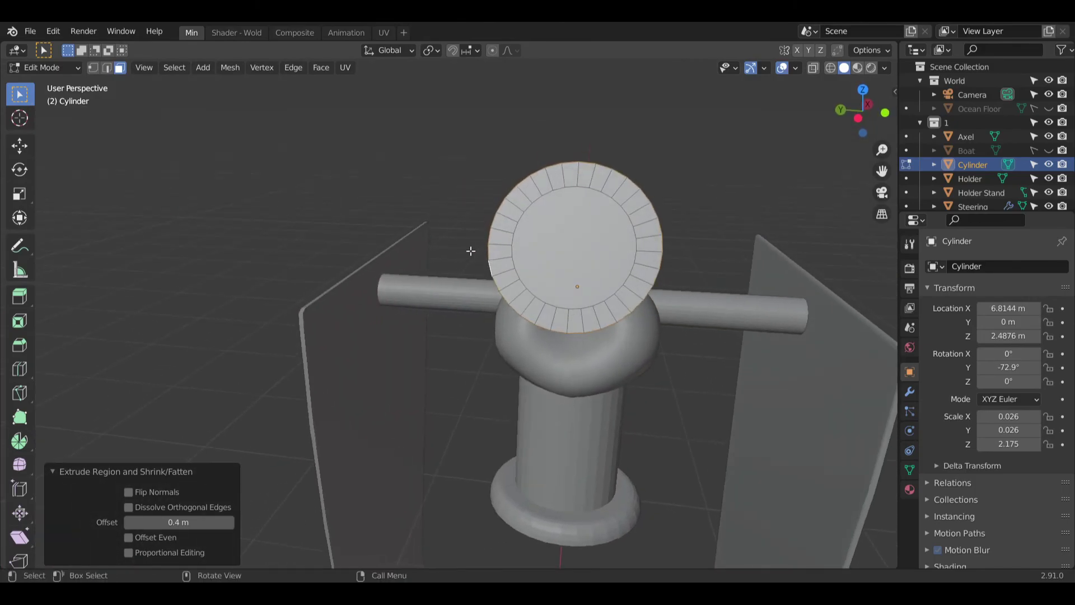
left_click(562, 213)
left_click(576, 177, "alt+shift")
middle_click_drag(576, 176, 577, 359)
right_click(576, 364)
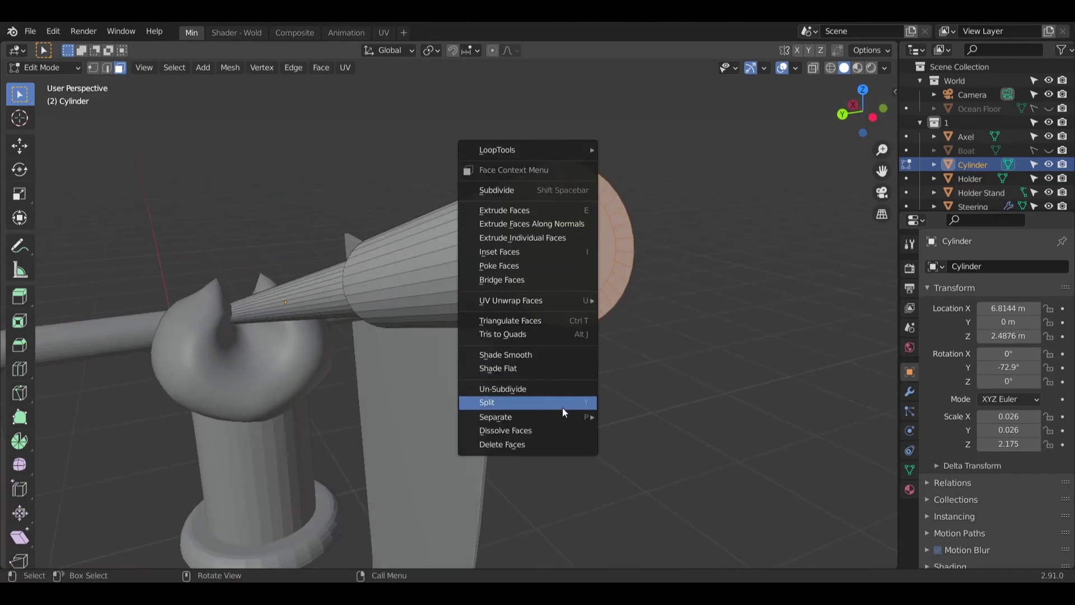
left_click(531, 429)
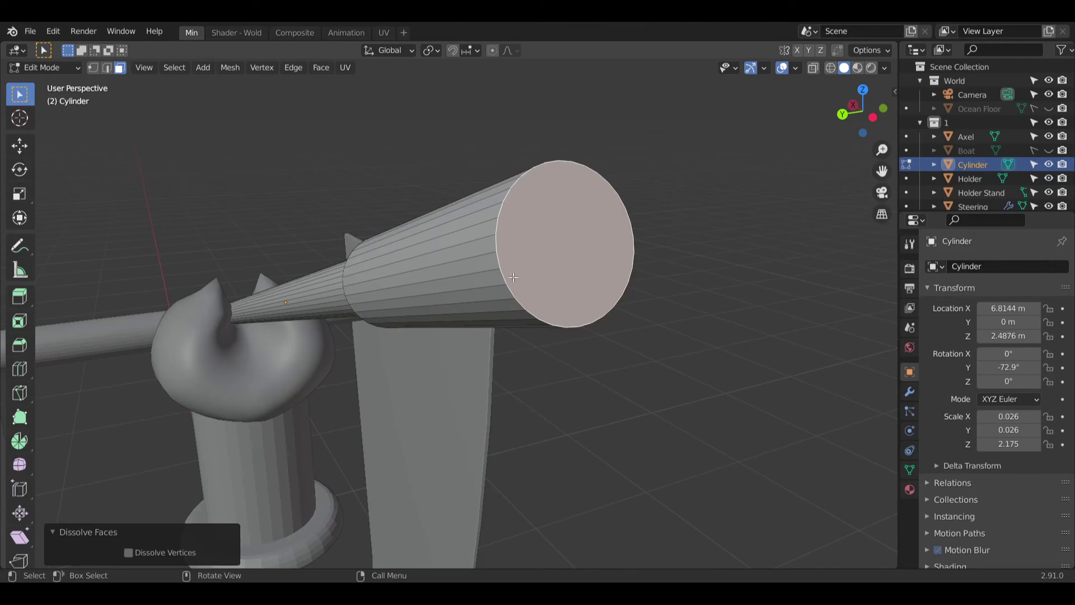
Step: Try beveling the dissolved end face of the handle, and undo the bevel
middle_click_drag(513, 277, 627, 238)
left_click(20, 345)
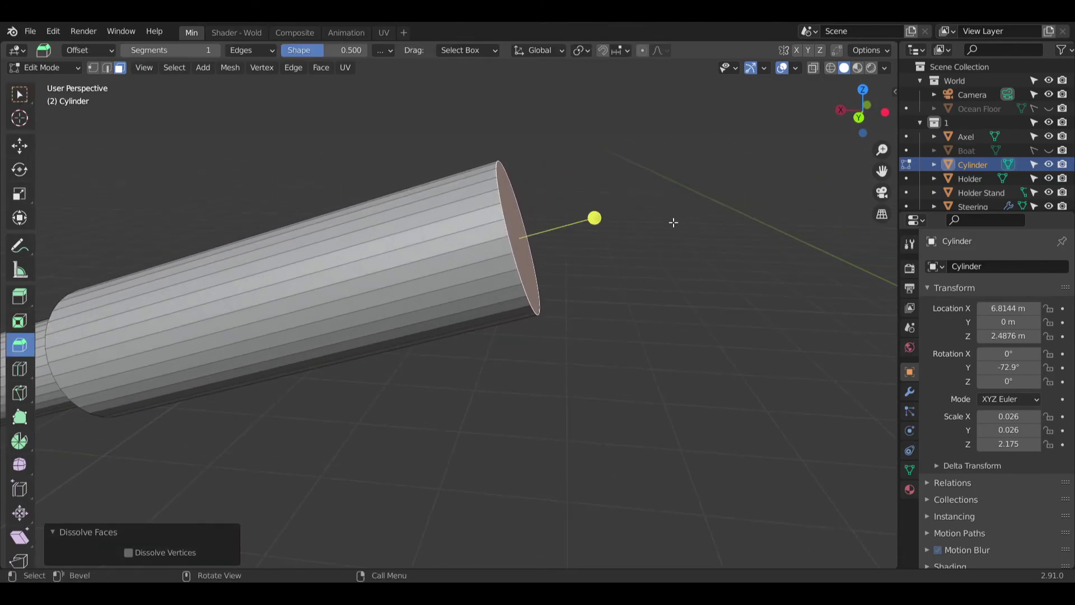
left_click_drag(598, 217, 739, 183)
middle_click_drag(560, 280, 579, 207)
key("ctrl+z")
Step: Try a one-segment bevel of 0.0139 m on the edge loop around the handle's end face, and undo it
left_click(579, 207)
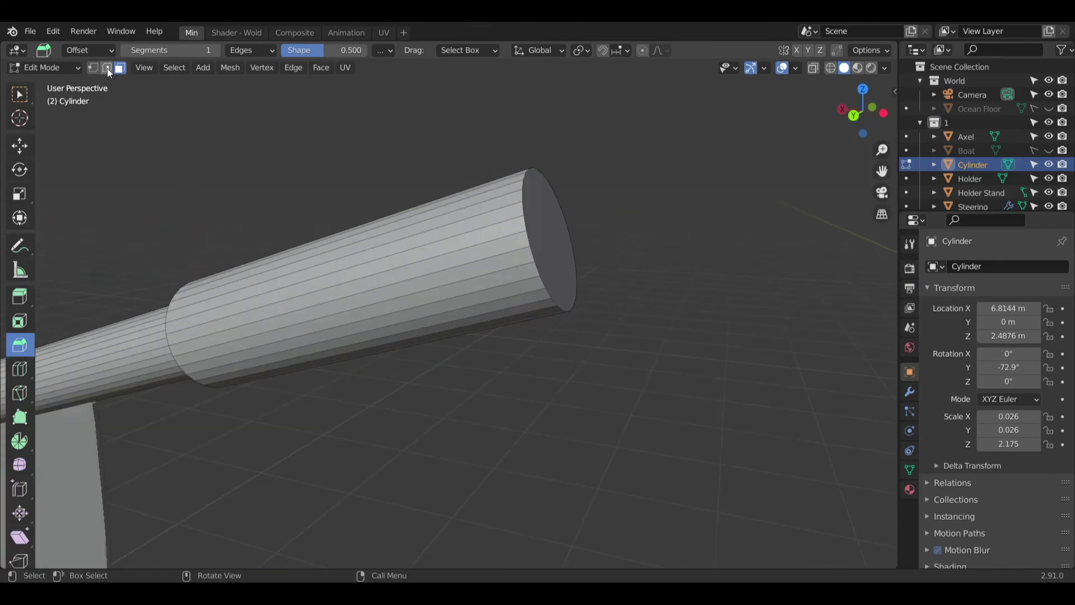
left_click(529, 234, "alt")
left_click_drag(629, 216, 671, 232)
left_click(671, 232)
middle_click_drag(560, 280, 482, 334)
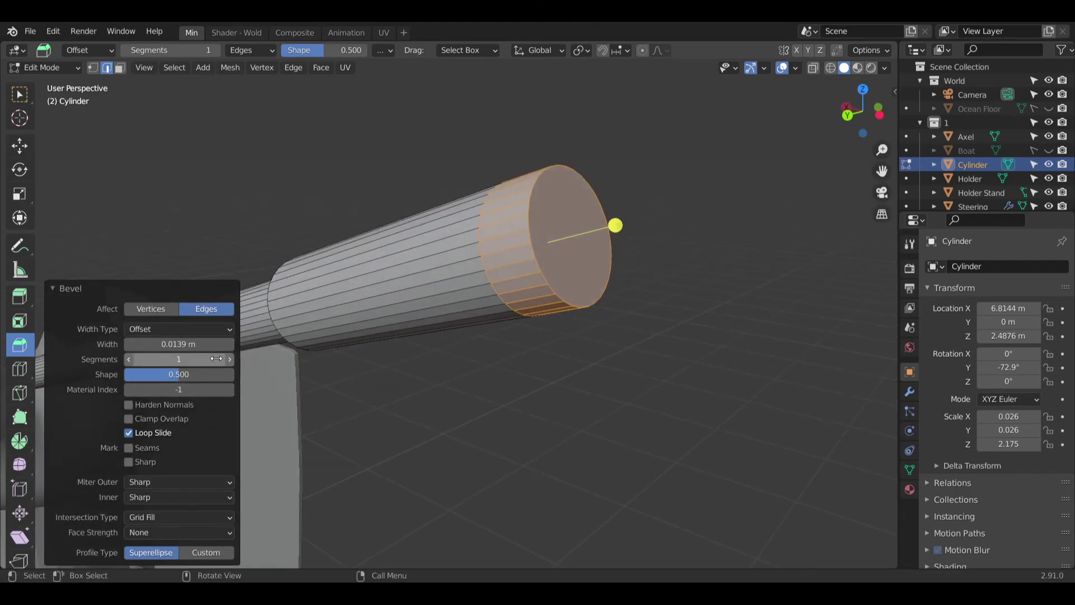
key("ctrl+z")
key("ctrl+z")
Step: Add one loop cut near the handle's free end with a slide factor of -0.831, using face selection
mouse_move(480, 377)
middle_mouse_down()
mouse_move(519, 382)
mouse_move(499, 370)
middle_mouse_up()
scroll(535, 375, "up", 1)
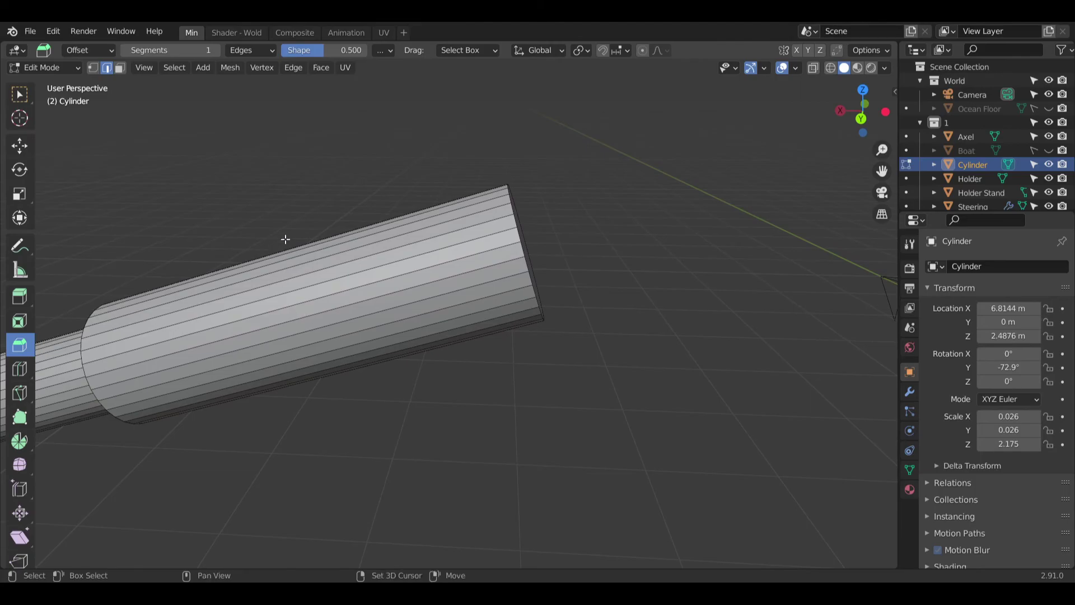
middle_click_drag(280, 244, 373, 196, "shift")
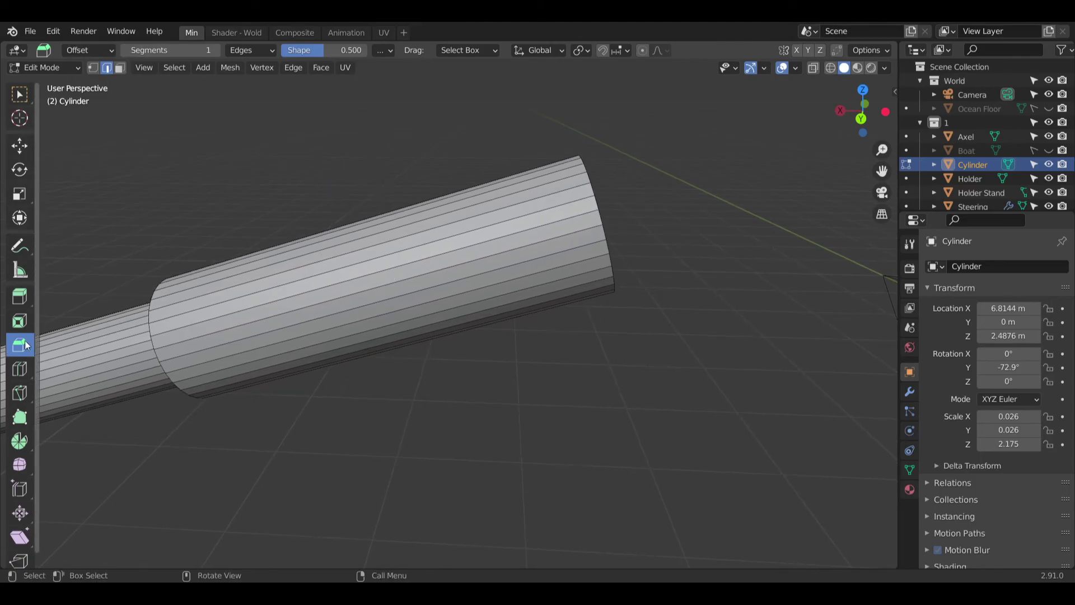
left_click(20, 369)
left_click_drag(384, 272, 577, 250)
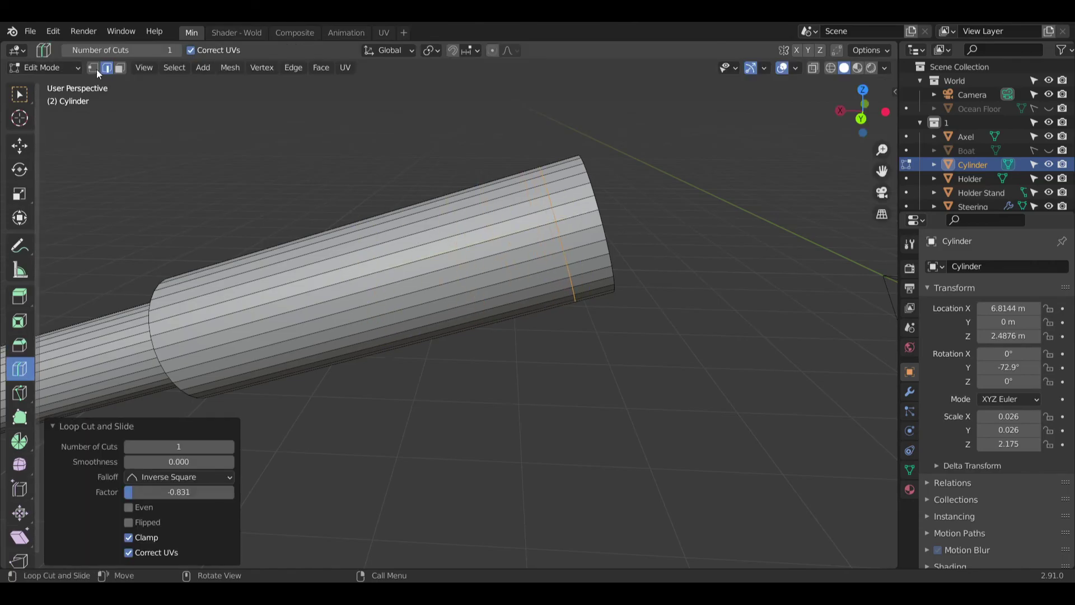
key("w")
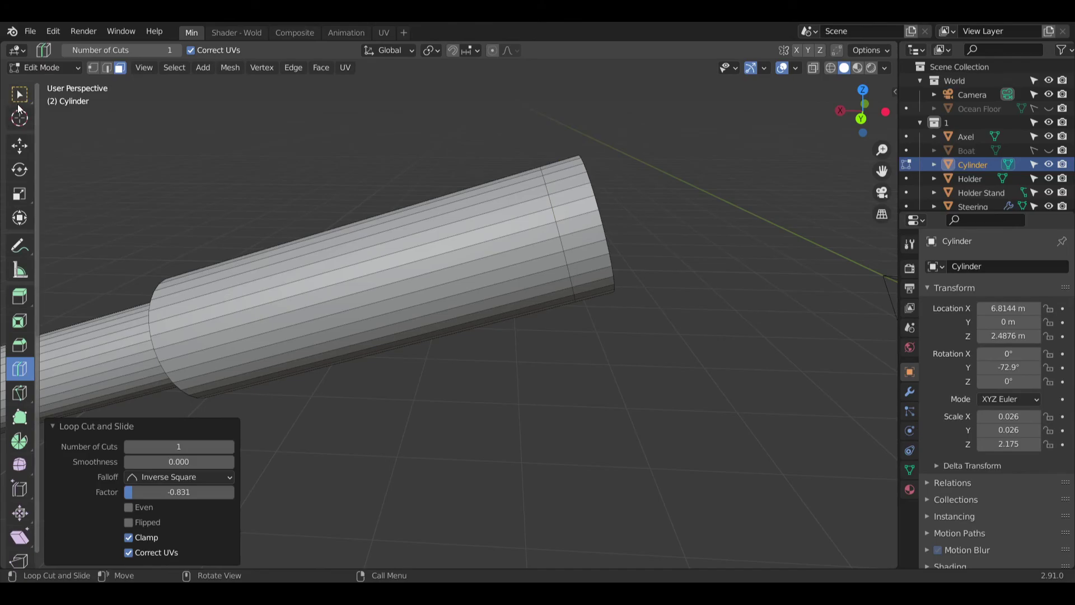
Step: Try beveling the end face together with the narrow band of faces beside it, and undo the bevel
left_click(583, 218, "alt")
middle_click_drag(582, 217, 570, 249)
key("alt+a")
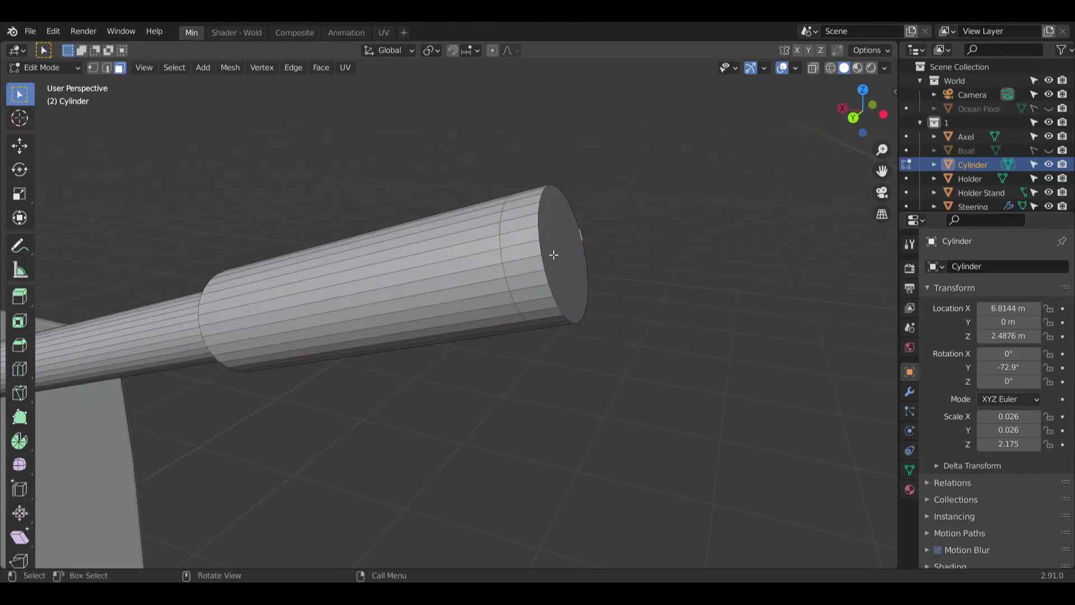
key("ctrl+z")
left_click(570, 251, "shift")
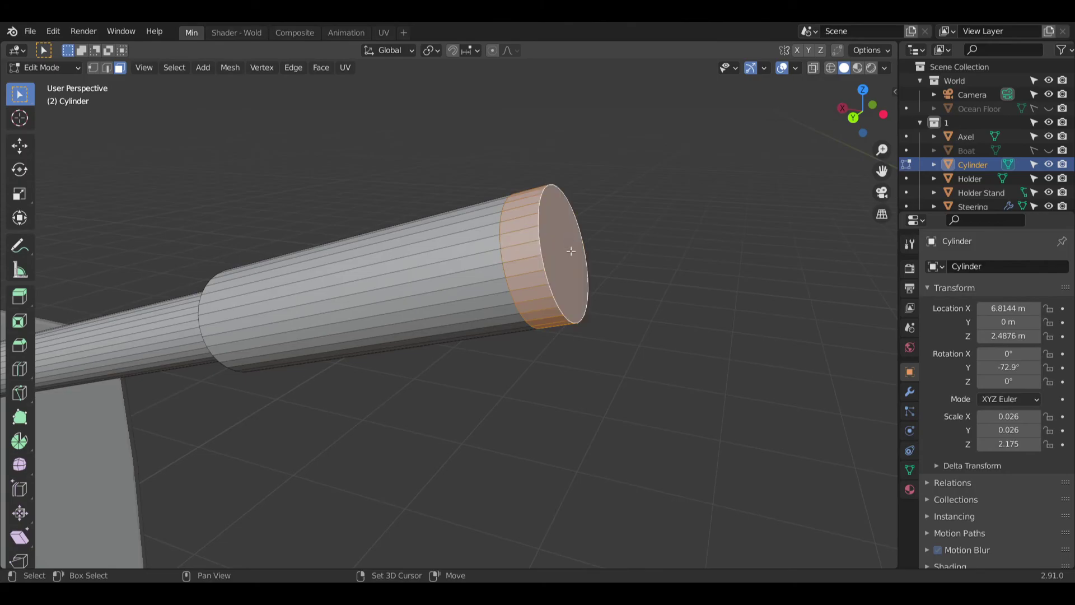
left_click(20, 344)
left_click_drag(623, 242, 593, 254)
key("ctrl+z")
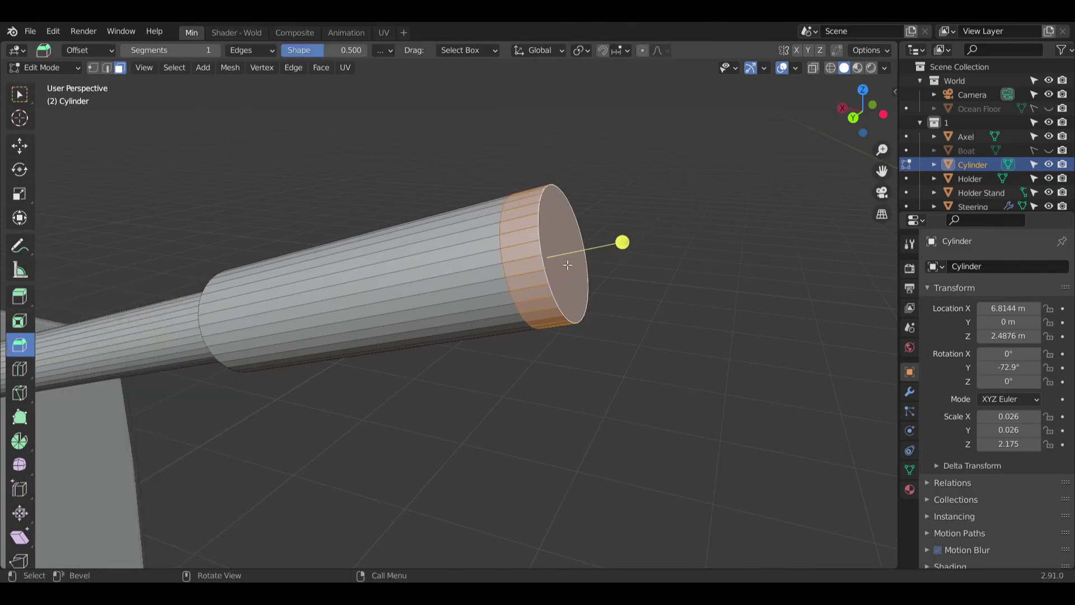
Step: Try beveling only the narrow band of faces at the handle's end, without the end face, and undo it
left_click(554, 233, "shift")
mouse_move(514, 253)
left_mouse_down()
mouse_move(494, 249)
mouse_move(505, 250)
left_mouse_up()
middle_click_drag(505, 250, 593, 305)
key("ctrl+z")
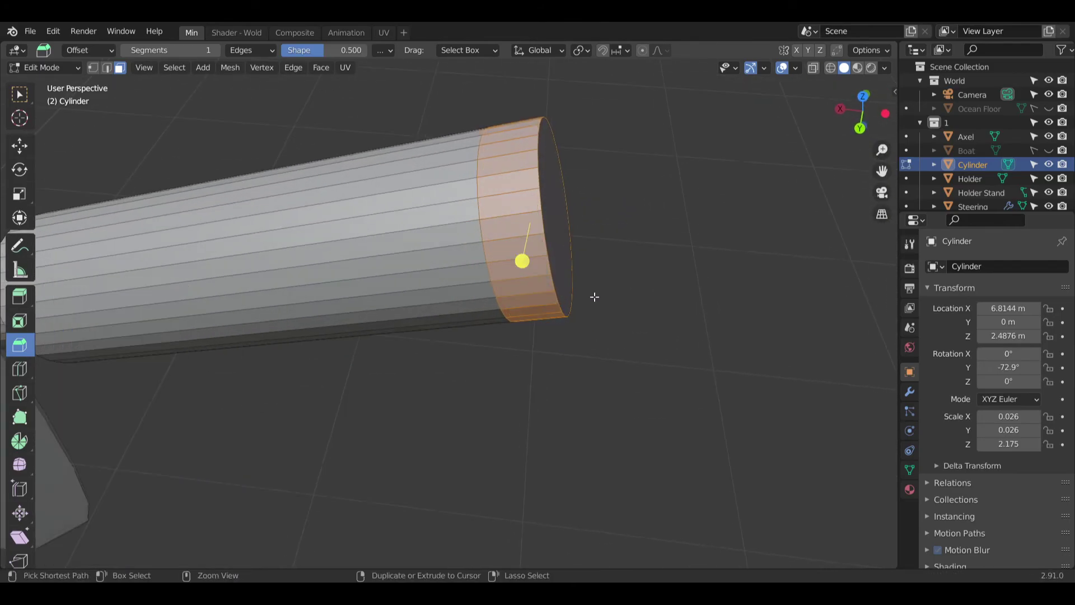
Step: Bevel the edge loop around the handle's end face with one segment and a width of 0.00631 m
middle_click_drag(562, 273, 533, 282)
left_click(582, 236)
middle_click_drag(589, 260, 452, 278)
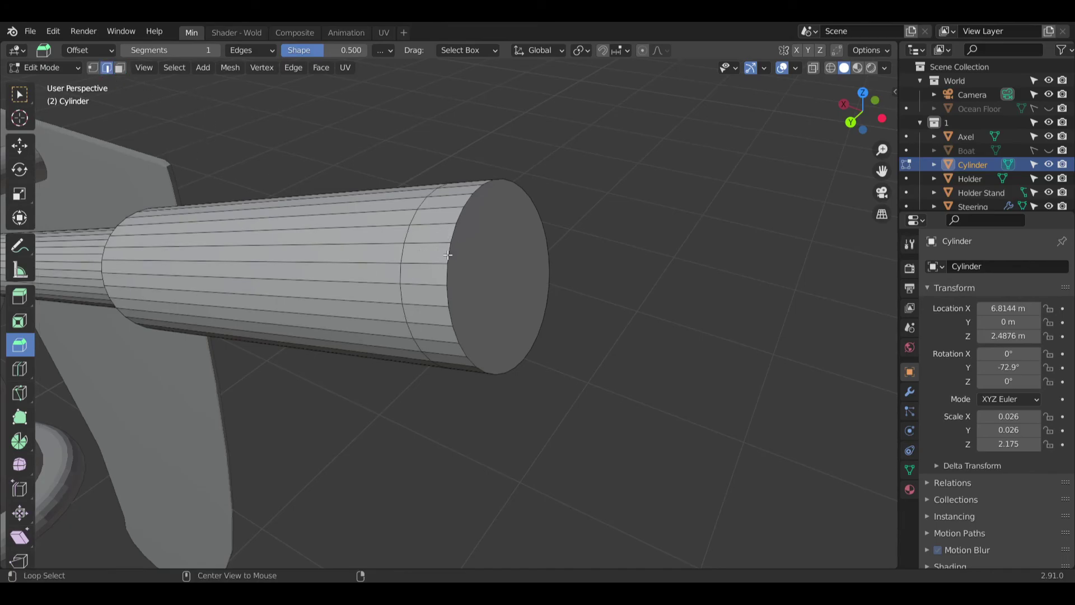
left_click(446, 255, "alt")
left_click_drag(580, 277, 611, 278)
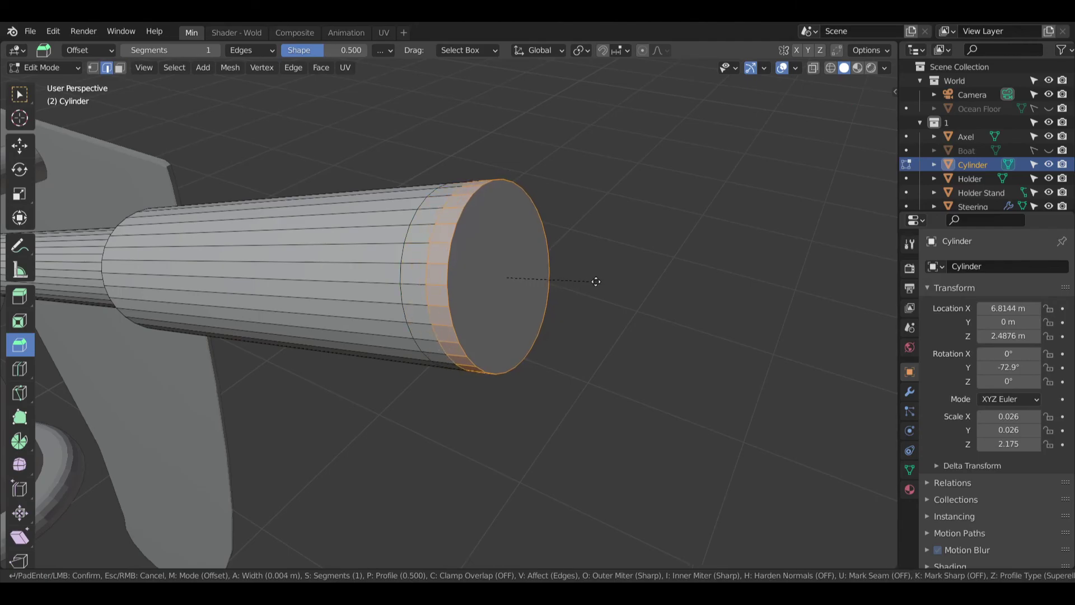
left_click(602, 281)
middle_click_drag(602, 280, 552, 307)
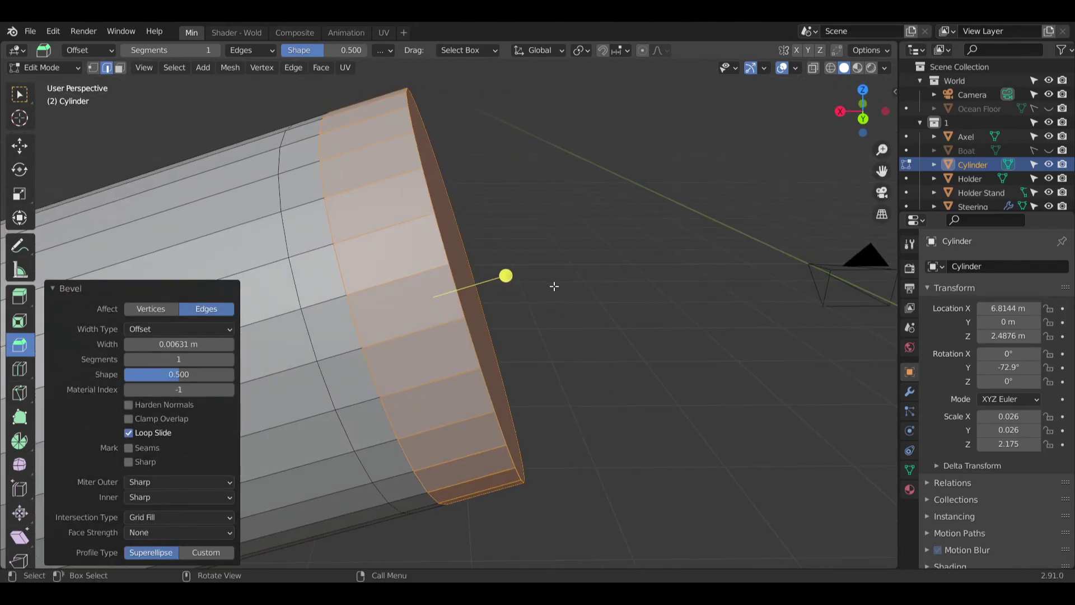
Step: Undo the bevel on the end edge loop and the loop cut near the handle's end
left_click(512, 240)
key("3")
left_click(512, 239, "alt")
left_click(512, 242)
left_click(513, 242, "alt")
left_click(512, 242)
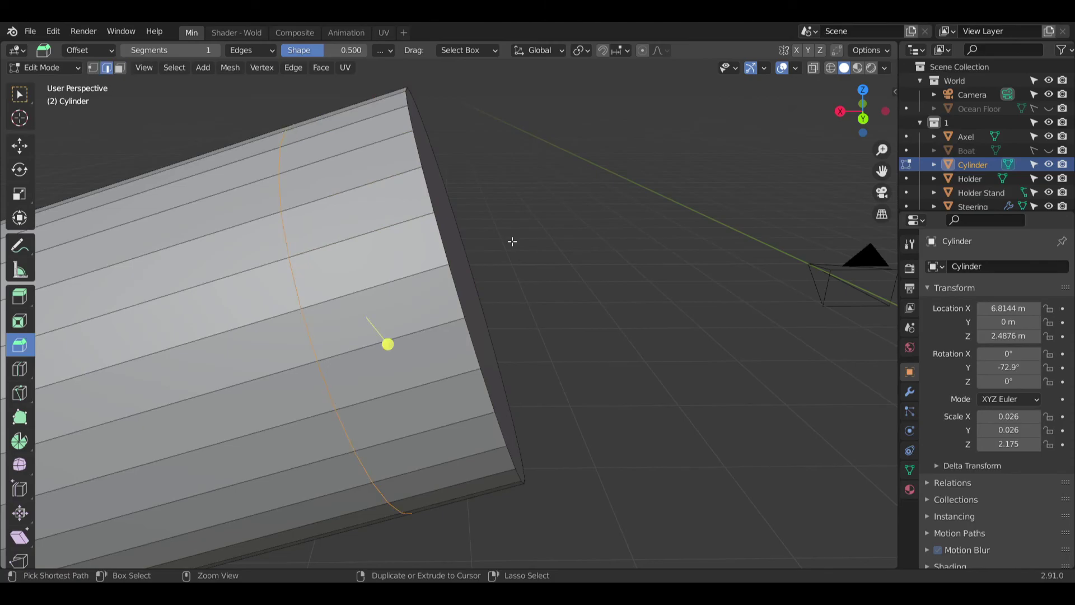
middle_click_drag(526, 274, 126, 93)
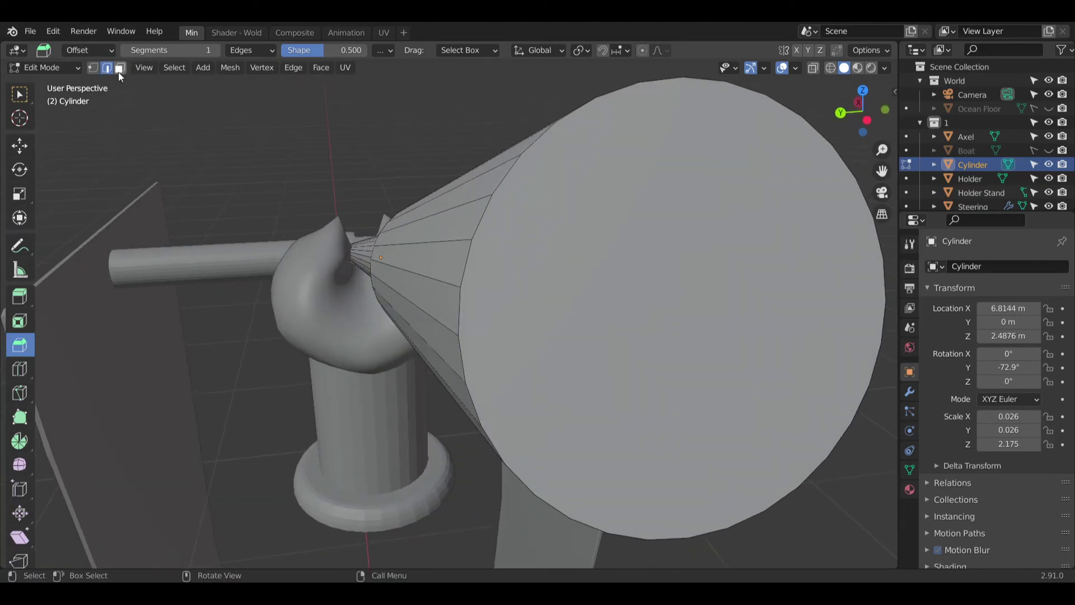
Step: Undo the face dissolve on the handle's end cap to restore its ring of faces
left_click(119, 68)
left_click(672, 314)
middle_click_drag(672, 313, 502, 259)
key("alt+a")
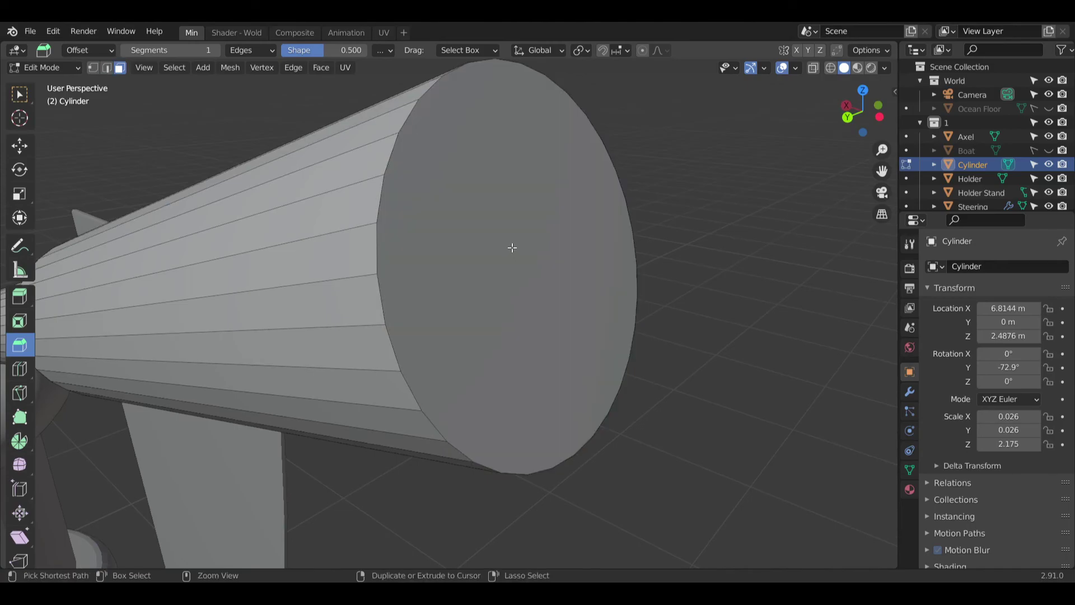
key("ctrl+z")
left_click(737, 163)
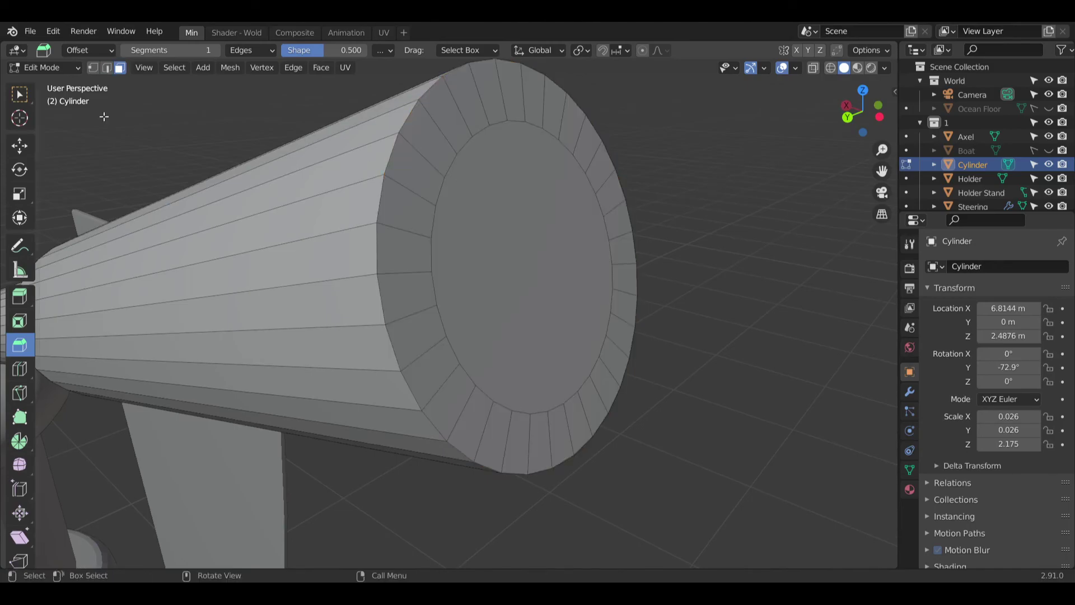
Step: Try beveling the end cap's ring of faces with clamped overlap, a 2.23 m width and additional segments, and undo it
left_click(448, 113, "alt")
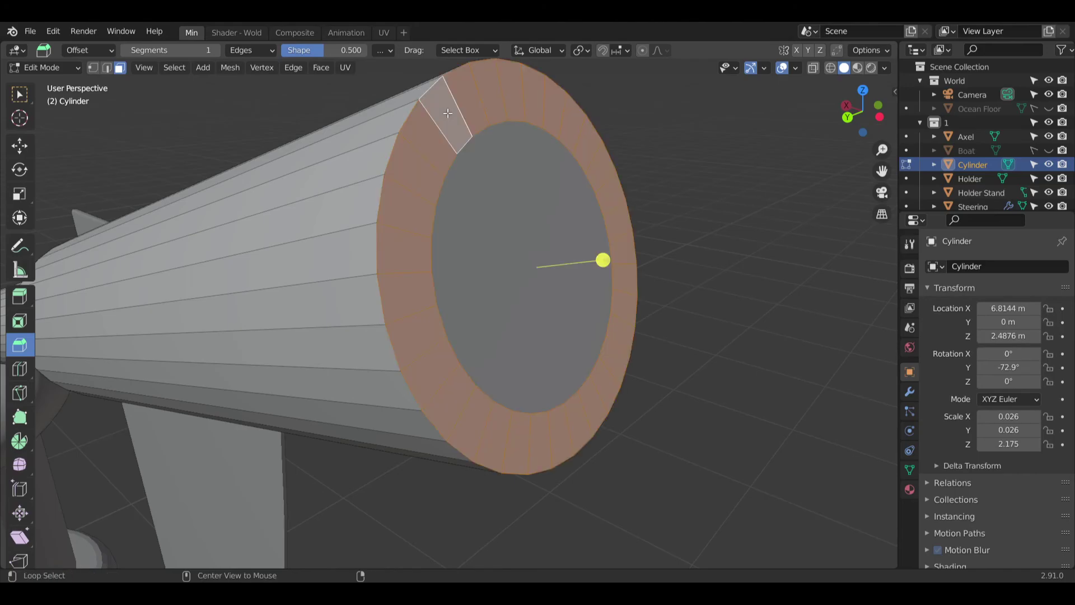
left_click_drag(603, 259, 560, 270)
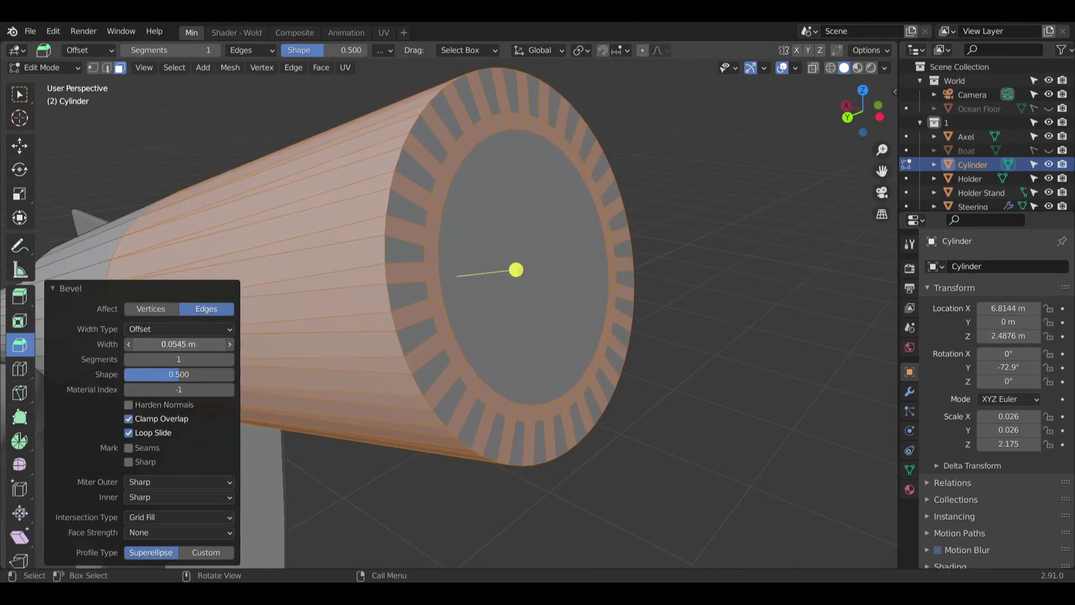
left_click_drag(516, 269, 448, 277)
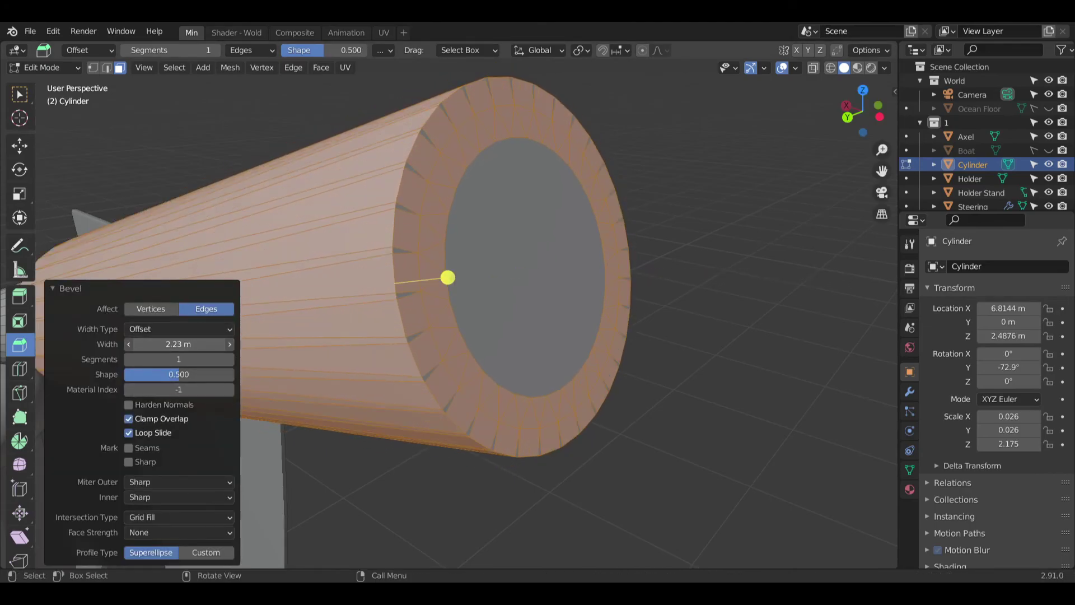
left_click(228, 359)
left_click(229, 359)
left_click(228, 359)
middle_click_drag(476, 314, 430, 278)
key("ctrl+z")
key("ctrl+z")
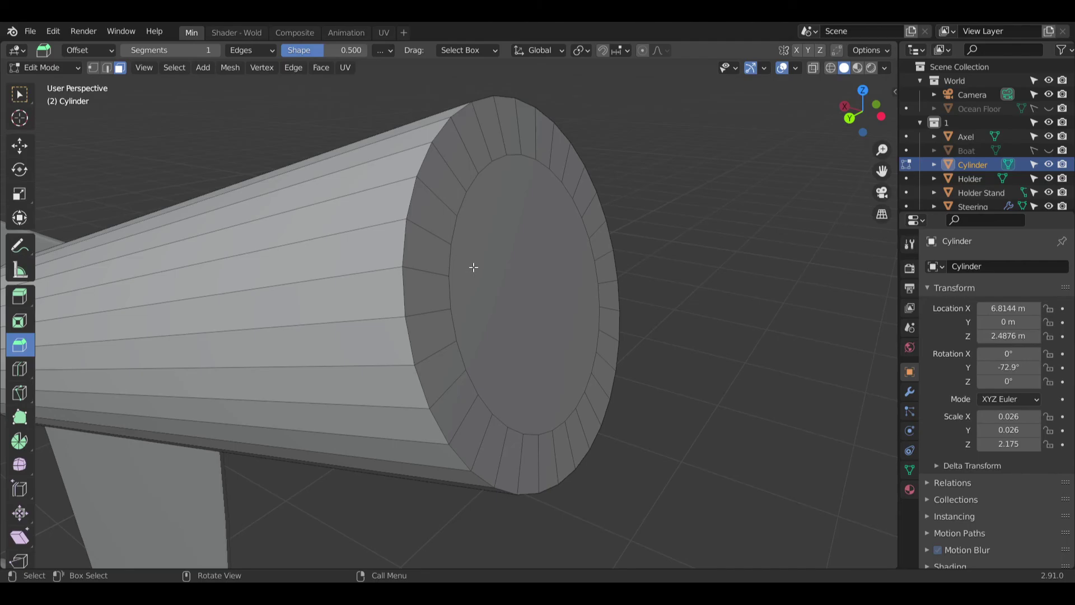
Step: Try a one-segment bevel of 0.0196 m on the outer edge loop of the handle's ringed end cap
left_click(401, 265, "alt")
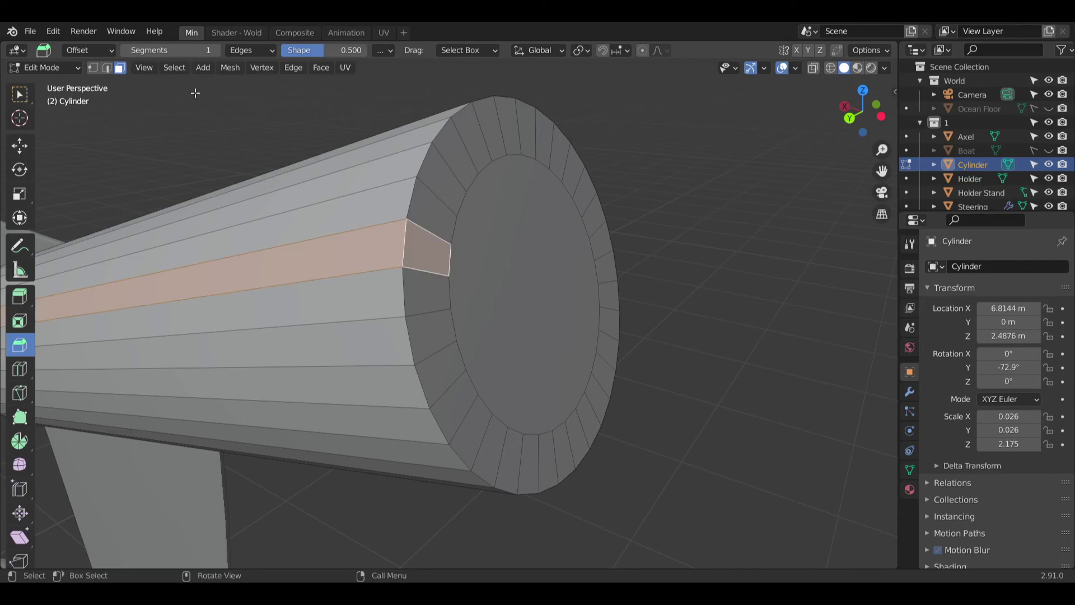
key("2")
left_click(404, 210, "alt")
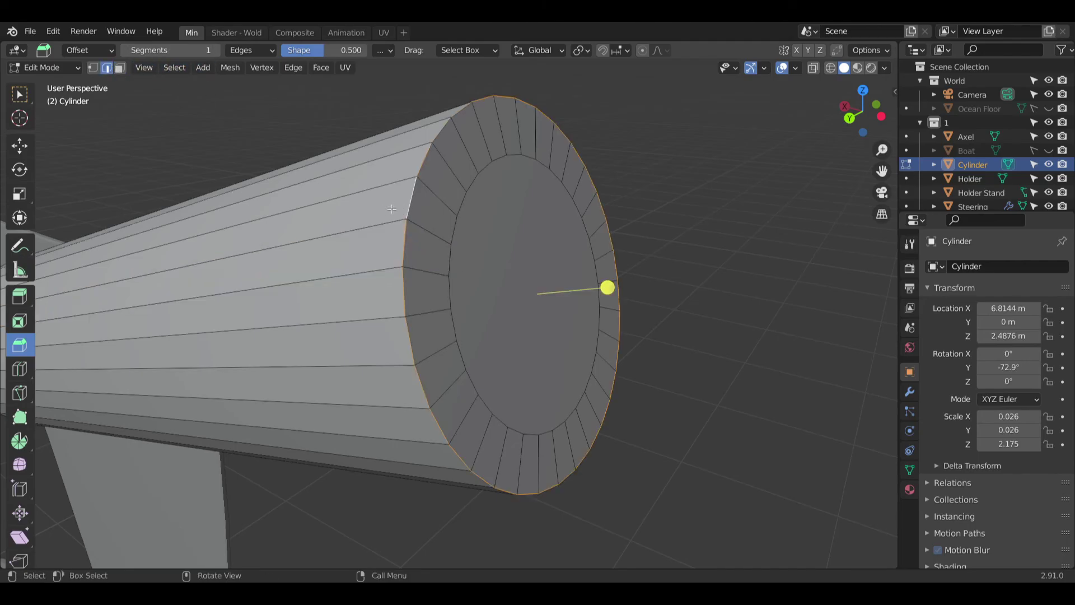
left_click_drag(607, 287, 751, 305)
middle_click_drag(375, 258, 429, 230)
scroll(428, 230, "up", 5)
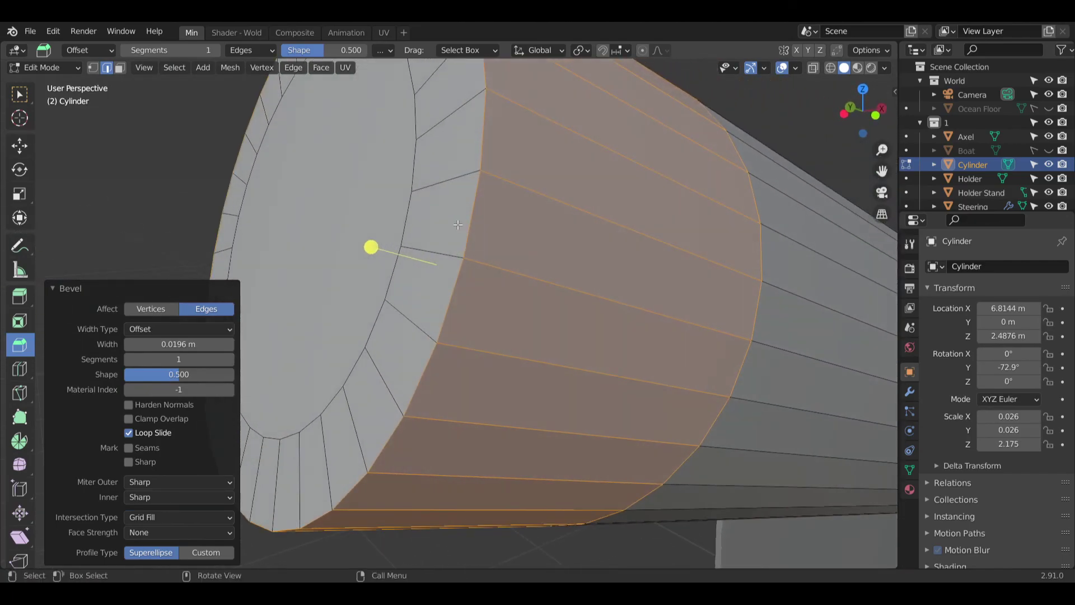
scroll(458, 225, "down", 5)
left_click(93, 68)
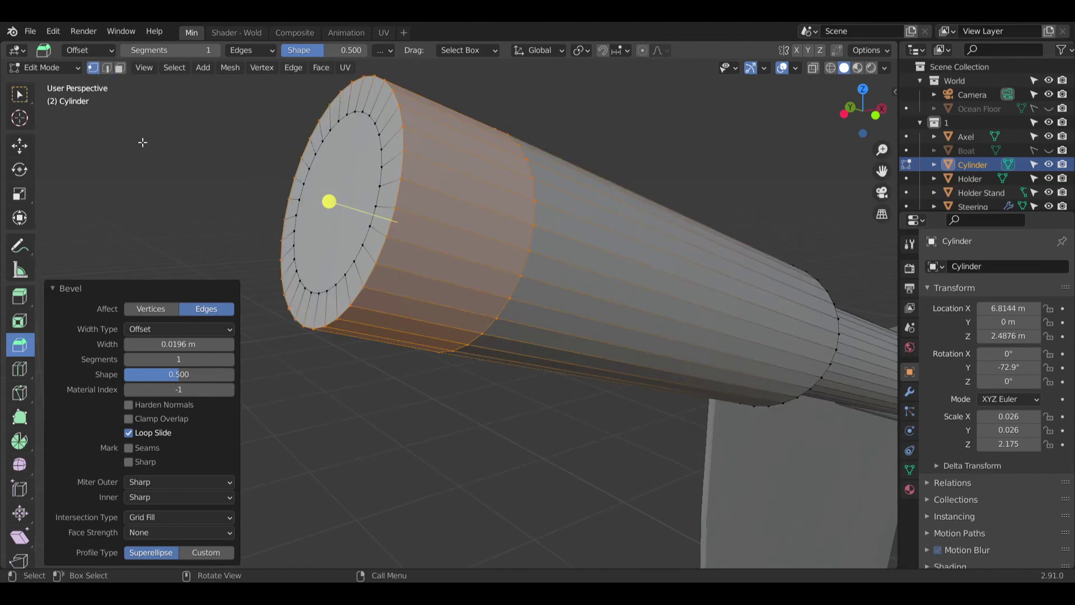
left_click(259, 181)
Step: Add one loop cut close to the handle's free end with a slide factor of -0.931
key("2")
left_click(301, 171, "alt")
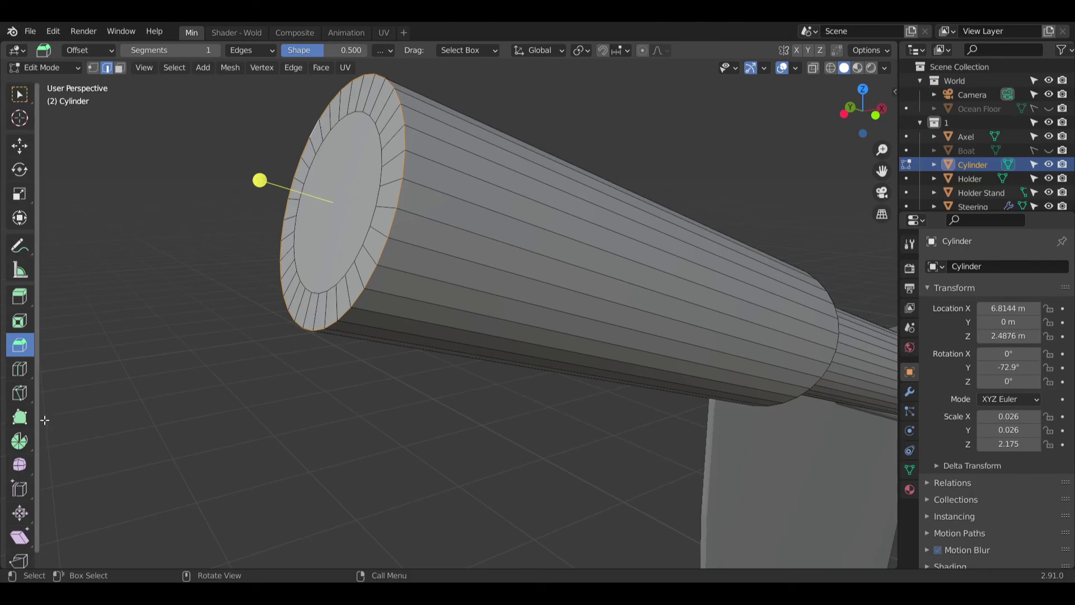
left_click(20, 369)
left_click_drag(673, 305, 396, 261)
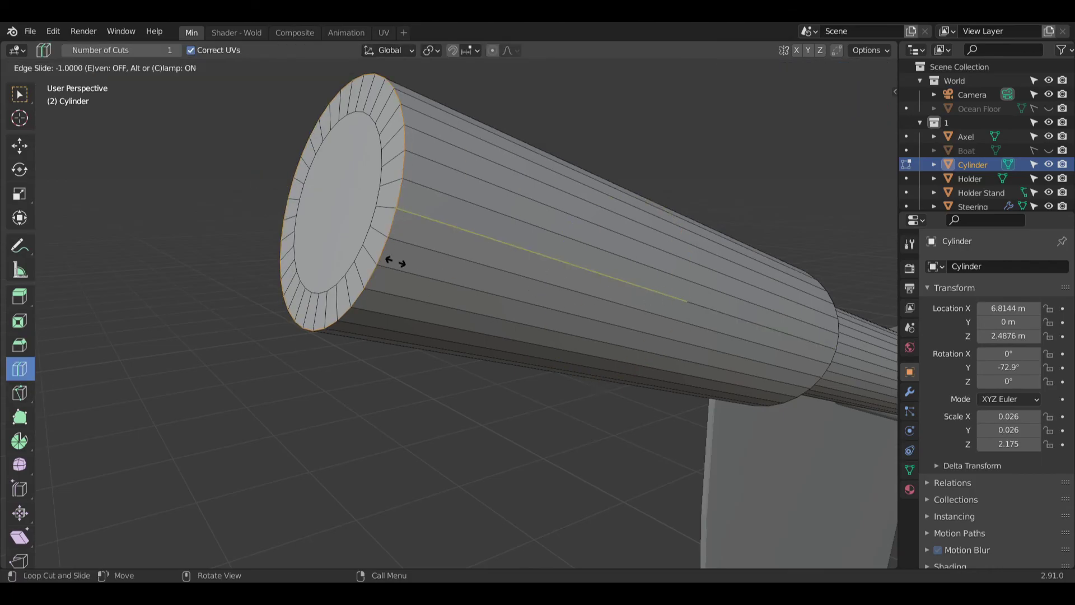
left_click_drag(496, 299, 467, 286)
left_click(119, 68)
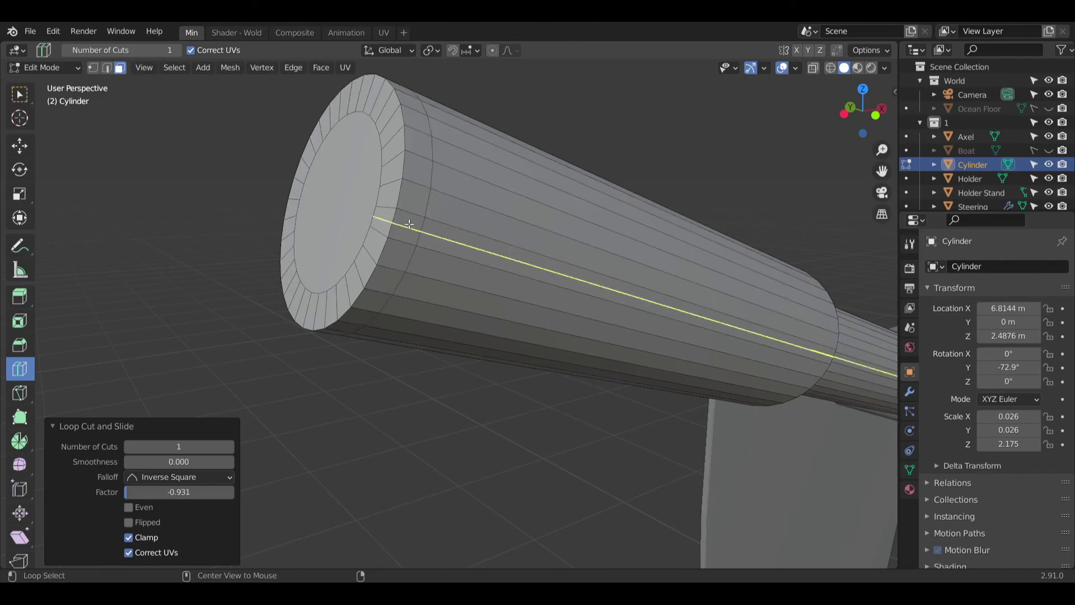
Step: Try beveling the end cap's ring of faces together with the adjacent narrow side band, and undo it
key("w")
left_click(394, 194, "alt")
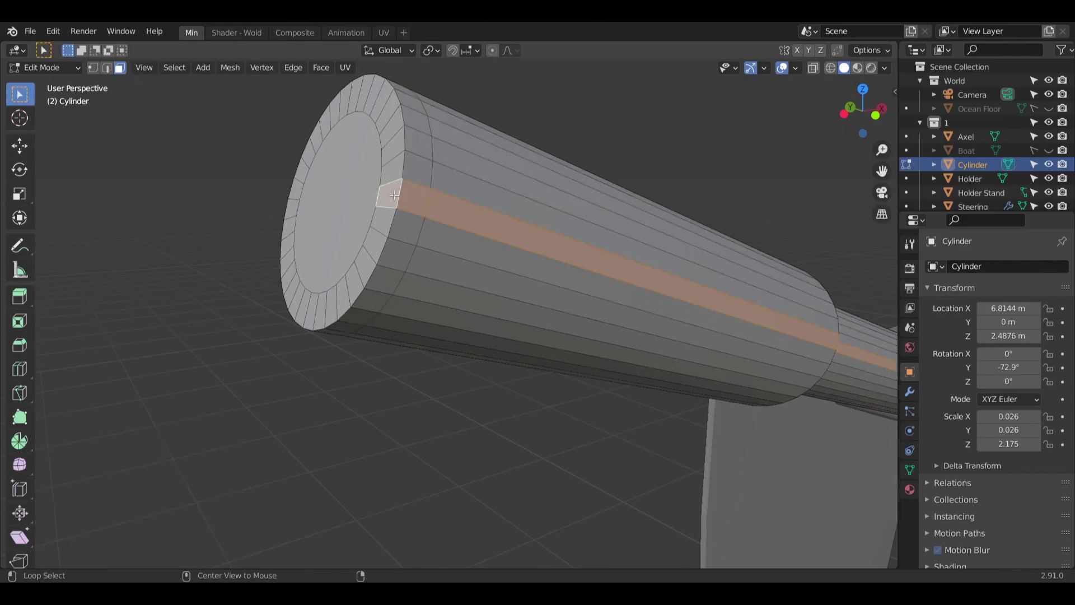
left_click(400, 179, "alt")
left_click(412, 179, "alt+shift")
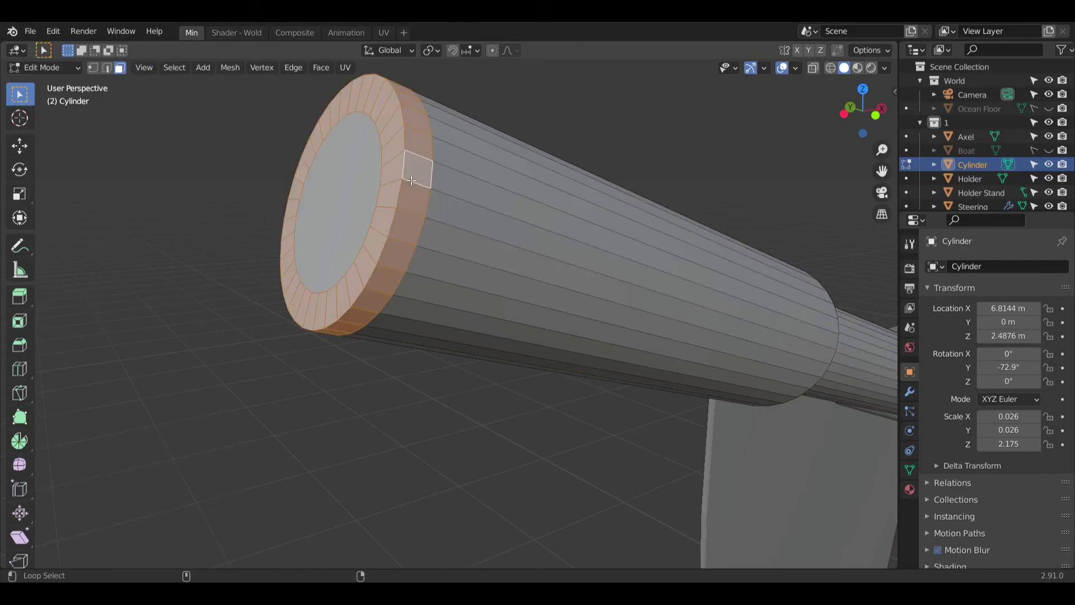
left_click(19, 344)
mouse_move(286, 184)
left_mouse_down()
mouse_move(241, 180)
mouse_move(293, 191)
left_mouse_up()
key("ctrl+z")
key("ctrl+z")
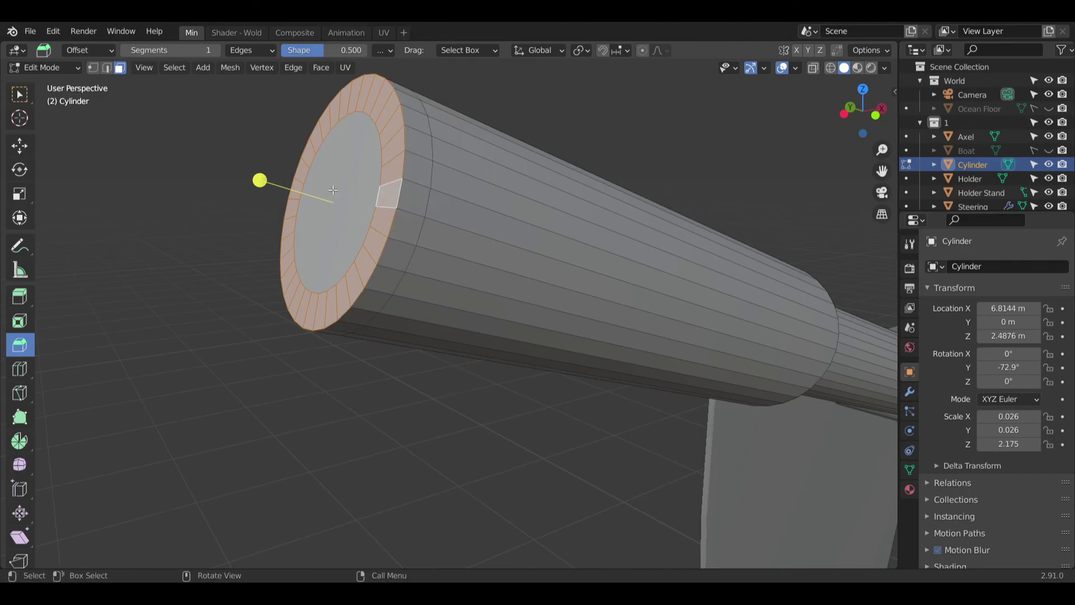
Step: Select the outer edge loop of the handle's end cap and scale it down slightly
left_click(259, 179)
left_click(181, 216)
middle_click_drag(480, 159, 411, 163)
left_click(105, 71)
left_click(403, 187, "alt")
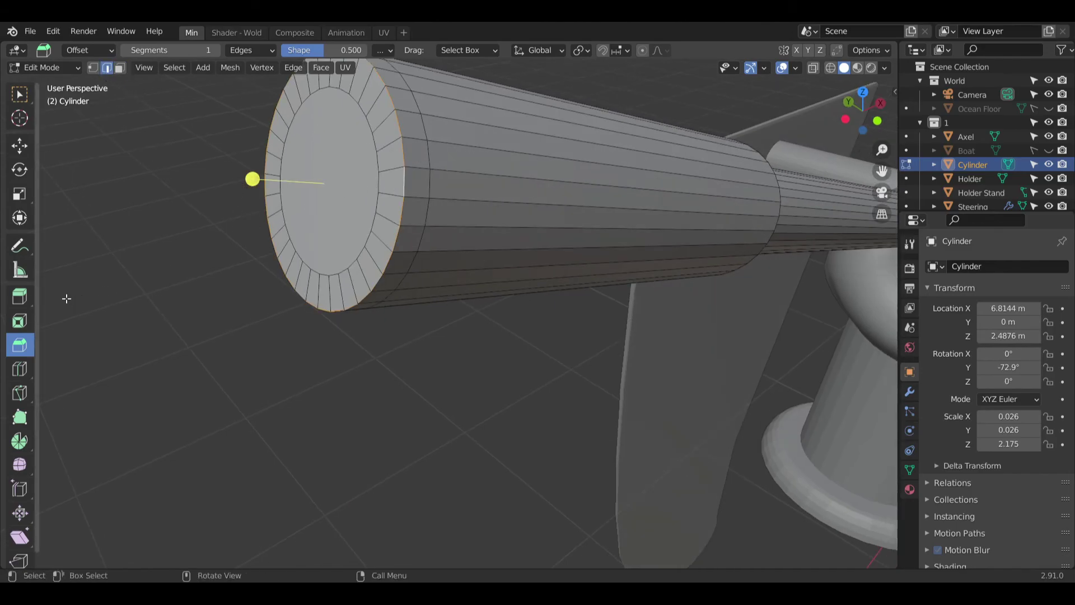
left_click(16, 190)
mouse_move(386, 148)
left_mouse_down()
mouse_move(365, 155)
mouse_move(378, 163)
left_mouse_up()
left_click(19, 145)
middle_click_drag(378, 163, 530, 326)
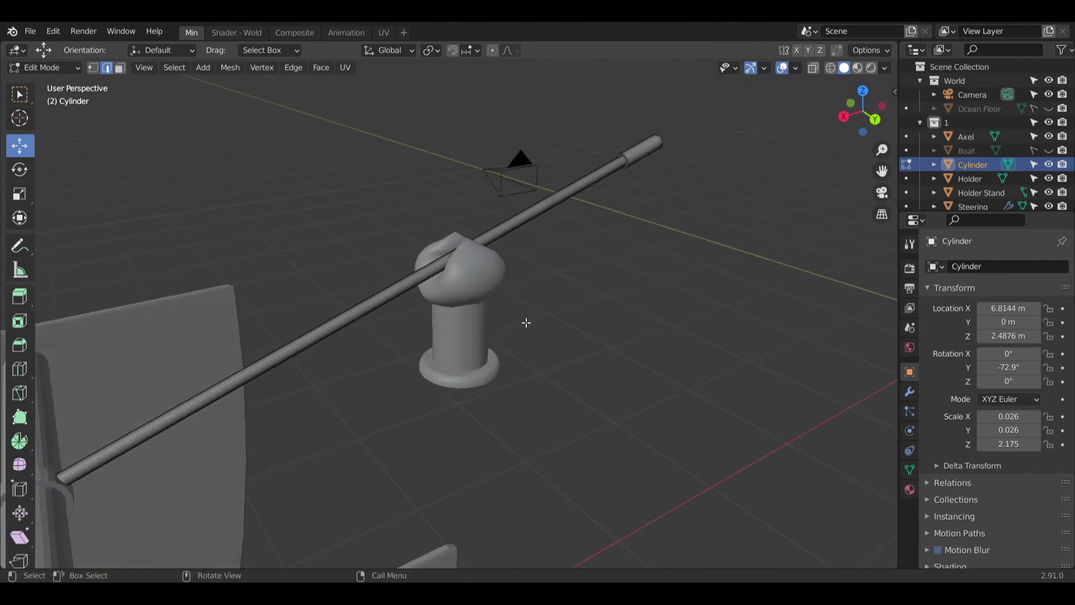
Step: Return to Object Mode and narrow the holder along the global X axis to a local Z scale of 0.914
middle_click_drag(457, 290, 496, 290)
scroll(492, 288, "up", 3)
left_click(51, 65)
left_click(58, 82)
left_click(552, 254)
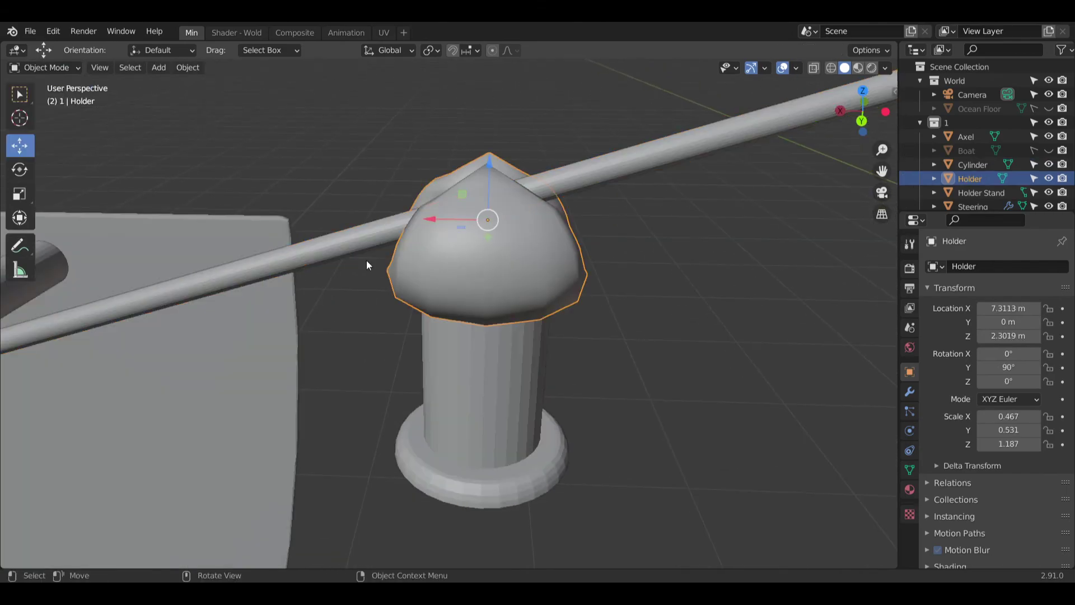
left_click(19, 170)
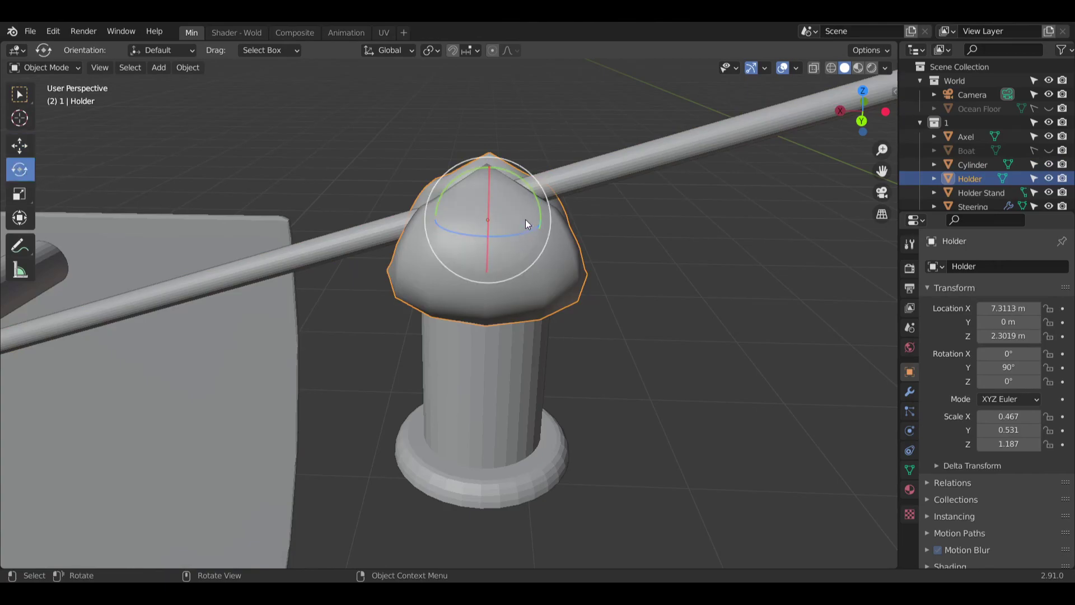
left_click(21, 195)
mouse_move(434, 220)
left_mouse_down()
mouse_move(455, 216)
mouse_move(441, 221)
left_mouse_up()
scroll(464, 307, "up", 2)
middle_click_drag(464, 307, 434, 366)
left_click_drag(434, 96, 432, 96)
middle_click_drag(432, 96, 365, 334)
left_click(713, 367)
Step: Unhide the Boat object so it shows together with the steering parts
scroll(713, 367, "down", 4)
middle_click_drag(710, 314, 475, 311)
scroll(735, 365, "down", 5)
scroll(453, 243, "up", 2)
scroll(419, 282, "down", 3)
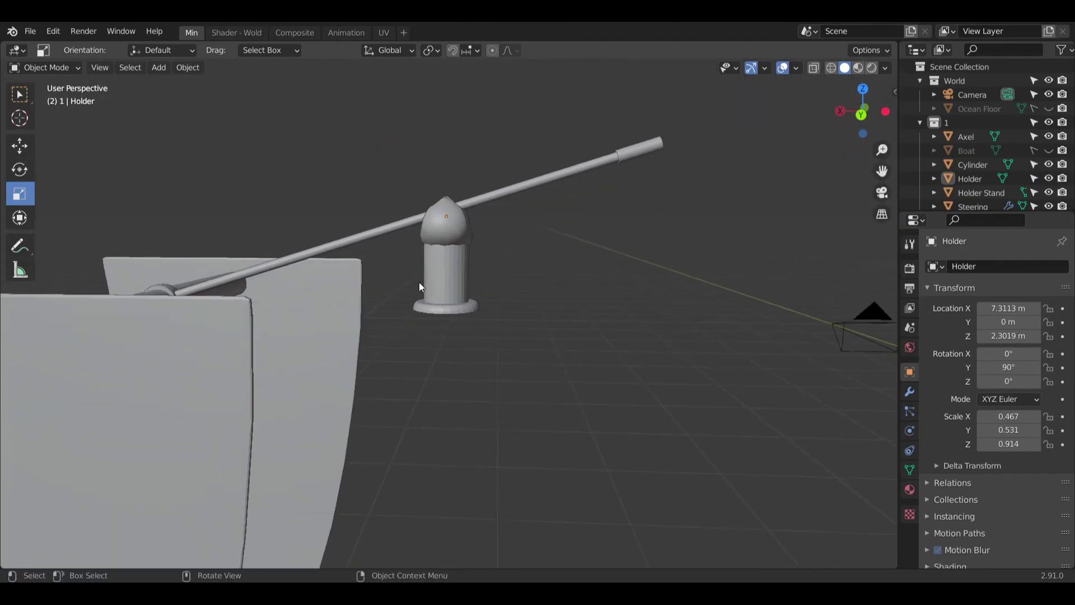
middle_click_drag(425, 269, 477, 309)
scroll(454, 270, "down", 2)
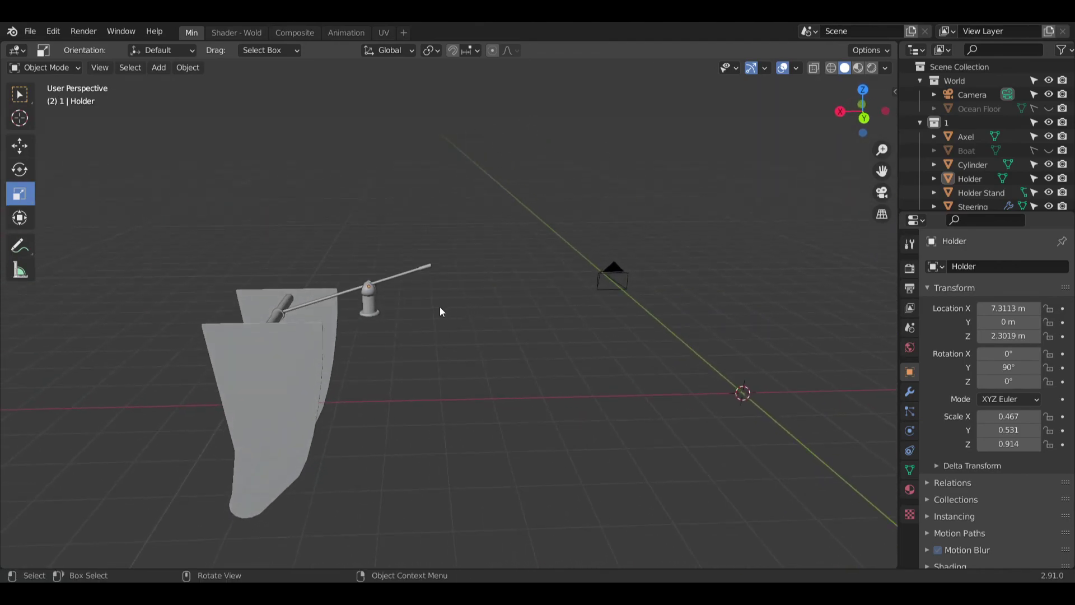
left_click(1049, 150)
Step: Examine how the steering plates, rod and holder stand sit against the boat's stern
middle_click_drag(672, 213, 533, 228)
scroll(485, 237, "down", 6)
middle_click_drag(427, 288, 327, 252)
scroll(506, 254, "up", 5)
middle_click_drag(506, 254, 444, 262)
scroll(413, 246, "up", 3)
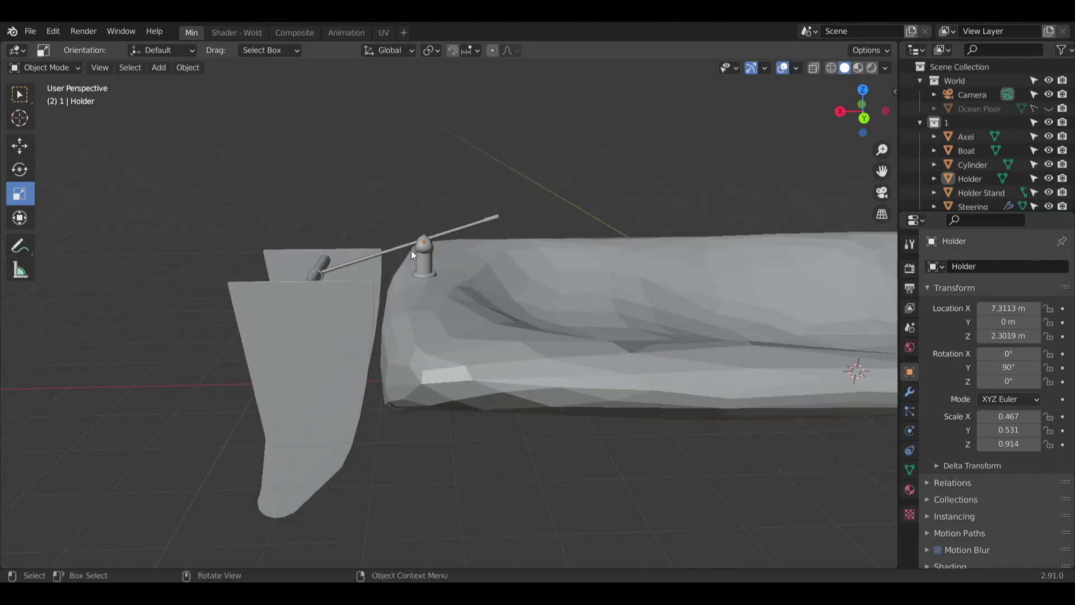
middle_click_drag(388, 188, 604, 258)
scroll(598, 265, "down", 5)
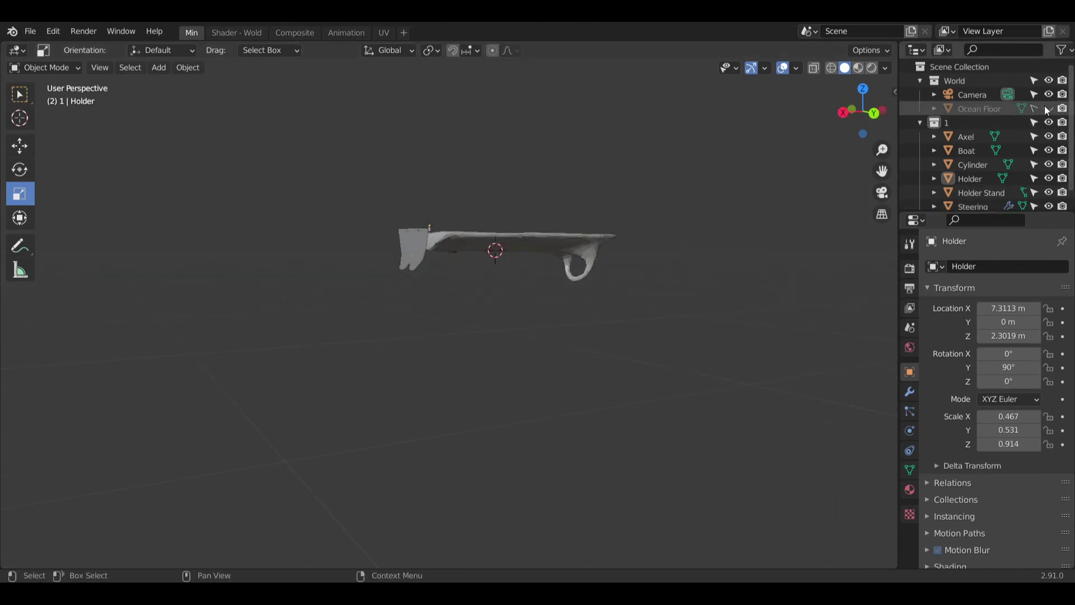
Step: Unhide the Ocean Floor object beneath the boat
left_click(1048, 109)
middle_click_drag(565, 359, 593, 367)
scroll(593, 348, "down", 5)
middle_click_drag(593, 331, 640, 273)
scroll(503, 234, "up", 6)
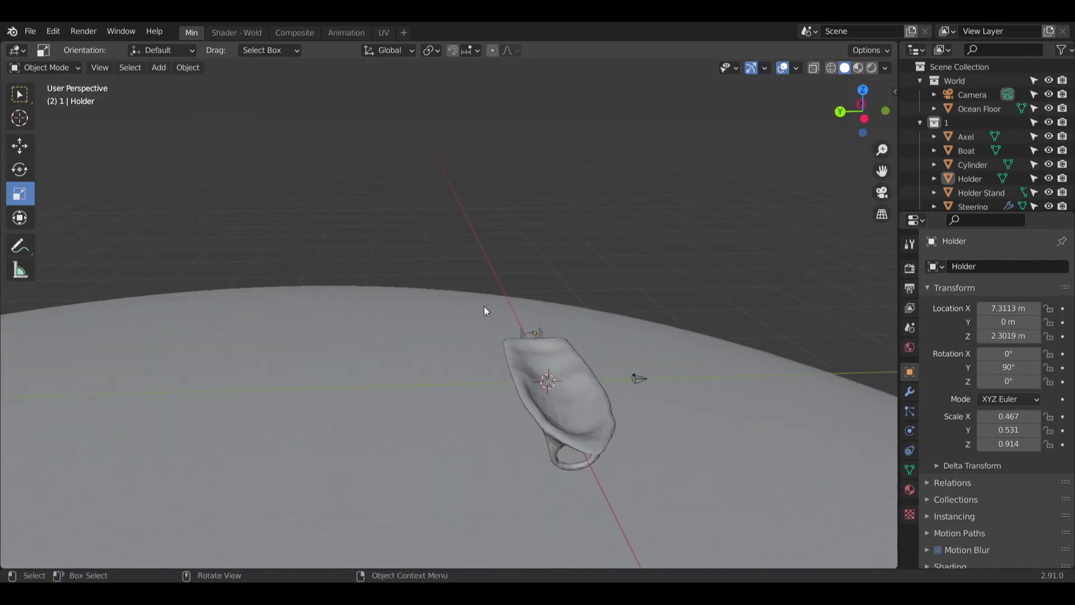
Step: Examine the whole boat with its steering assembly over the ocean floor from several sides and distances
middle_click_drag(539, 346, 441, 312)
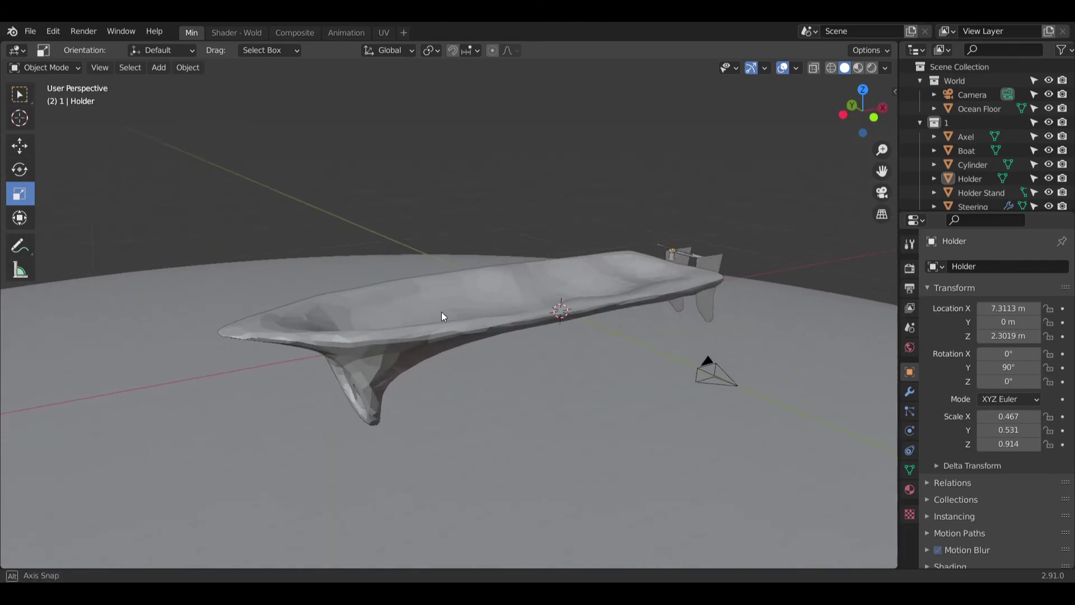
middle_click_drag(554, 302, 480, 302)
middle_click_drag(596, 317, 424, 294)
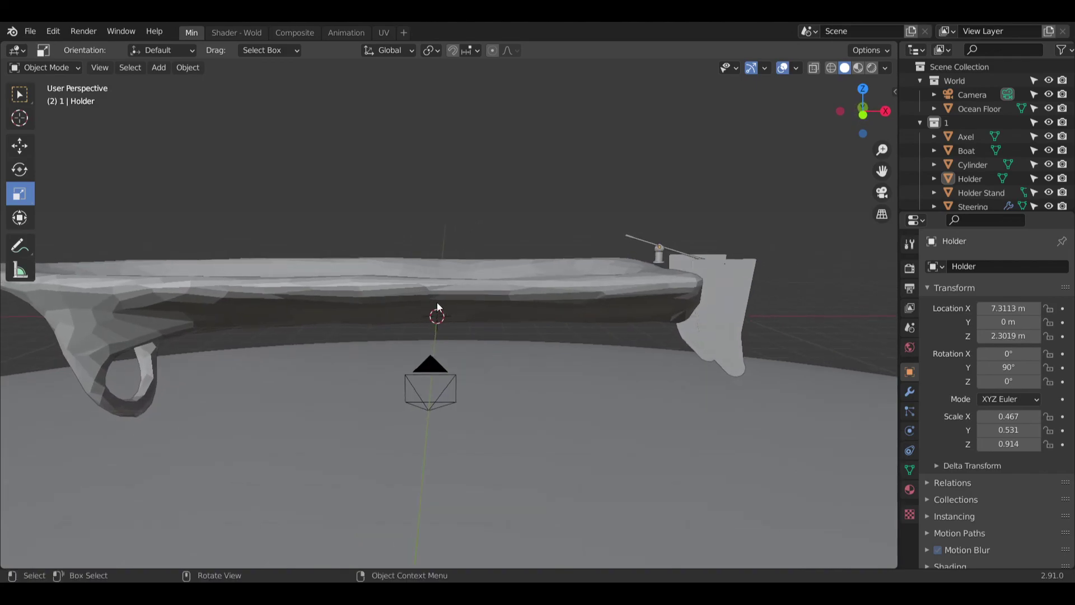
middle_click_drag(748, 264, 614, 307)
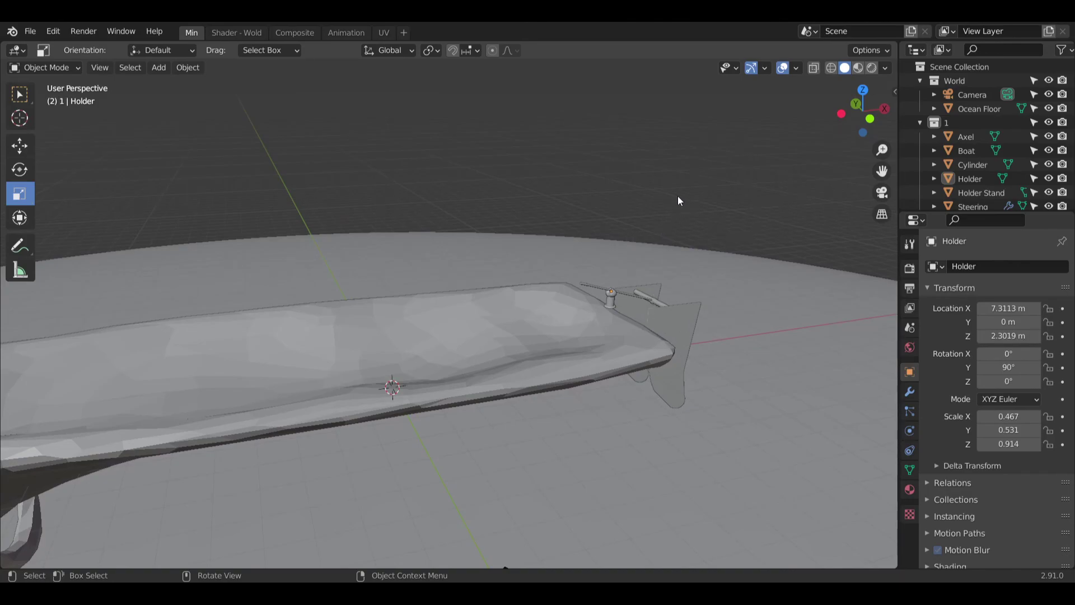
scroll(466, 279, "down", 10)
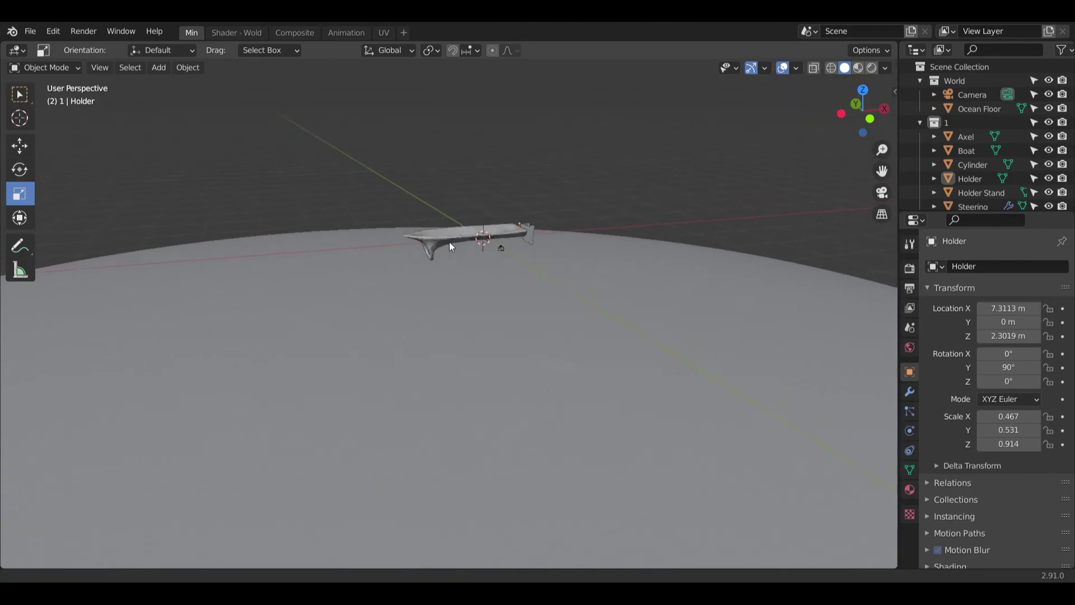
scroll(473, 244, "up", 10)
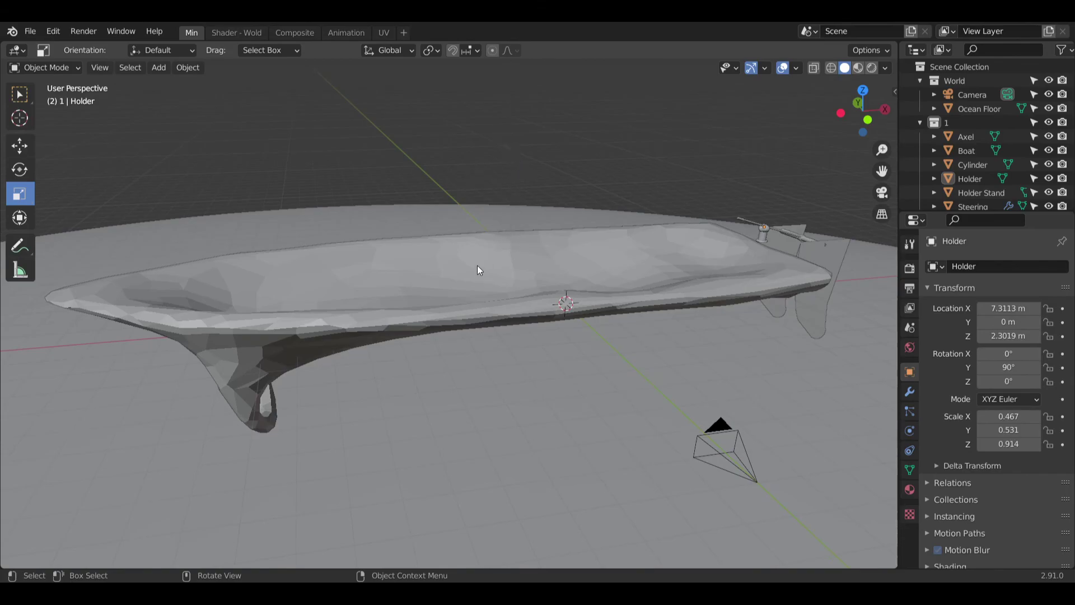
scroll(475, 225, "down", 8)
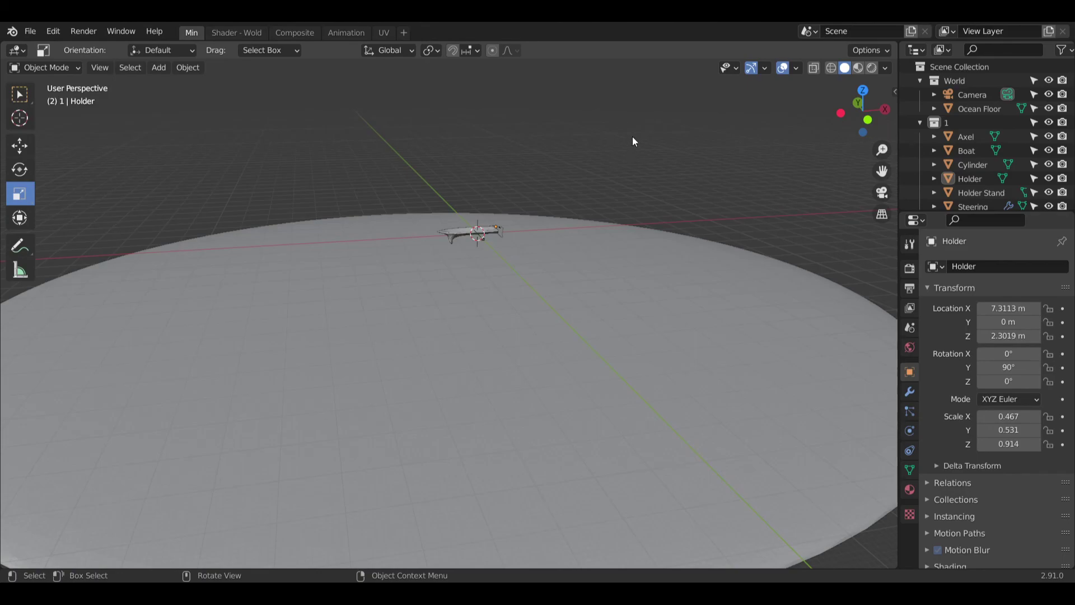
scroll(473, 246, "up", 8)
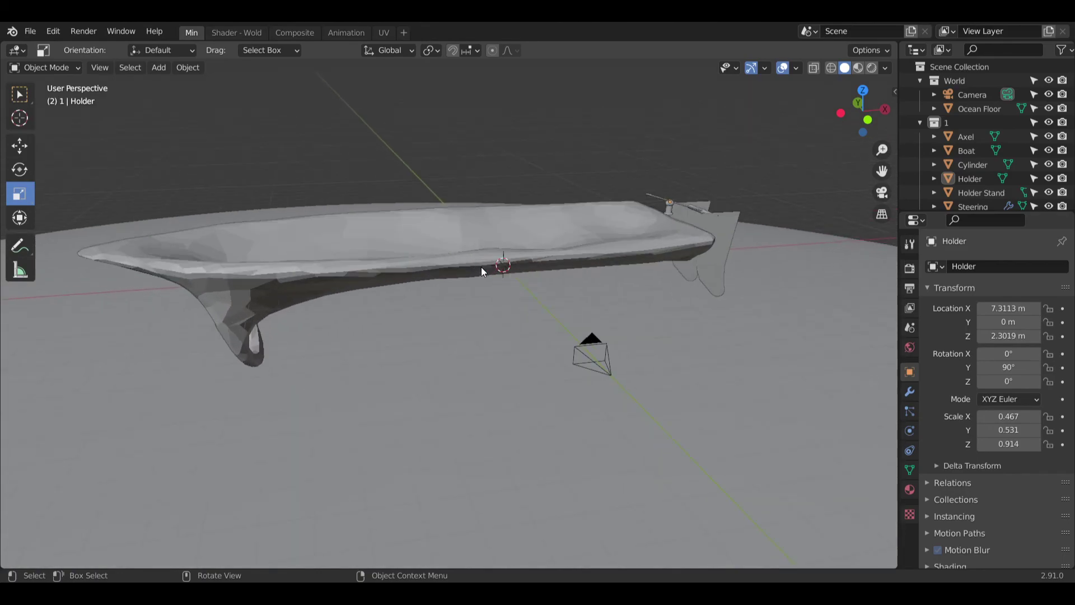
scroll(485, 266, "up", 2)
scroll(486, 265, "down", 3)
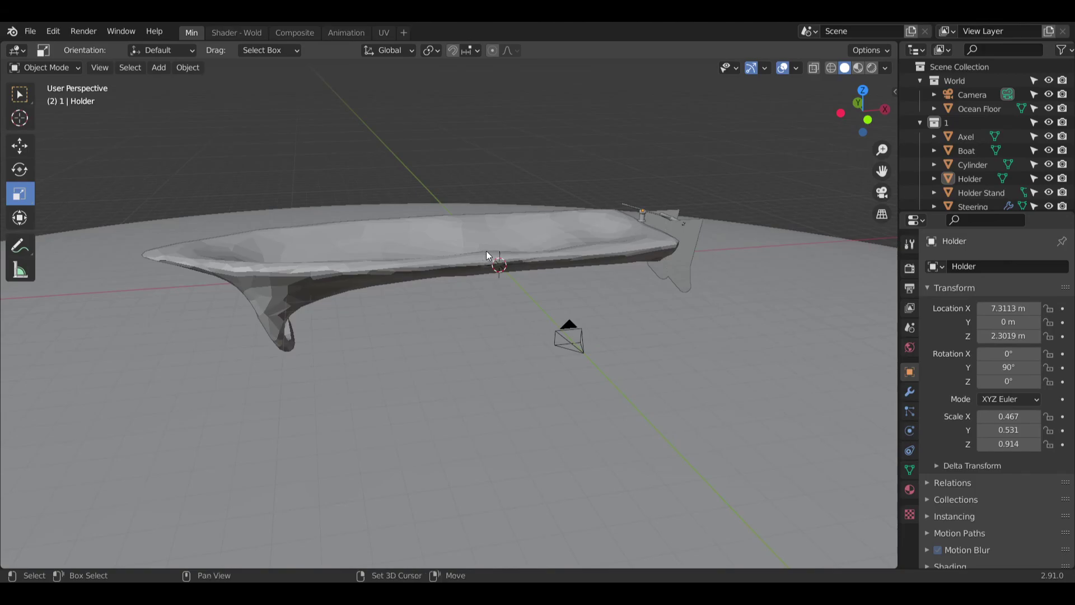
Step: Frame the full boat in the viewport and save the Lone Boat.blend file
middle_click_drag(485, 254, 493, 291, "shift")
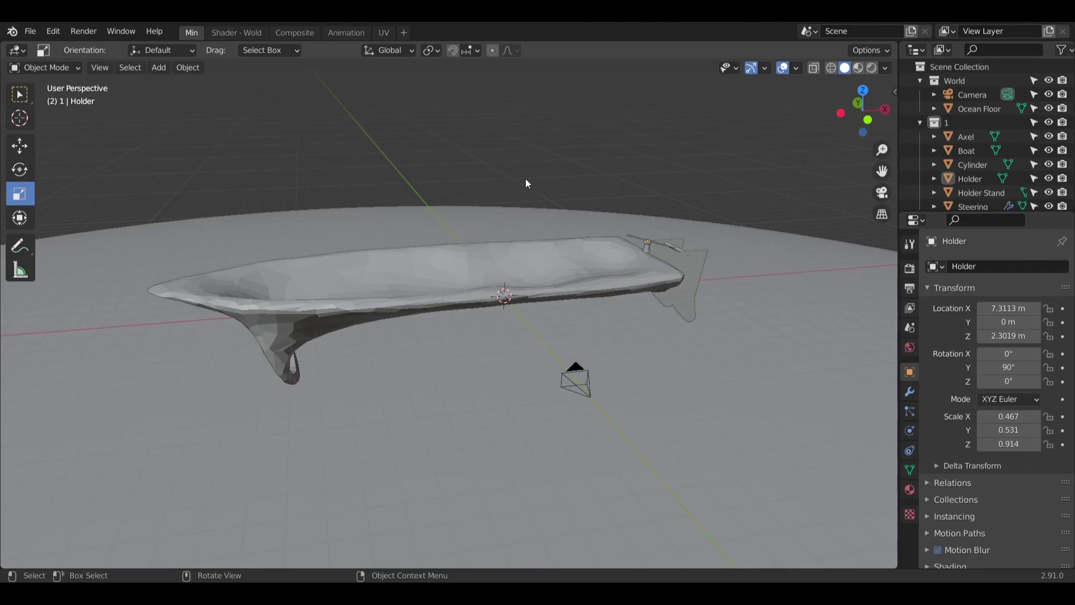
key("ctrl+s")
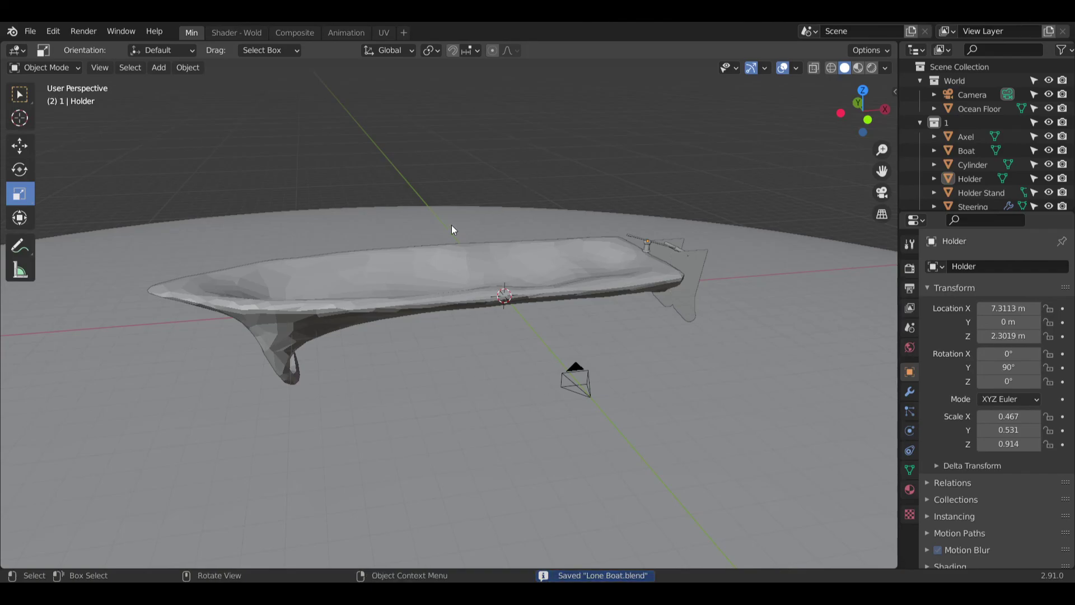